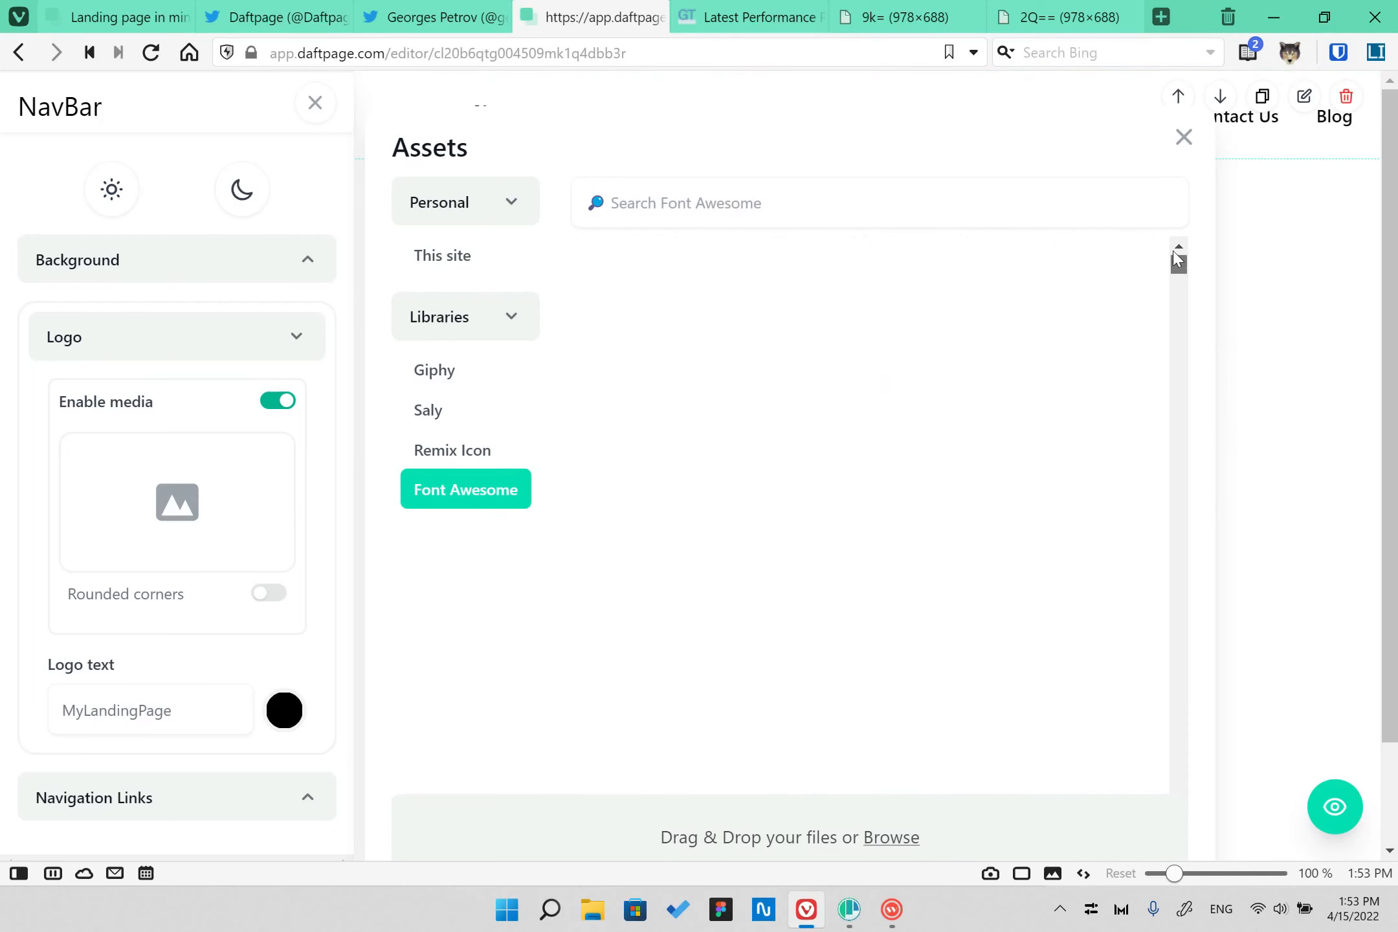
# - Set the double upward chevron icon from the Font Awesome library as the navigation bar's logo
pyautogui.scroll(-2, 758, 528)
pyautogui.scroll(-2, 759, 527)
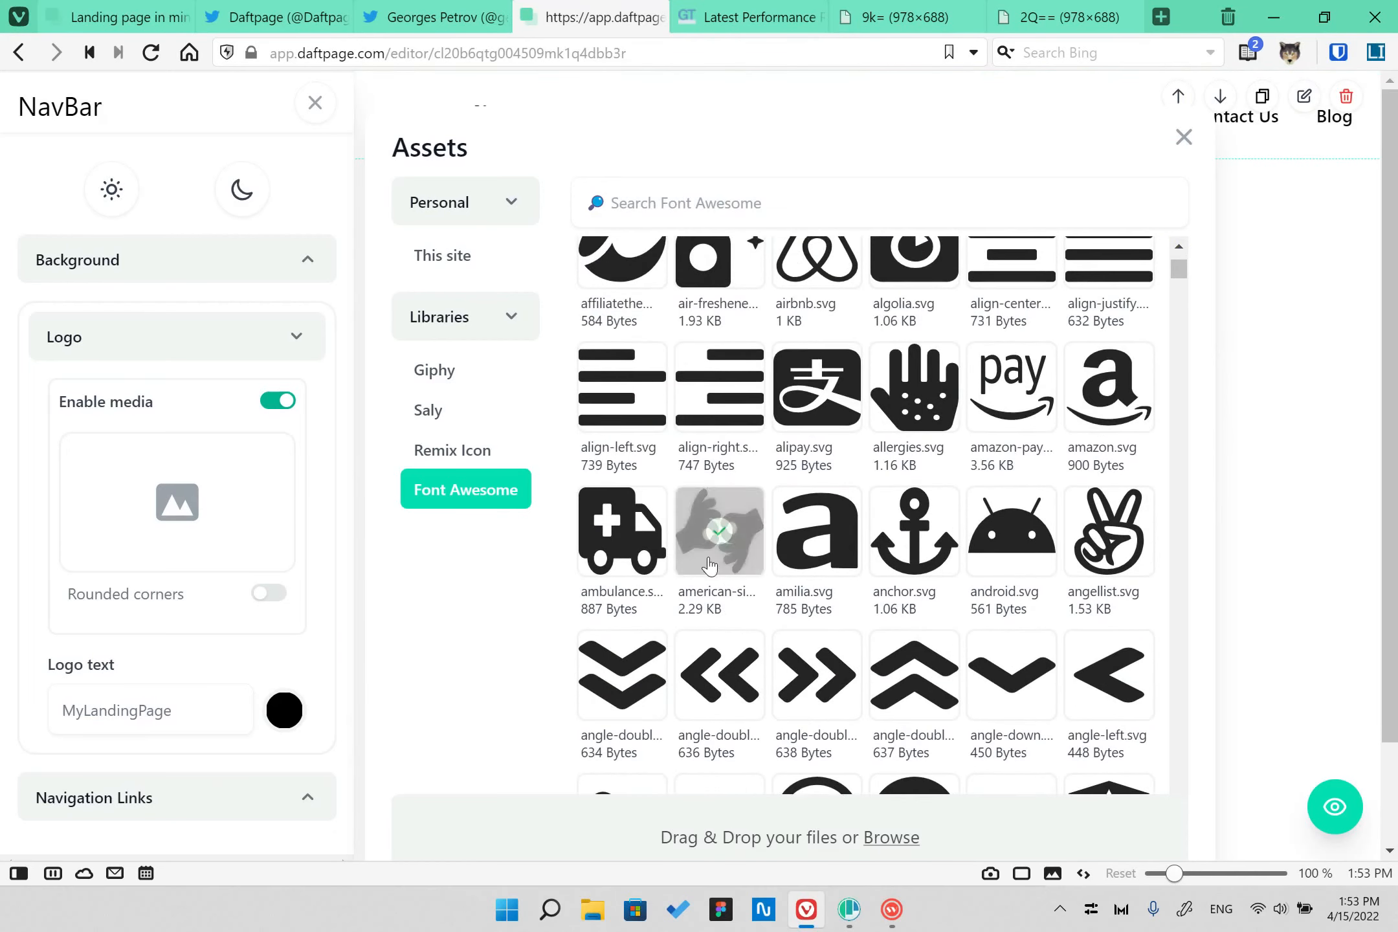
pyautogui.click(913, 676)
pyautogui.click(1182, 142)
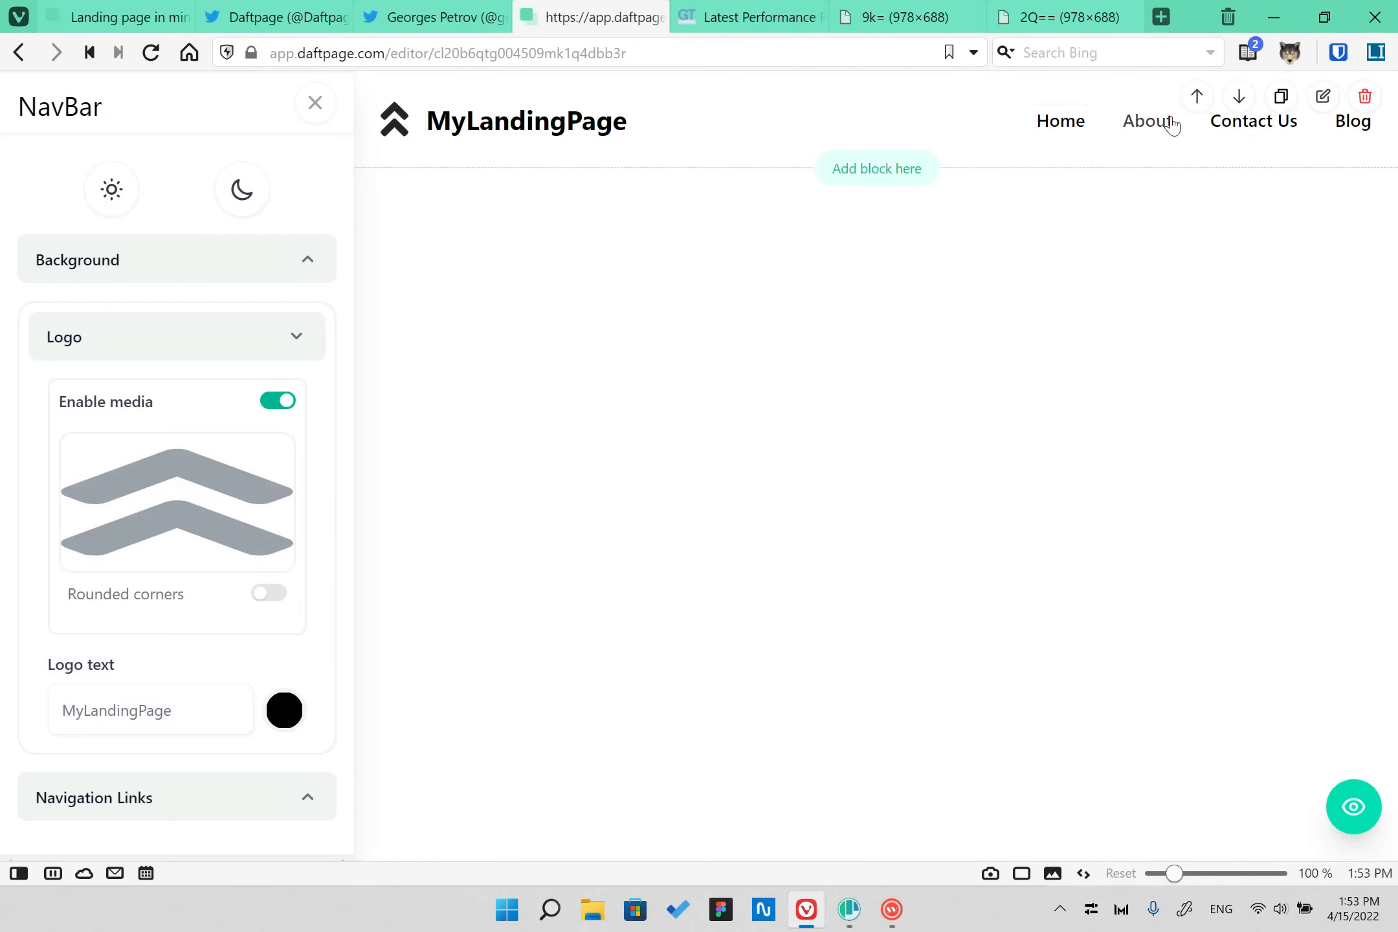
# - Set the navigation bar's background colour to the light grey #E5E7EB
pyautogui.click(562, 120)
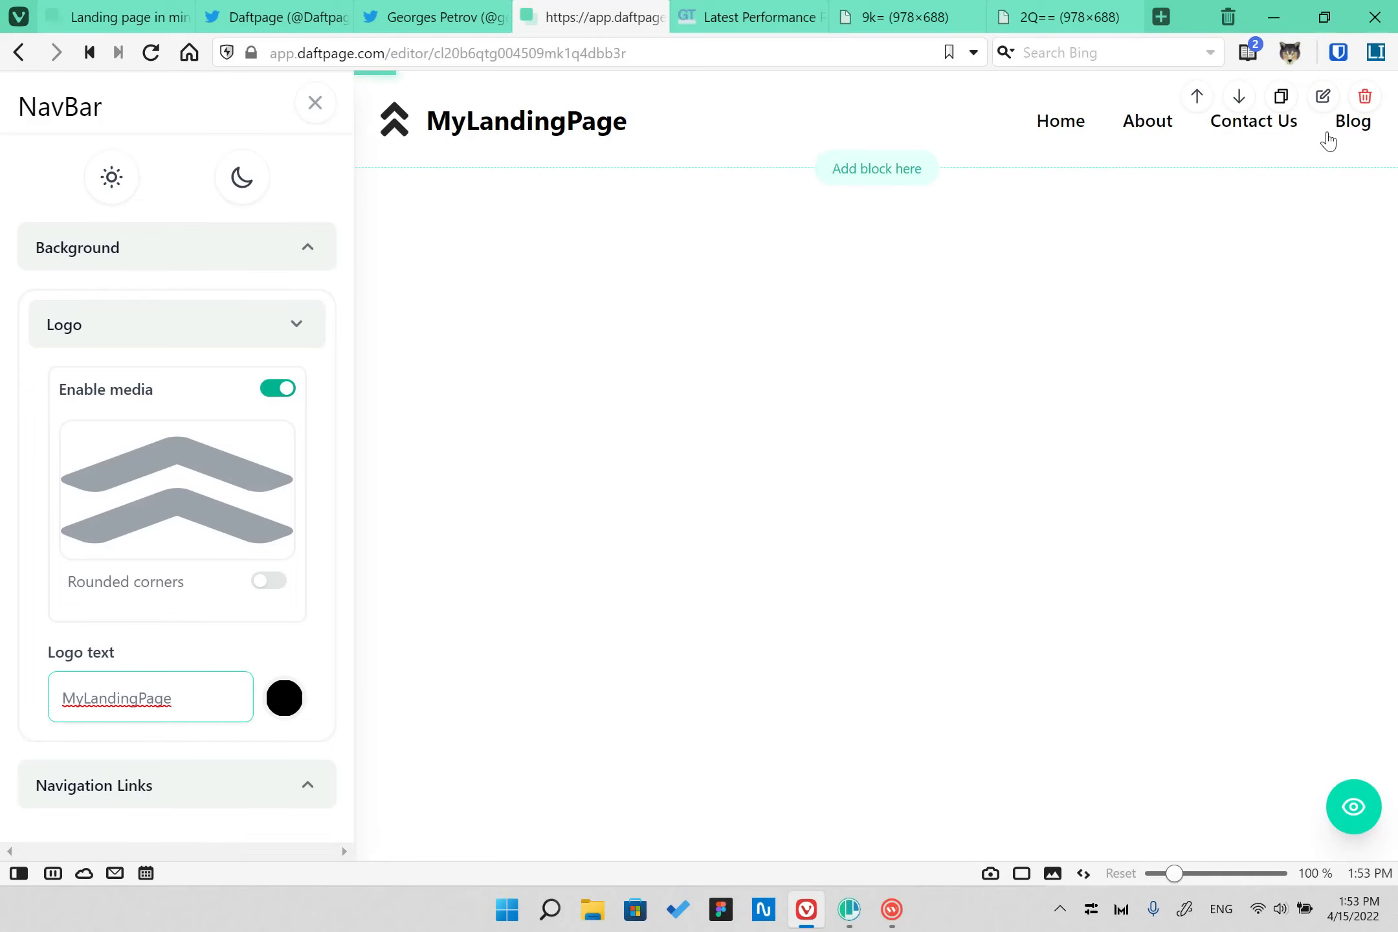
pyautogui.click(1323, 97)
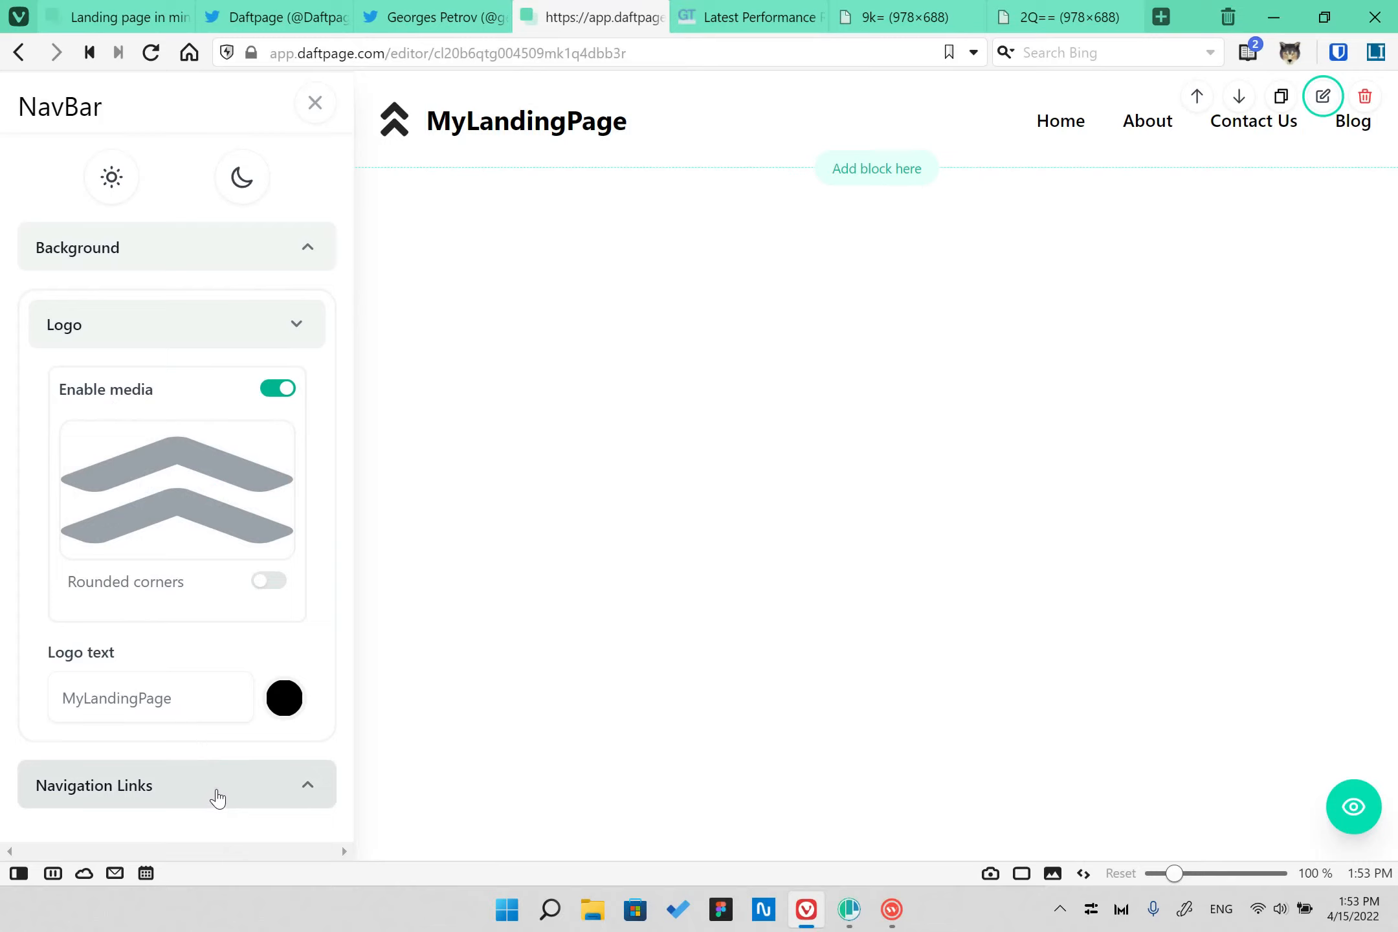
pyautogui.click(216, 798)
pyautogui.click(194, 248)
pyautogui.click(286, 353)
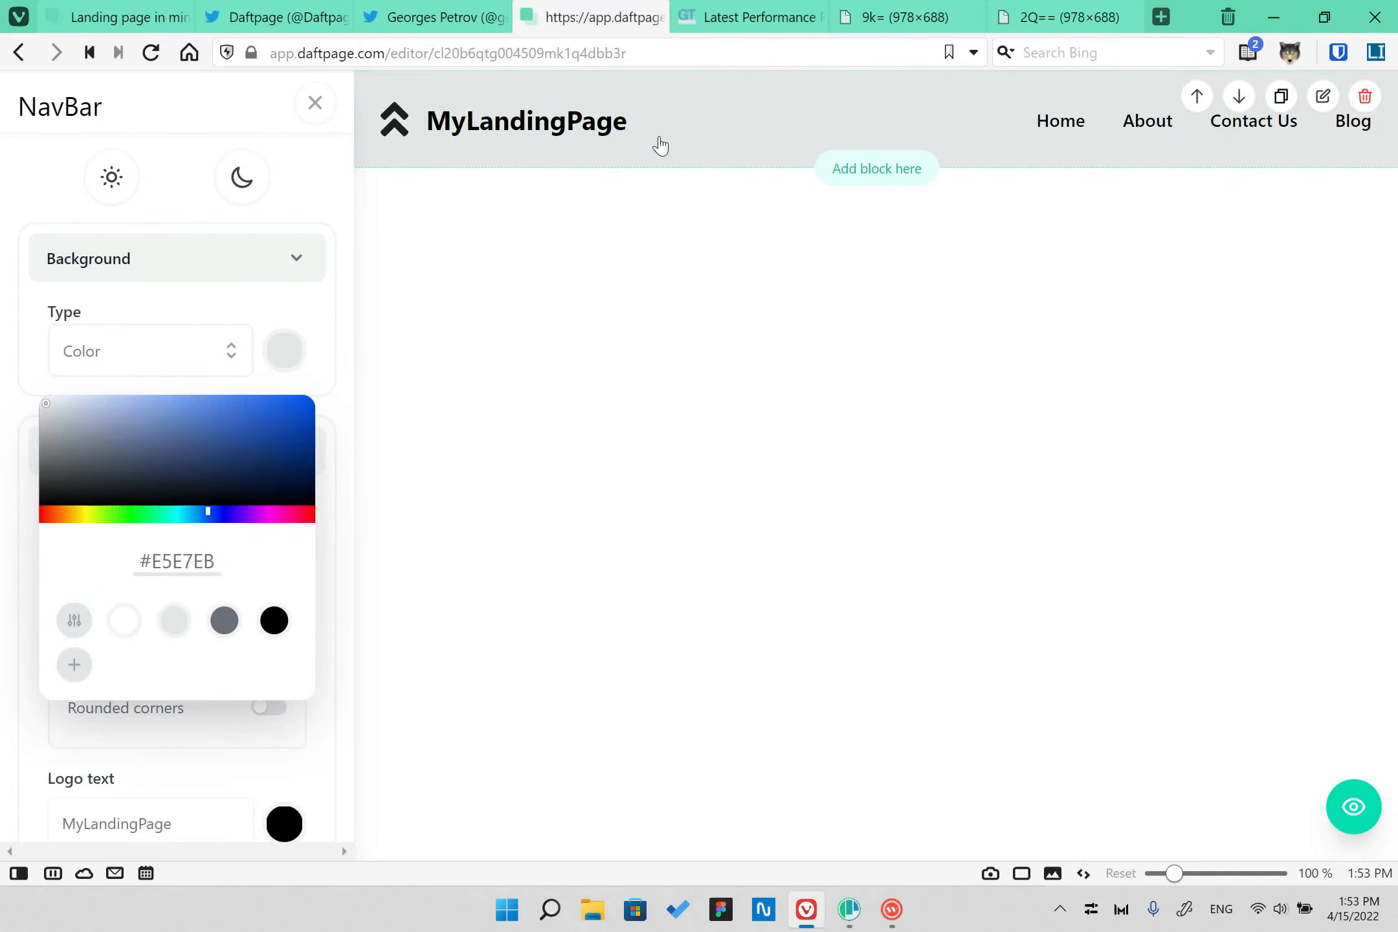
pyautogui.click(489, 224)
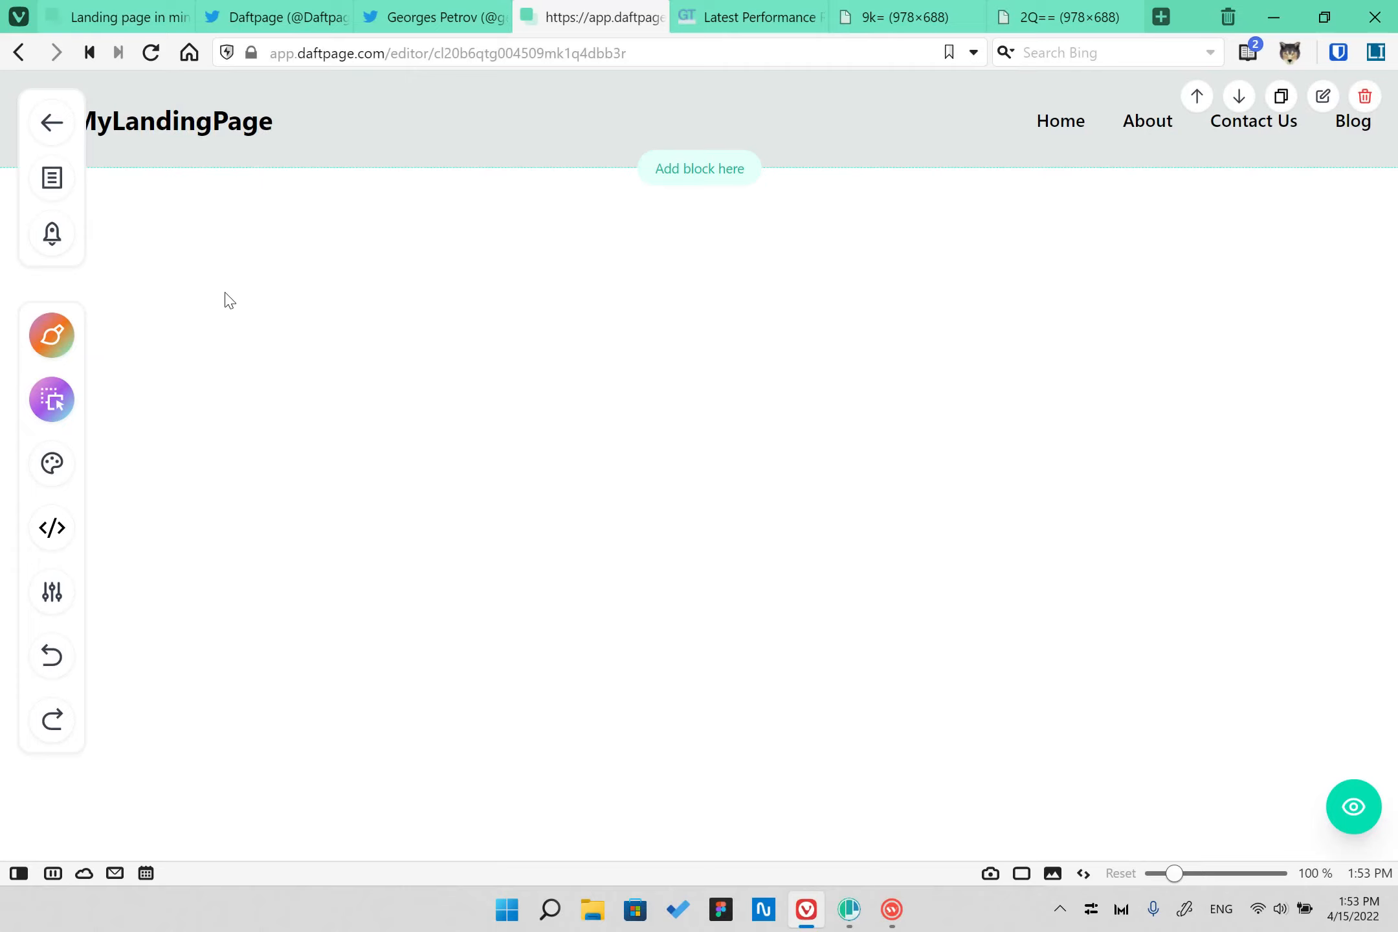
# - Publish the site and check its list of pages
pyautogui.click(55, 238)
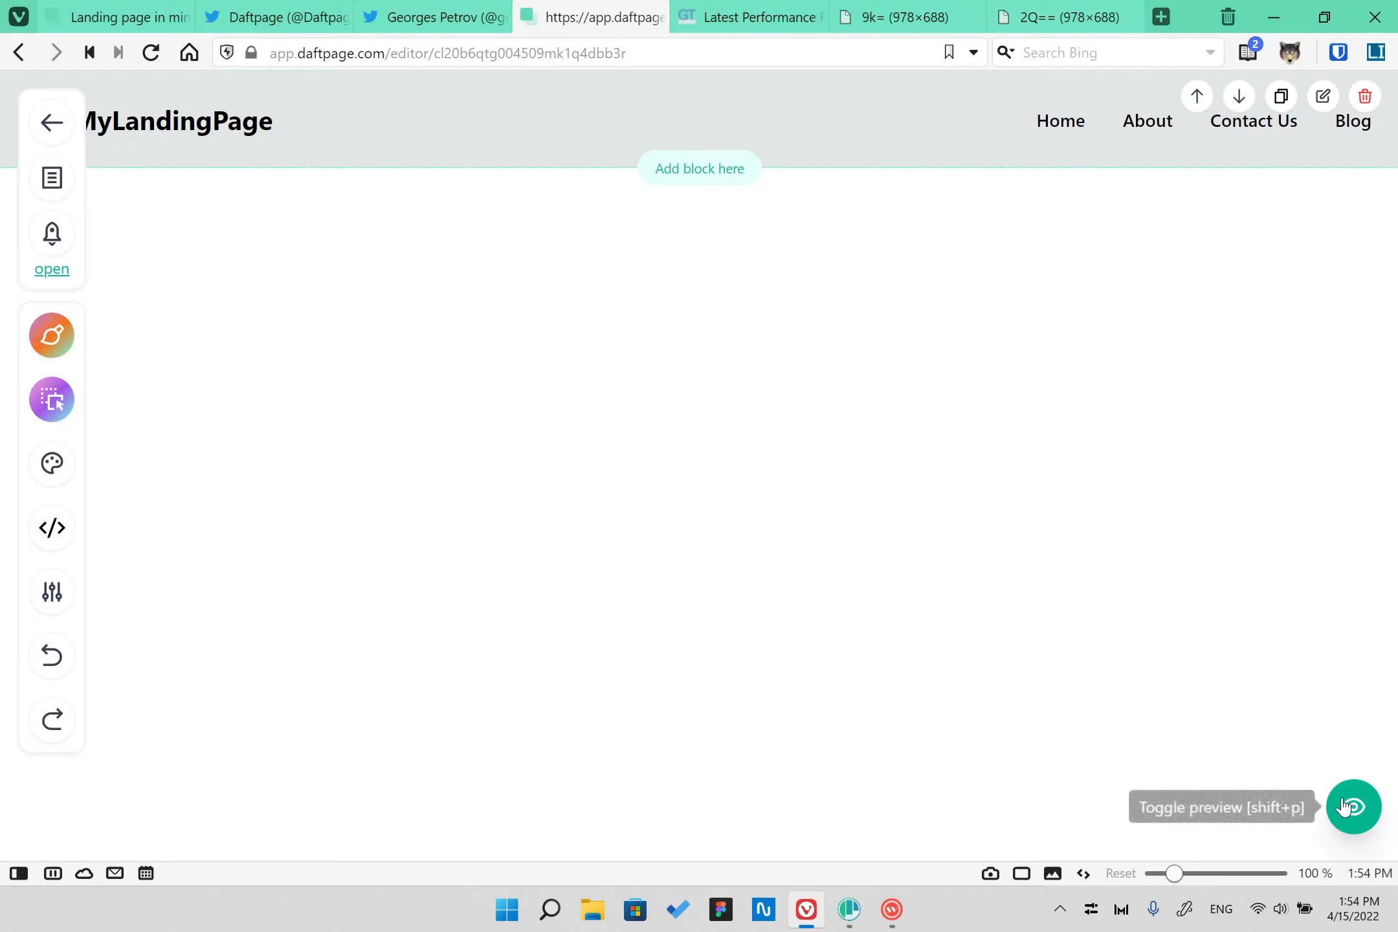
pyautogui.click(48, 184)
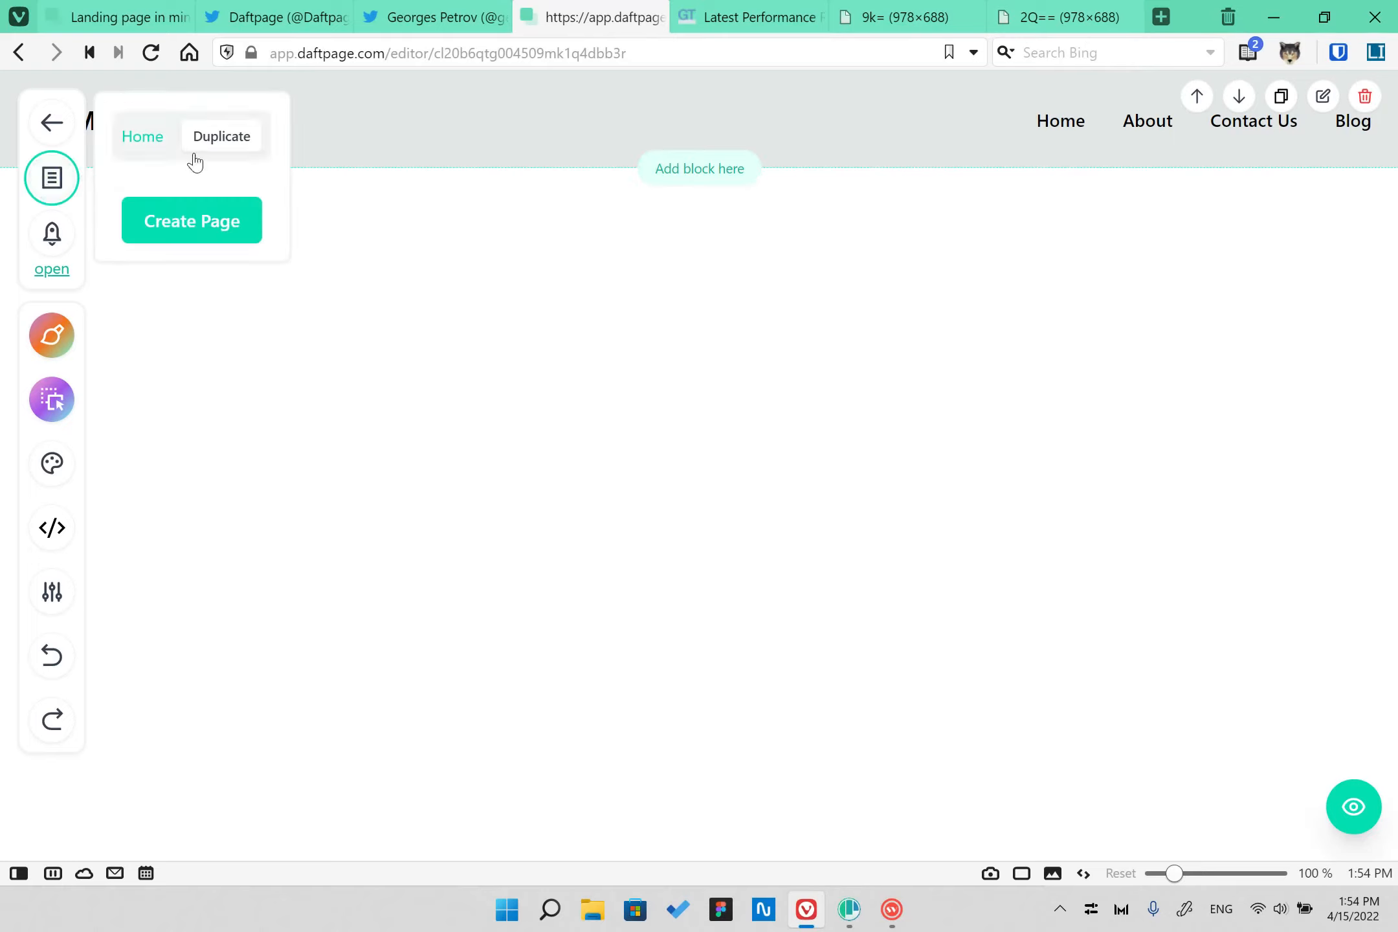
pyautogui.click(787, 318)
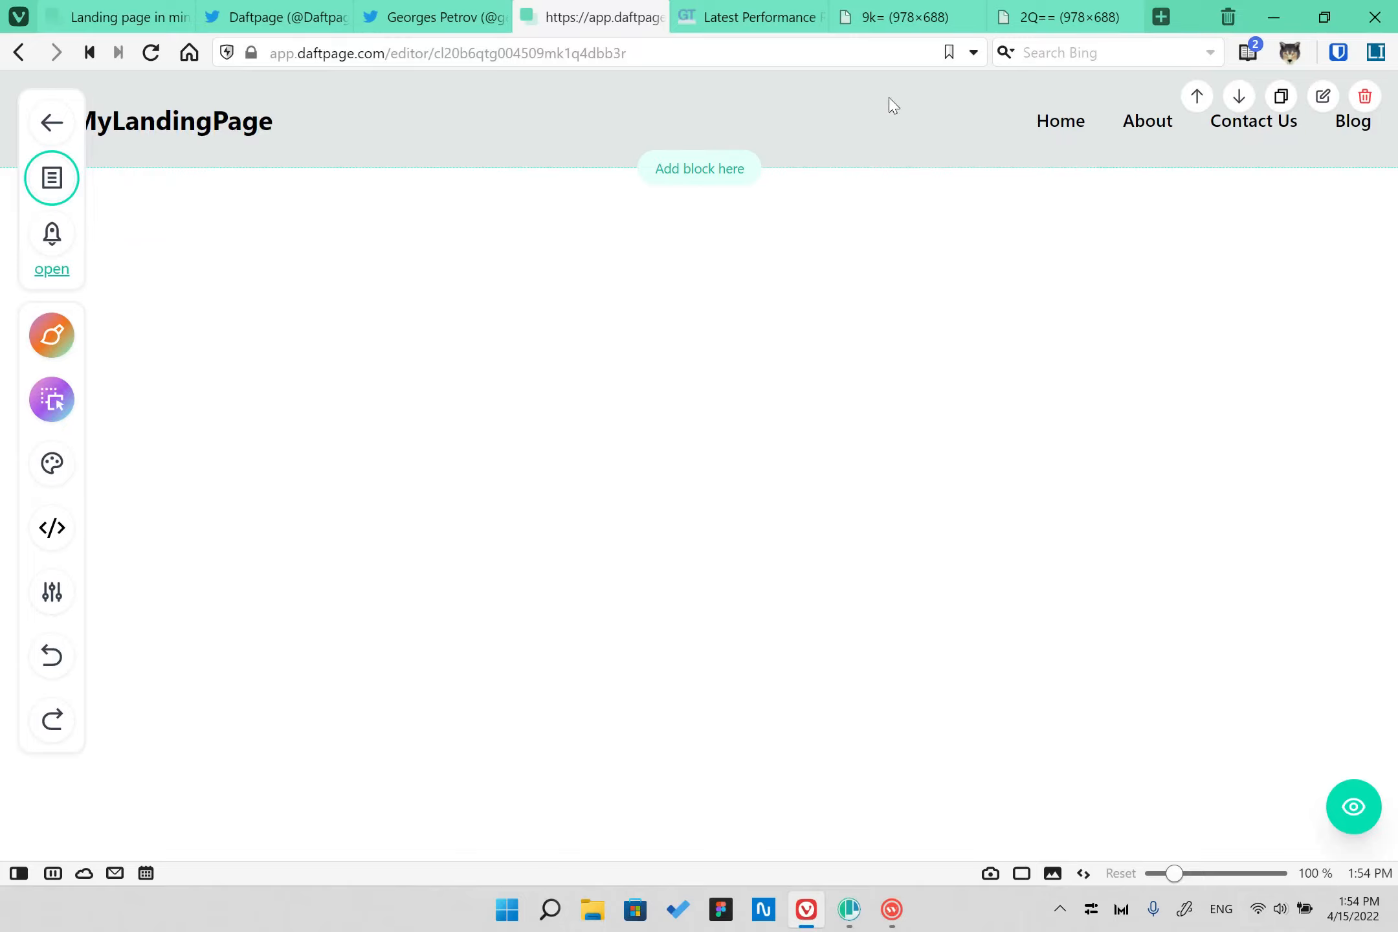
# - Add a footer block with a link and copyright line below the navigation bar
pyautogui.click(723, 178)
pyautogui.scroll(-5, 793, 485)
pyautogui.click(936, 537)
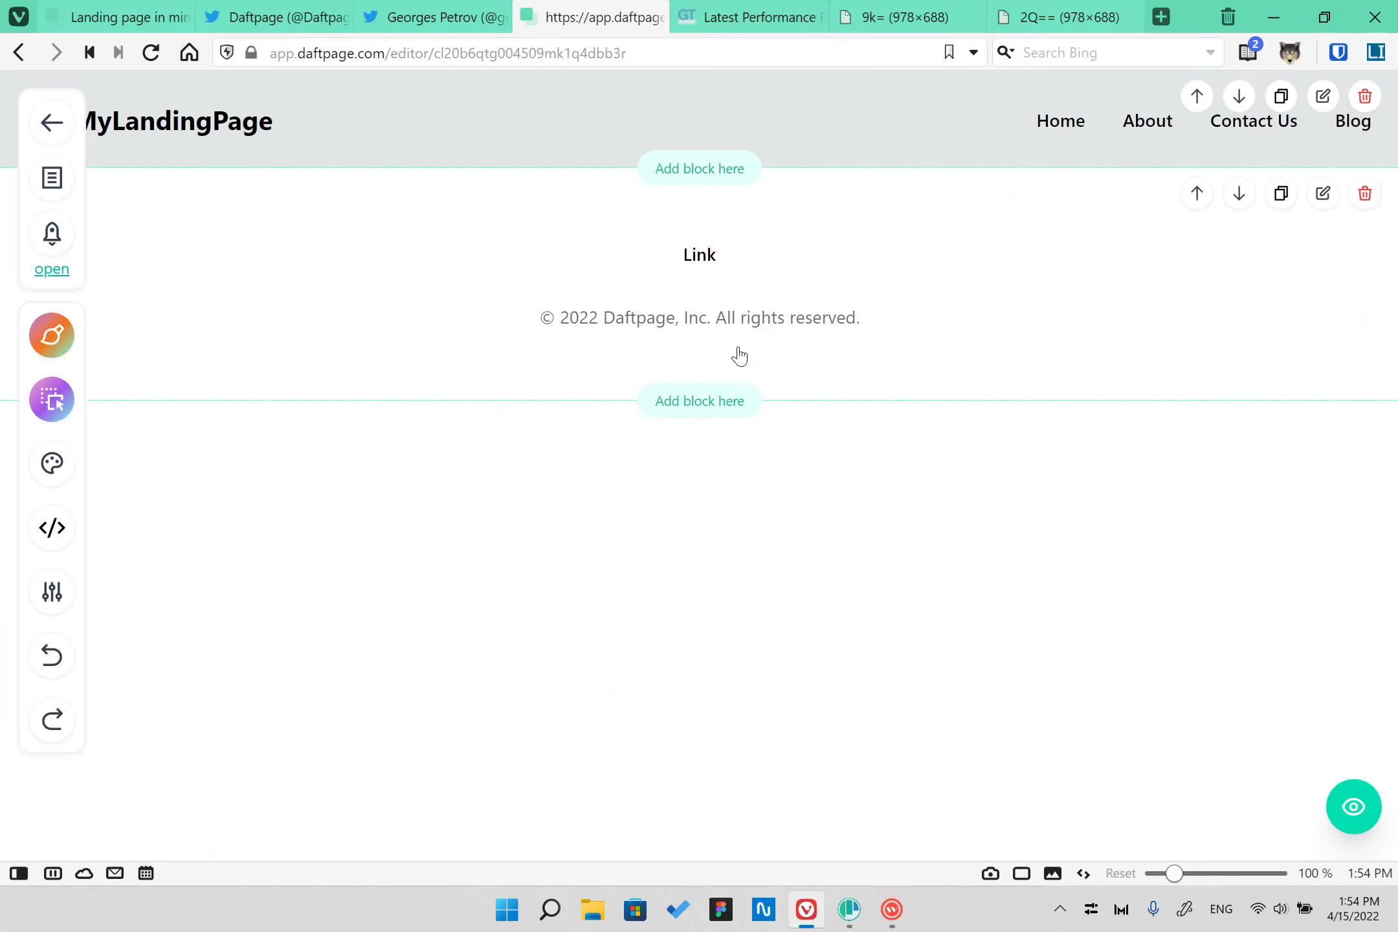
# - Set up four footer navigation links labelled Home, About, Contact Us and Blog
pyautogui.click(1322, 193)
pyautogui.click(145, 412)
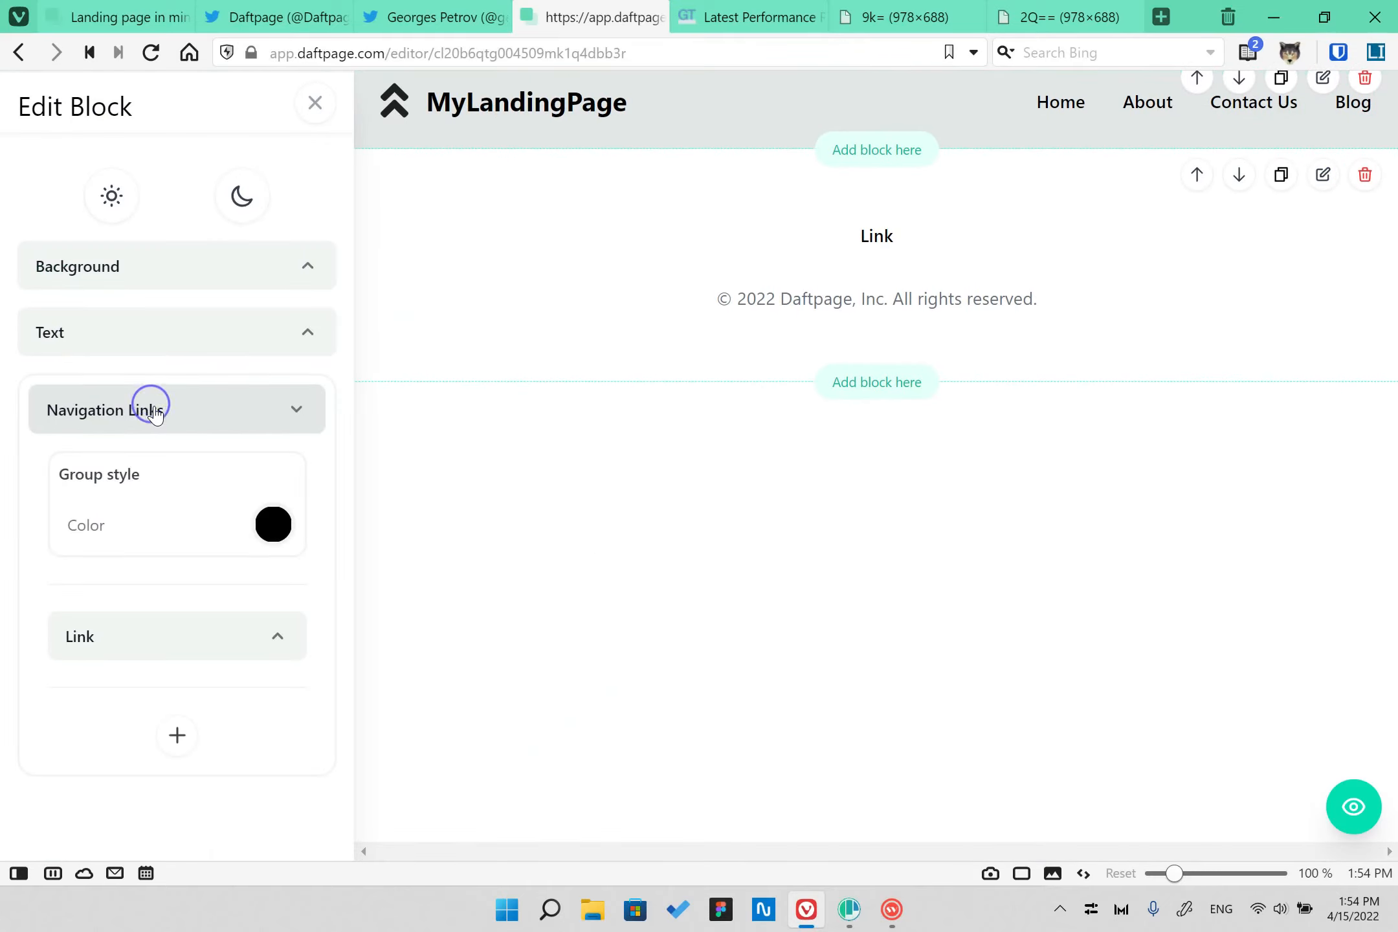
pyautogui.write('Home')
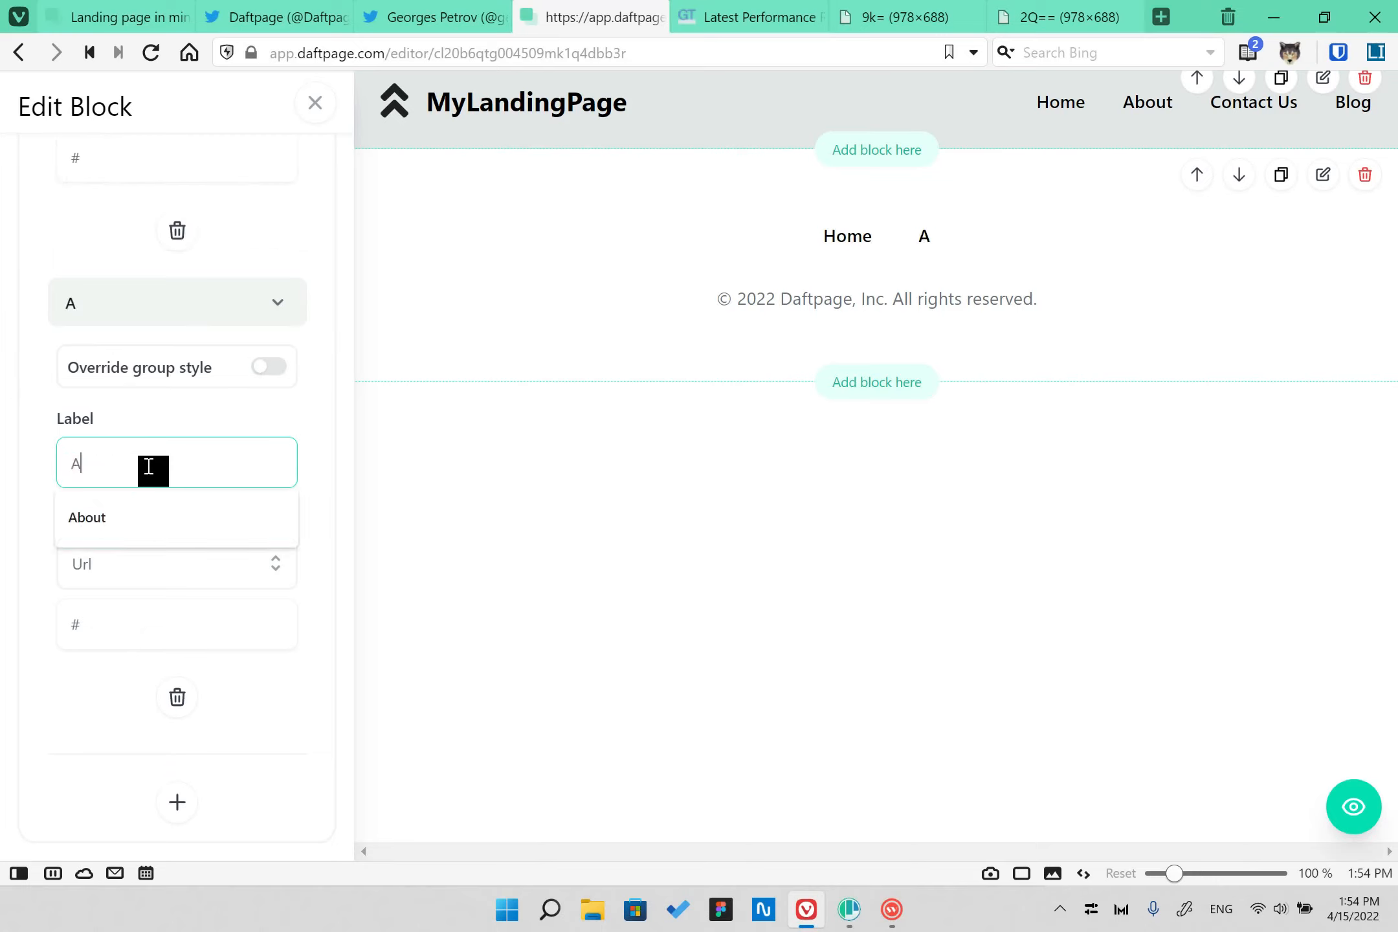
pyautogui.write('Contact Us')
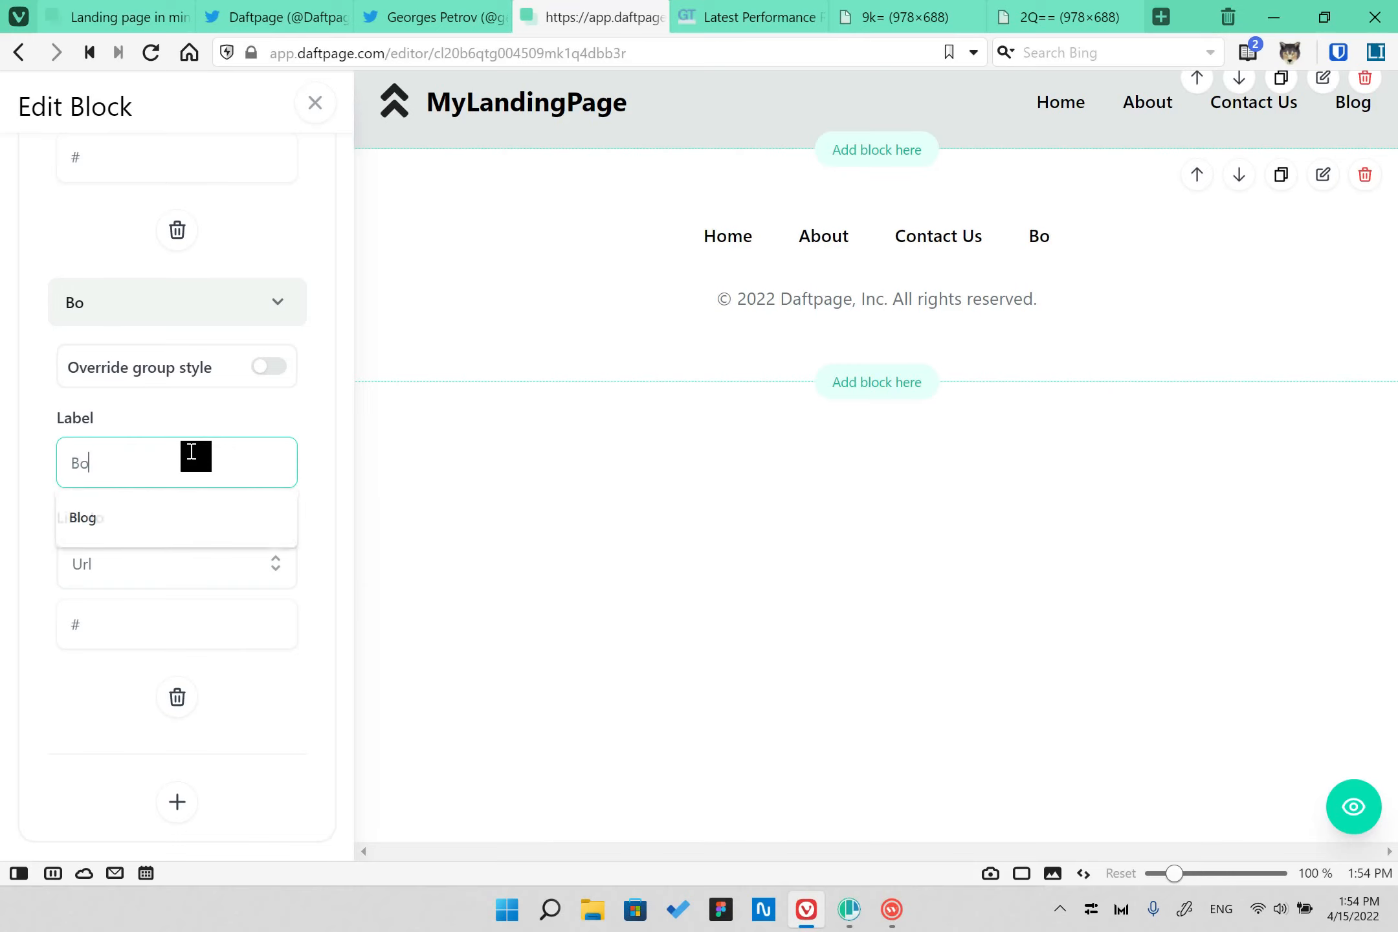
pyautogui.click(79, 464)
pyautogui.click(1085, 645)
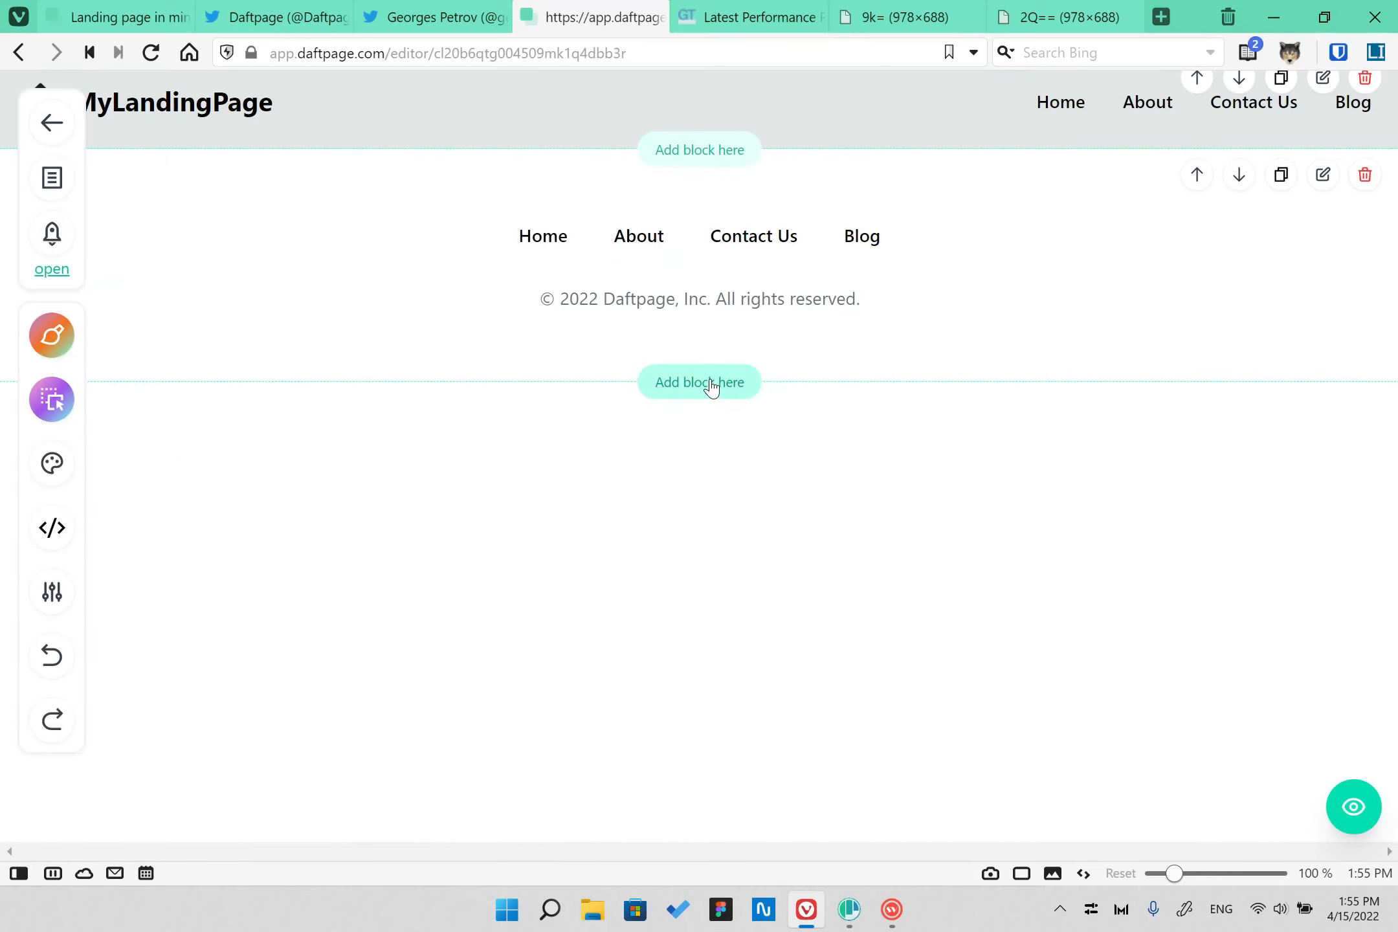
# - Insert a Hero block between the navigation bar and the footer
pyautogui.click(699, 149)
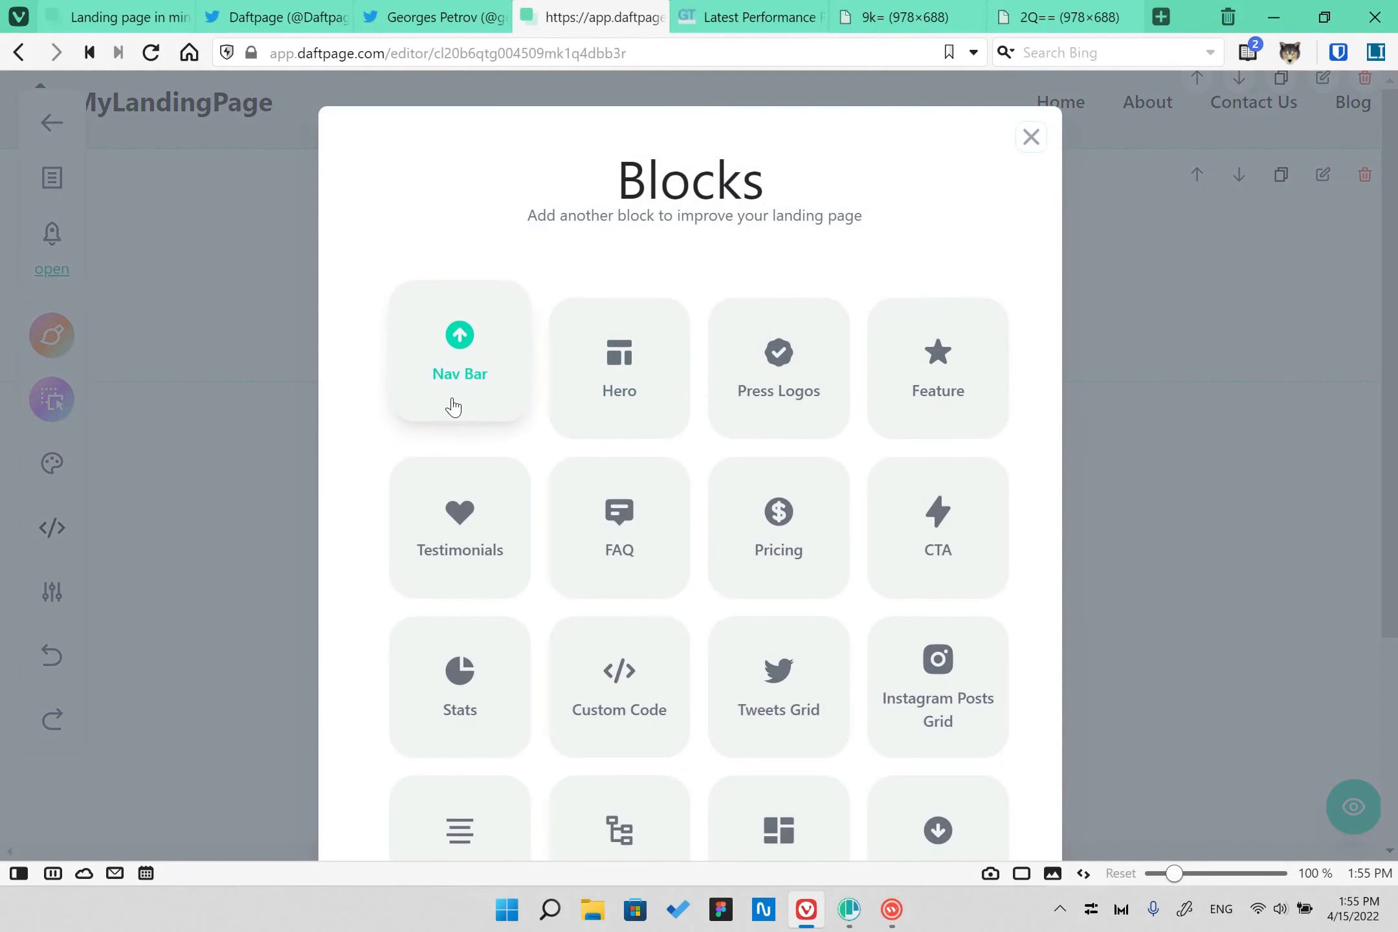
pyautogui.click(578, 389)
pyautogui.scroll(-6, 1258, 518)
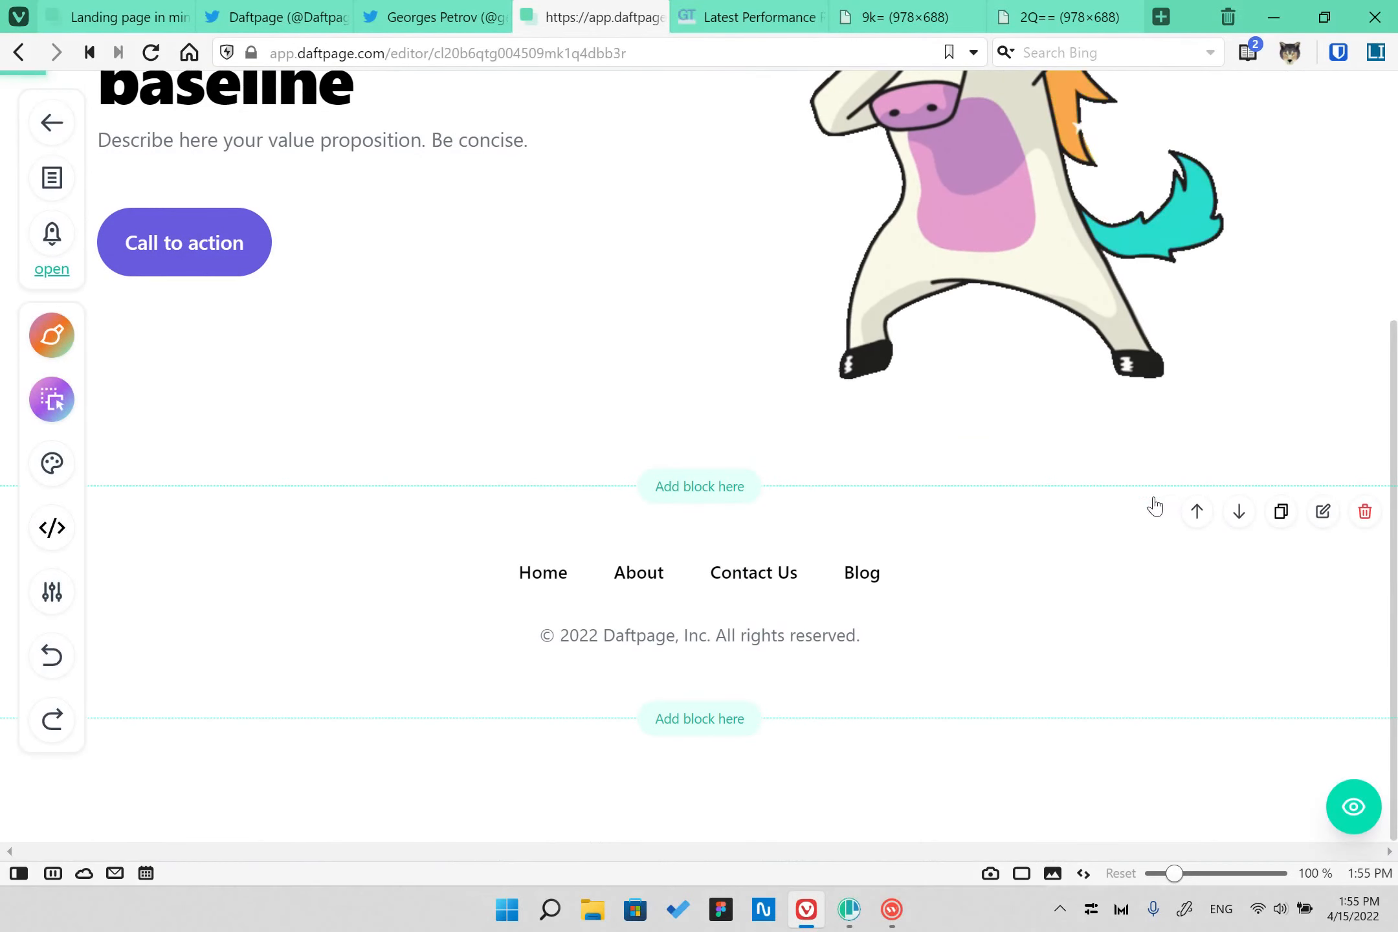
# - Set the footer block's background colour to the light grey #E5E7EB
pyautogui.click(1323, 512)
pyautogui.click(158, 269)
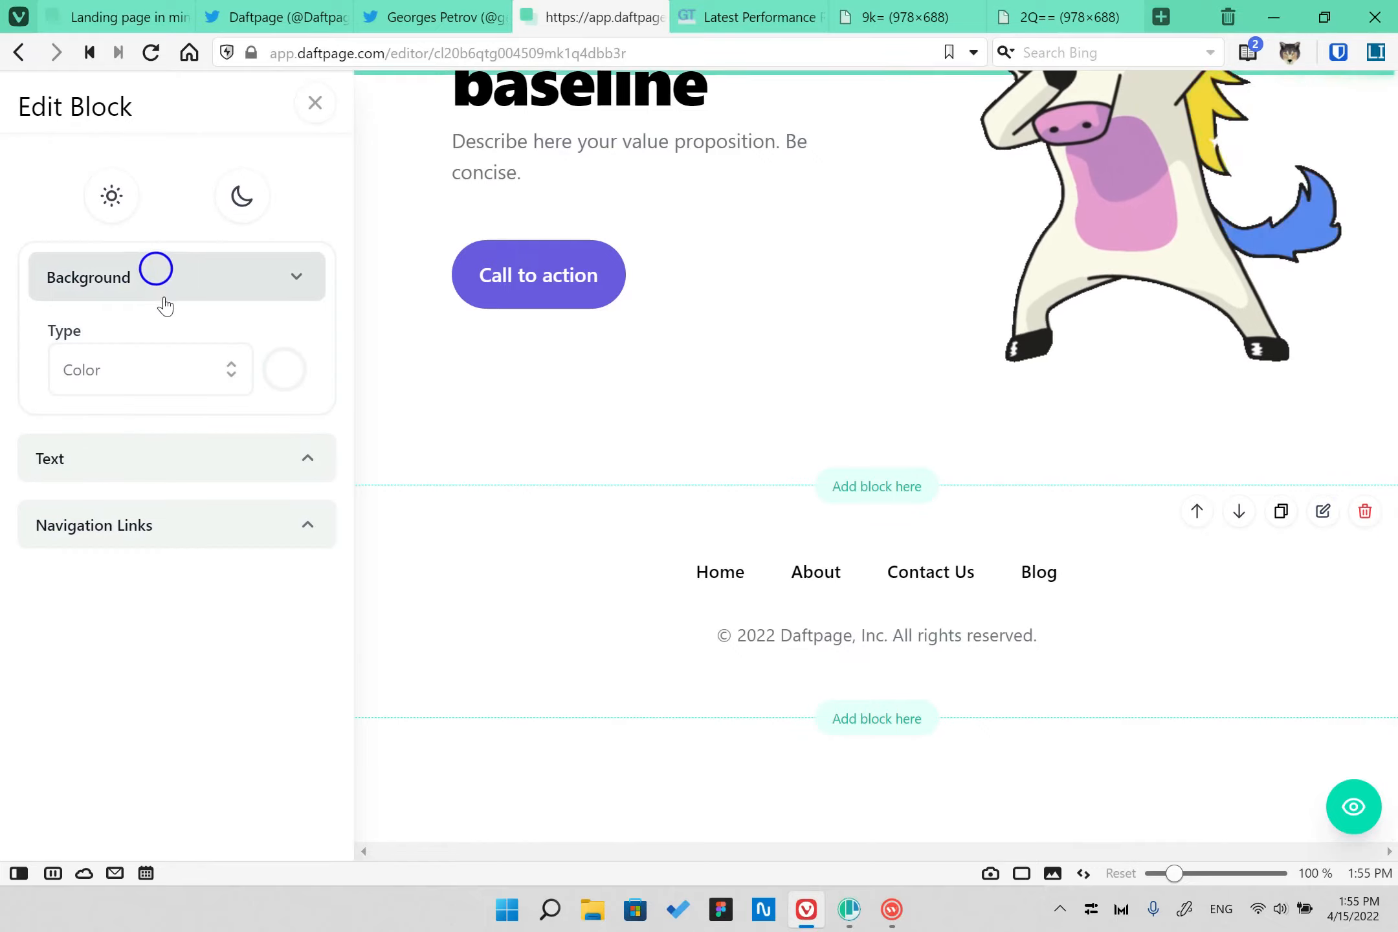
pyautogui.click(211, 375)
pyautogui.click(283, 377)
pyautogui.click(175, 639)
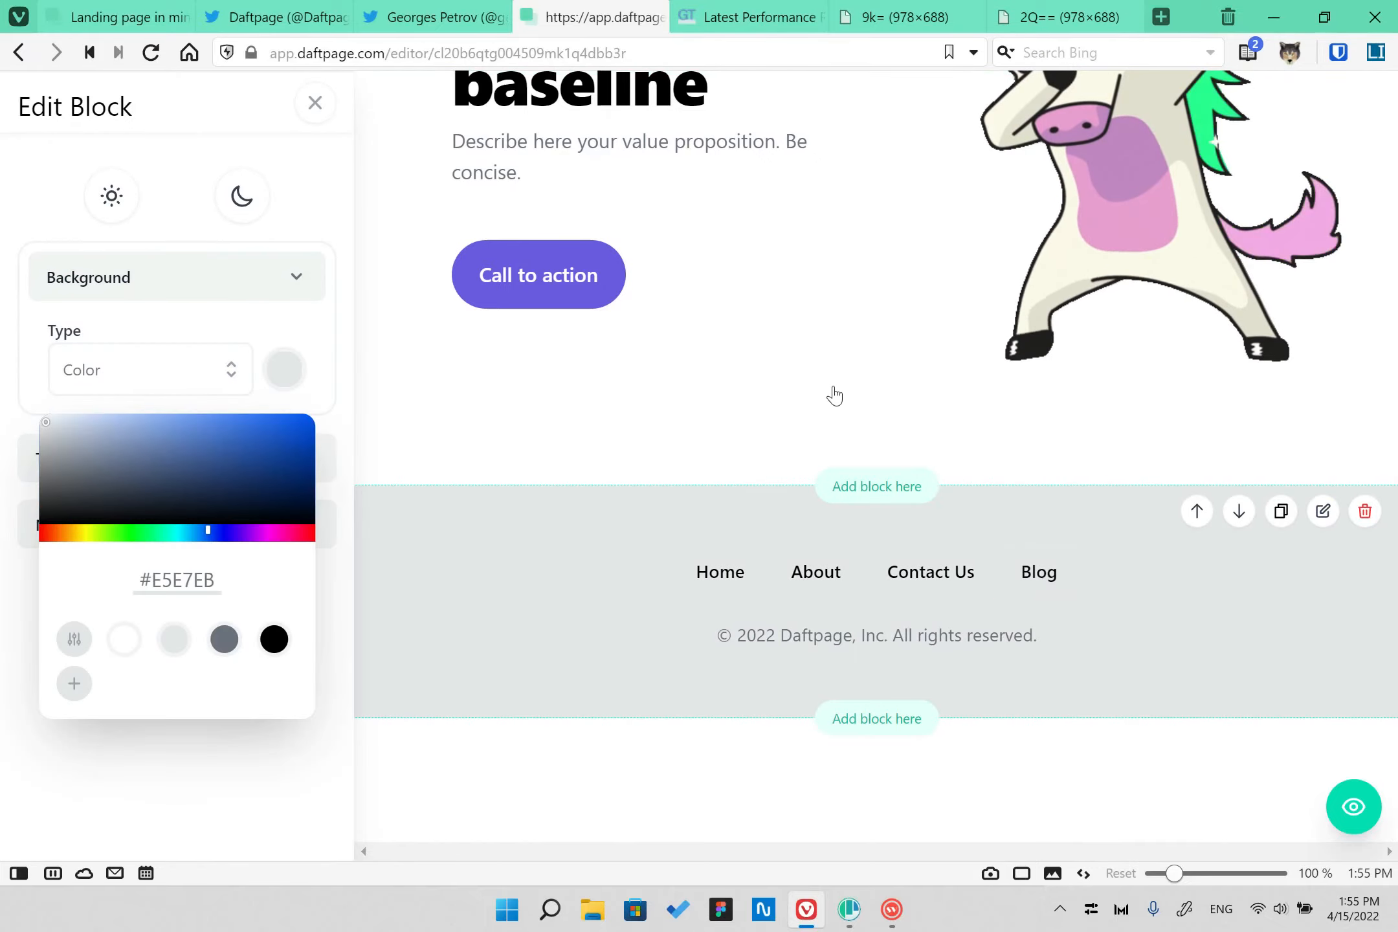
pyautogui.click(315, 102)
# - Look over the page from the navigation bar to the footer and publish the updated site
pyautogui.scroll(5, 791, 638)
pyautogui.scroll(-5, 791, 639)
pyautogui.scroll(5, 1254, 717)
pyautogui.scroll(-5, 1254, 717)
pyautogui.scroll(5, 660, 534)
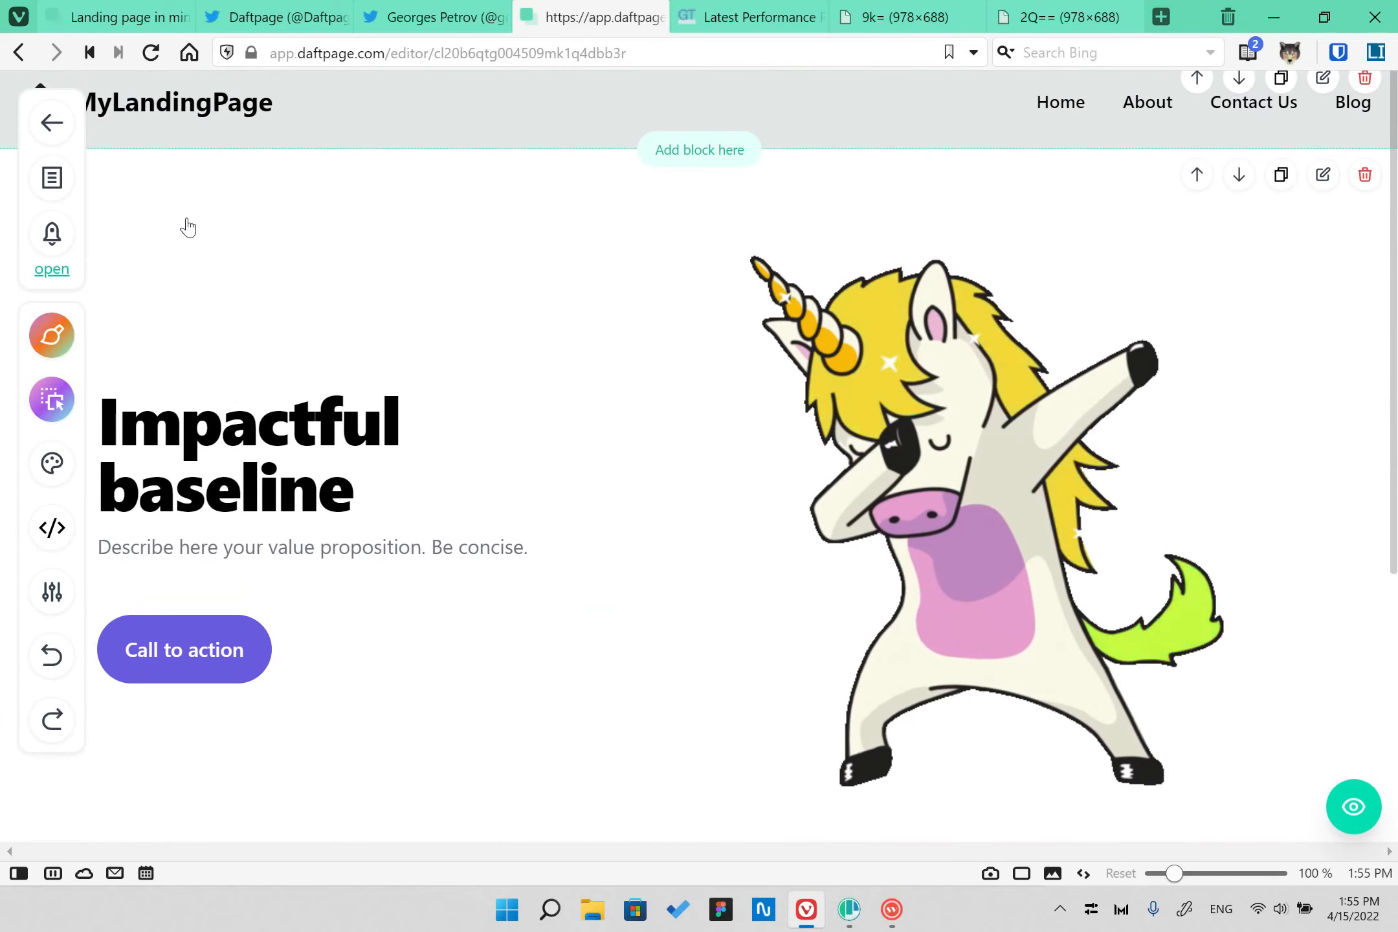
pyautogui.click(58, 232)
# - Duplicate the Home page and open the copy for editing
pyautogui.click(63, 186)
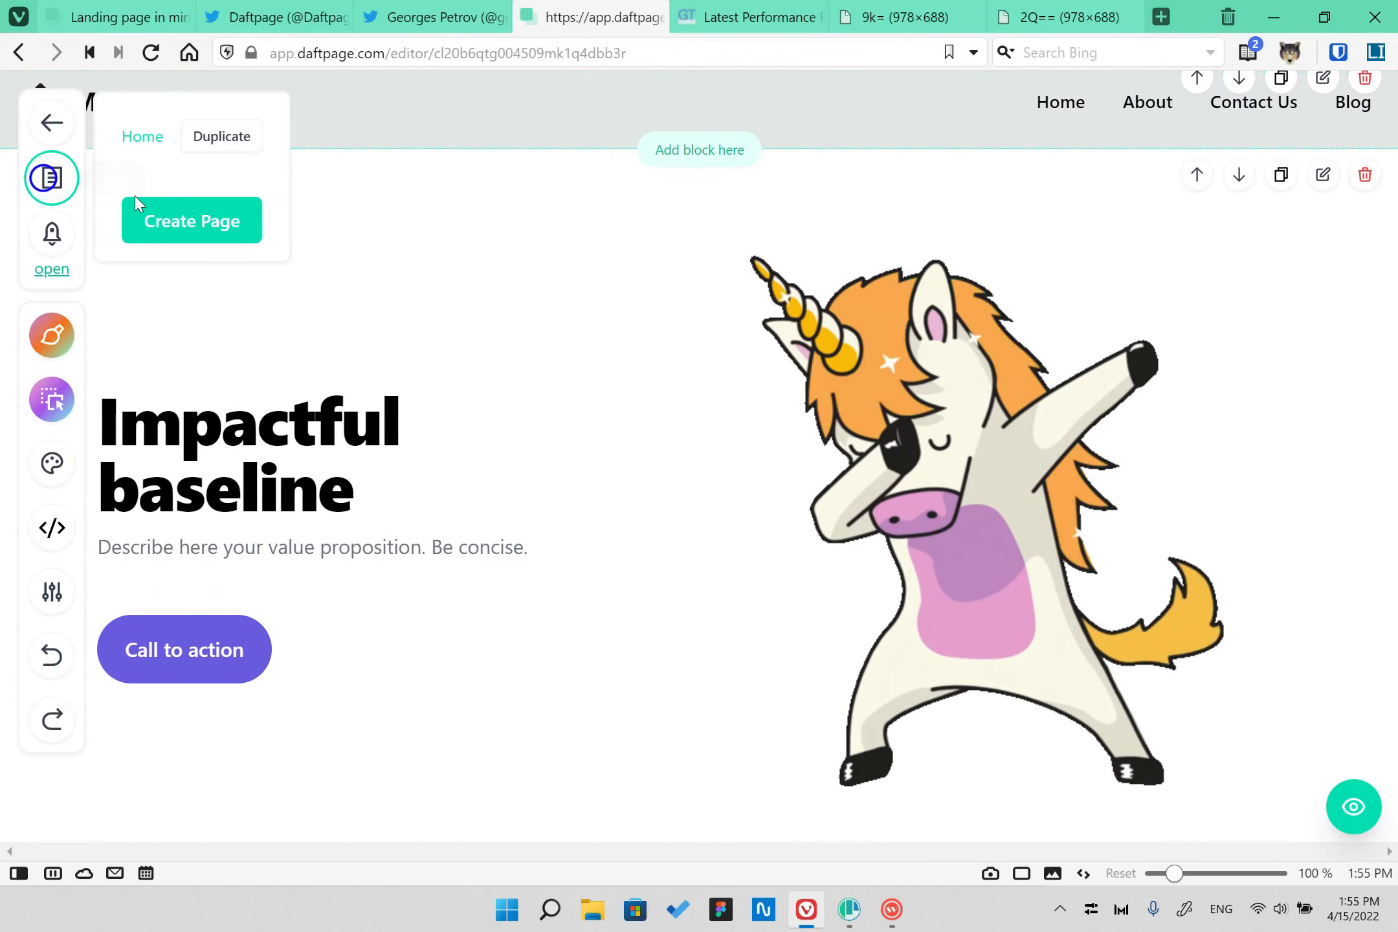
pyautogui.click(221, 137)
pyautogui.click(145, 199)
pyautogui.click(158, 137)
pyautogui.click(152, 196)
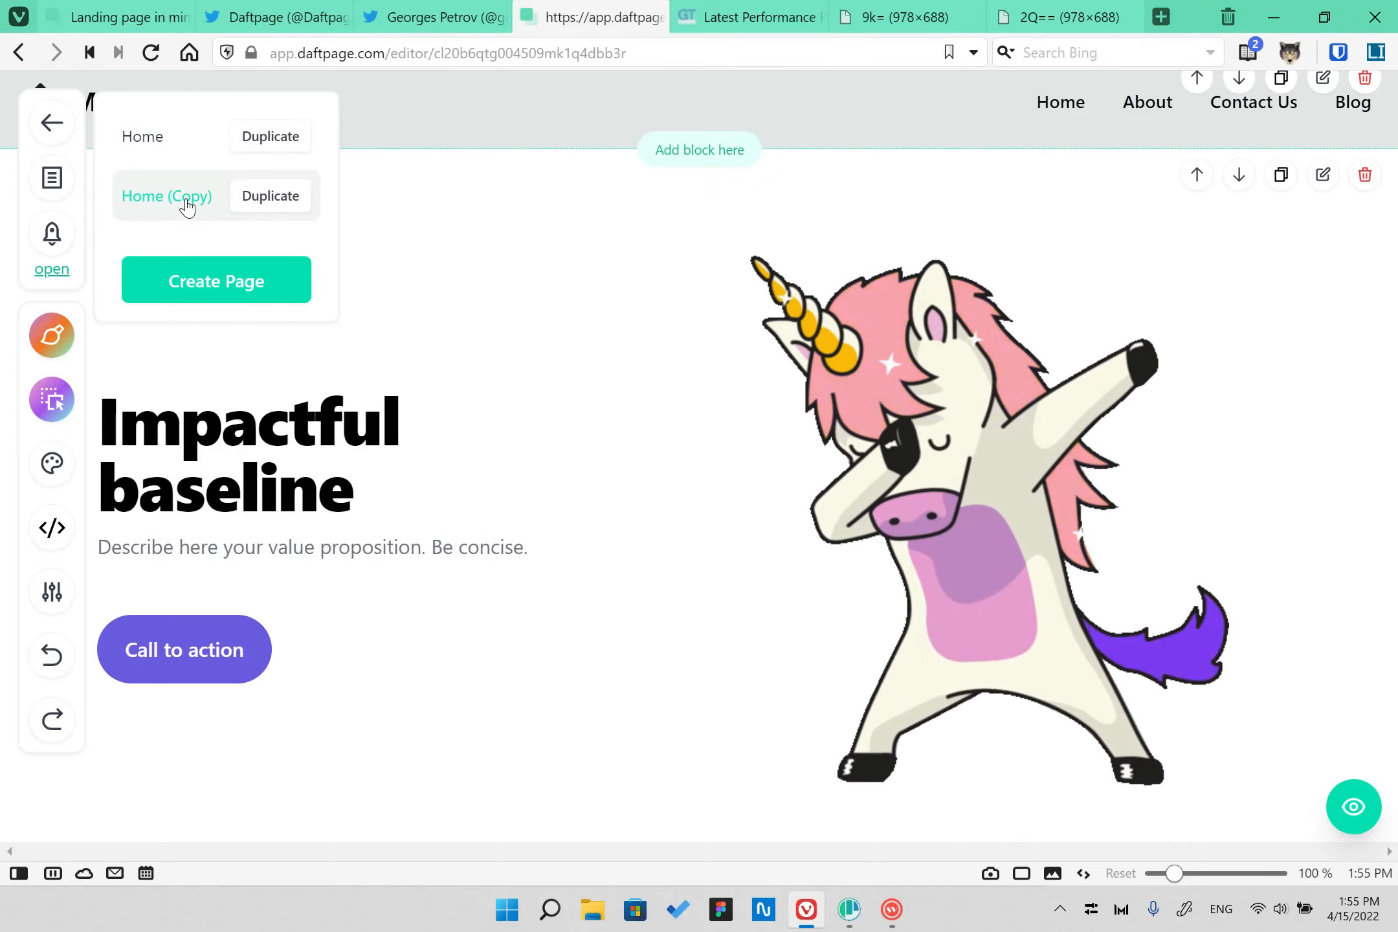
# - Rename the copied page "About Us" with the slug "about-us", save it, and look through its SEO and Open Graph settings
pyautogui.click(48, 593)
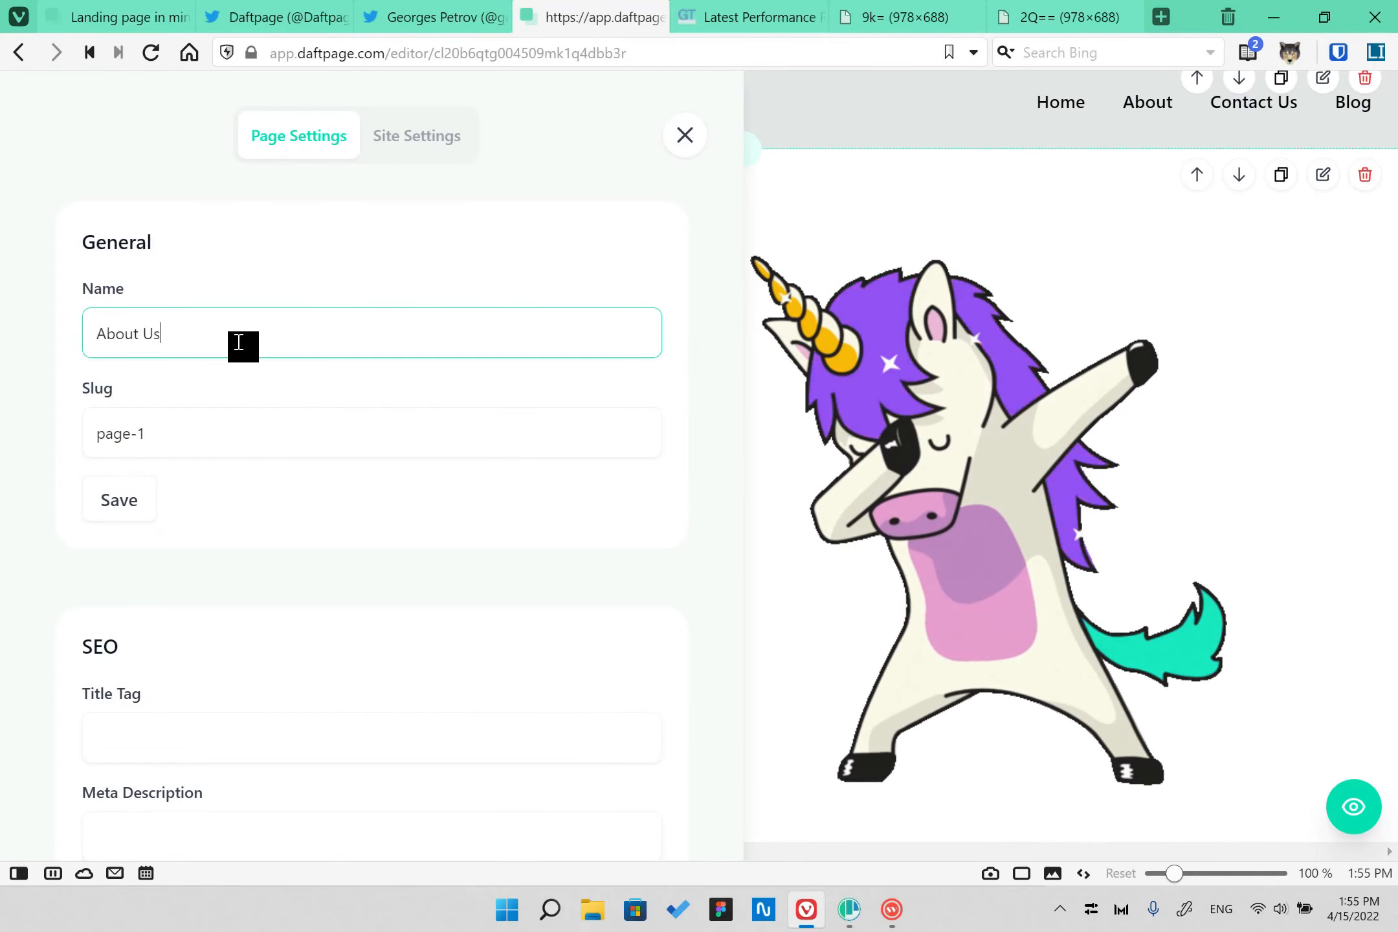
pyautogui.tripleClick(234, 437)
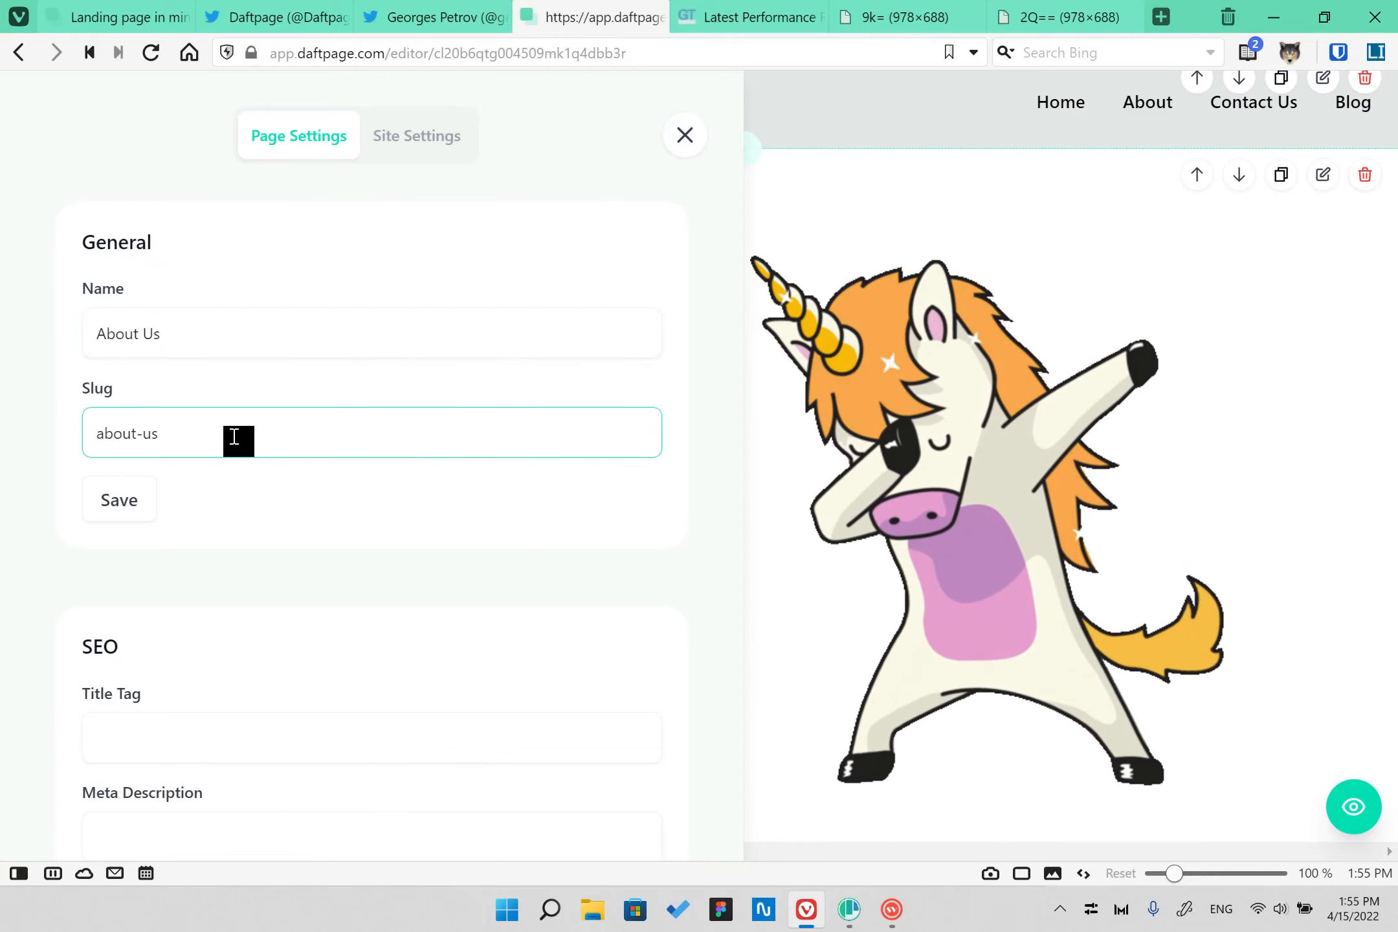
pyautogui.scroll(-5, 296, 533)
pyautogui.scroll(5, 300, 530)
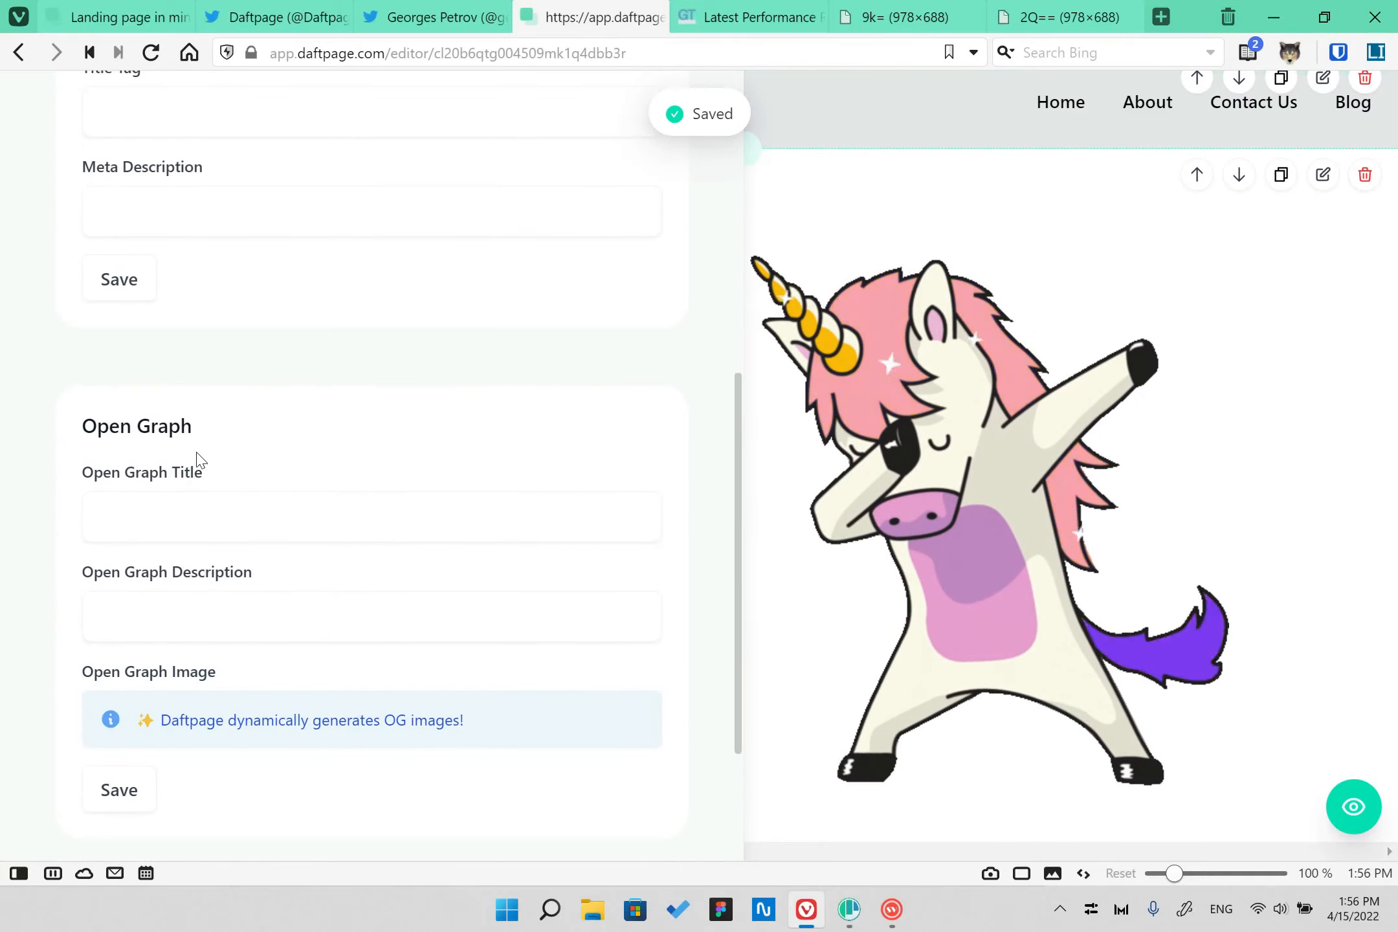
pyautogui.scroll(3, 95, 241)
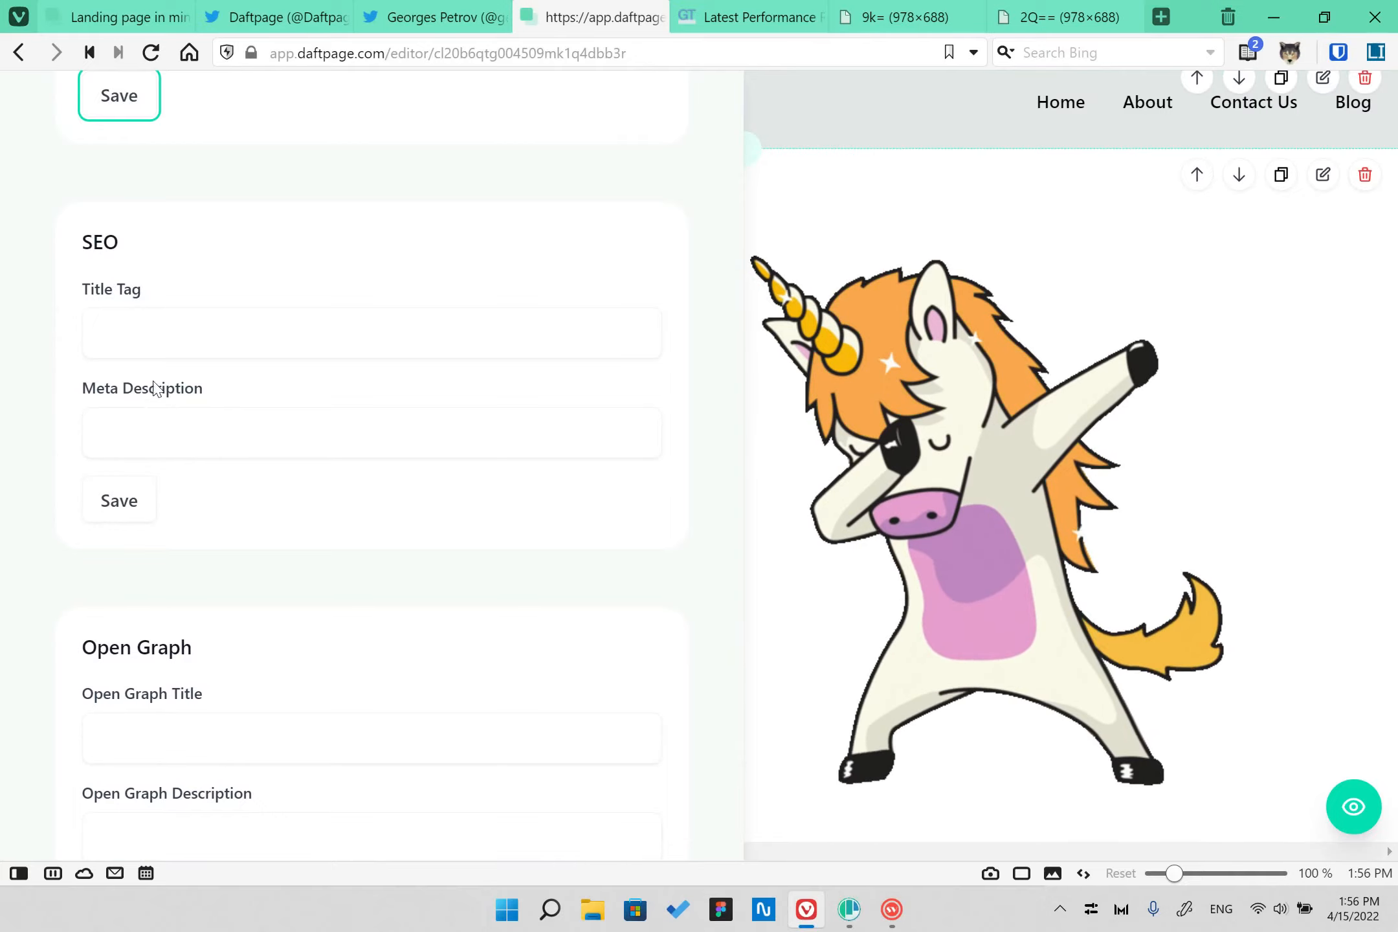
pyautogui.scroll(-6, 279, 580)
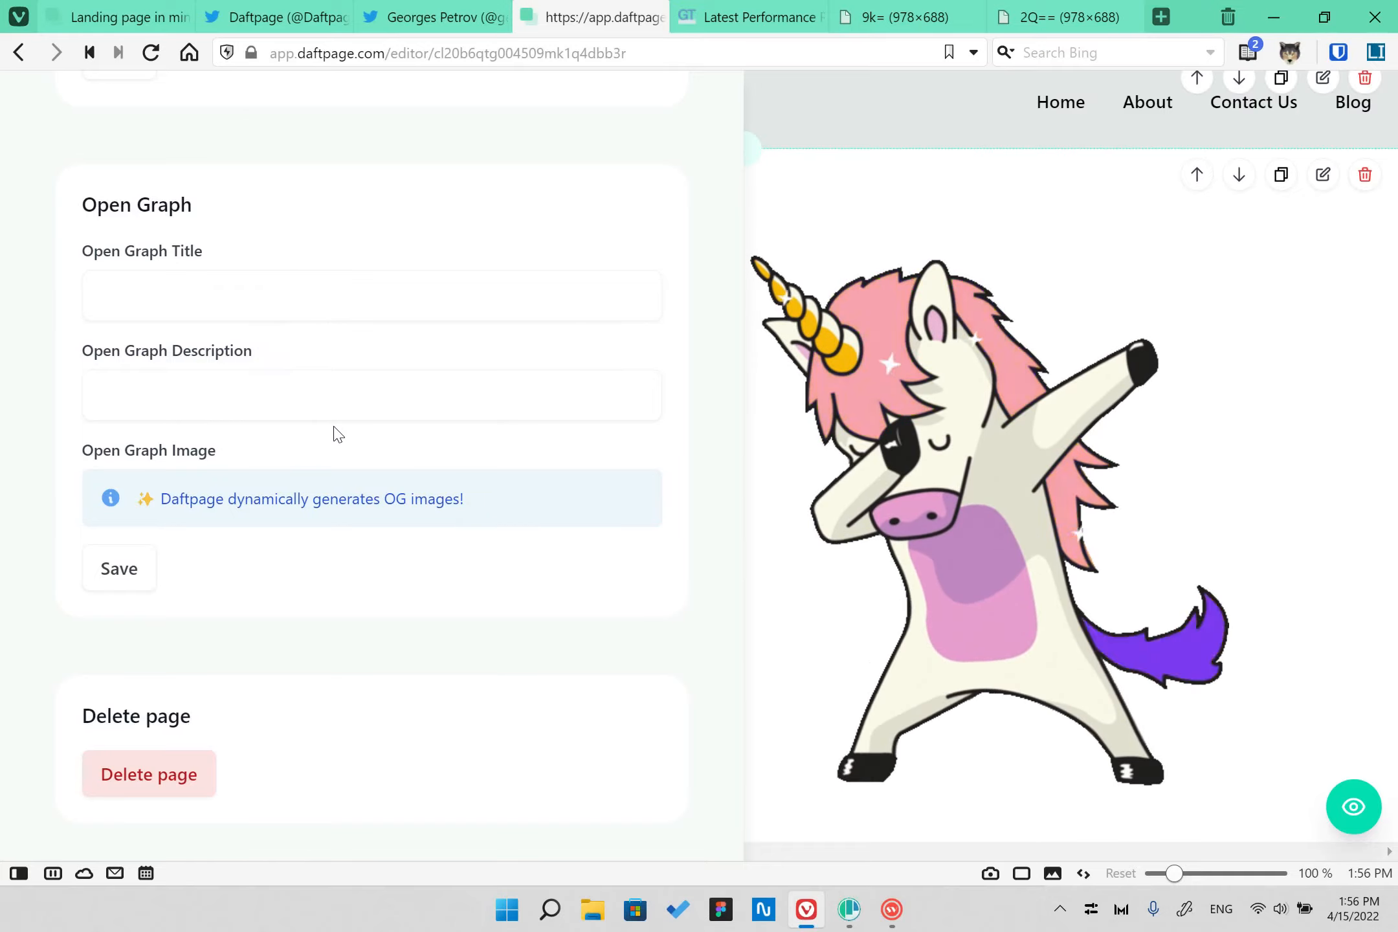
pyautogui.scroll(12, 538, 479)
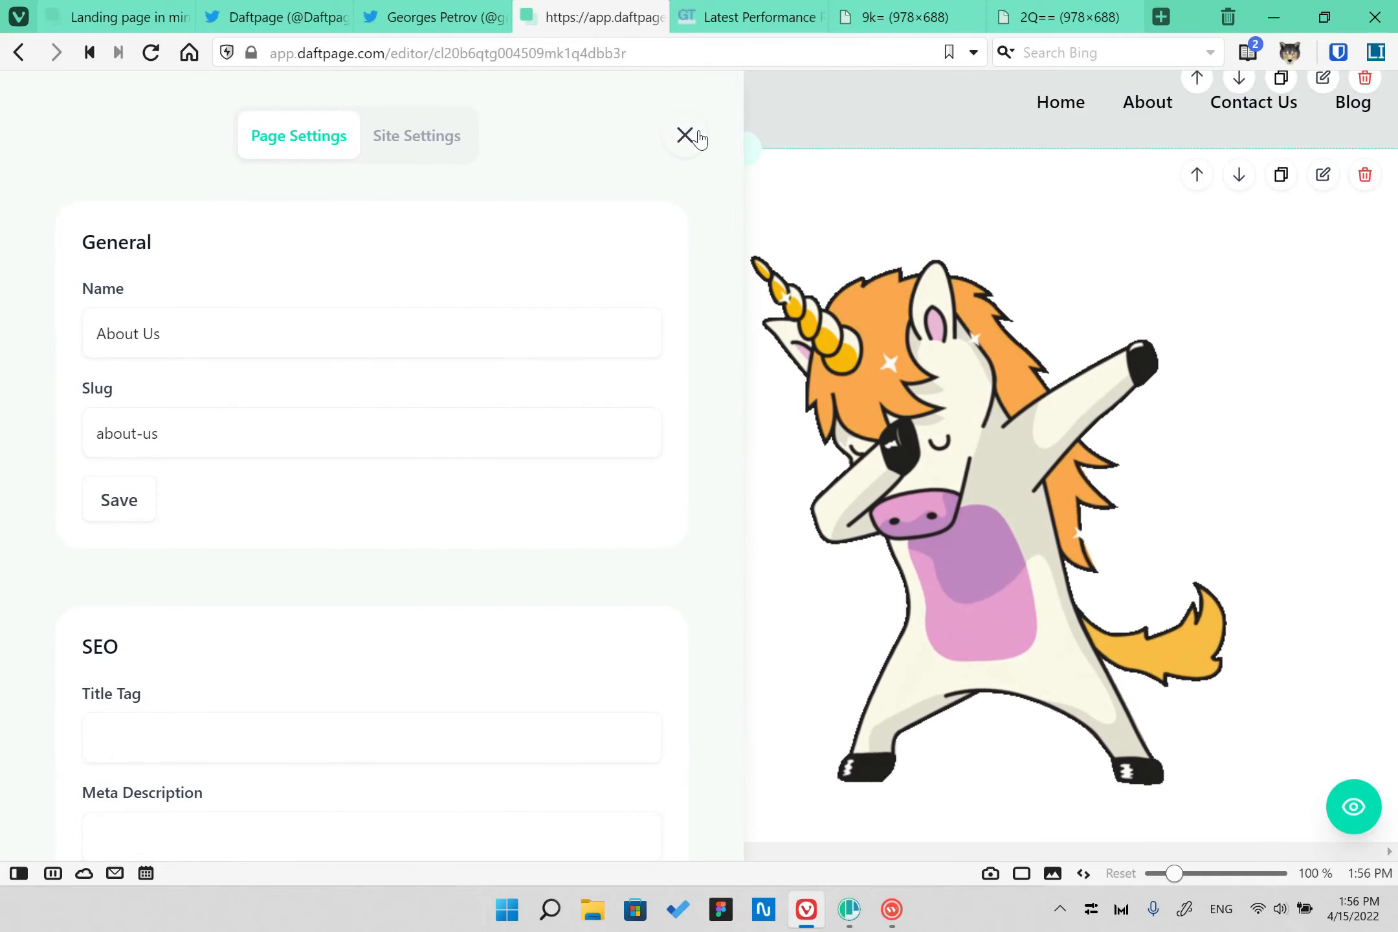
# - Switch off the Disable Daftpage Ads option in the site settings
pyautogui.click(421, 137)
pyautogui.press('Tab')
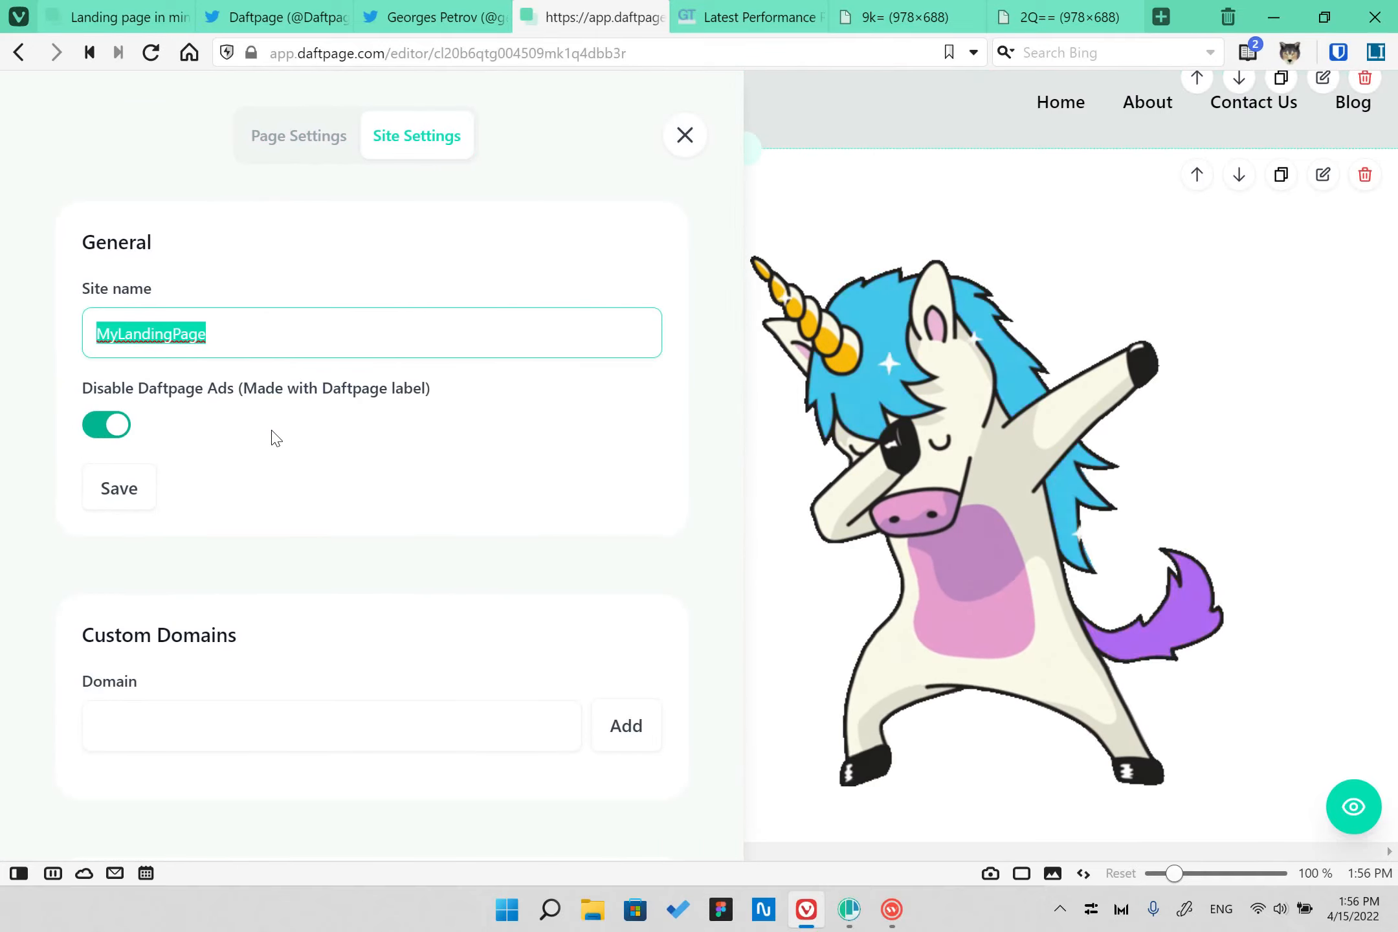
pyautogui.click(112, 390)
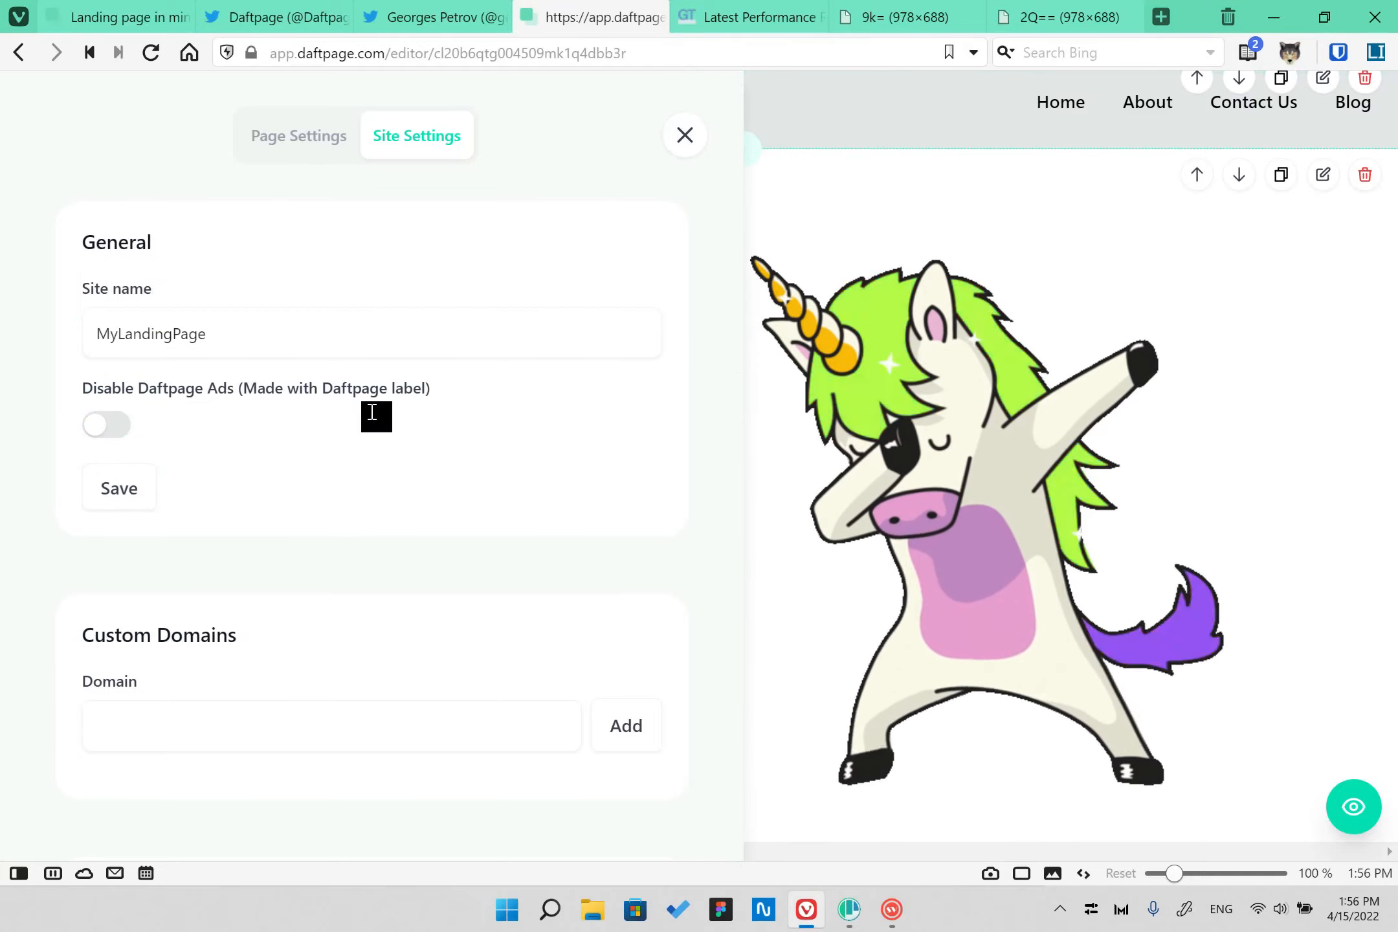
# - Examine the site settings for duplicating, unpublishing and deleting the site, and close the settings
pyautogui.scroll(-5, 357, 403)
pyautogui.scroll(-5, 304, 583)
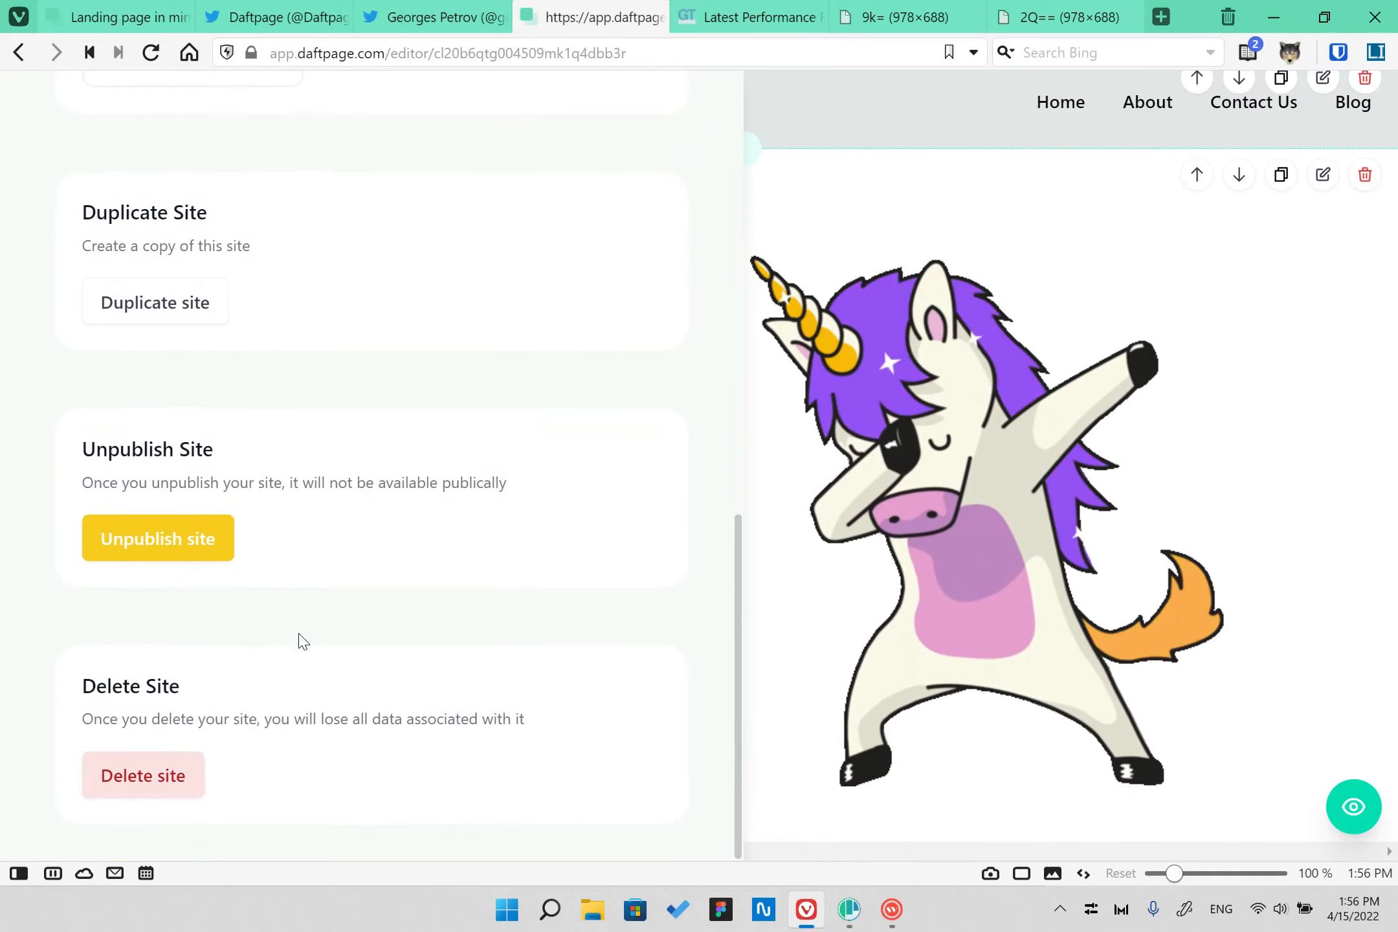
pyautogui.moveTo(83, 482); pyautogui.dragTo(508, 491)
pyautogui.click(449, 518)
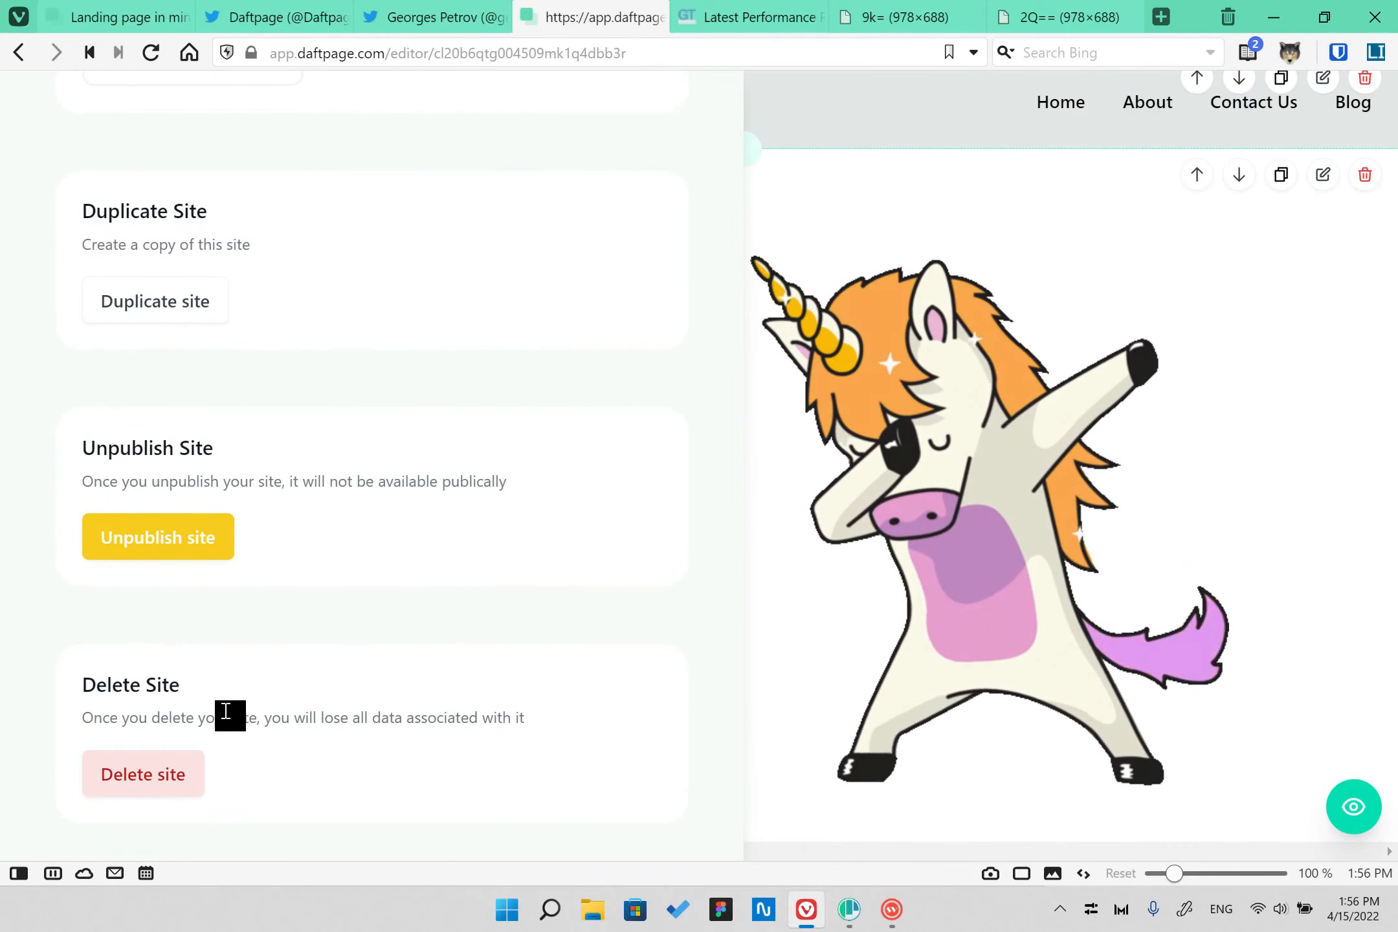
pyautogui.scroll(10, 691, 361)
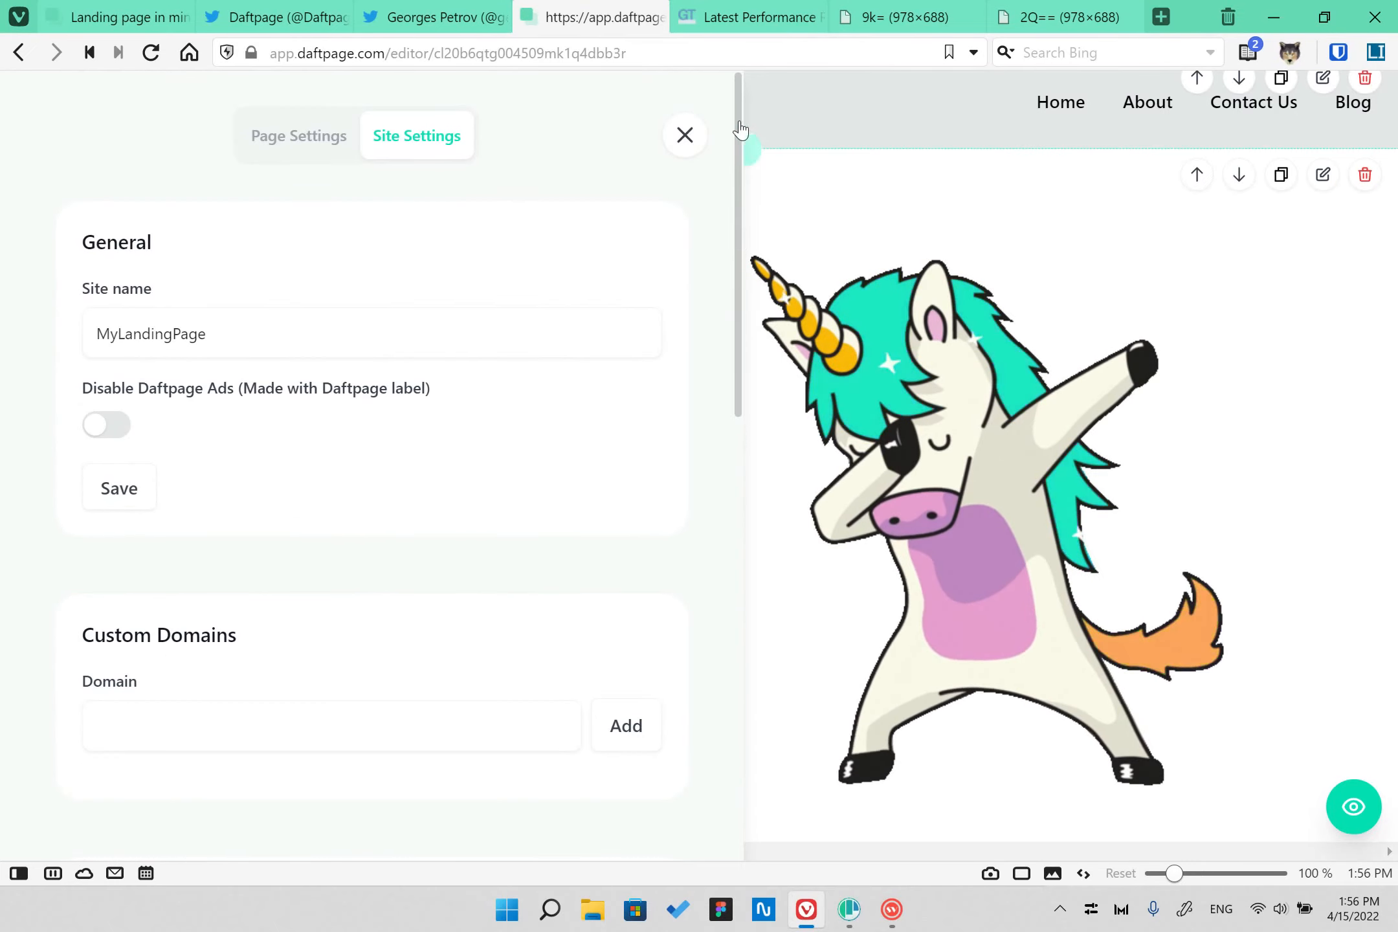
pyautogui.click(685, 134)
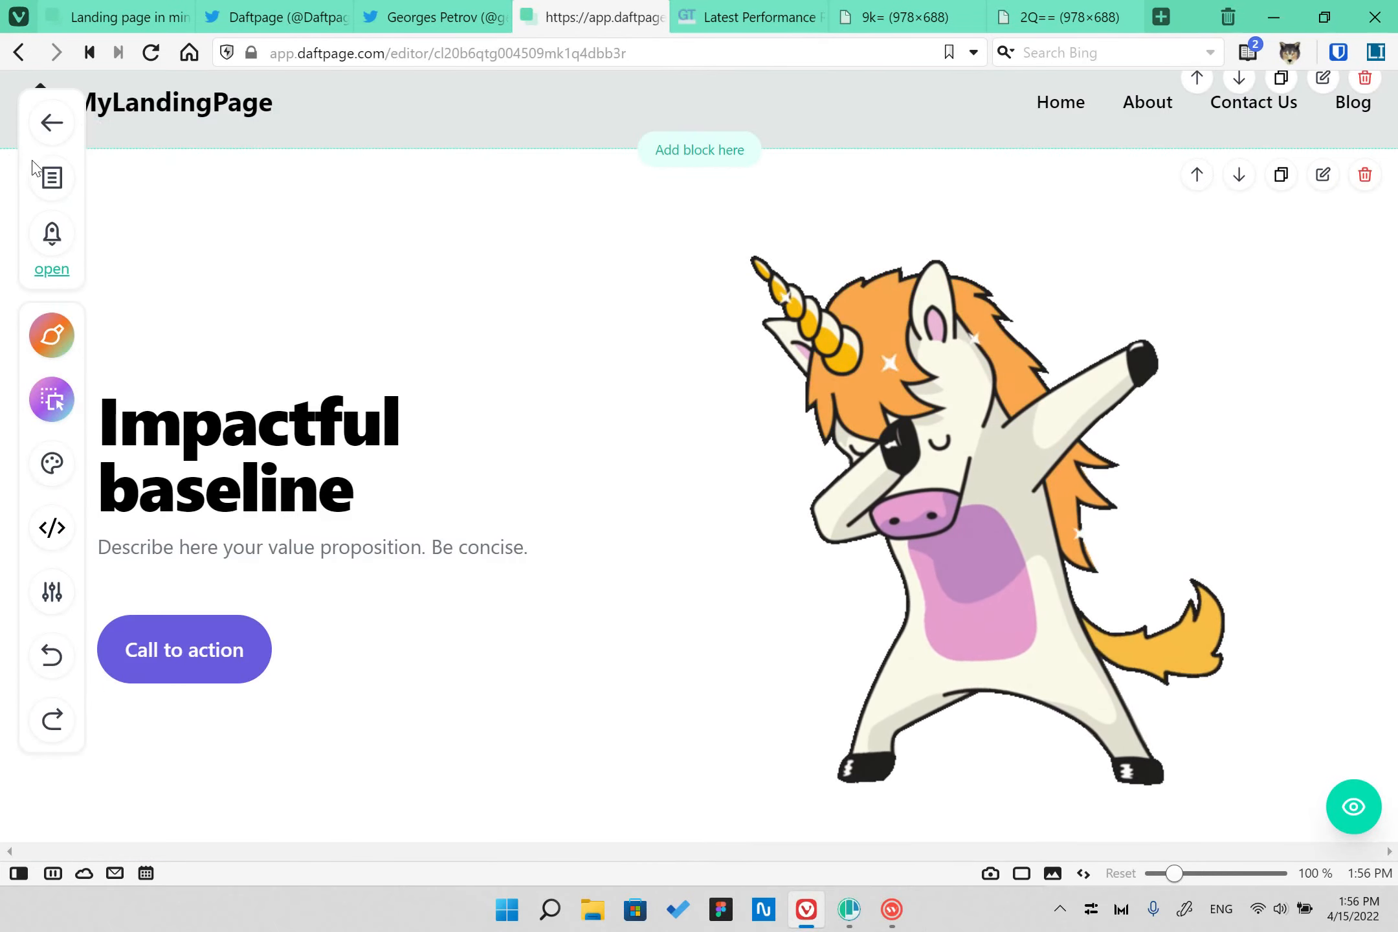
# - Duplicate the About Us page
pyautogui.click(62, 187)
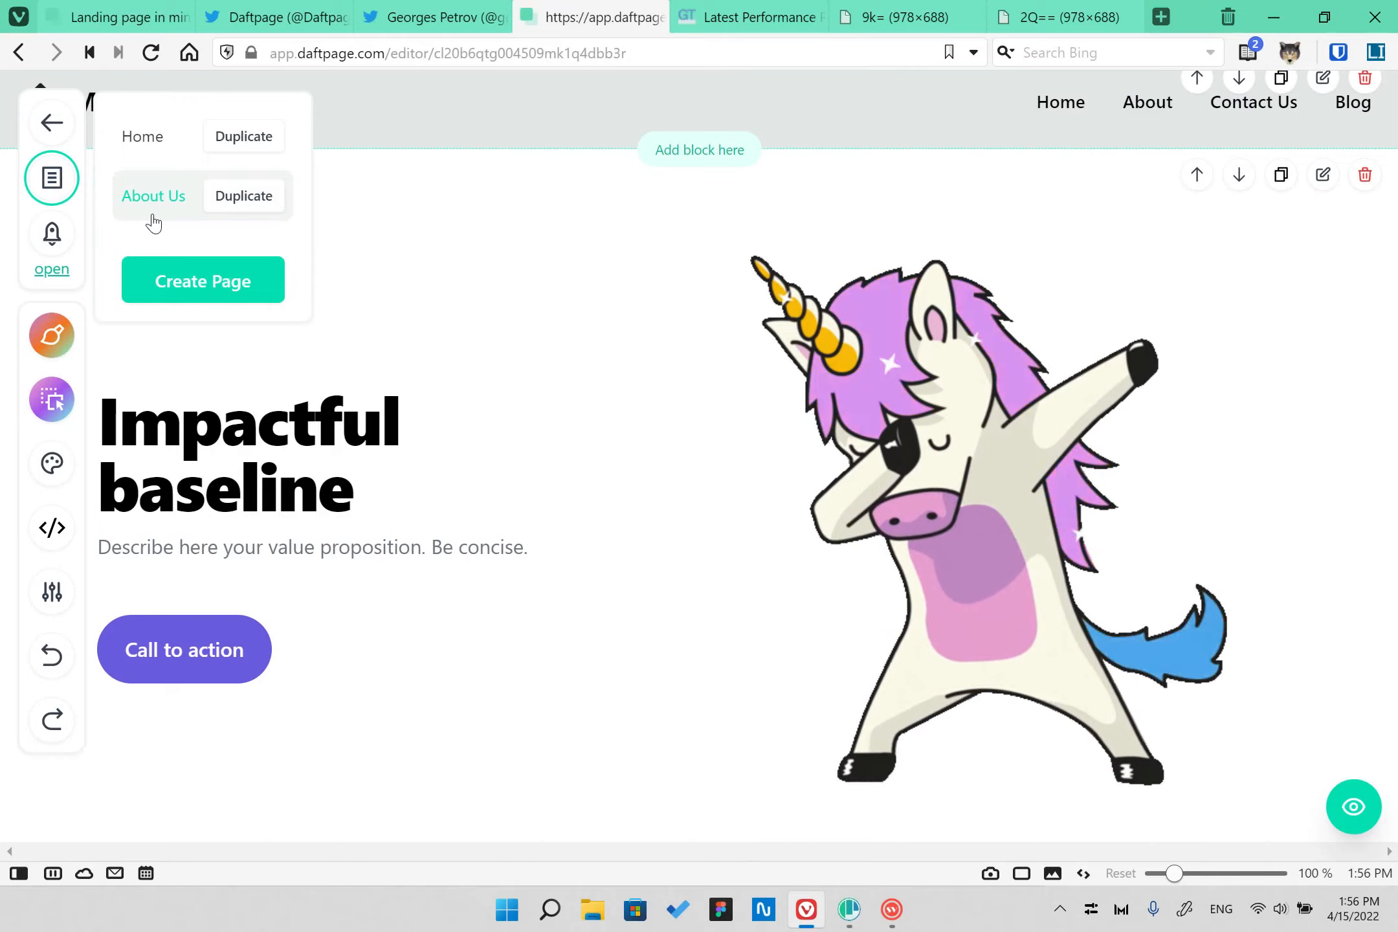
pyautogui.click(258, 202)
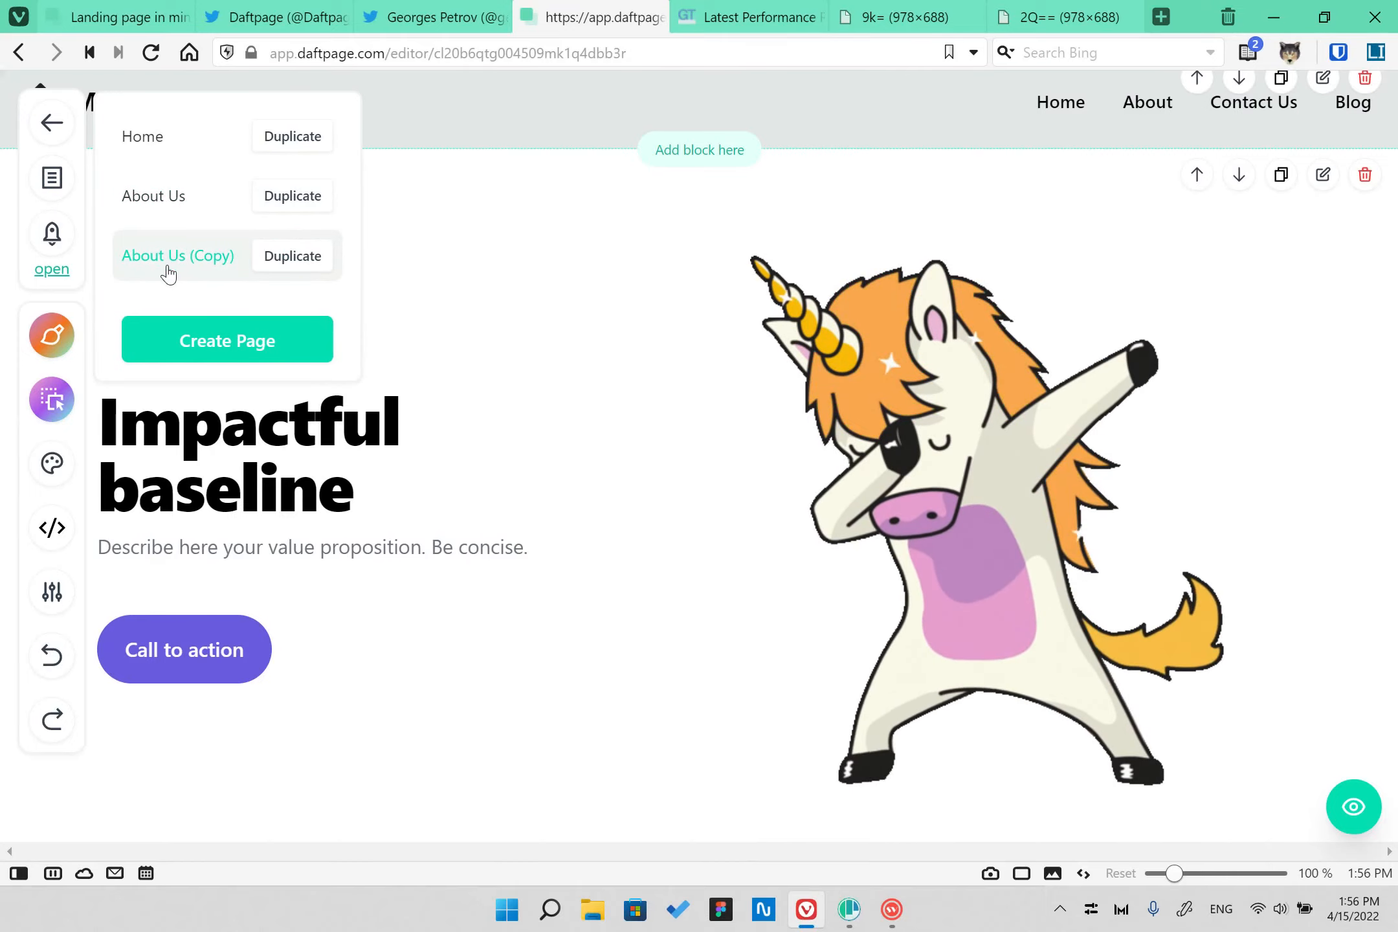
# - Rename the copied About Us page "Contact Us" with the slug "contact", save it, and close the page settings
pyautogui.click(50, 590)
pyautogui.tripleClick(225, 329)
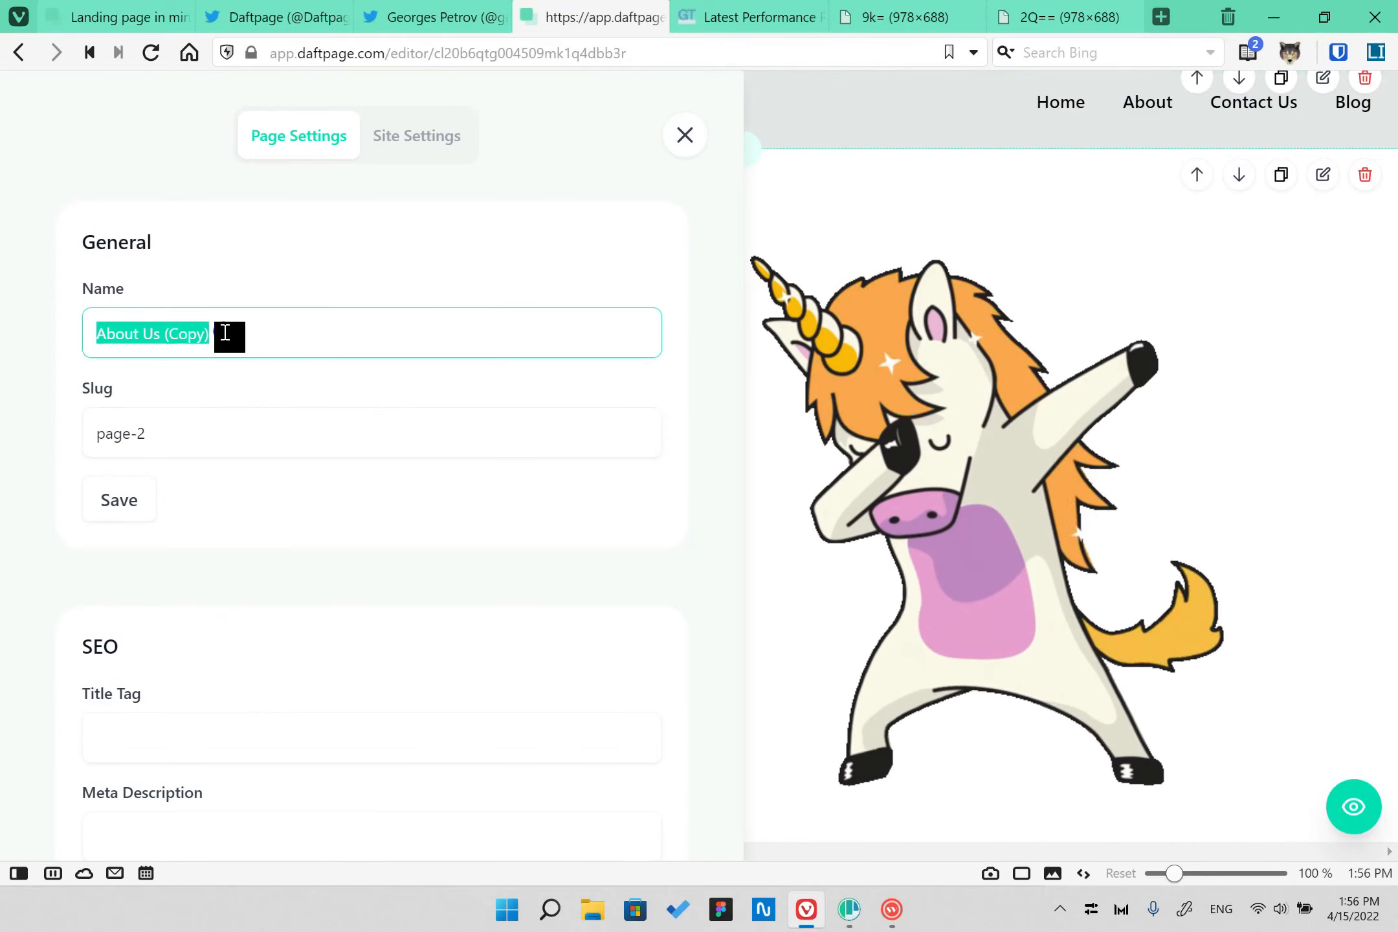
pyautogui.write('Contact Us')
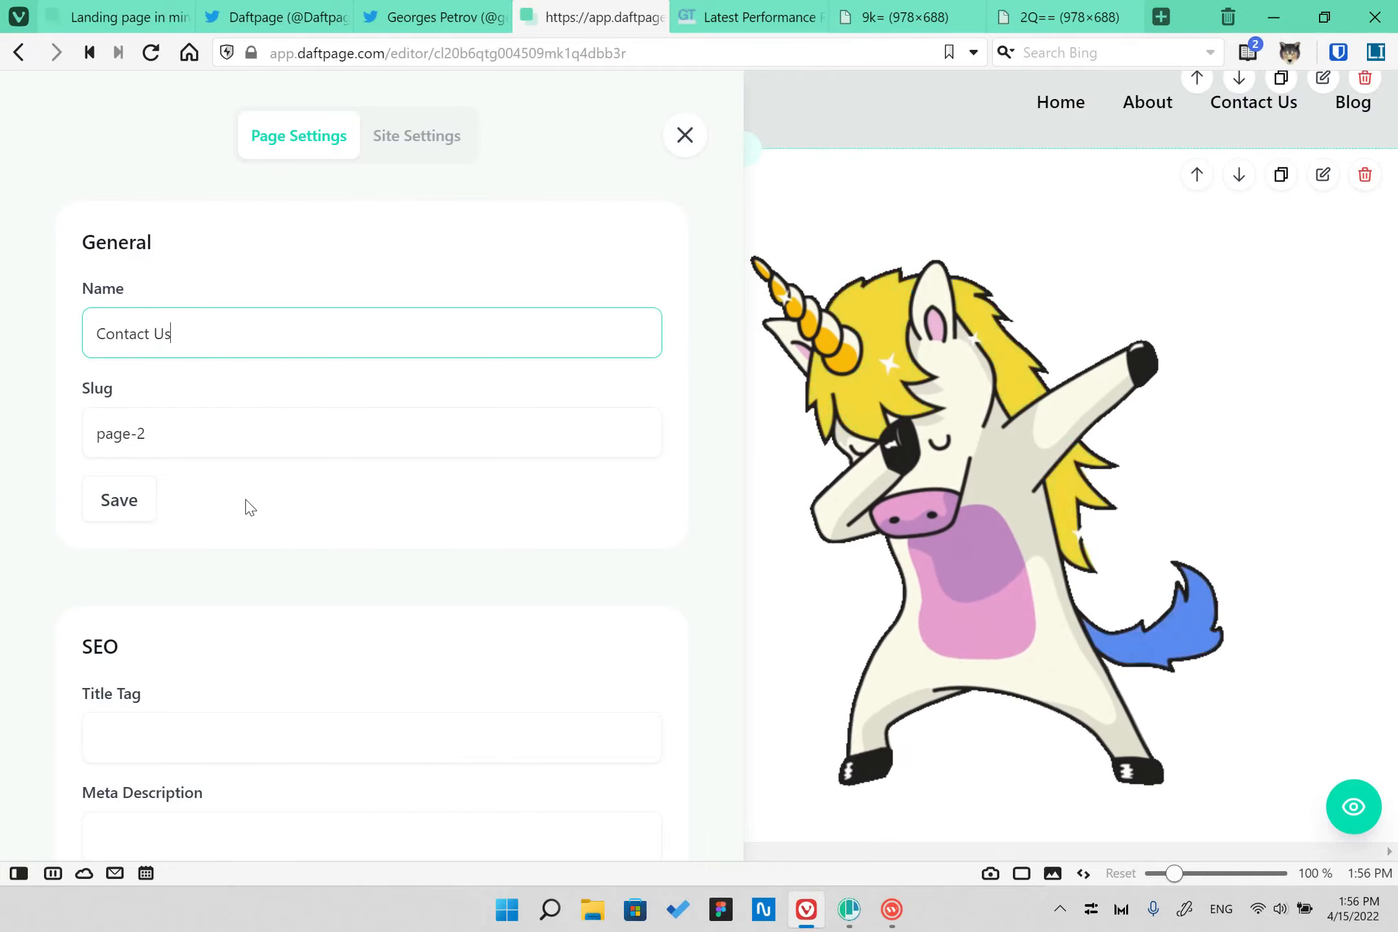
pyautogui.tripleClick(227, 434)
pyautogui.write('contact')
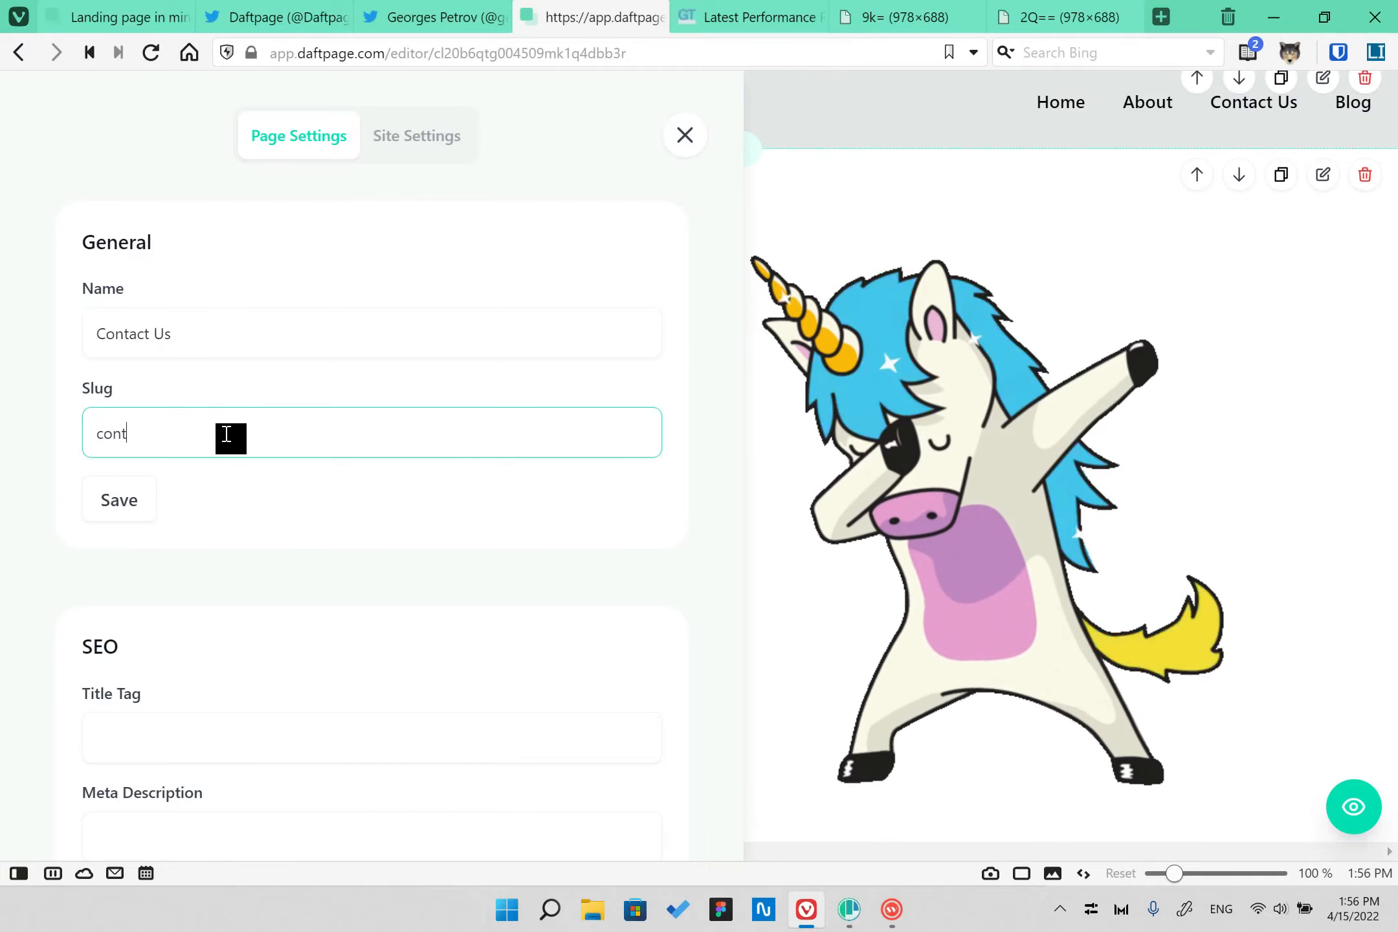
pyautogui.click(119, 500)
pyautogui.scroll(-7, 515, 590)
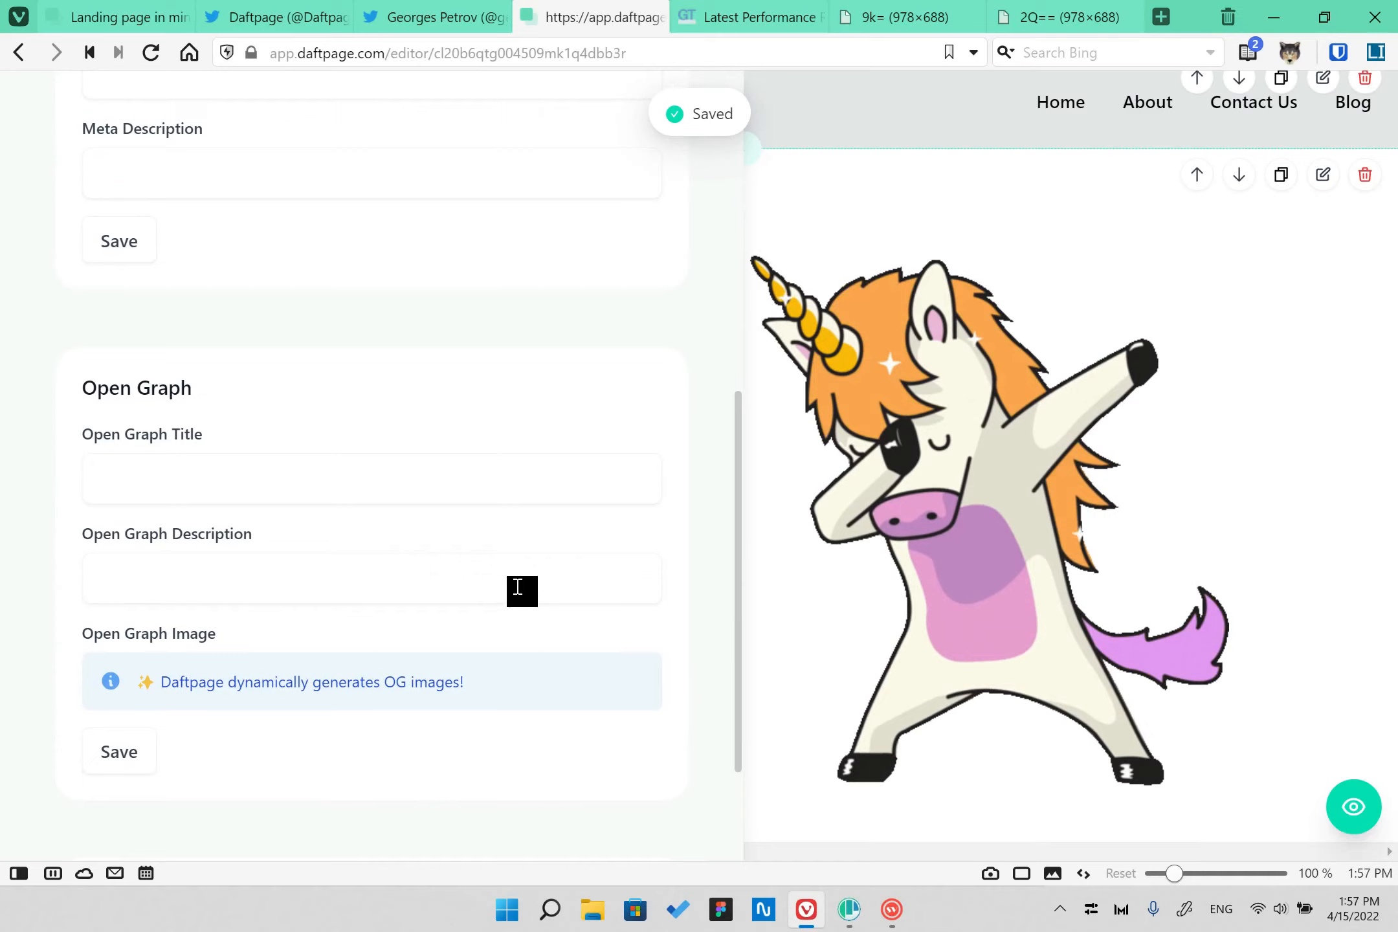
pyautogui.scroll(7, 515, 590)
pyautogui.click(685, 137)
# - Duplicate the Contact Us page and look through the copy's page settings
pyautogui.click(73, 166)
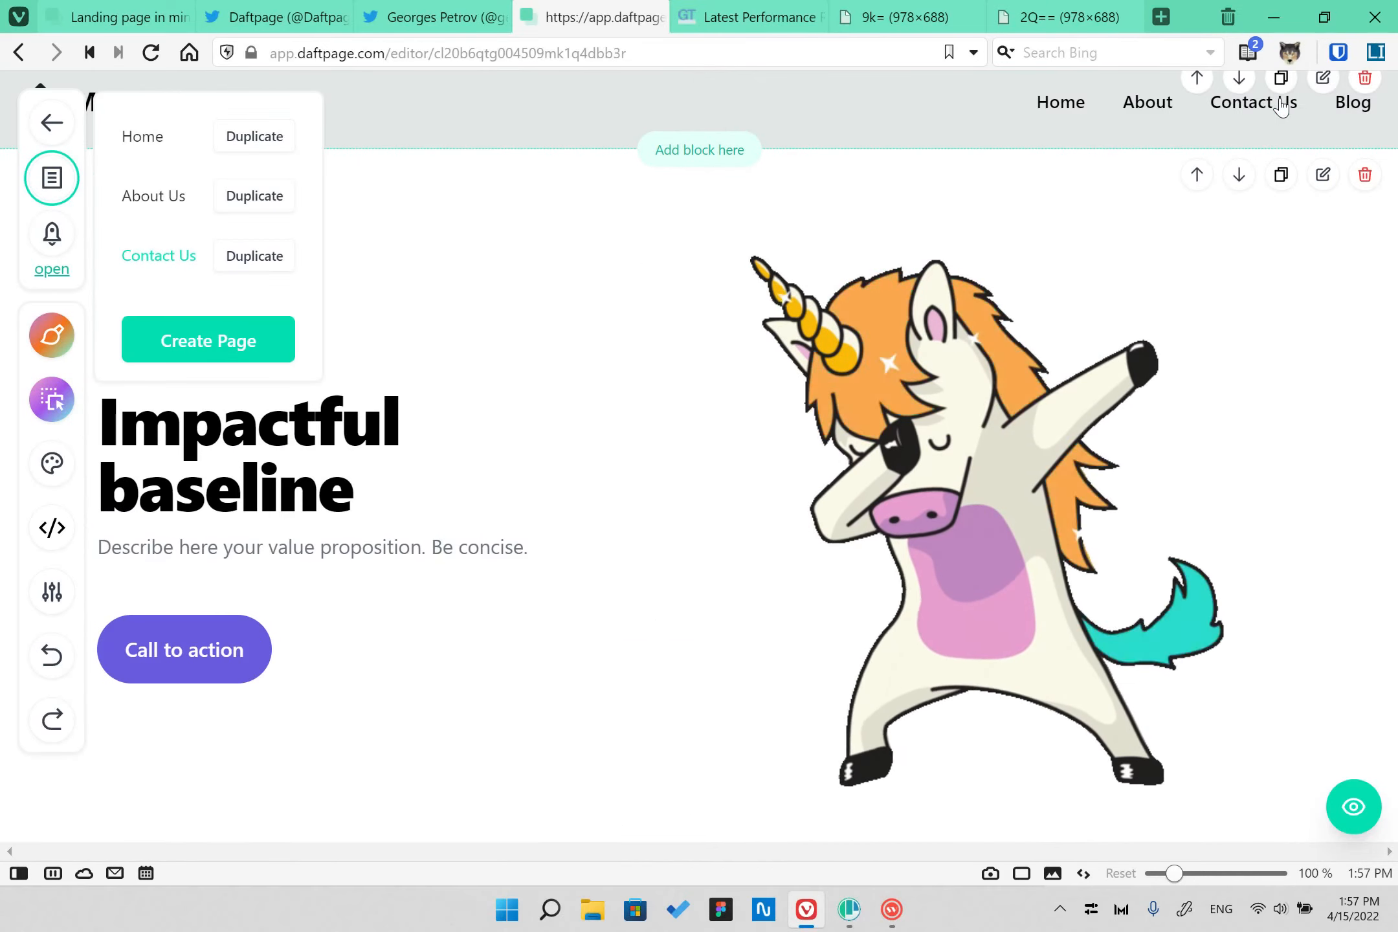
pyautogui.click(255, 256)
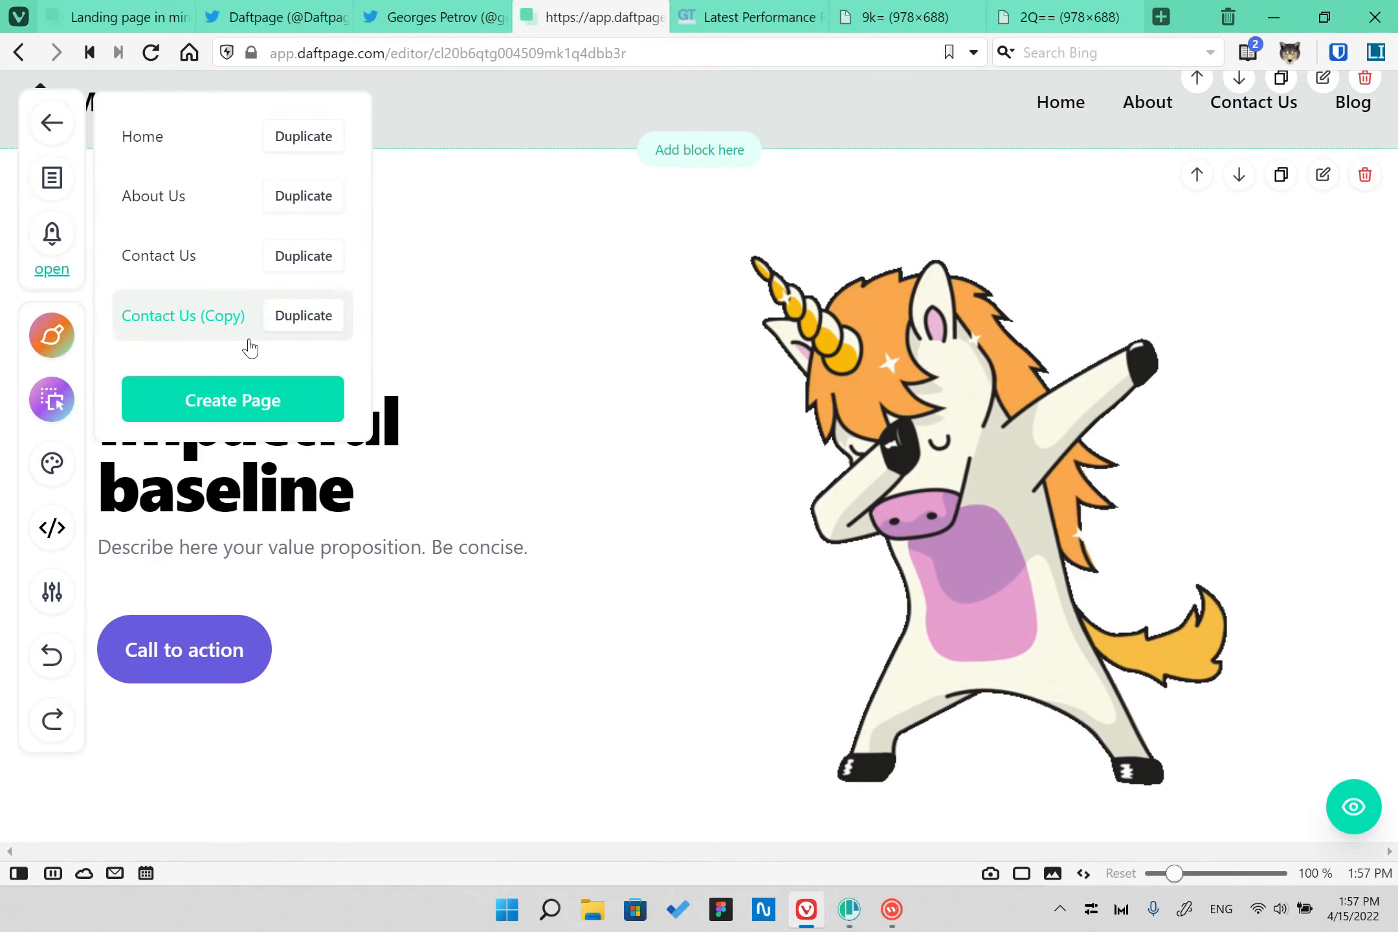
pyautogui.click(52, 592)
pyautogui.scroll(-3, 243, 493)
pyautogui.scroll(3, 252, 503)
pyautogui.click(683, 136)
# - Delete the duplicated Contact Us (Copy) page
pyautogui.click(55, 586)
pyautogui.scroll(-5, 125, 594)
pyautogui.click(144, 764)
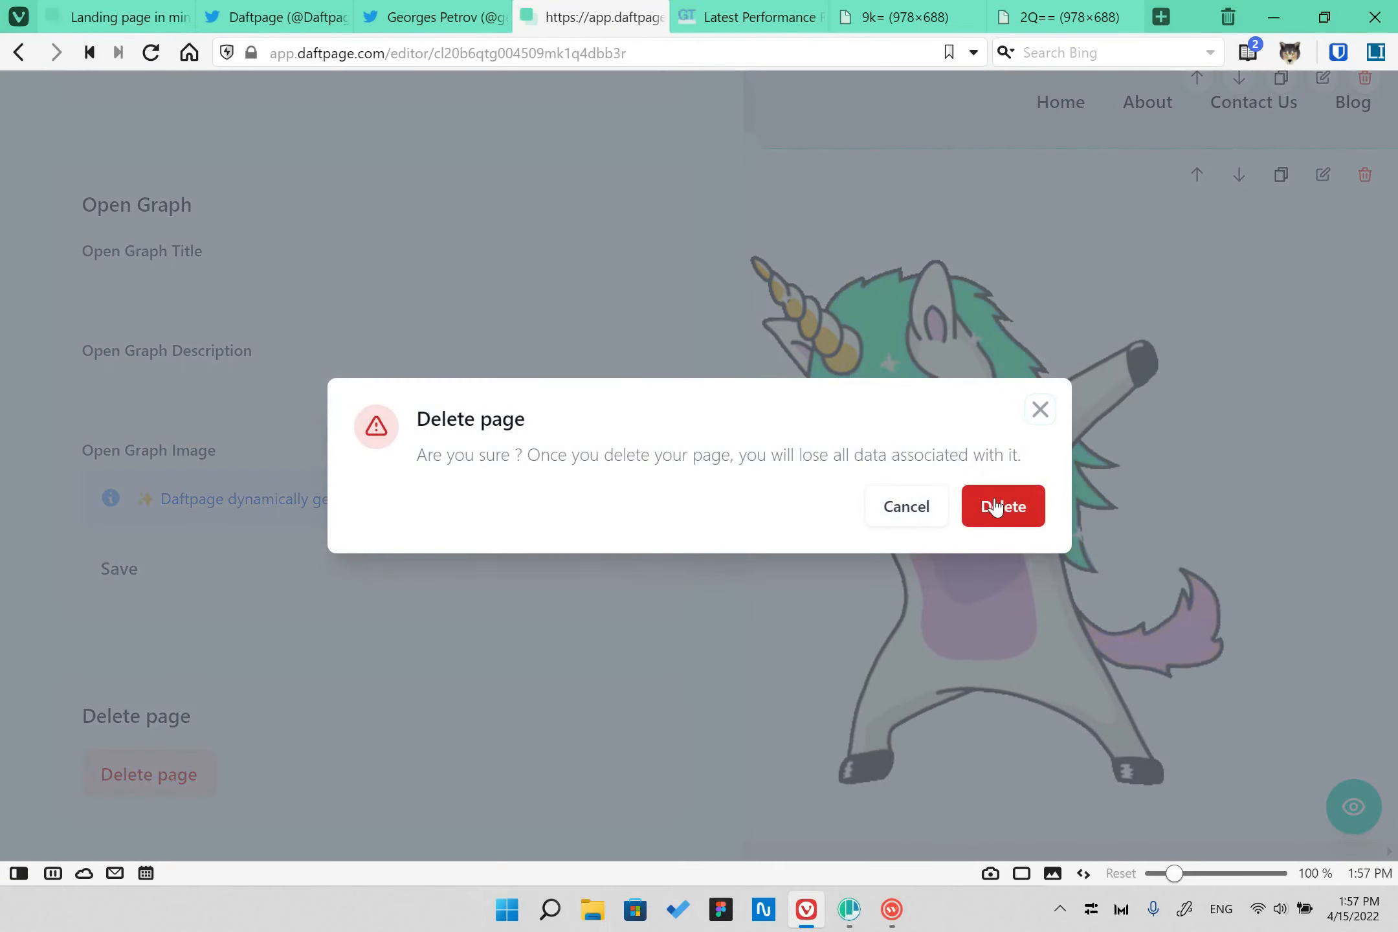
pyautogui.click(992, 505)
# - Publish the site with its Home, About Us and Contact Us pages
pyautogui.click(52, 177)
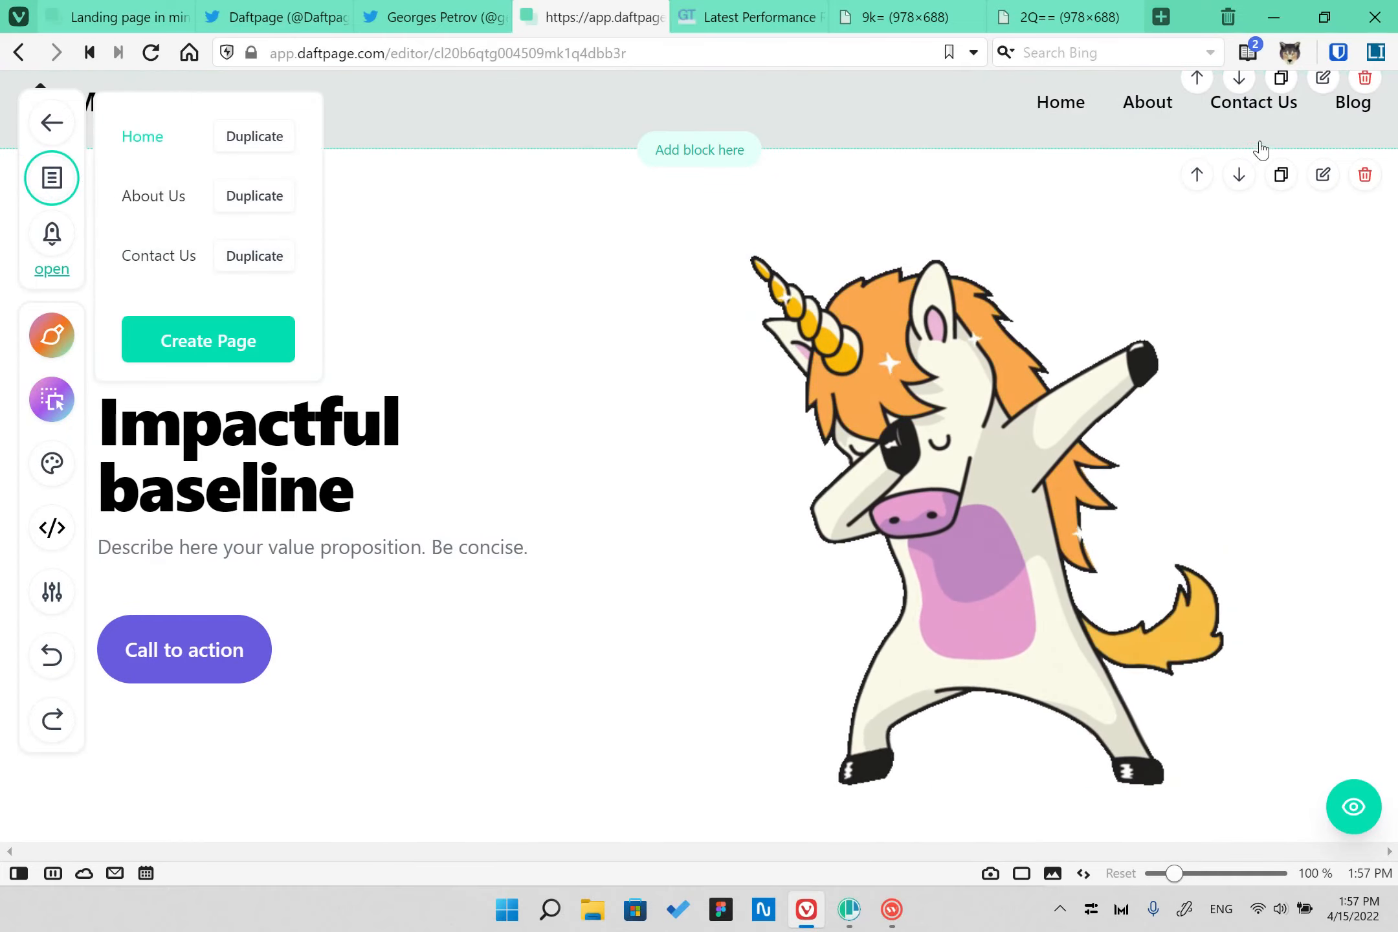
pyautogui.click(39, 175)
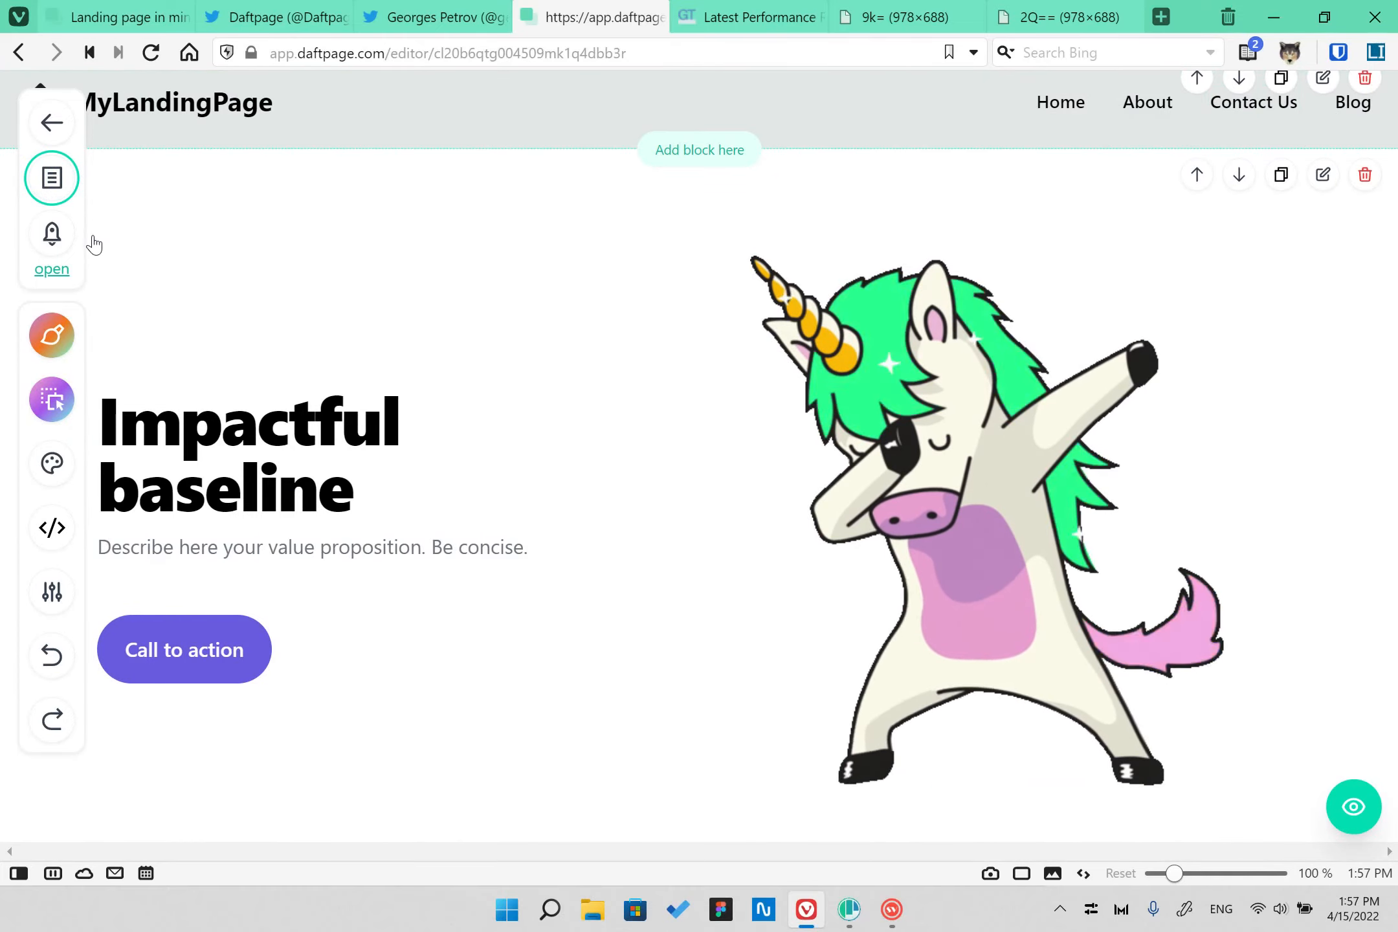
pyautogui.click(53, 244)
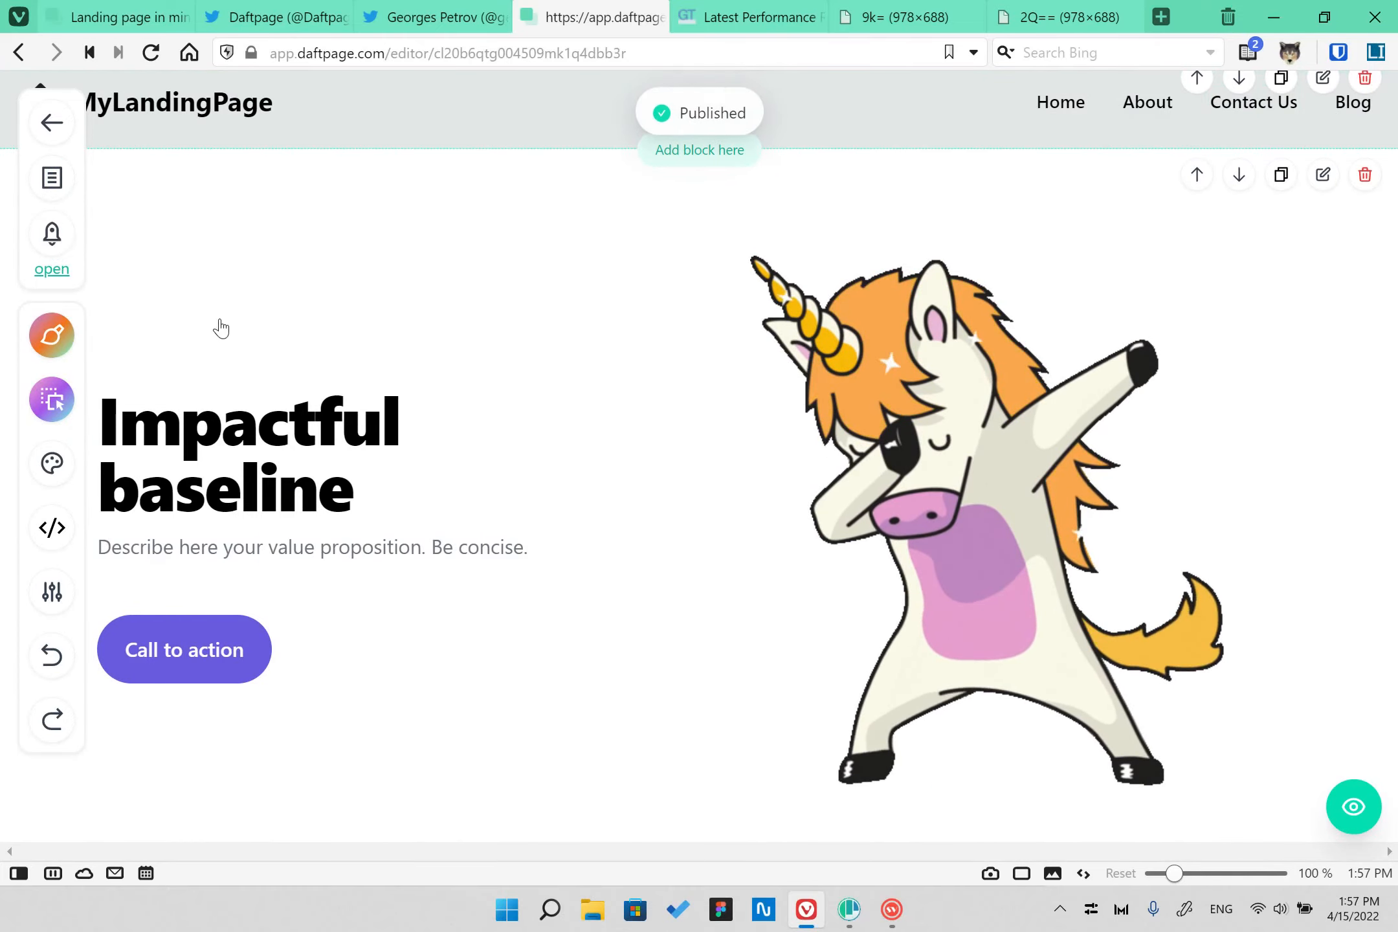
# - Link the About navigation item on the Home page to the About Us page
pyautogui.click(50, 197)
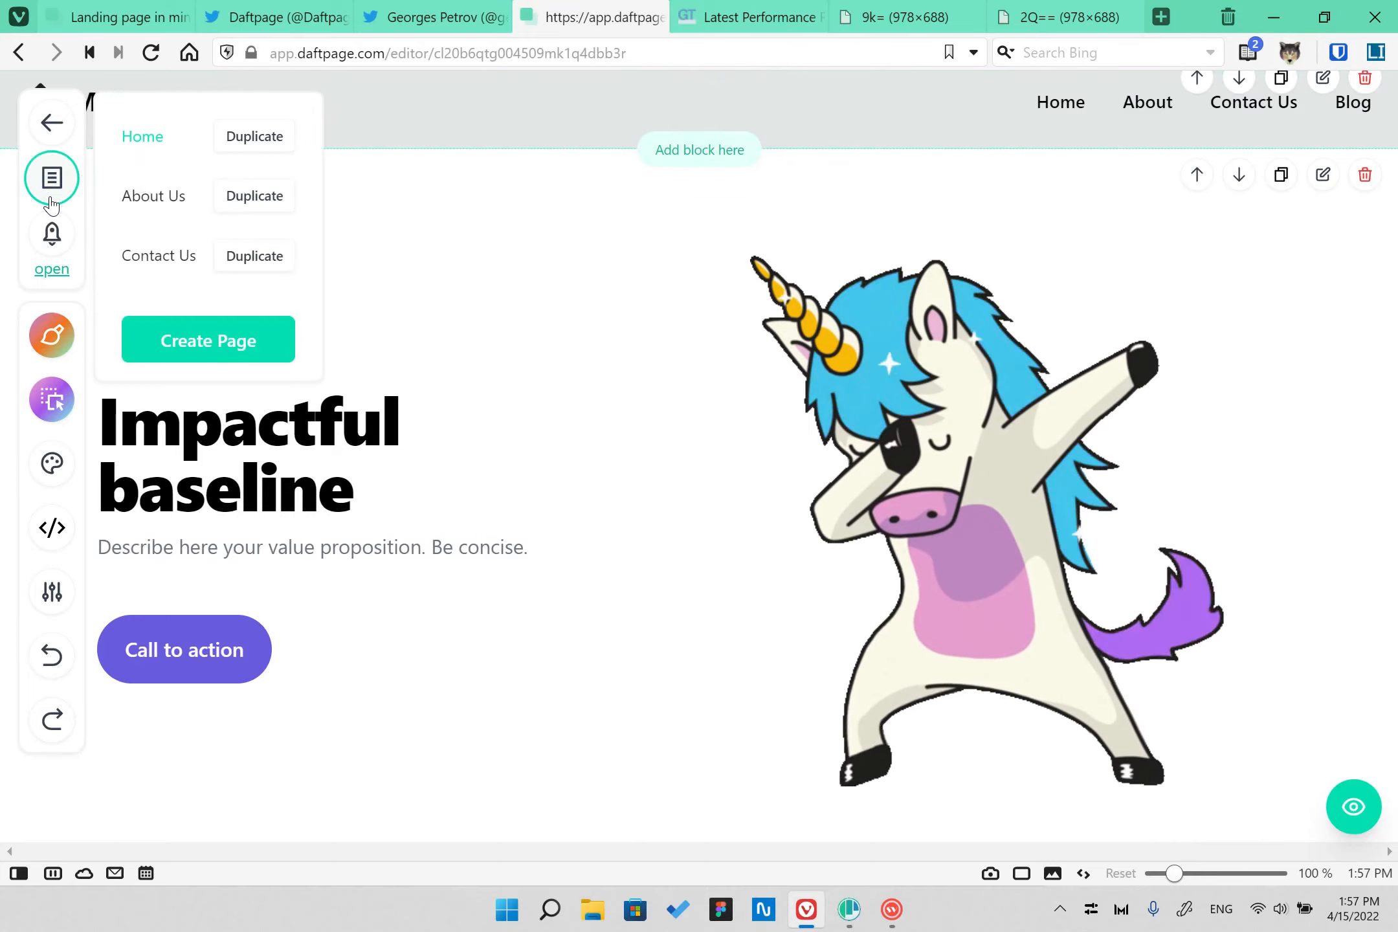
pyautogui.click(1323, 80)
pyautogui.click(224, 399)
pyautogui.scroll(-2, 220, 427)
pyautogui.click(217, 573)
pyautogui.scroll(-4, 243, 605)
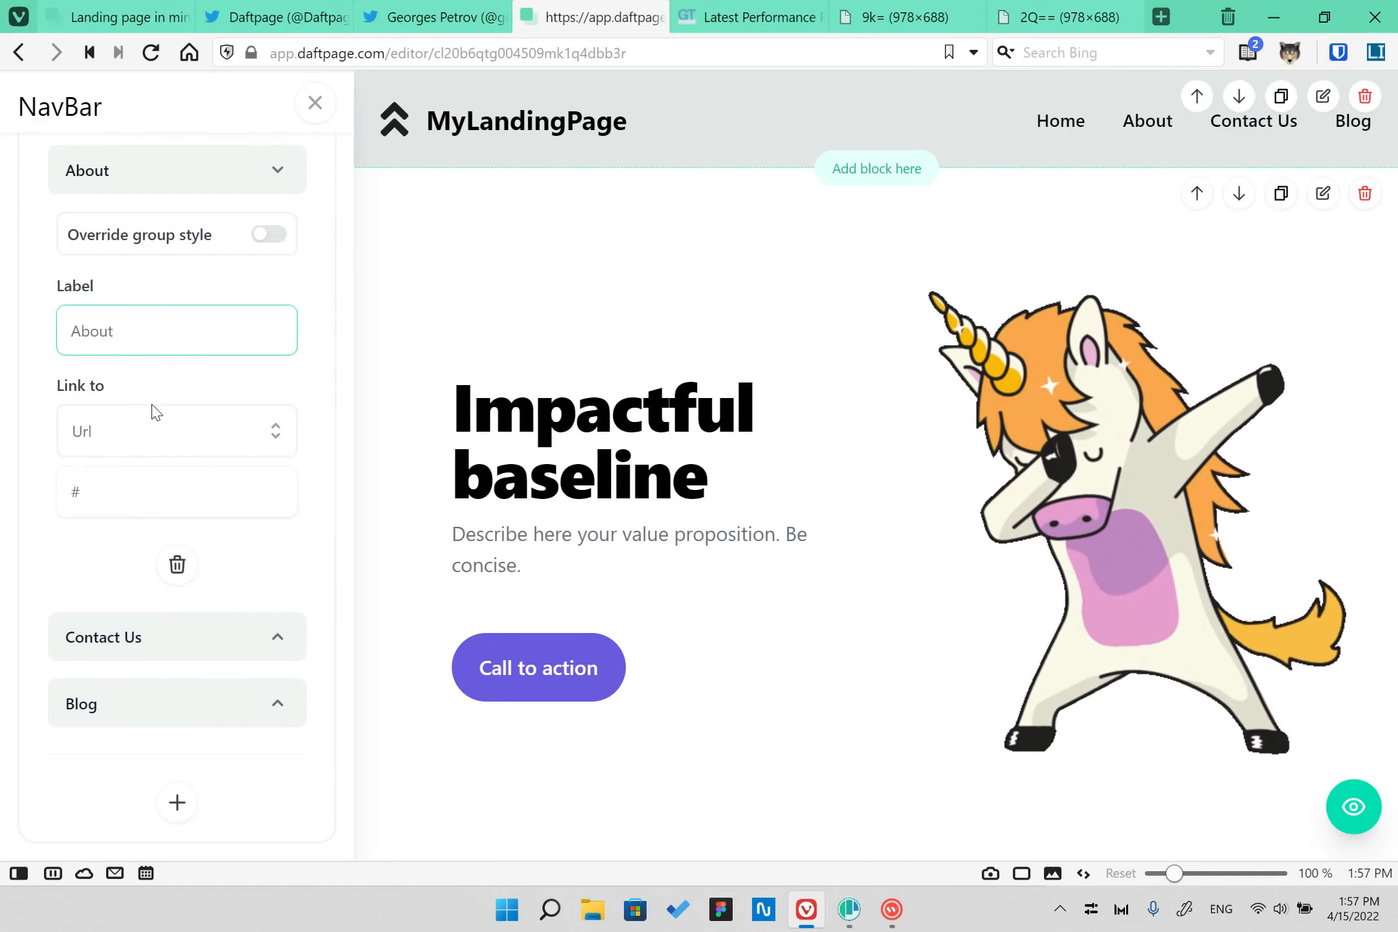
pyautogui.click(154, 430)
pyautogui.click(156, 484)
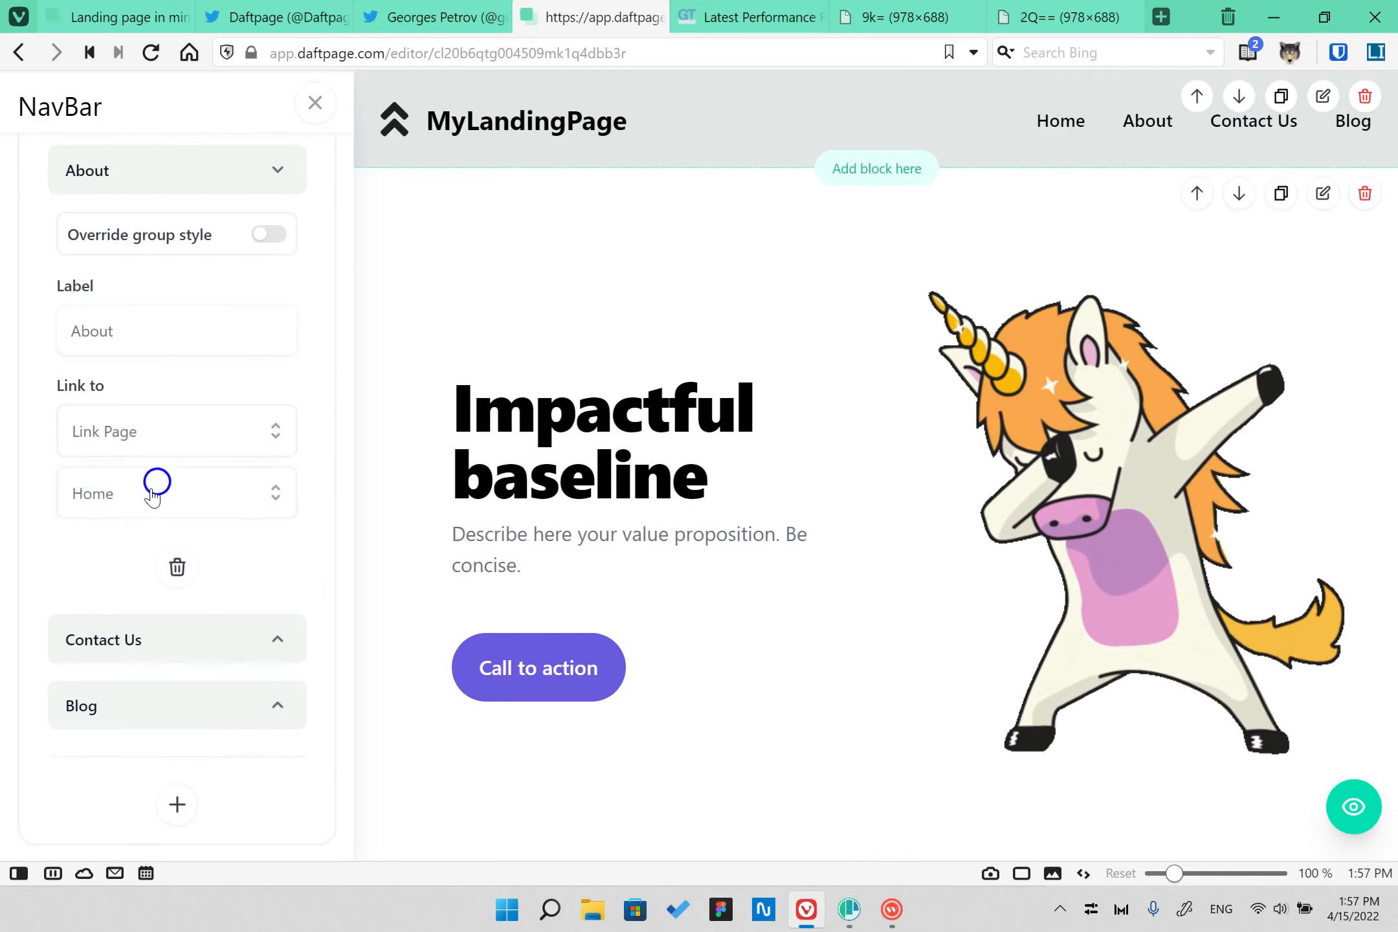
pyautogui.click(154, 431)
pyautogui.click(136, 490)
pyautogui.click(148, 492)
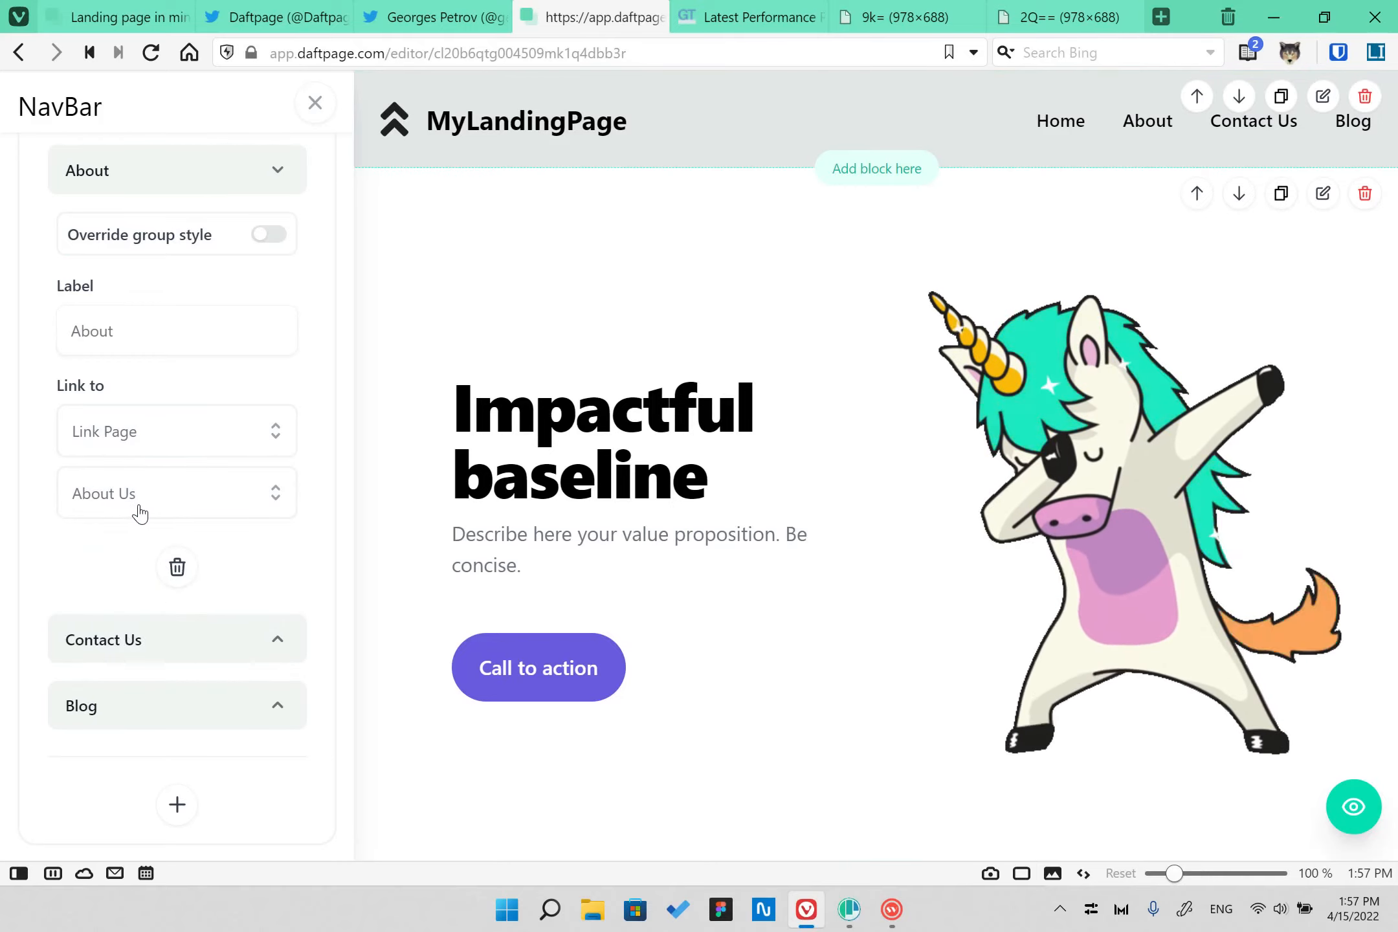
# - Link the Home page's Contact Us navigation item to the Contact Us page and publish the site
pyautogui.click(179, 645)
pyautogui.scroll(-6, 226, 654)
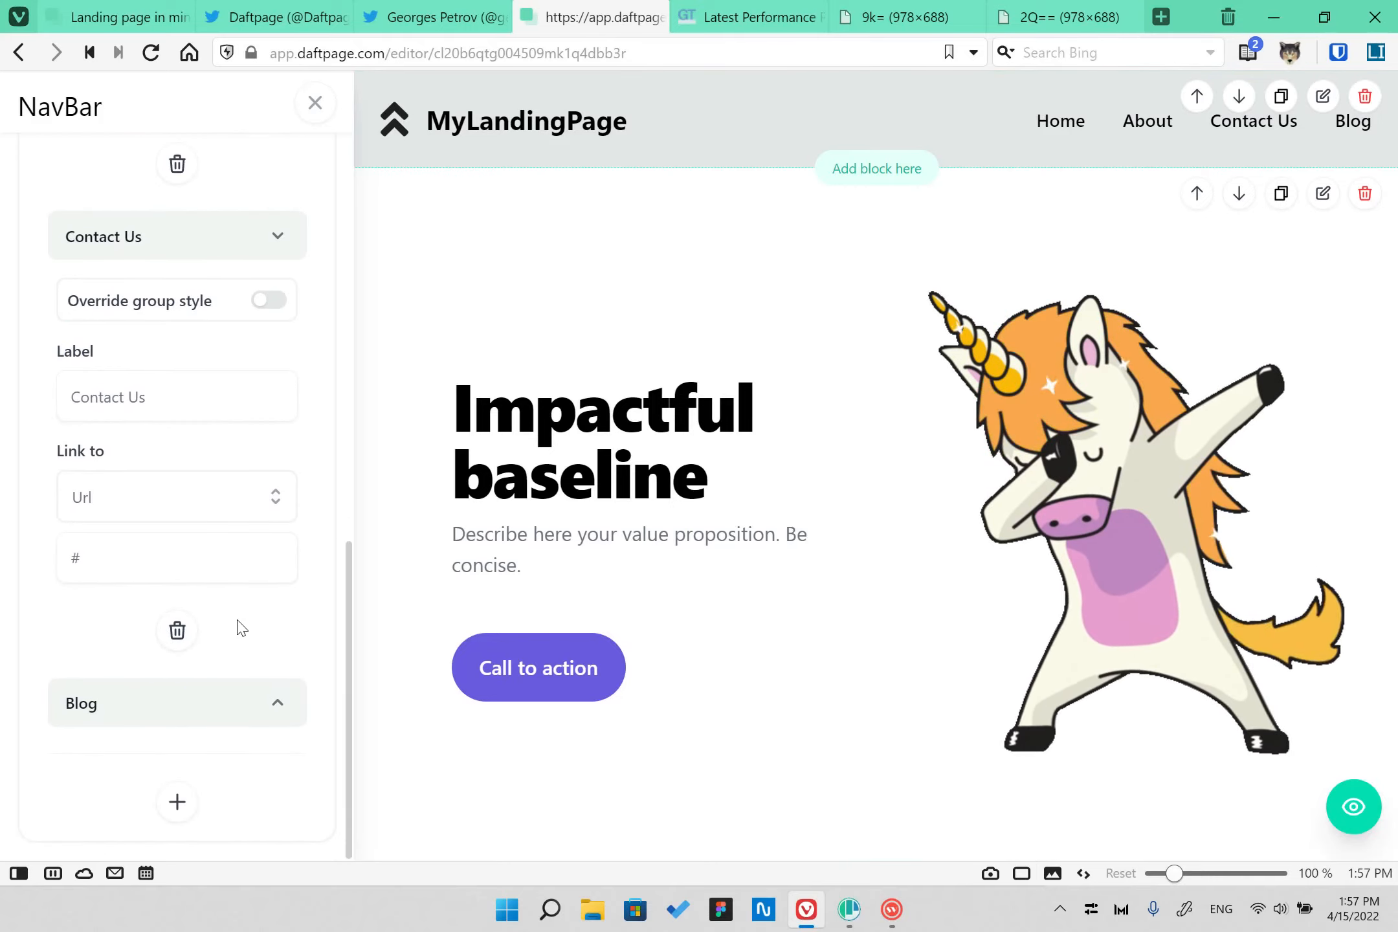
pyautogui.click(156, 492)
pyautogui.click(156, 552)
pyautogui.click(179, 562)
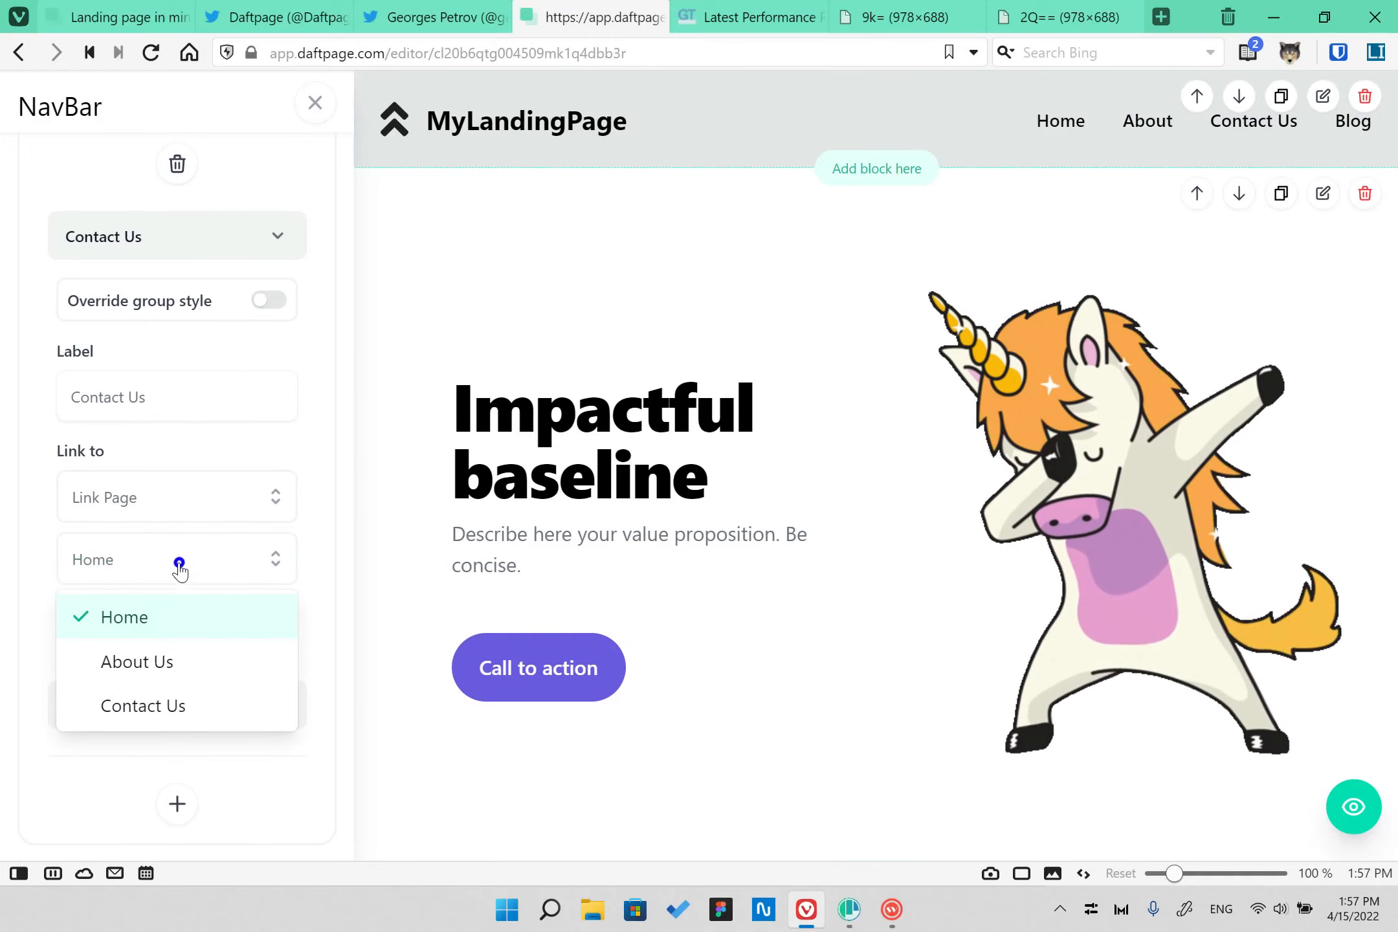
pyautogui.click(181, 704)
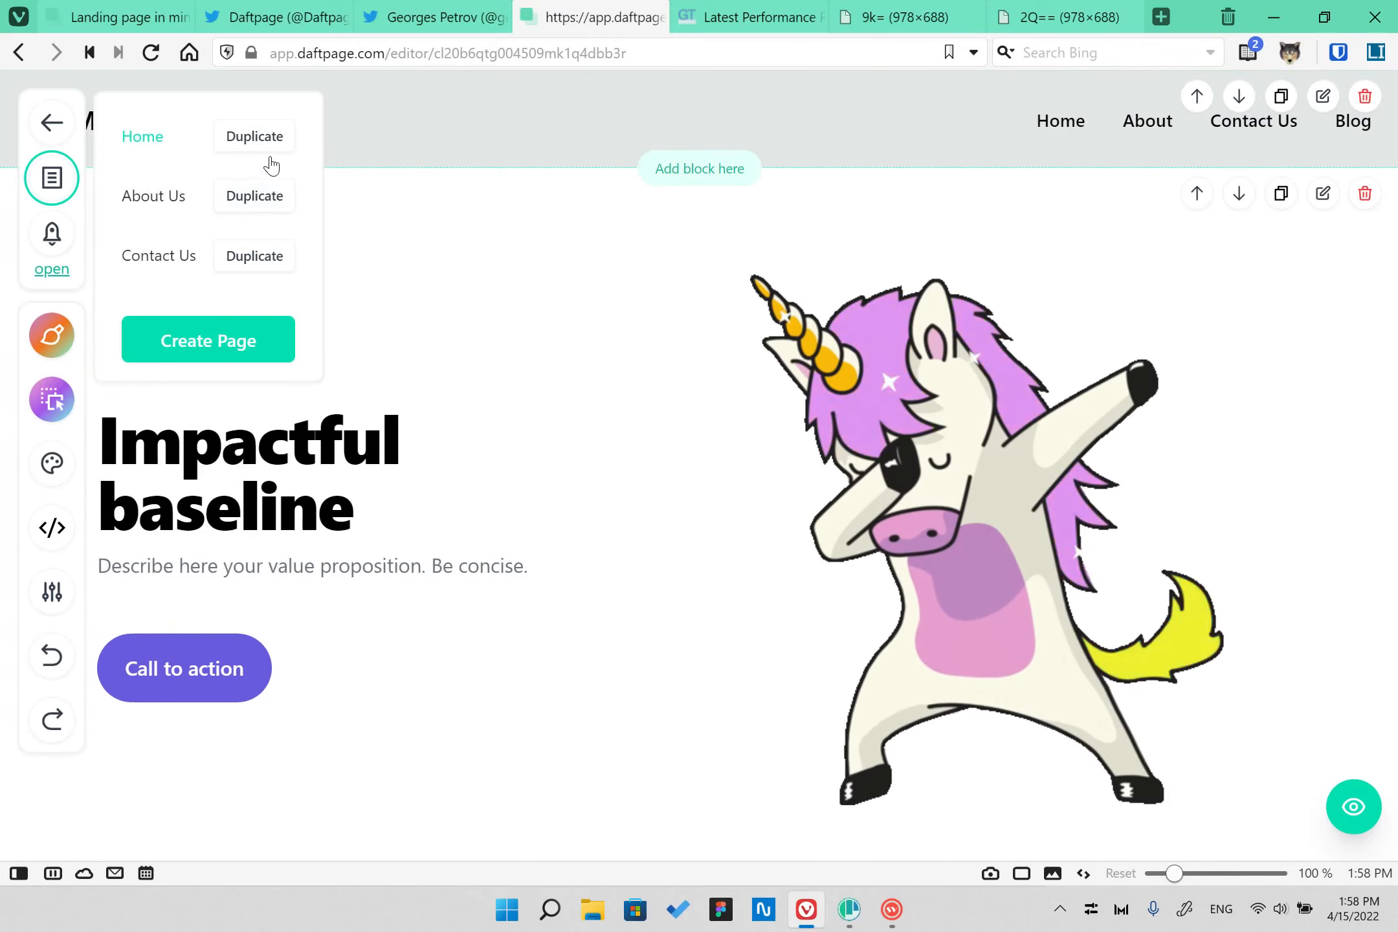
pyautogui.click(52, 178)
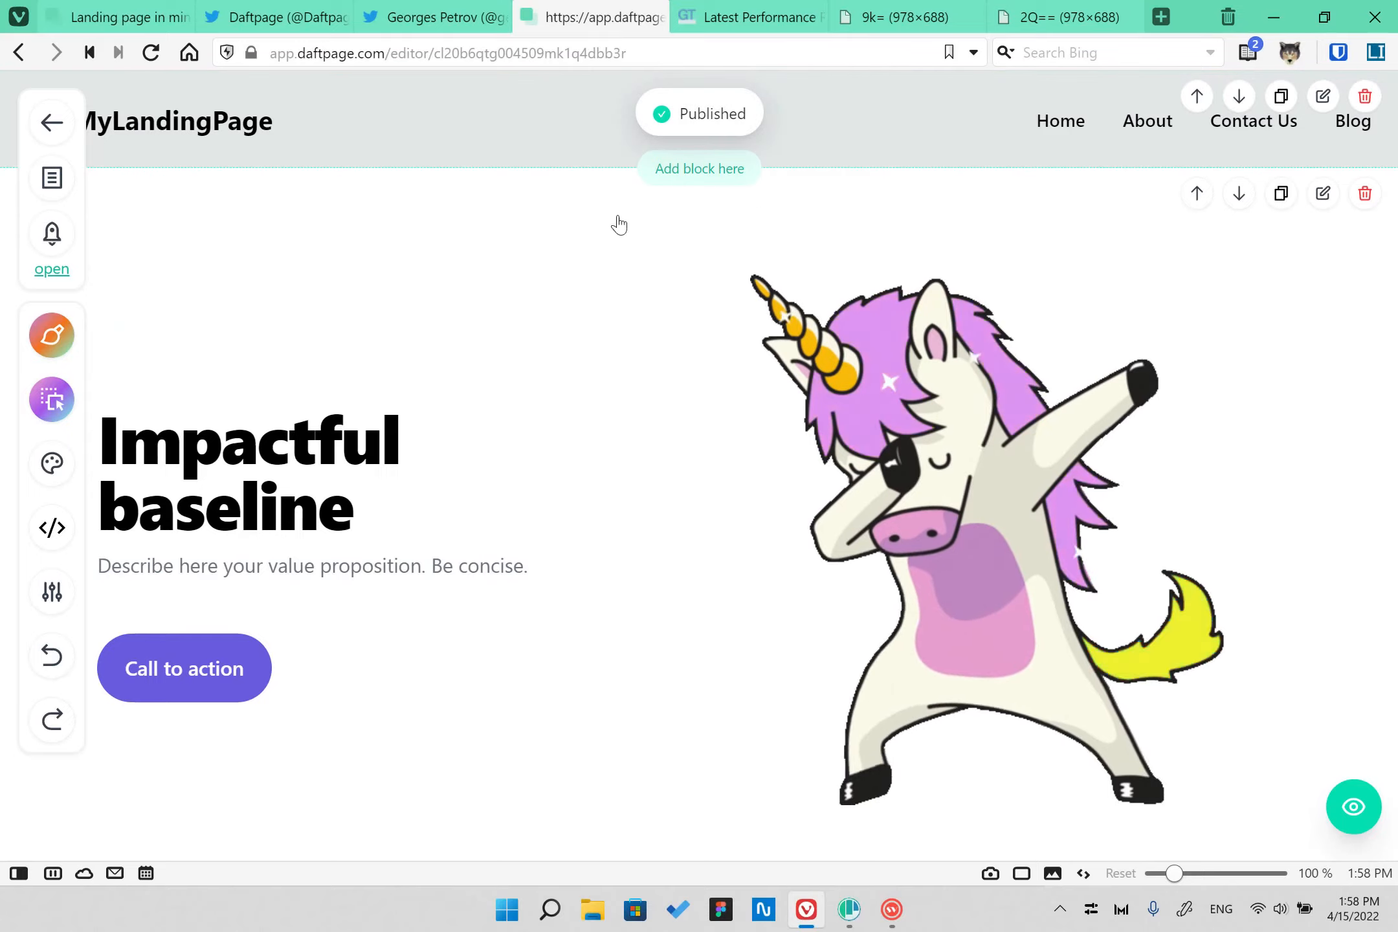
# - Open the About Us page and link its About navigation item to the About Us page
pyautogui.click(53, 182)
pyautogui.click(155, 195)
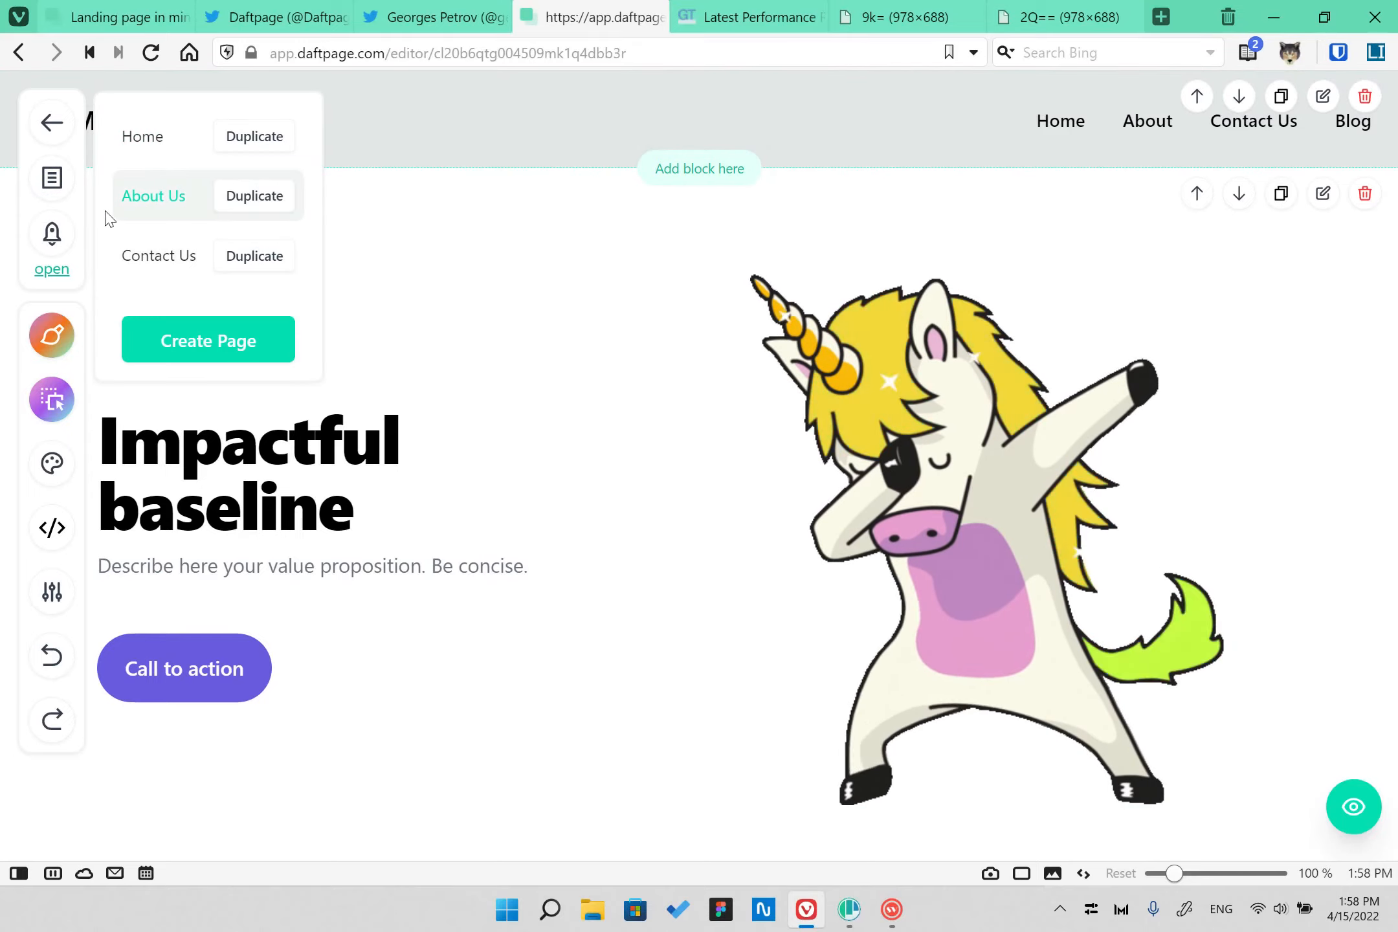
pyautogui.click(1323, 97)
pyautogui.click(172, 399)
pyautogui.click(171, 577)
pyautogui.scroll(-5, 162, 550)
pyautogui.click(164, 442)
pyautogui.click(154, 485)
pyautogui.click(153, 490)
pyautogui.click(162, 590)
# - Link the About Us page's Contact Us navigation item to the Contact Us page and publish the site
pyautogui.click(187, 712)
pyautogui.click(187, 650)
pyautogui.scroll(-5, 156, 523)
pyautogui.click(155, 459)
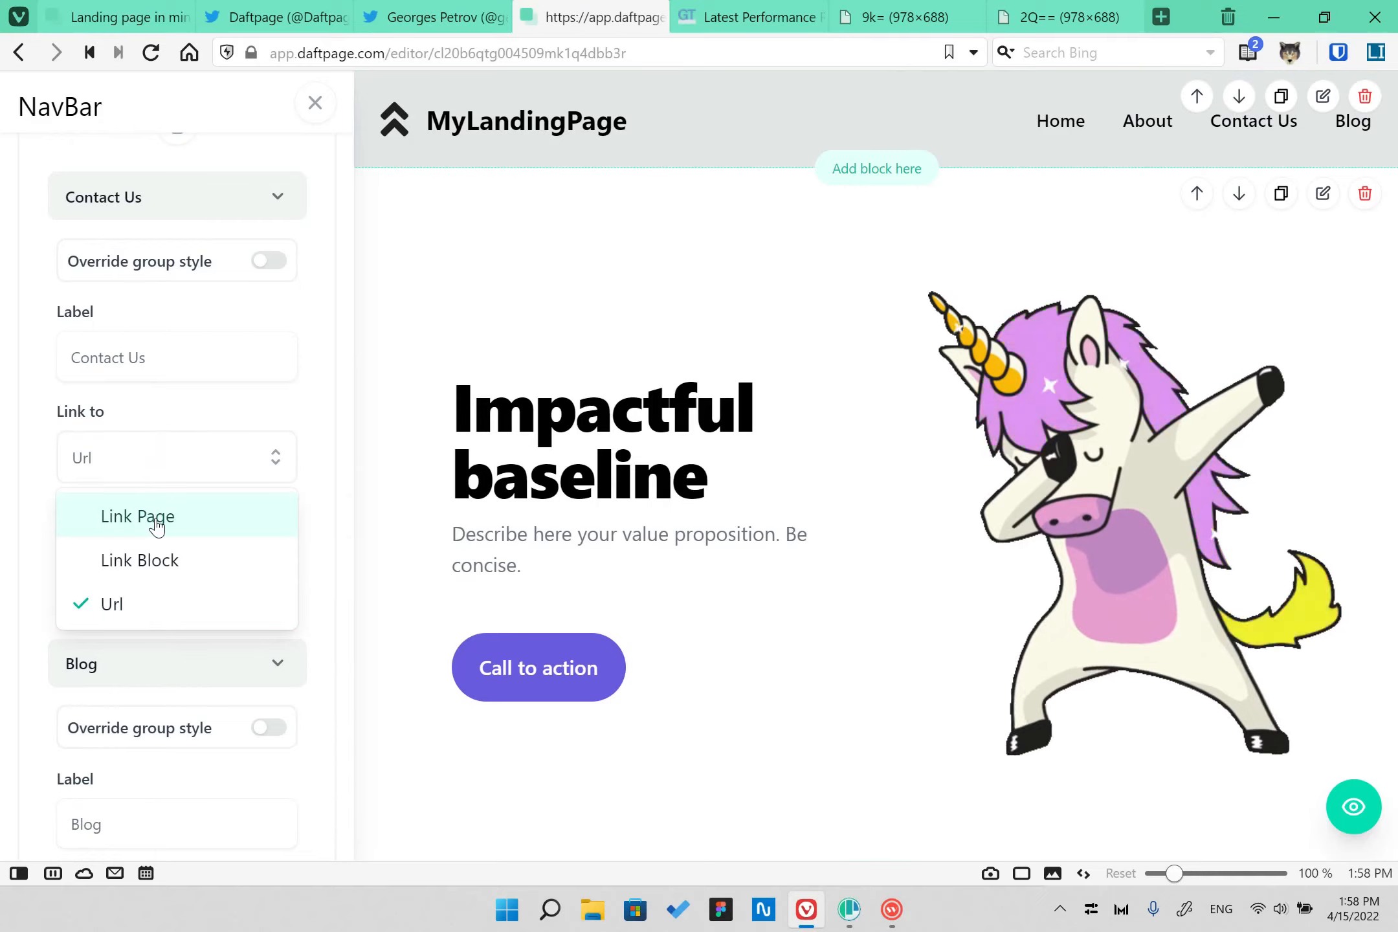
pyautogui.click(137, 518)
pyautogui.click(140, 520)
pyautogui.click(194, 665)
pyautogui.click(316, 104)
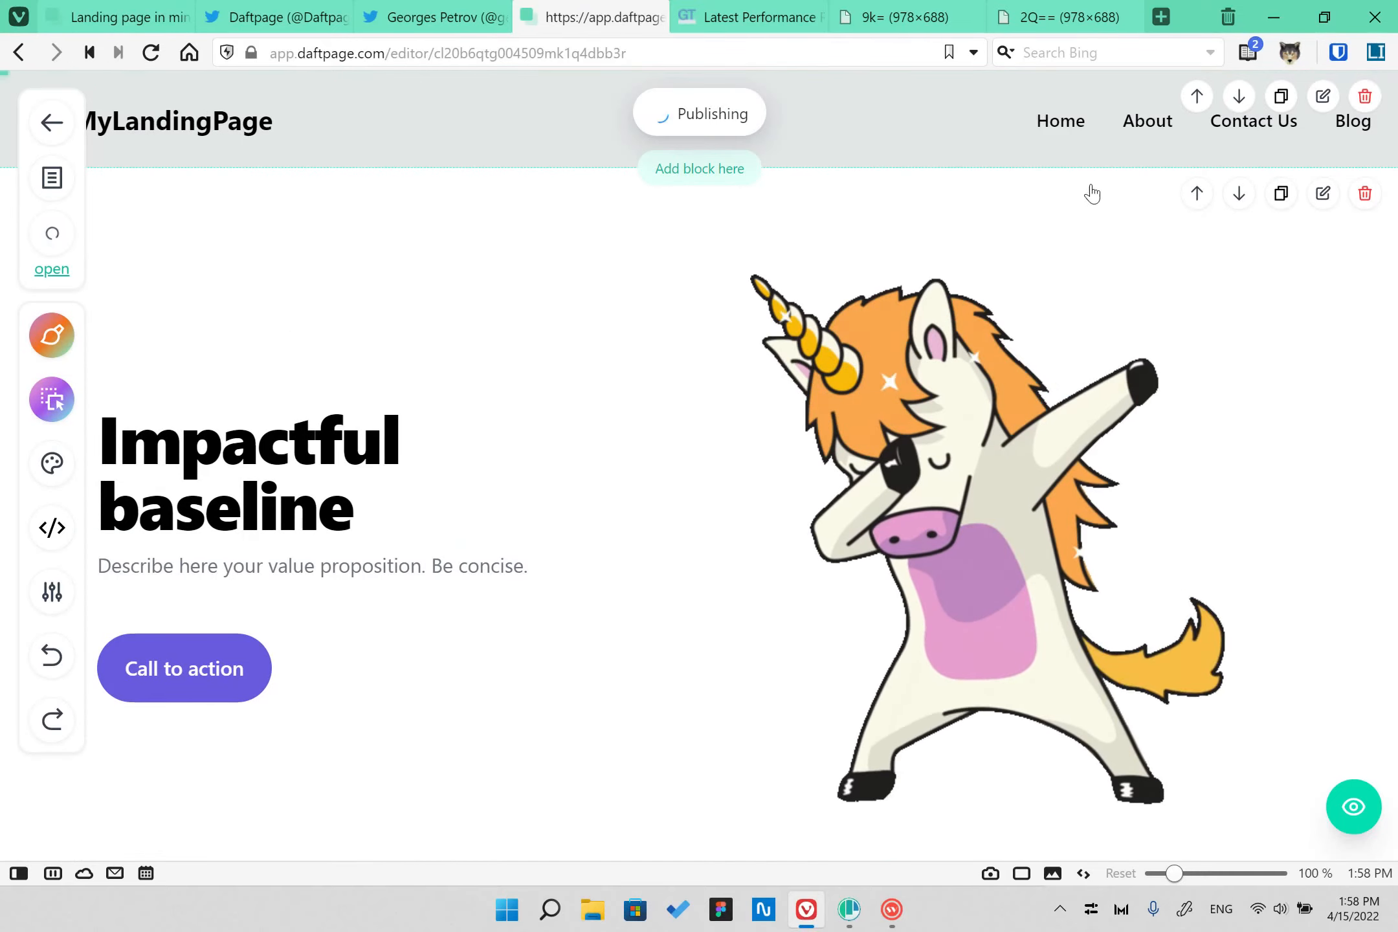
# - Open the Contact Us page and link its About navigation item to the About Us page
pyautogui.click(52, 177)
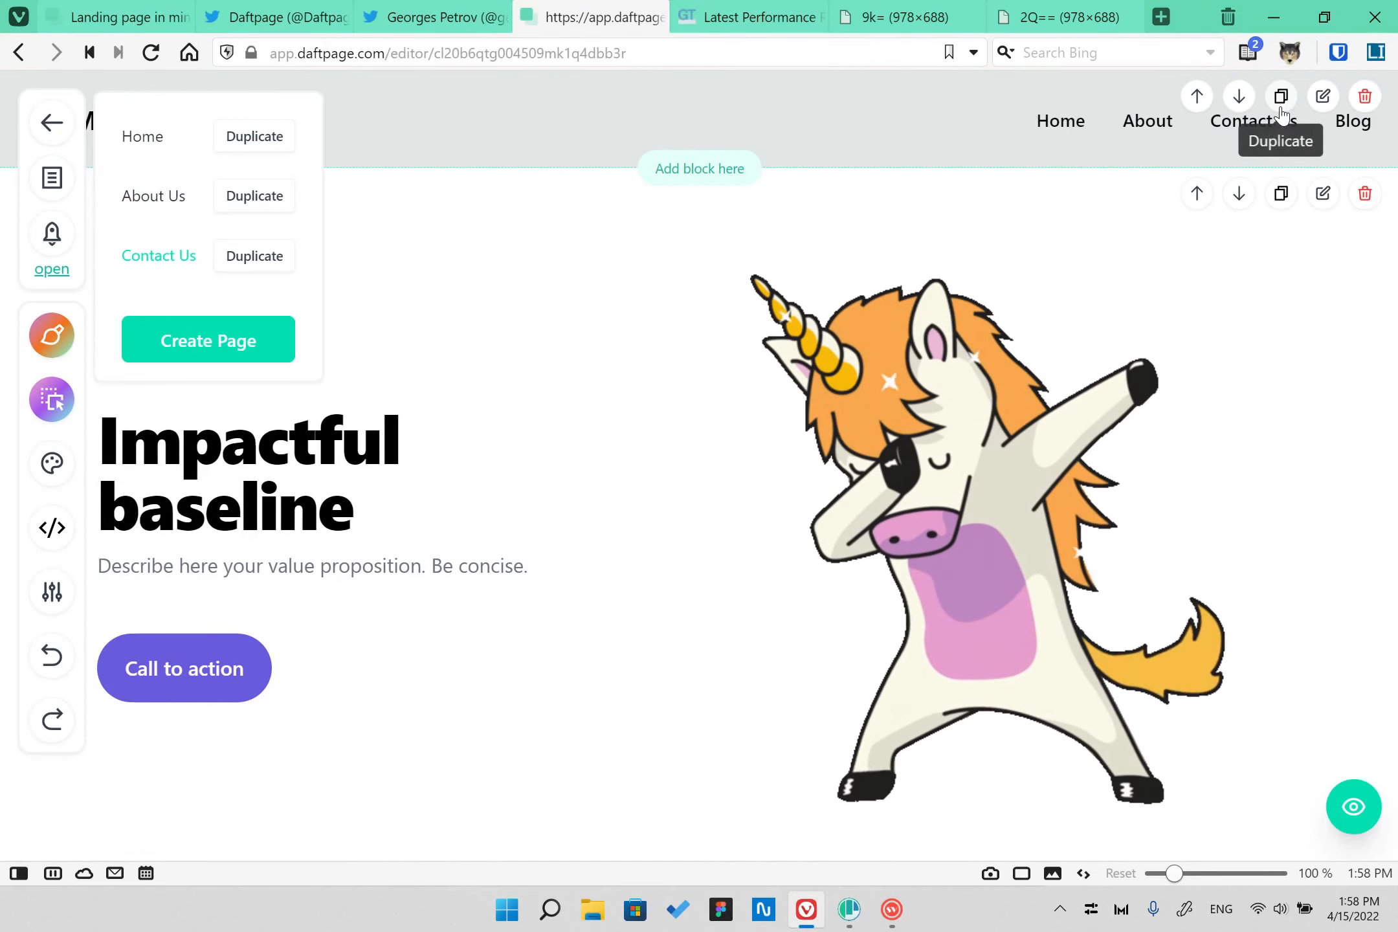
pyautogui.click(1323, 96)
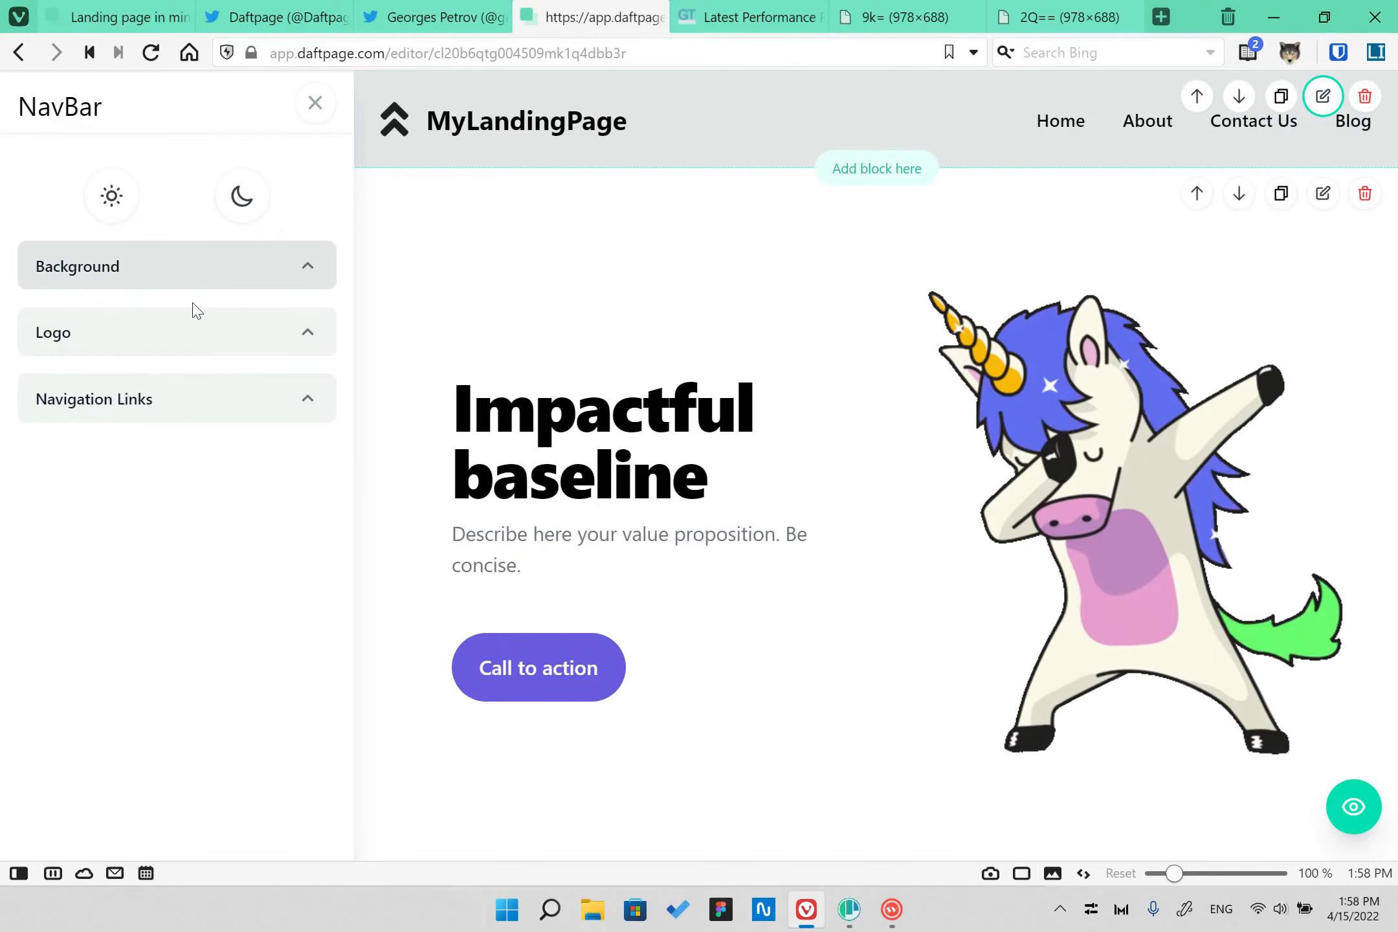
pyautogui.click(206, 398)
pyautogui.scroll(-2, 174, 561)
pyautogui.click(175, 562)
pyautogui.click(180, 435)
pyautogui.click(170, 490)
pyautogui.click(170, 493)
pyautogui.click(186, 640)
pyautogui.click(181, 508)
pyautogui.click(172, 591)
# - Link the Contact Us page's own Contact Us navigation item to the Contact Us page and publish the site
pyautogui.click(193, 651)
pyautogui.scroll(-5, 193, 654)
pyautogui.click(175, 490)
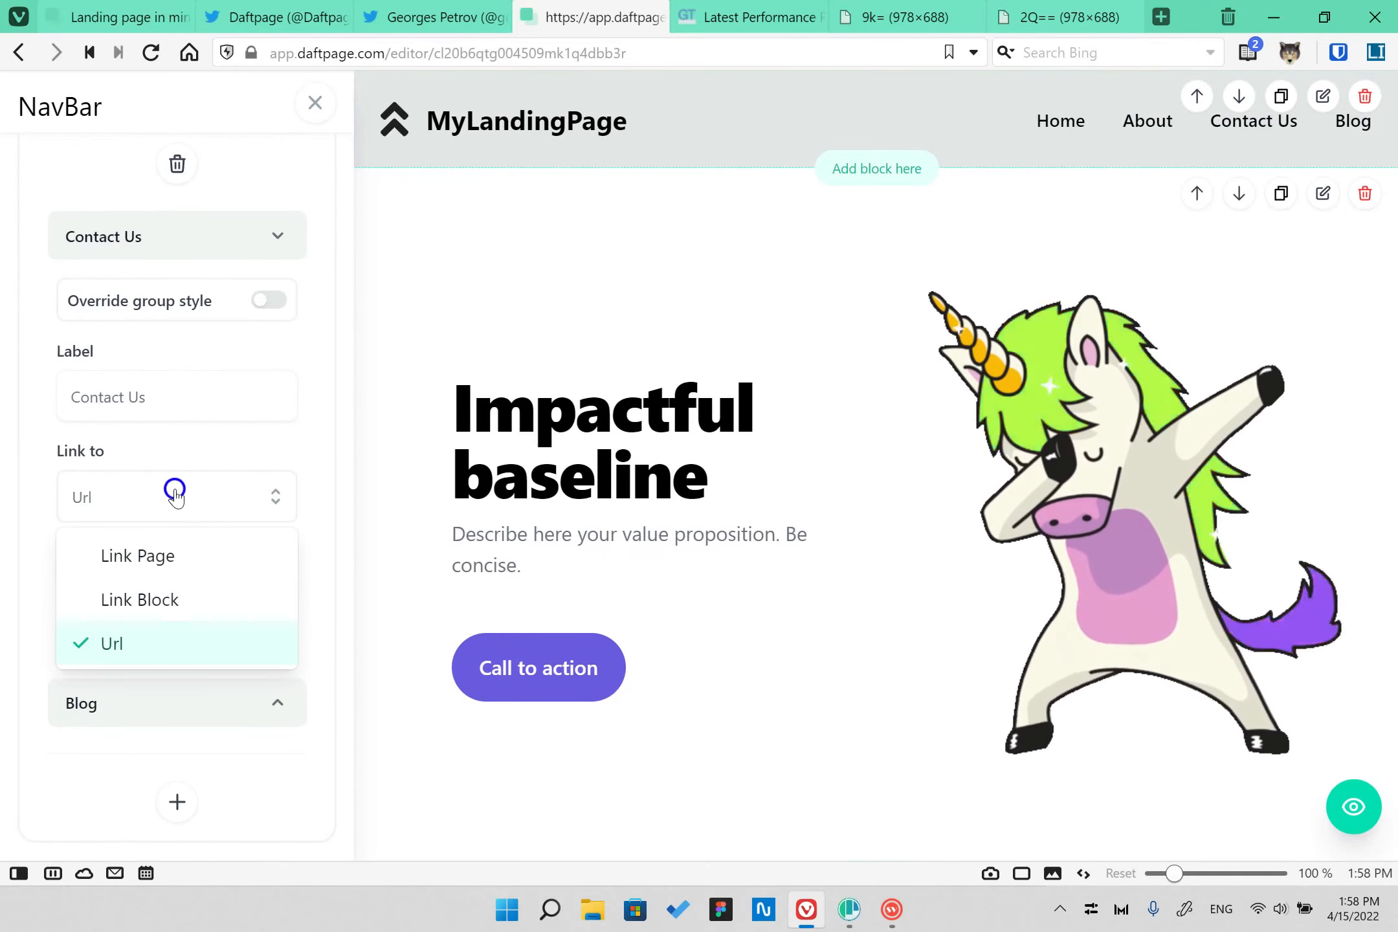
pyautogui.click(186, 557)
pyautogui.click(172, 559)
pyautogui.click(141, 705)
pyautogui.click(315, 102)
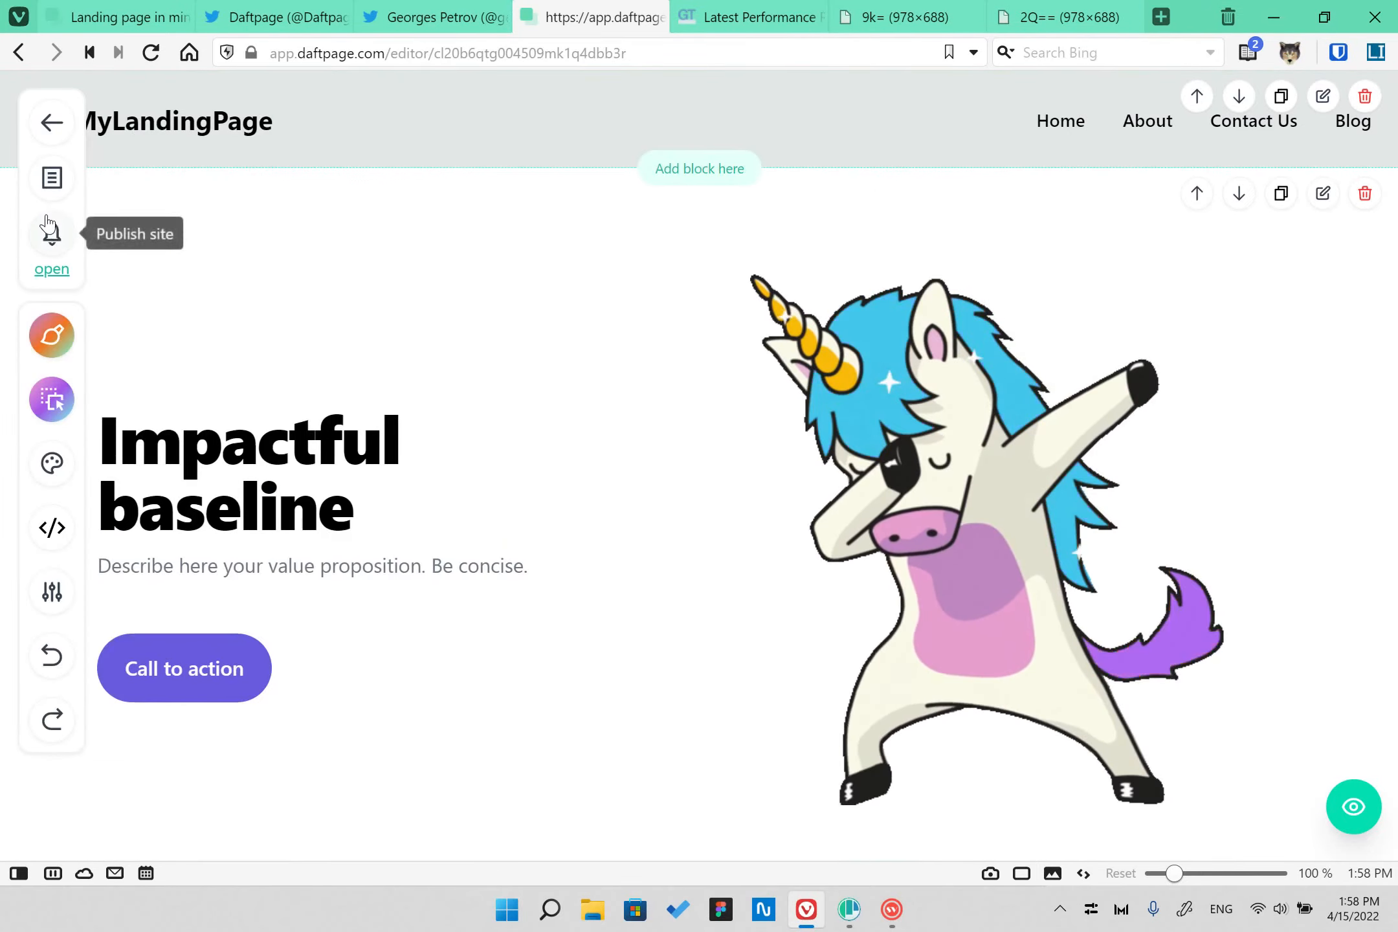
pyautogui.click(46, 224)
# - Link the Contact Us page's Home navigation item to the Home page and publish the site
pyautogui.click(1065, 123)
pyautogui.click(145, 610)
pyautogui.click(144, 655)
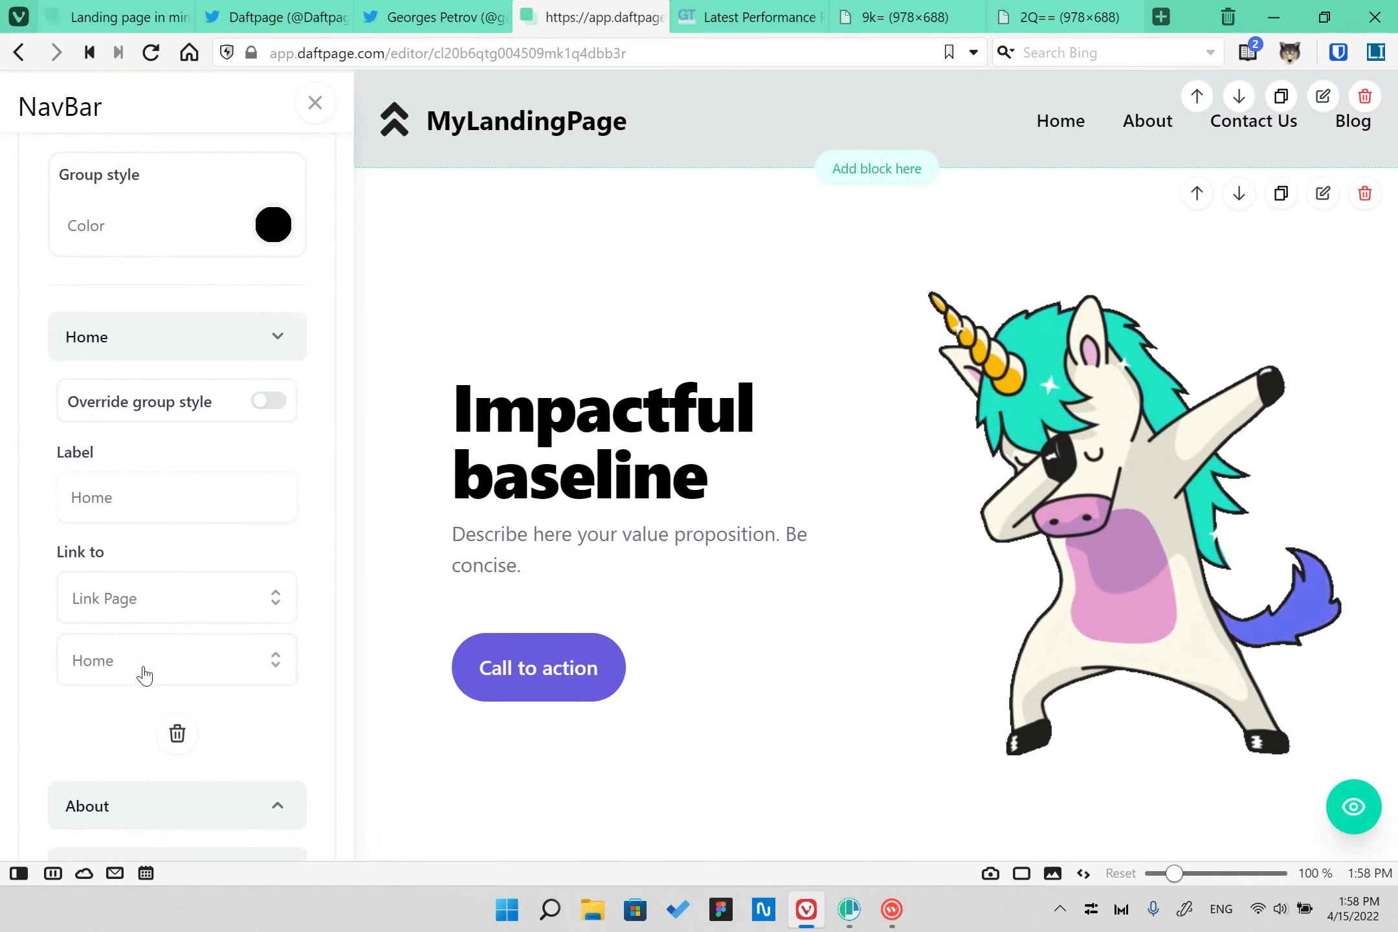
pyautogui.click(315, 102)
pyautogui.click(52, 232)
# - Link the About Us page's Home navigation item to the Home page and publish the site
pyautogui.click(52, 176)
pyautogui.click(1322, 96)
pyautogui.click(110, 401)
pyautogui.scroll(-3, 130, 479)
pyautogui.click(168, 508)
pyautogui.click(152, 765)
pyautogui.scroll(-5, 159, 731)
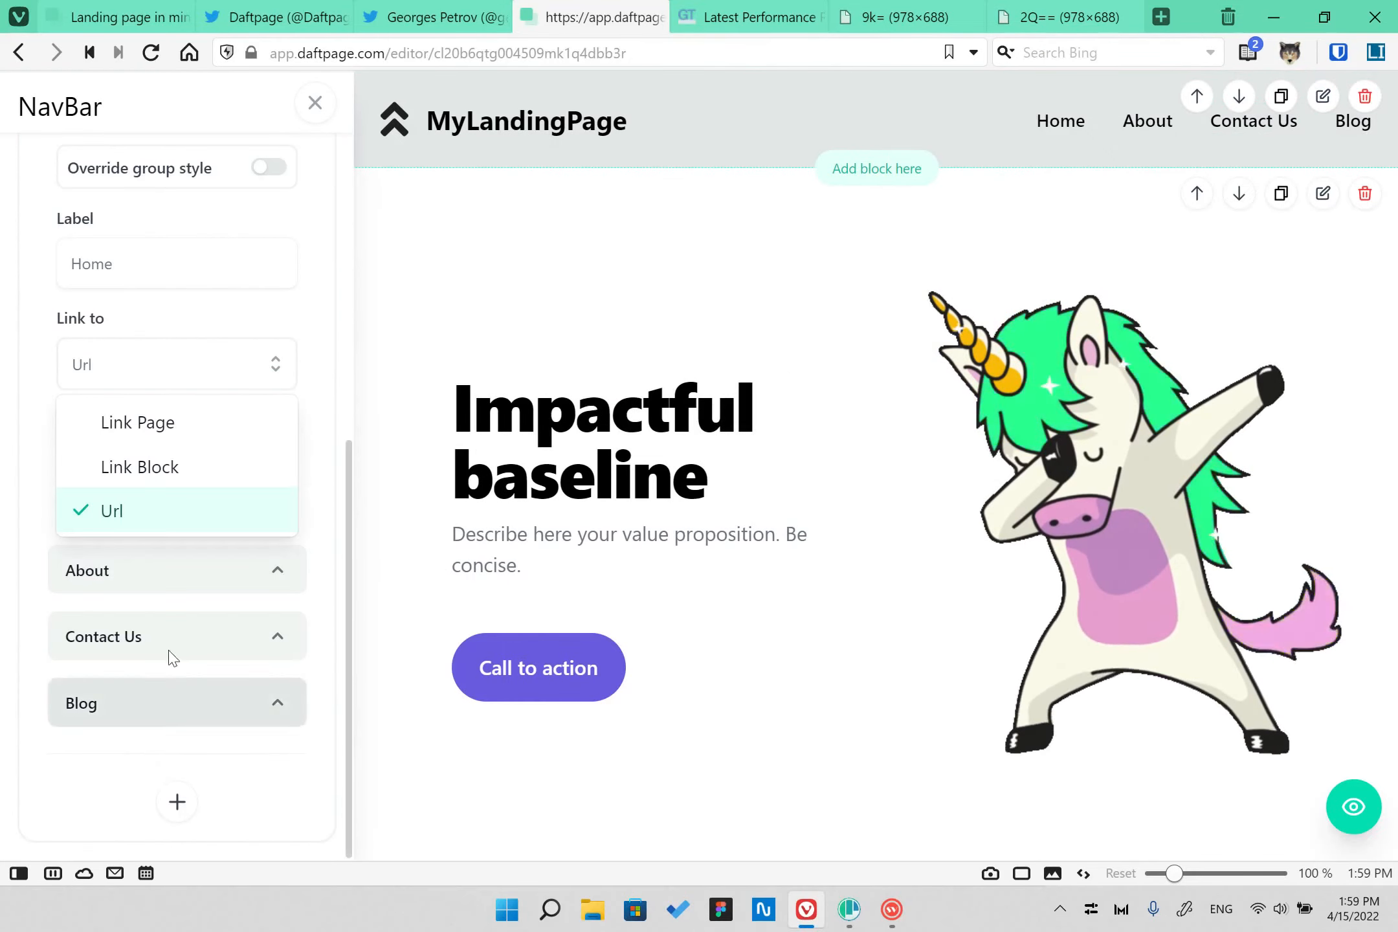
pyautogui.click(180, 438)
pyautogui.click(241, 423)
pyautogui.click(313, 104)
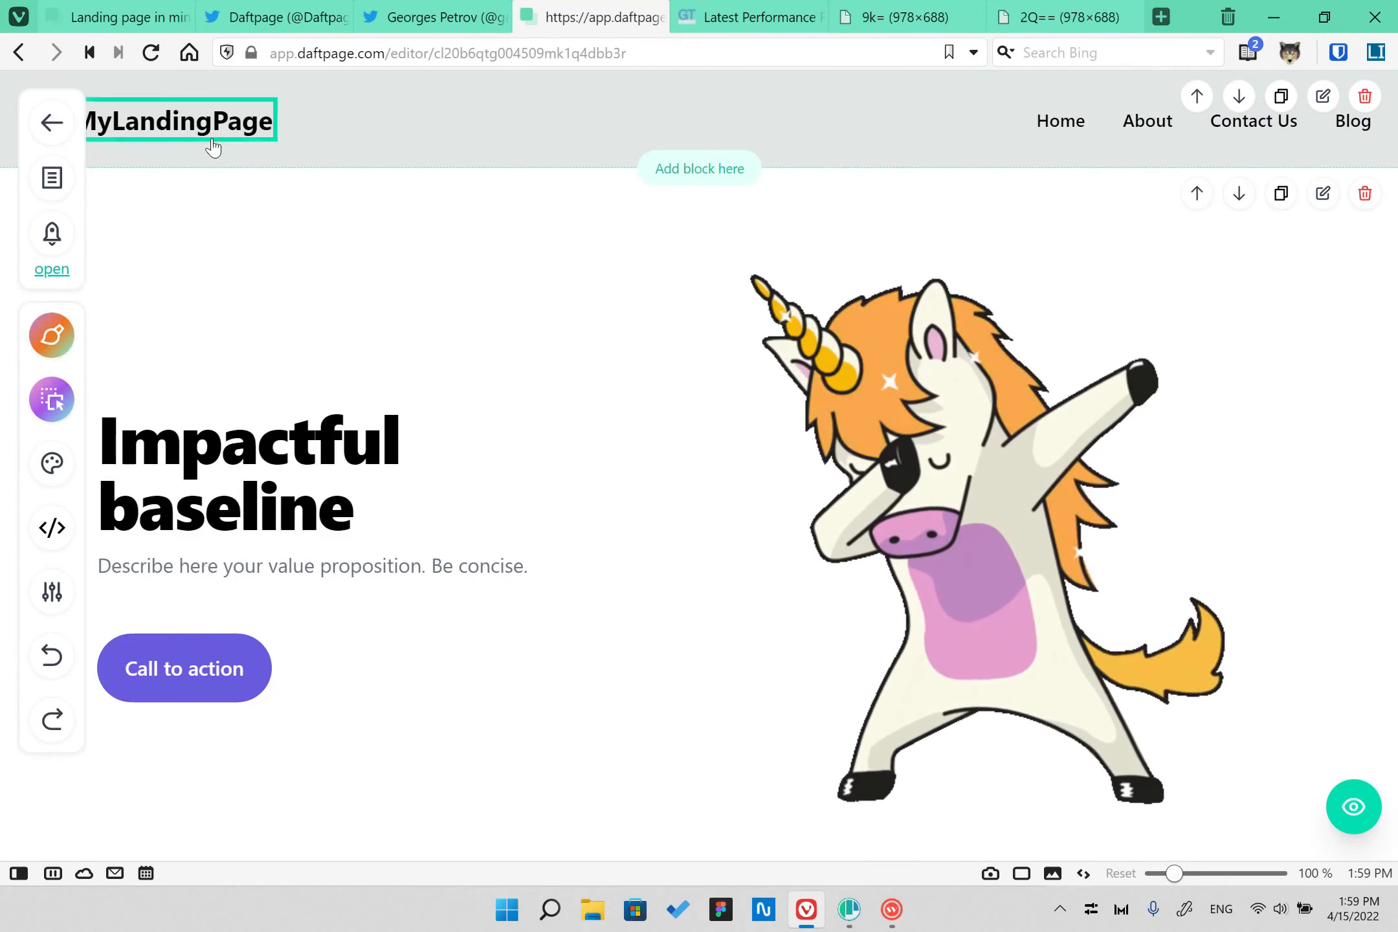
pyautogui.click(52, 233)
# - Open the Home page, set its Home navigation item's page link, and publish the site
pyautogui.click(52, 177)
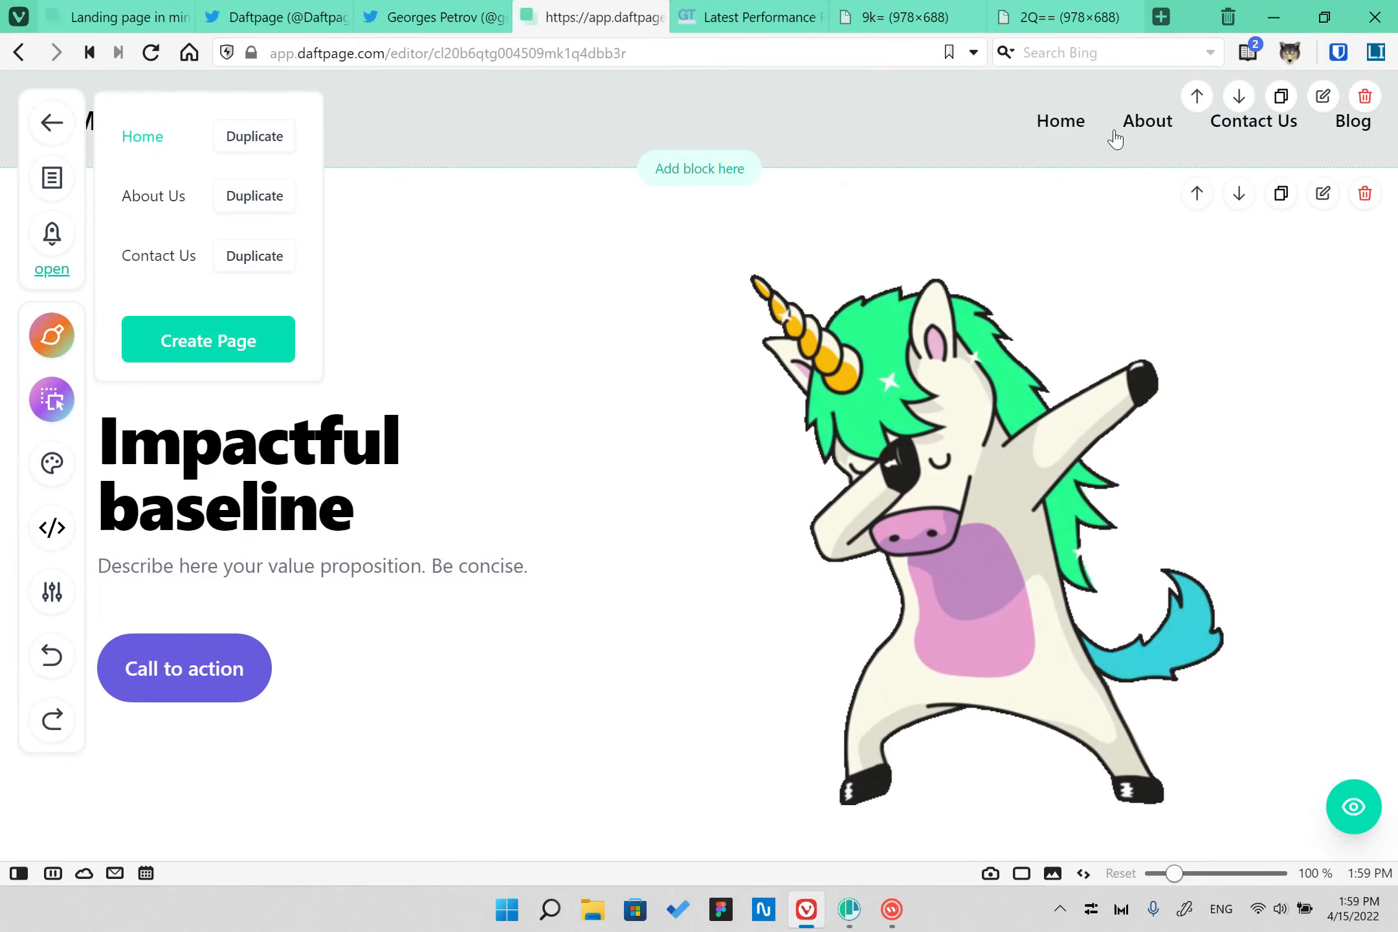
pyautogui.click(1321, 97)
pyautogui.click(136, 405)
pyautogui.click(136, 636)
pyautogui.scroll(-5, 134, 571)
pyautogui.click(315, 102)
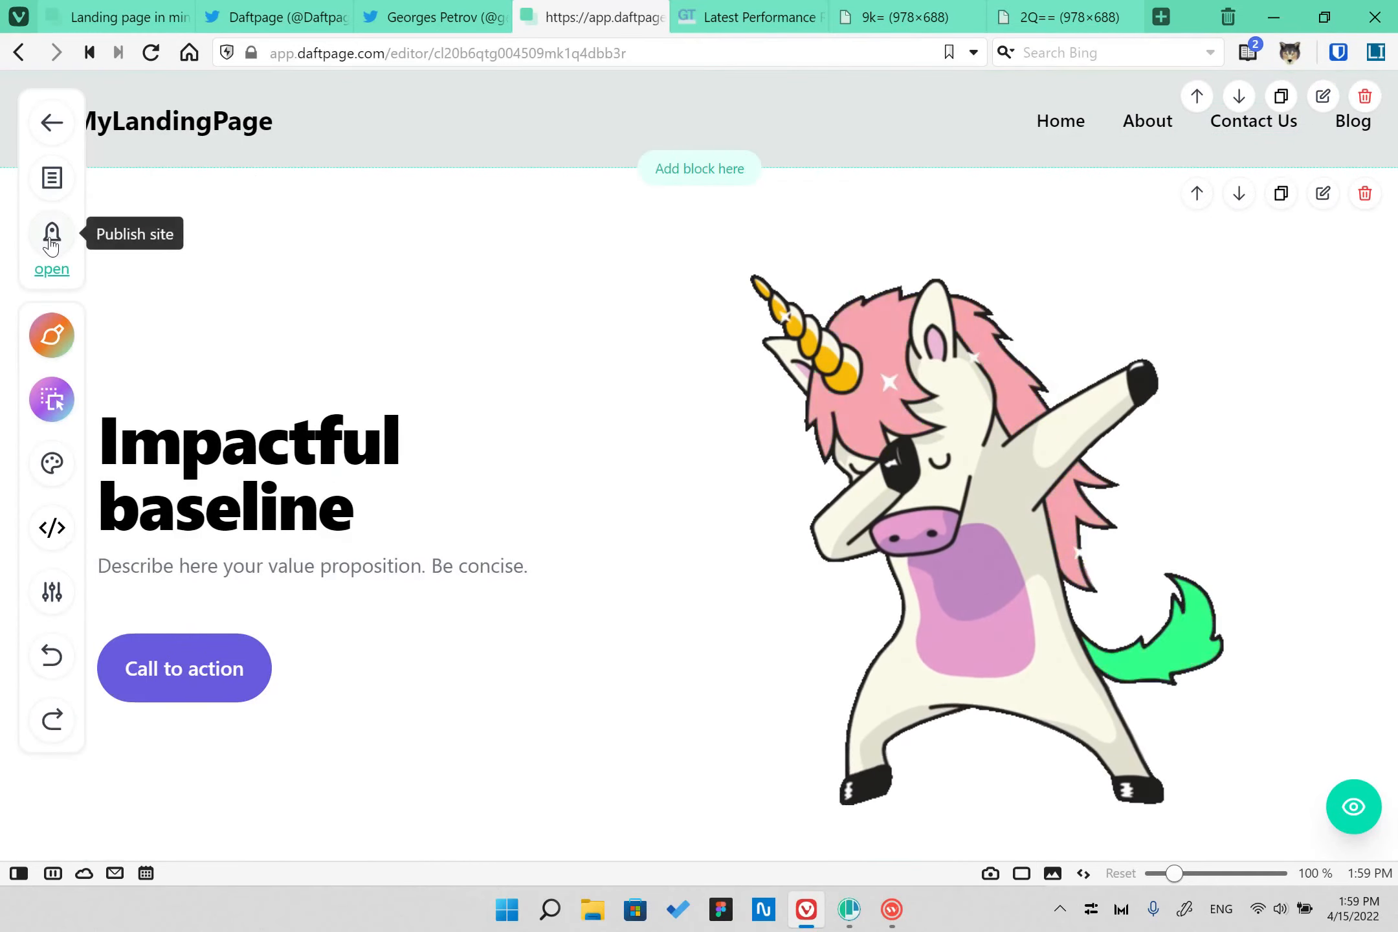
pyautogui.click(51, 238)
pyautogui.scroll(-5, 768, 511)
pyautogui.scroll(5, 862, 502)
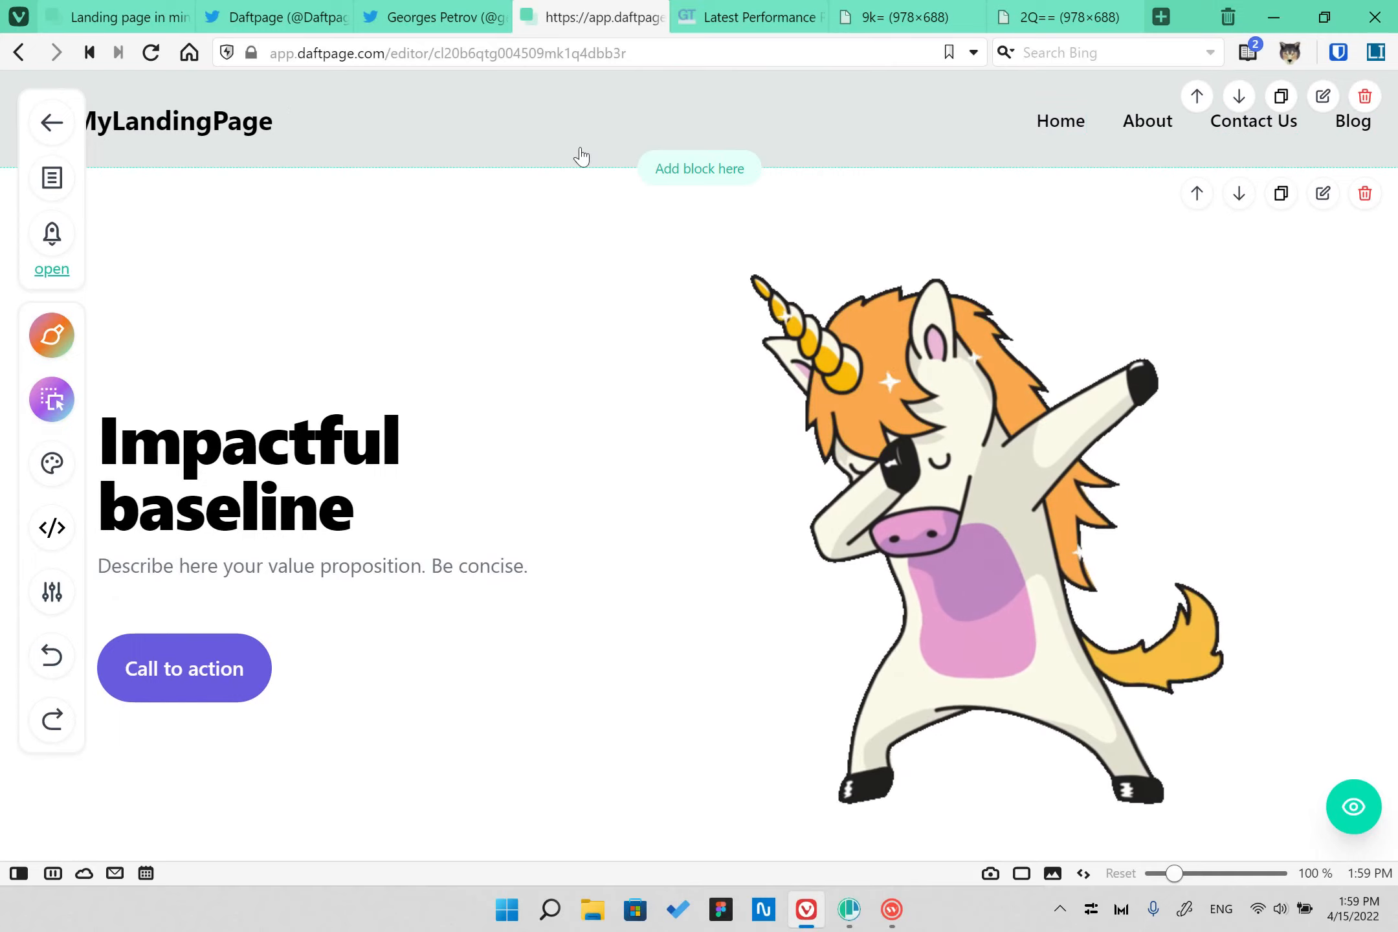
pyautogui.scroll(-5, 581, 156)
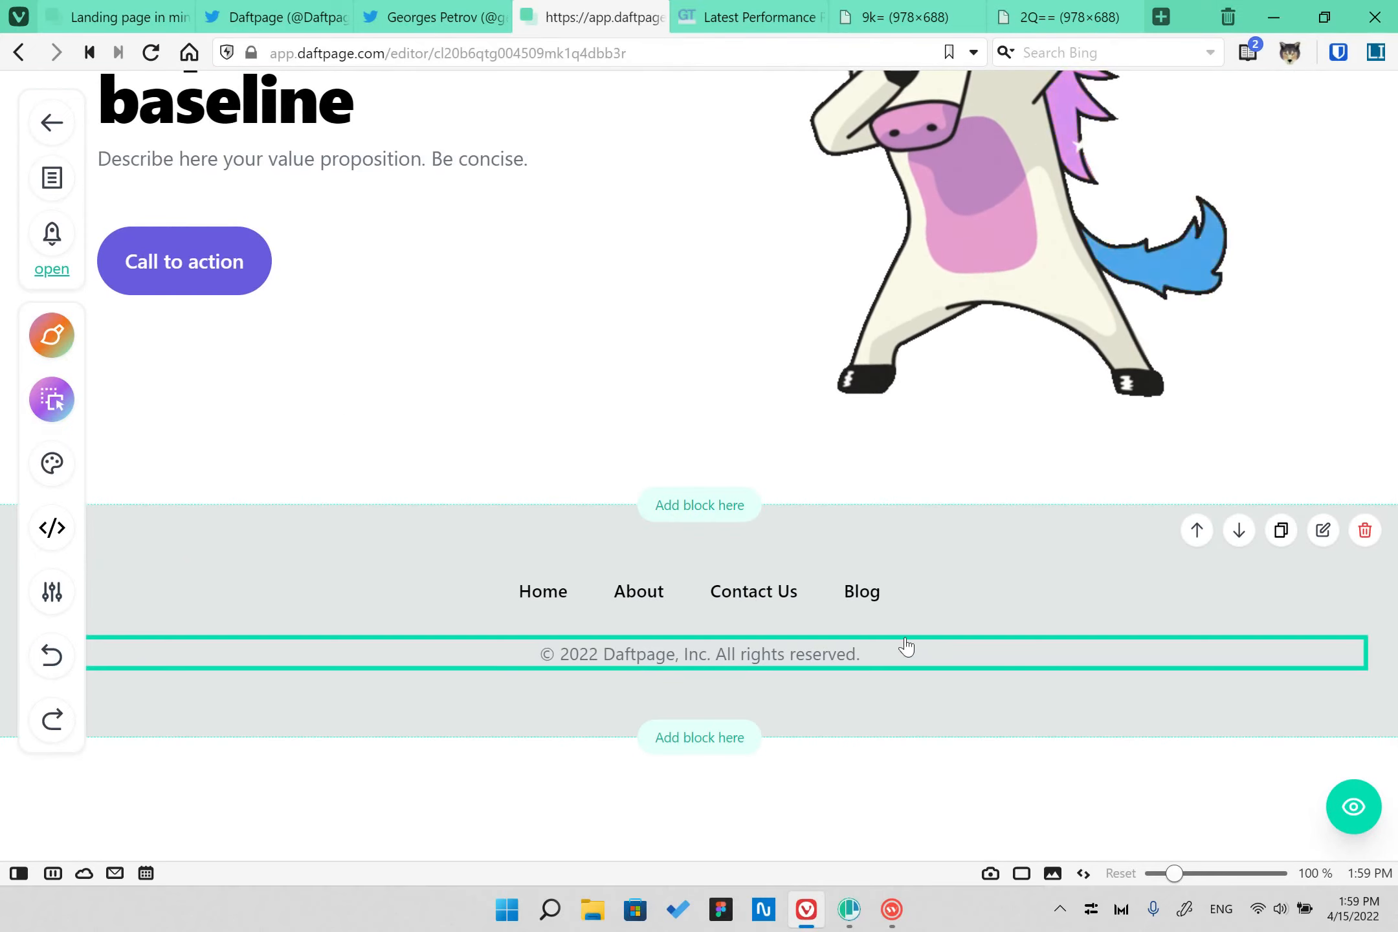
pyautogui.scroll(5, 870, 655)
pyautogui.scroll(-5, 633, 322)
pyautogui.scroll(5, 636, 312)
# - Add a Hero block between the navigation bar and the footer
pyautogui.click(700, 168)
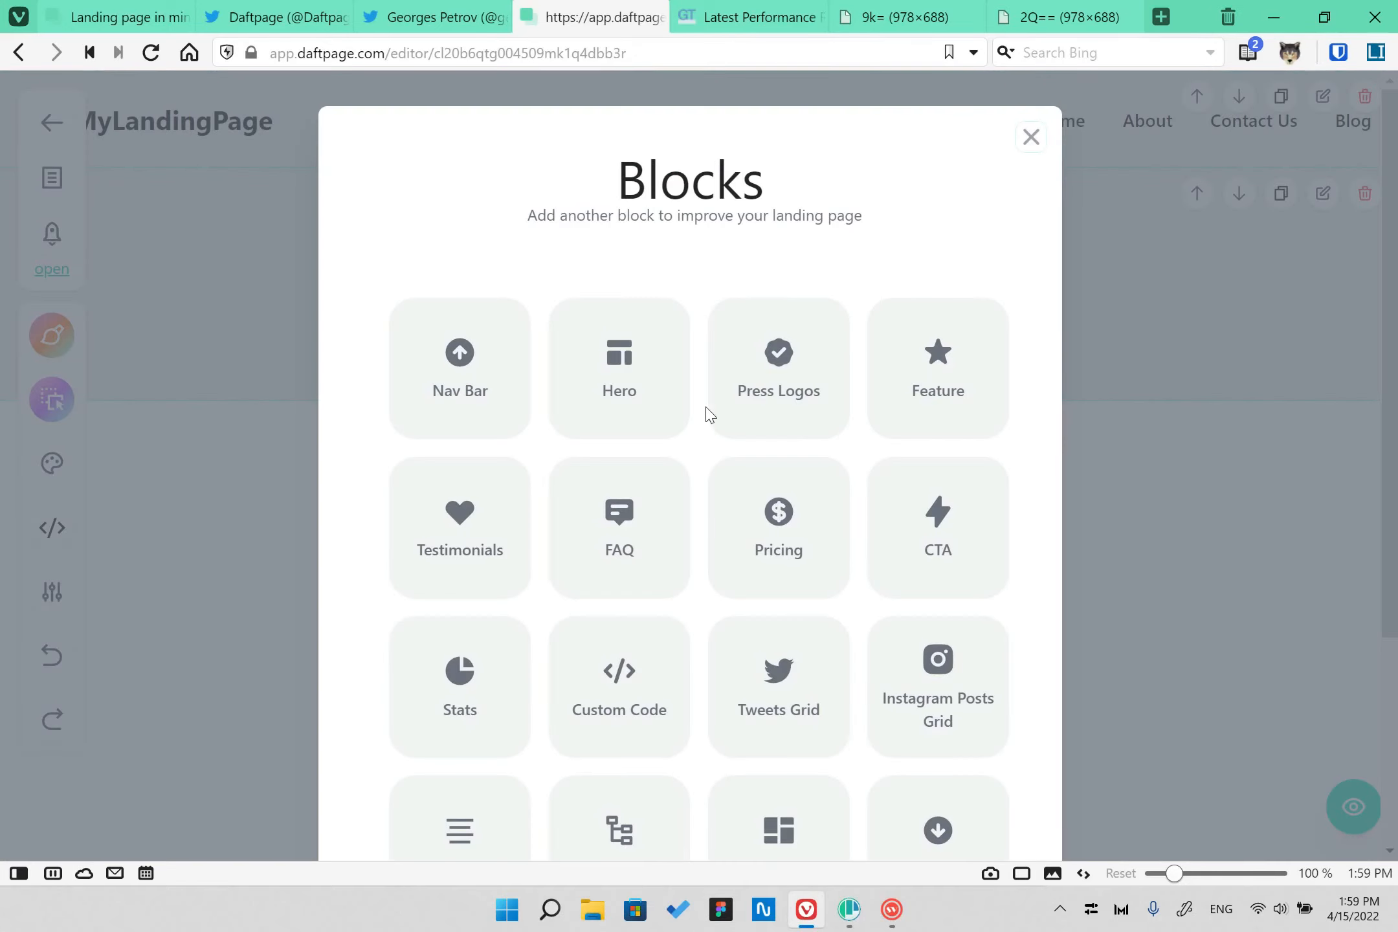
pyautogui.scroll(-5, 710, 415)
pyautogui.scroll(5, 585, 408)
pyautogui.click(629, 383)
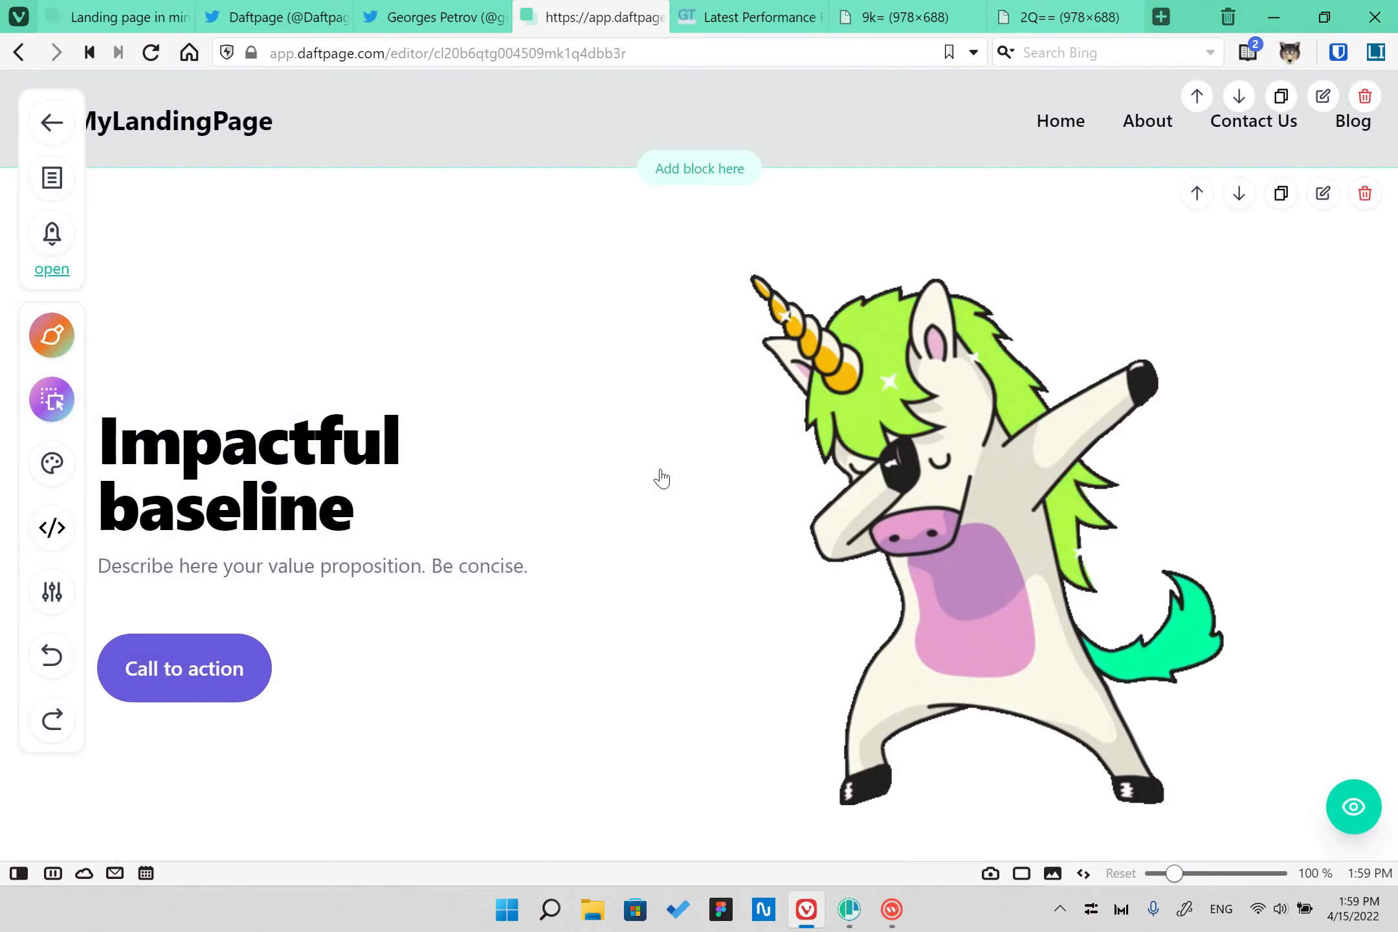
pyautogui.scroll(-2, 971, 414)
pyautogui.scroll(2, 1307, 296)
# - Set the Hero block's layout to Media Left and flip its image with Invert X
pyautogui.click(1324, 193)
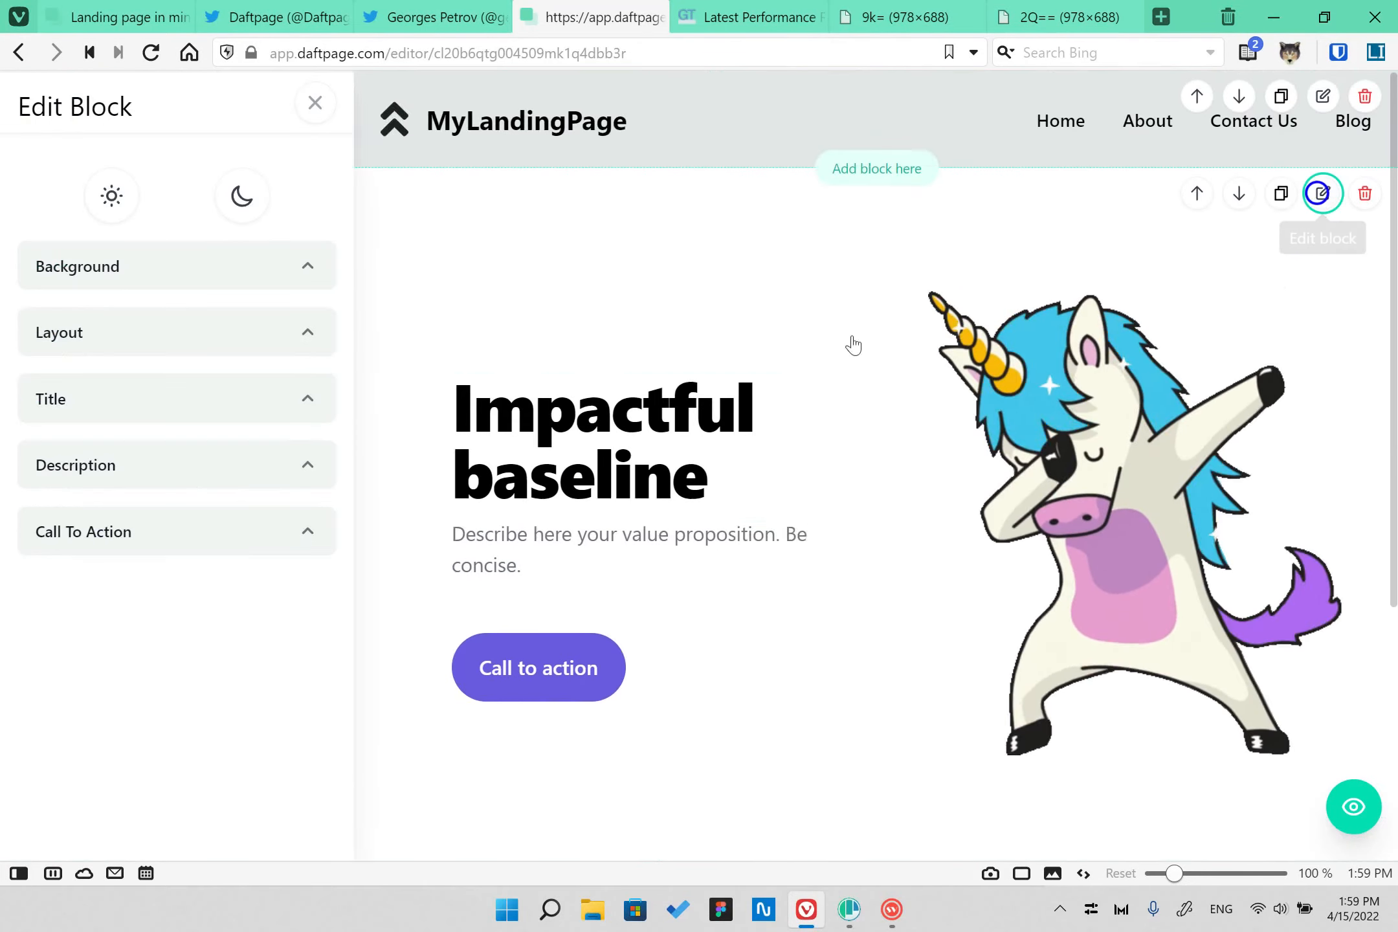
pyautogui.click(129, 327)
pyautogui.click(162, 411)
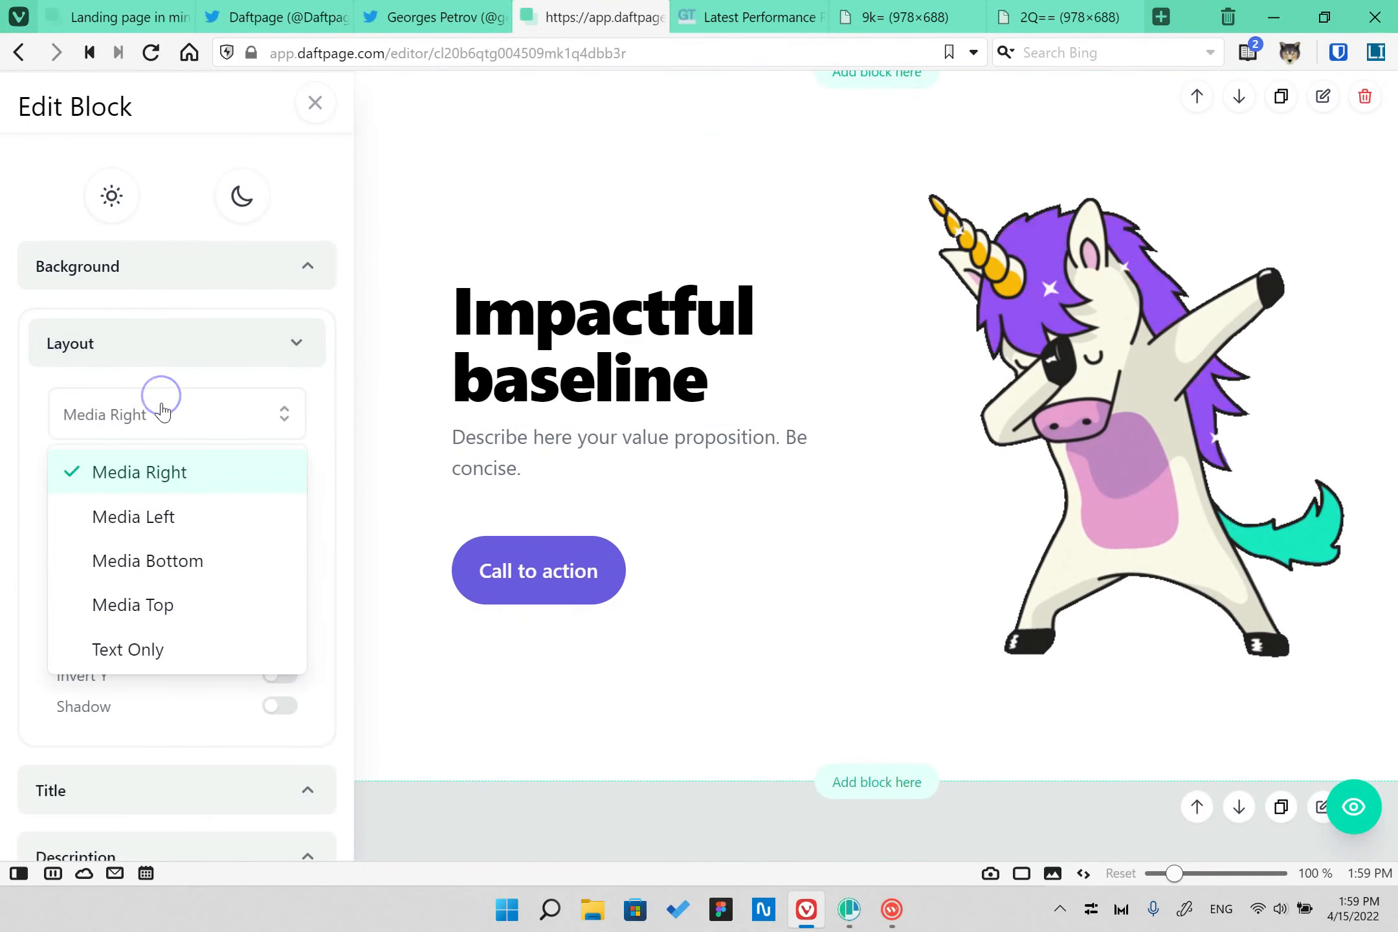
pyautogui.click(147, 517)
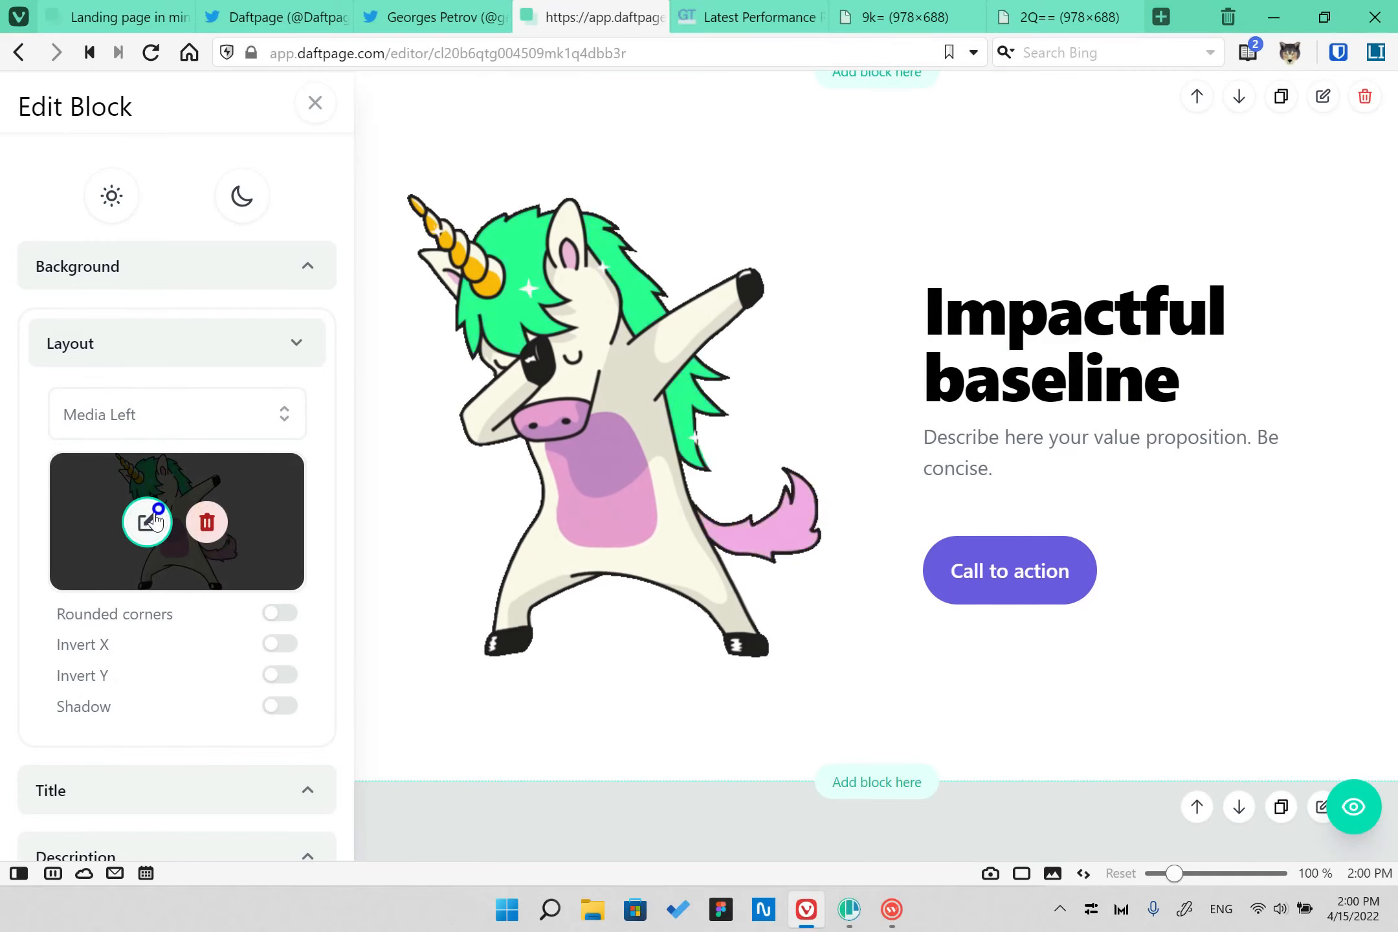
pyautogui.click(147, 521)
pyautogui.click(1185, 137)
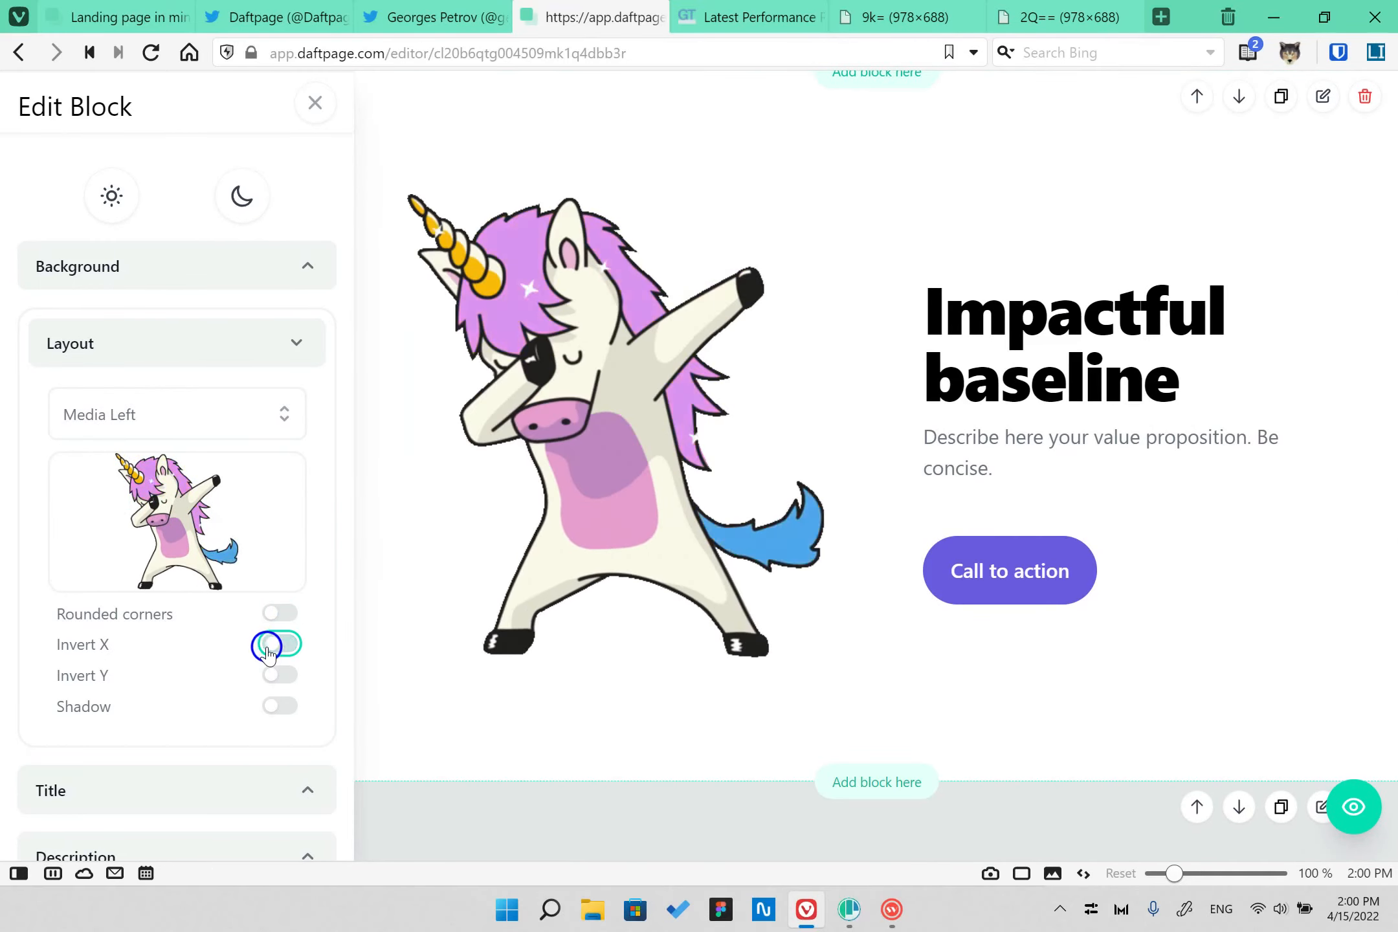
pyautogui.click(817, 399)
pyautogui.tripleClick(818, 400)
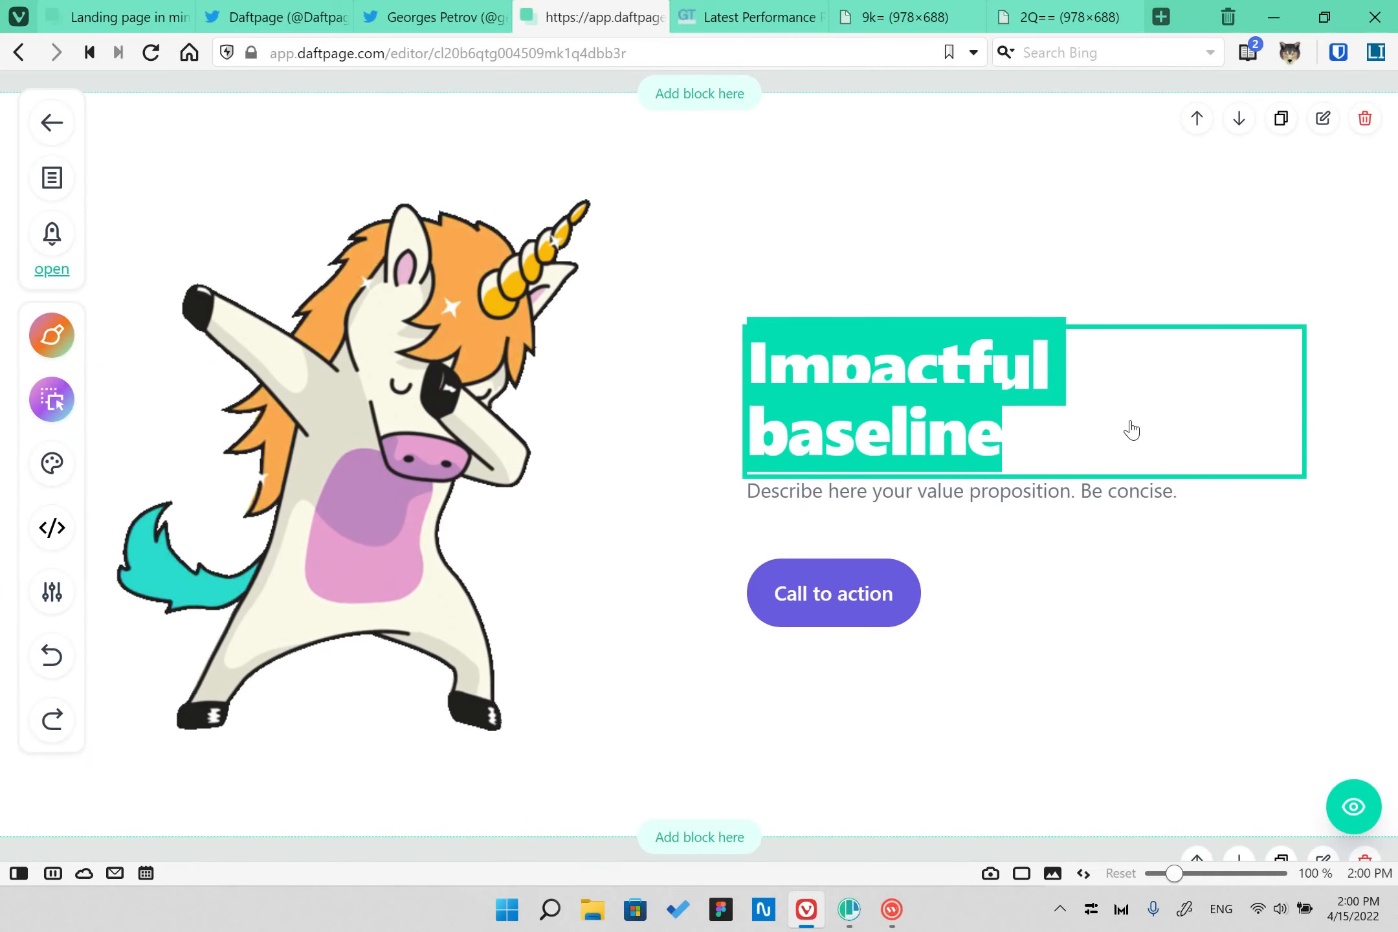
pyautogui.click(1065, 499)
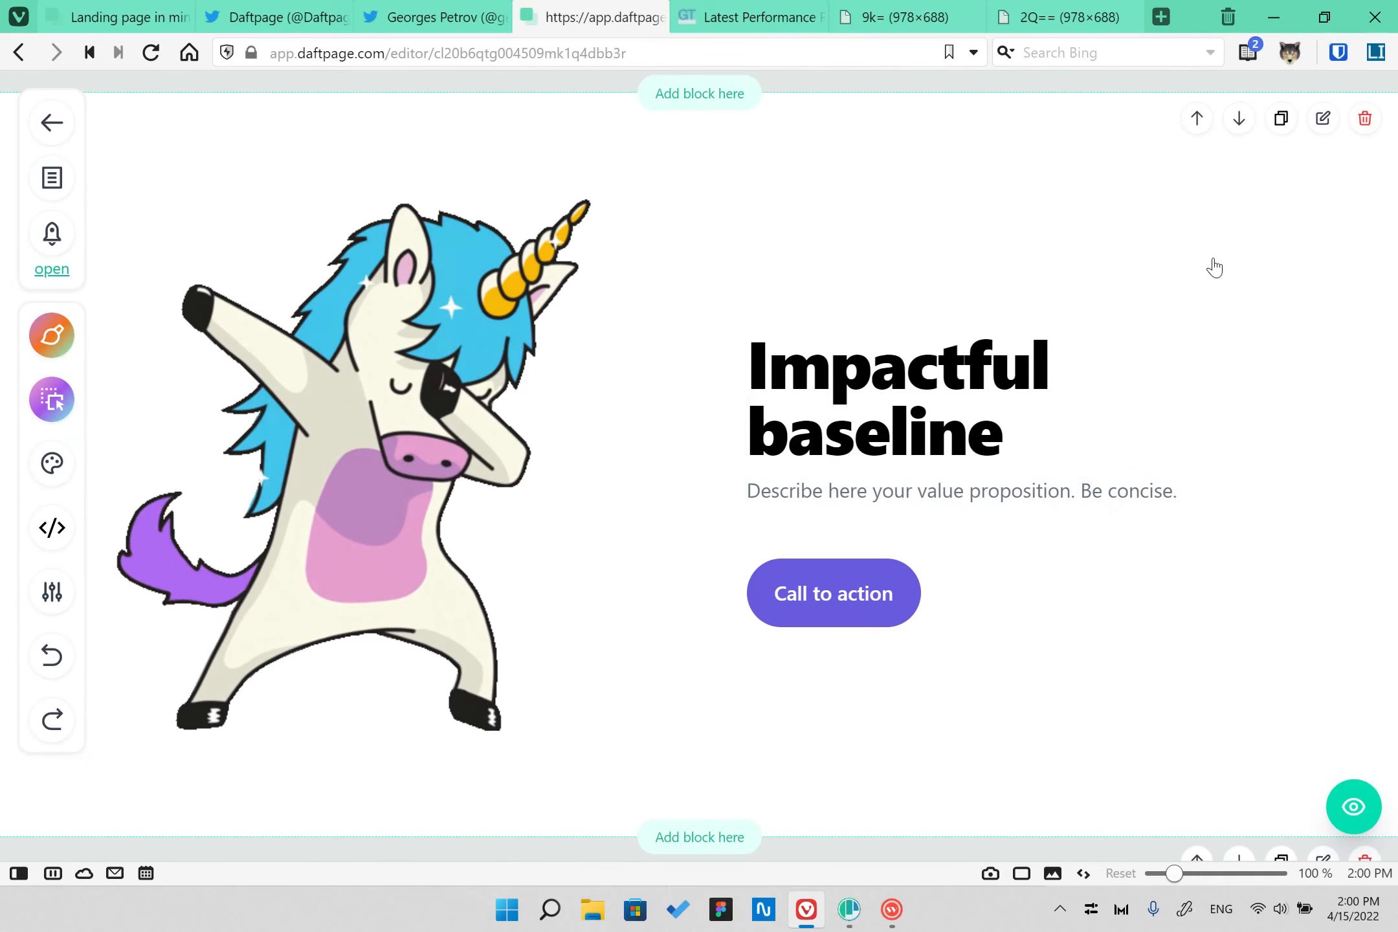
# - Change the Hero block's title to "This is Page 1"
pyautogui.click(1323, 119)
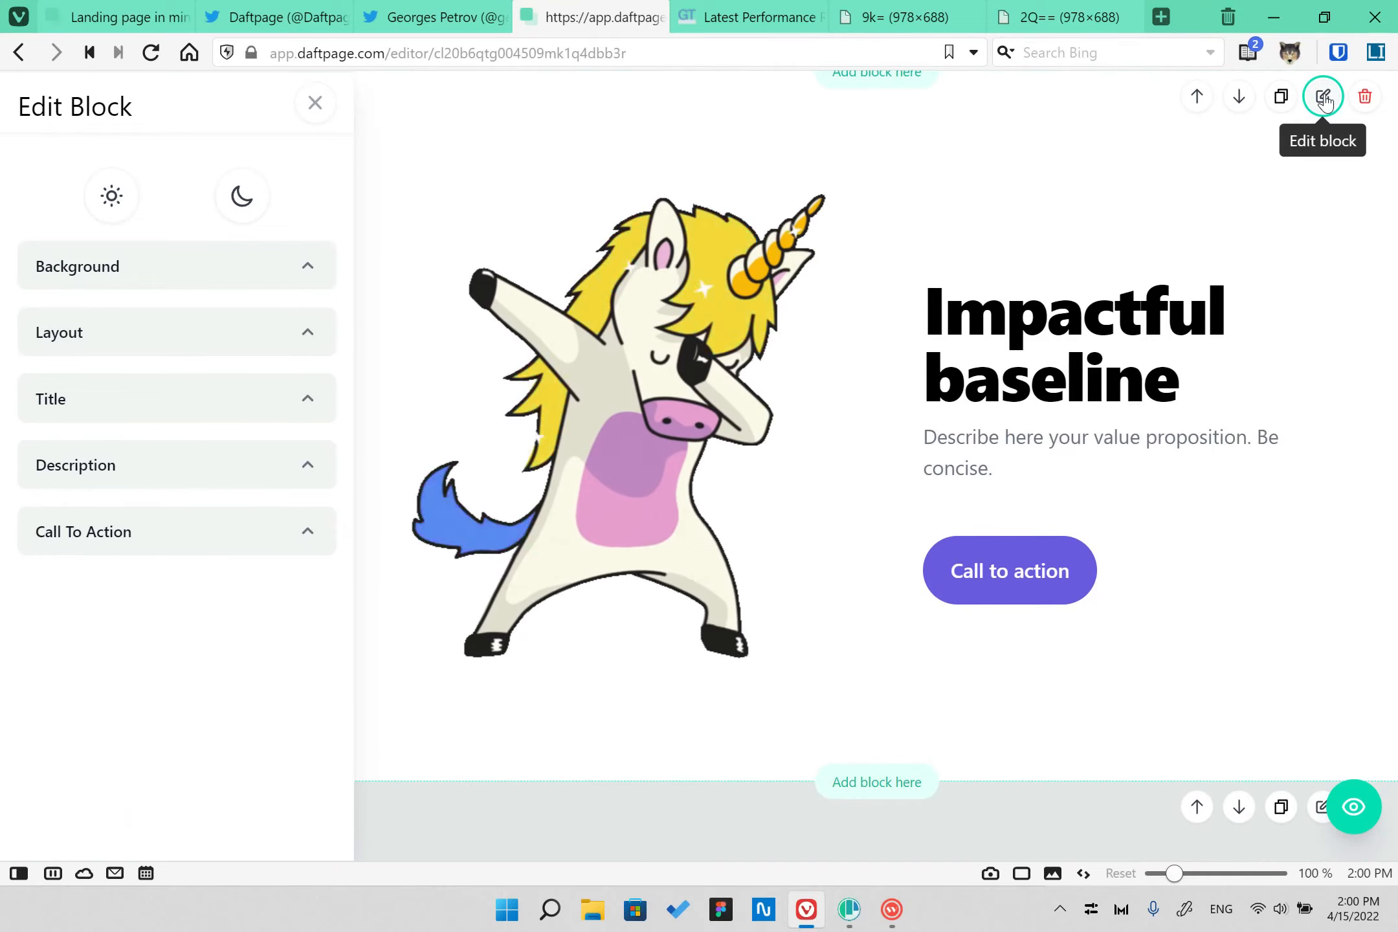
pyautogui.click(141, 405)
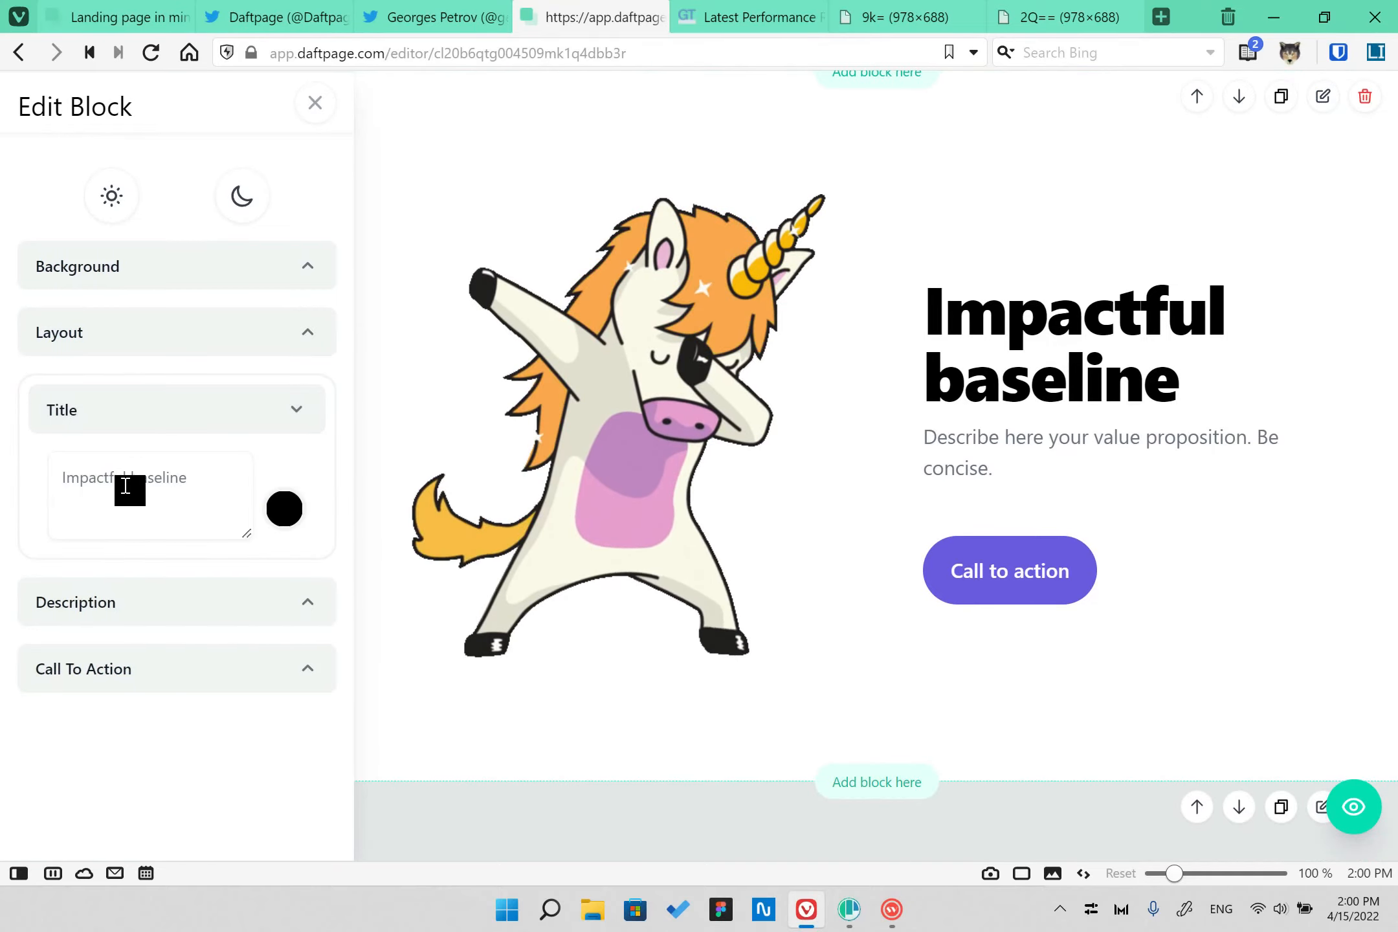
pyautogui.write('This is Page 1')
pyautogui.press('BackSpace')
pyautogui.press('BackSpace')
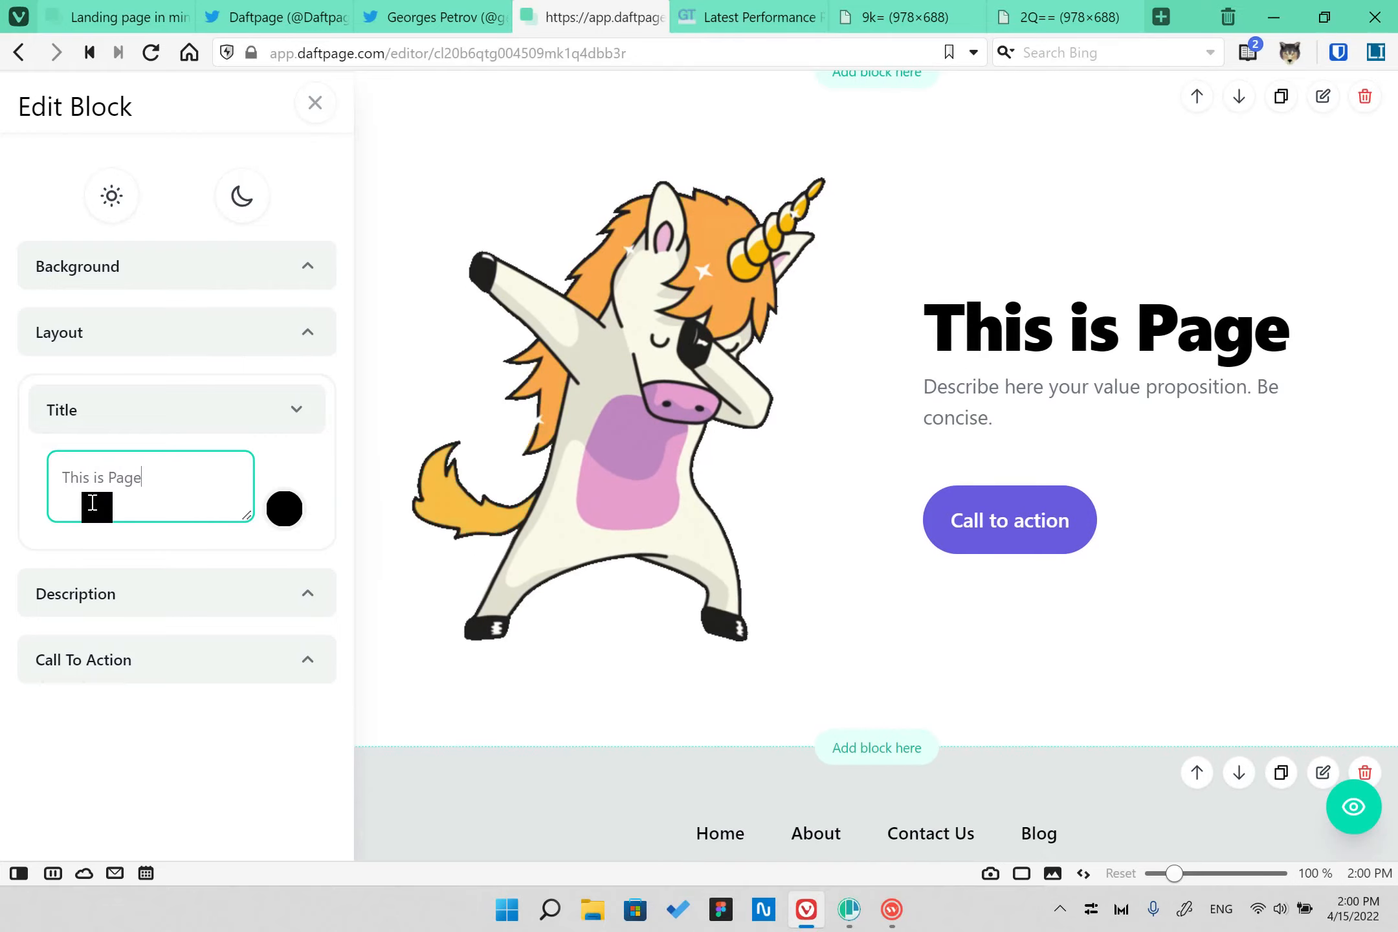
pyautogui.write('111')
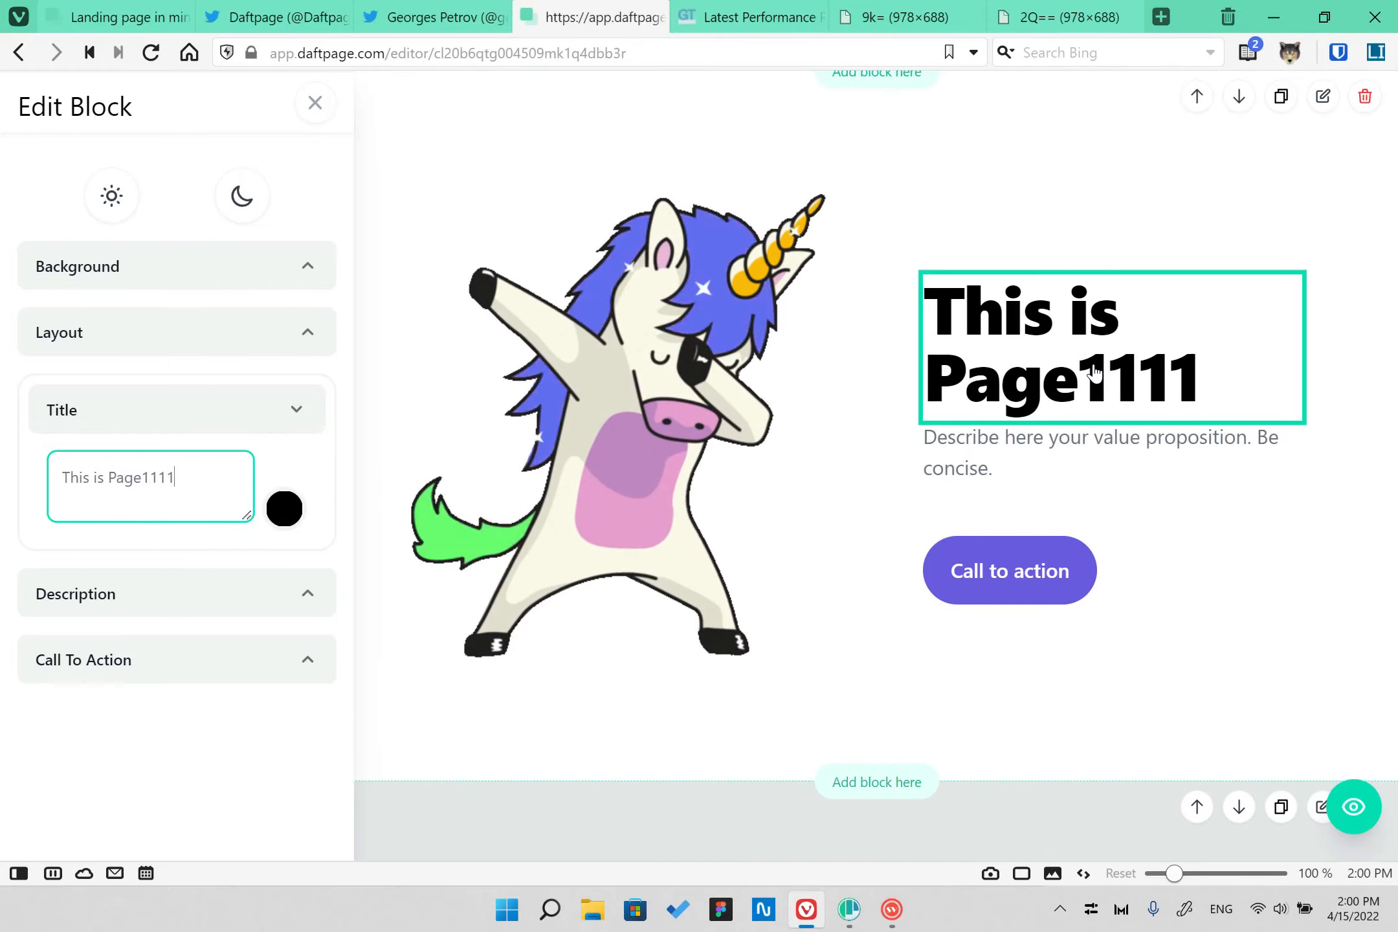
pyautogui.press('BackSpace')
pyautogui.press('BackSpace')
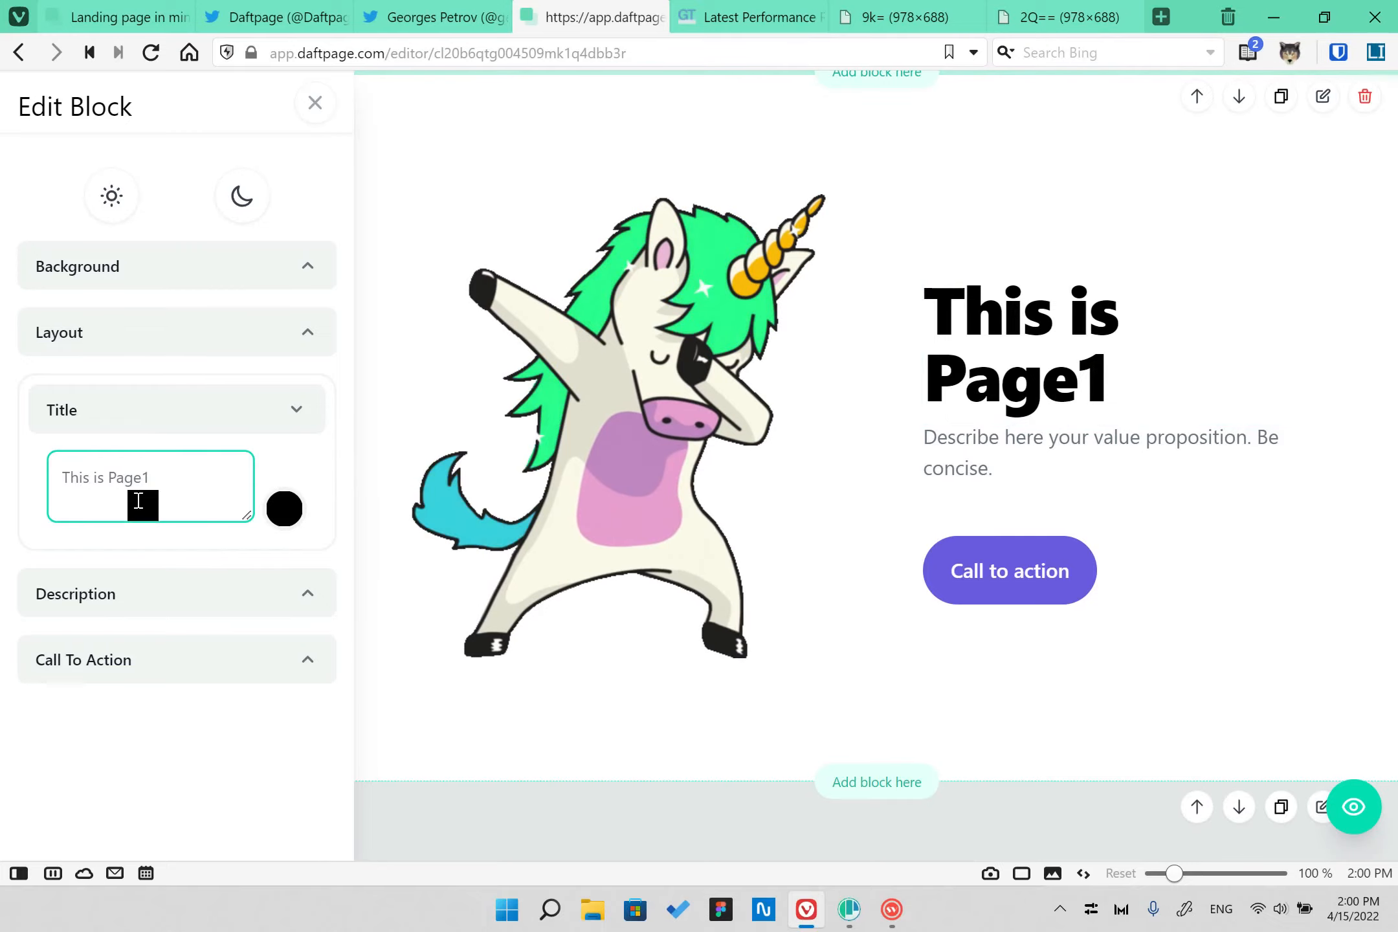
pyautogui.press('Left')
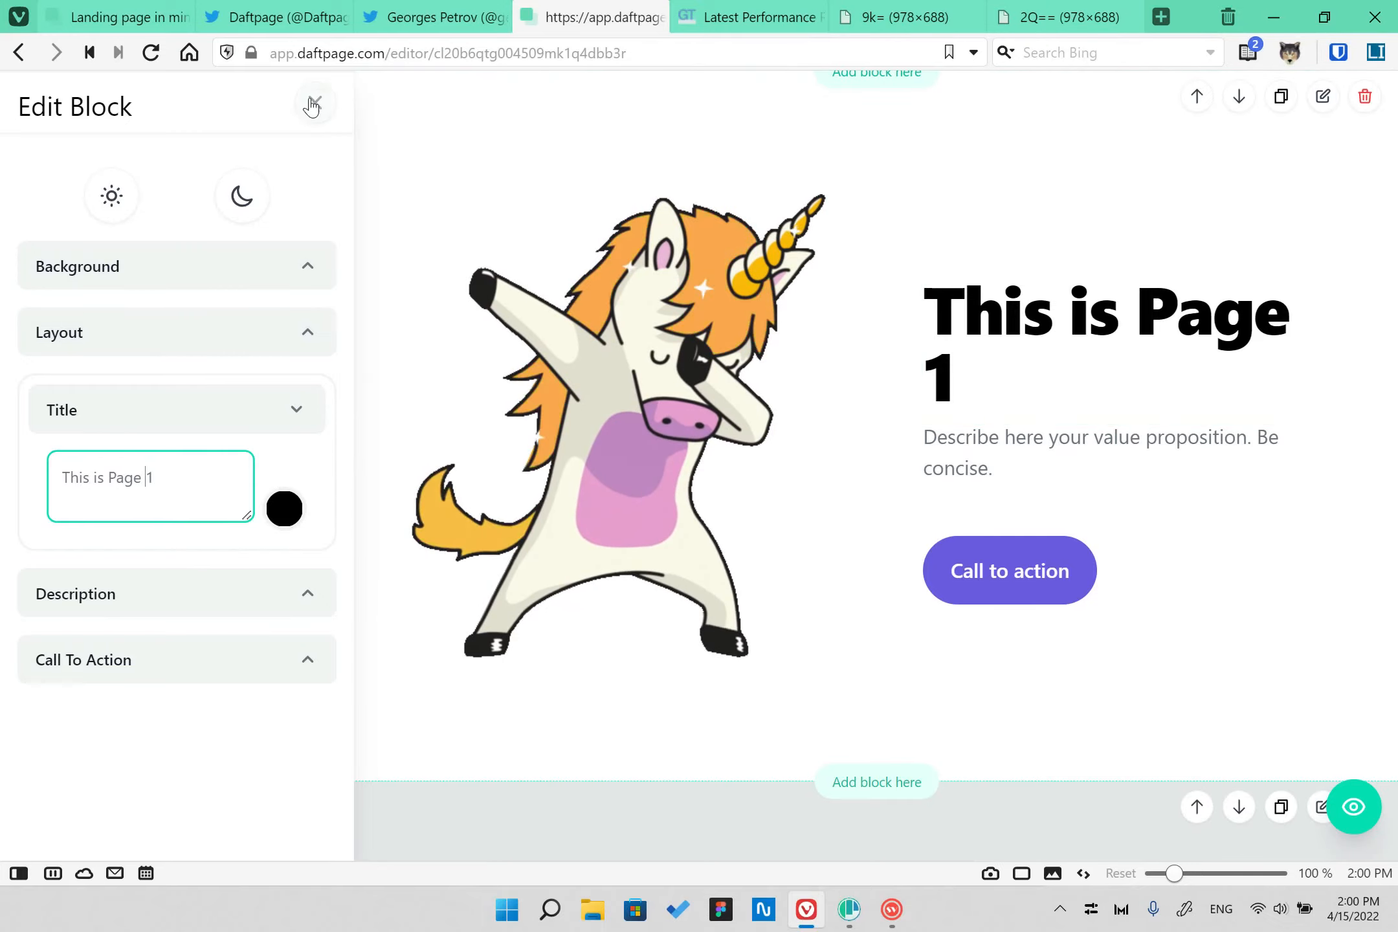
pyautogui.click(314, 103)
# - Change the Hero block's call-to-action label to "Join our group now!" and publish the site
pyautogui.scroll(-3, 780, 525)
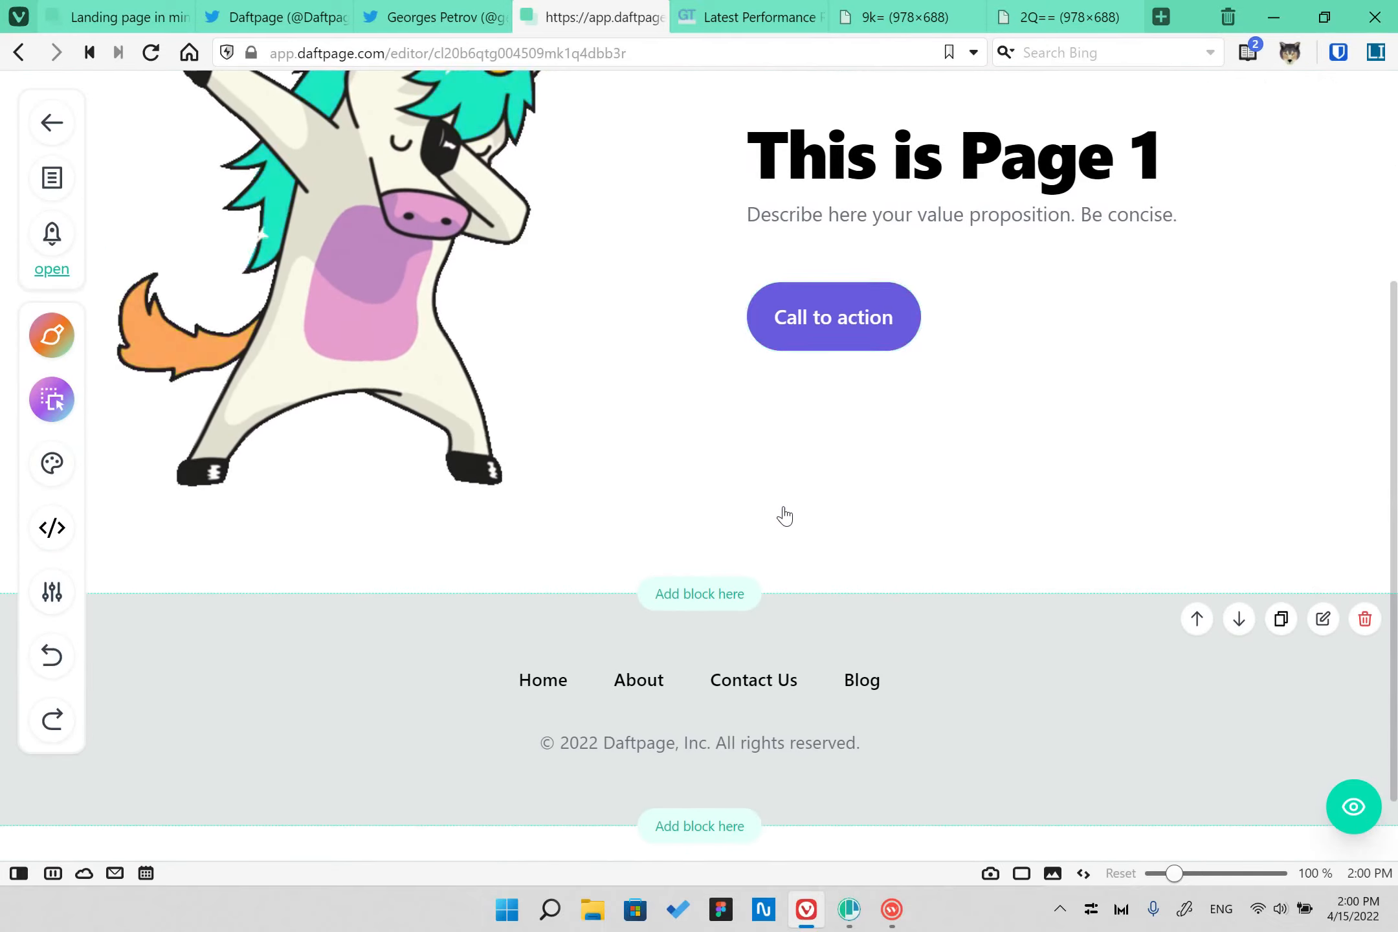
pyautogui.scroll(5, 836, 540)
pyautogui.click(1317, 193)
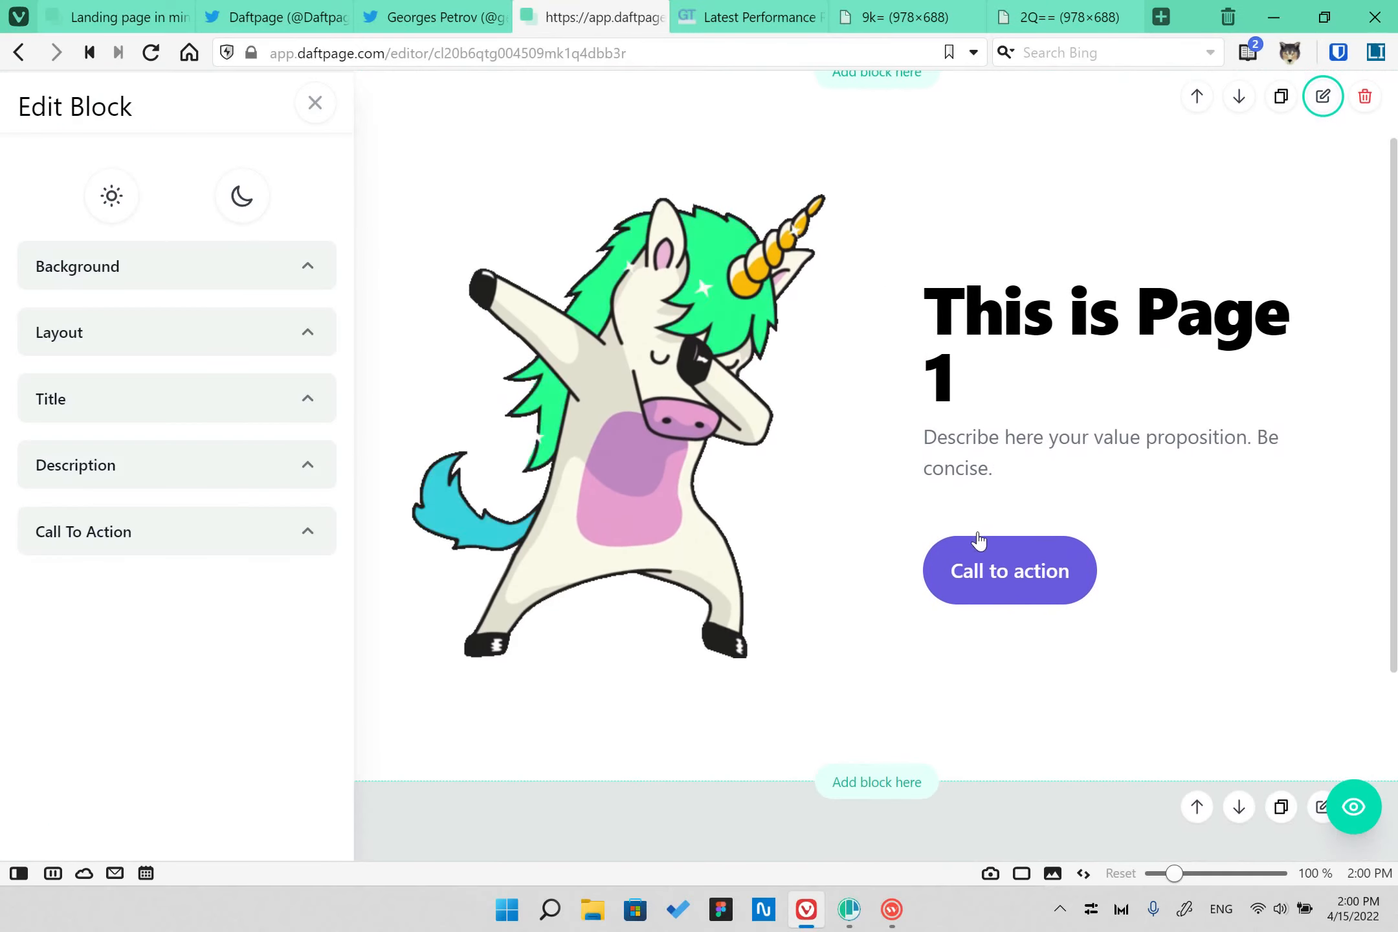
pyautogui.click(233, 549)
pyautogui.click(140, 712)
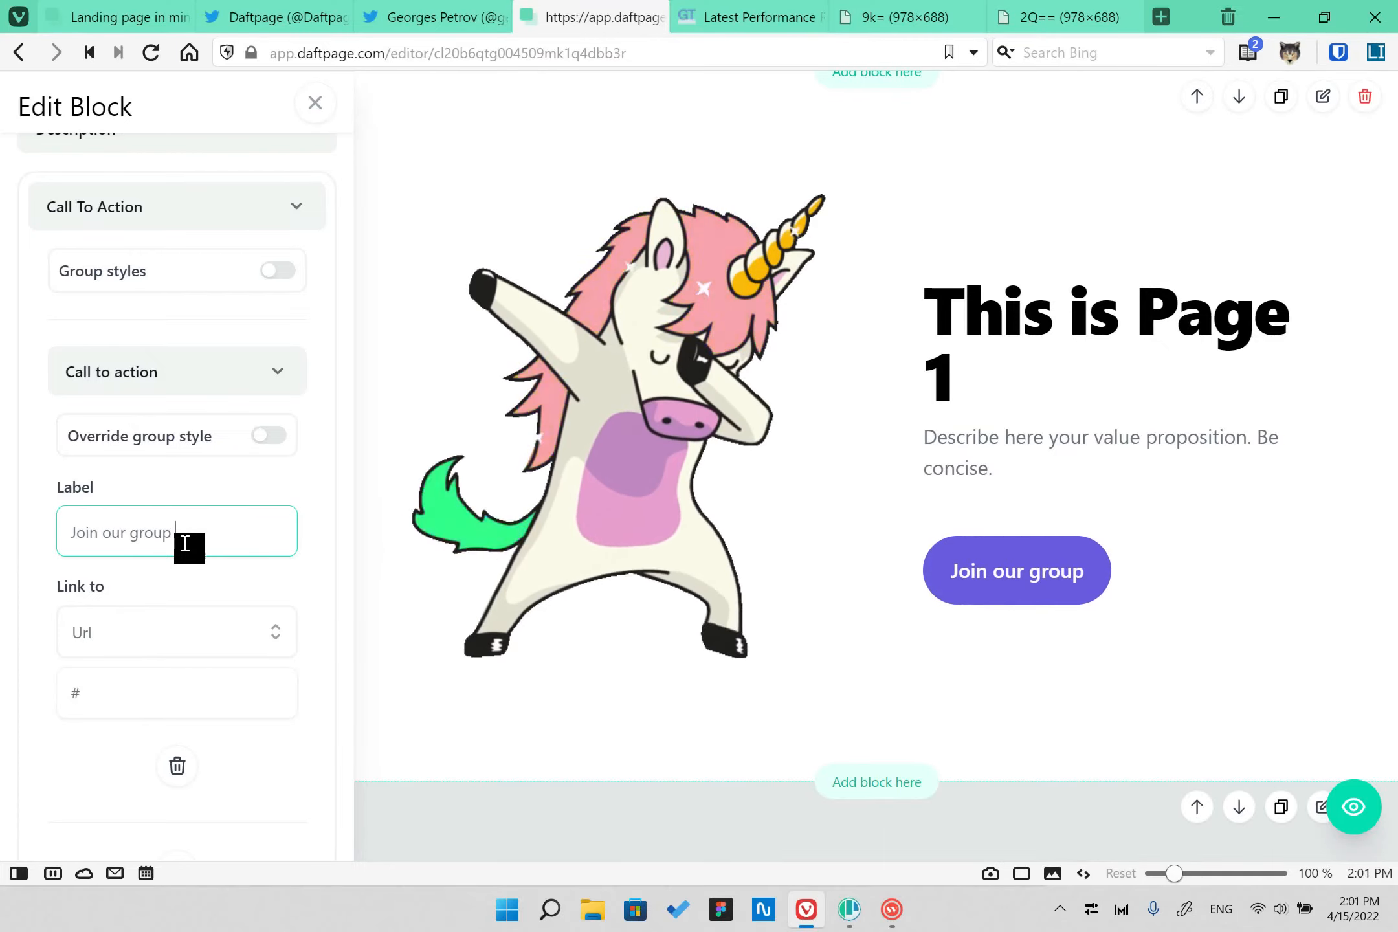
pyautogui.click(315, 103)
pyautogui.click(52, 233)
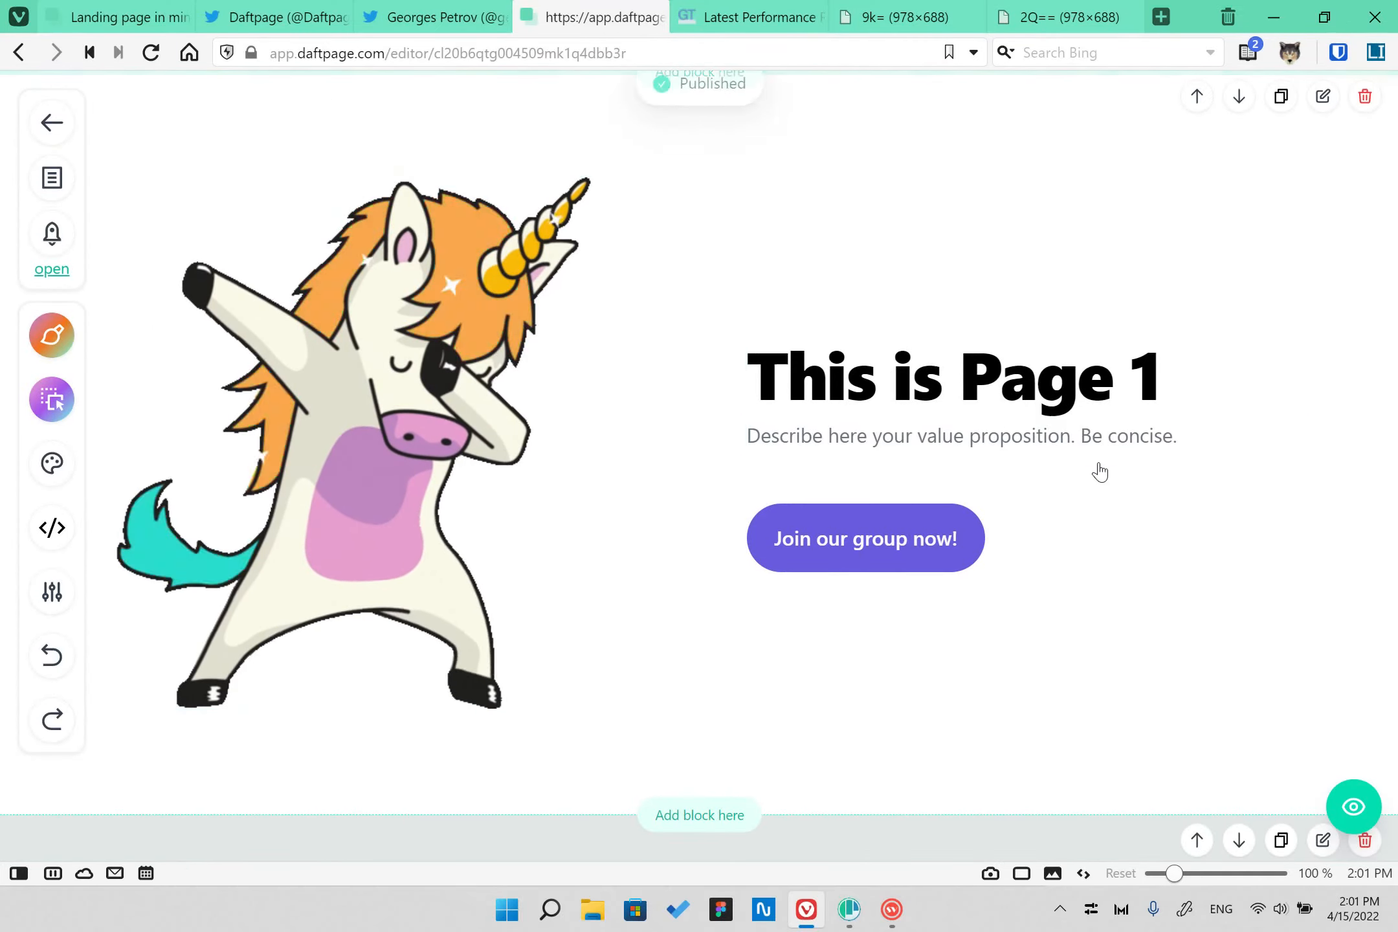
# - Add a Press Logos block between the Hero block and the footer
pyautogui.scroll(-5, 791, 366)
pyautogui.scroll(3, 795, 369)
pyautogui.scroll(-4, 802, 377)
pyautogui.click(738, 502)
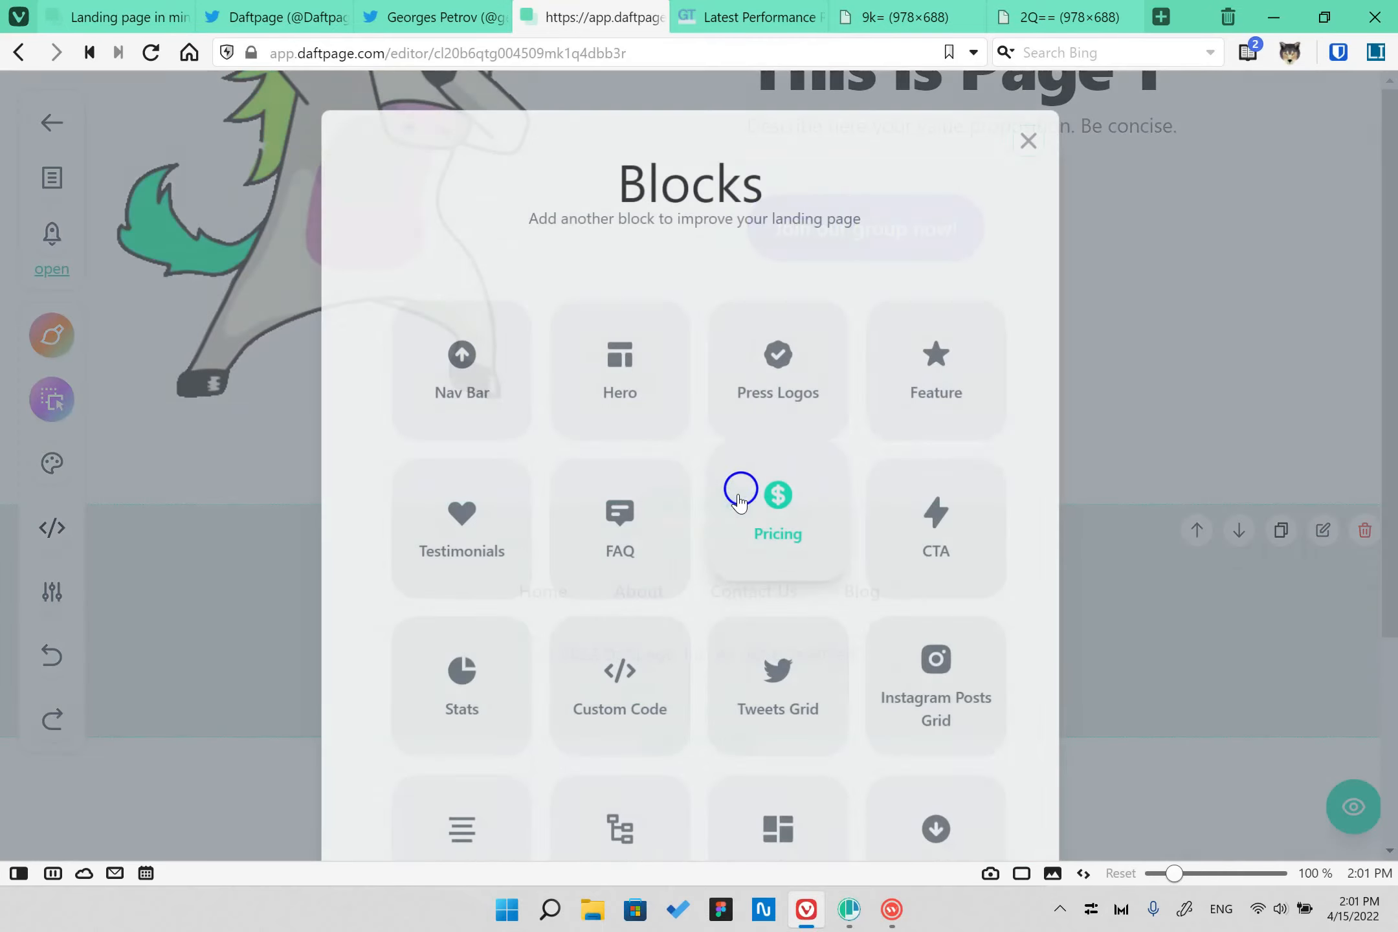
pyautogui.scroll(-5, 796, 453)
pyautogui.scroll(4, 680, 665)
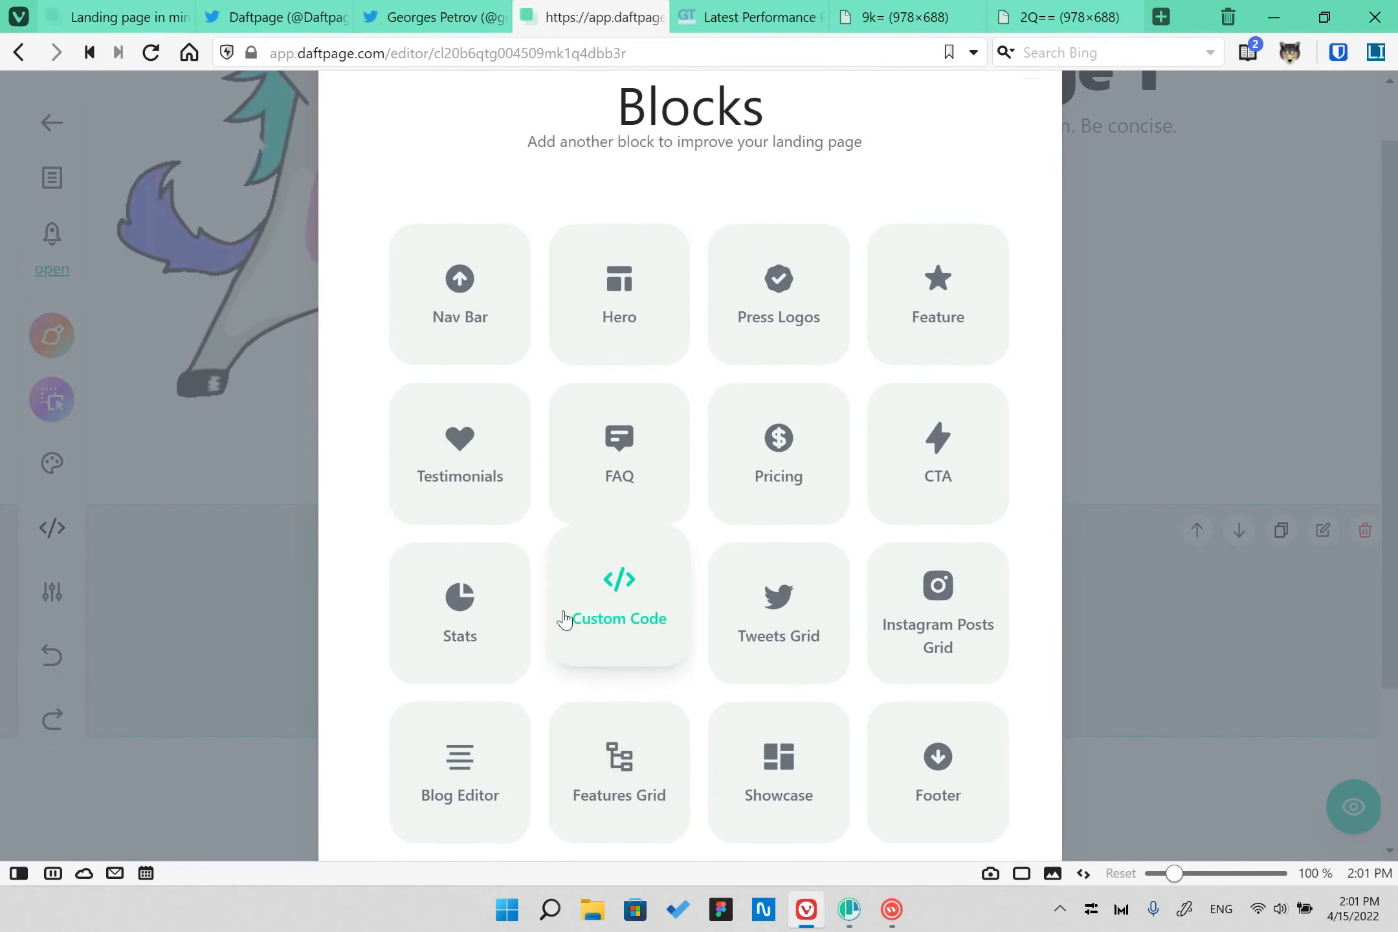
pyautogui.click(787, 297)
pyautogui.scroll(-3, 1029, 460)
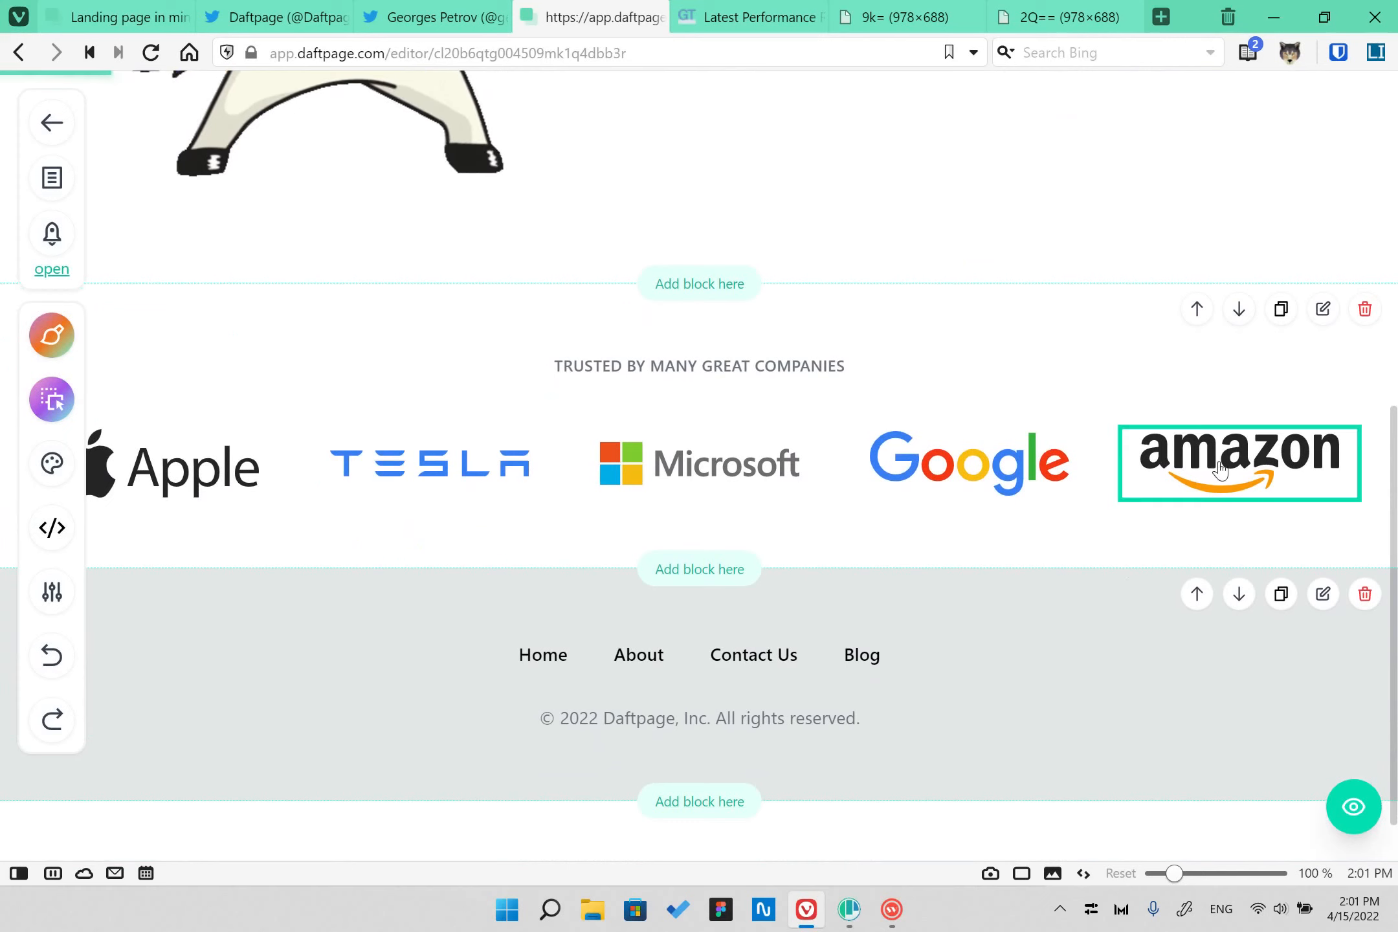
# - Examine the Logos settings of the Press Logos block and close them
pyautogui.click(1191, 420)
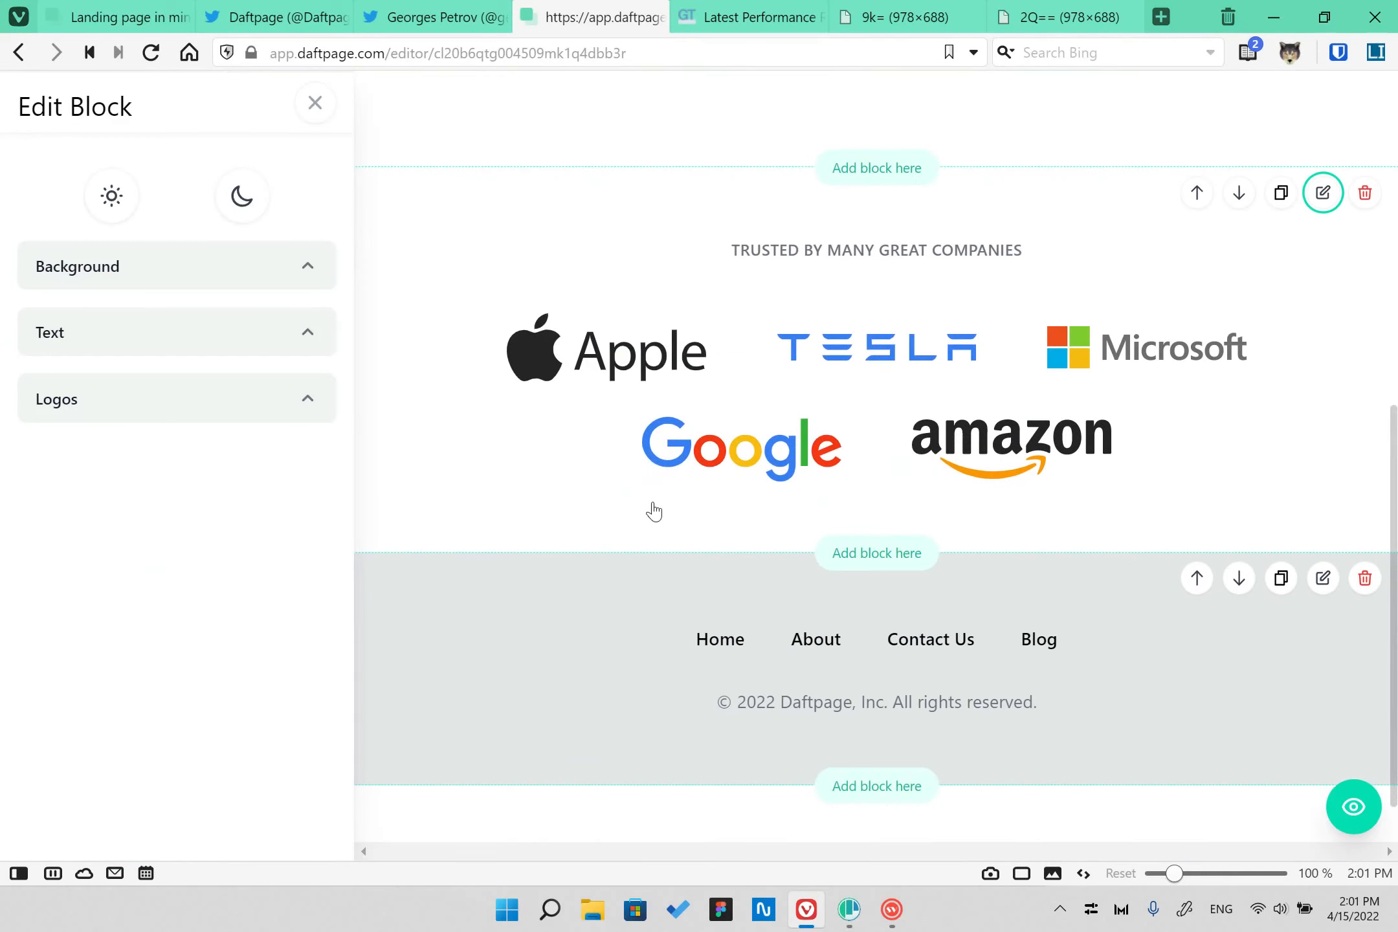
pyautogui.click(168, 395)
pyautogui.click(118, 476)
pyautogui.scroll(-5, 178, 715)
pyautogui.scroll(5, 209, 552)
pyautogui.click(316, 104)
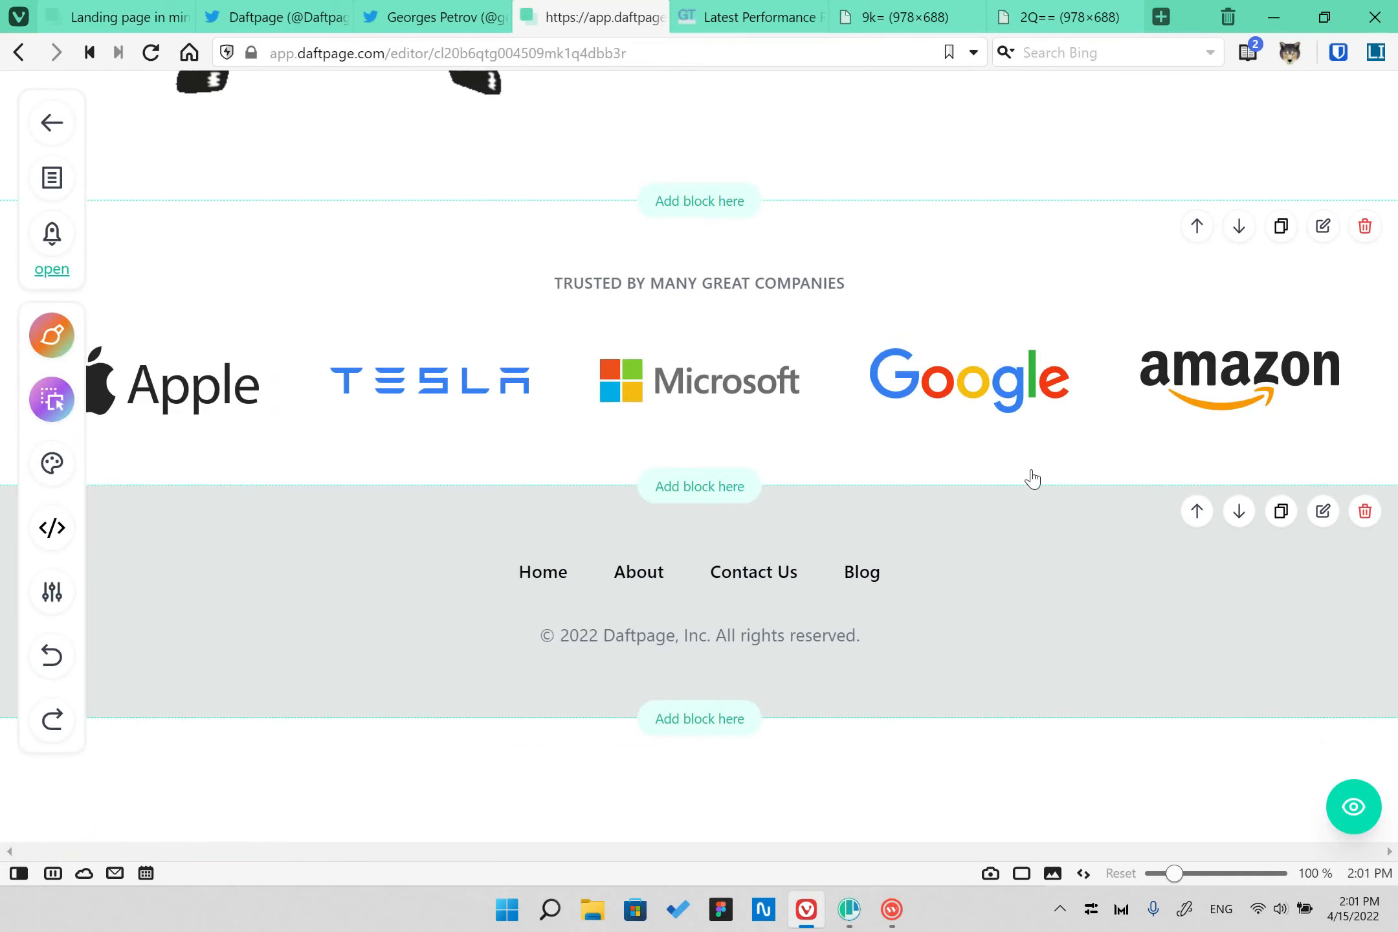
# - Add a Features Grid block between the company logos and the footer
pyautogui.click(705, 495)
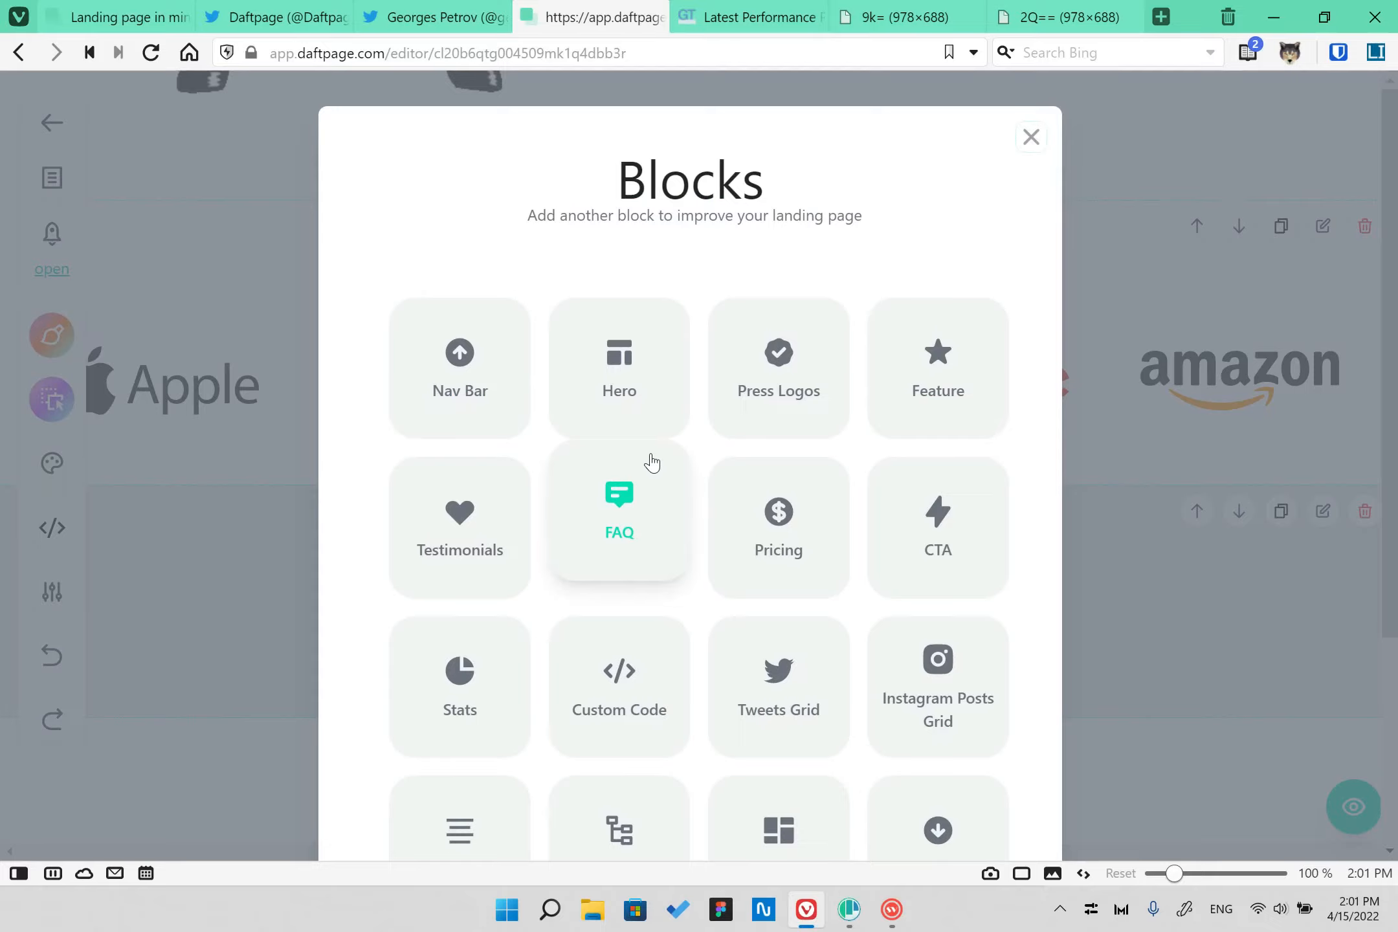
pyautogui.scroll(-3, 663, 486)
pyautogui.scroll(3, 930, 393)
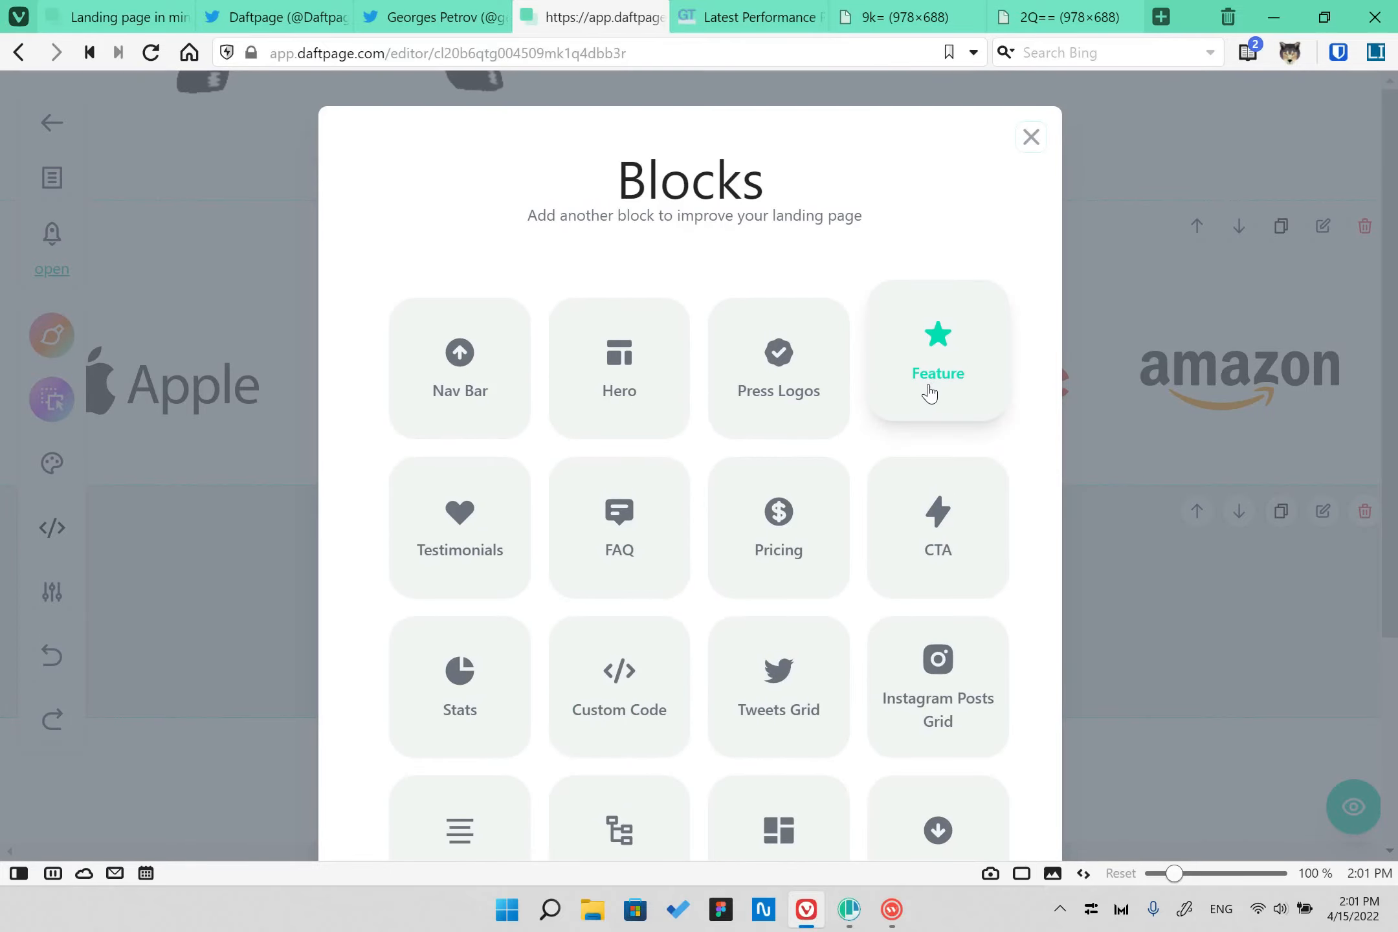
pyautogui.click(931, 377)
pyautogui.scroll(-5, 926, 453)
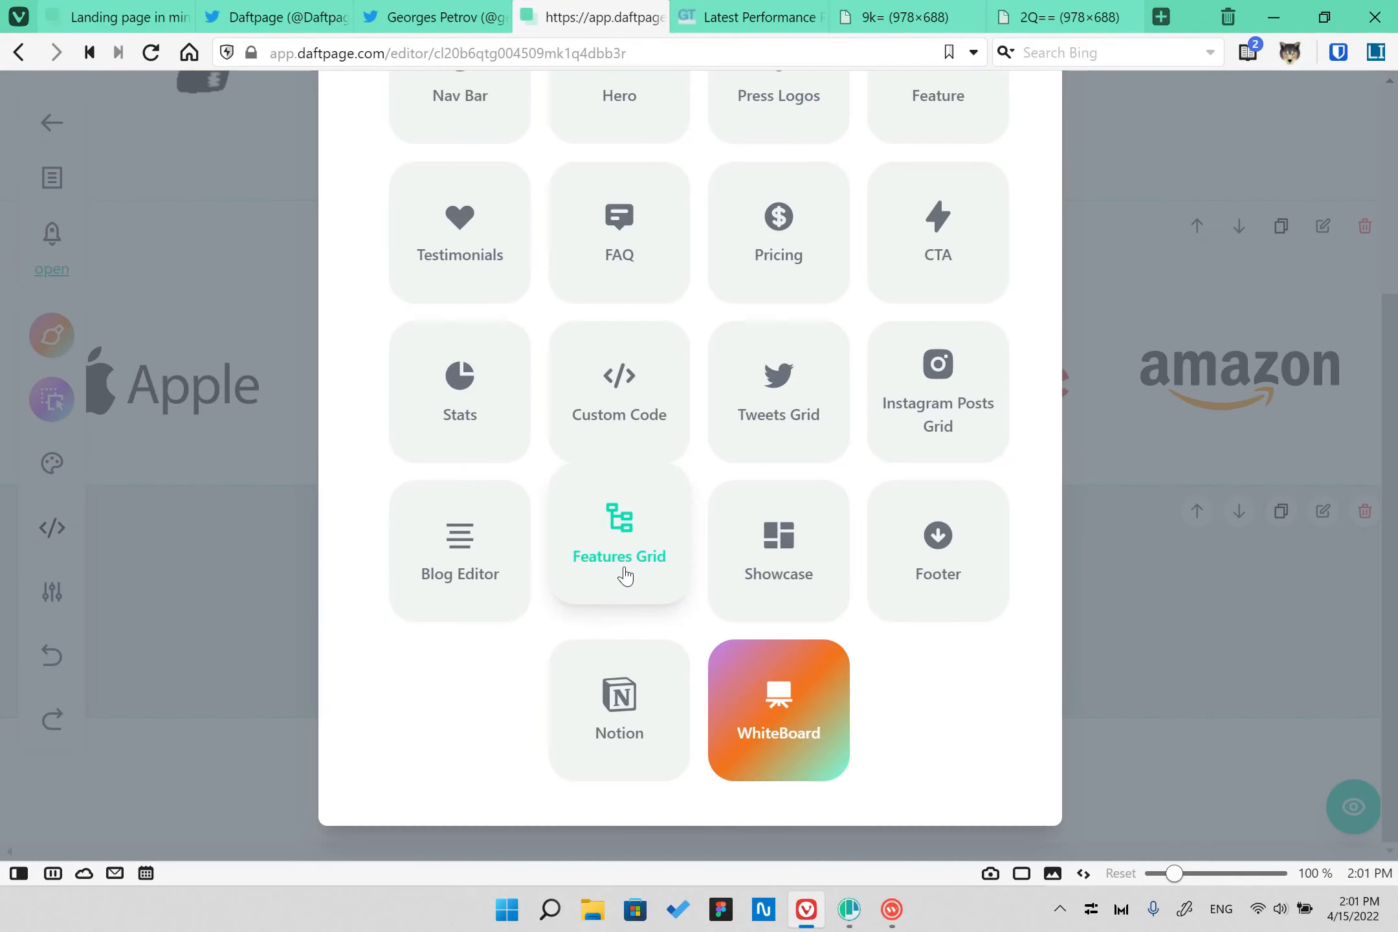
pyautogui.click(624, 574)
pyautogui.scroll(-4, 1094, 633)
pyautogui.scroll(2, 618, 571)
# - Replace the icon of Feature 1 in the Features Grid with aliens-fill.svg from the Remix Icon library
pyautogui.click(1326, 396)
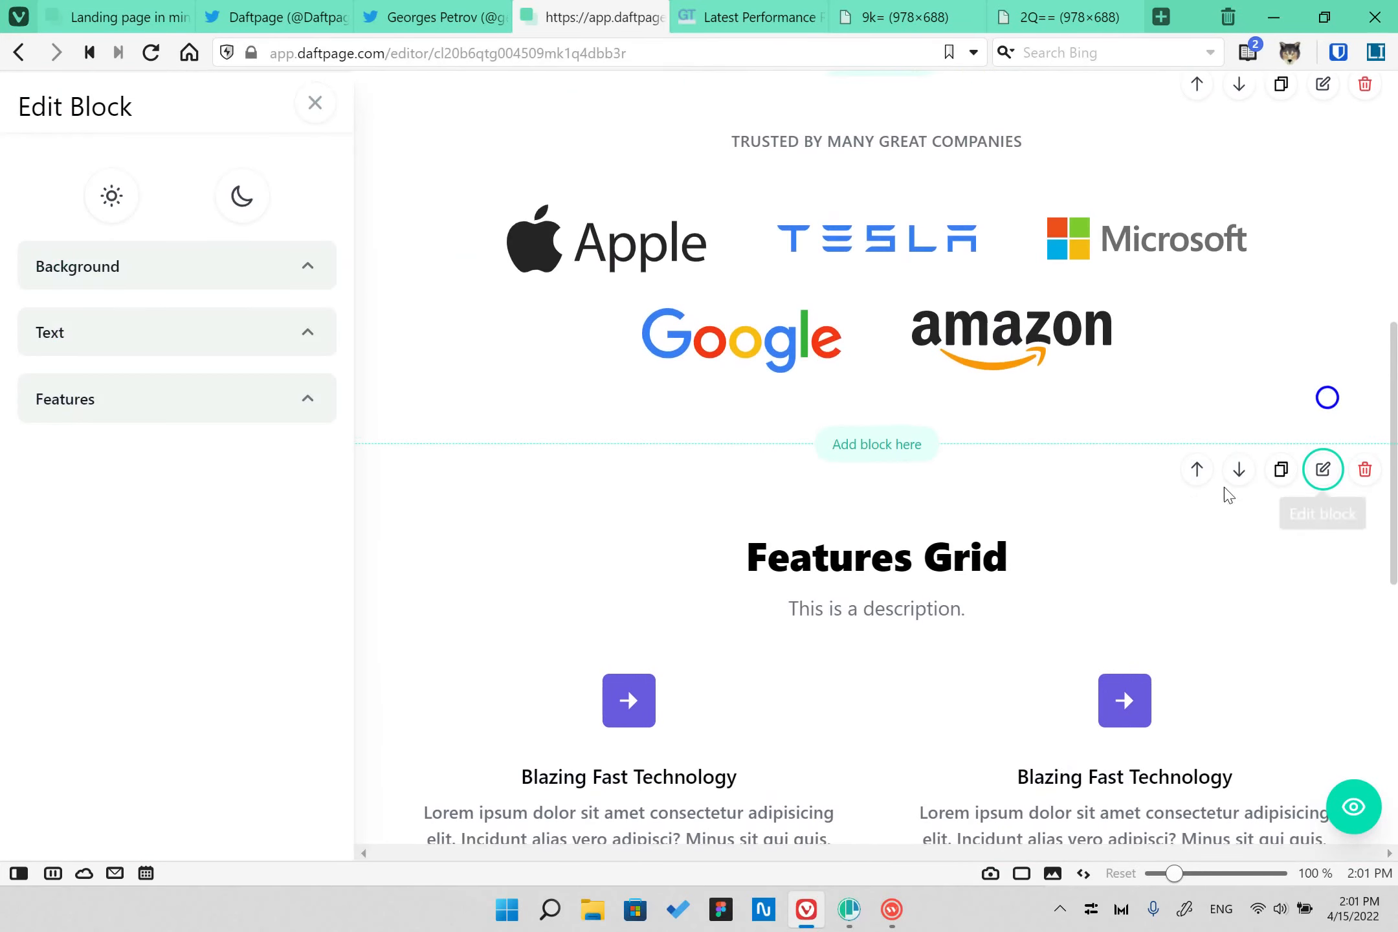
pyautogui.scroll(-5, 1023, 509)
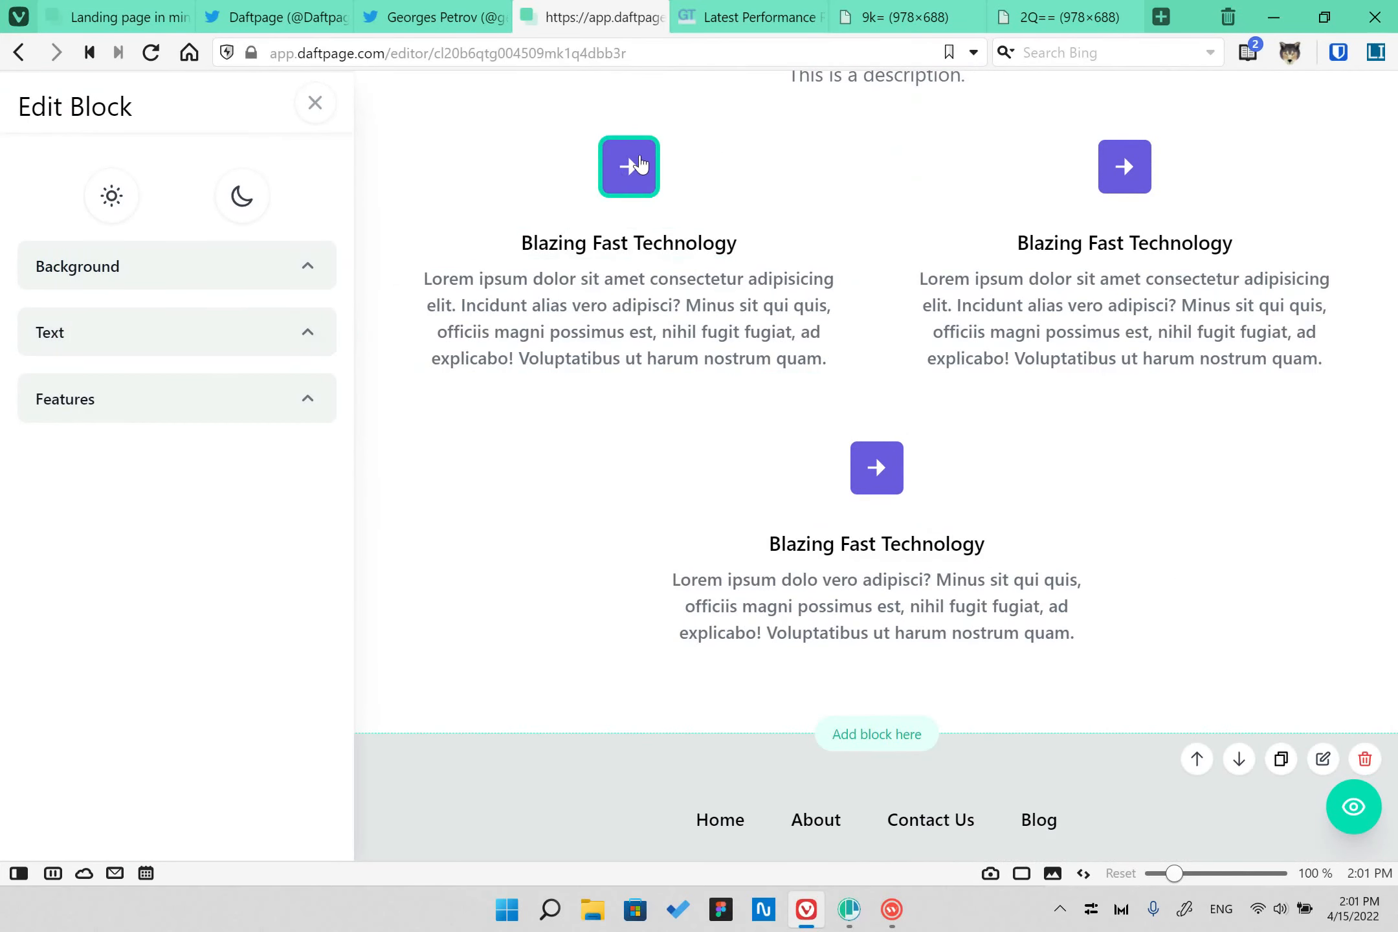
pyautogui.click(235, 414)
pyautogui.click(211, 569)
pyautogui.scroll(-5, 217, 580)
pyautogui.click(194, 259)
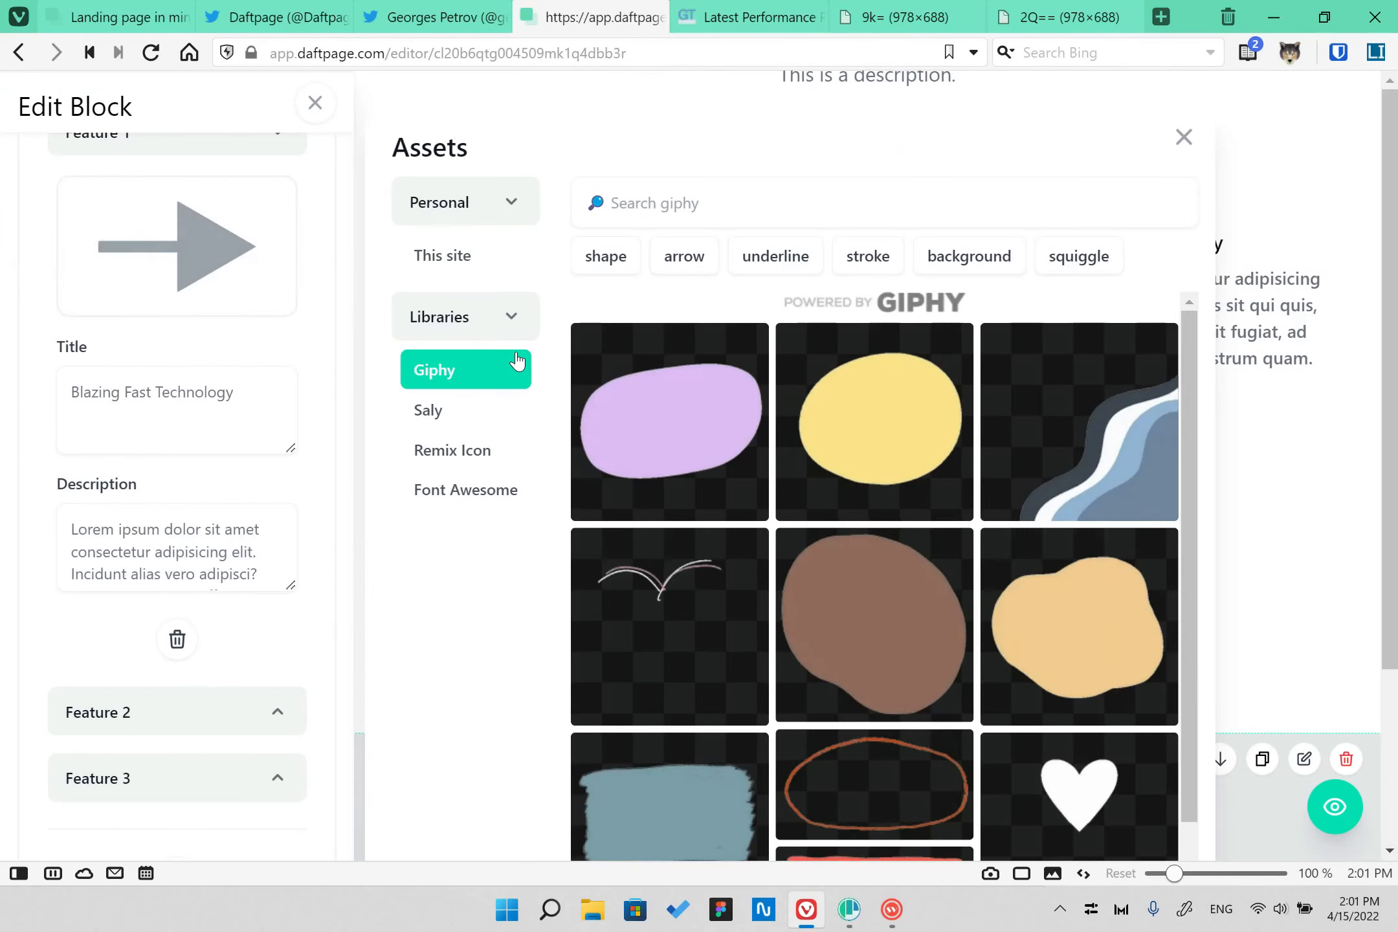
pyautogui.click(511, 415)
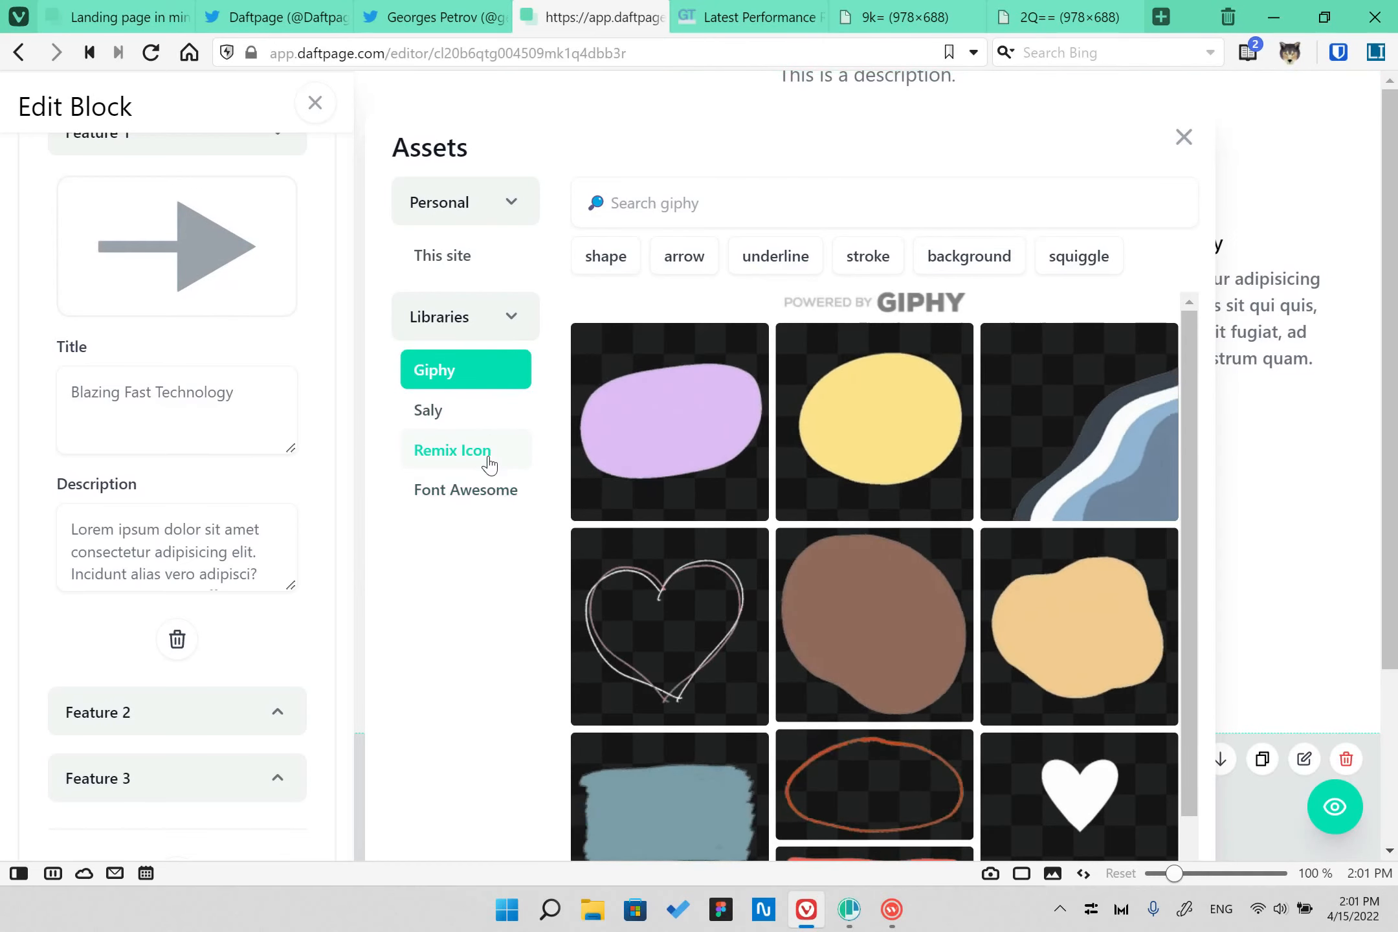
pyautogui.click(490, 454)
pyautogui.scroll(-5, 811, 565)
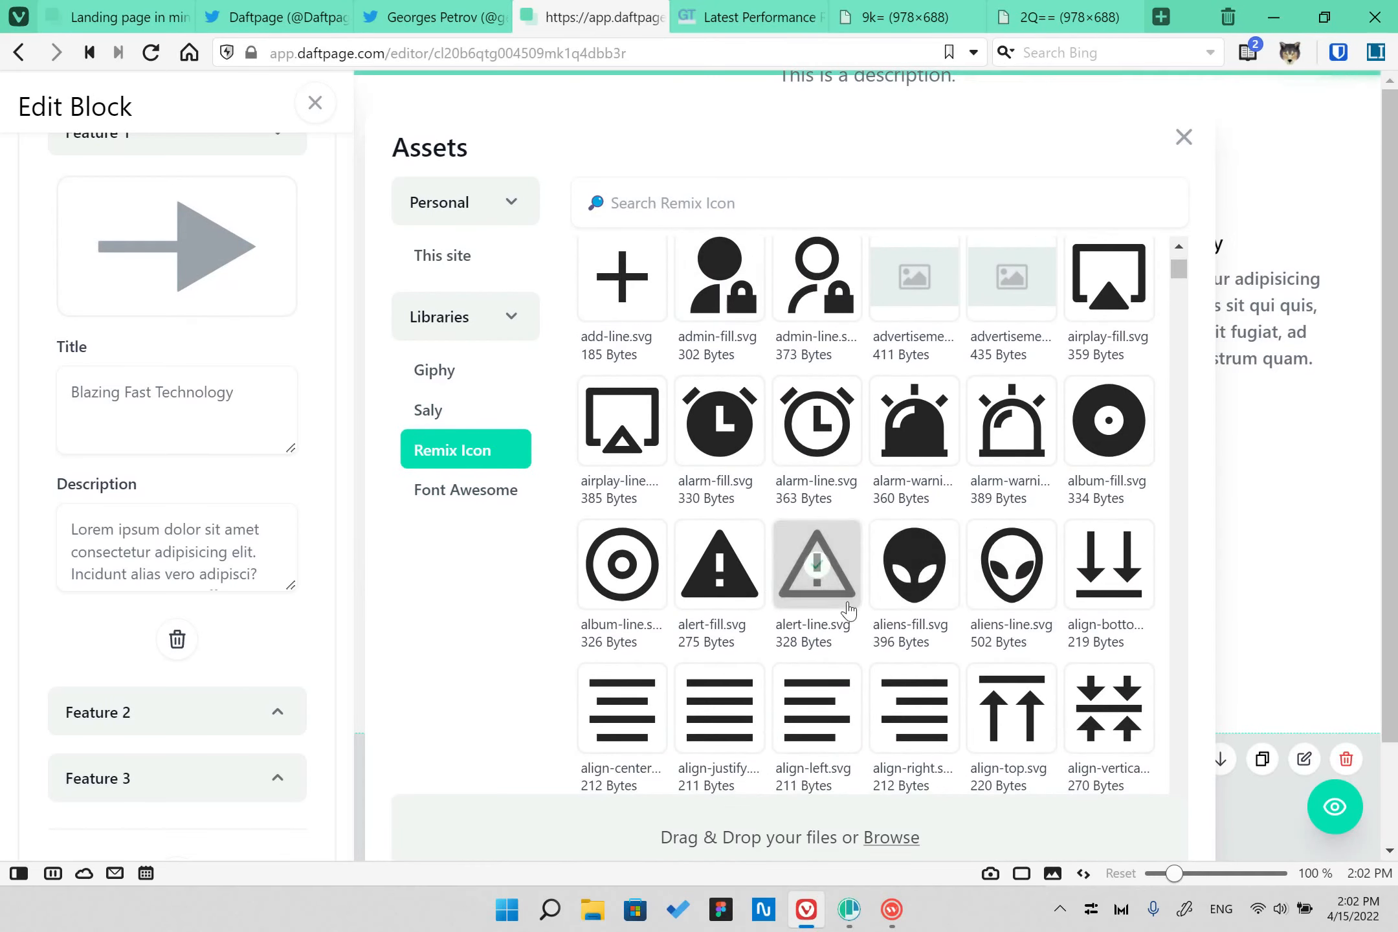
pyautogui.click(900, 570)
pyautogui.click(1184, 138)
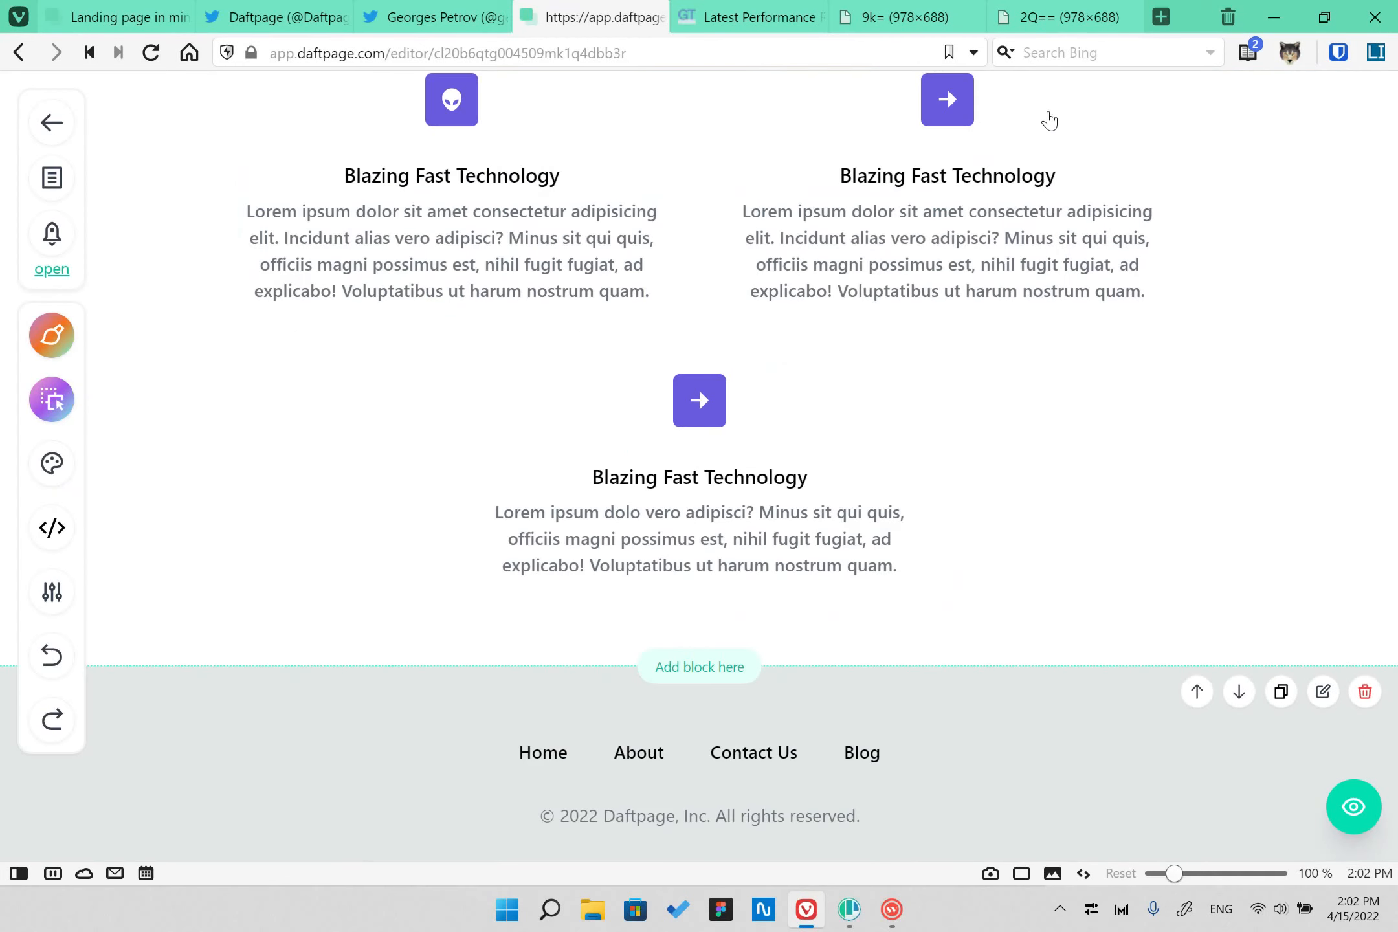
# - Publish the site with the changed Home page
pyautogui.scroll(5, 983, 466)
pyautogui.click(52, 180)
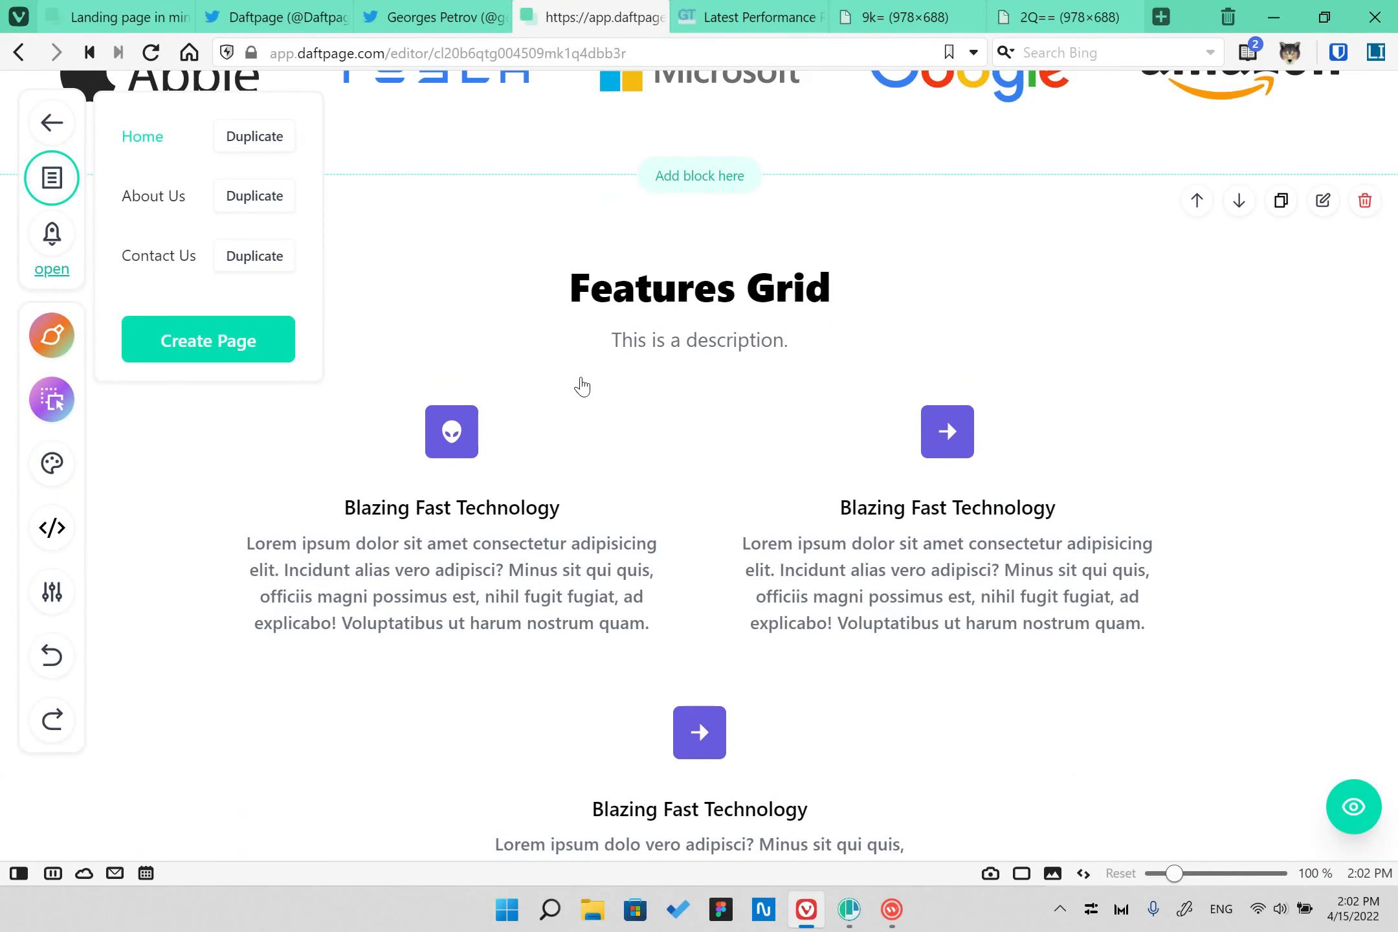
pyautogui.click(52, 234)
# - Add a Tweets Grid block between the Features Grid and the footer
pyautogui.scroll(-8, 674, 343)
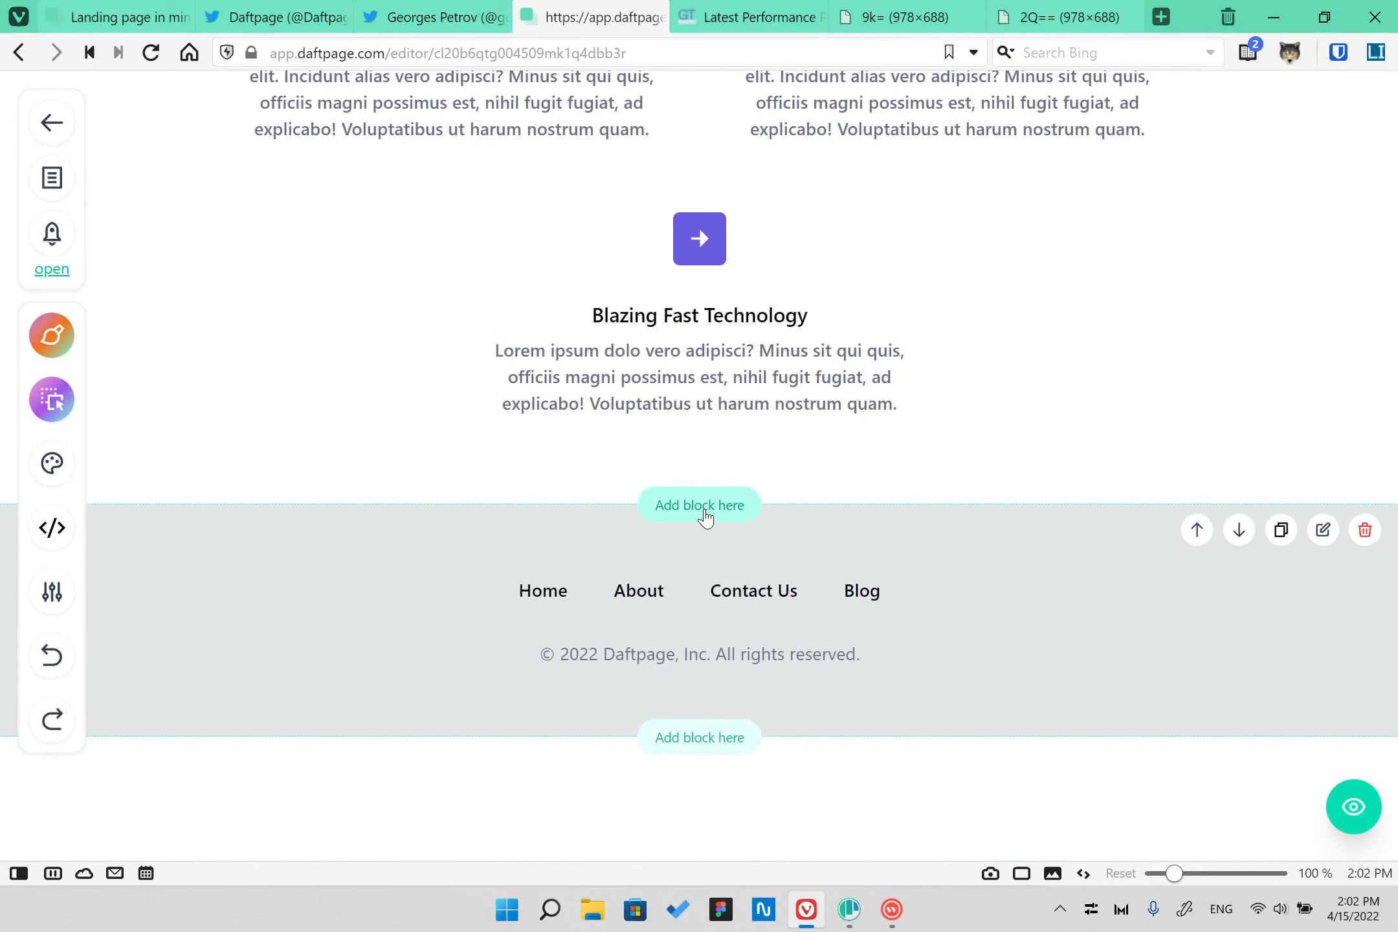
pyautogui.click(706, 518)
pyautogui.scroll(-3, 712, 524)
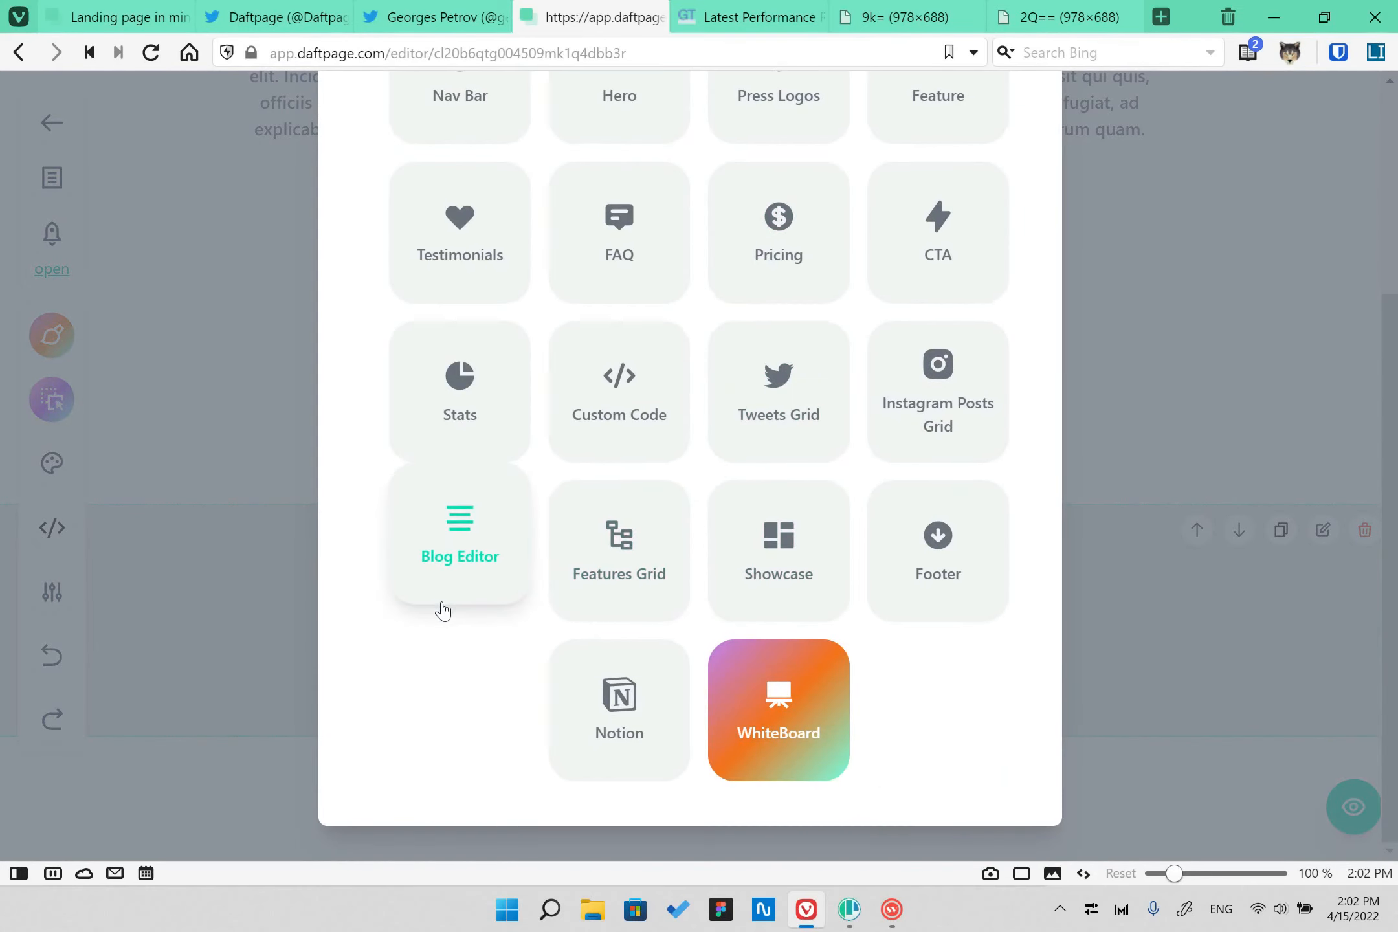
pyautogui.click(789, 393)
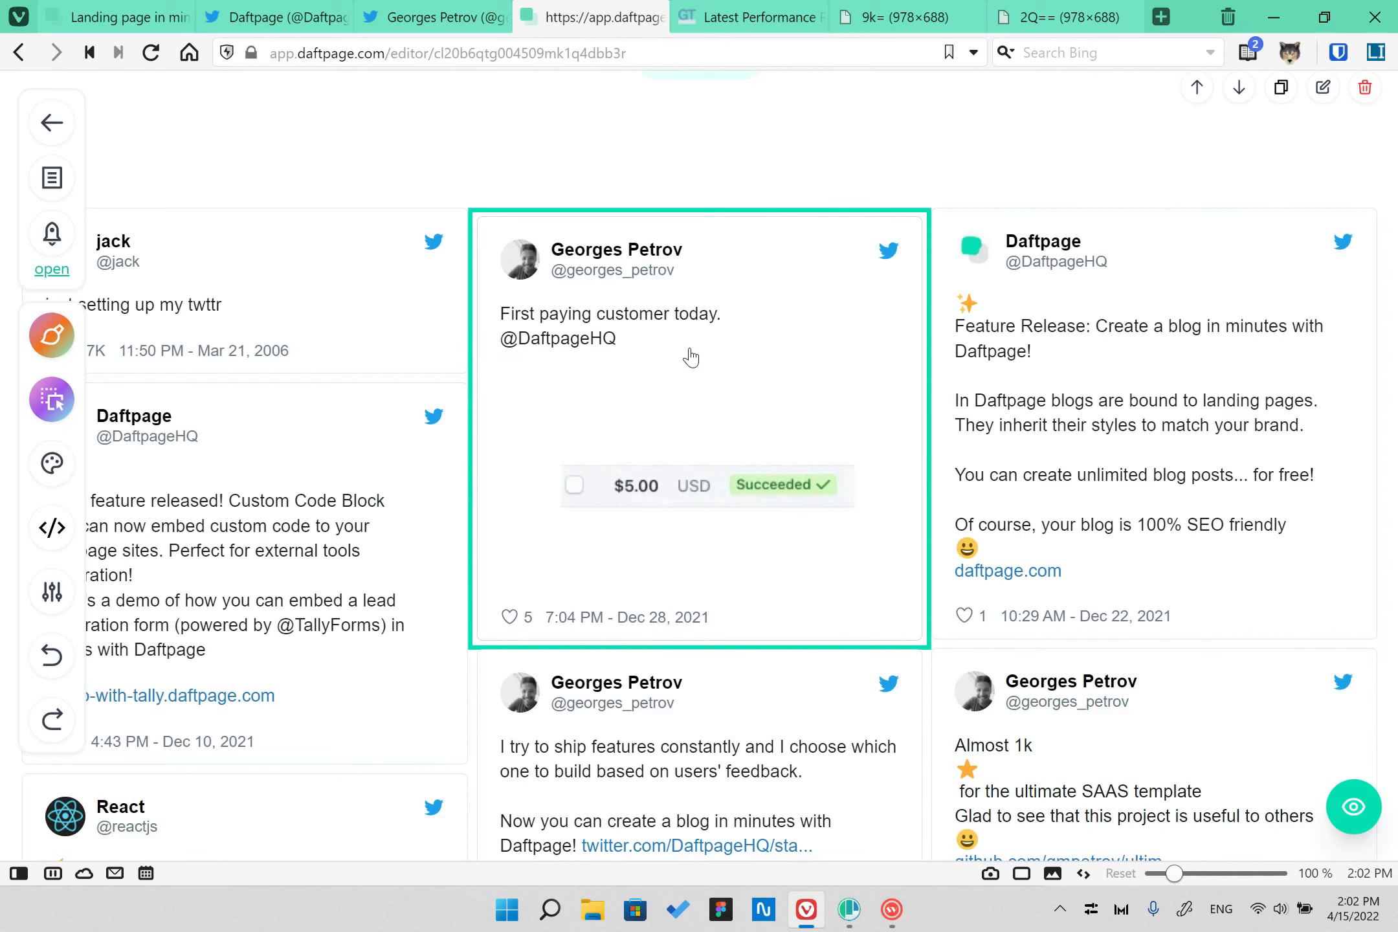
pyautogui.scroll(1, 732, 367)
# - Examine the tweet ID entries in the Tweets Grid block's settings and the tweets arranged in the grid
pyautogui.click(1324, 164)
pyautogui.click(101, 396)
pyautogui.scroll(-6, 205, 478)
pyautogui.scroll(6, 168, 583)
pyautogui.click(156, 490)
pyautogui.click(115, 493)
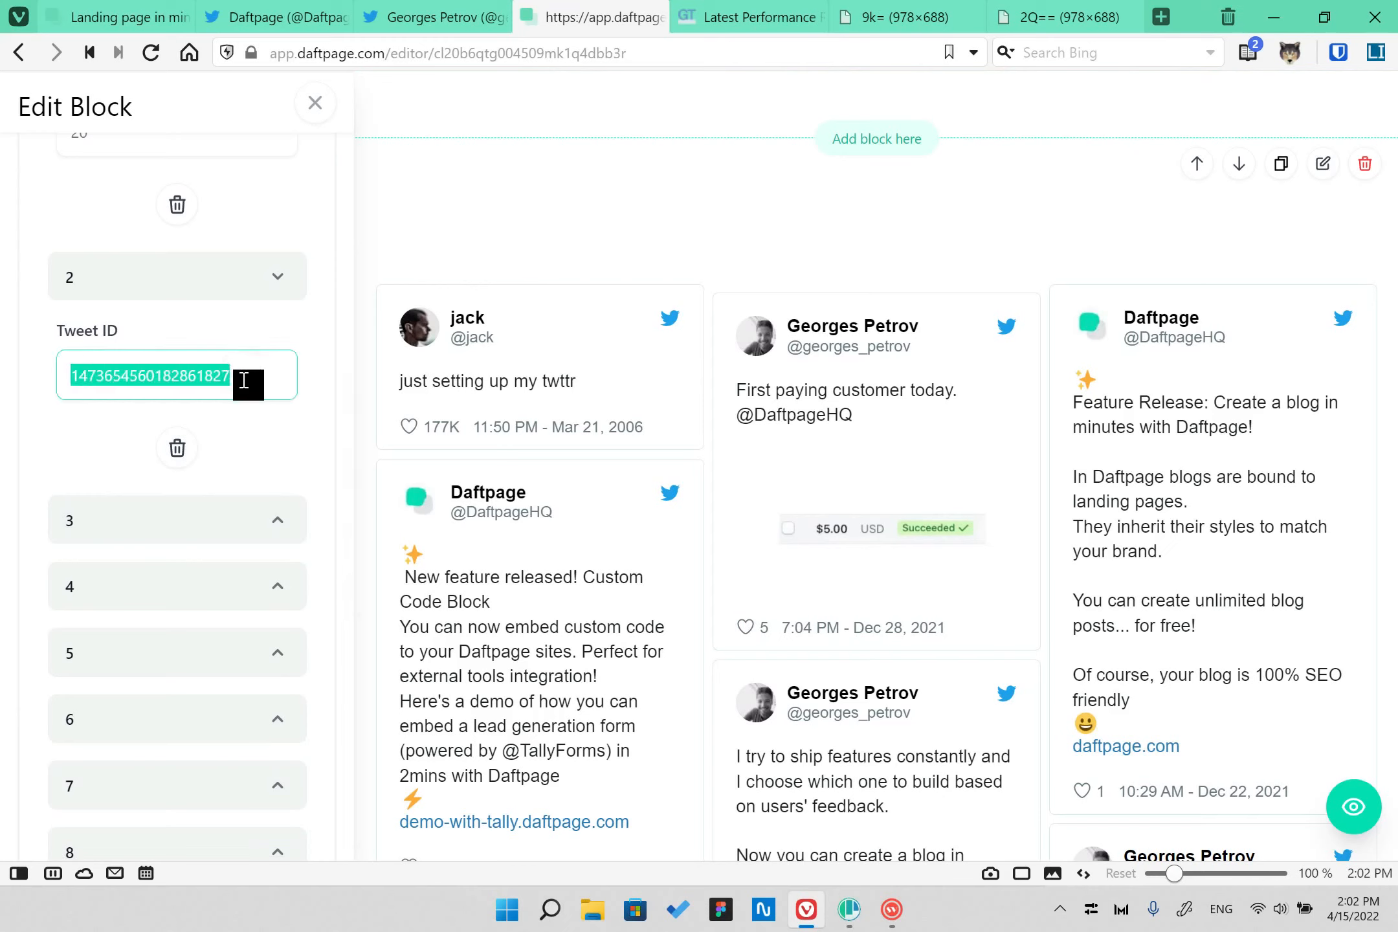
pyautogui.click(234, 511)
pyautogui.scroll(-4, 162, 389)
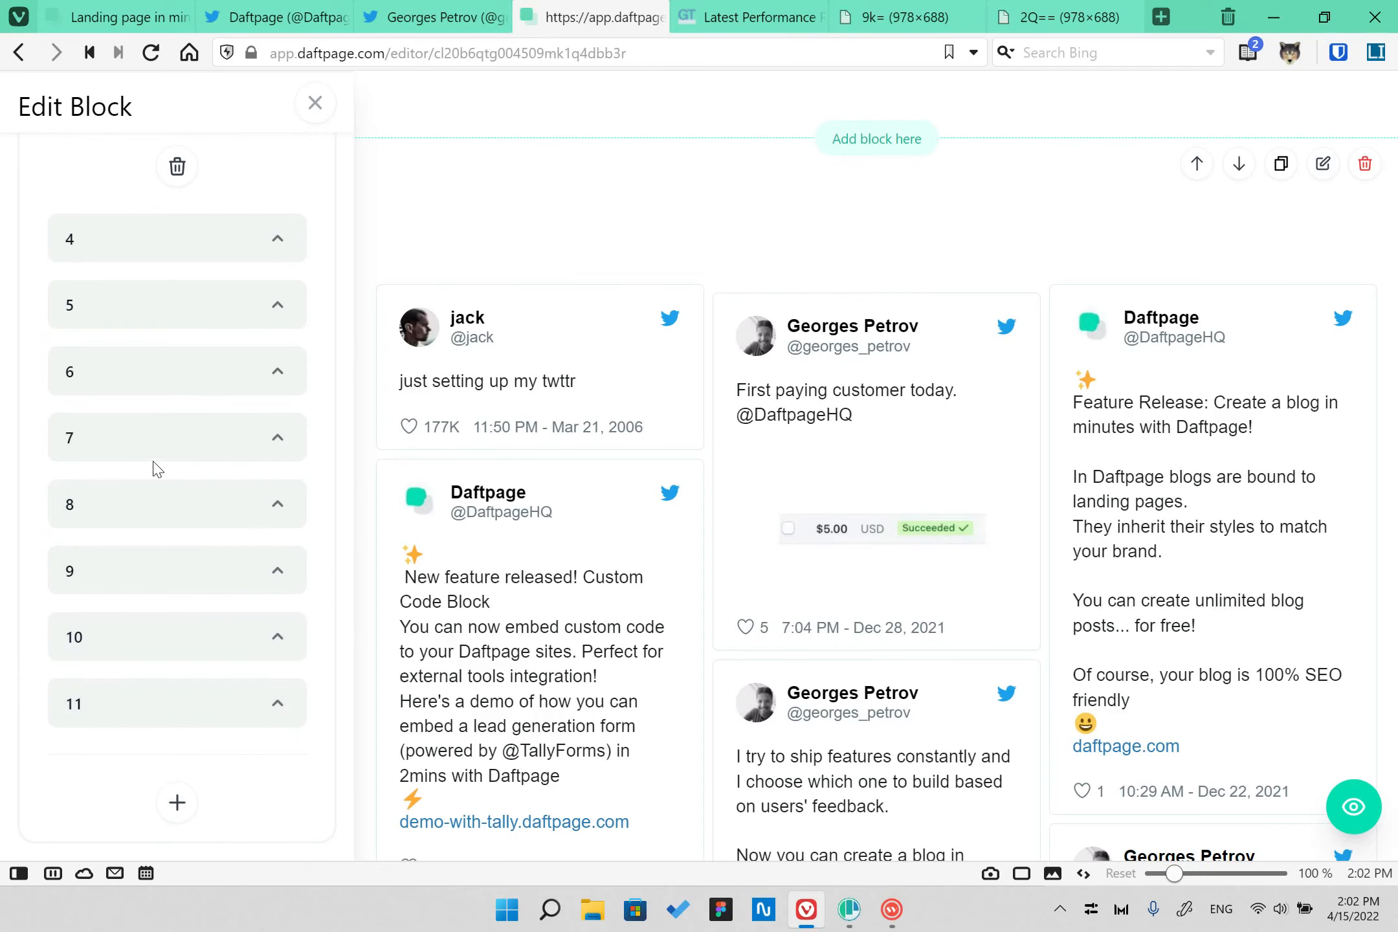
pyautogui.click(1013, 415)
pyautogui.scroll(3, 935, 618)
pyautogui.click(316, 102)
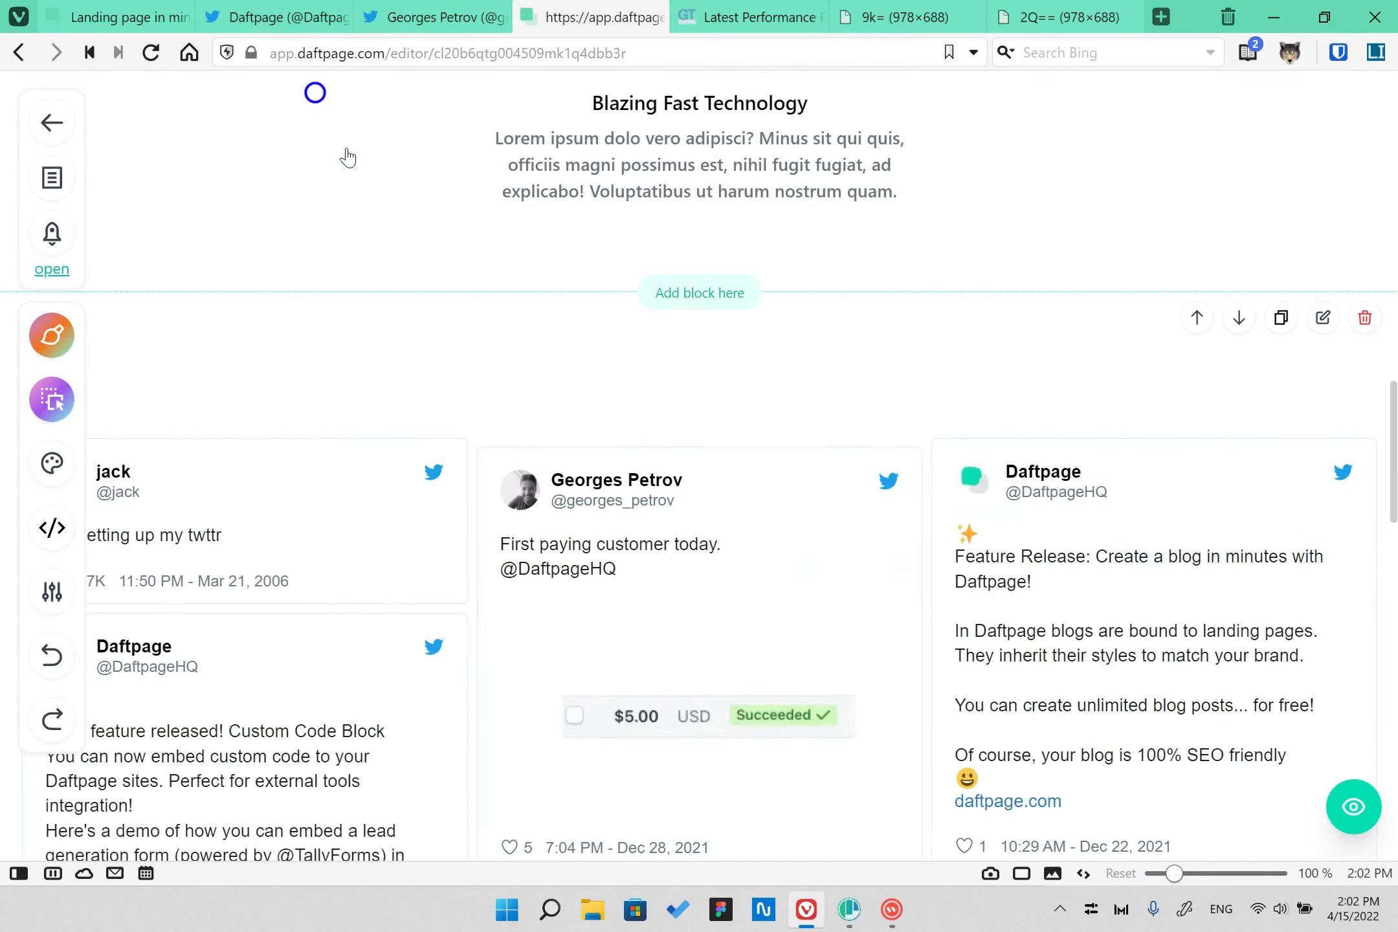
pyautogui.scroll(-4, 963, 482)
pyautogui.scroll(-5, 971, 389)
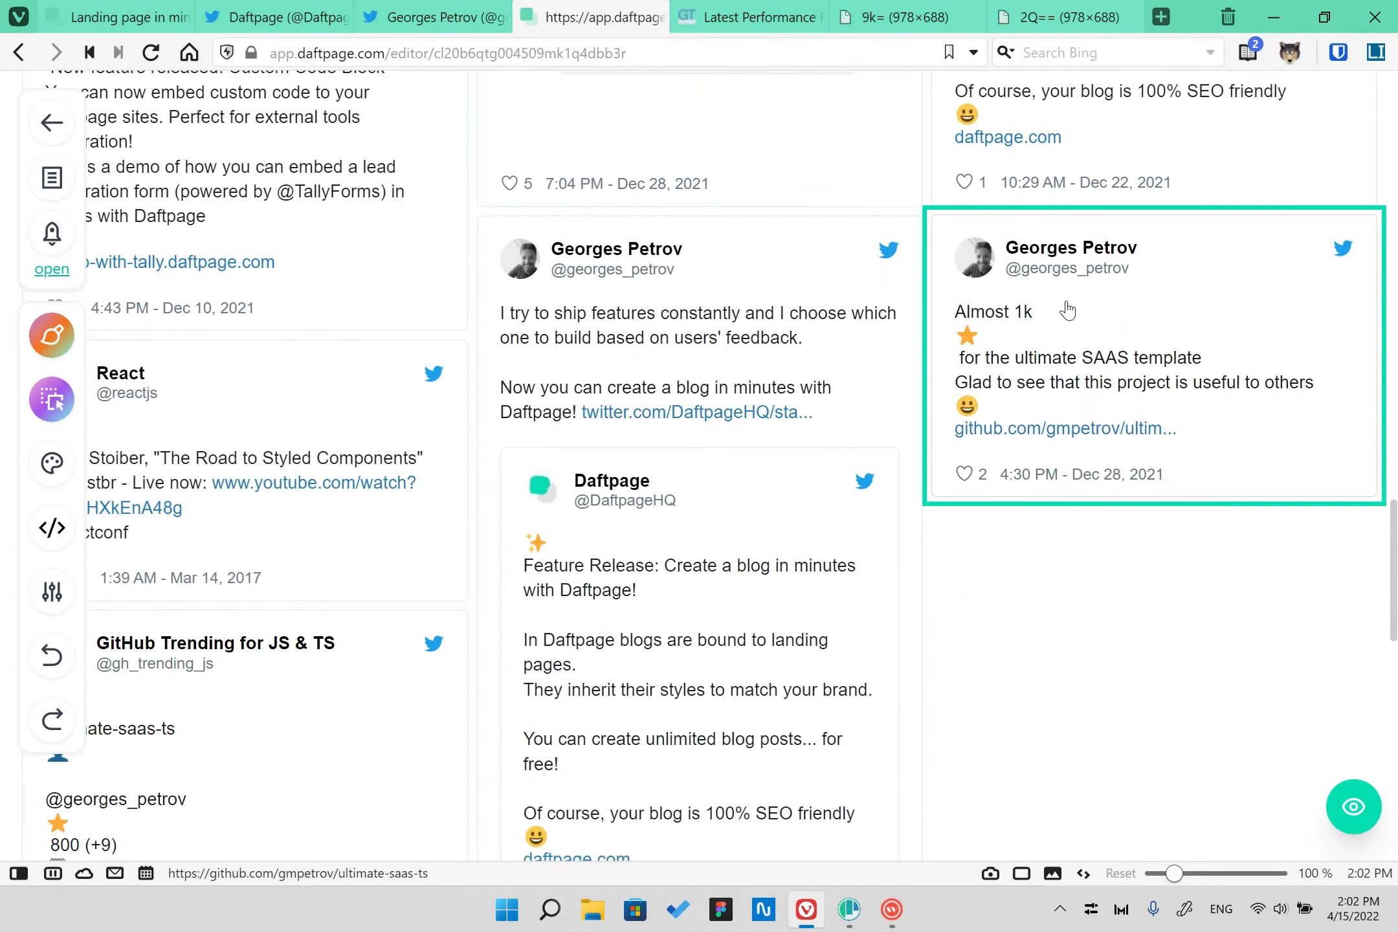
pyautogui.scroll(10, 827, 586)
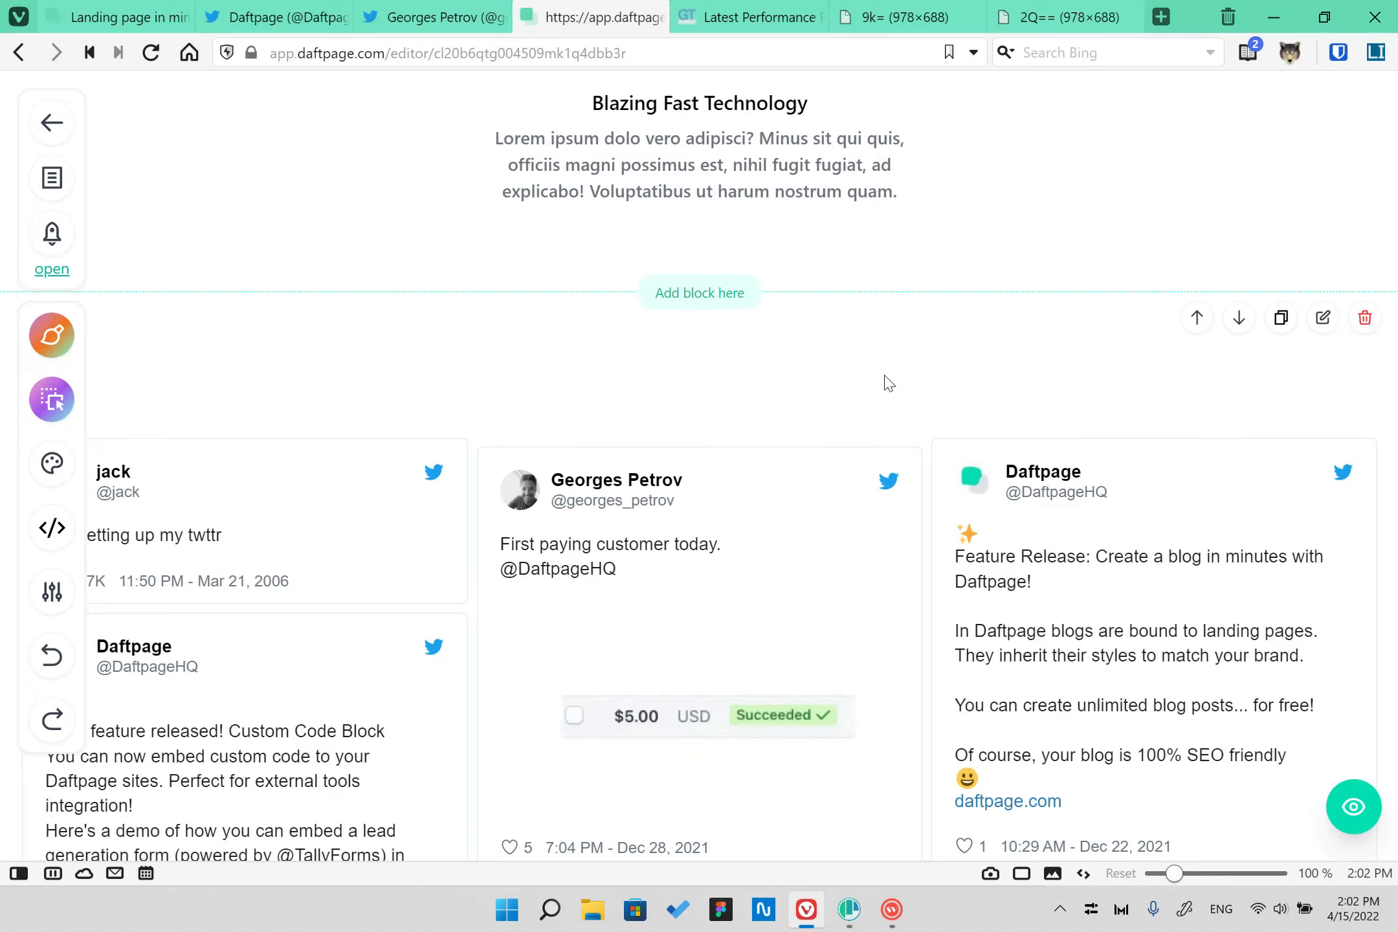
# - Add a Pricing block between the Tweets Grid and the footer
pyautogui.scroll(-20, 887, 389)
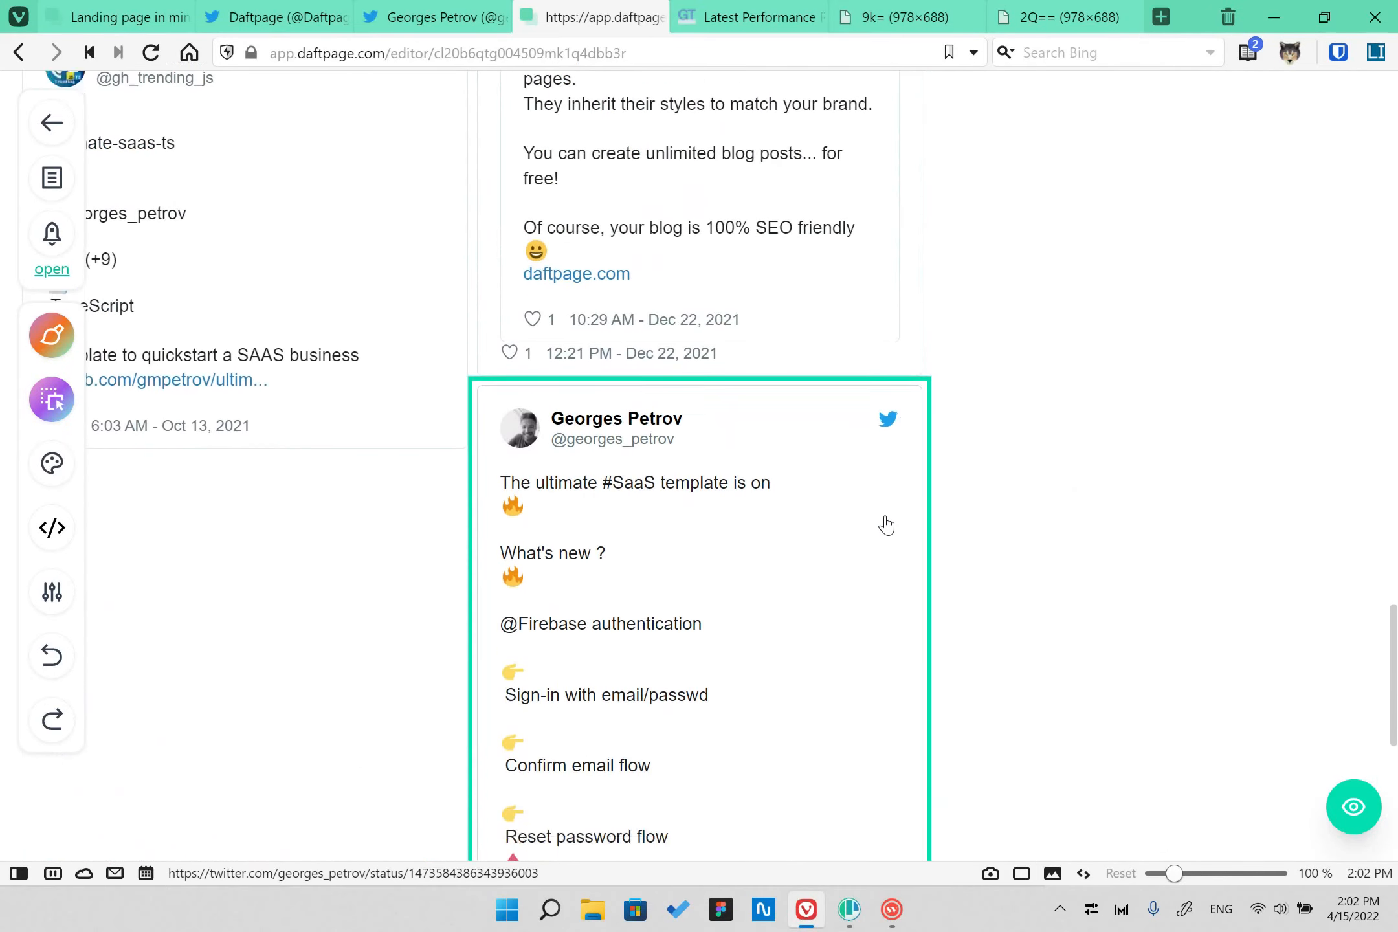
pyautogui.scroll(-8, 887, 525)
pyautogui.click(696, 602)
pyautogui.click(787, 226)
pyautogui.scroll(-5, 799, 458)
pyautogui.scroll(10, 602, 271)
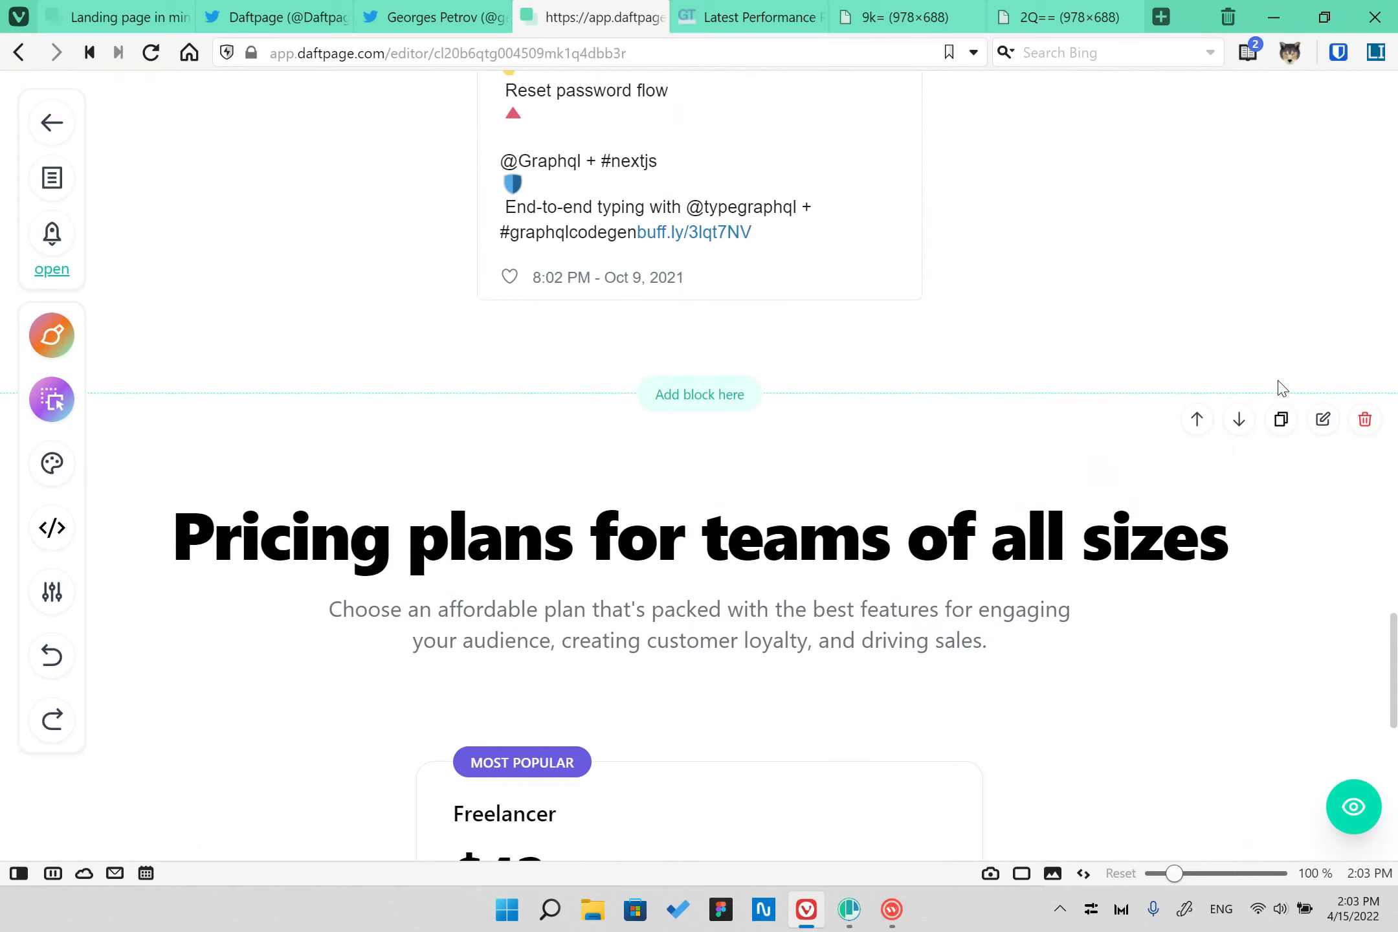
# - Add a second plan to the Pricing block and expand its settings
pyautogui.click(1323, 419)
pyautogui.click(215, 396)
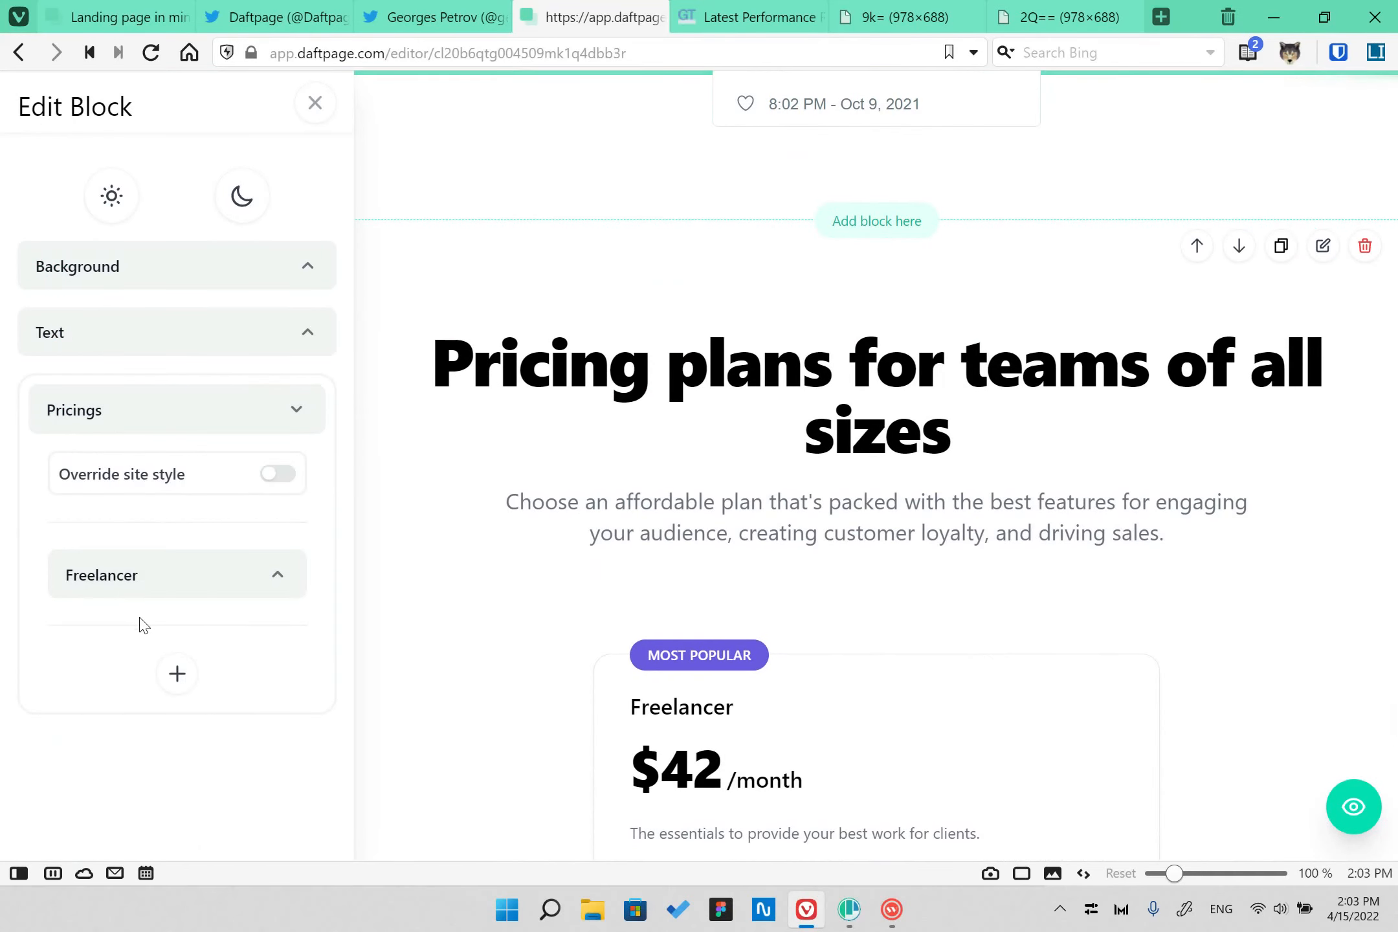
pyautogui.click(176, 673)
pyautogui.click(253, 650)
# - Name the second pricing plan MegaCool Plan and set its price to $142
pyautogui.scroll(-5, 271, 674)
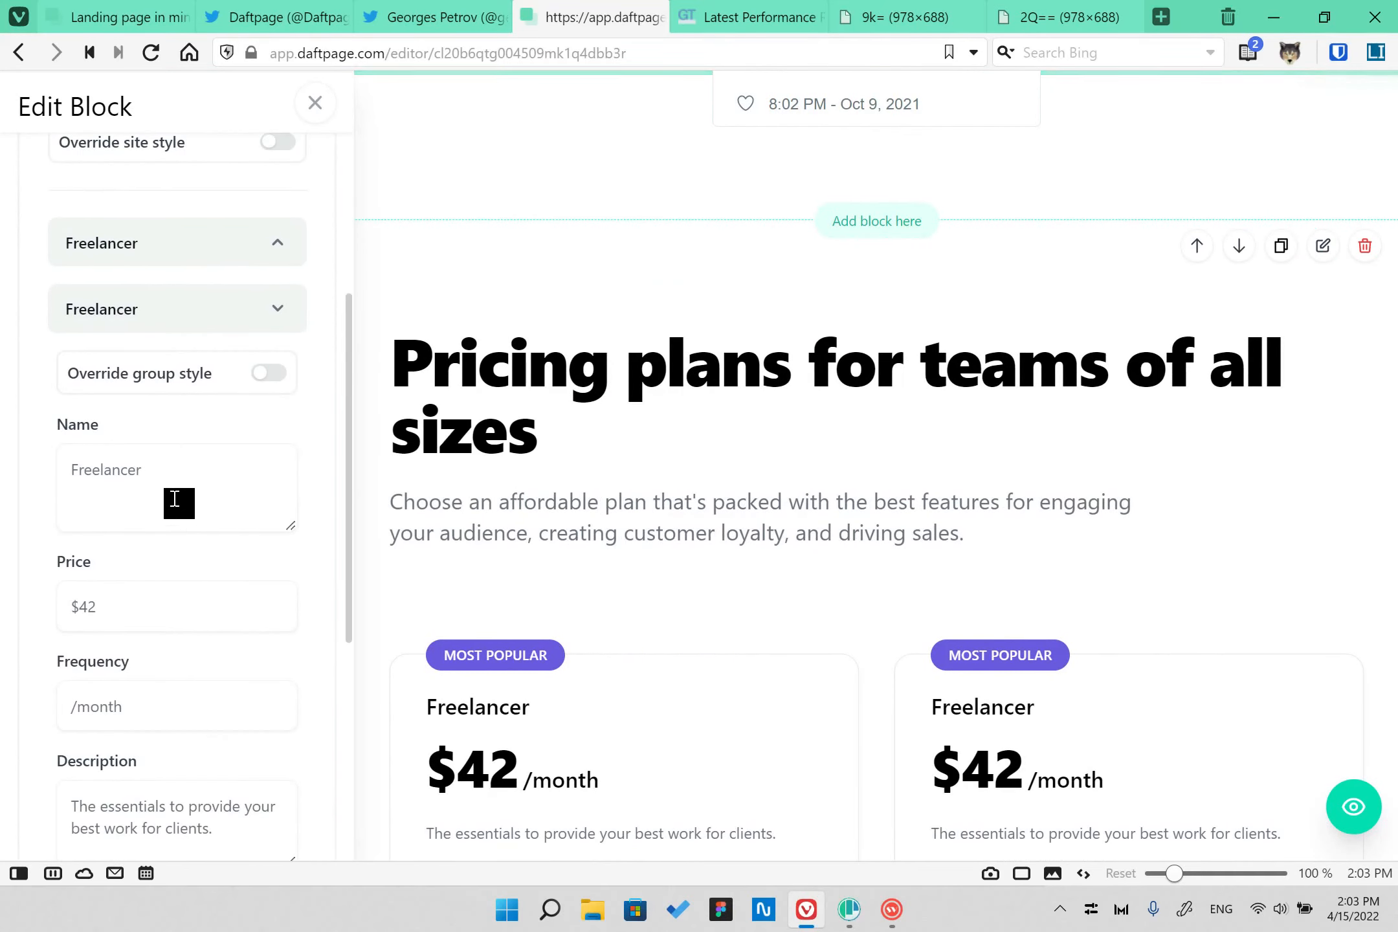
pyautogui.write('Co')
pyautogui.press('BackSpace')
pyautogui.press('BackSpace')
pyautogui.write('Mega')
pyautogui.scroll(-6, 172, 464)
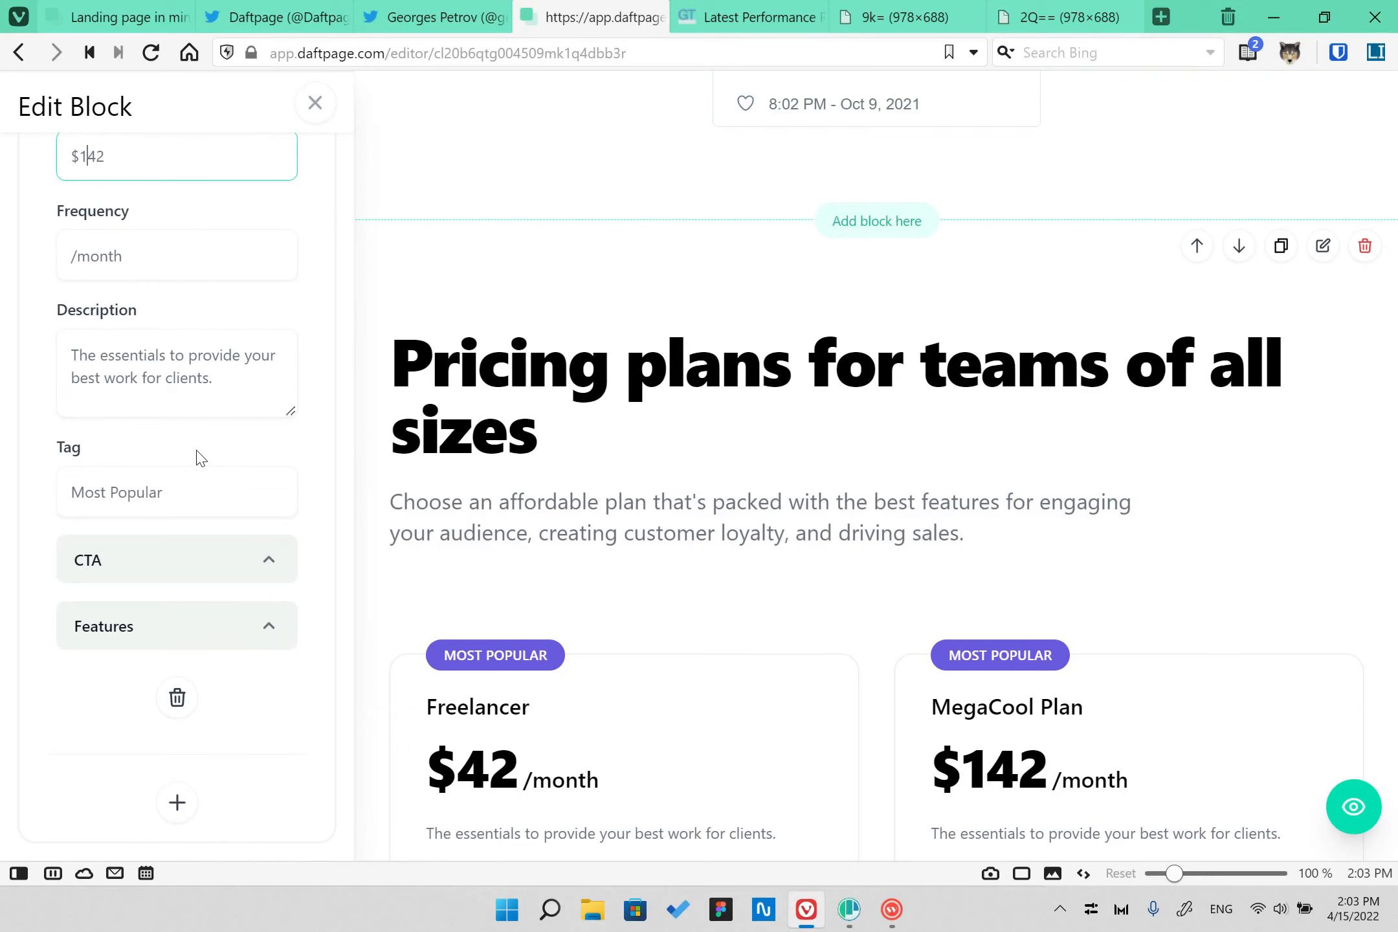
pyautogui.moveTo(211, 390); pyautogui.dragTo(22, 350)
# - Add two more features to the MegaCool Plan's feature list and finish editing the block
pyautogui.click(197, 624)
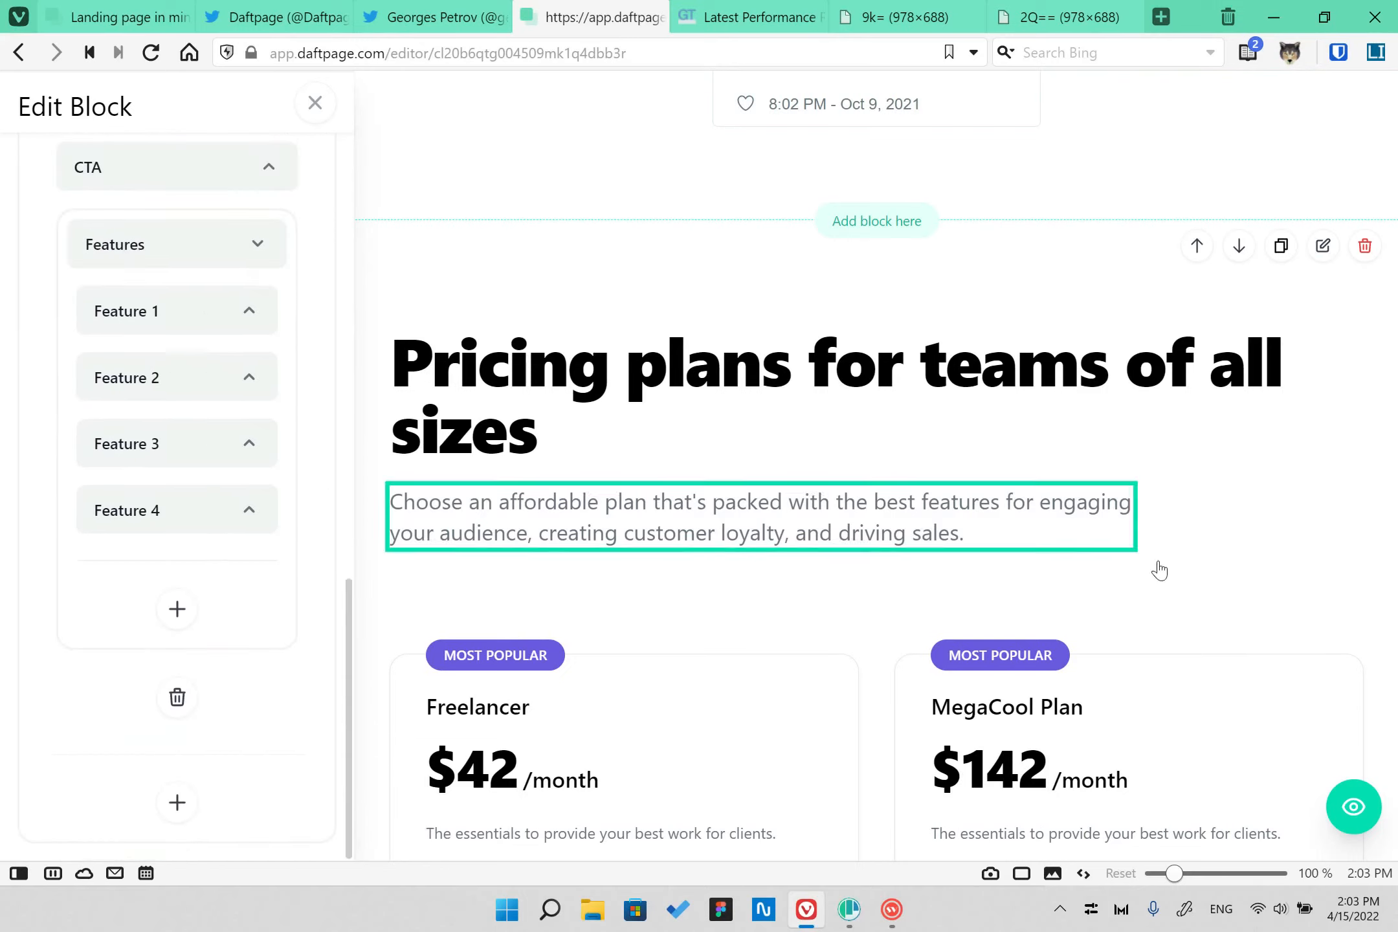
pyautogui.scroll(-5, 549, 457)
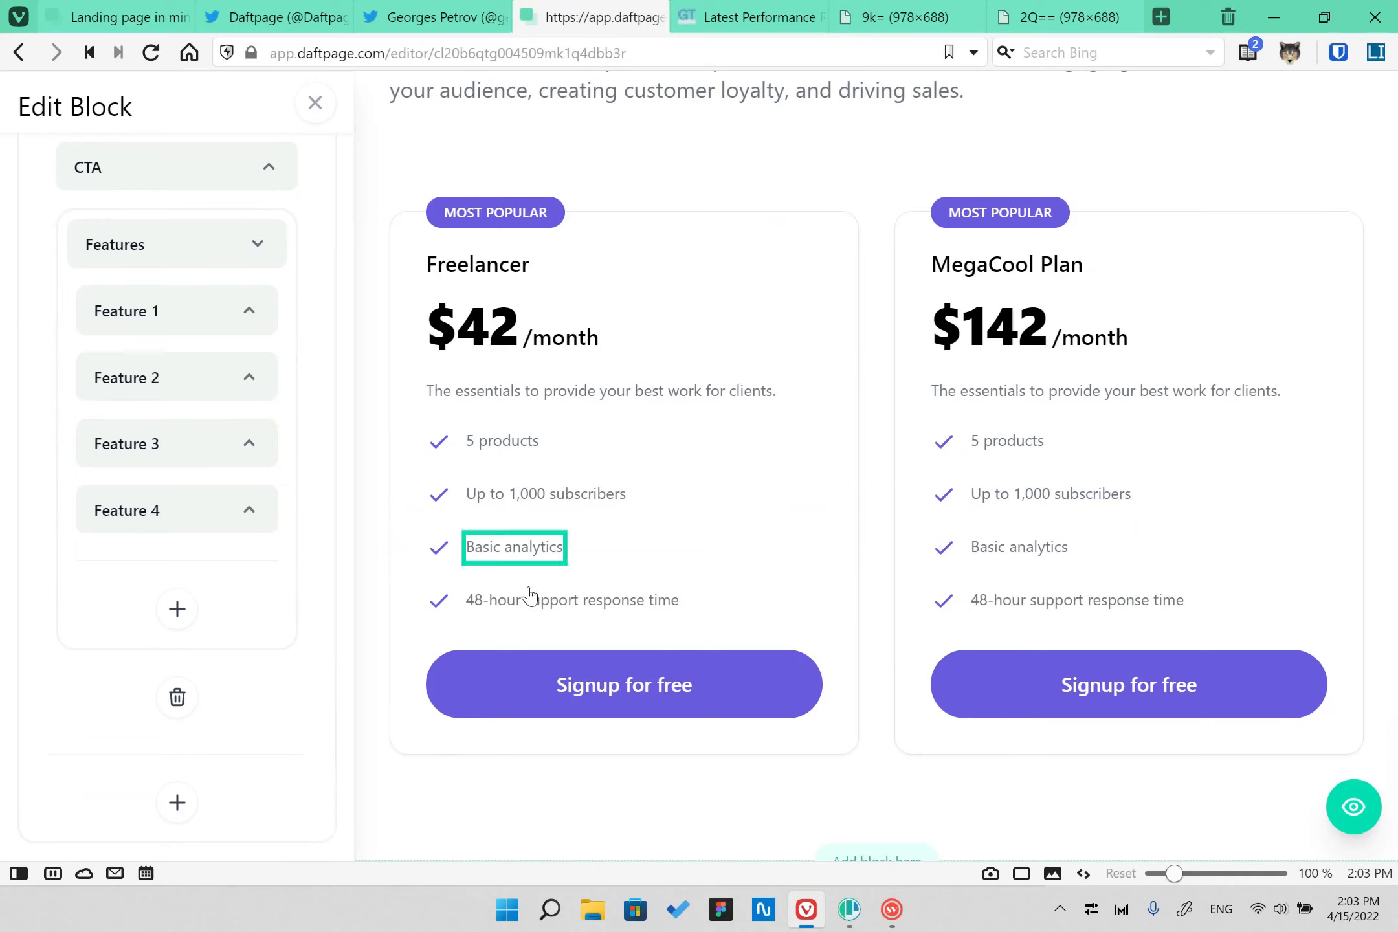
pyautogui.click(179, 610)
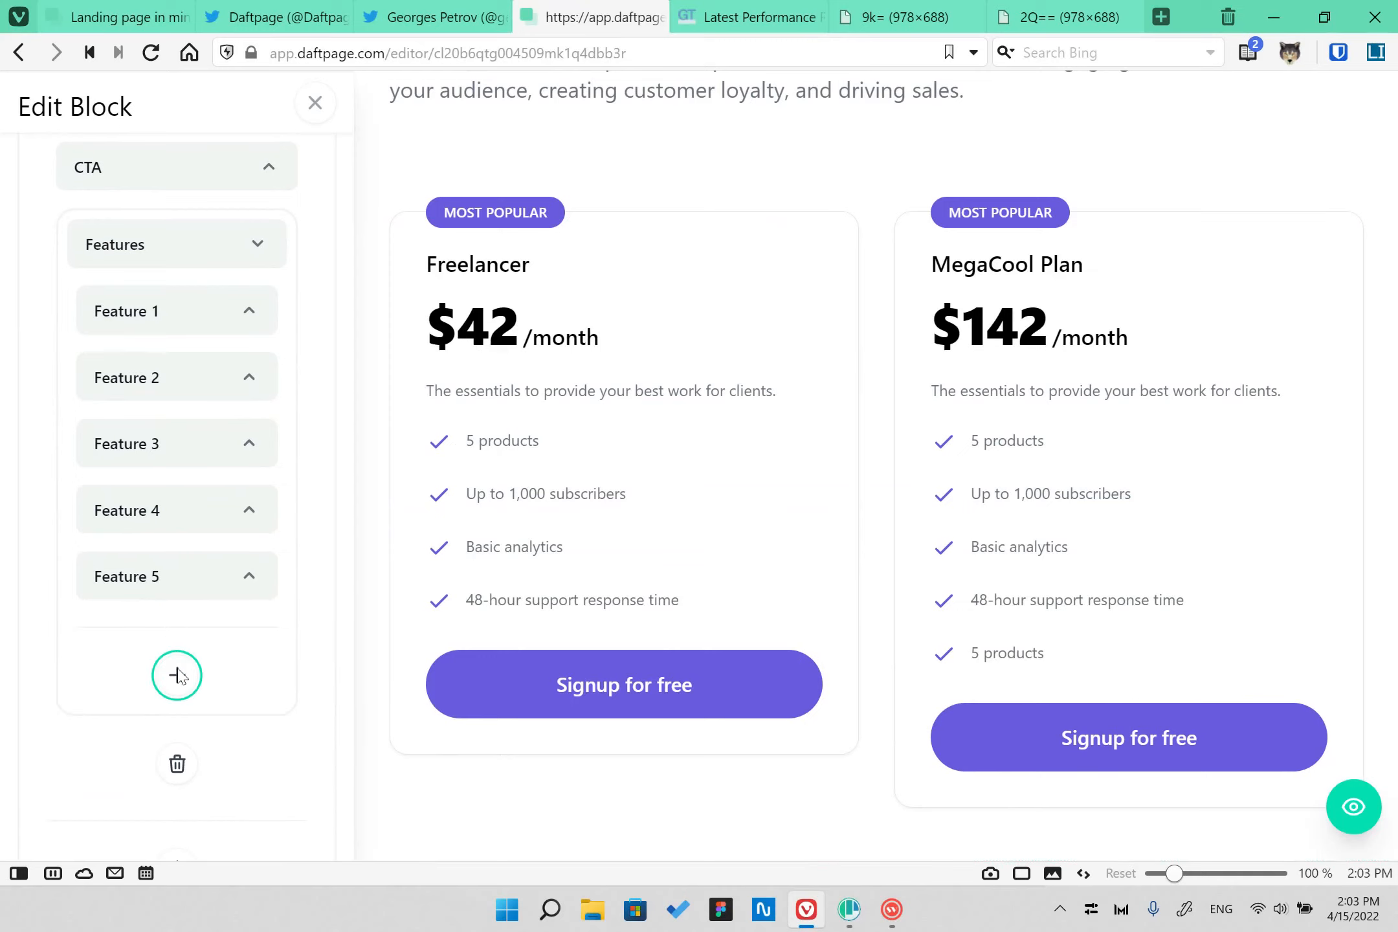
pyautogui.click(178, 674)
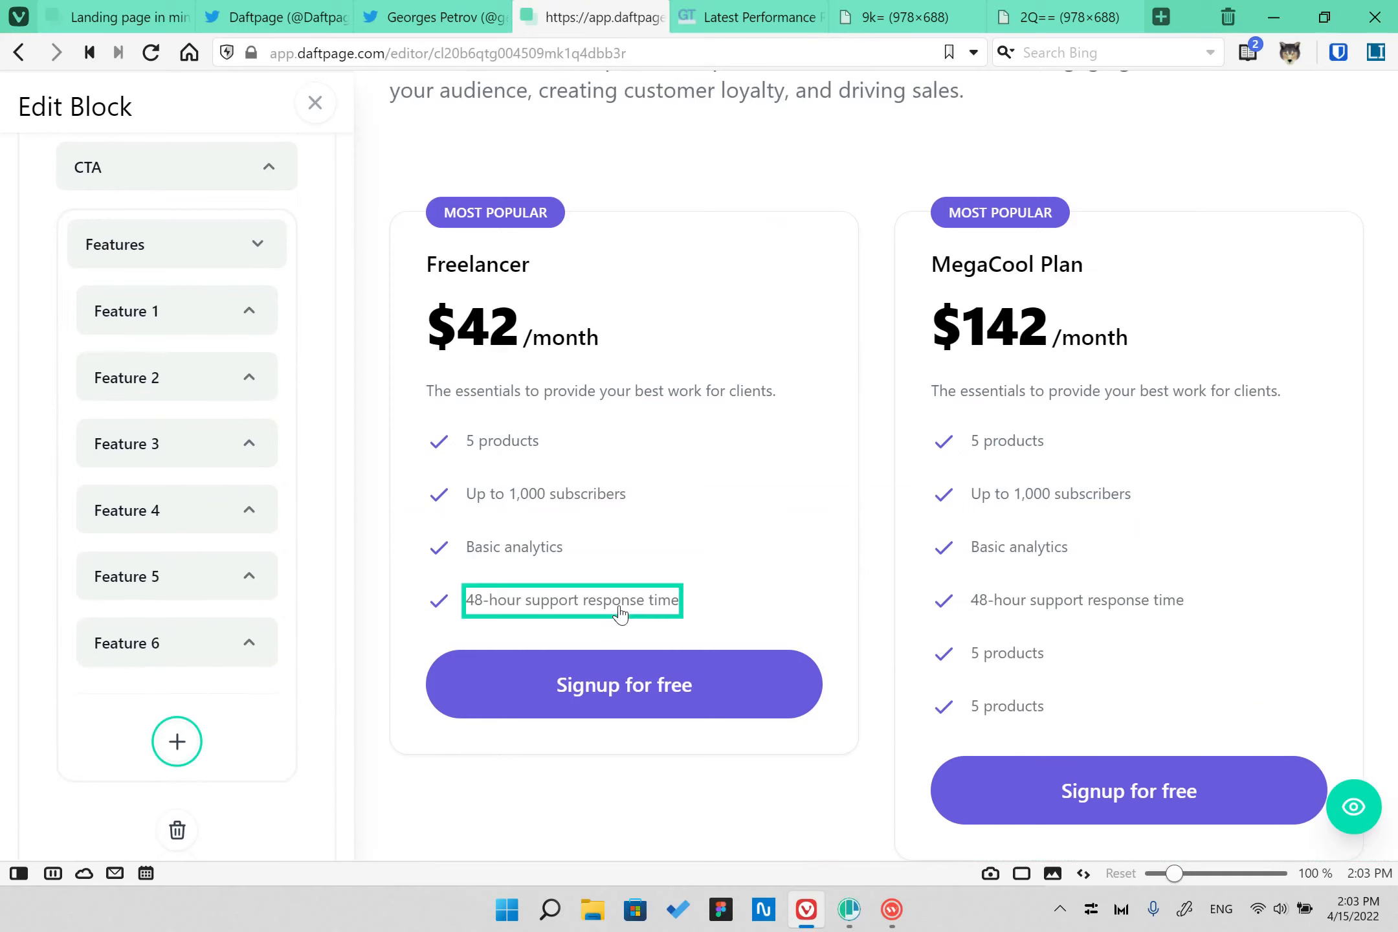
pyautogui.click(313, 103)
pyautogui.scroll(-3, 1014, 777)
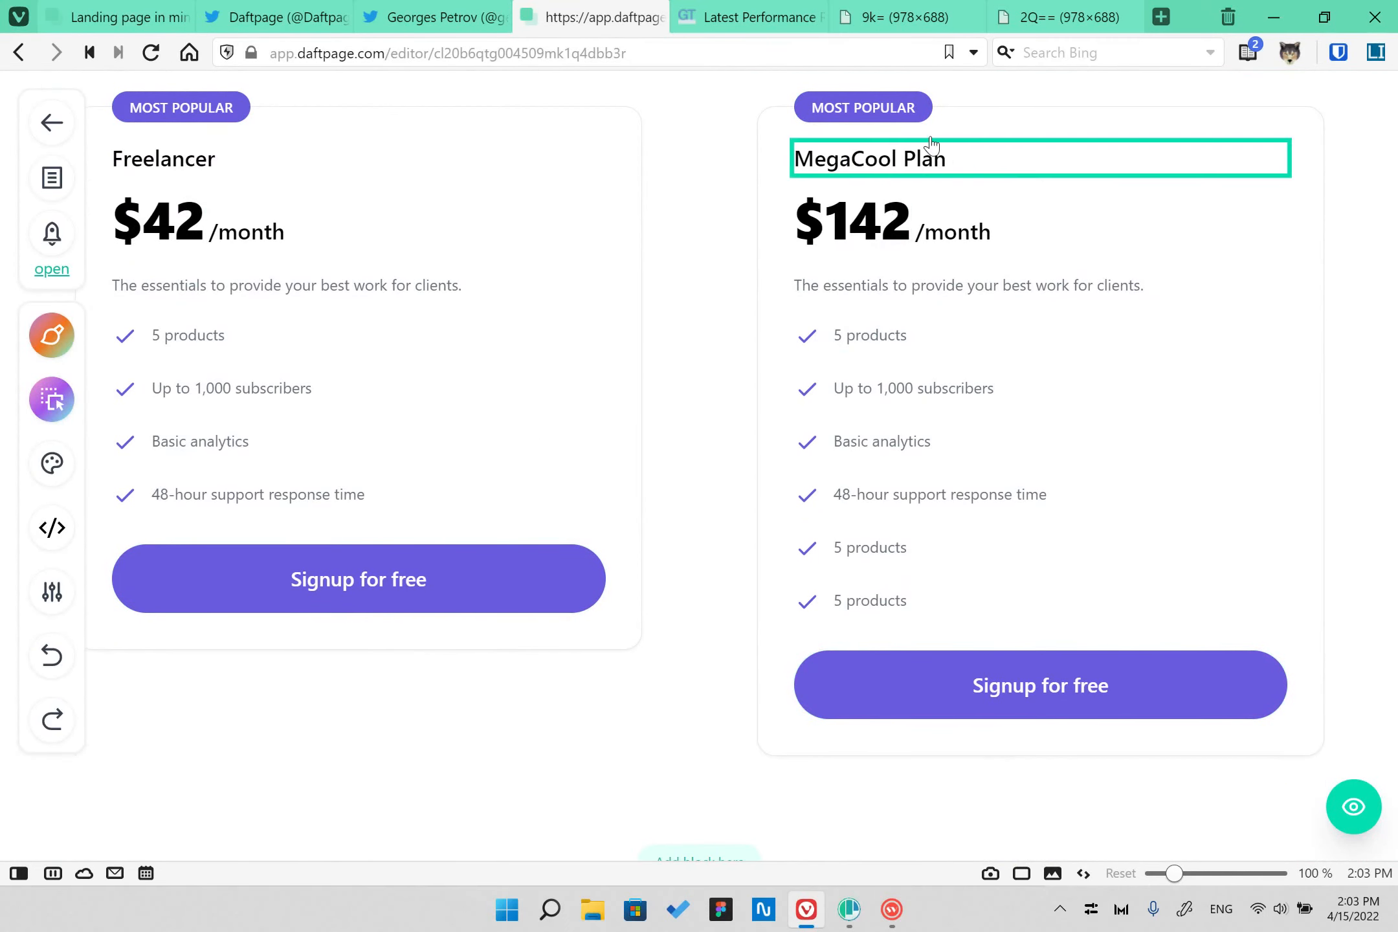
# - Try overriding the group style of the MegaCool Plan, and switch the override off again
pyautogui.scroll(5, 1264, 391)
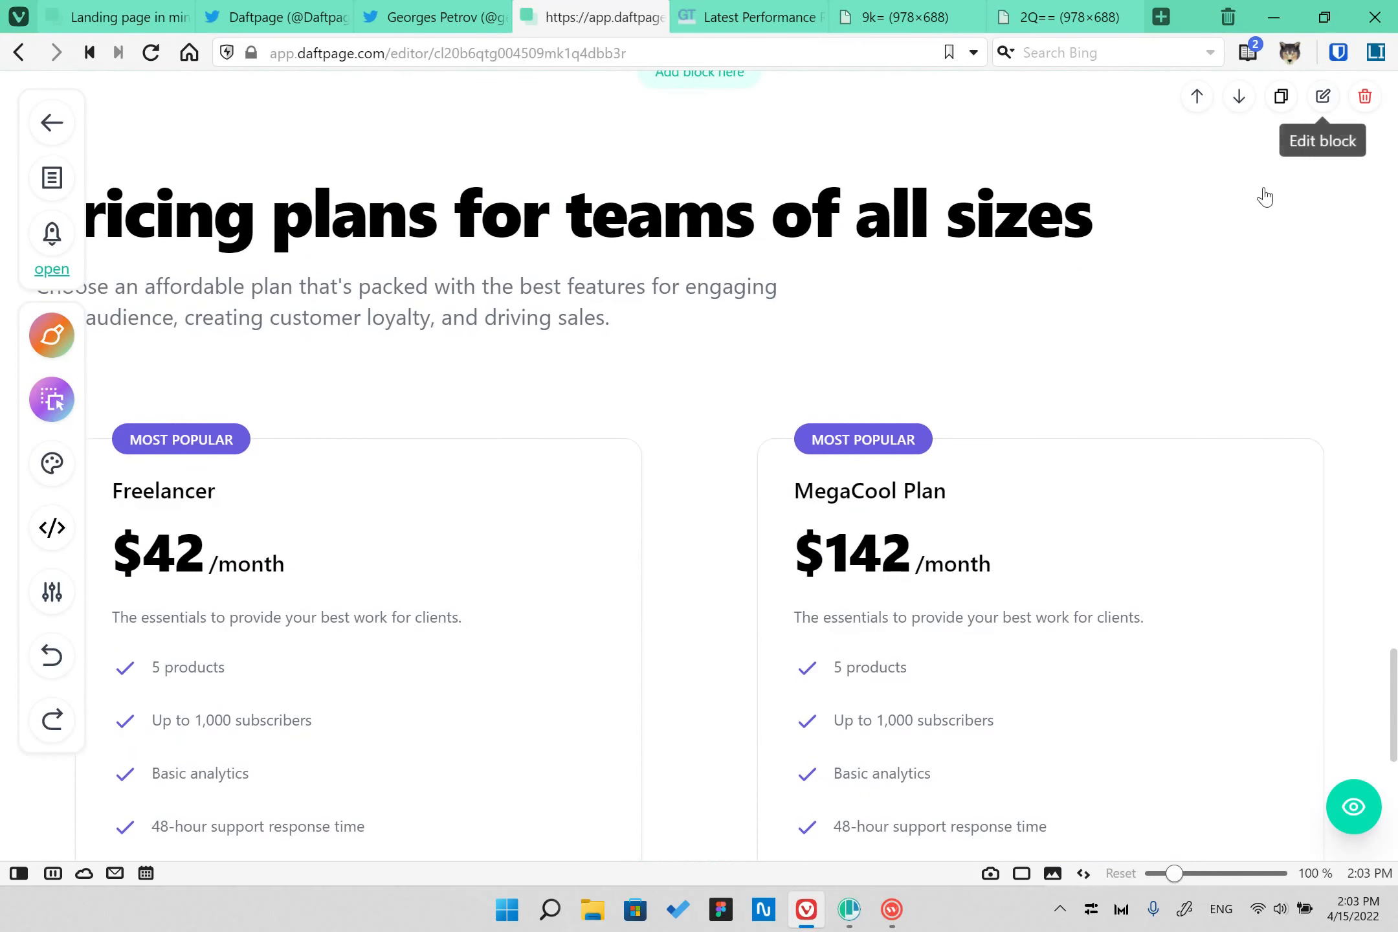
pyautogui.scroll(3, 1252, 265)
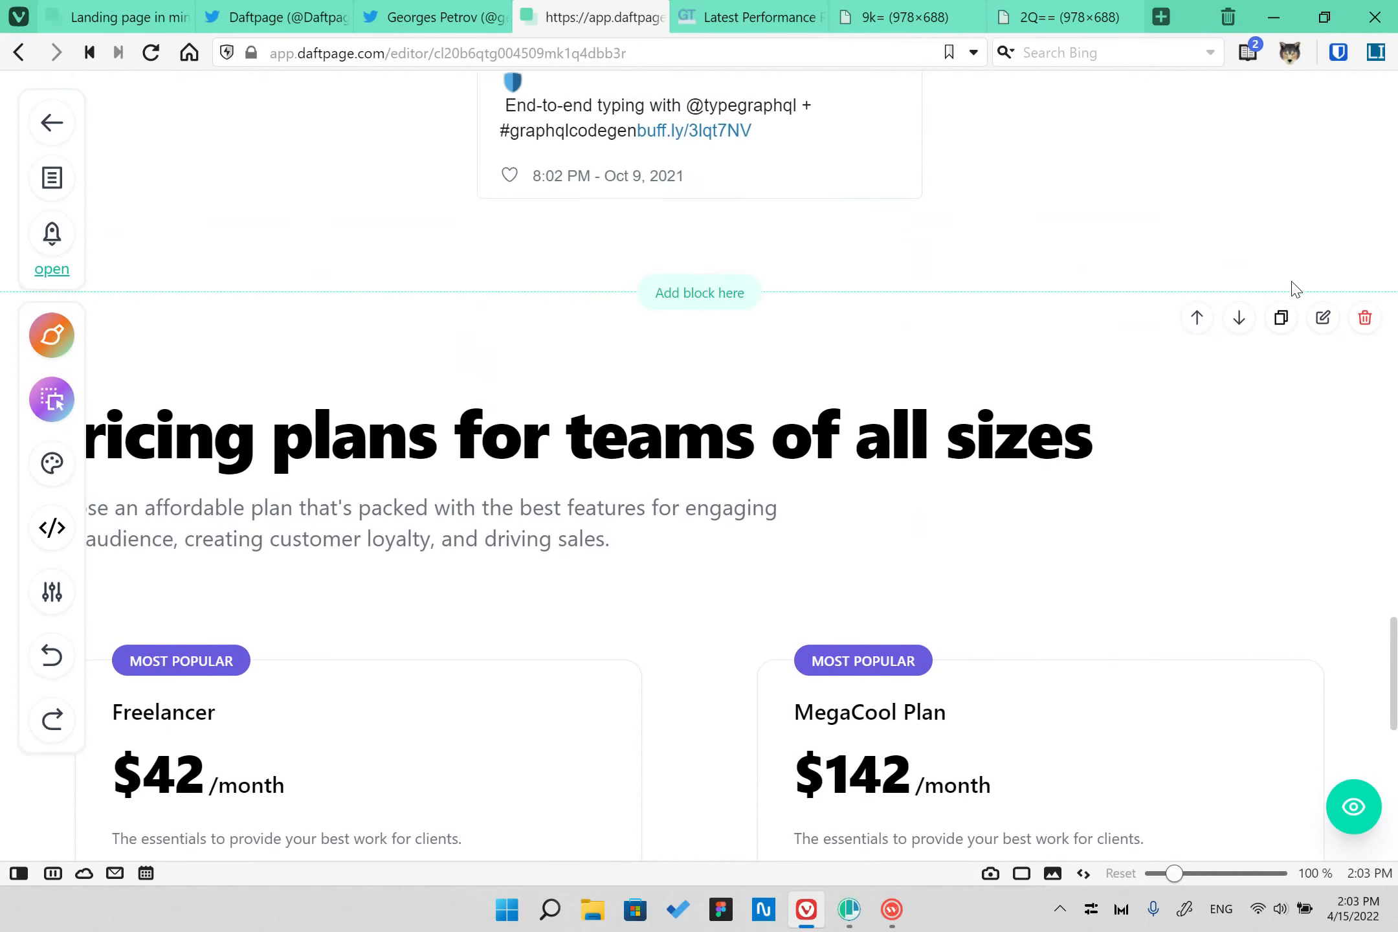
pyautogui.click(1324, 318)
pyautogui.click(91, 406)
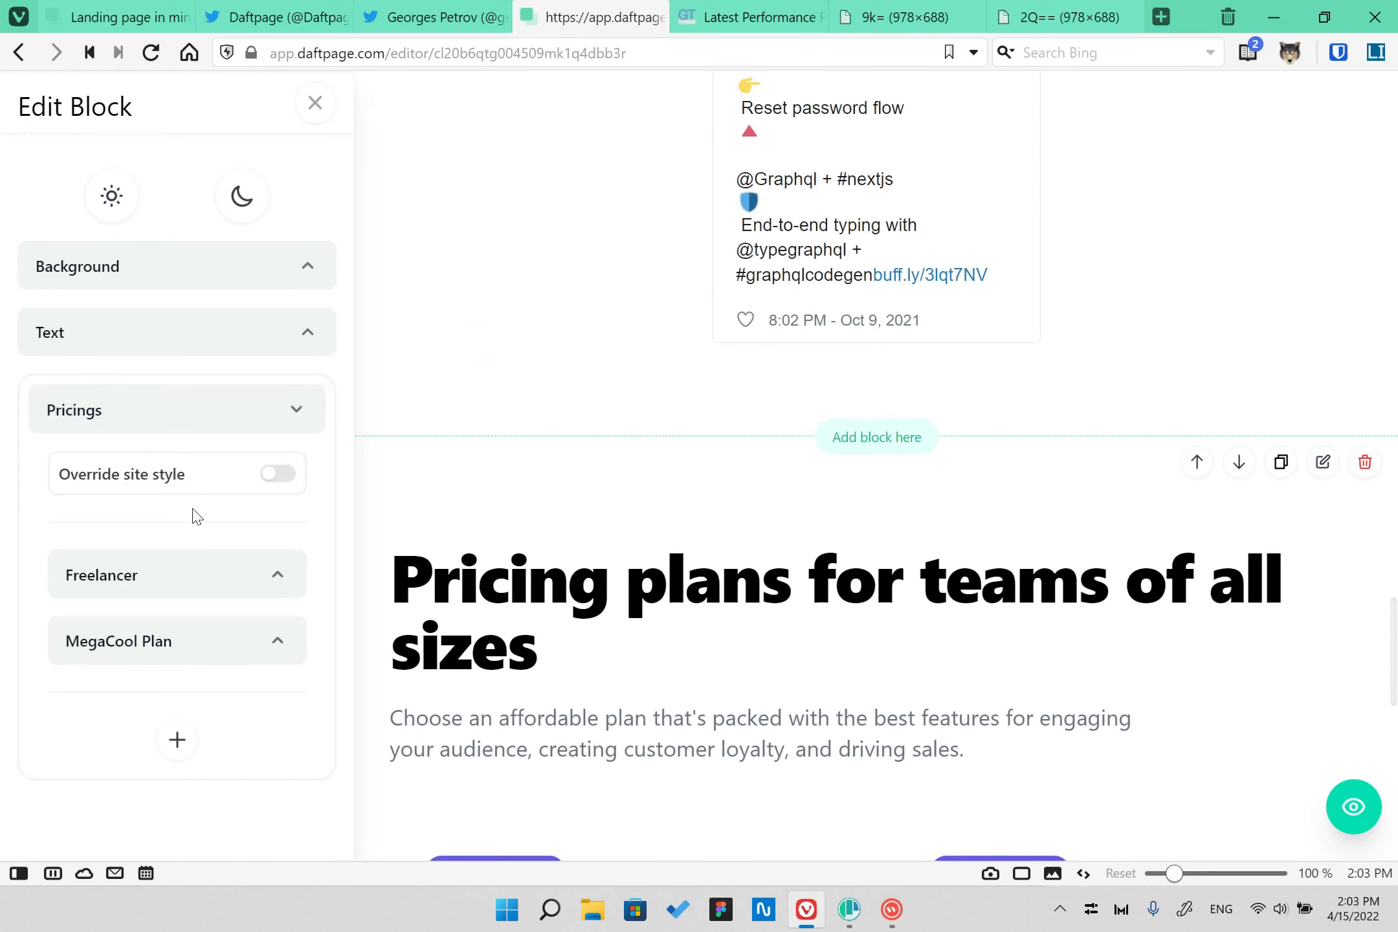
pyautogui.click(225, 639)
pyautogui.scroll(-5, 126, 353)
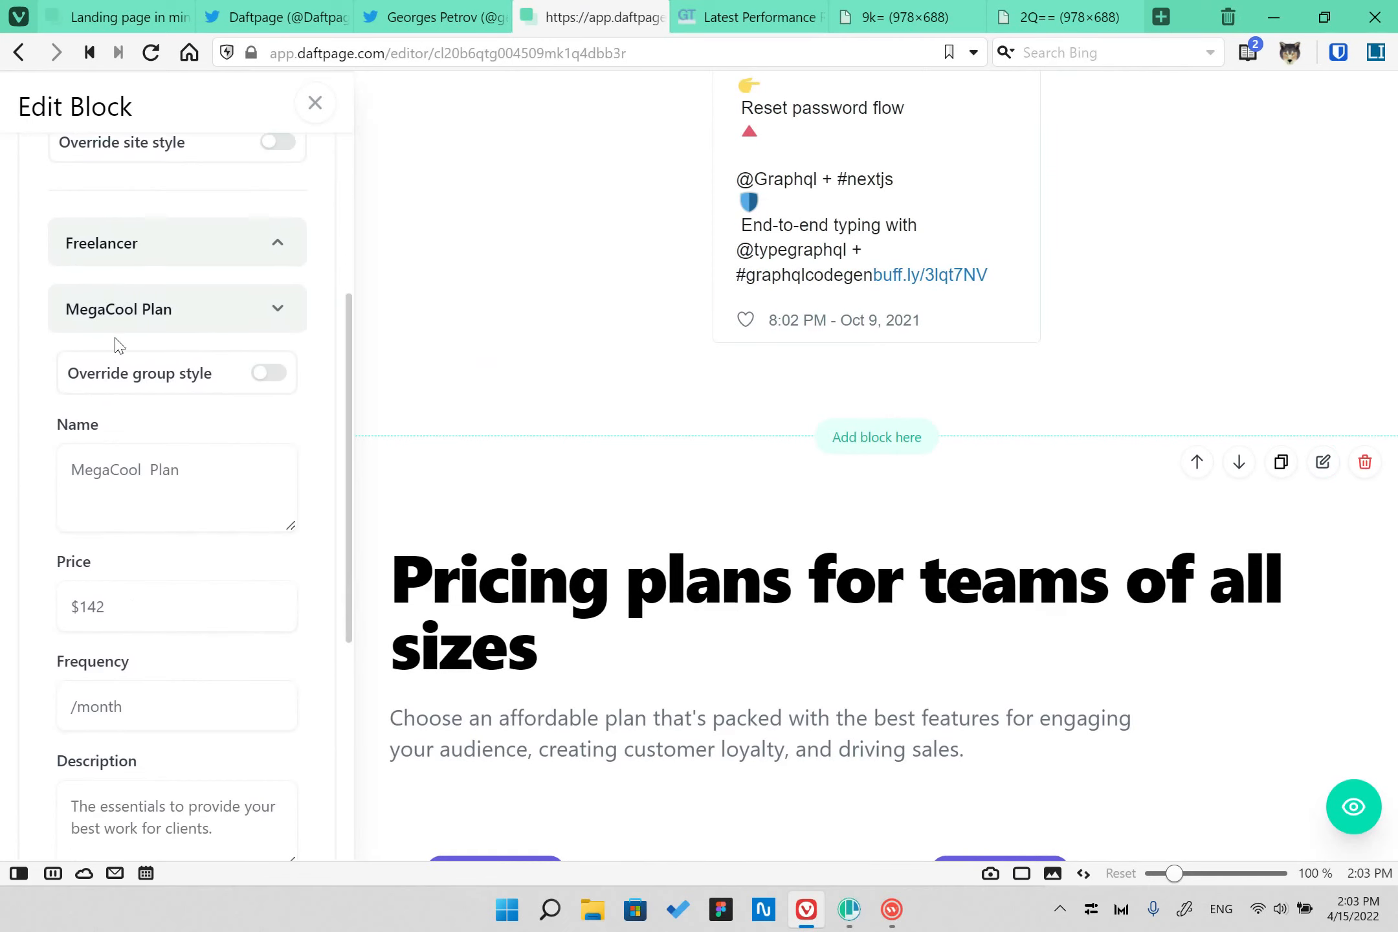
pyautogui.scroll(-2, 181, 347)
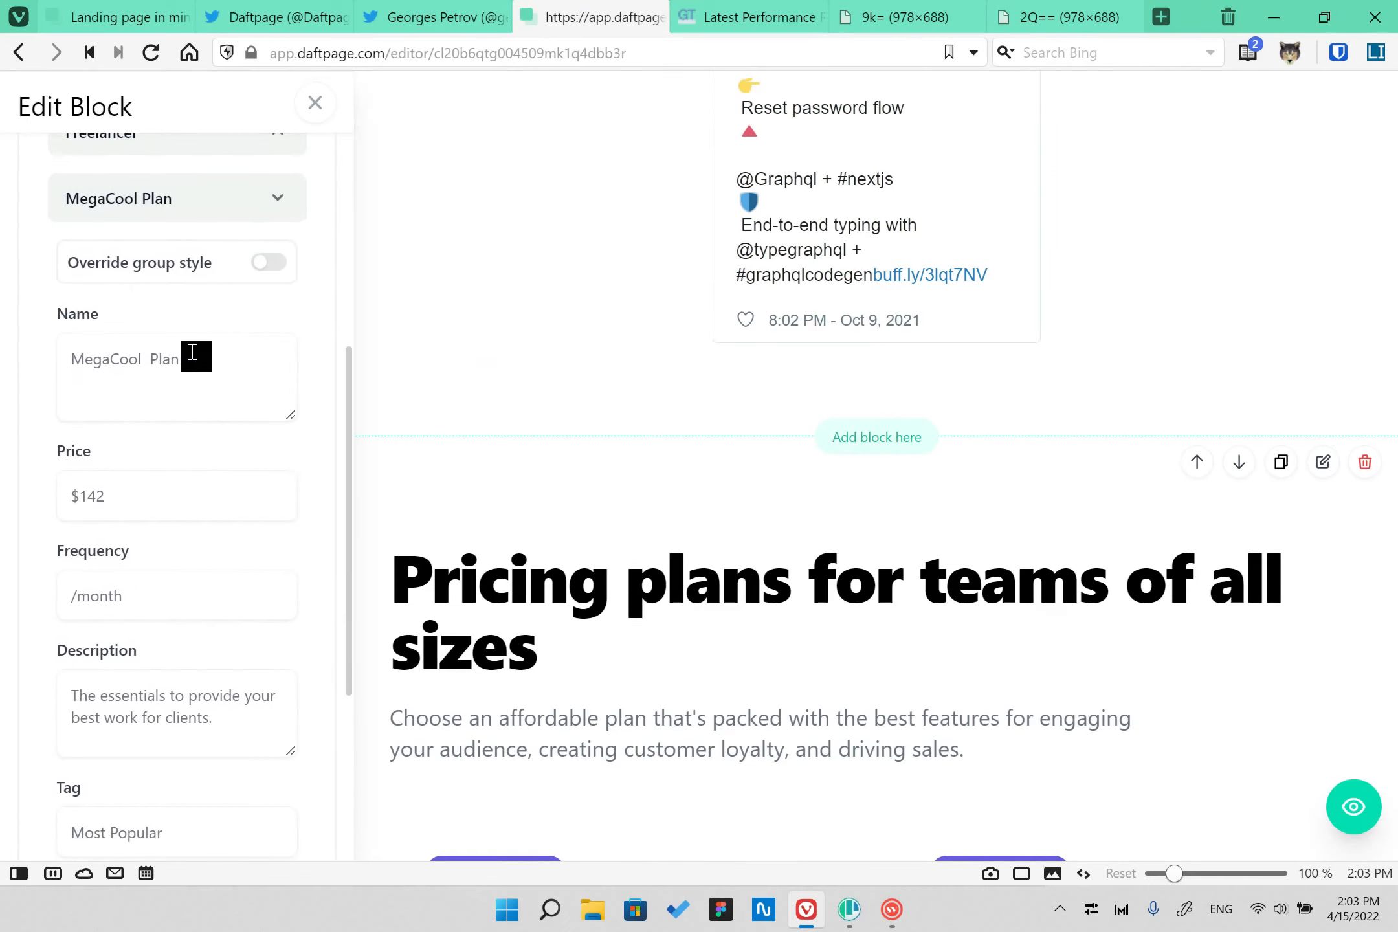
pyautogui.click(270, 271)
pyautogui.scroll(-8, 958, 577)
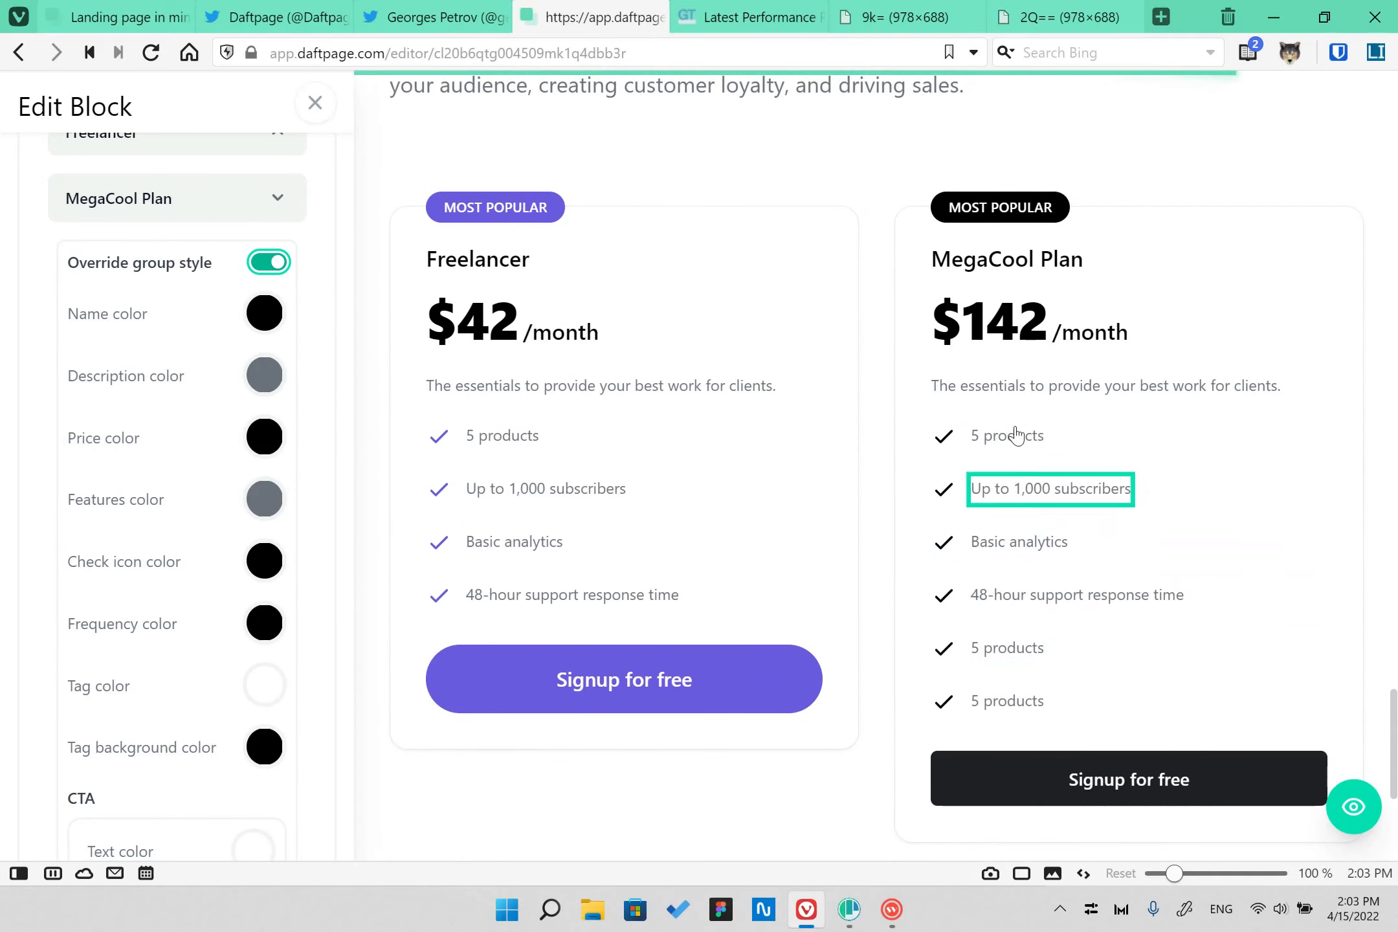
pyautogui.click(269, 262)
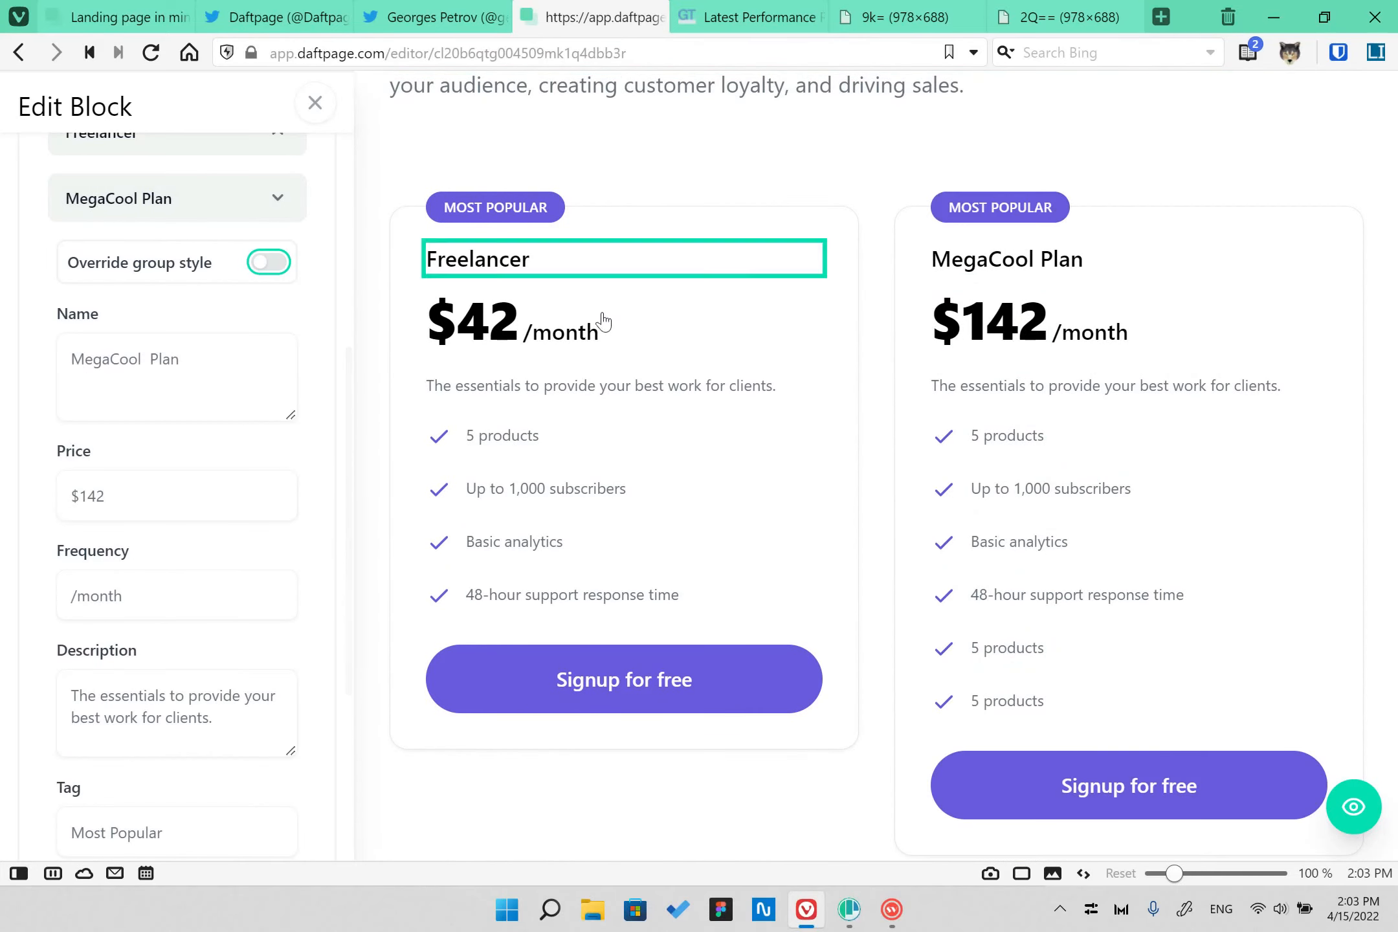
# - Try overriding the site style for all the pricing plans, and switch the override off again
pyautogui.scroll(5, 583, 304)
pyautogui.scroll(5, 235, 421)
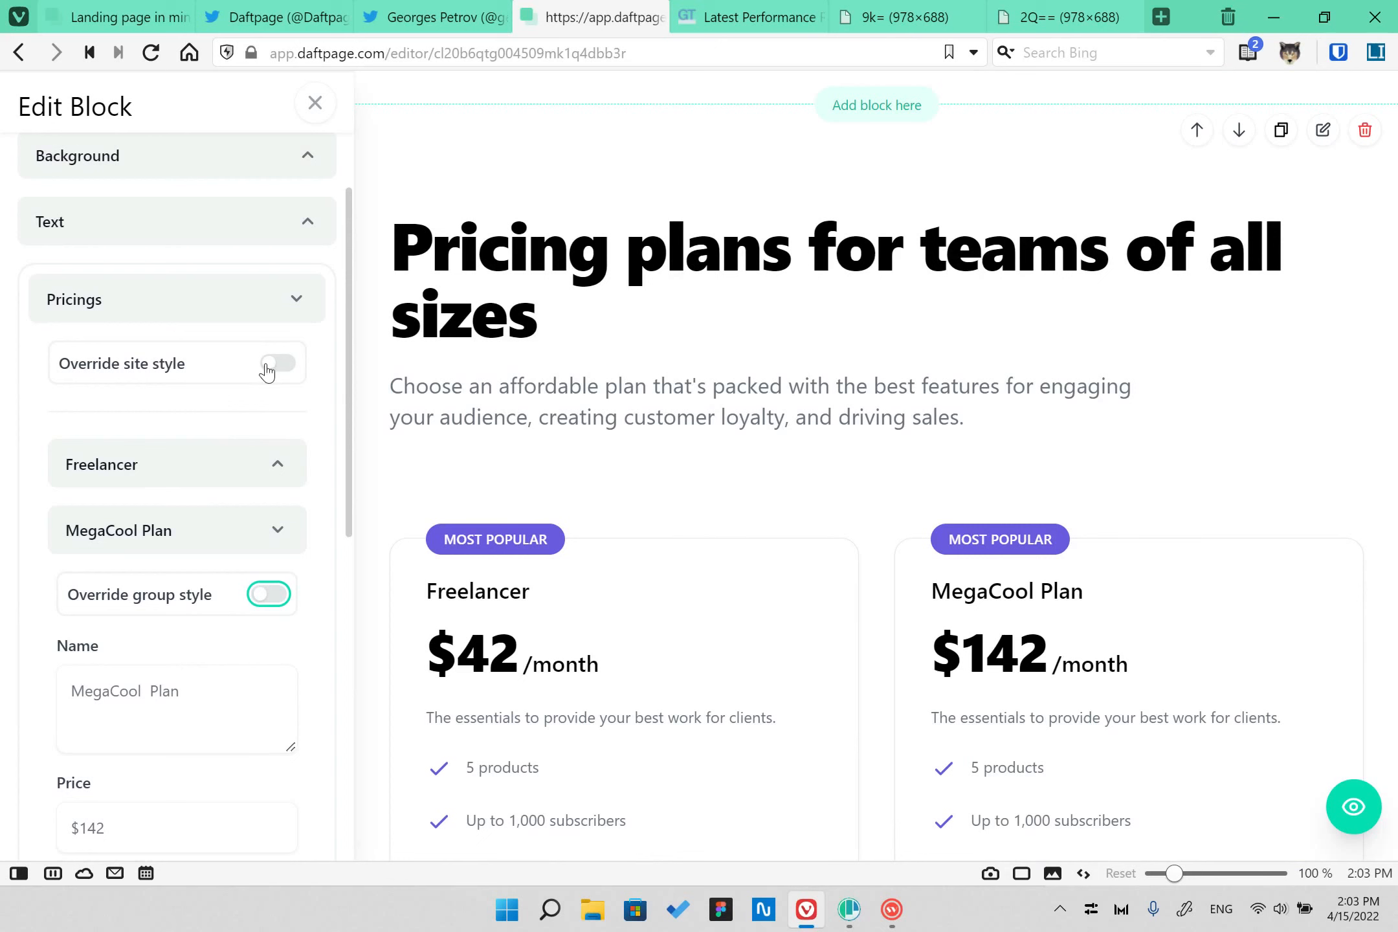
pyautogui.click(268, 370)
pyautogui.scroll(-3, 479, 414)
pyautogui.click(278, 356)
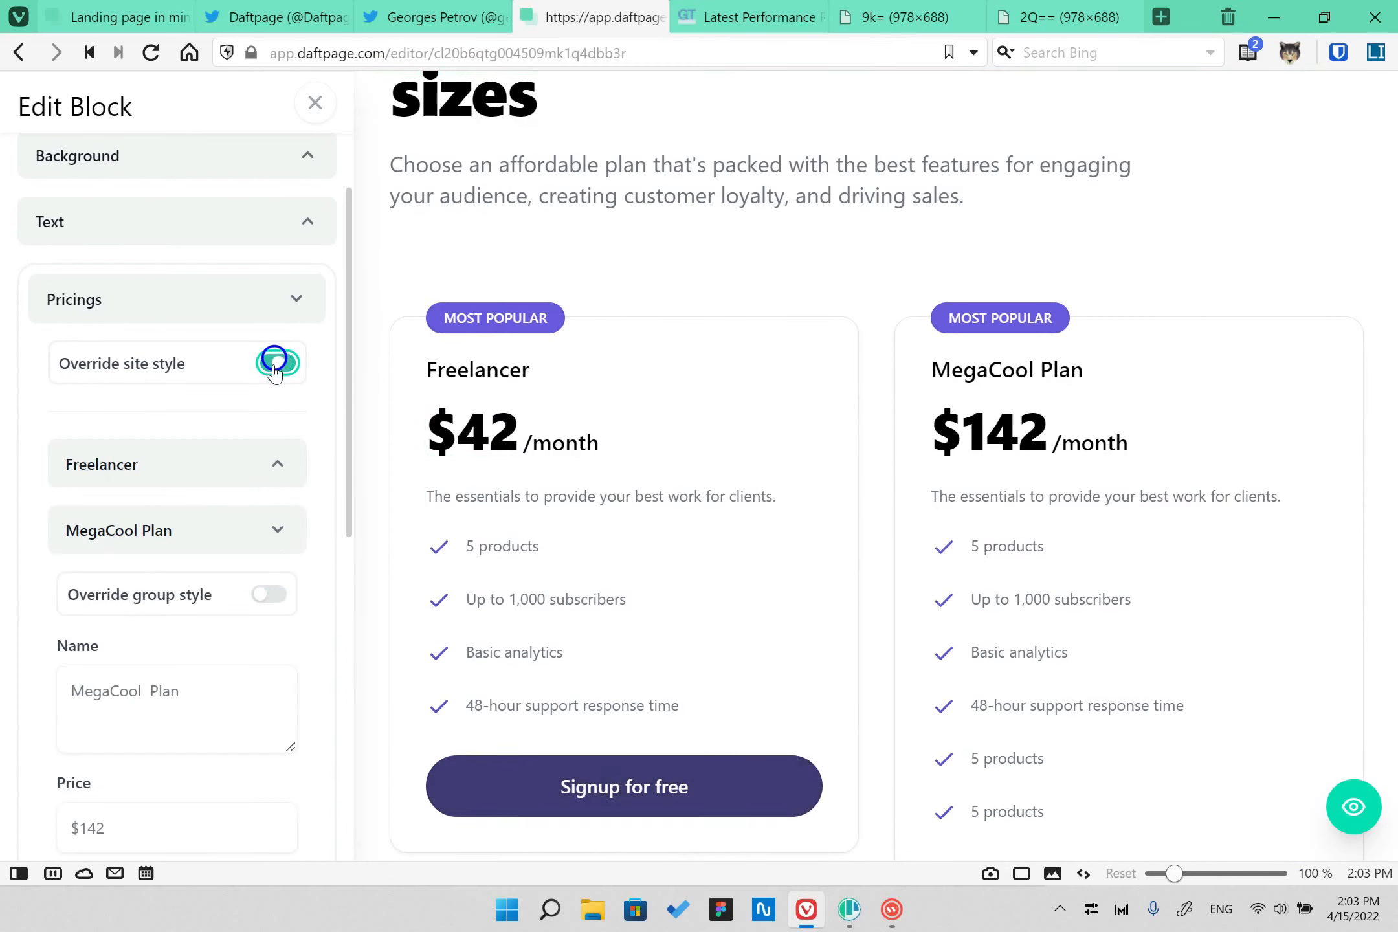
# - Override the group style of the Freelancer plan and set its CTA background color to grey #6B7280
pyautogui.click(157, 487)
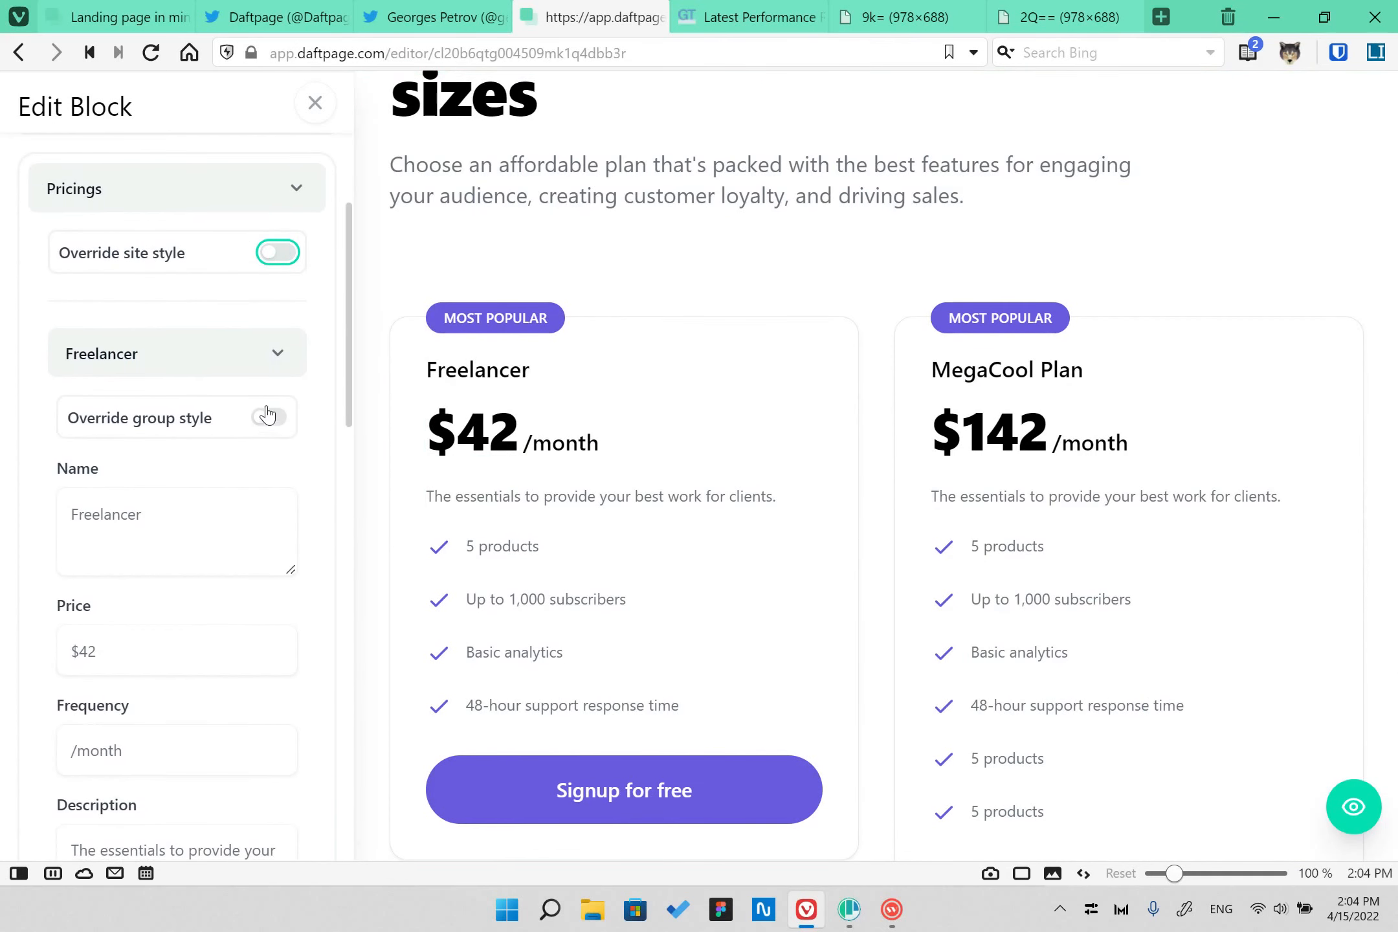
pyautogui.click(269, 419)
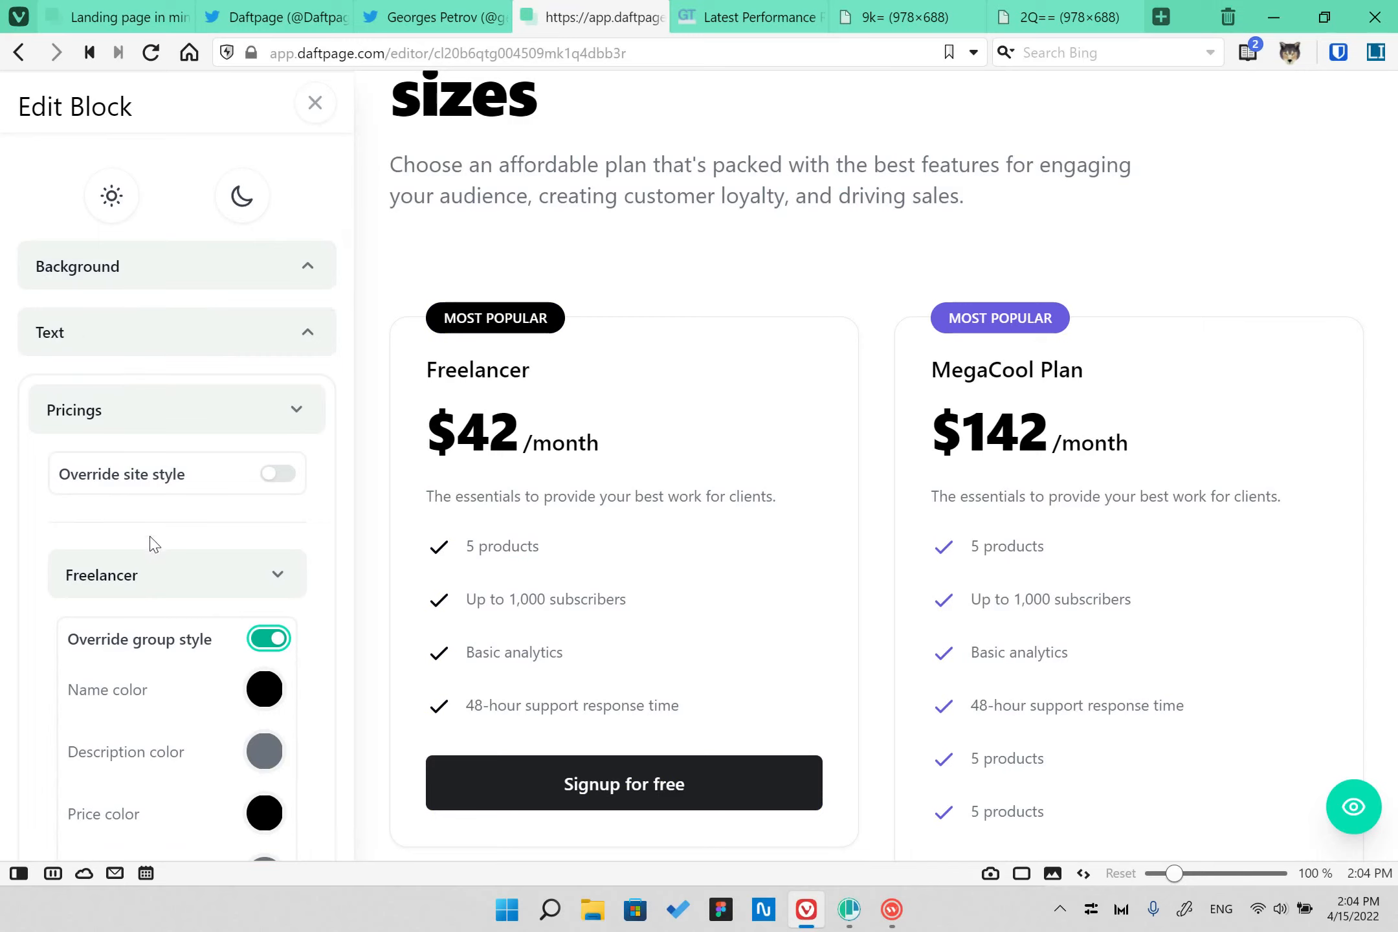
pyautogui.scroll(-1, 192, 638)
pyautogui.scroll(-5, 193, 637)
pyautogui.scroll(-2, 648, 716)
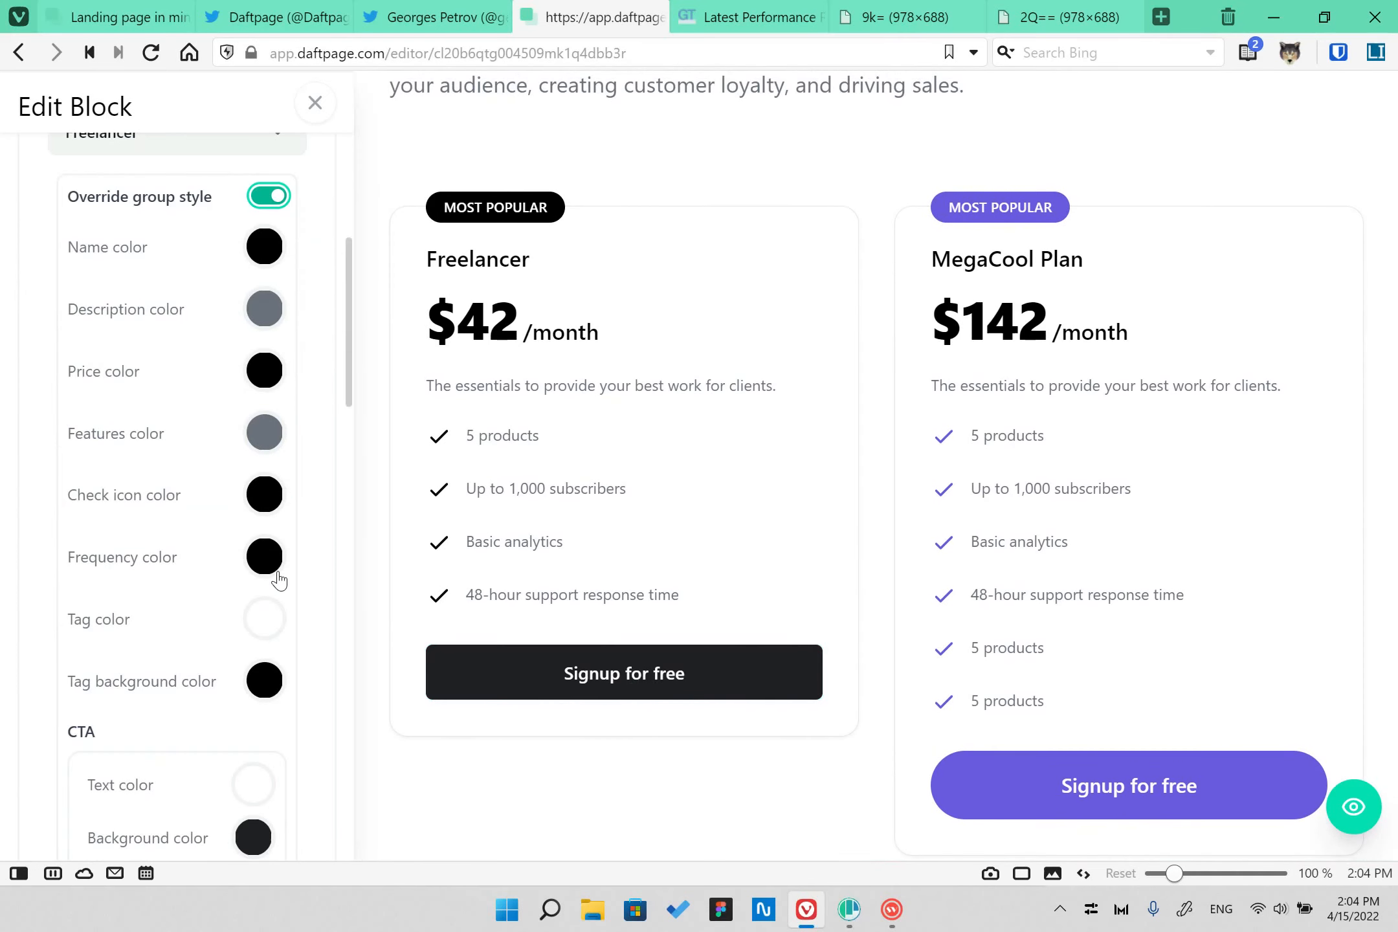
pyautogui.scroll(-2, 250, 594)
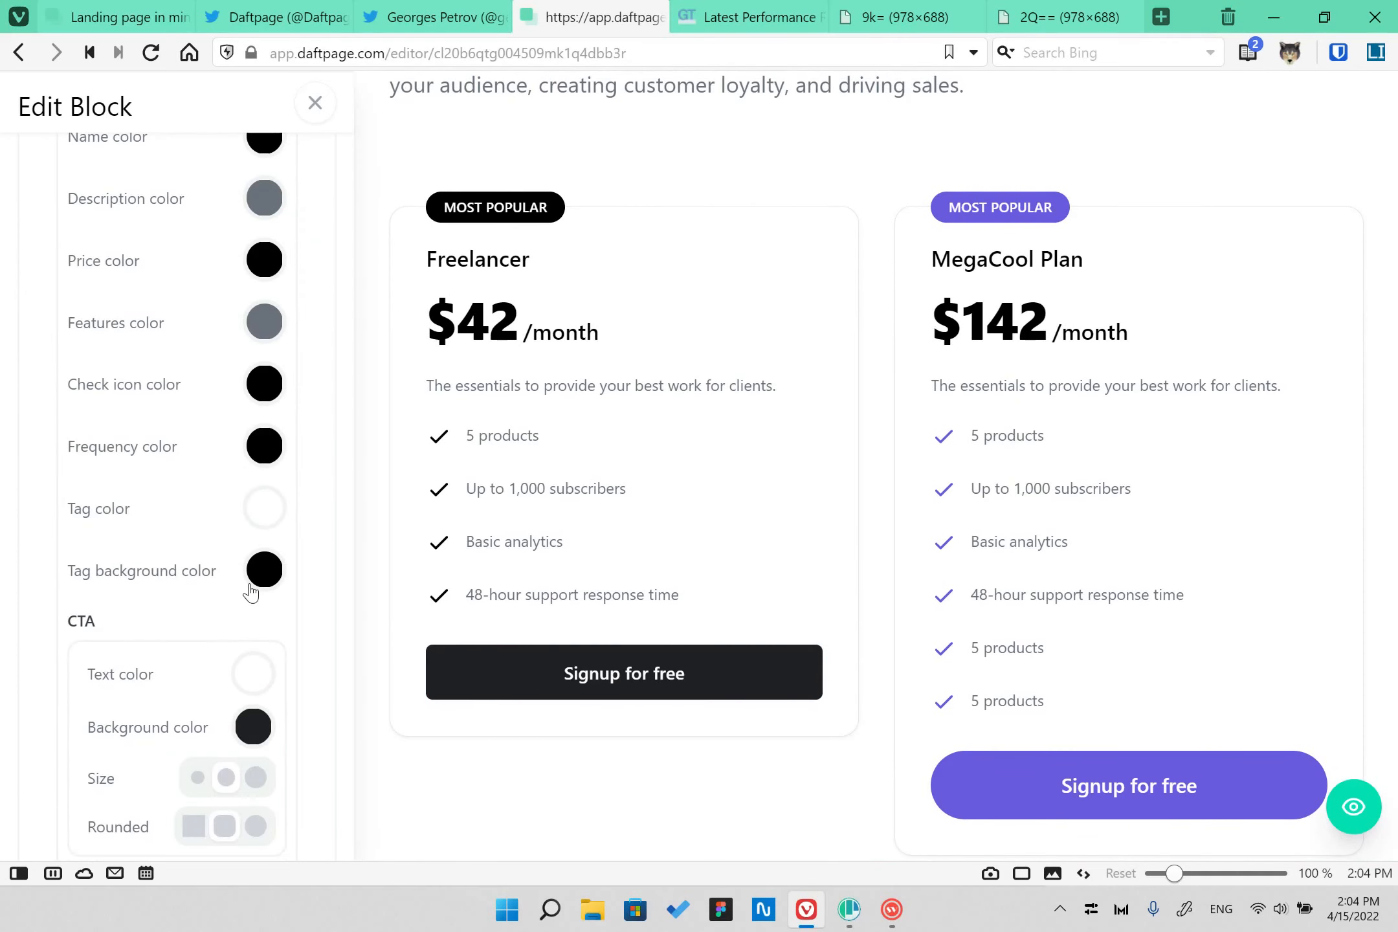
pyautogui.scroll(-4, 250, 593)
pyautogui.click(253, 505)
pyautogui.click(173, 775)
pyautogui.click(224, 775)
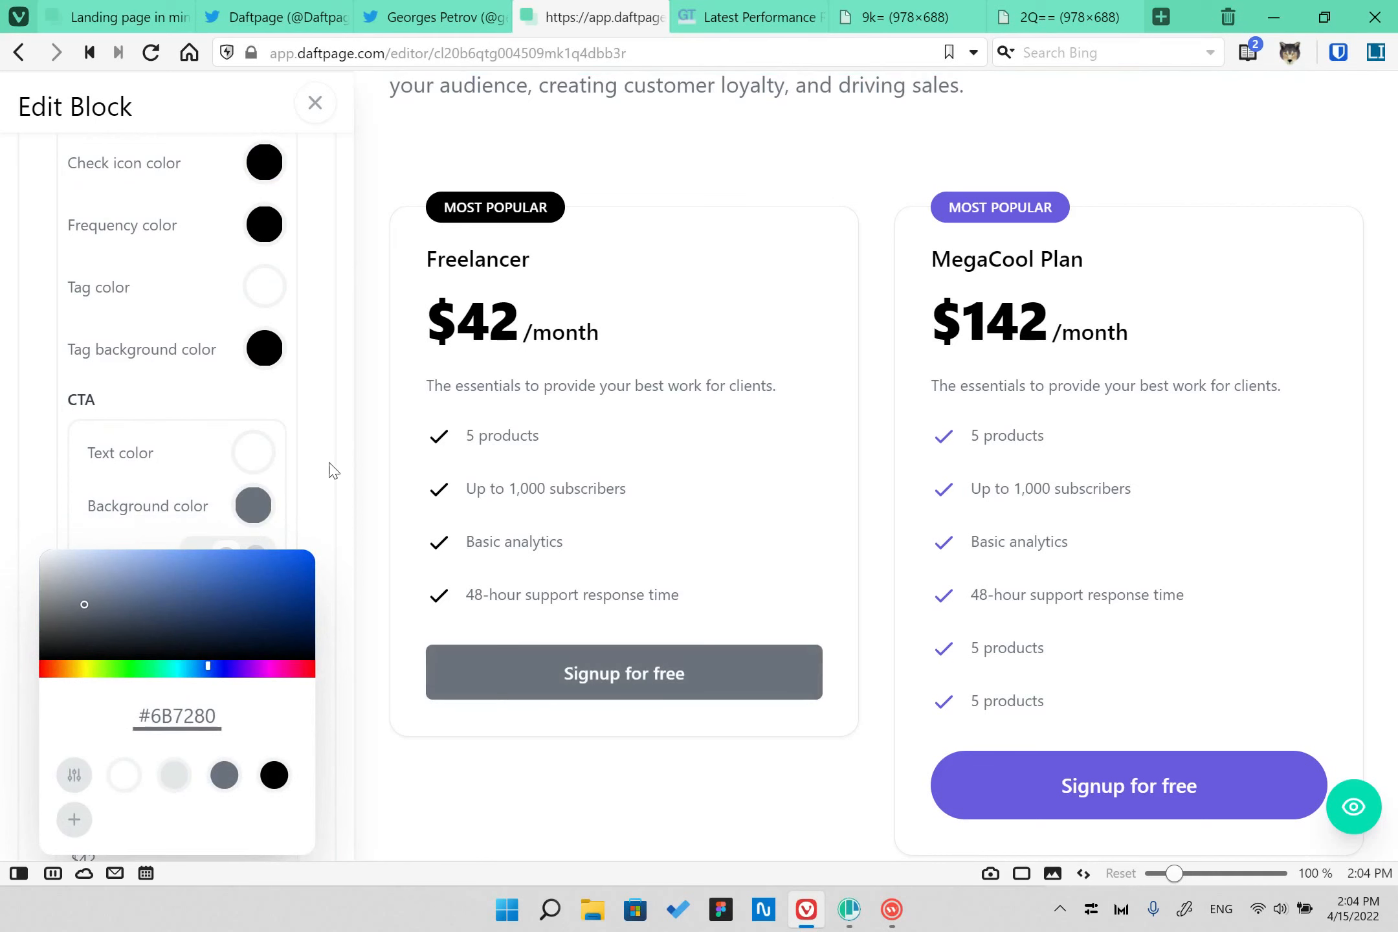
# - Set the Freelancer plan's tag background color to the palette's dark grey and publish the site
pyautogui.scroll(3, 447, 224)
pyautogui.scroll(3, 194, 399)
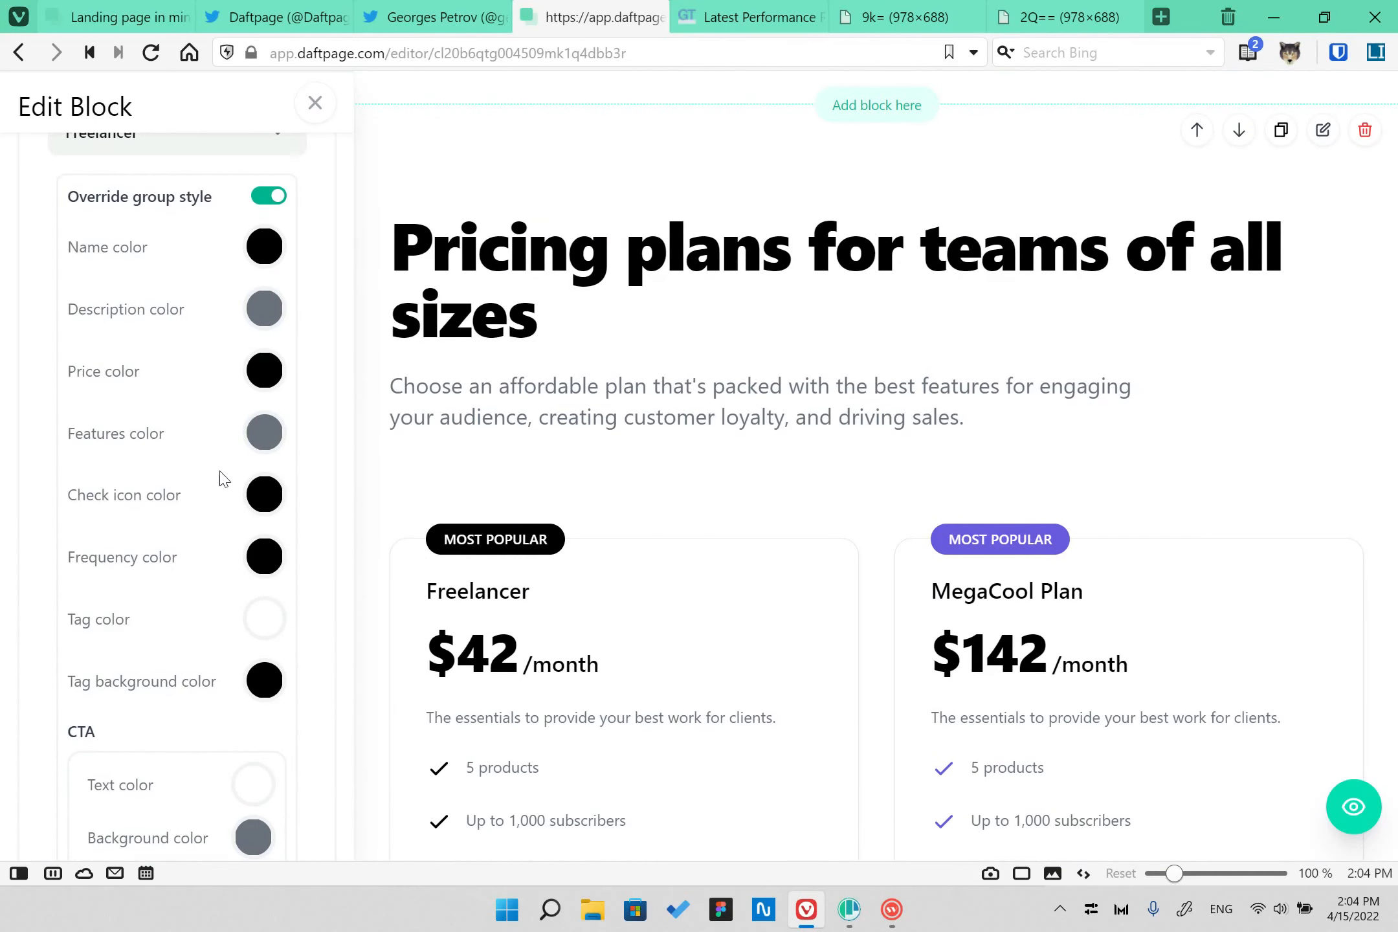
pyautogui.scroll(-2, 226, 481)
pyautogui.click(255, 581)
pyautogui.scroll(-2, 246, 622)
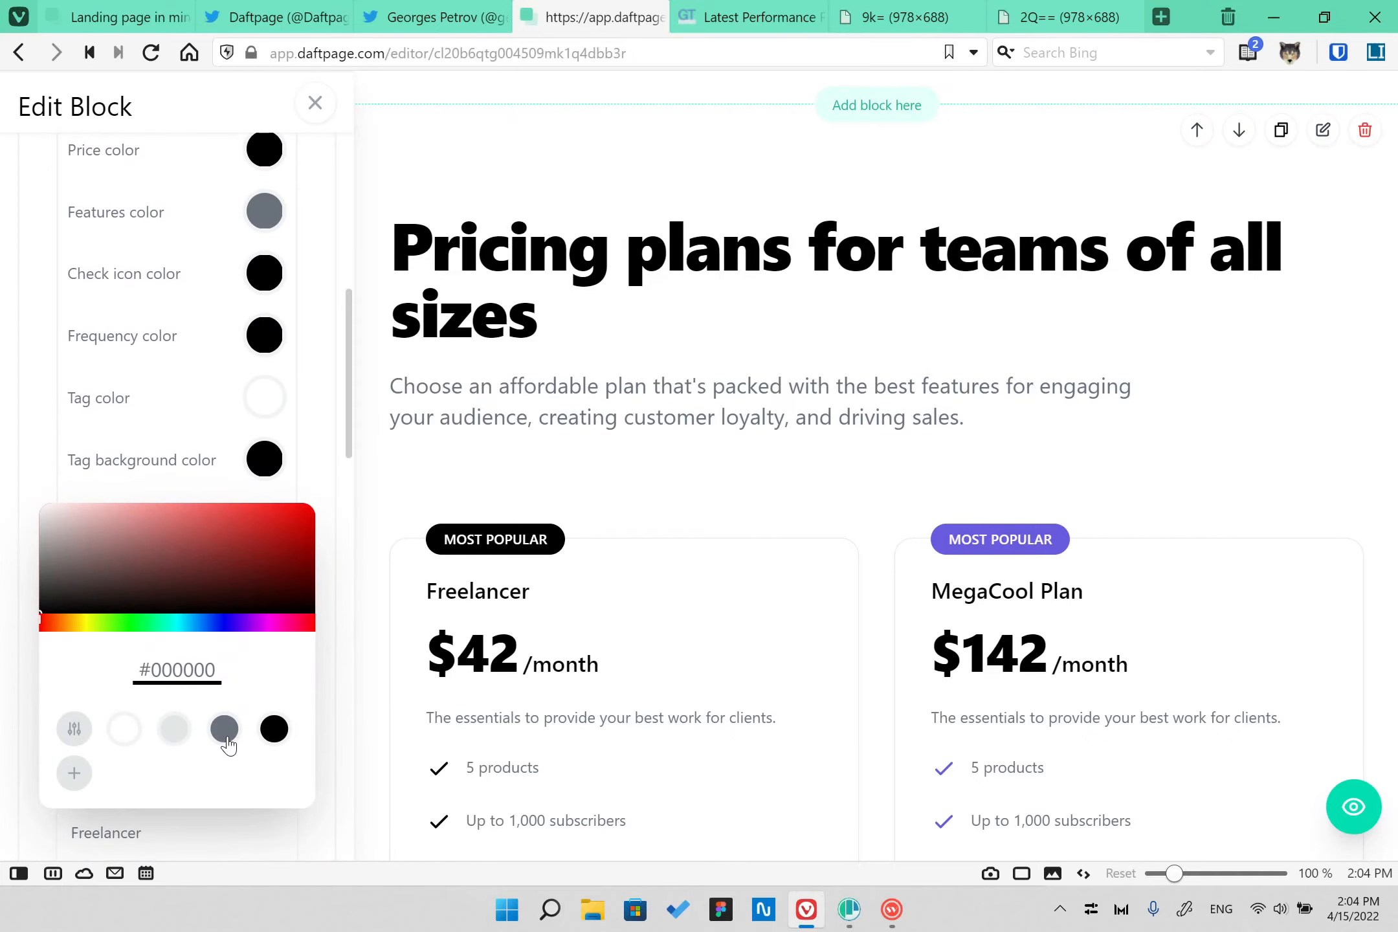
pyautogui.click(225, 738)
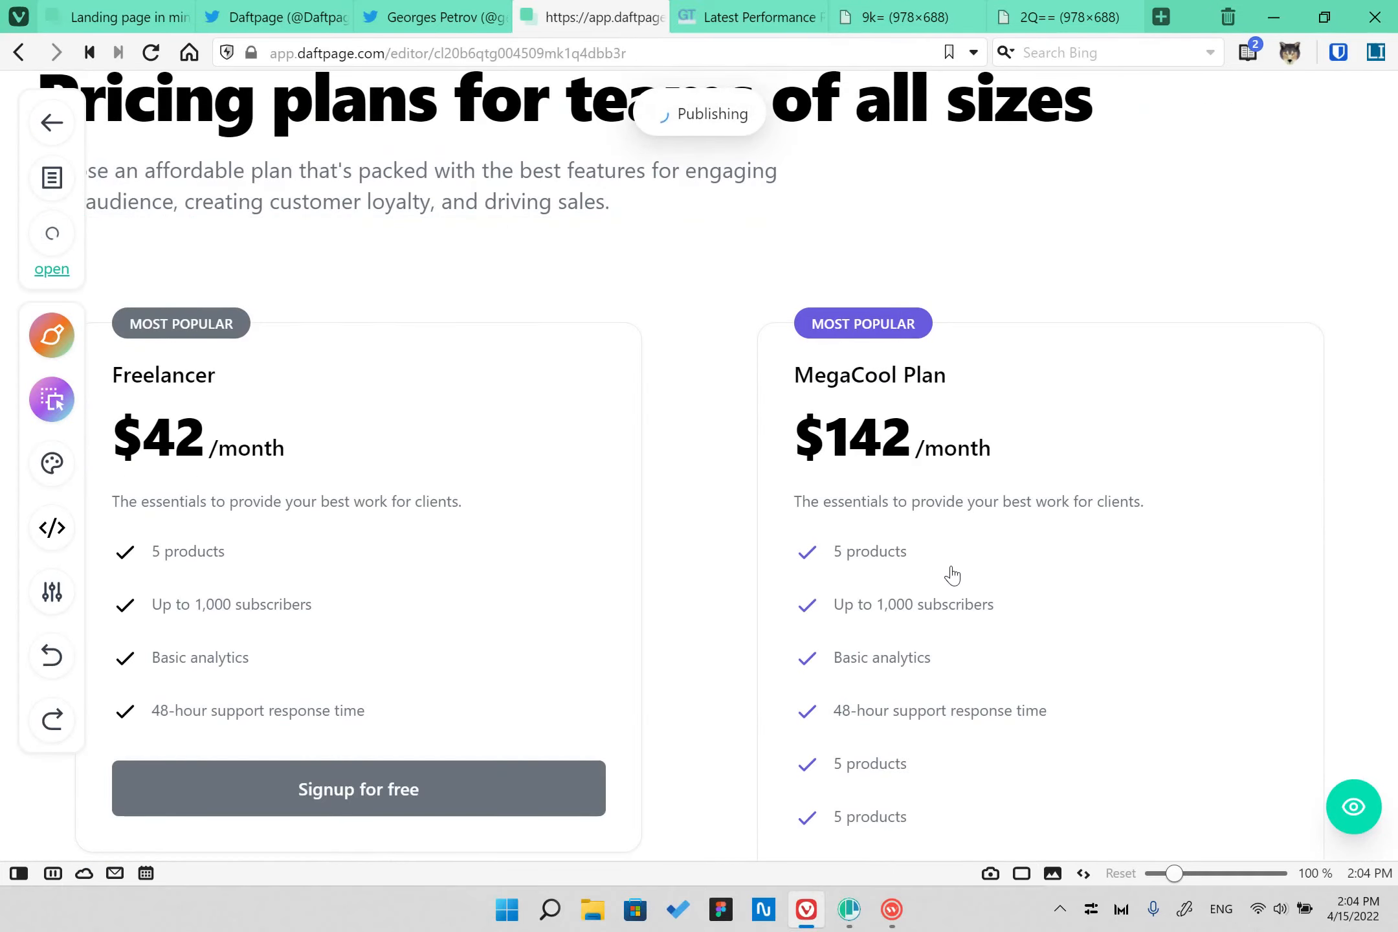
# - Add a Testimonials block between the pricing plans and the footer
pyautogui.scroll(11, 952, 576)
pyautogui.scroll(-10, 842, 588)
pyautogui.scroll(-10, 841, 588)
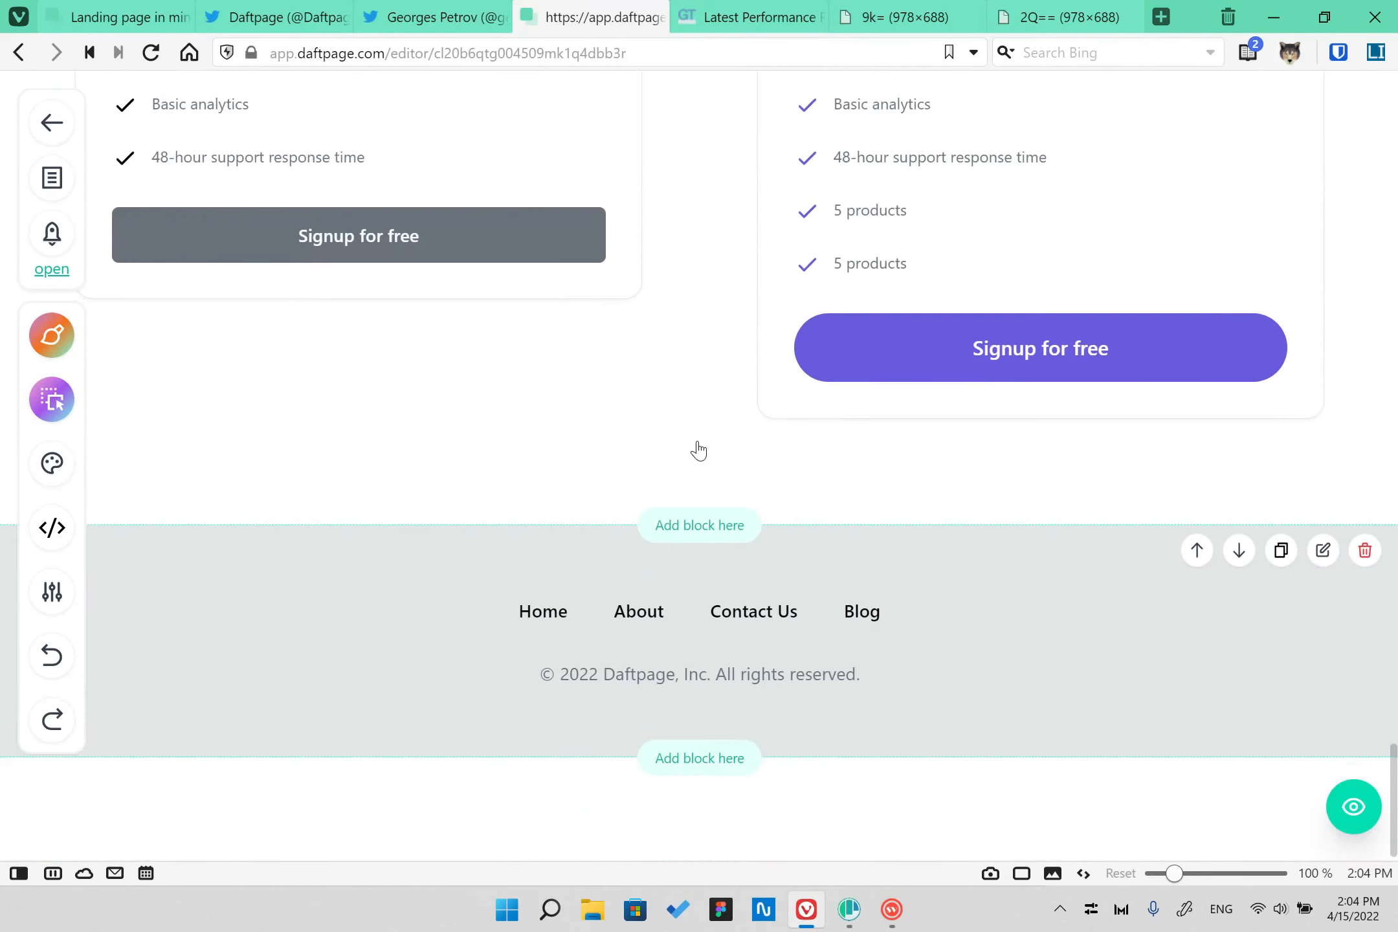
pyautogui.click(718, 506)
pyautogui.scroll(-4, 482, 586)
pyautogui.scroll(3, 482, 586)
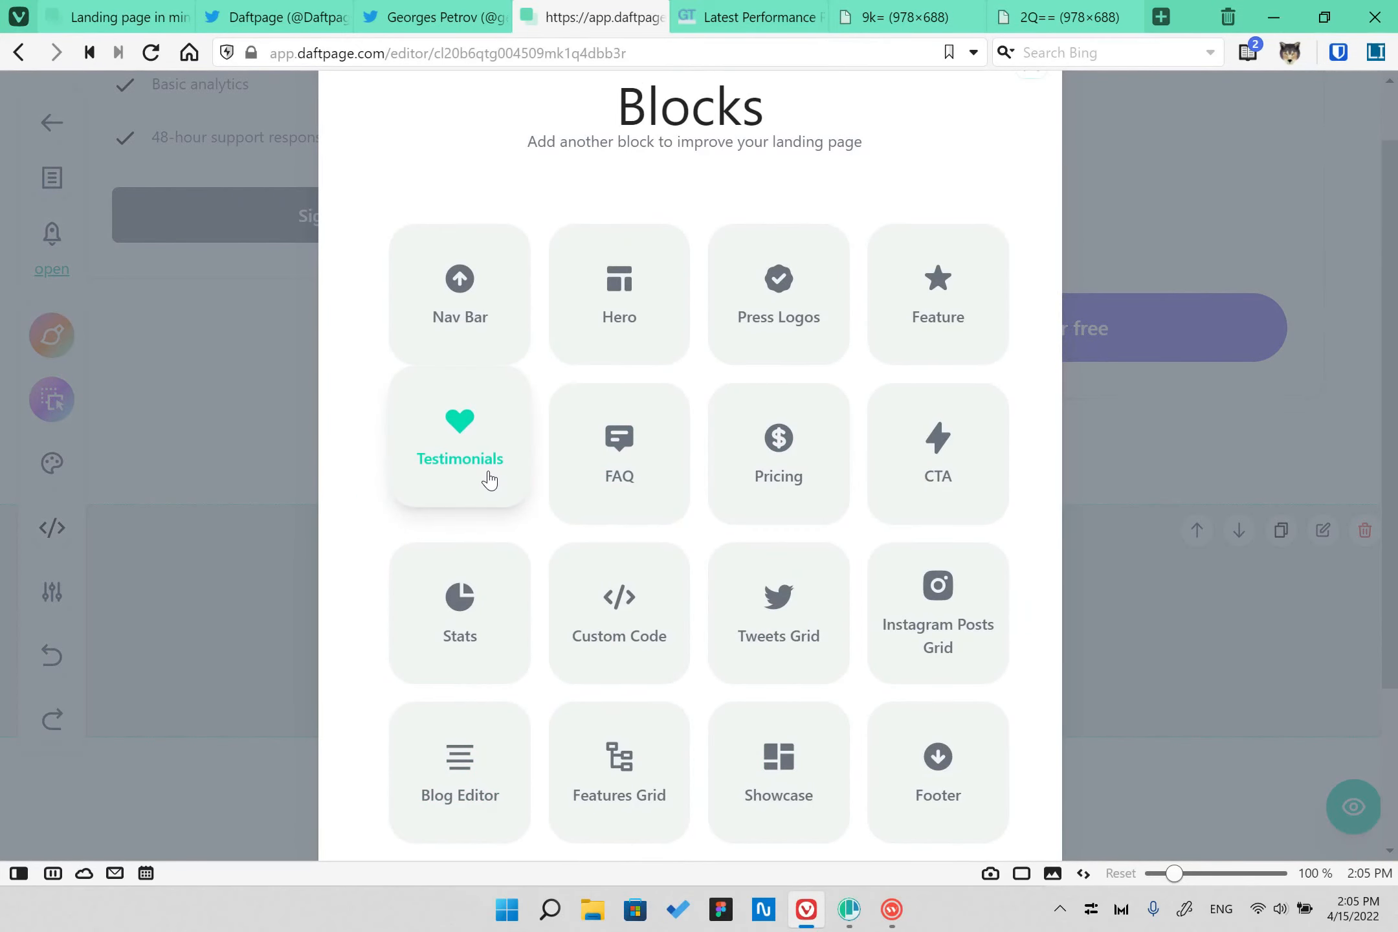
pyautogui.click(459, 443)
pyautogui.scroll(-2, 830, 468)
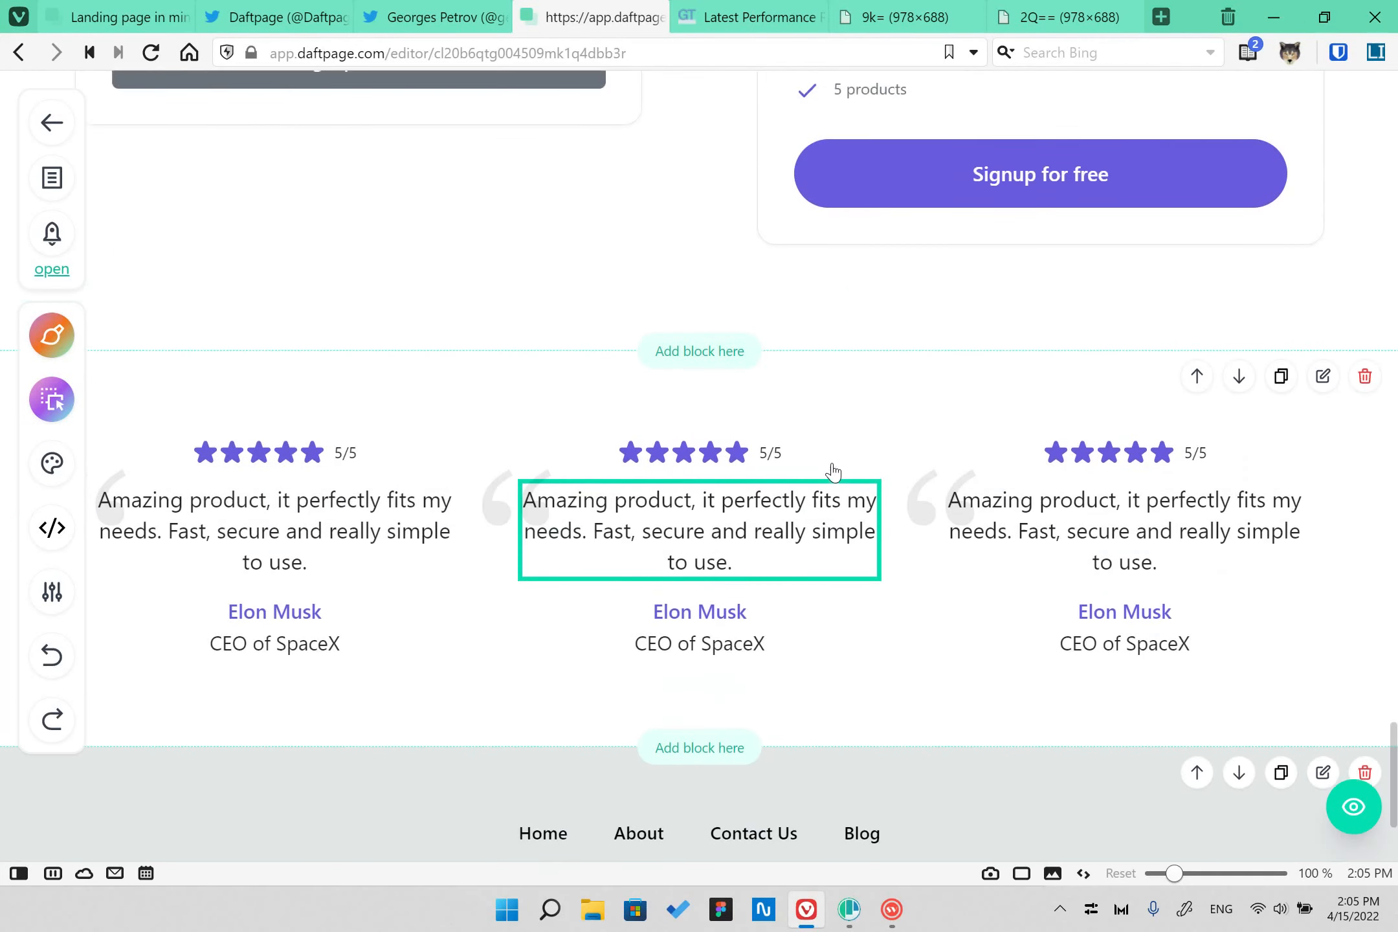
# - Add a Custom Code block between the testimonials and the footer of the Home page
pyautogui.scroll(15, 787, 493)
pyautogui.scroll(-10, 824, 504)
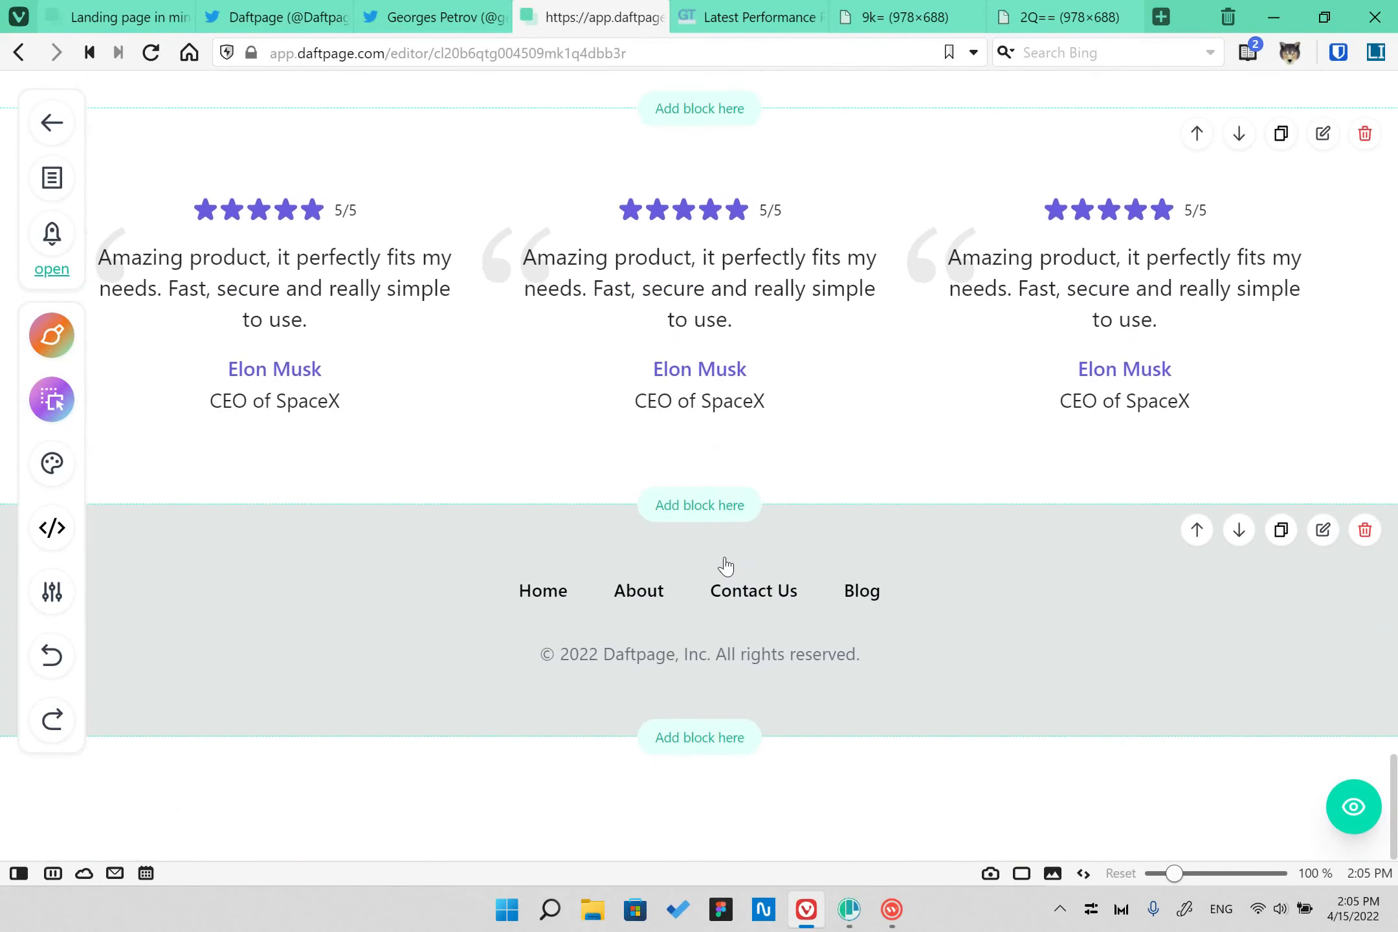
pyautogui.click(699, 502)
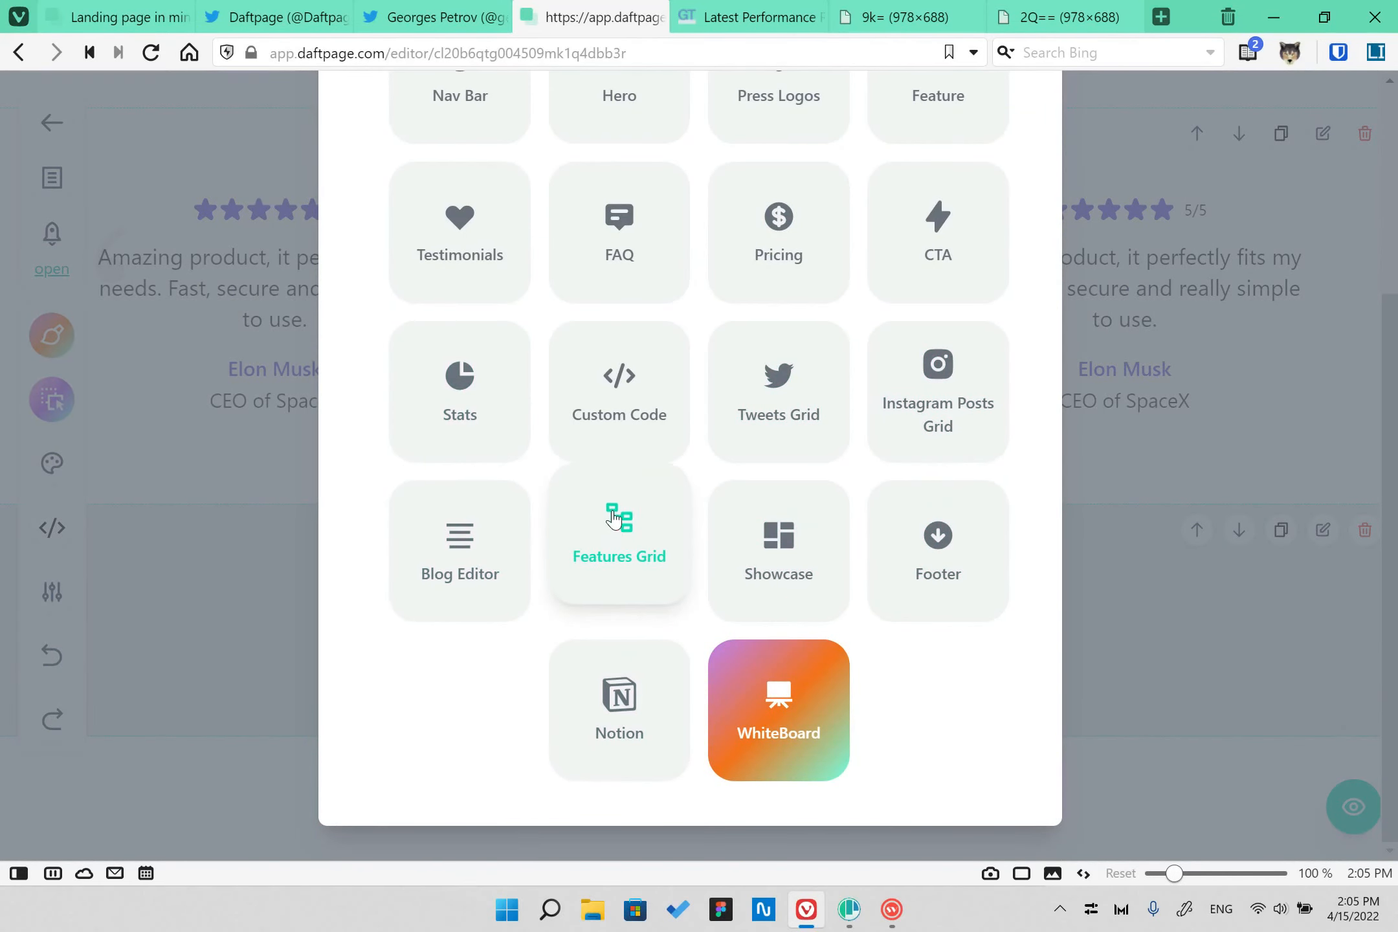
pyautogui.click(614, 407)
pyautogui.scroll(-6, 531, 391)
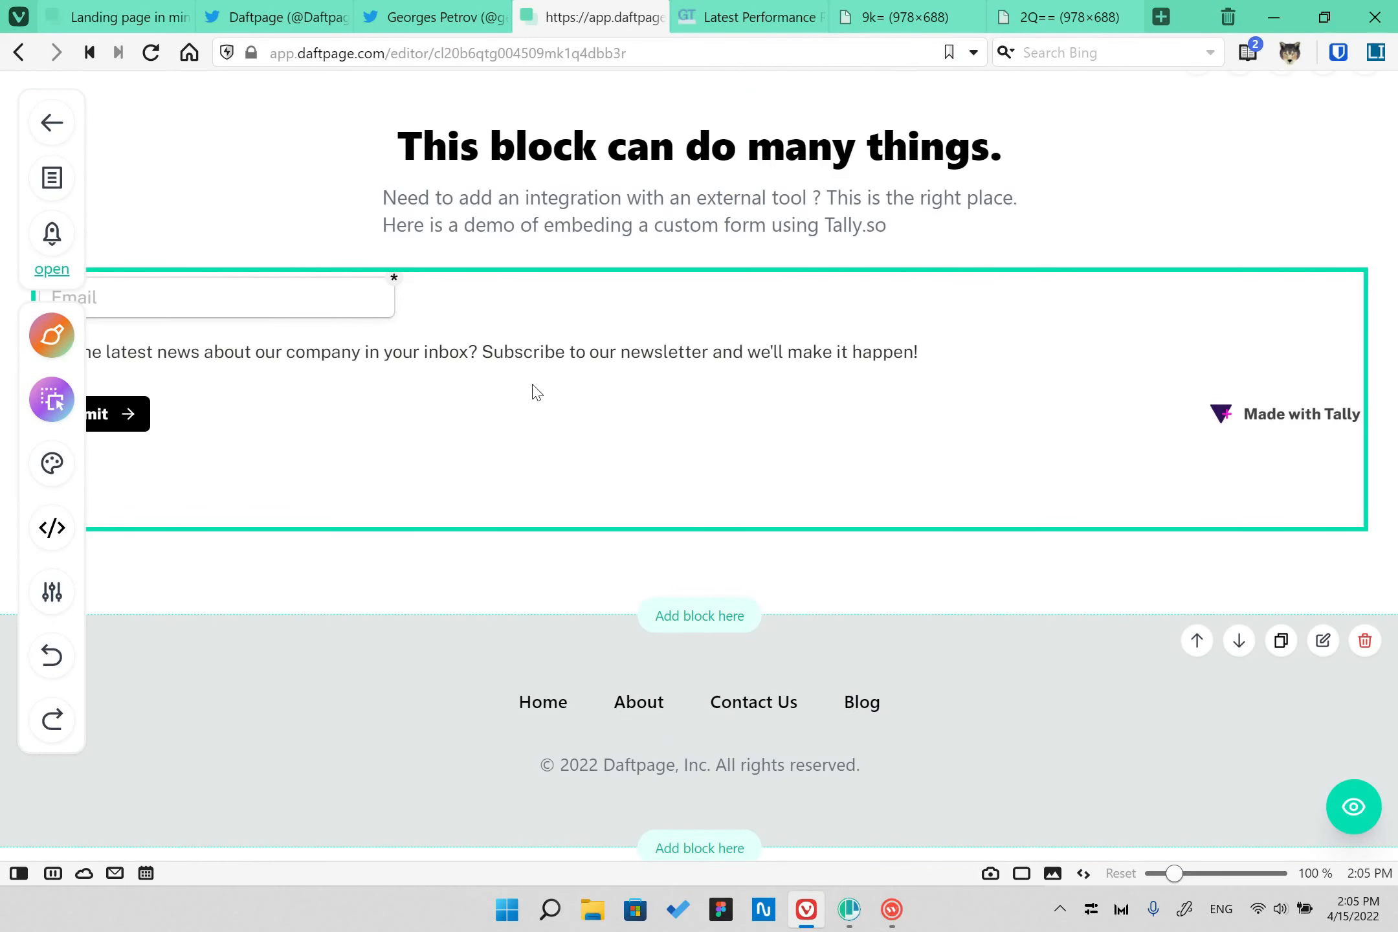
pyautogui.scroll(2, 388, 425)
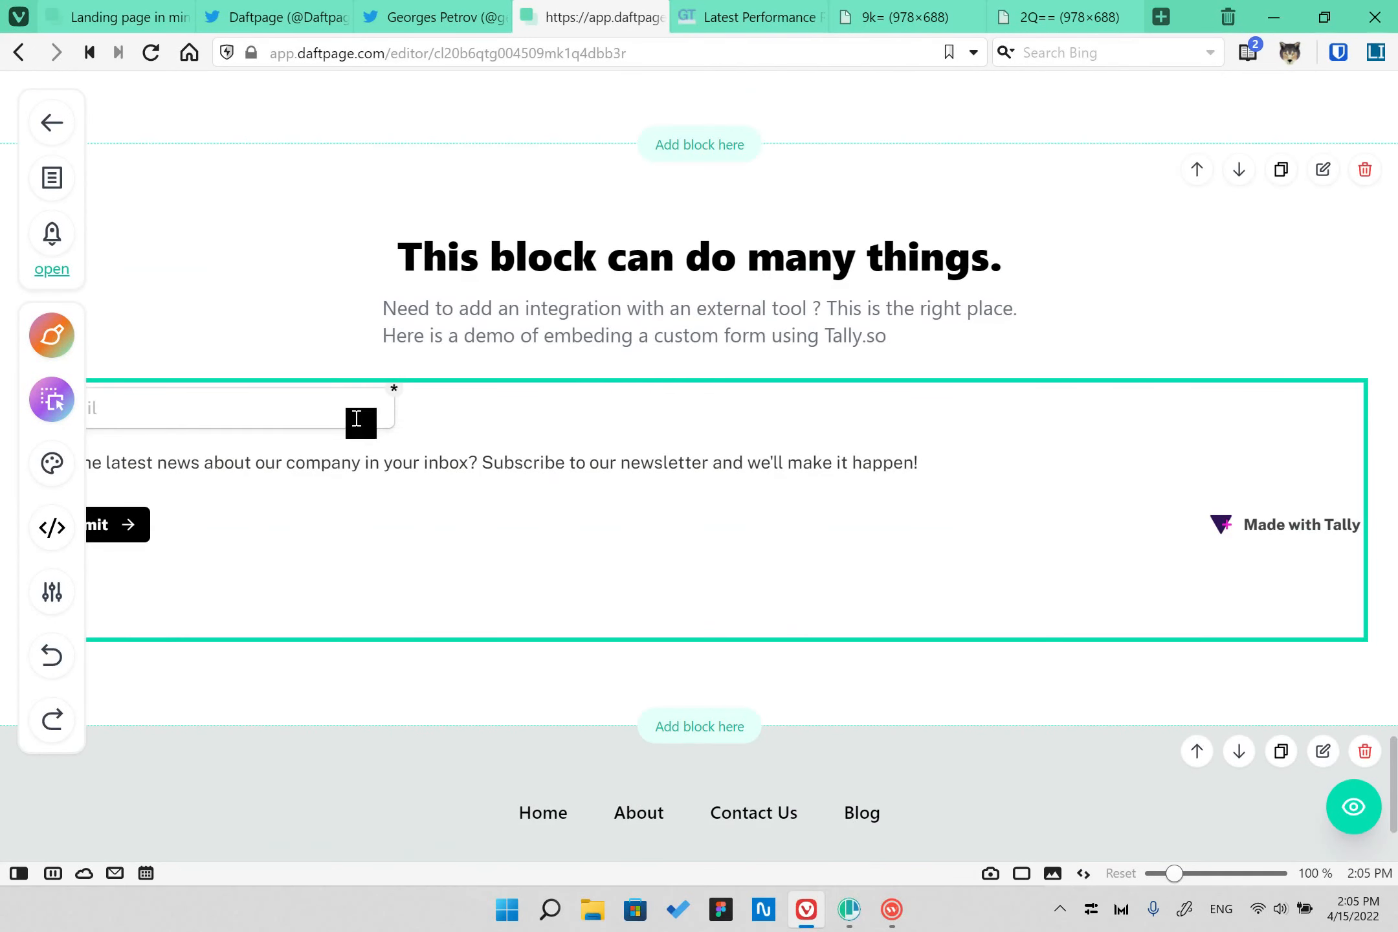
# - Open the Custom Code block for editing and delete its default Tally form code
pyautogui.click(1323, 170)
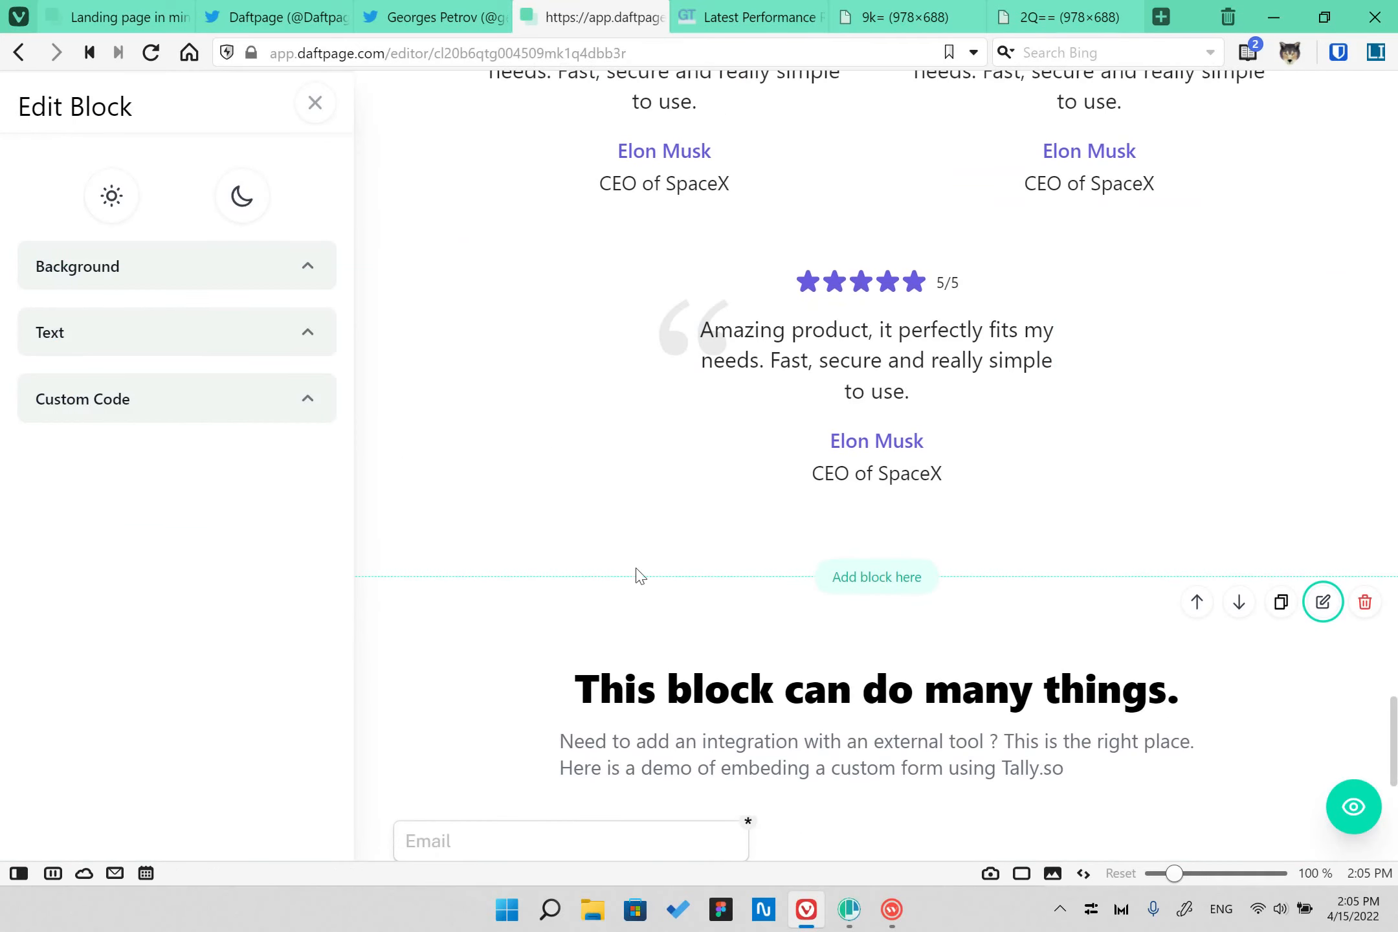
pyautogui.click(97, 408)
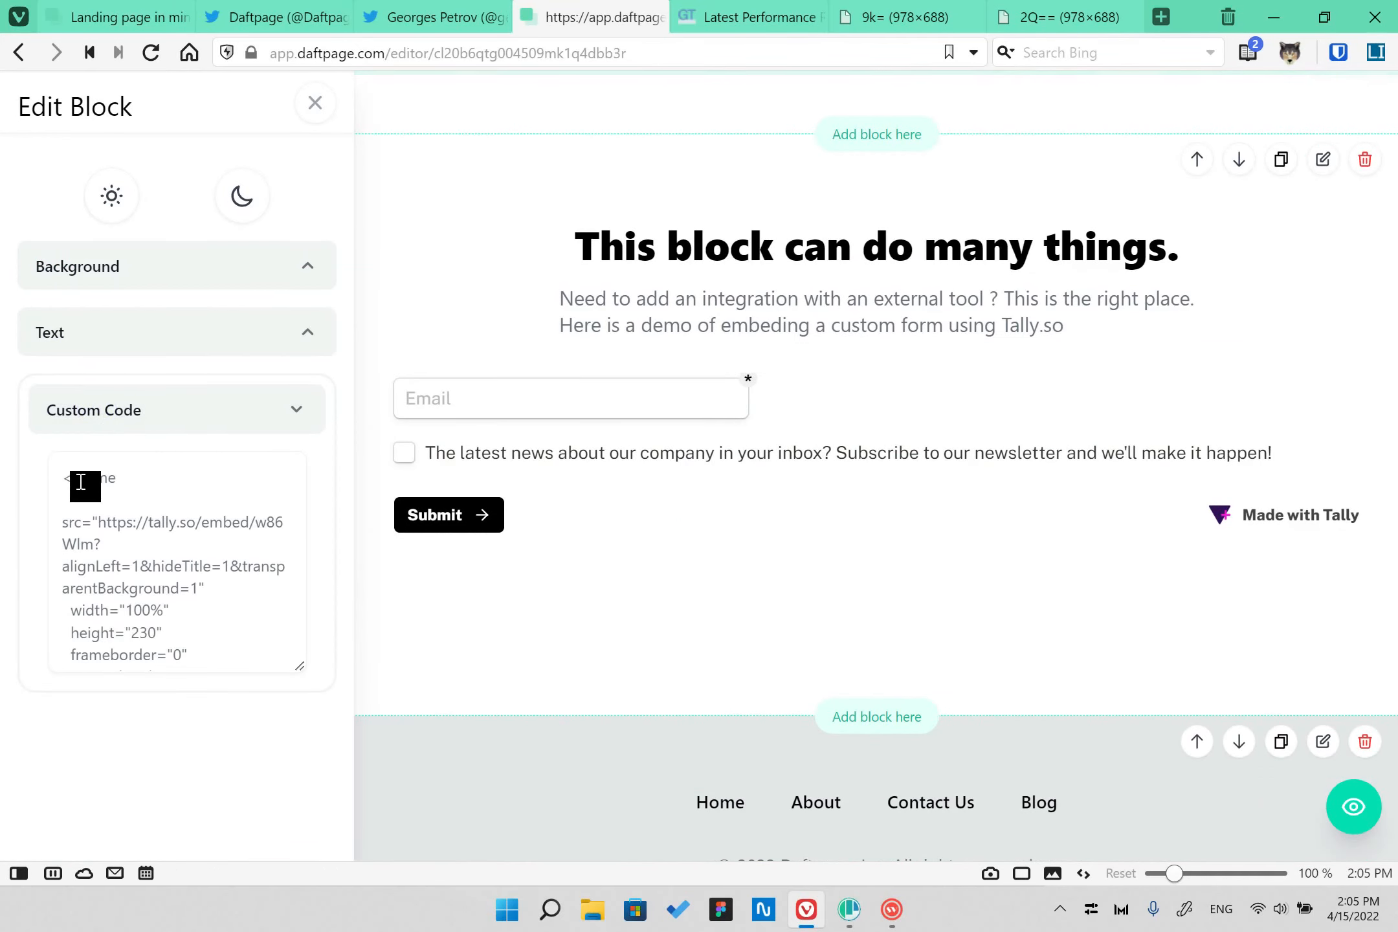
pyautogui.moveTo(158, 525); pyautogui.dragTo(272, 653)
pyautogui.press('BackSpace')
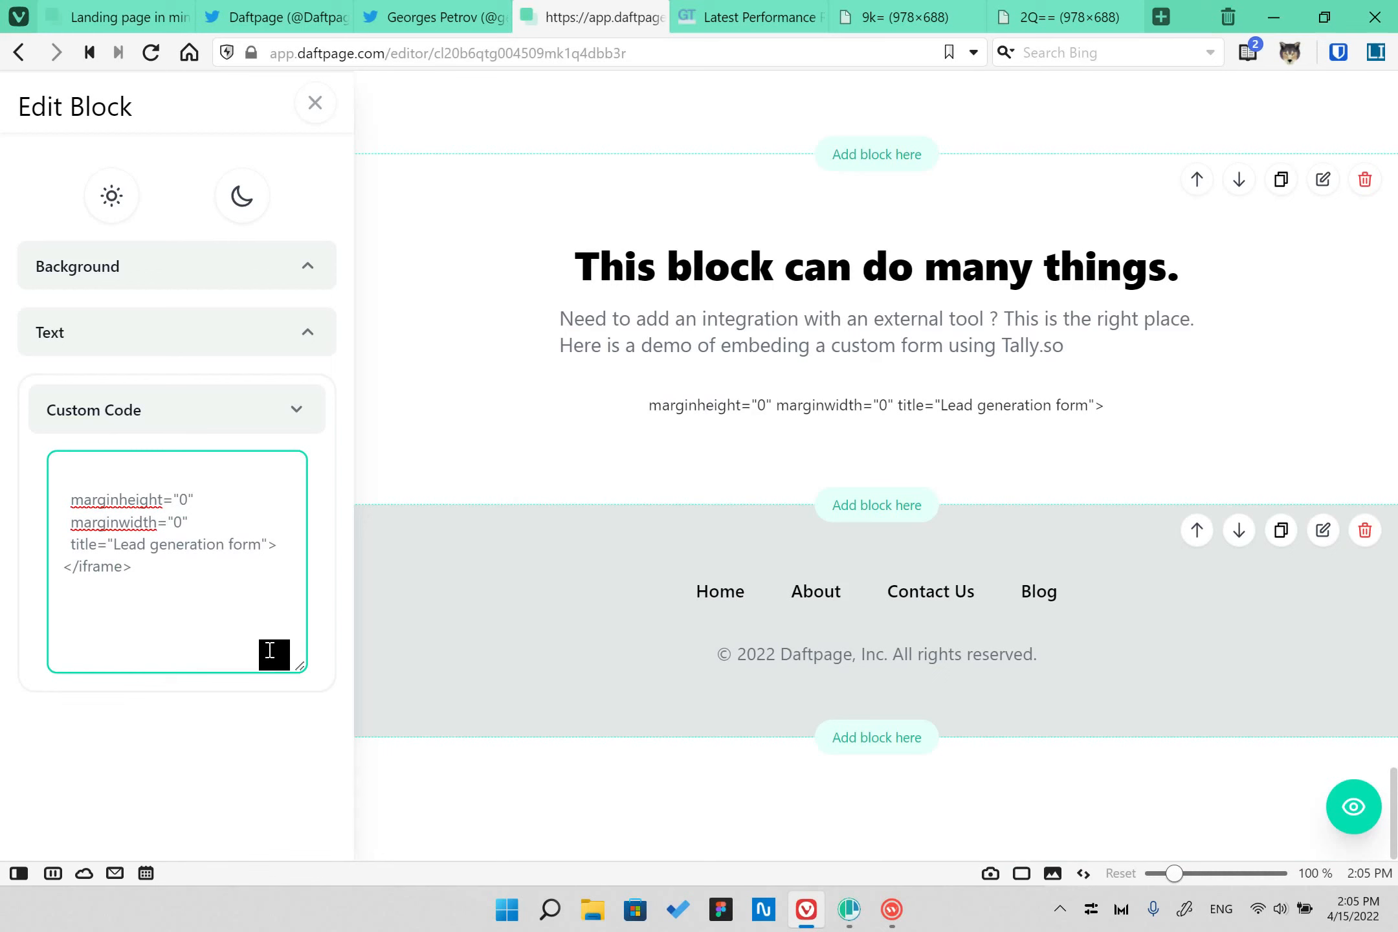
# - Copy the iframe code from the "YouTube example" note into the block's custom code and close the notes
pyautogui.click(197, 318)
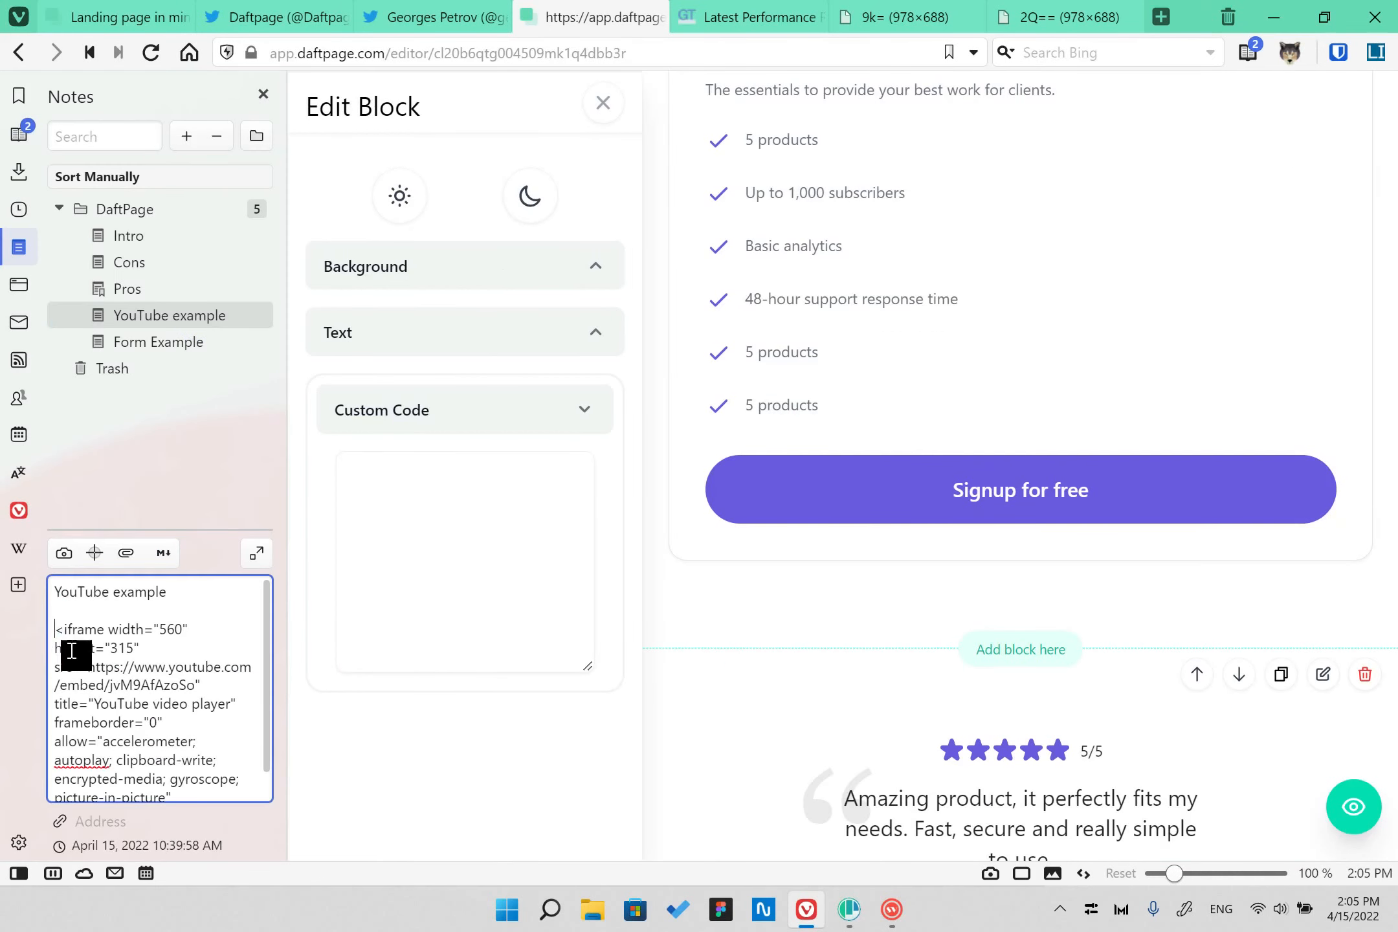
pyautogui.hotkey('ctrl', 'shift', 'End')
pyautogui.hotkey('ctrl', 'c')
pyautogui.click(414, 480)
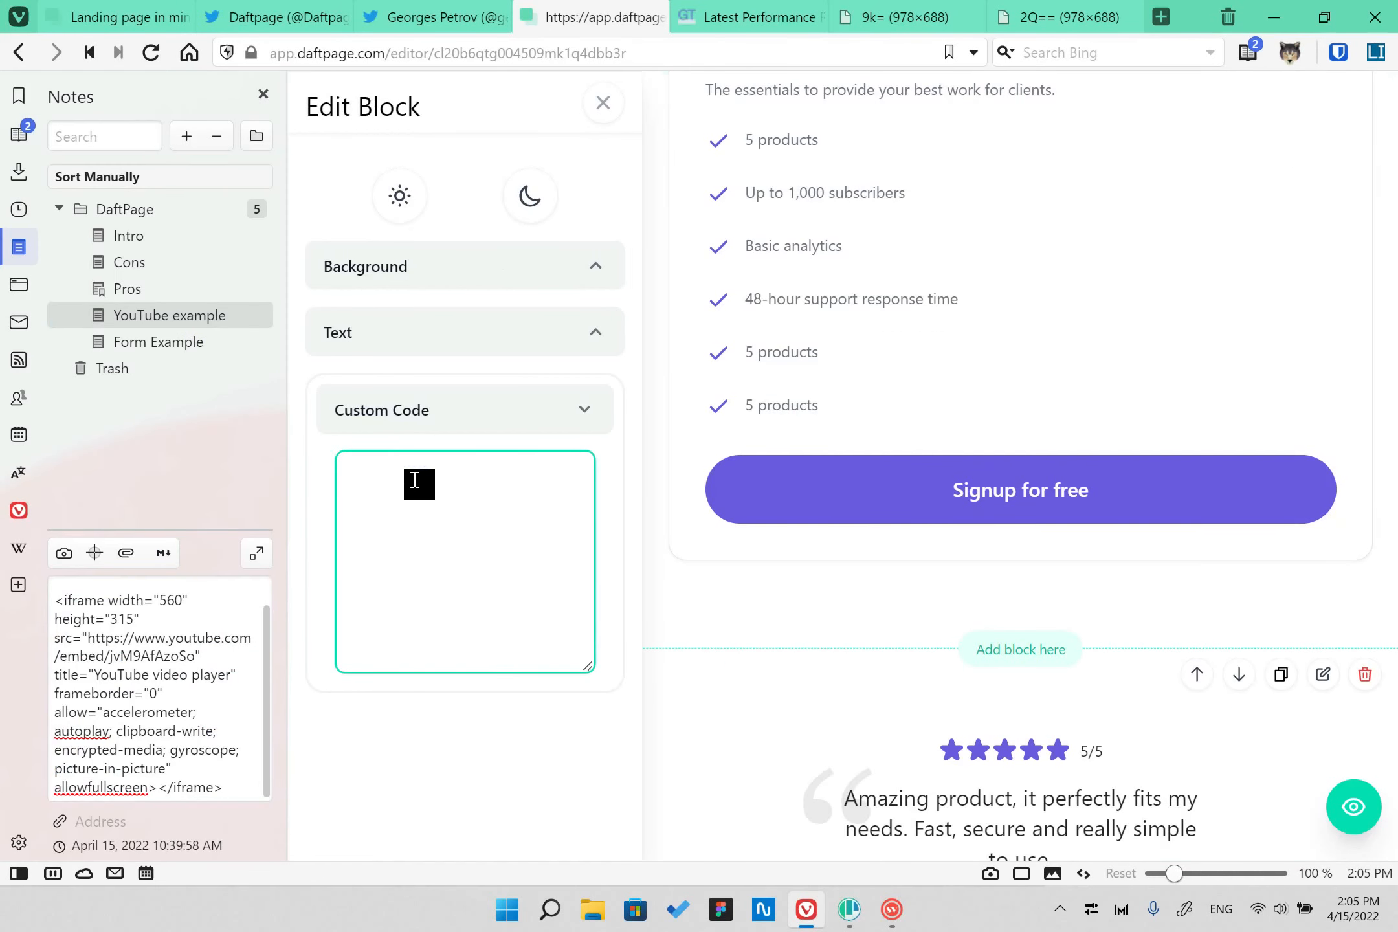
pyautogui.hotkey('ctrl', 'v')
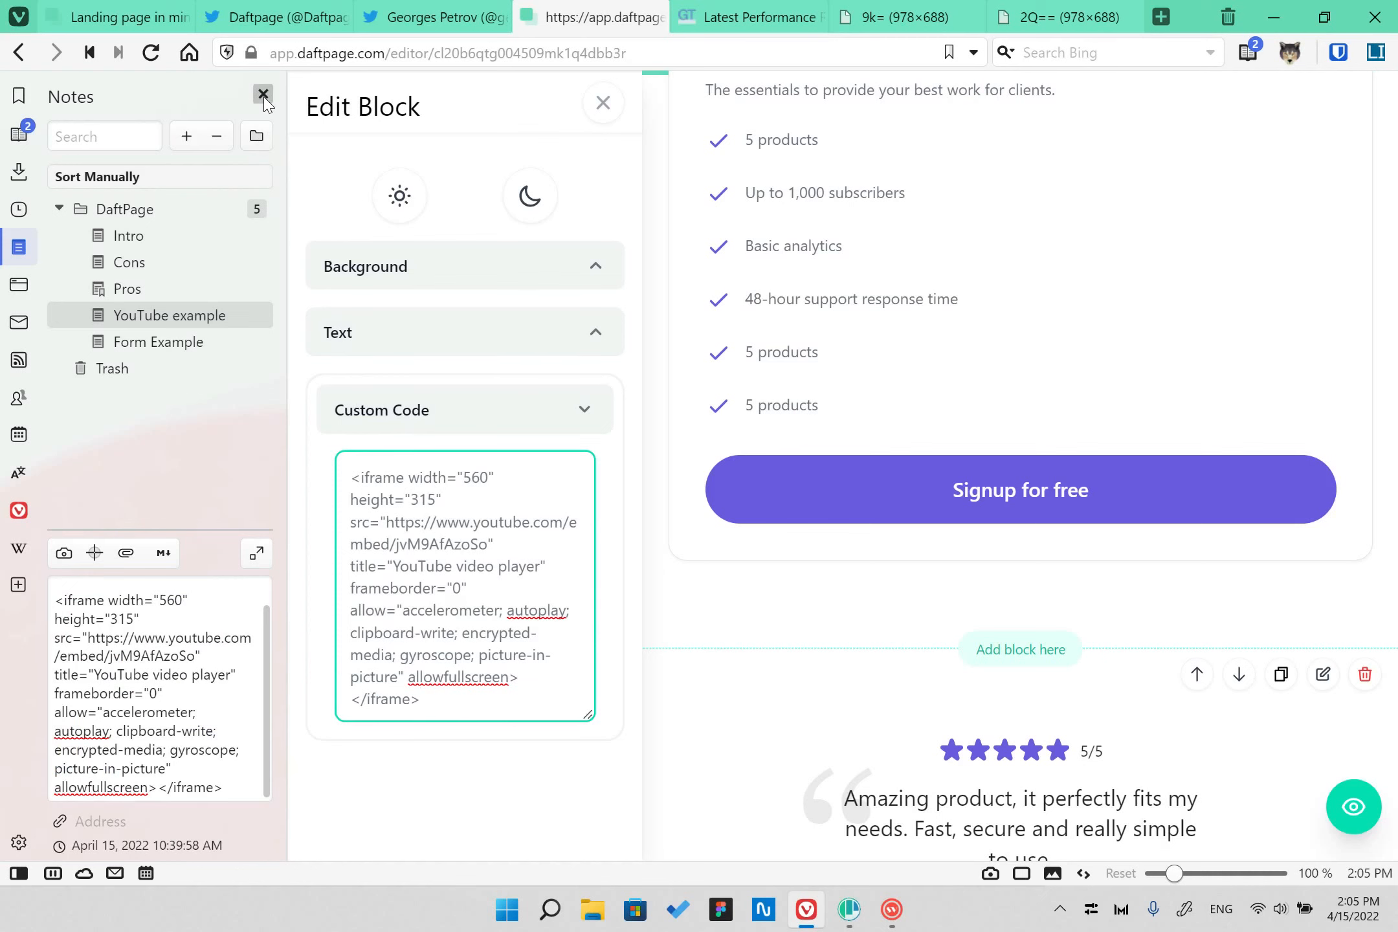
pyautogui.click(264, 95)
pyautogui.scroll(5, 867, 278)
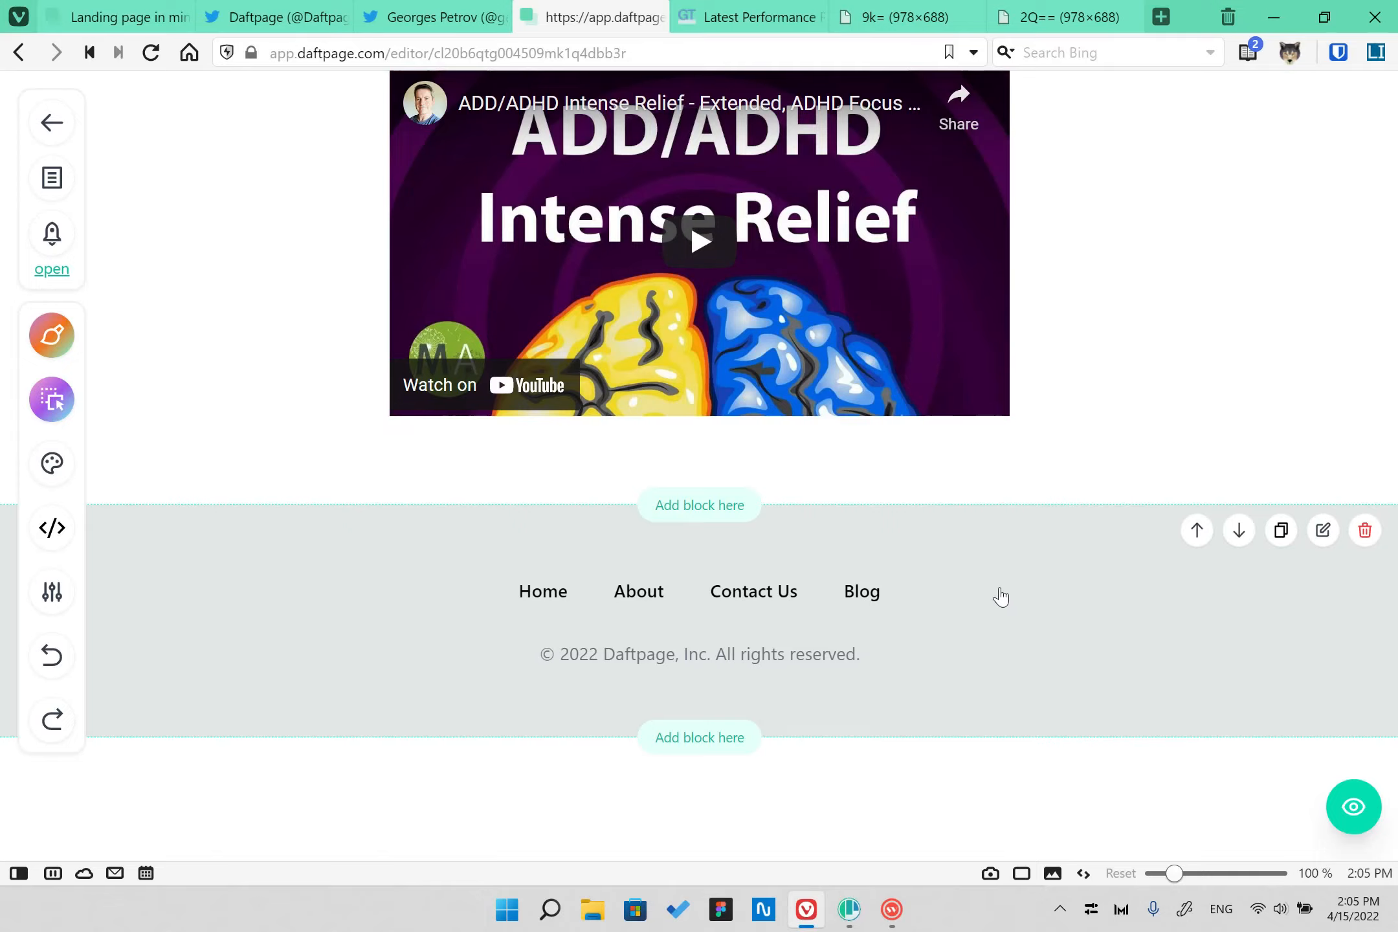
# - Add a Stats block between the video block and the footer, and check its title and description settings
pyautogui.click(700, 506)
pyautogui.scroll(-5, 791, 580)
pyautogui.click(463, 355)
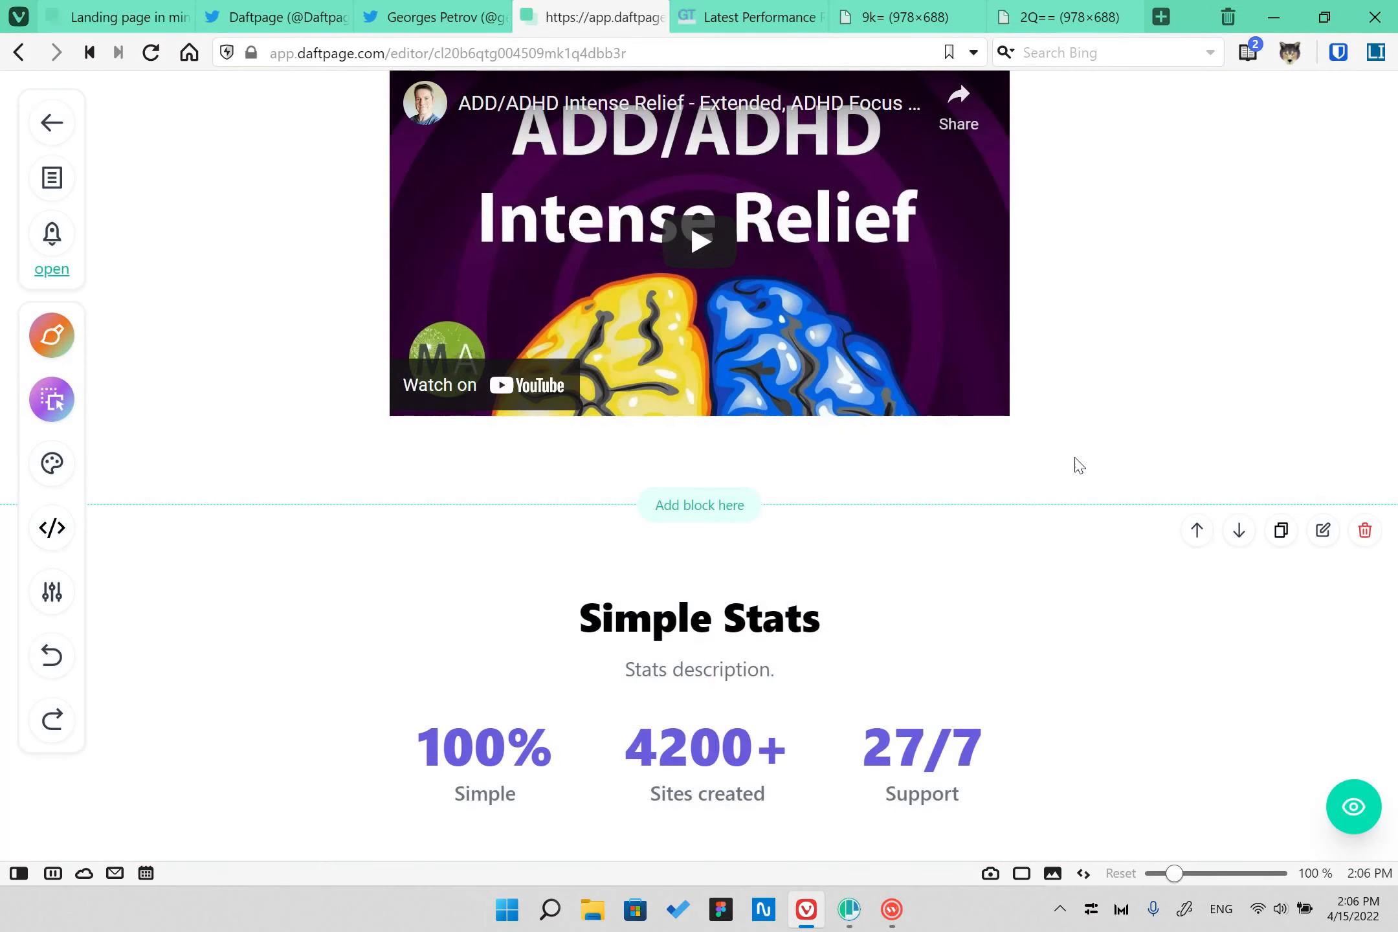
pyautogui.click(1321, 200)
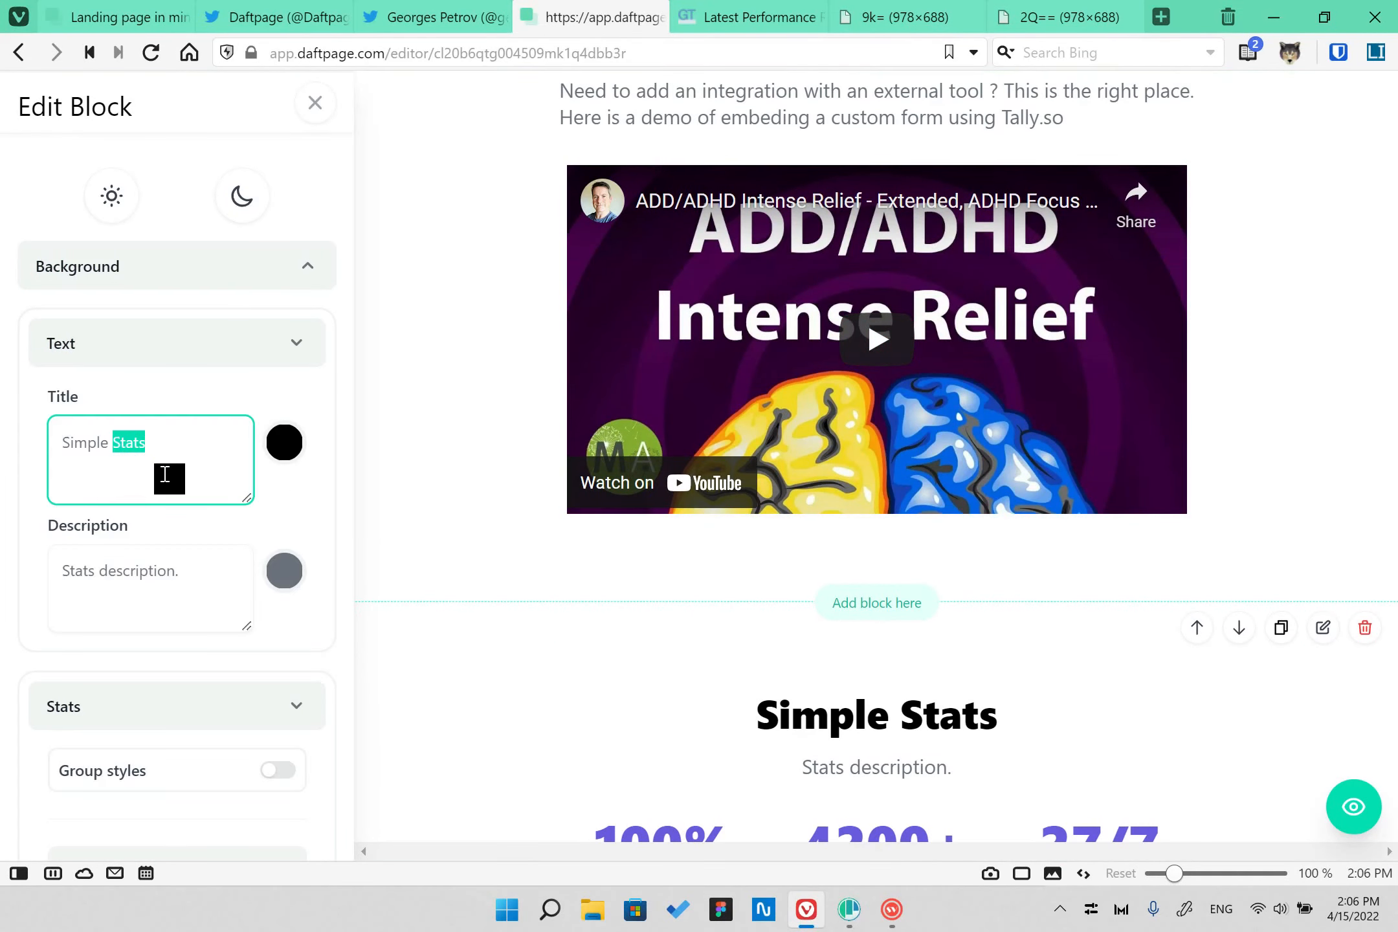
pyautogui.scroll(10, 737, 509)
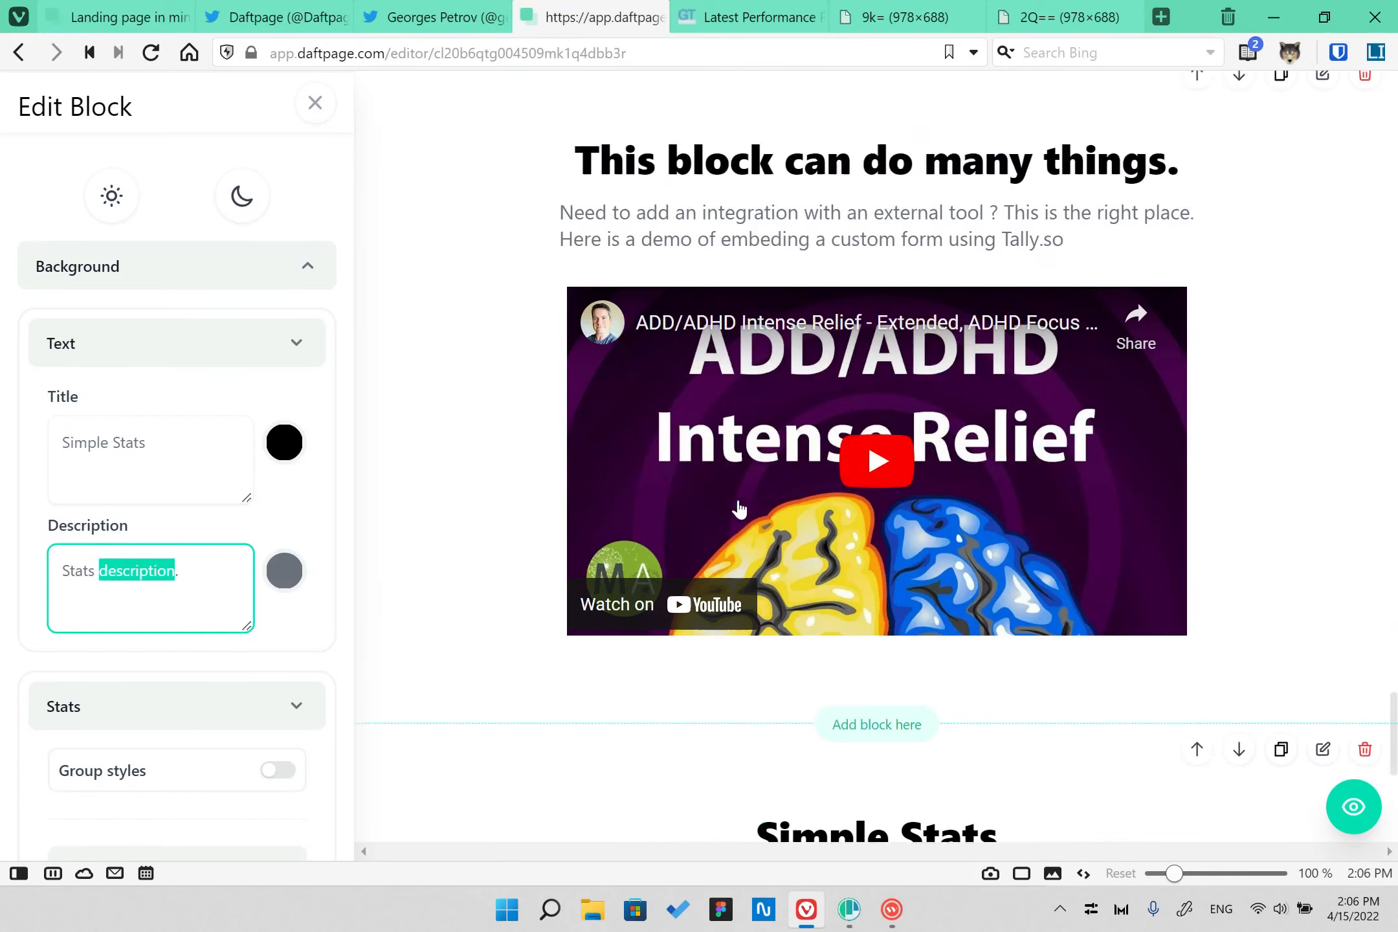
pyautogui.click(315, 102)
# - Publish the site and look over the Home page's blocks in the editor
pyautogui.scroll(10, 793, 382)
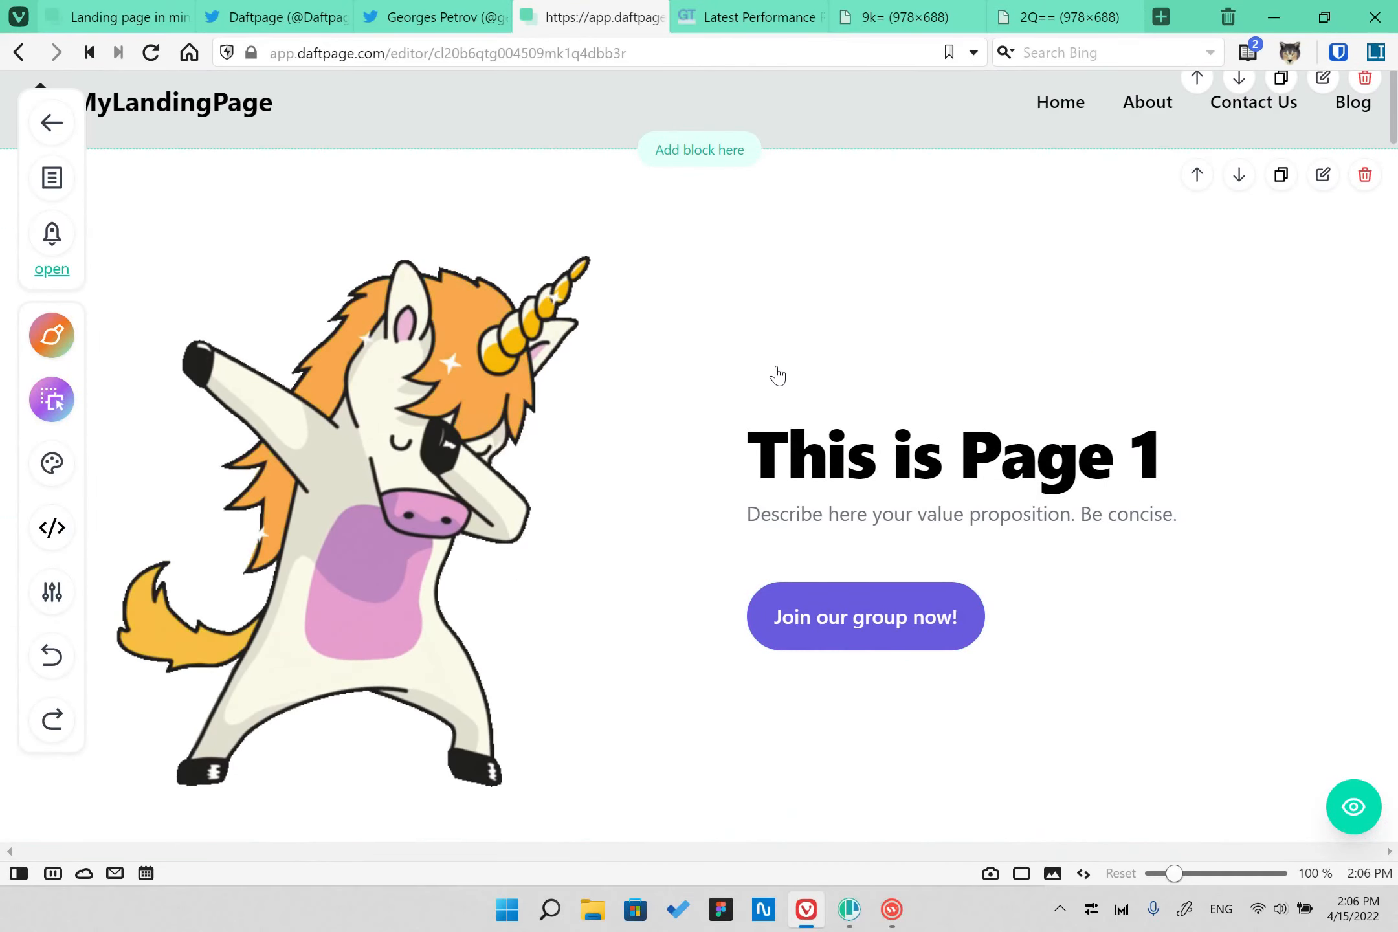
pyautogui.click(52, 181)
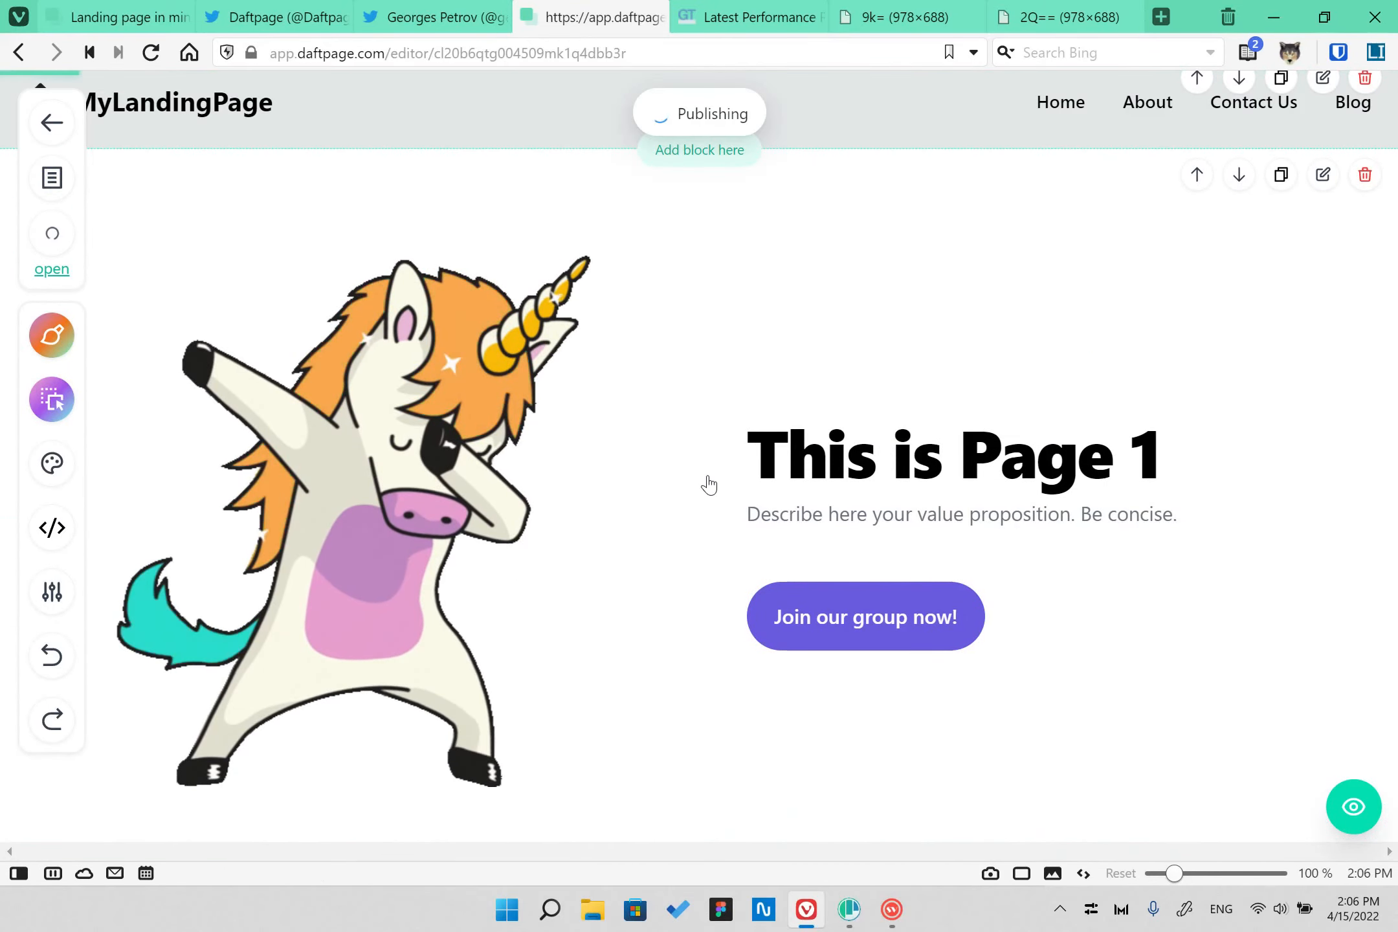
pyautogui.scroll(-15, 786, 537)
pyautogui.scroll(-15, 799, 552)
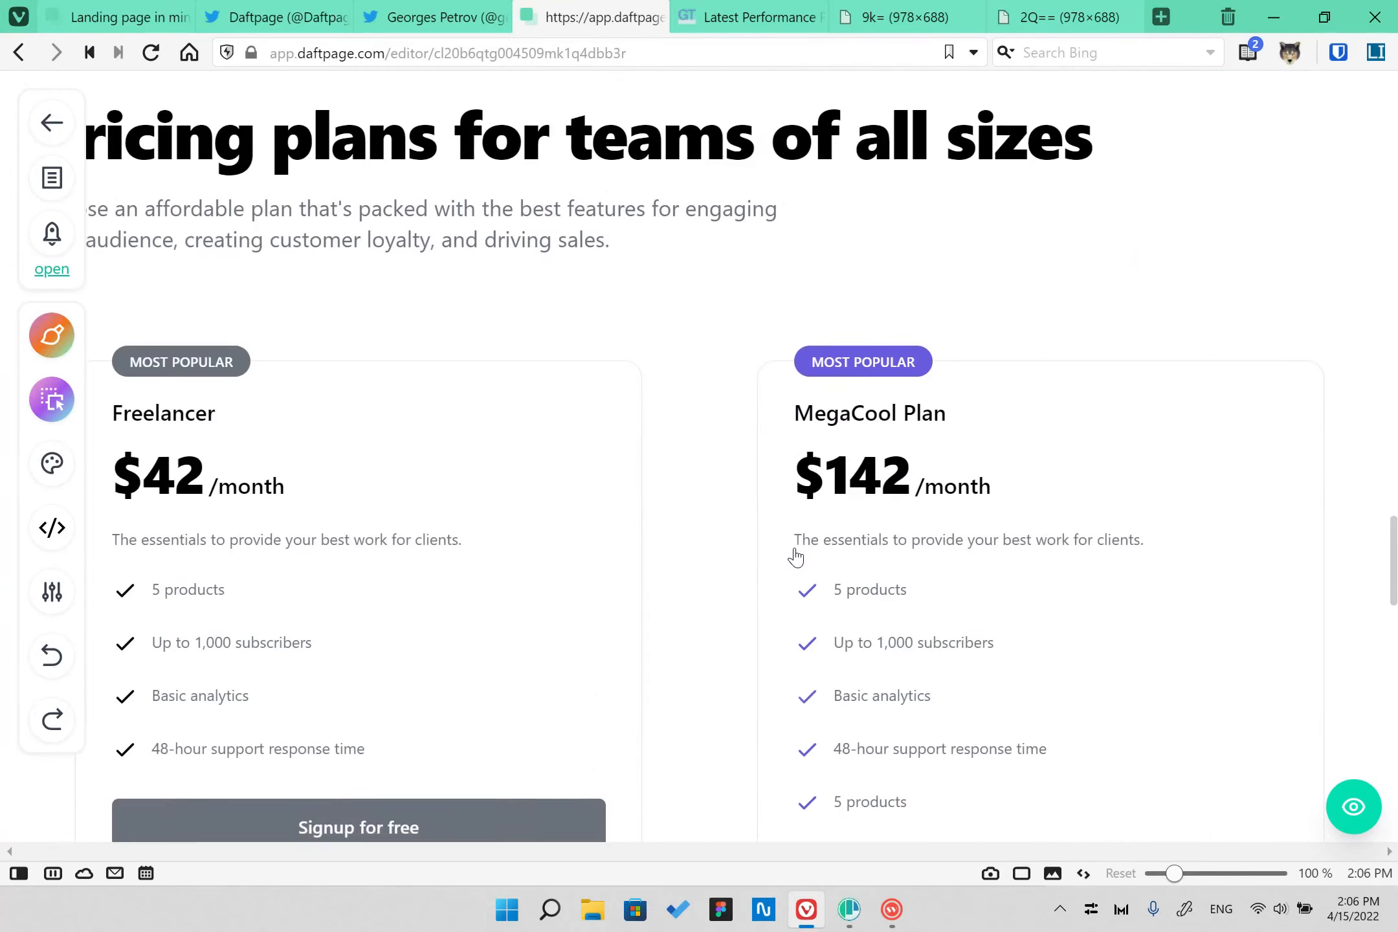
pyautogui.scroll(20, 912, 499)
pyautogui.scroll(15, 913, 512)
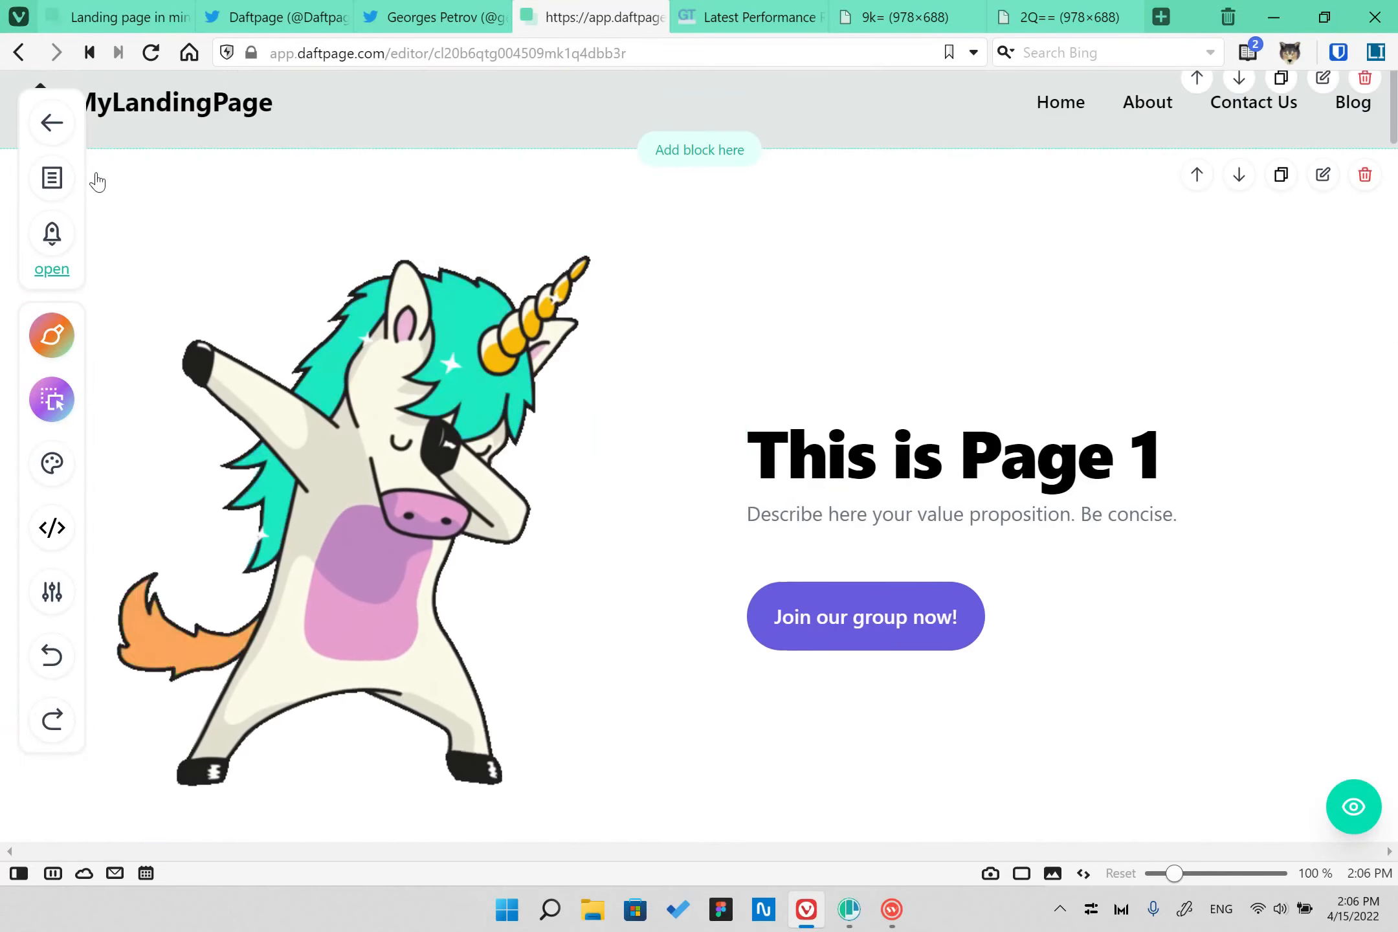
# - View the About Us page and switch the editor to the Contact Us page
pyautogui.click(52, 178)
pyautogui.click(154, 196)
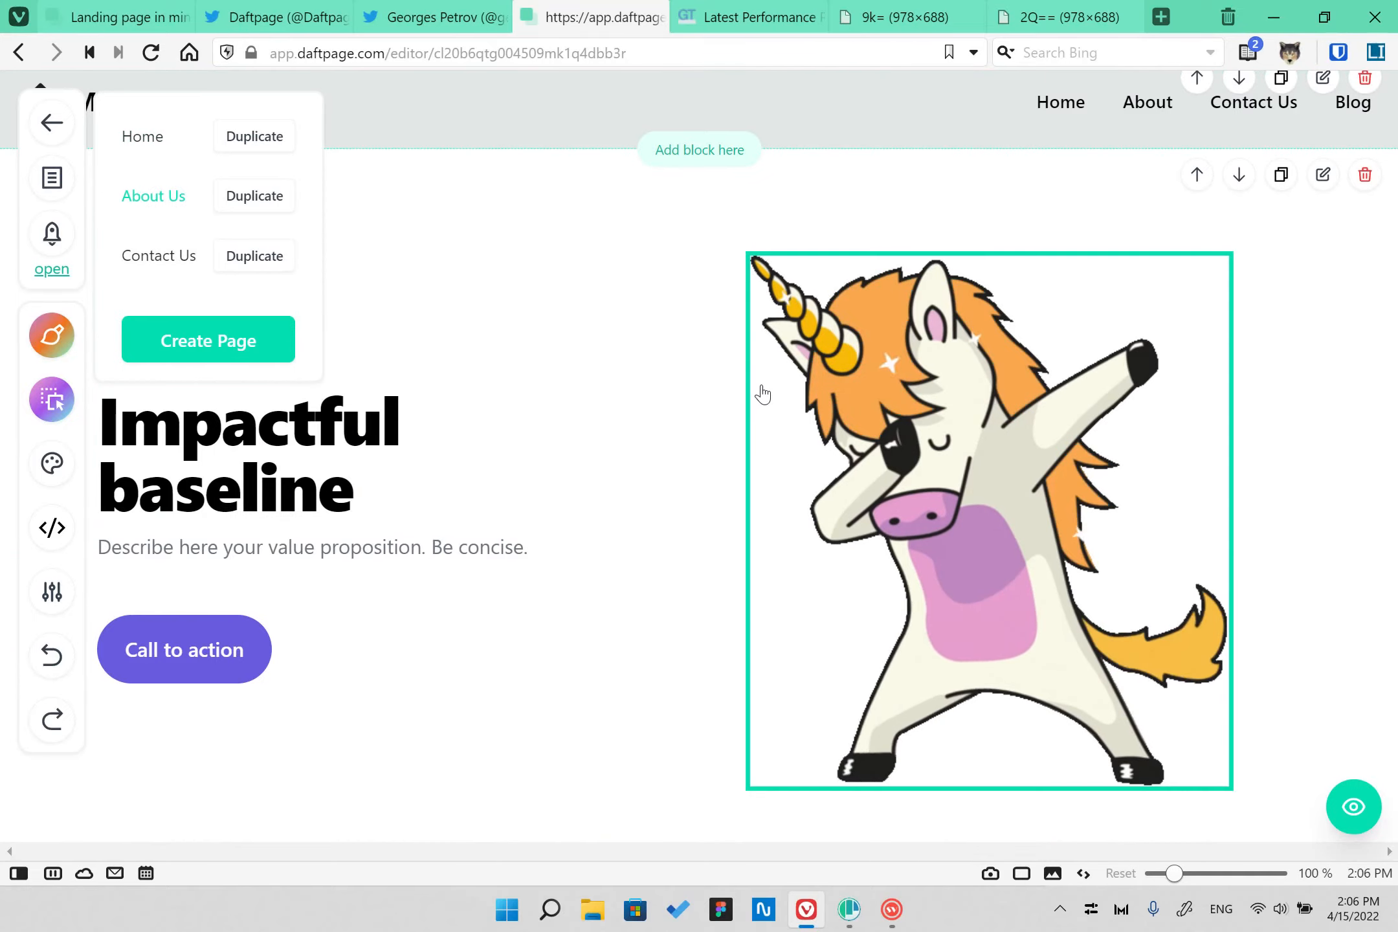
pyautogui.scroll(-5, 758, 388)
pyautogui.scroll(1, 665, 484)
pyautogui.click(155, 256)
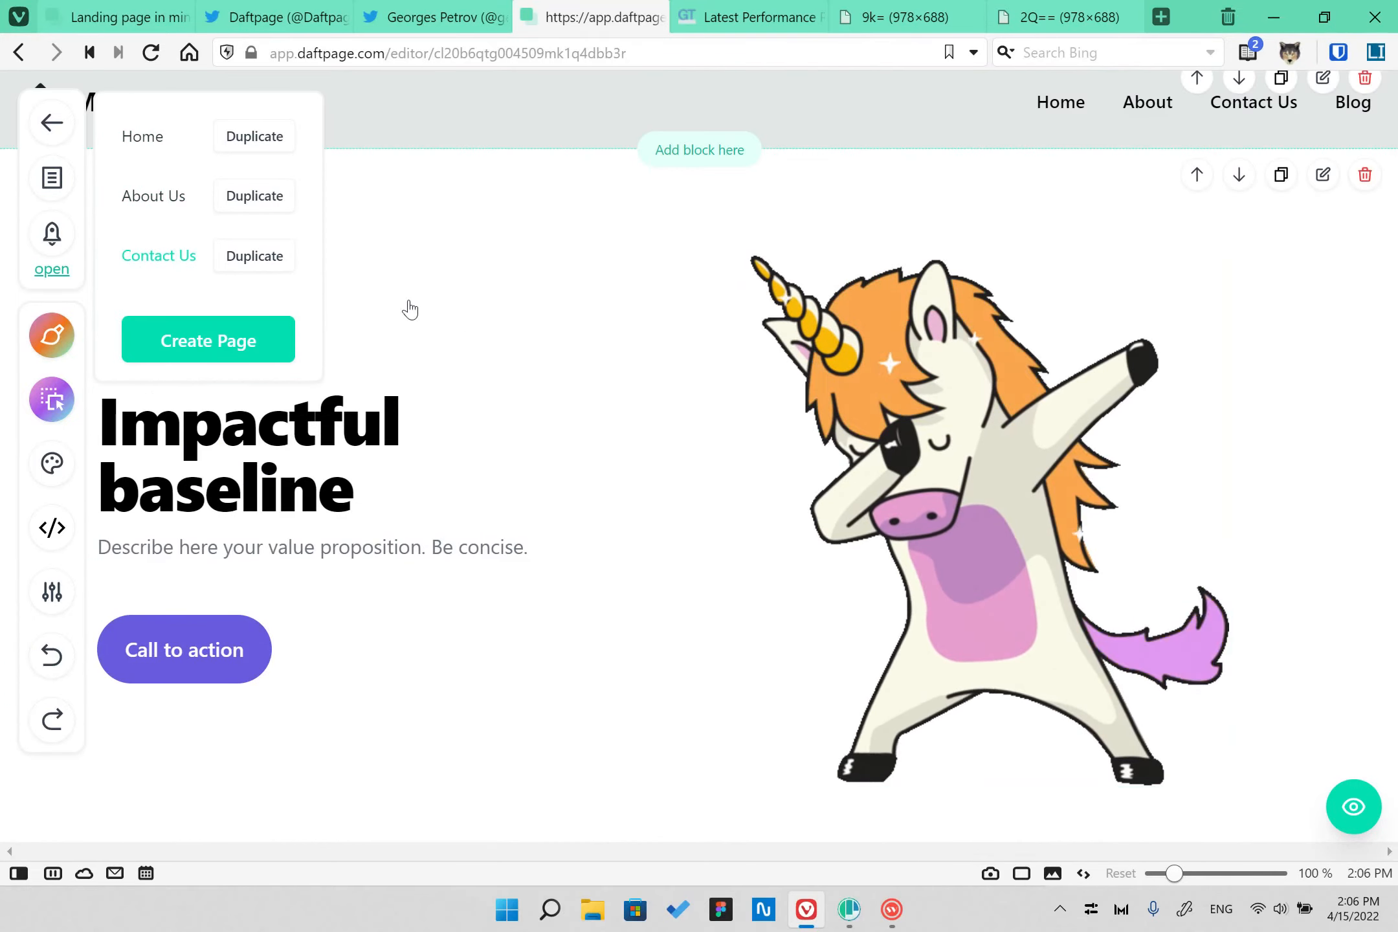
# - Add a Custom Code block between the hero and the footer of the Contact Us page
pyautogui.click(838, 216)
pyautogui.scroll(-5, 832, 323)
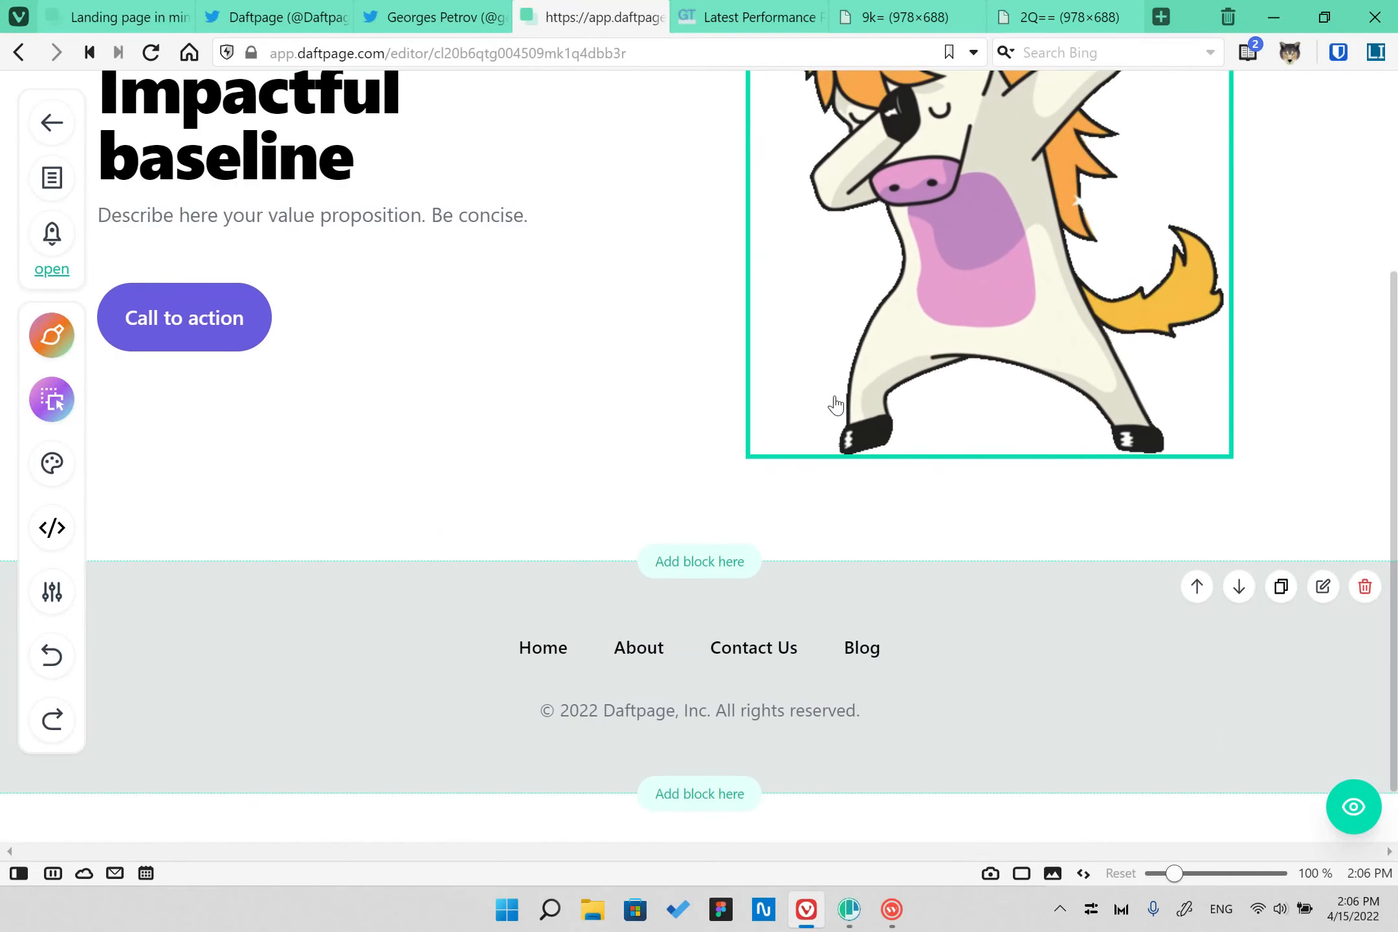
pyautogui.click(737, 561)
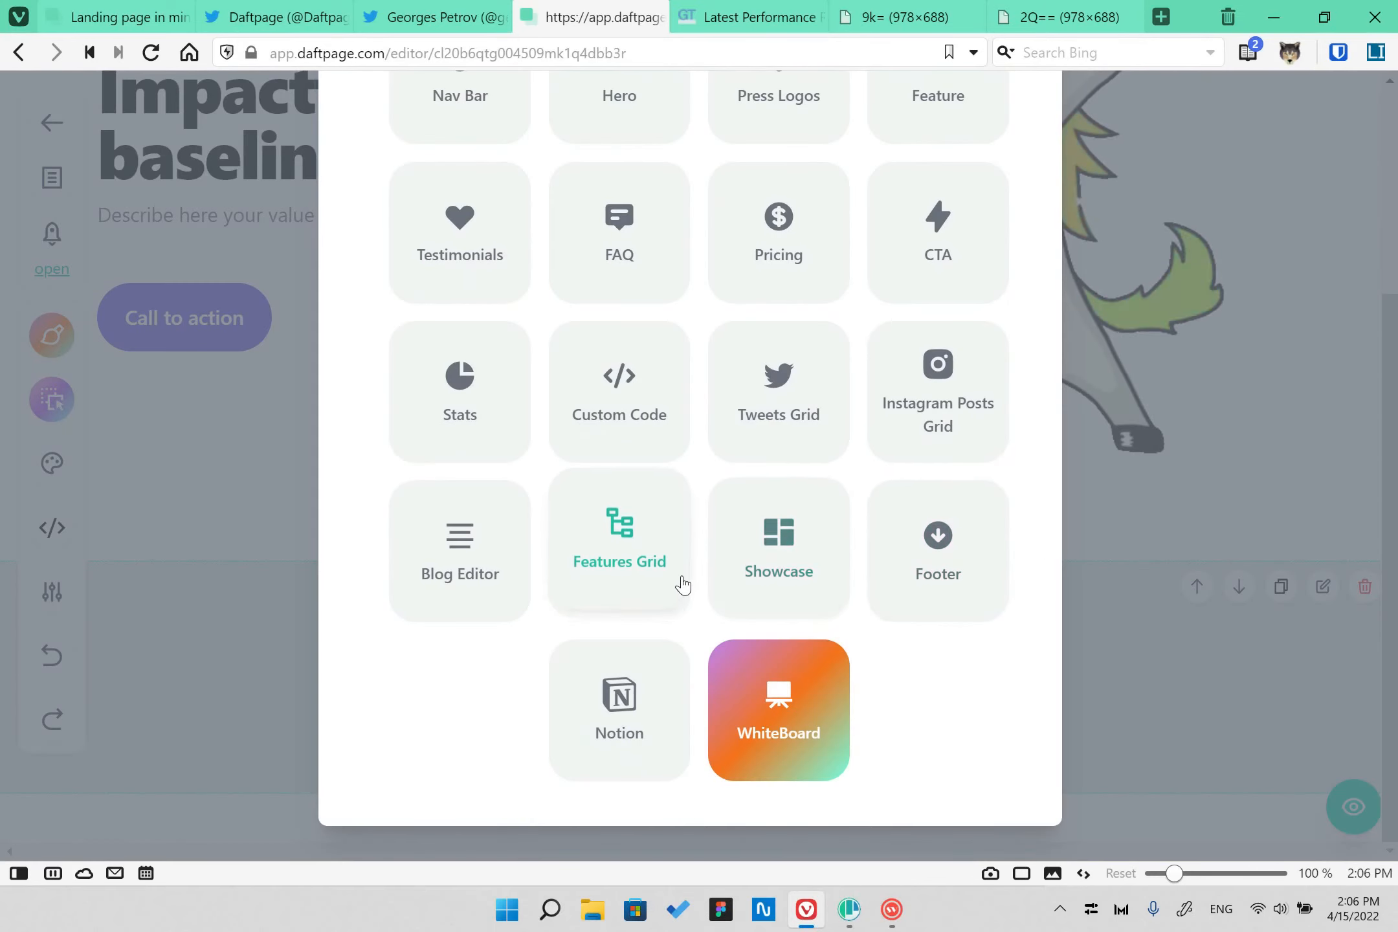
pyautogui.click(178, 756)
# - Copy the Pabbly form script from the "Form Example" note and close the notes
pyautogui.click(19, 873)
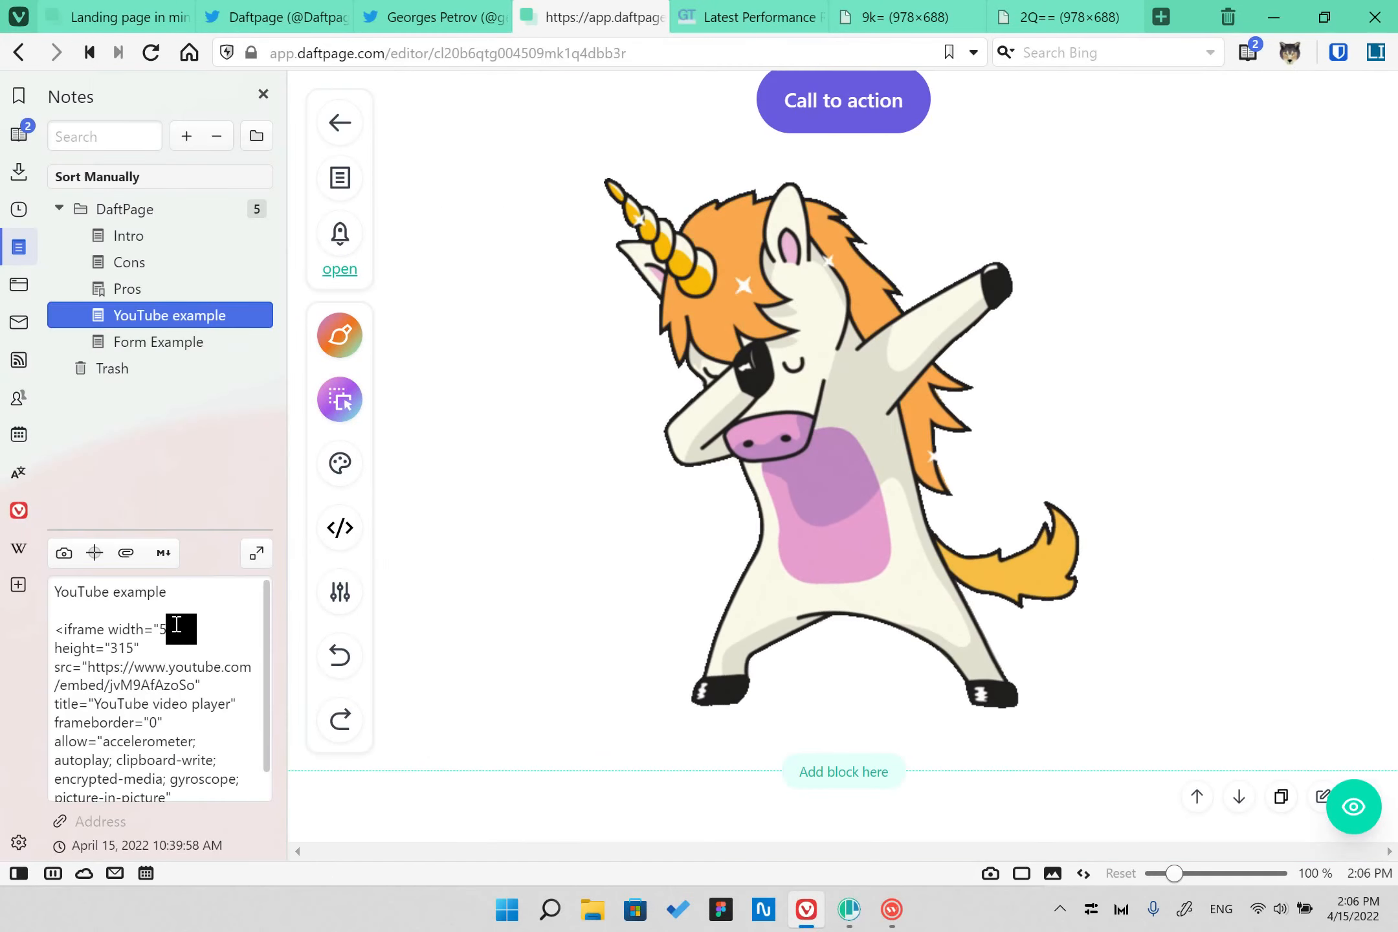
pyautogui.click(170, 350)
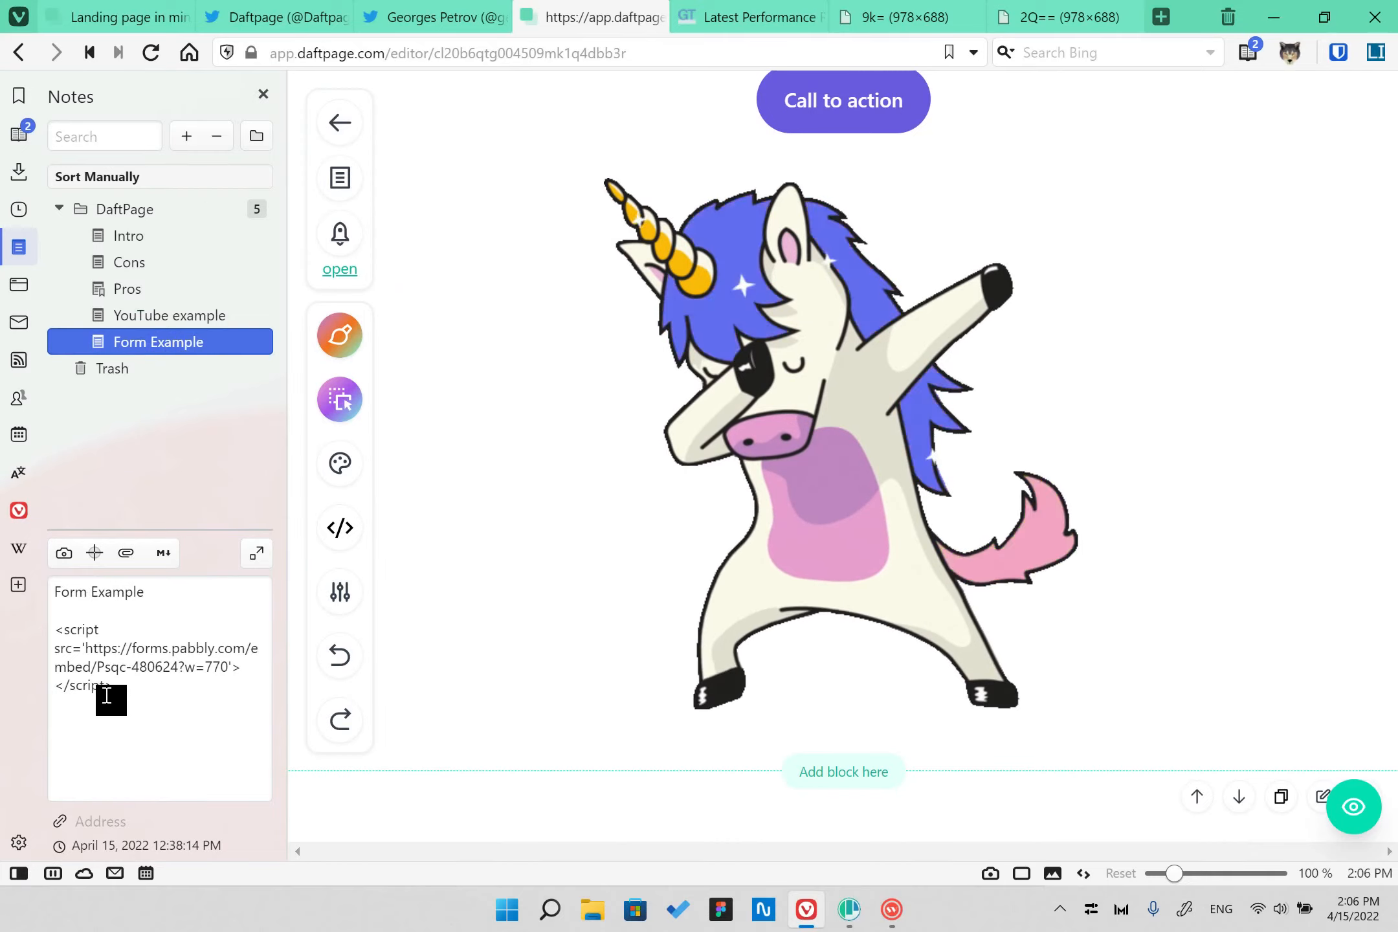
pyautogui.moveTo(55, 628); pyautogui.dragTo(135, 695)
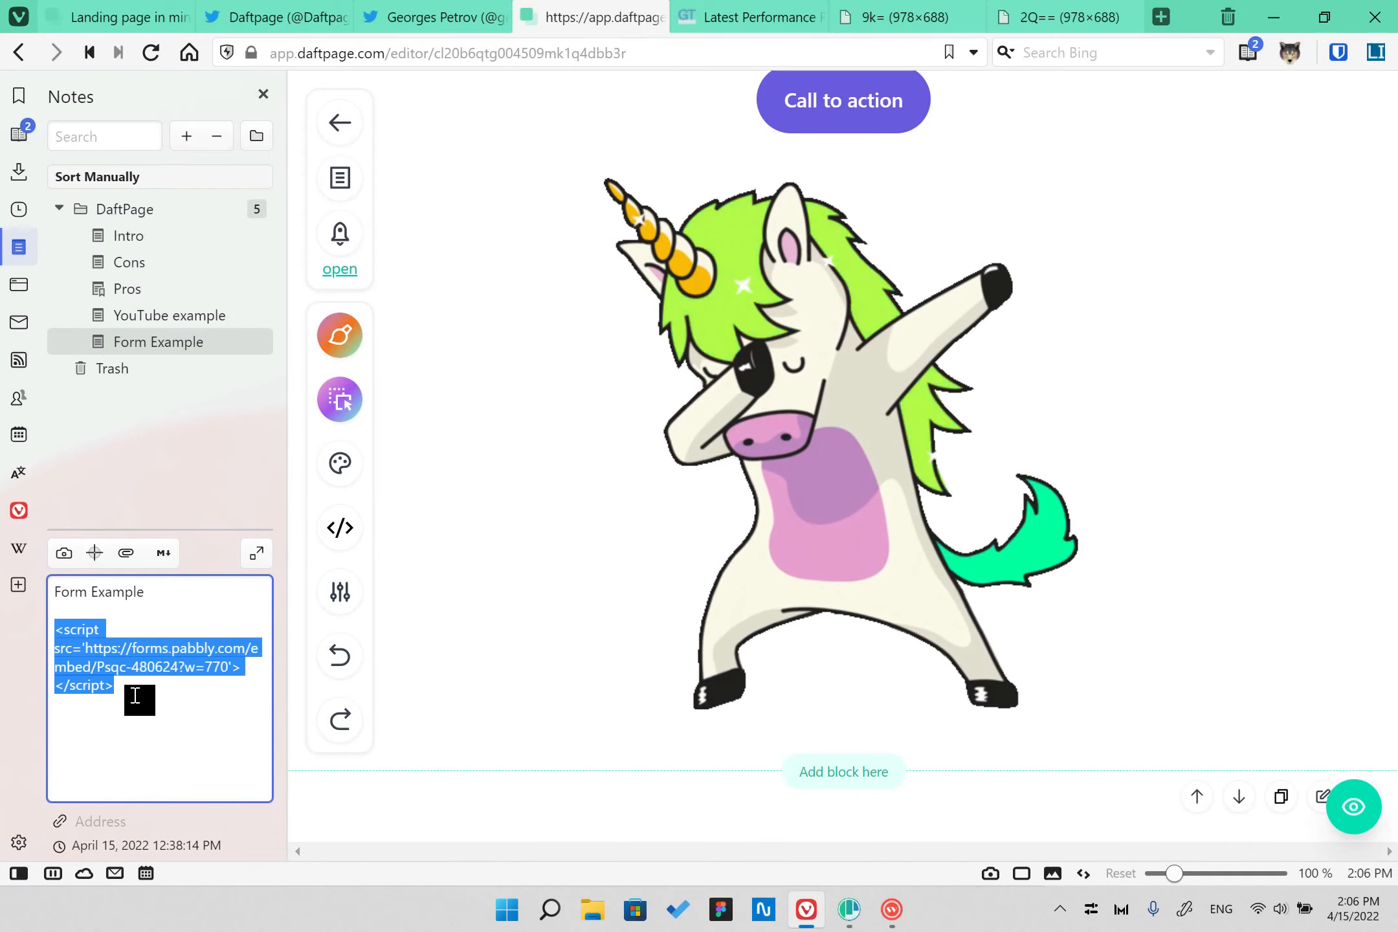
pyautogui.click(19, 873)
# - Replace the Contact Us page's default custom code with the copied Pabbly form script
pyautogui.scroll(-5, 634, 686)
pyautogui.scroll(-3, 791, 573)
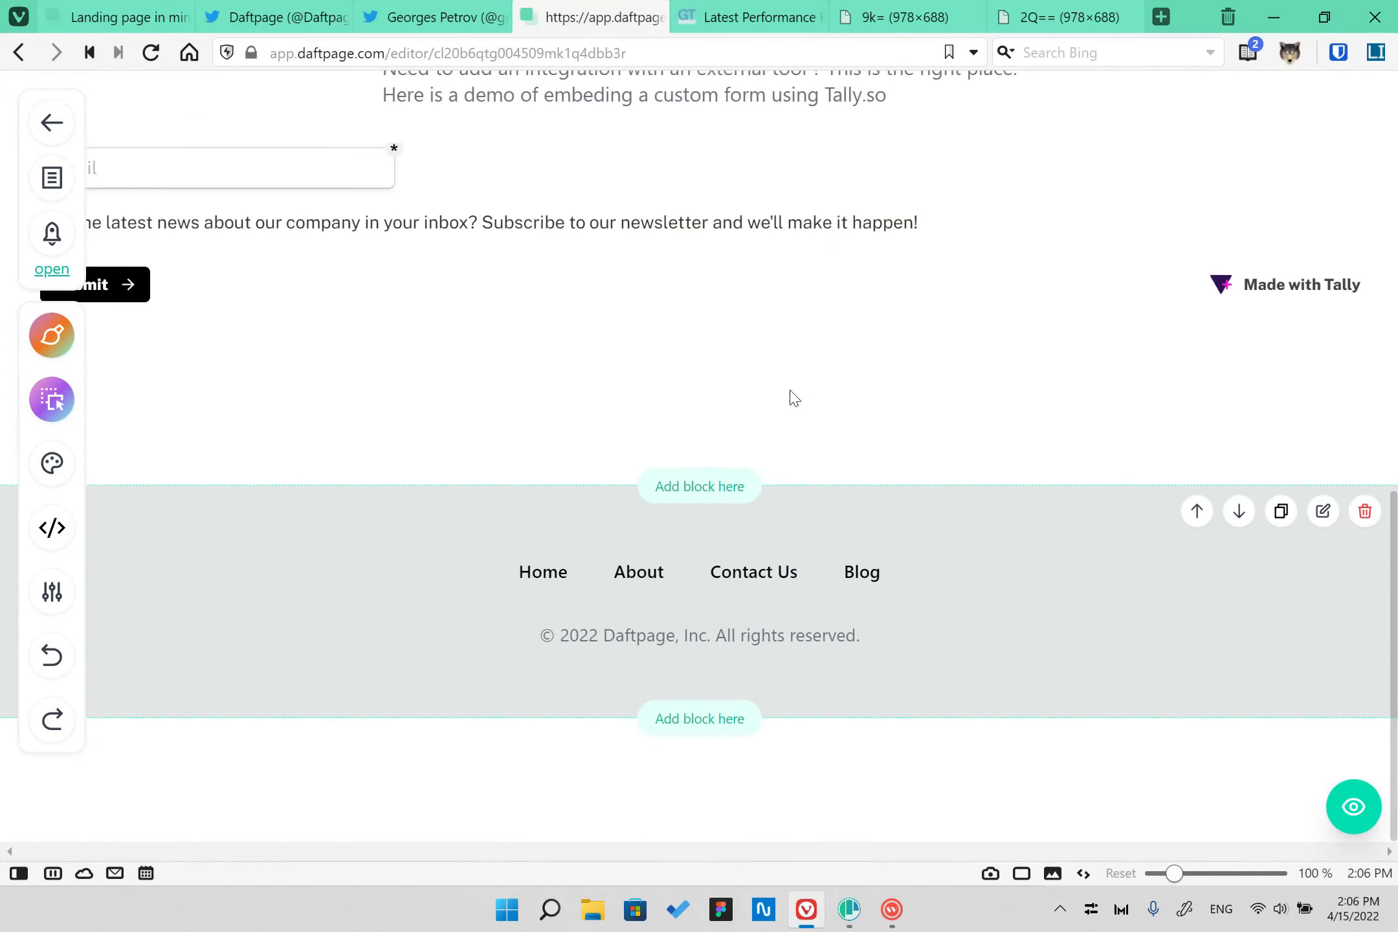
pyautogui.scroll(2, 788, 396)
pyautogui.click(736, 370)
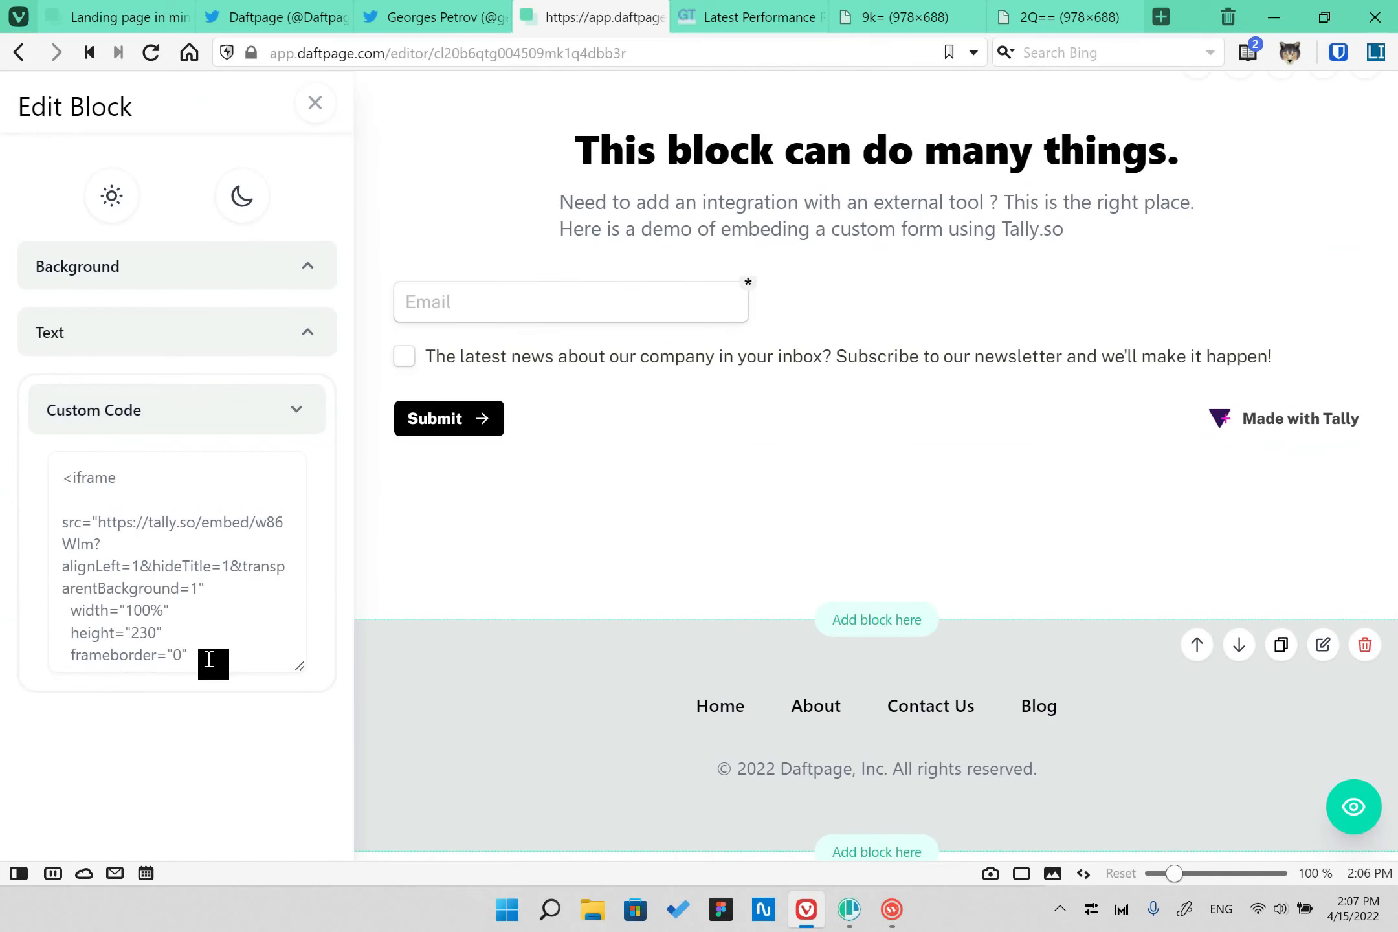
pyautogui.hotkey('ctrl', 'a')
pyautogui.hotkey('ctrl', 'v')
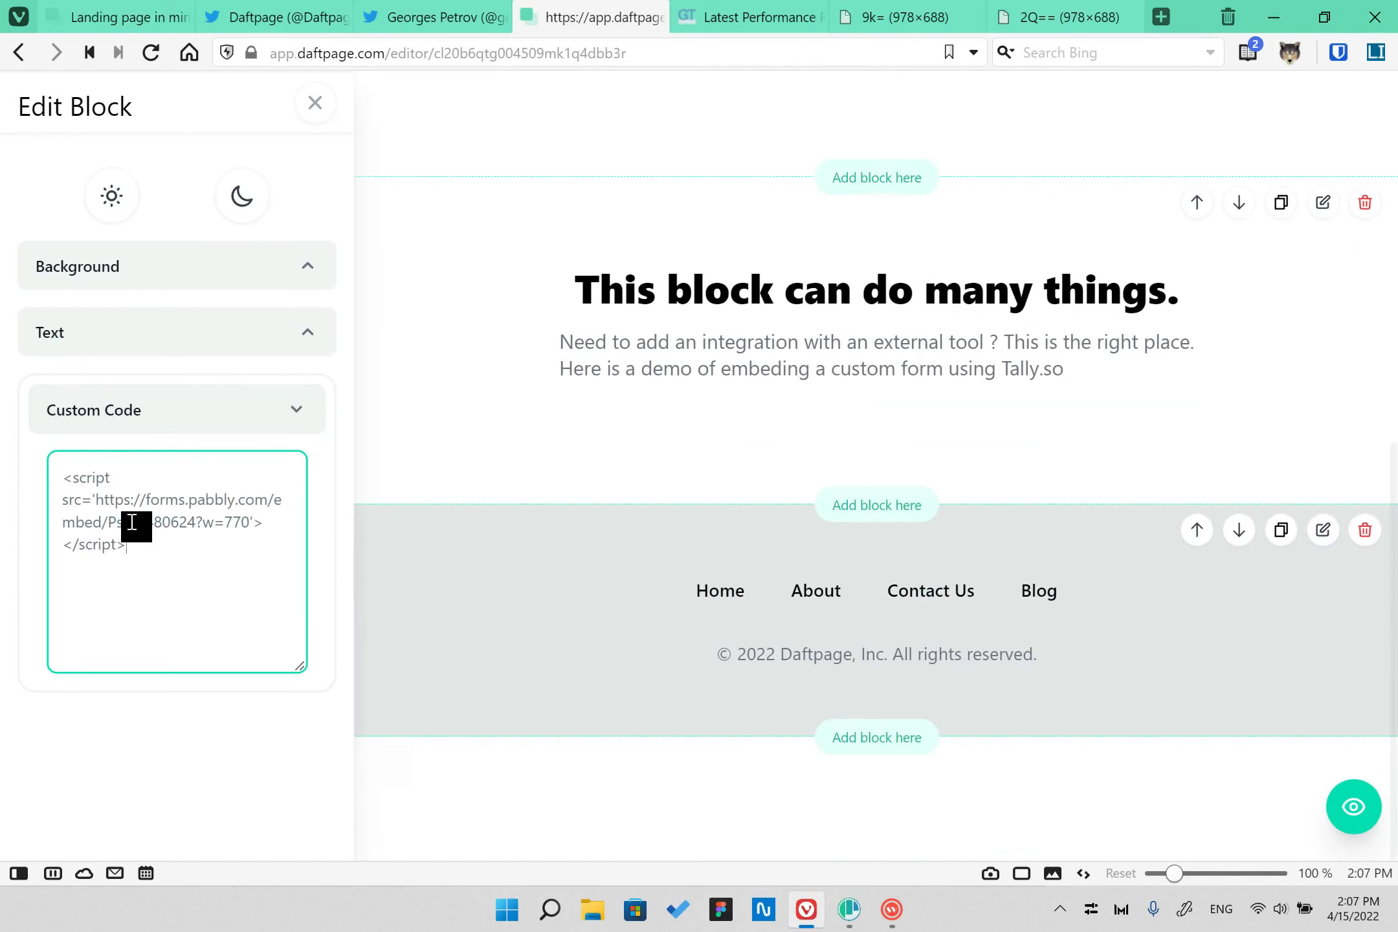
pyautogui.click(555, 439)
# - Publish the site with the Contact Us page's embedded form
pyautogui.scroll(5, 447, 396)
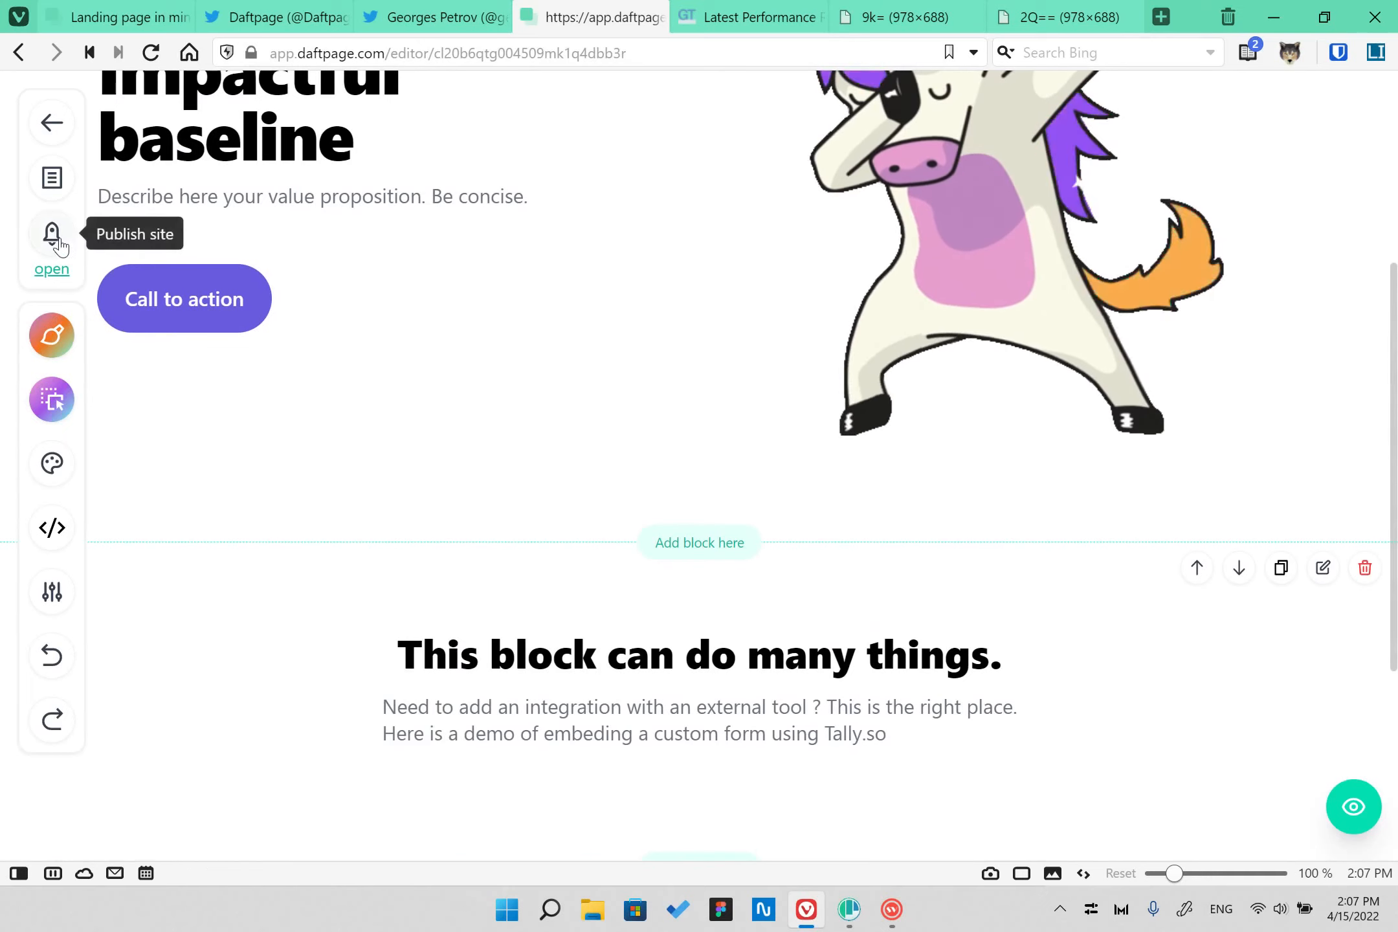
pyautogui.click(52, 233)
pyautogui.scroll(5, 922, 627)
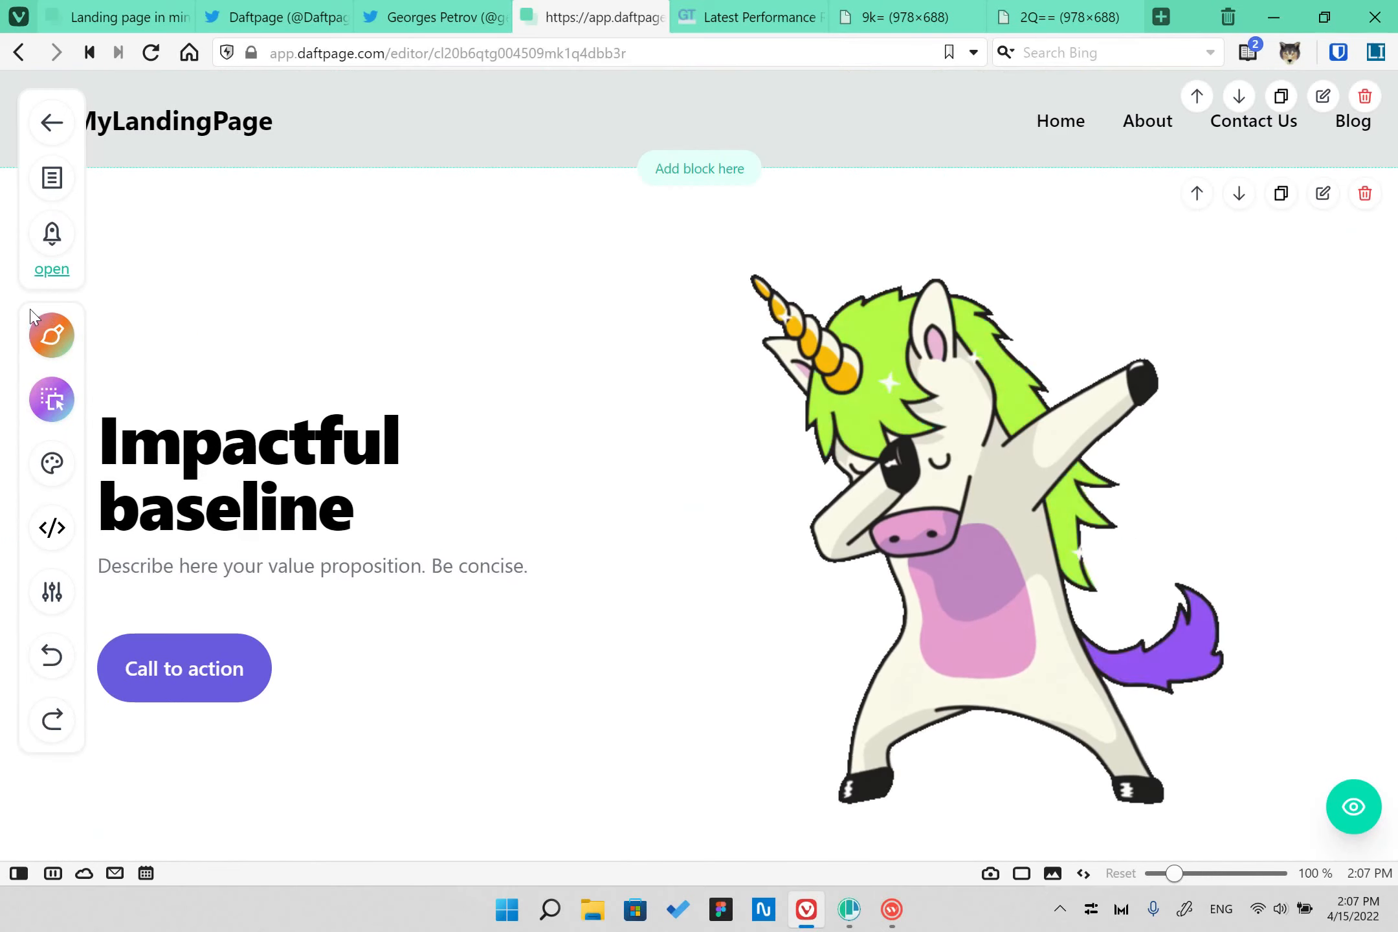
# - Open the published site and look over its Home page from the hero down to the footer
pyautogui.click(51, 269)
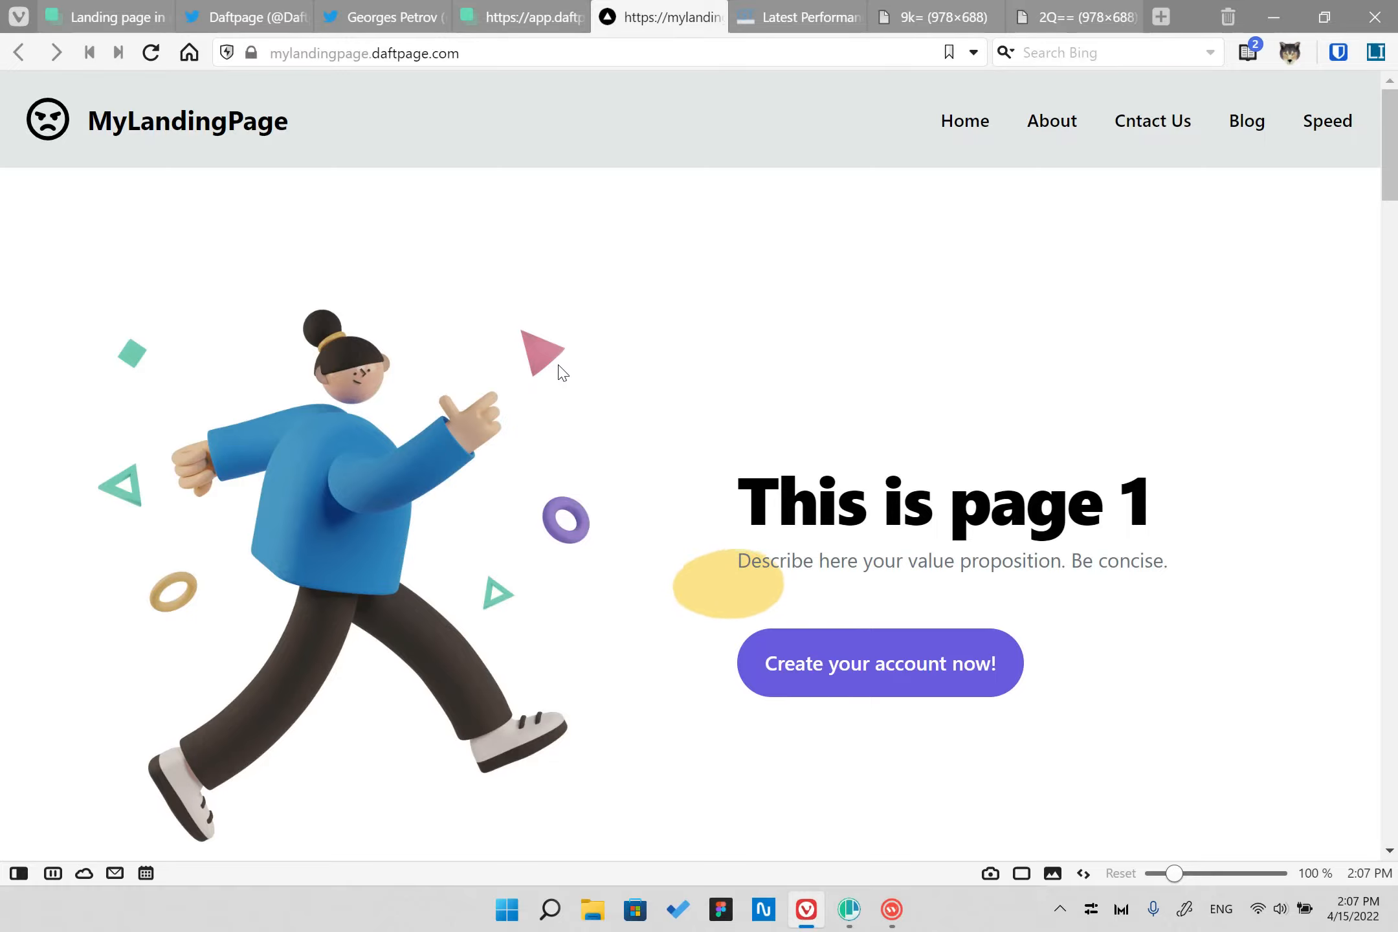
pyautogui.scroll(-15, 435, 313)
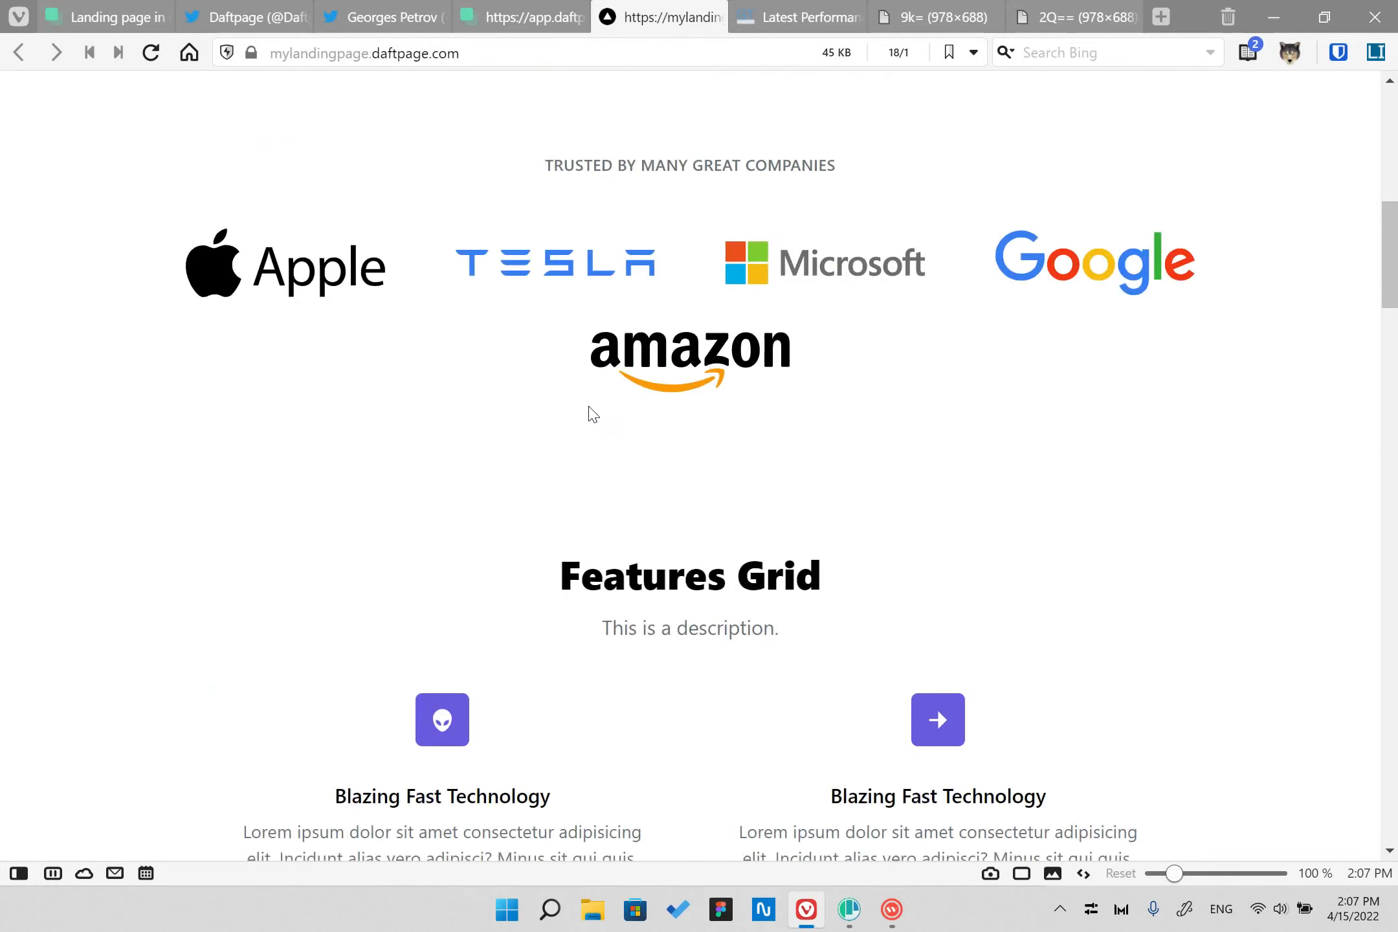
pyautogui.scroll(-20, 602, 434)
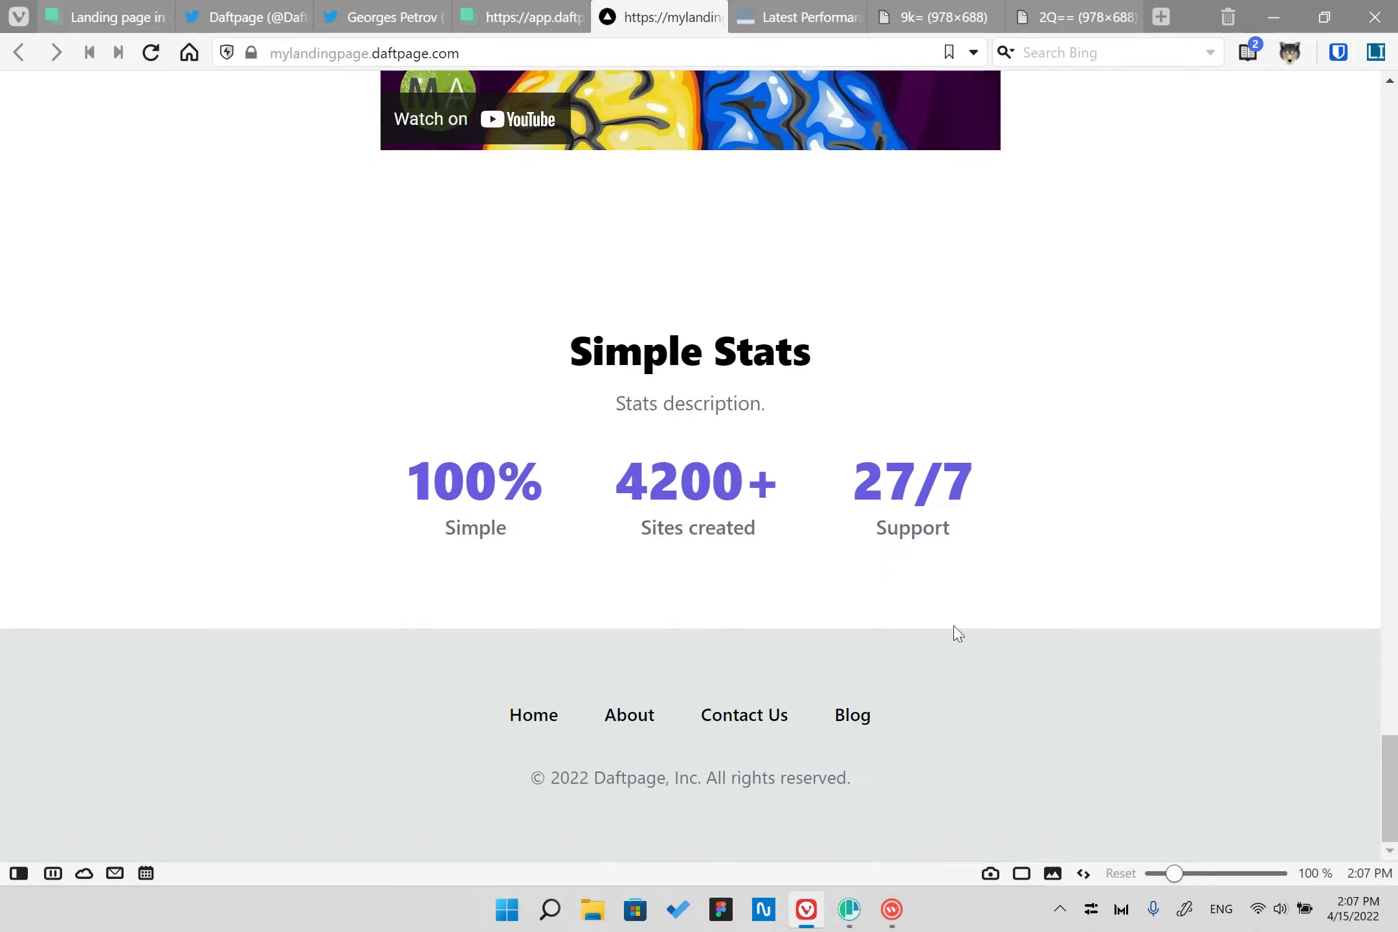
pyautogui.moveTo(1390, 803); pyautogui.dragTo(1390, 152)
# - Open the live site's Contact Us page, reload it and examine the embedded form
pyautogui.click(1235, 121)
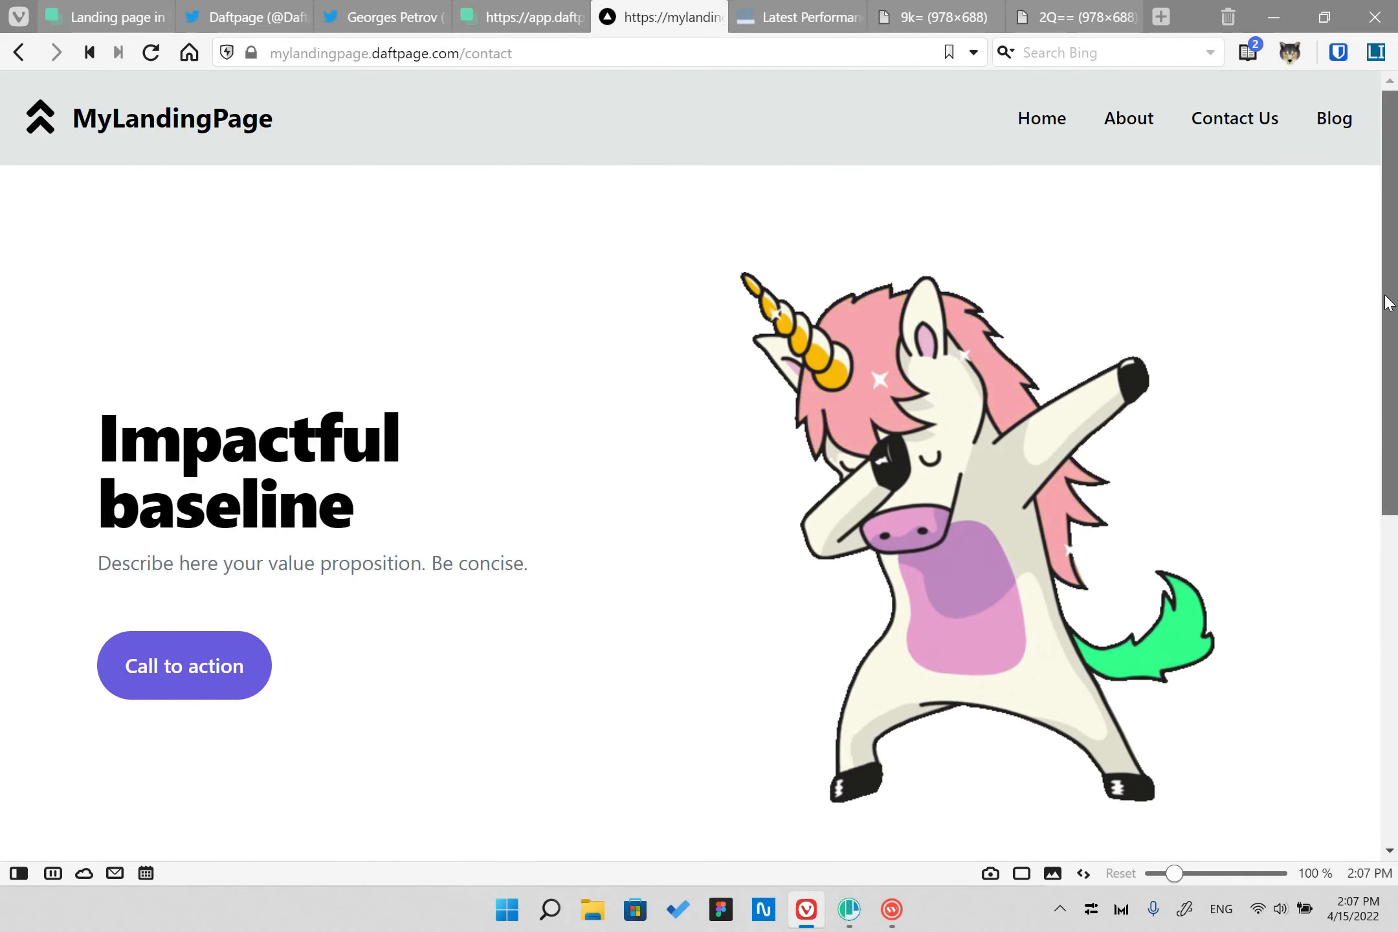
pyautogui.scroll(-10, 904, 453)
pyautogui.press('F5')
pyautogui.scroll(-6, 780, 427)
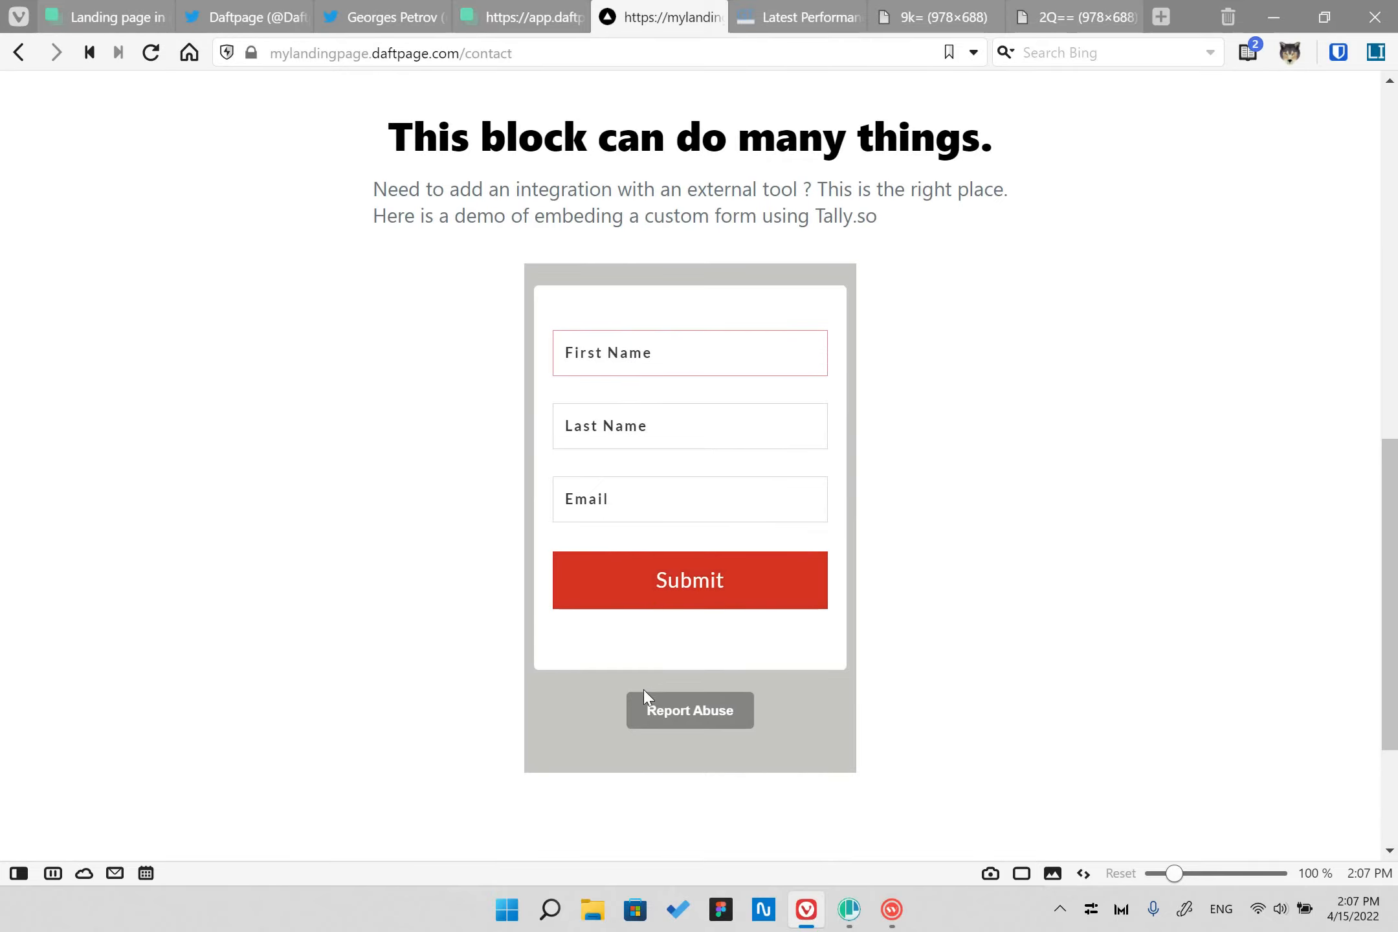
# - Change the form's width value in the Pabbly script of the Contact Us page's custom code block and republish the site
pyautogui.scroll(9, 967, 431)
pyautogui.scroll(-8, 992, 474)
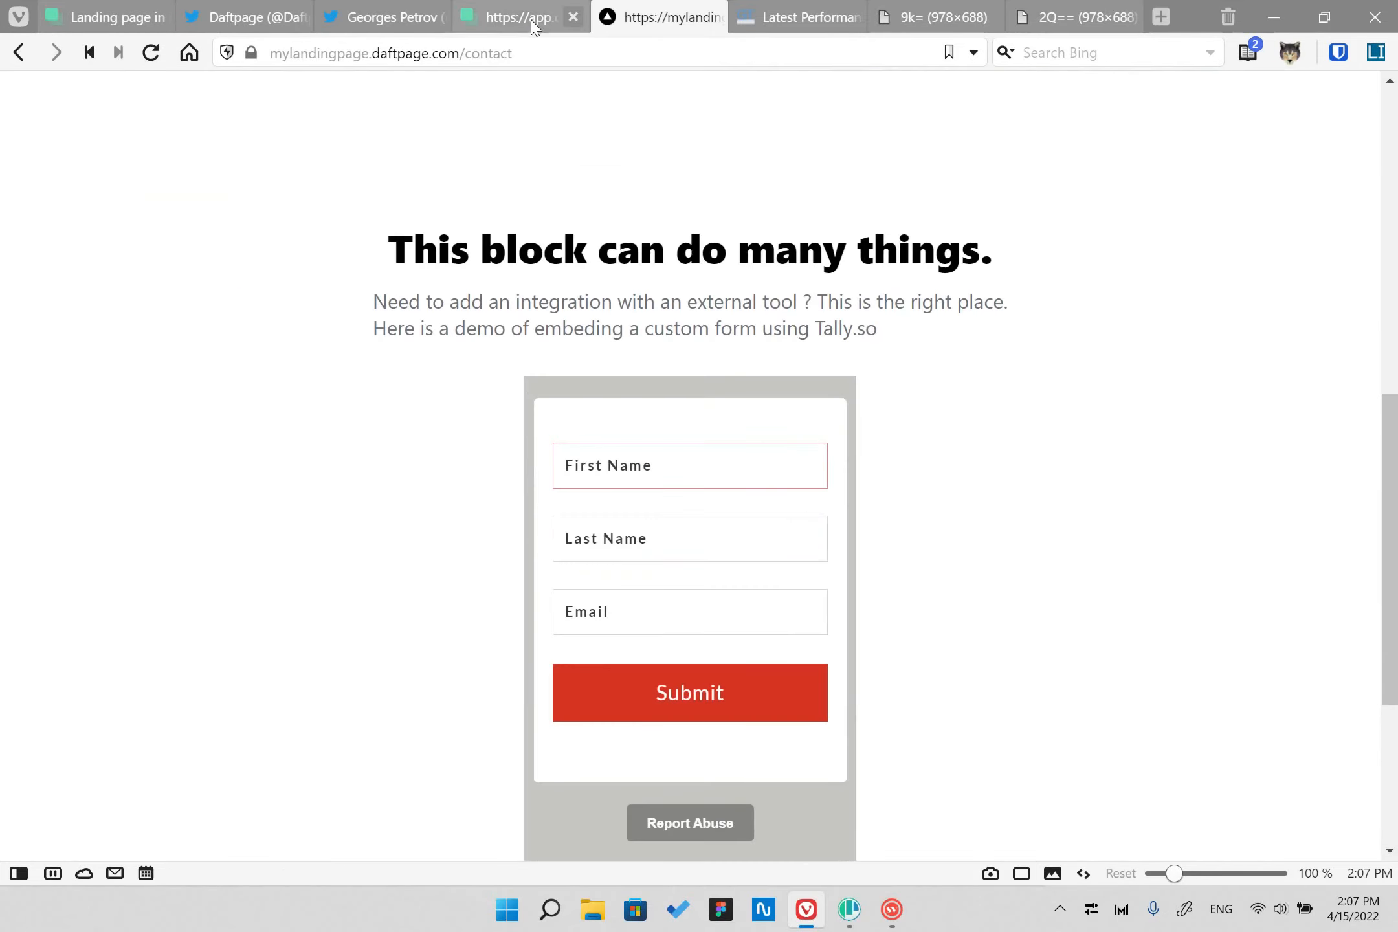
pyautogui.click(533, 22)
pyautogui.scroll(-6, 833, 540)
pyautogui.scroll(8, 833, 547)
pyautogui.click(51, 176)
pyautogui.scroll(-10, 806, 681)
pyautogui.click(1320, 275)
pyautogui.click(199, 599)
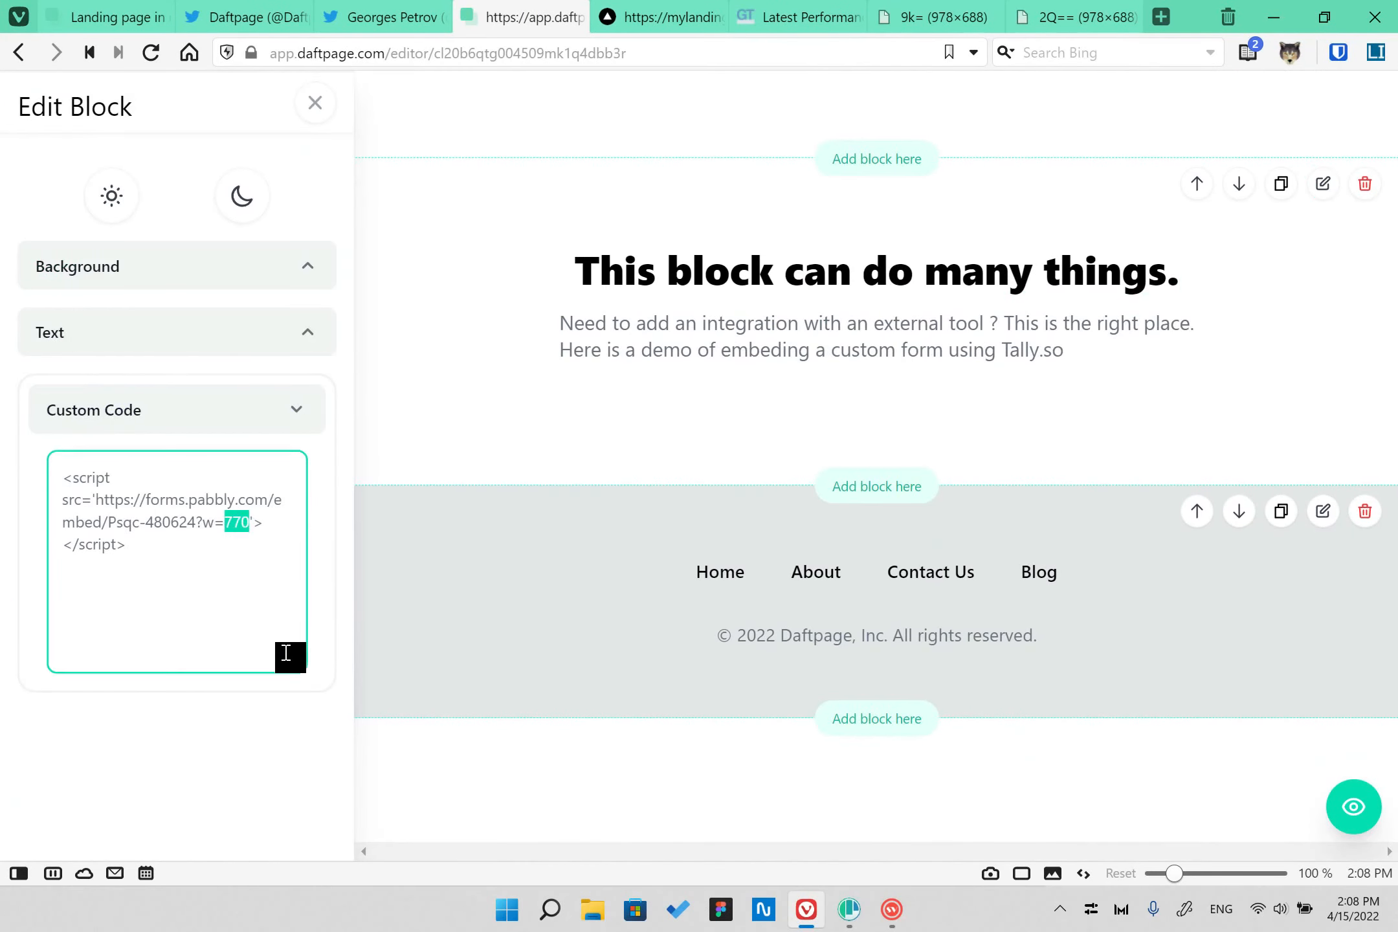
pyautogui.click(314, 105)
pyautogui.click(53, 178)
pyautogui.click(50, 234)
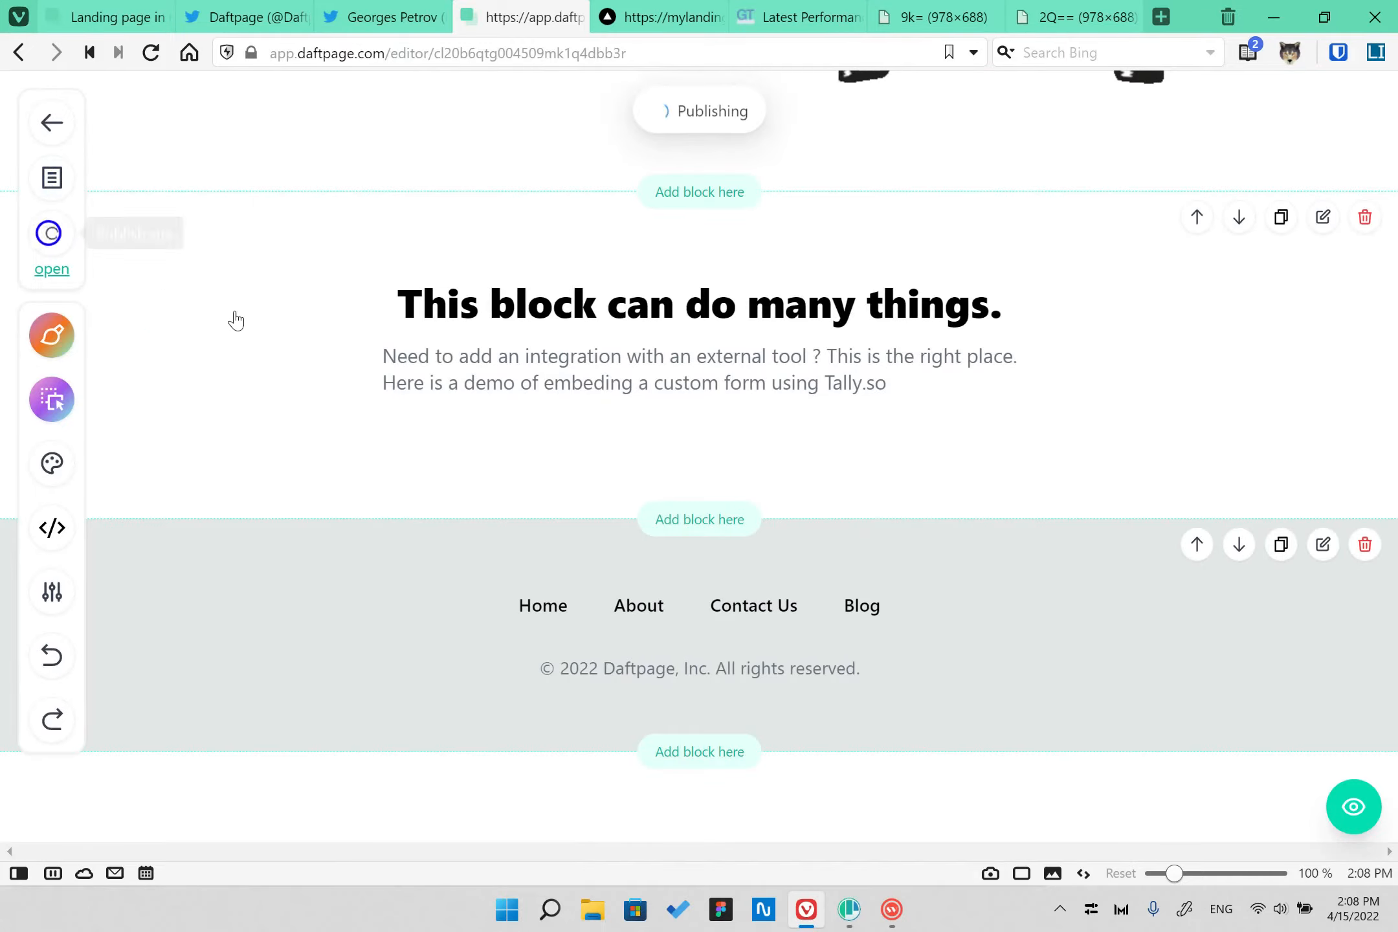
# - Reload the live Contact Us page and examine the resized embedded form
pyautogui.click(634, 24)
pyautogui.press('F5')
pyautogui.scroll(9, 817, 508)
pyautogui.click(152, 53)
pyautogui.scroll(-10, 971, 541)
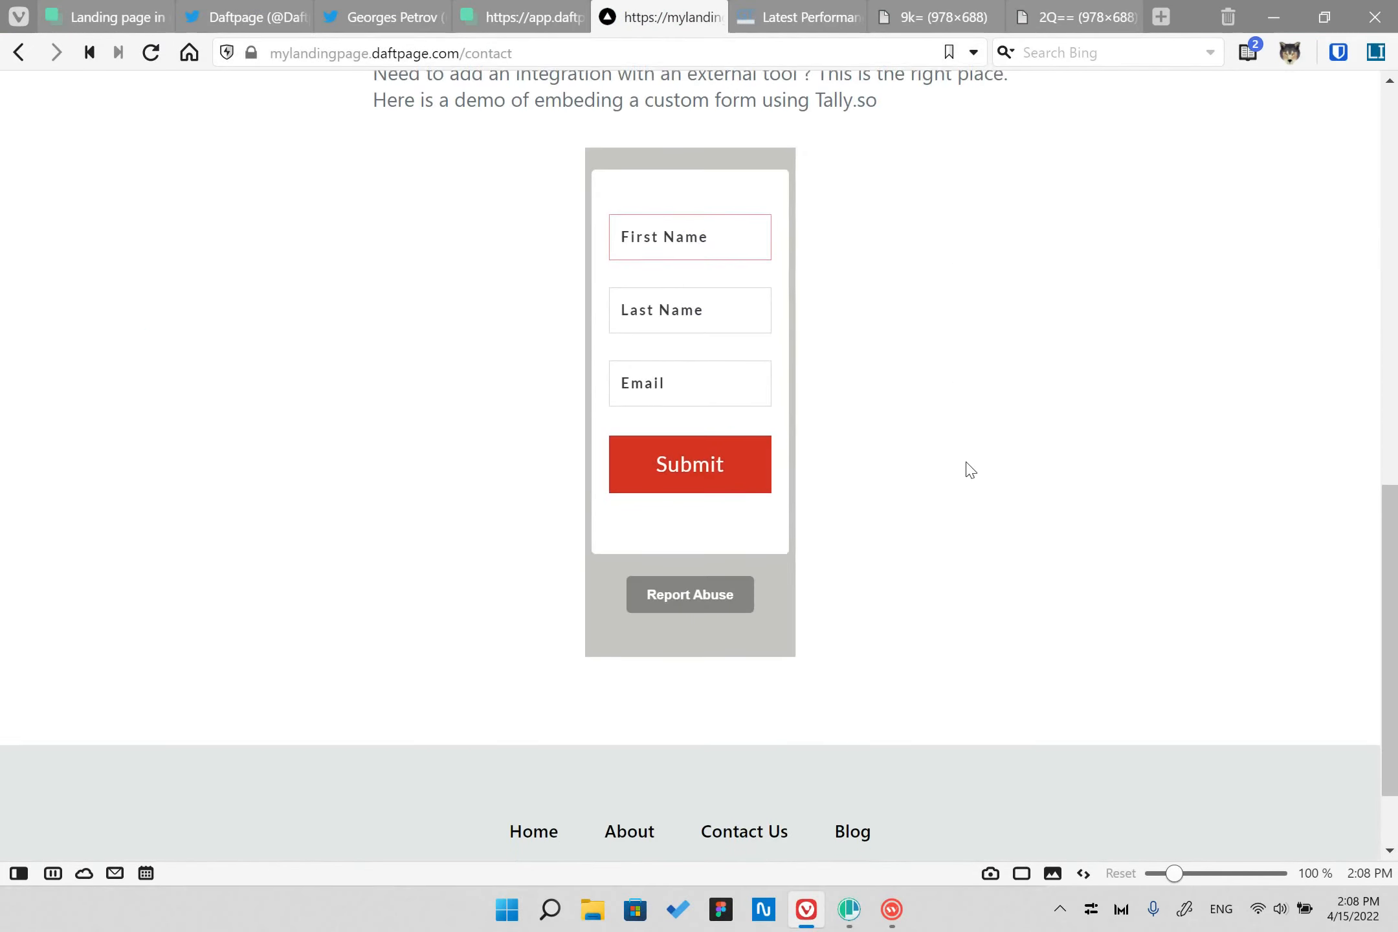
pyautogui.scroll(5, 1034, 584)
pyautogui.press('F5')
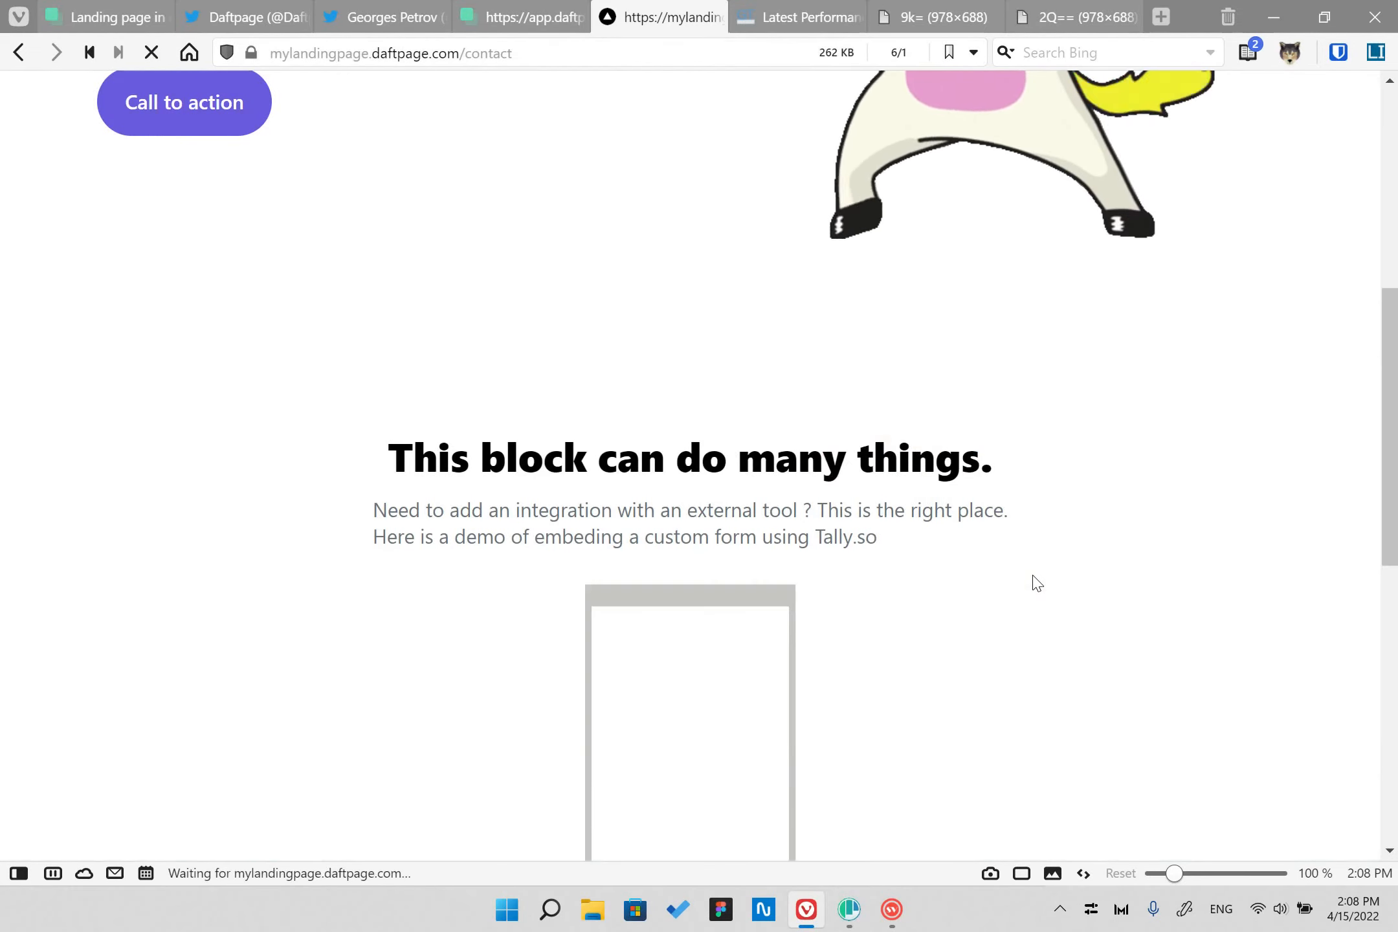
pyautogui.scroll(-5, 720, 495)
# - Return to the site editor and open the Home page for editing
pyautogui.hotkey('ctrl', 'shift', 'Tab')
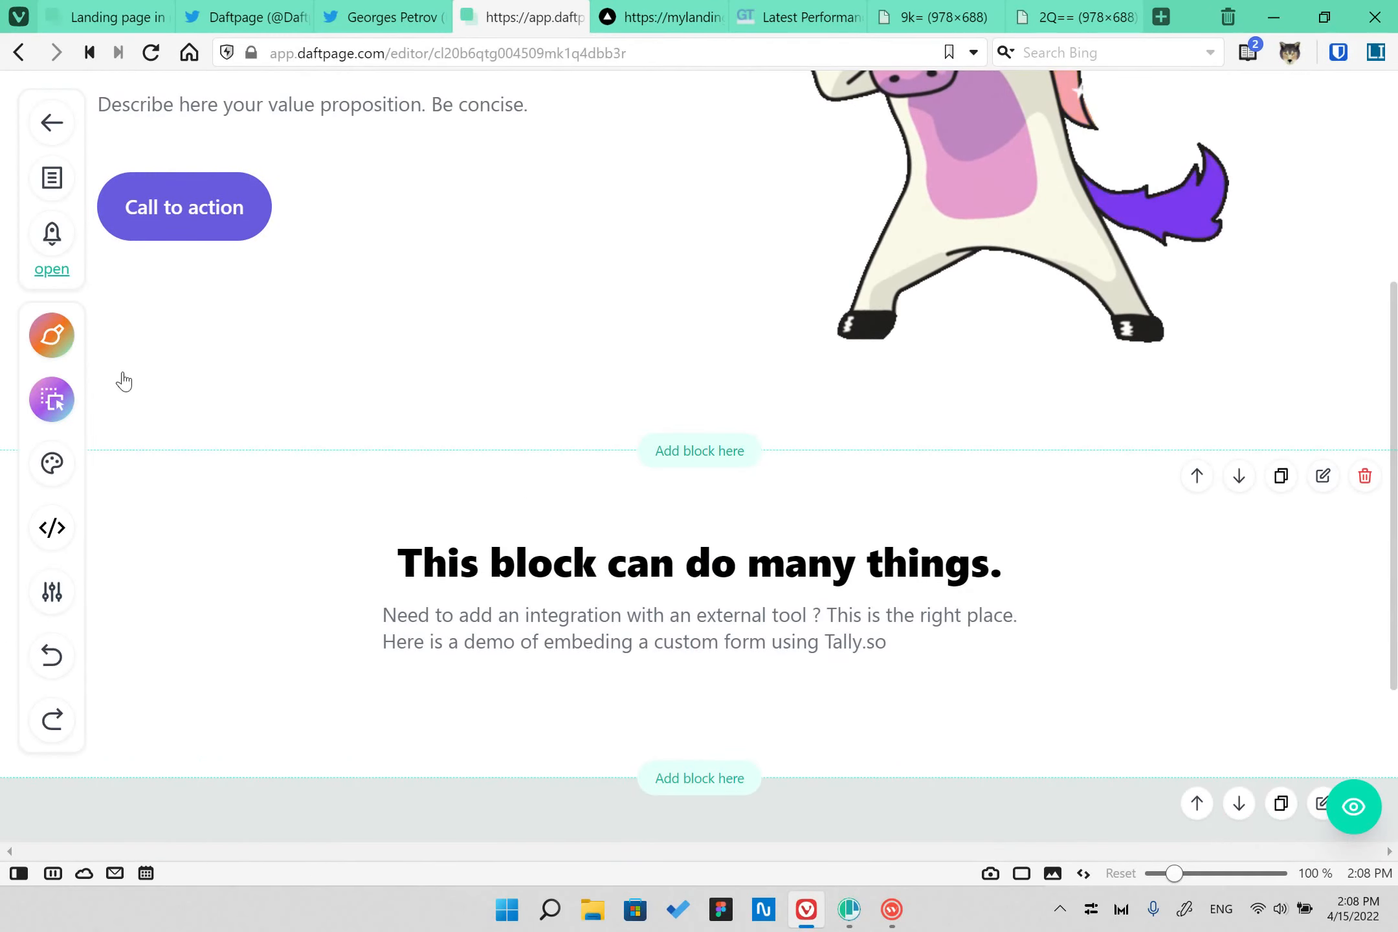
pyautogui.click(52, 177)
pyautogui.click(146, 138)
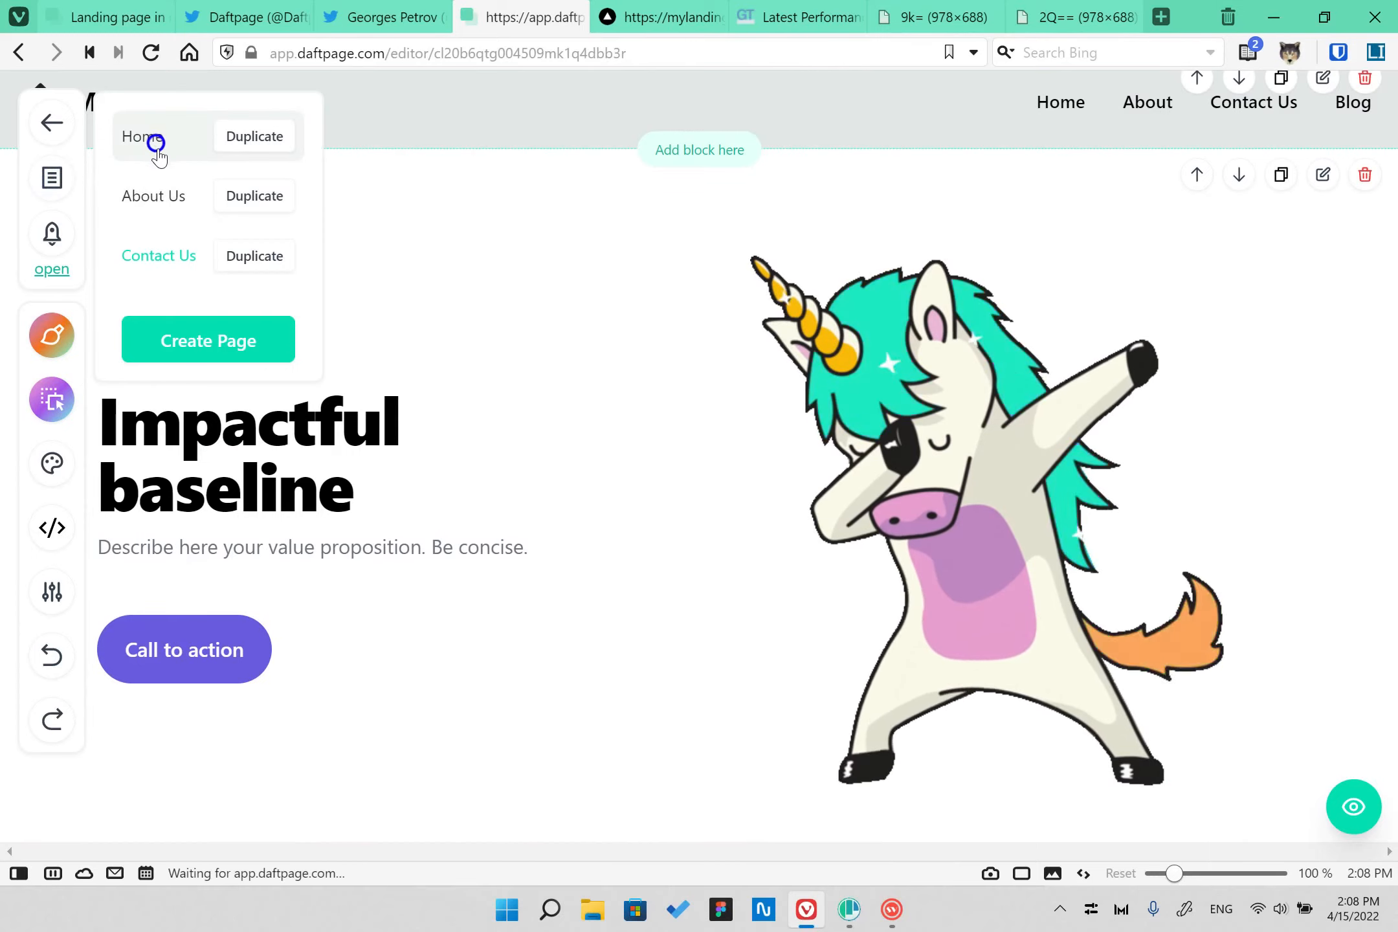
pyautogui.scroll(-8, 673, 555)
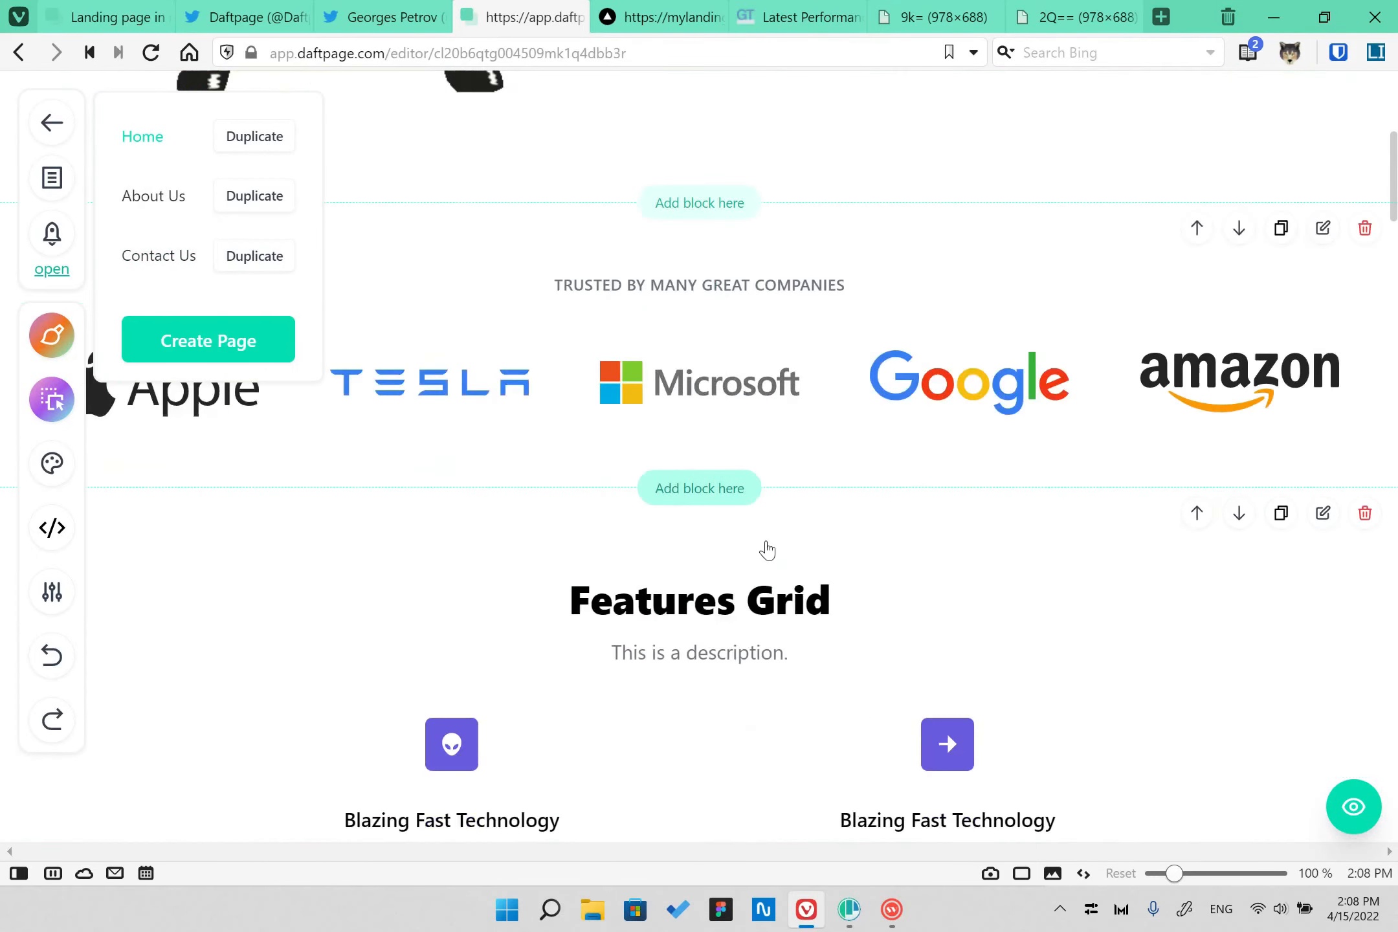
pyautogui.scroll(1, 667, 541)
pyautogui.click(65, 346)
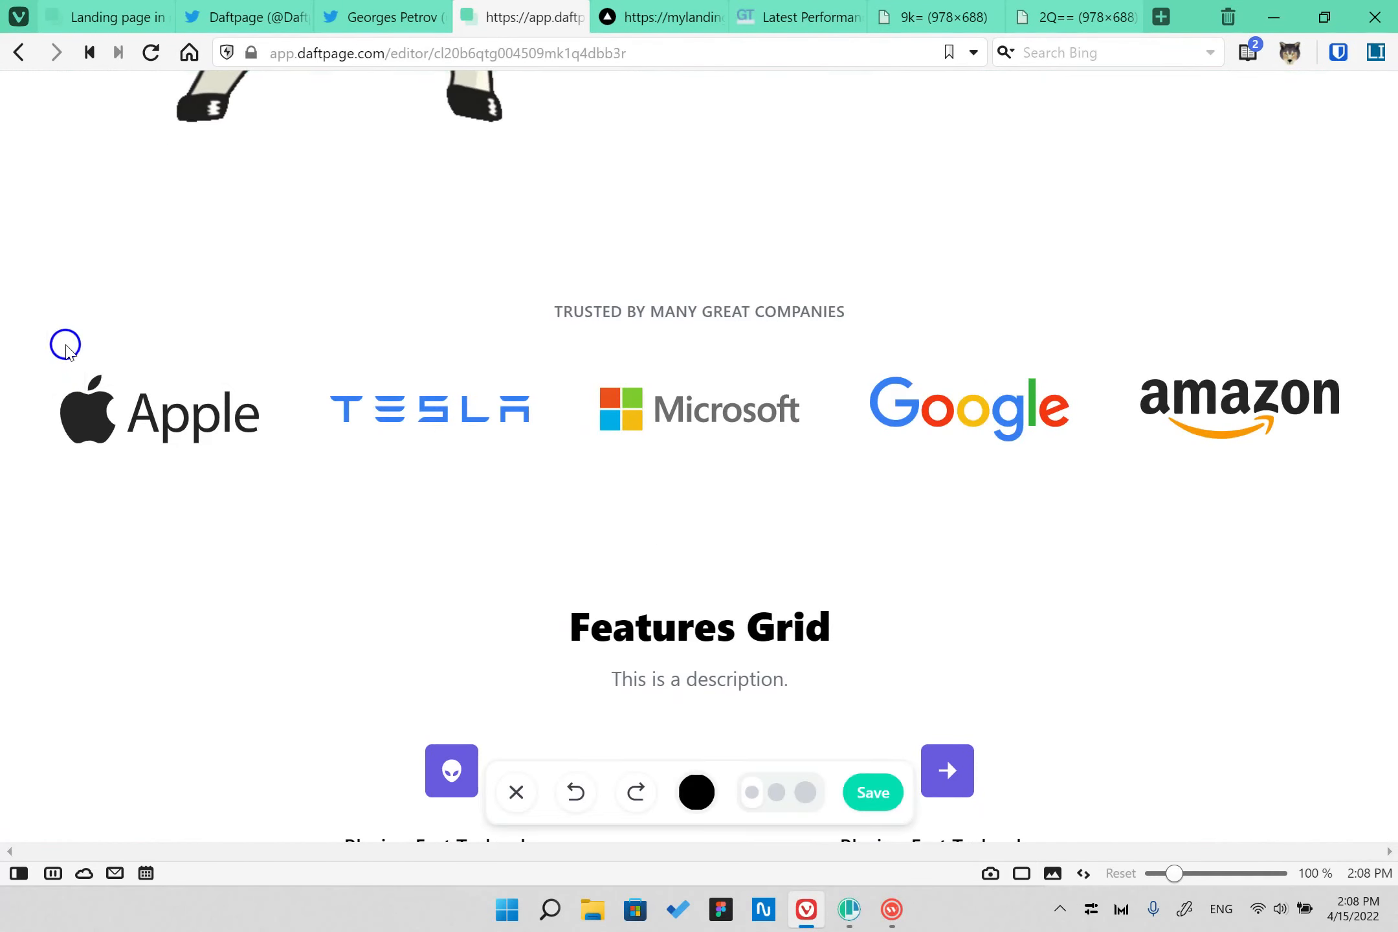
pyautogui.click(511, 787)
# - Drop the yellow Giphy shape onto the second Blazing Fast Technology feature in the Home page's Features Grid
pyautogui.scroll(-5, 786, 456)
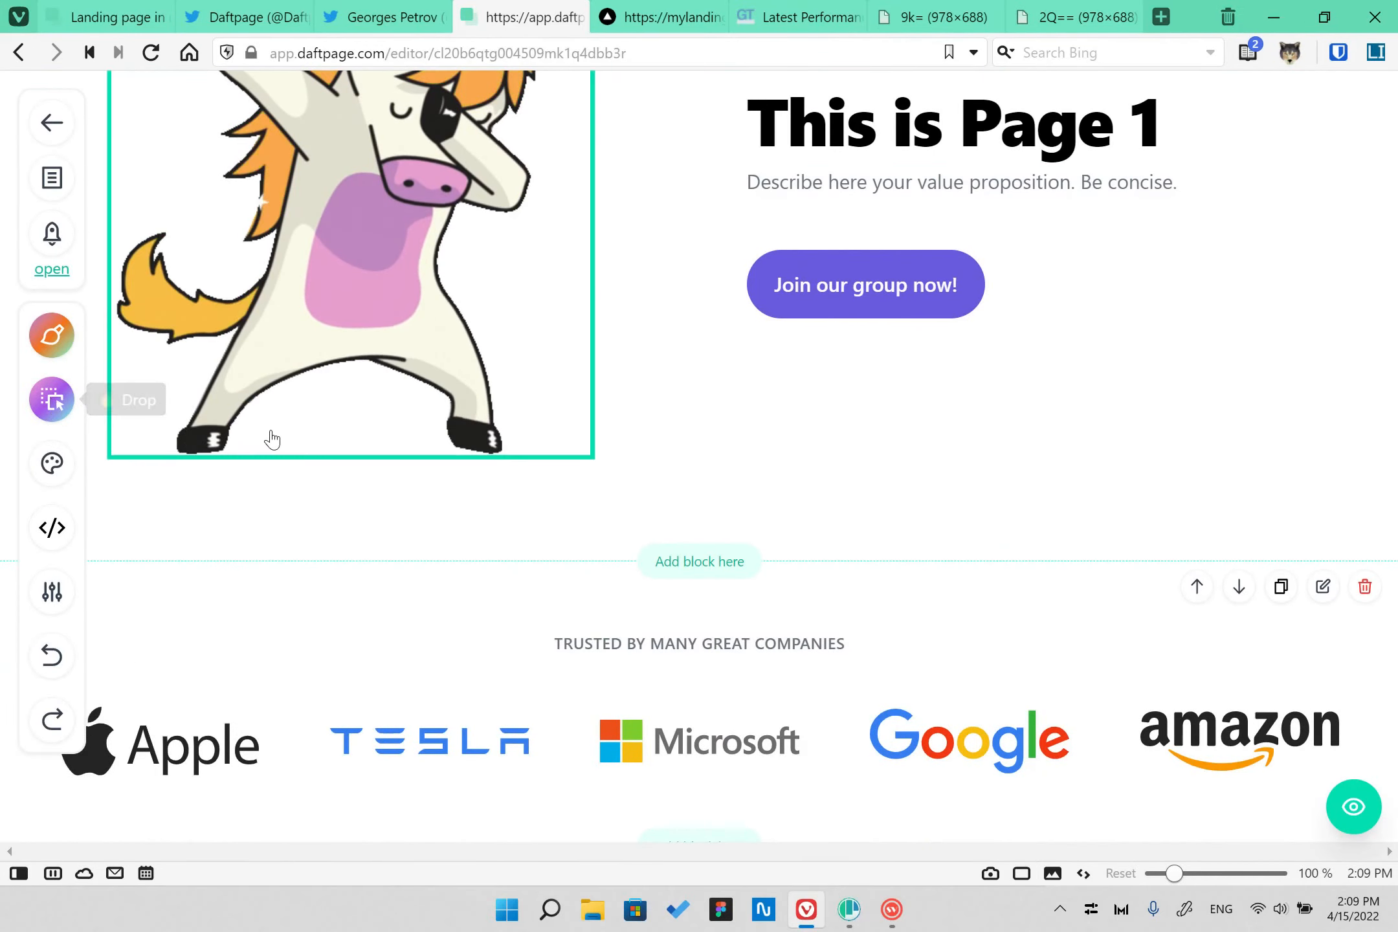
pyautogui.scroll(-5, 649, 490)
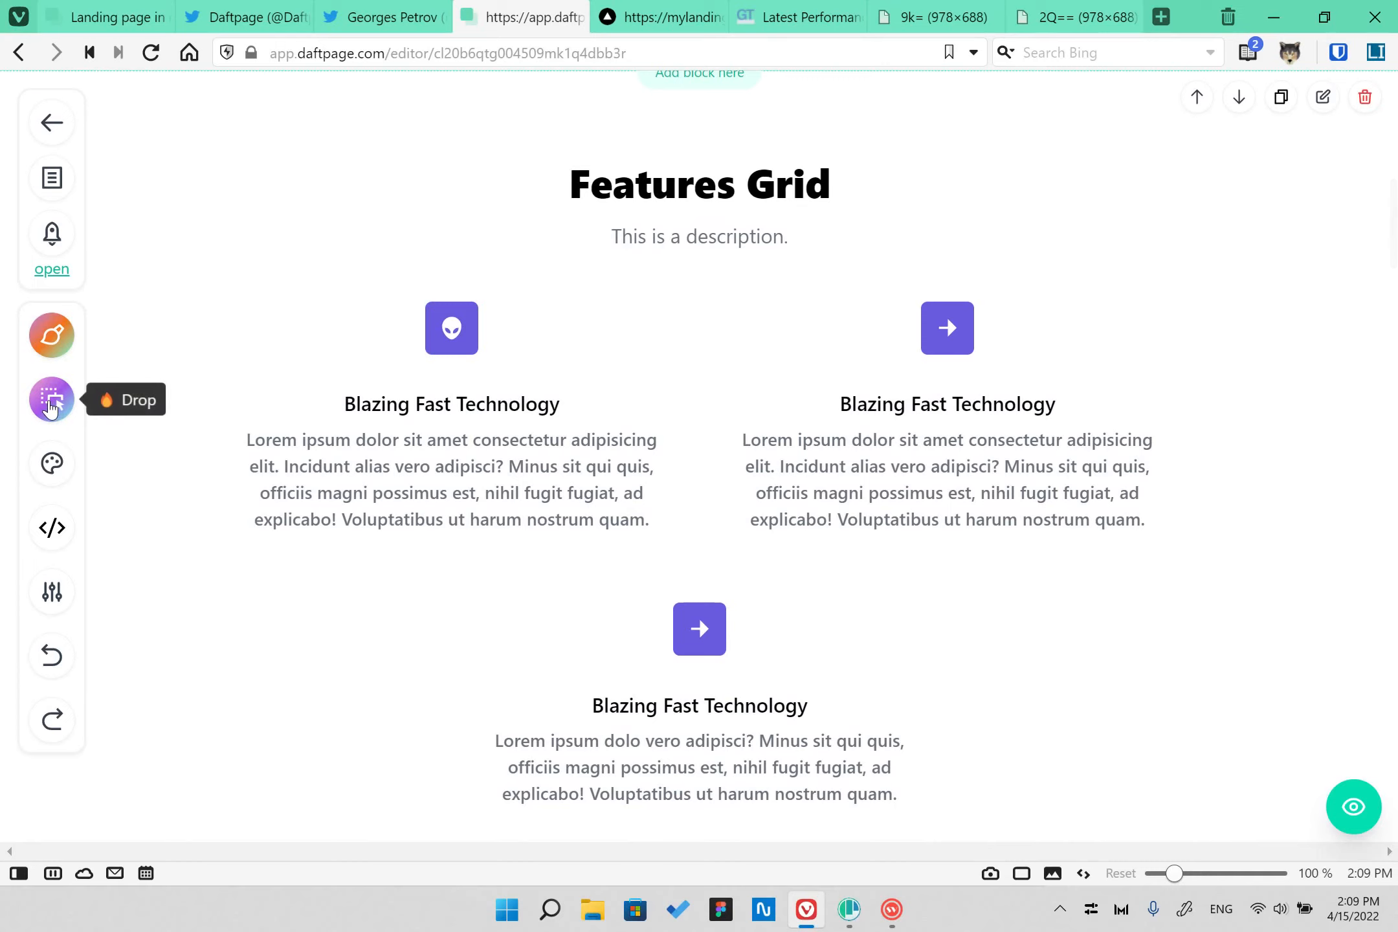
pyautogui.click(50, 407)
pyautogui.moveTo(593, 414); pyautogui.dragTo(993, 490)
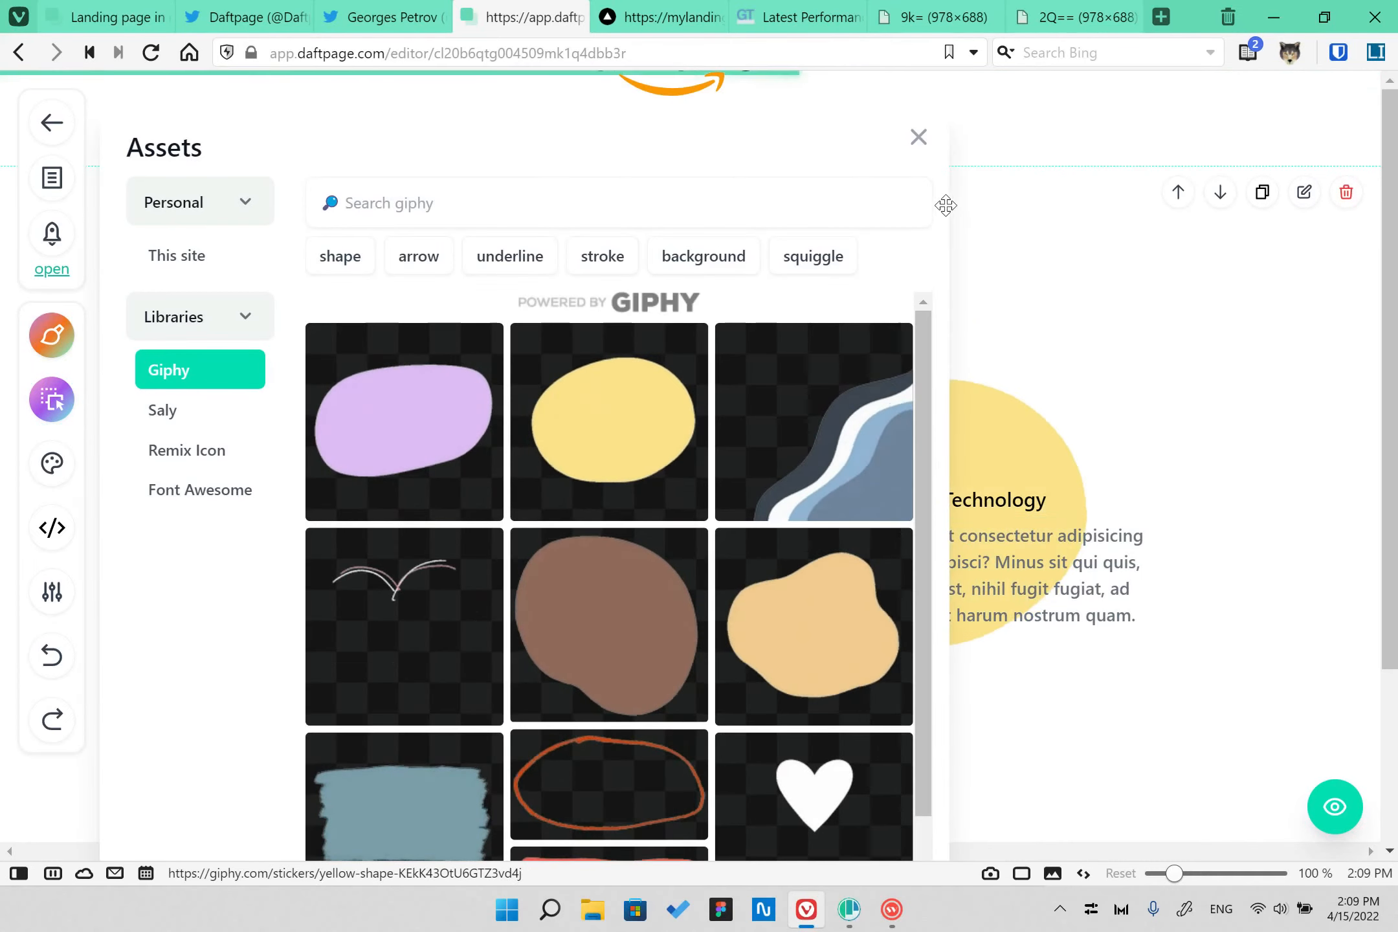
# - Draw freehand strokes in purple 6c5ce7 around the MegaCool Plan pricing card and save the drawing
pyautogui.scroll(-20, 930, 665)
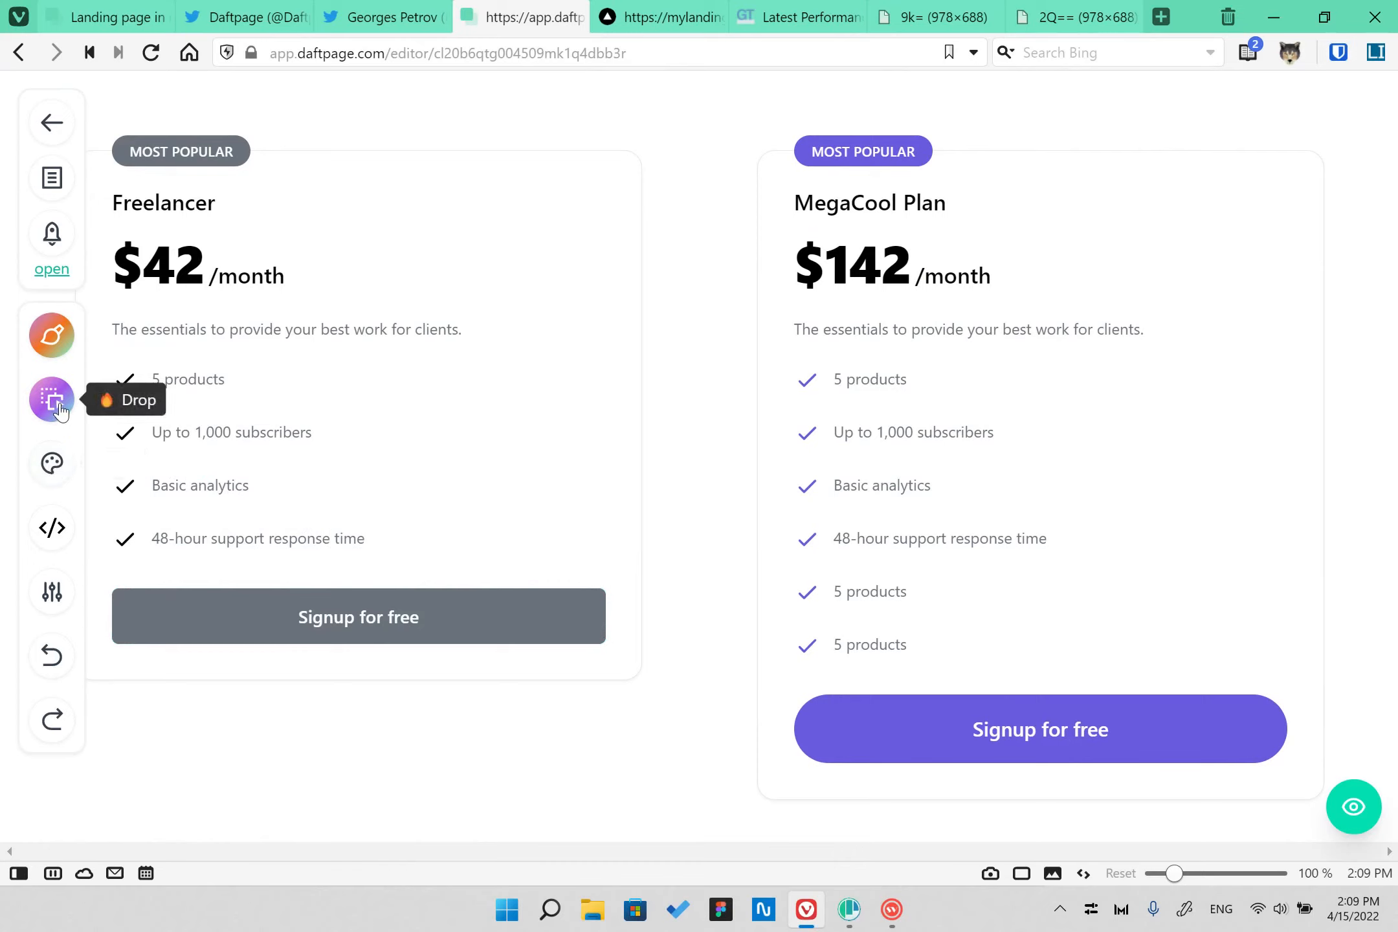
pyautogui.click(50, 343)
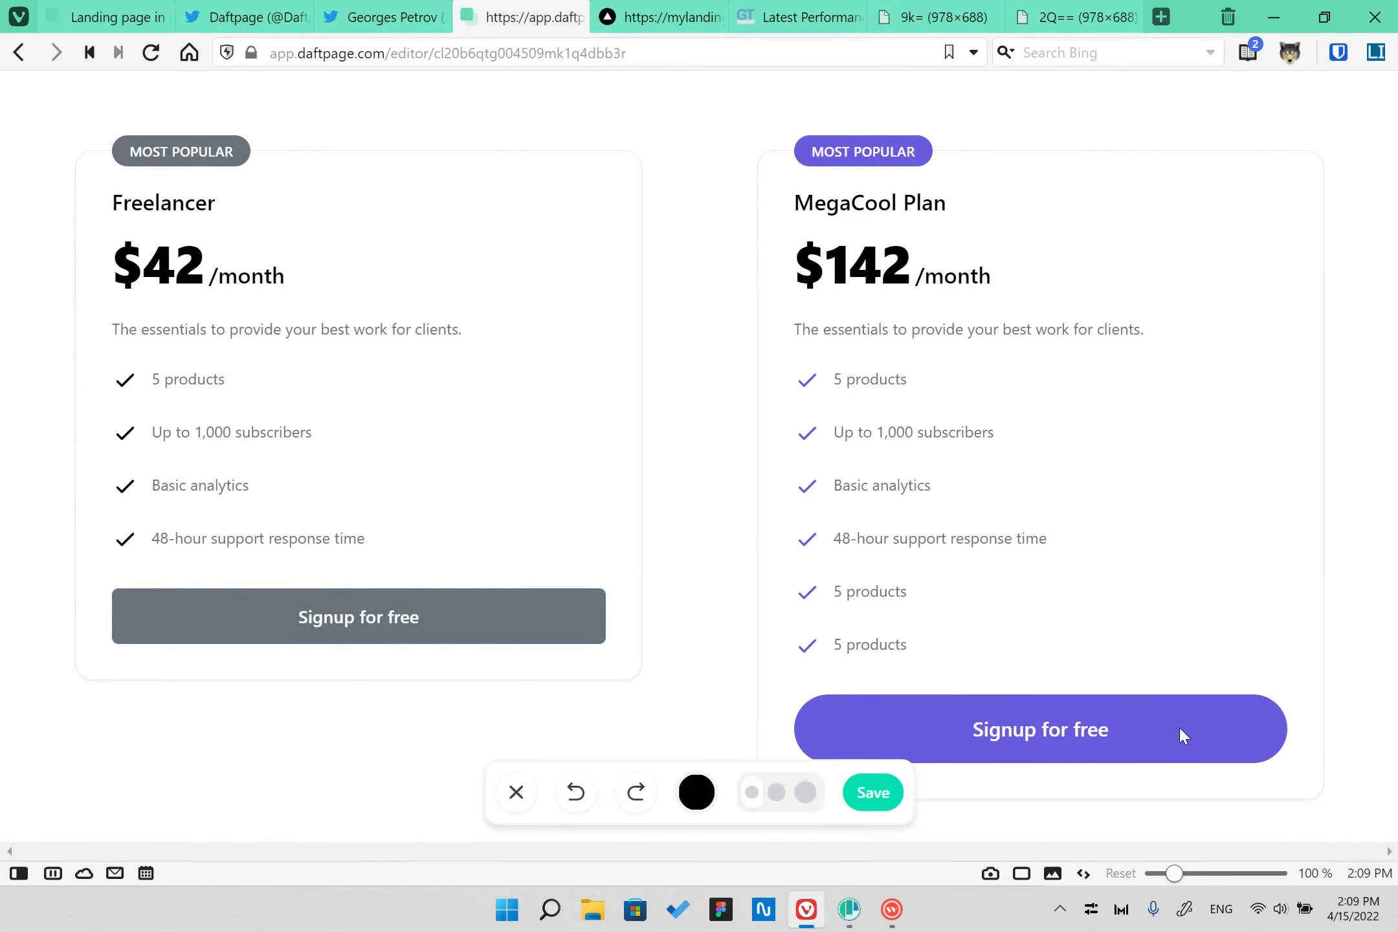
pyautogui.press('super+shift+c')
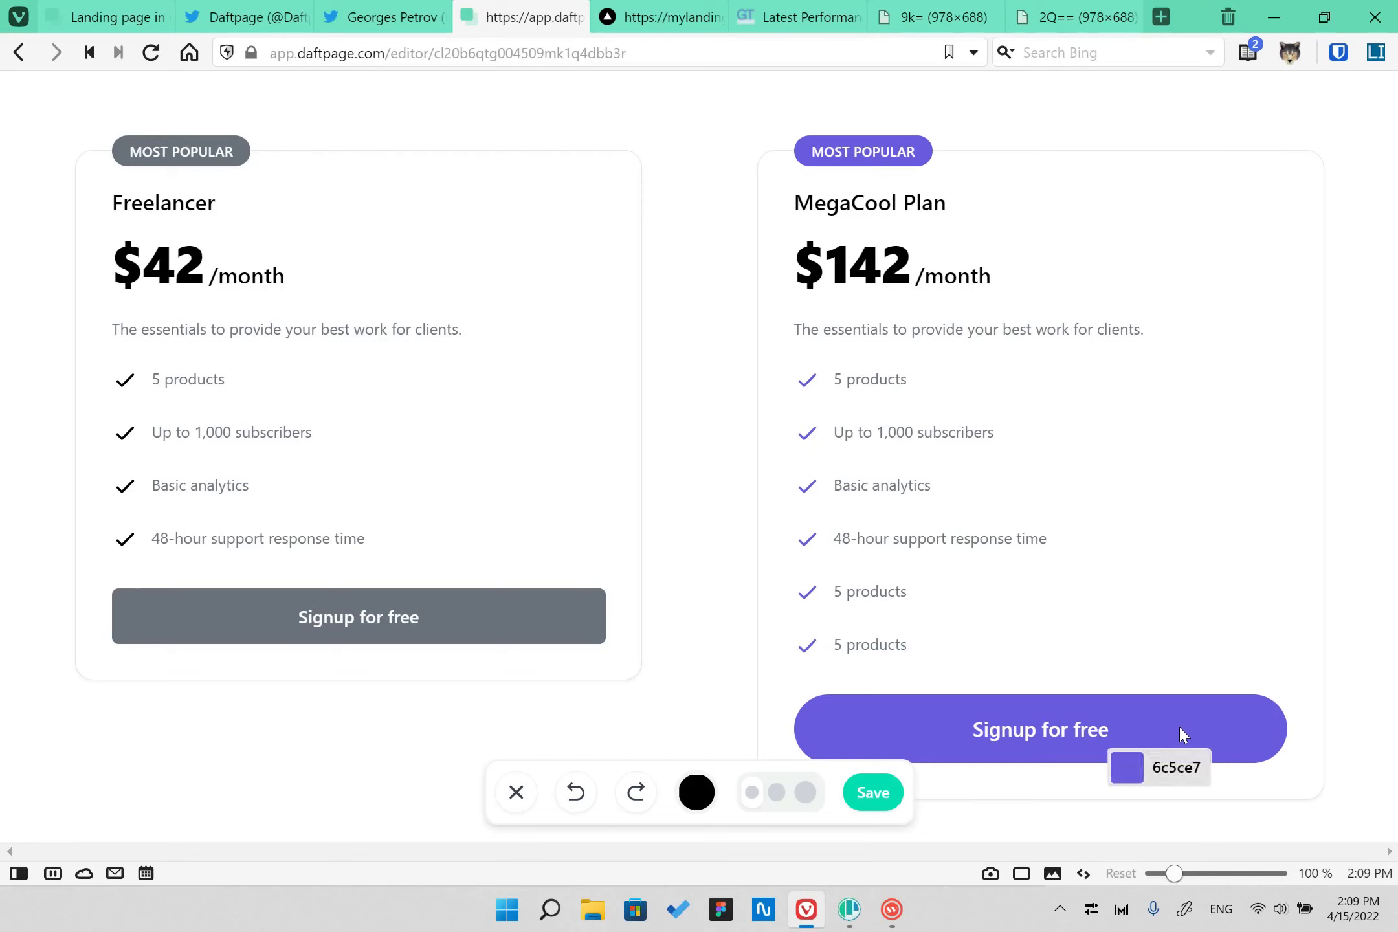
pyautogui.click(1179, 725)
pyautogui.click(883, 396)
pyautogui.press('Escape')
pyautogui.click(699, 791)
pyautogui.click(708, 588)
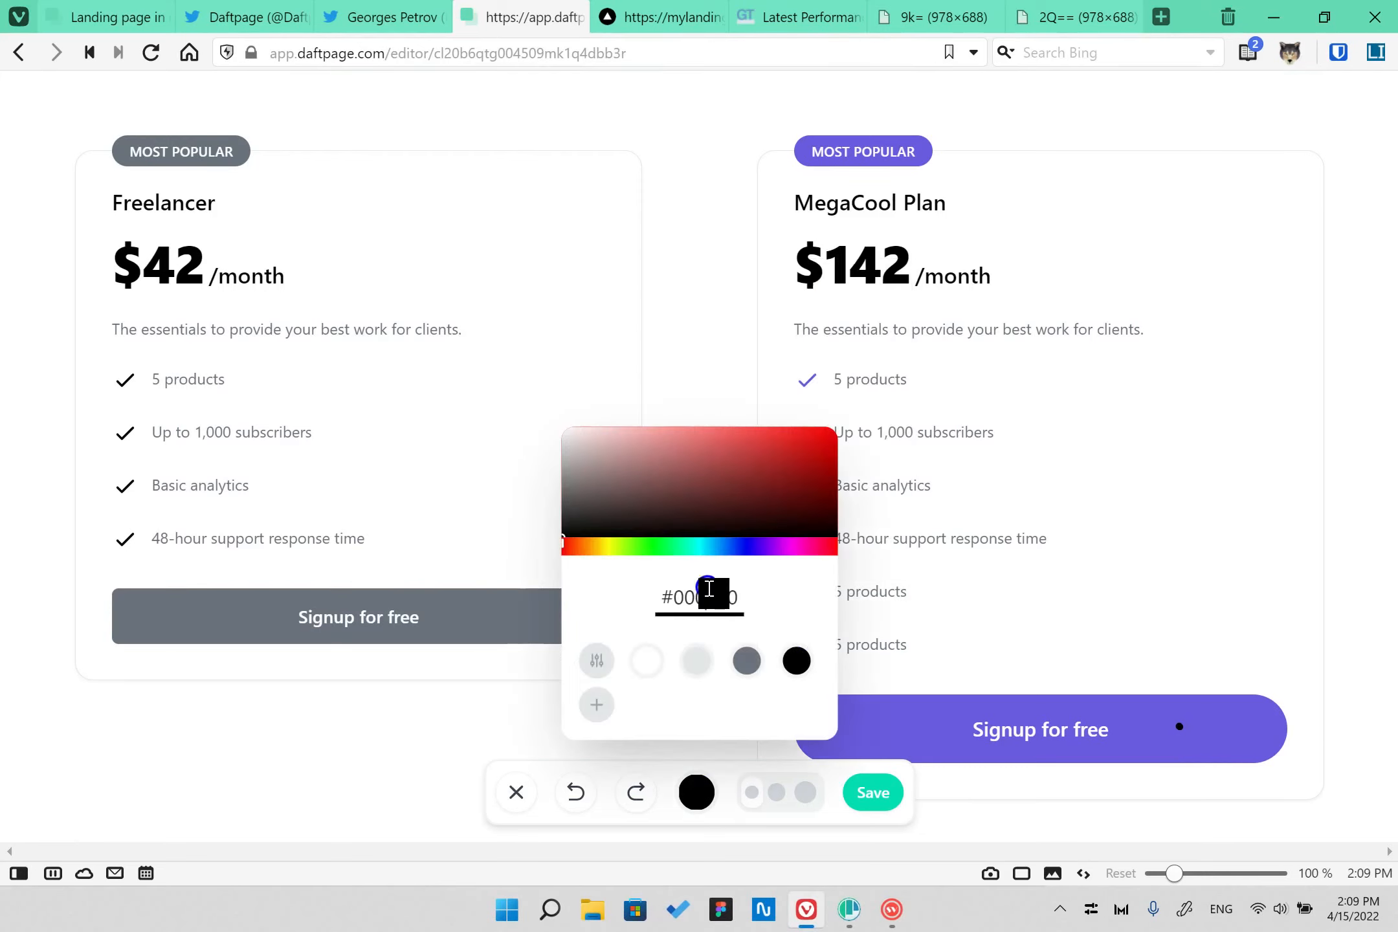
pyautogui.click(1188, 652)
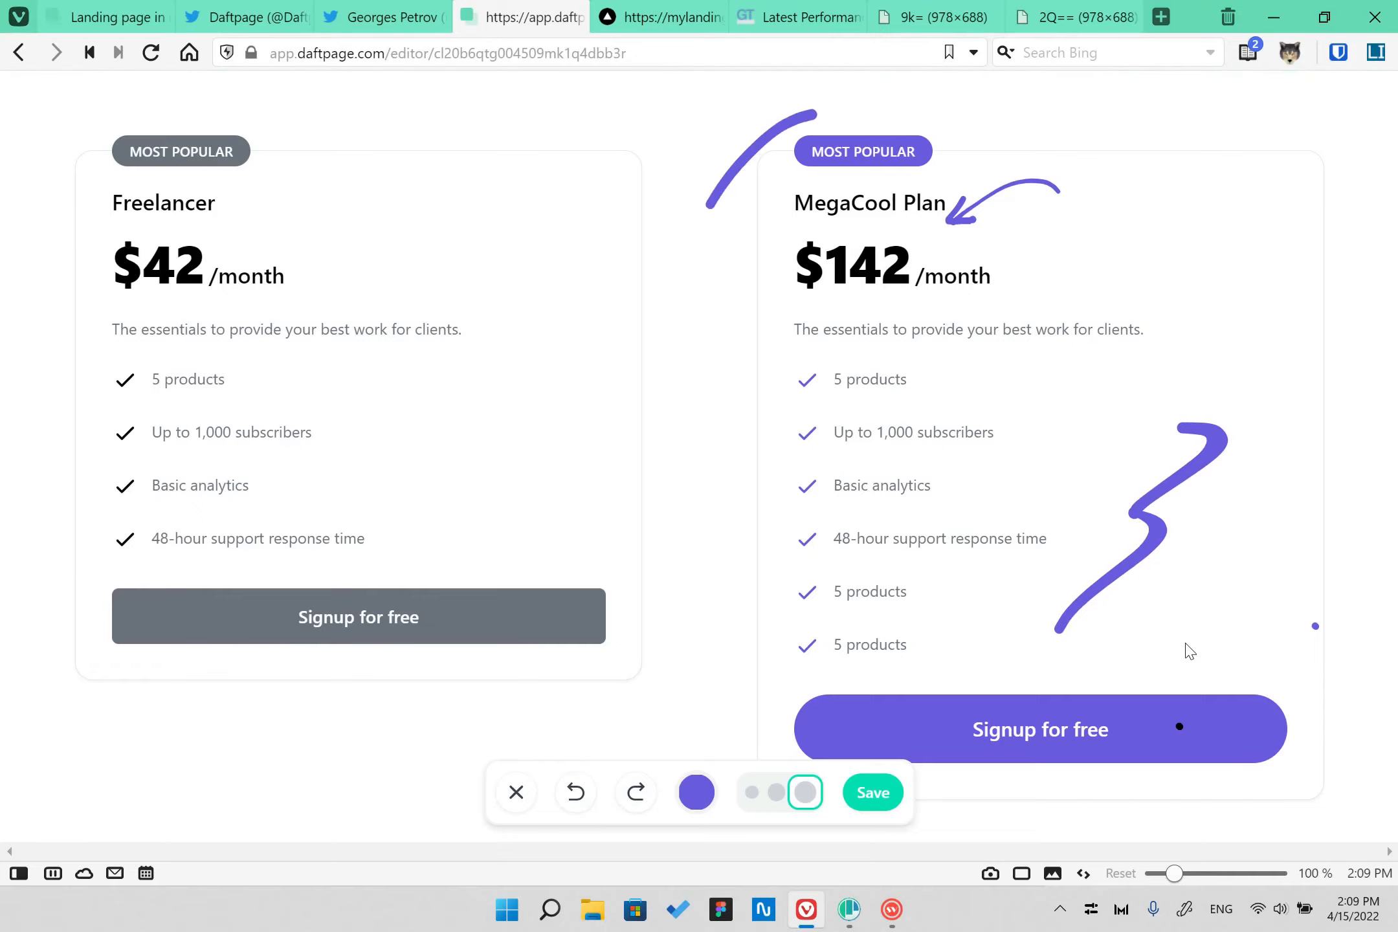
pyautogui.click(872, 793)
# - Examine how the saved drawing sits around the pricing plan cards on the Home page
pyautogui.scroll(-10, 612, 565)
pyautogui.scroll(2, 618, 633)
pyautogui.scroll(-4, 552, 620)
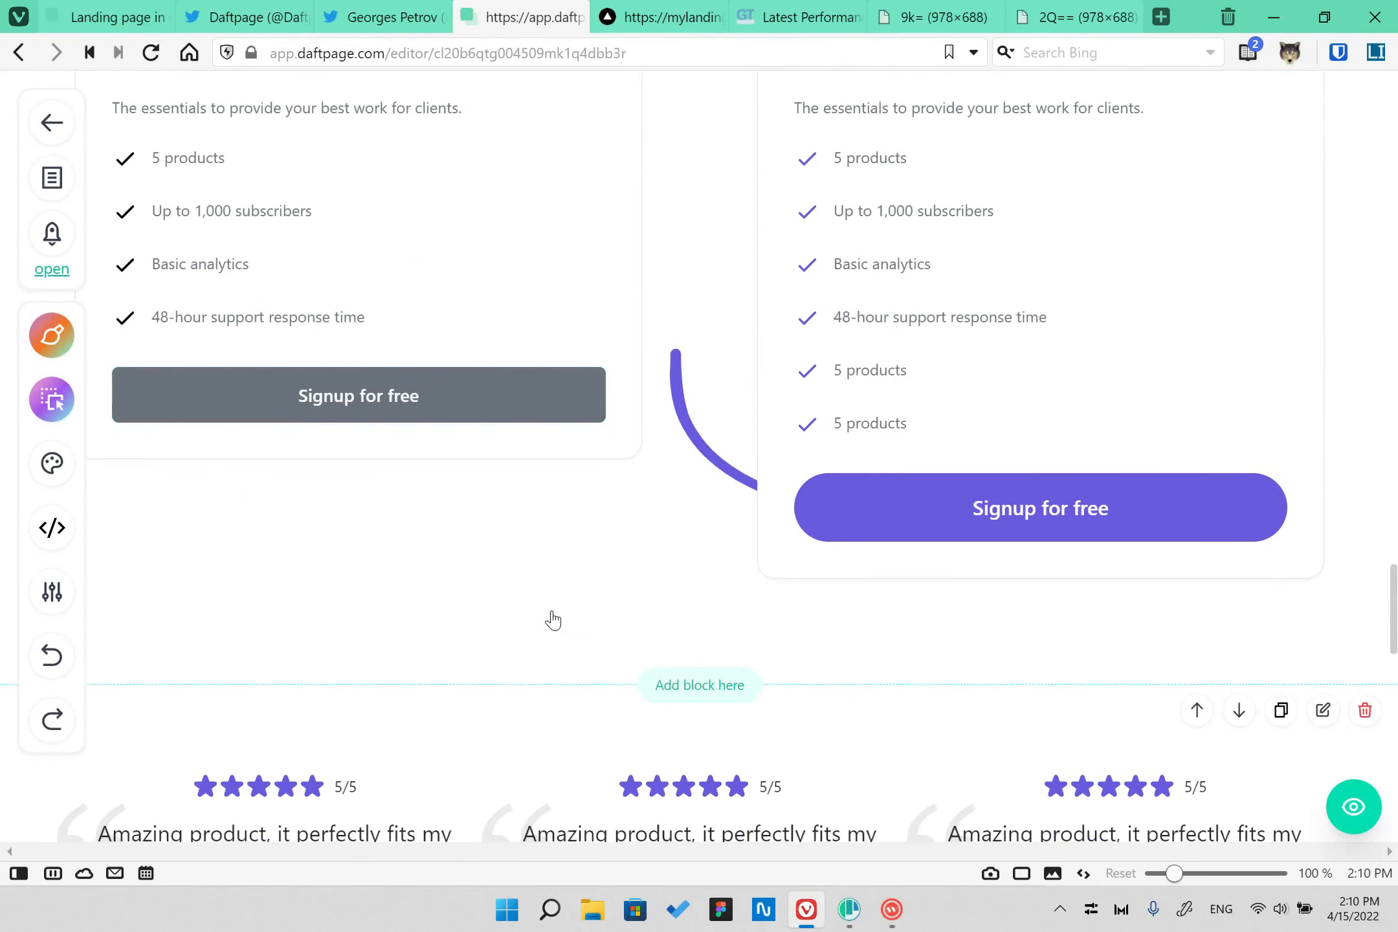
pyautogui.scroll(-3, 553, 622)
pyautogui.scroll(8, 555, 630)
pyautogui.scroll(-3, 555, 629)
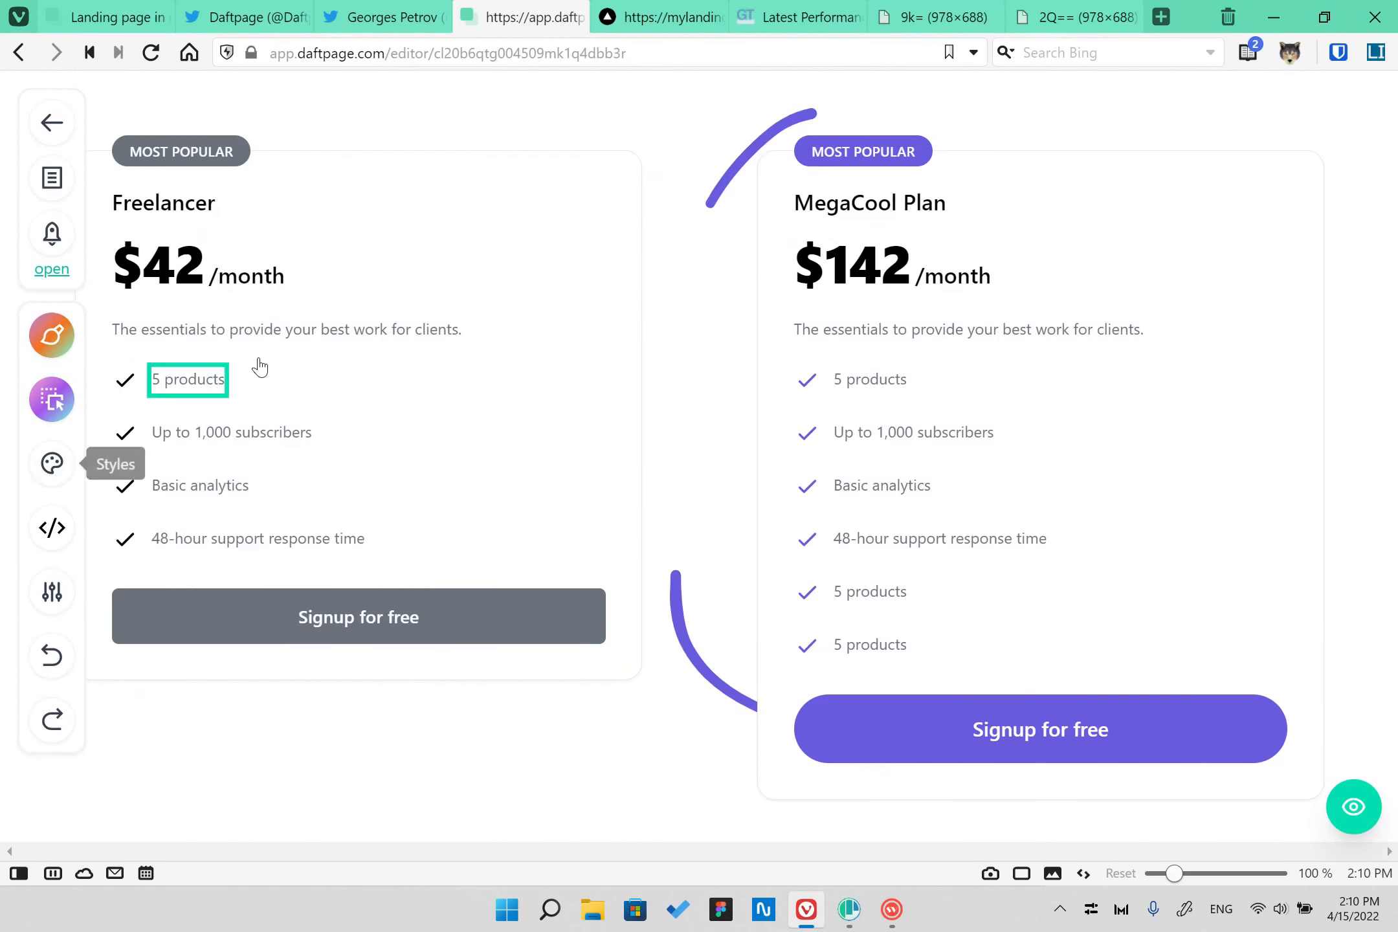
pyautogui.scroll(6, 745, 346)
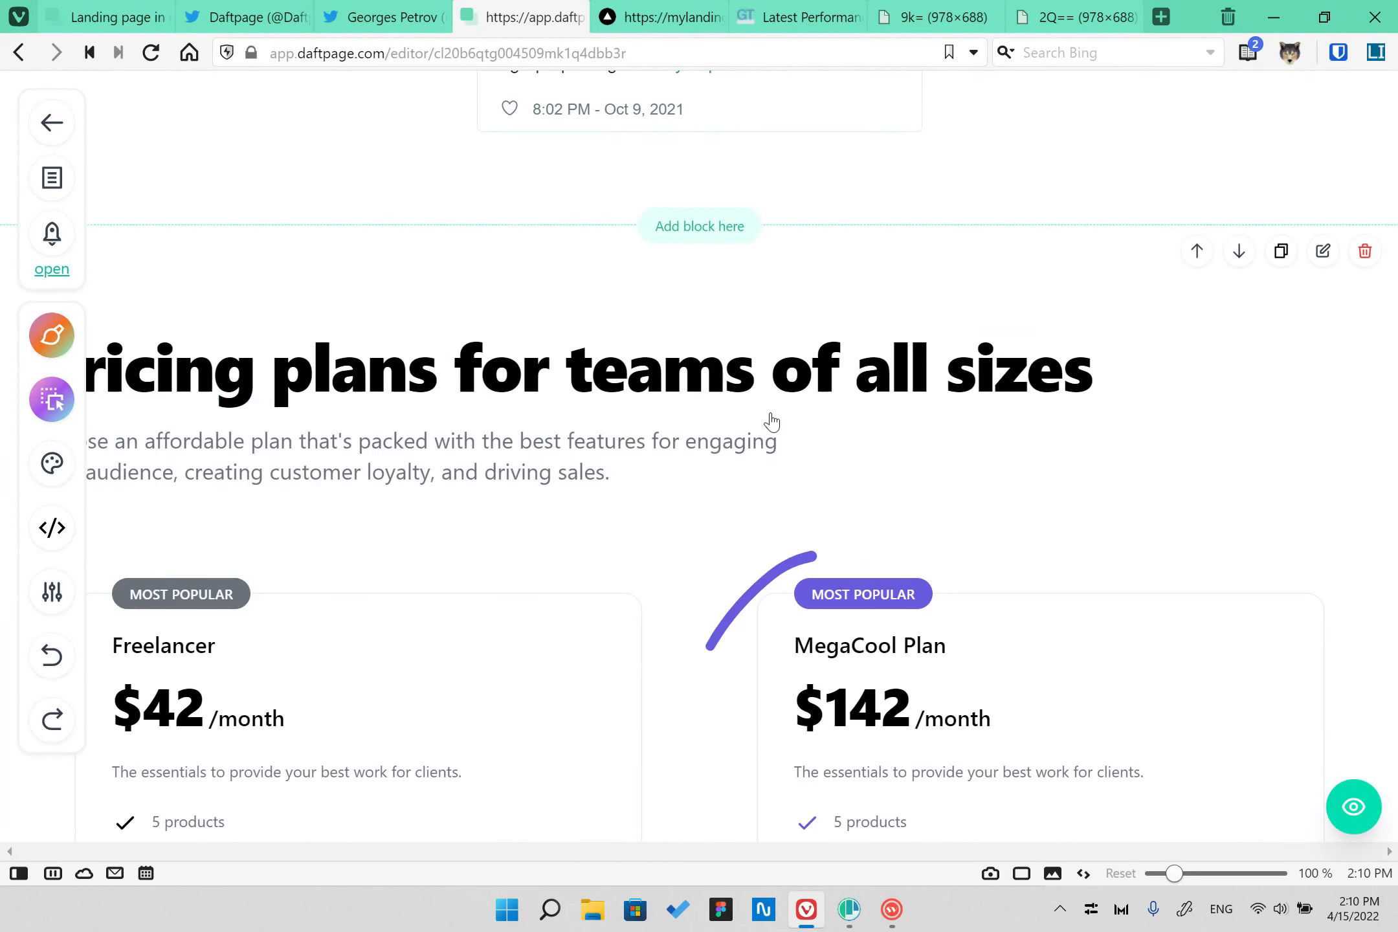
pyautogui.scroll(-6, 768, 422)
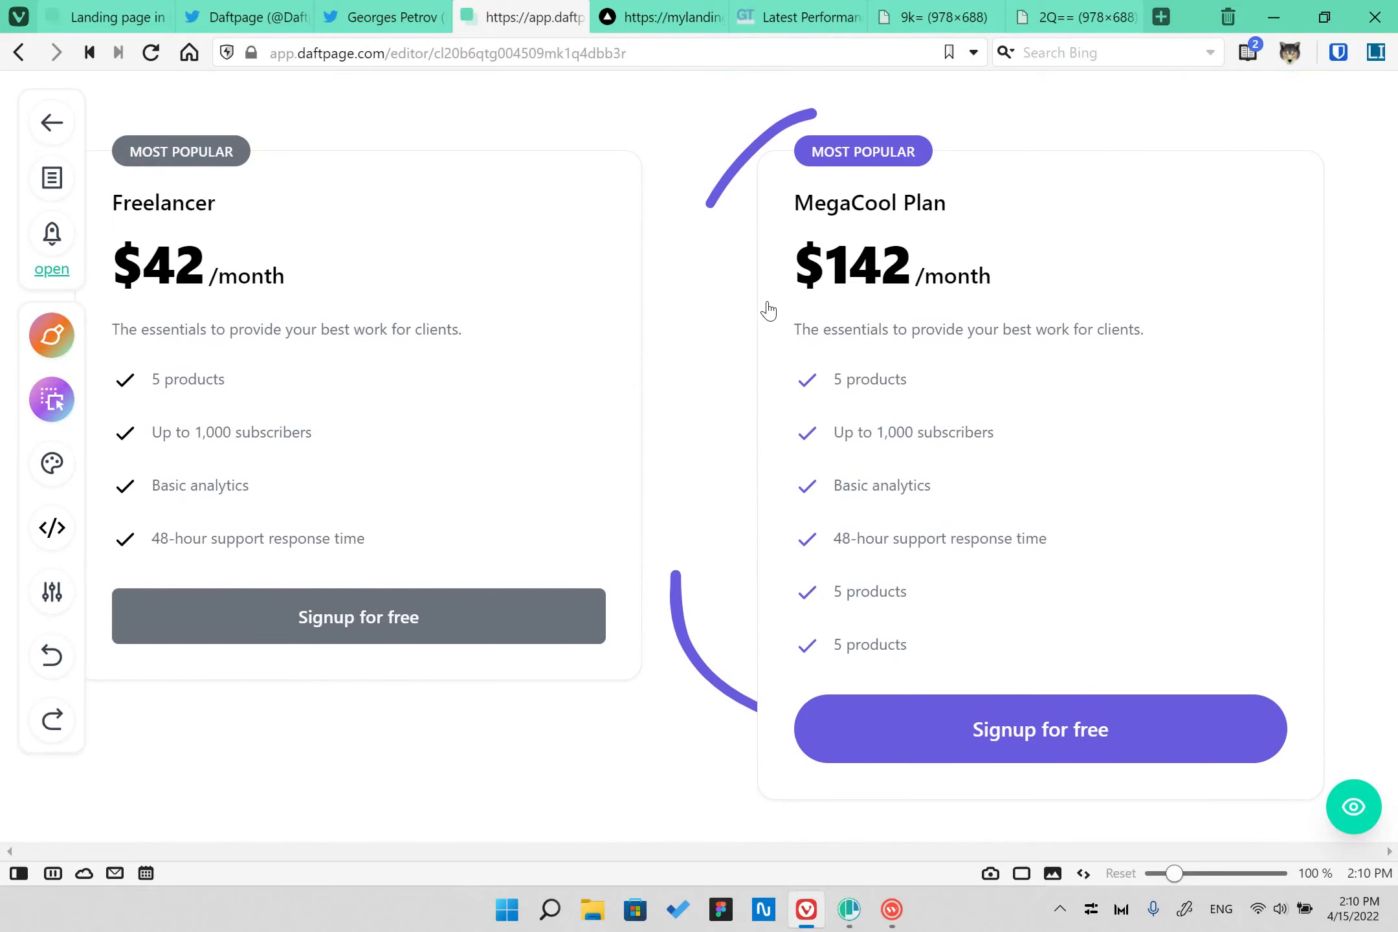
# - Publish the site with the Home page's added shape and drawing
pyautogui.scroll(20, 784, 360)
pyautogui.scroll(5, 783, 359)
pyautogui.click(51, 181)
pyautogui.click(50, 182)
pyautogui.click(59, 233)
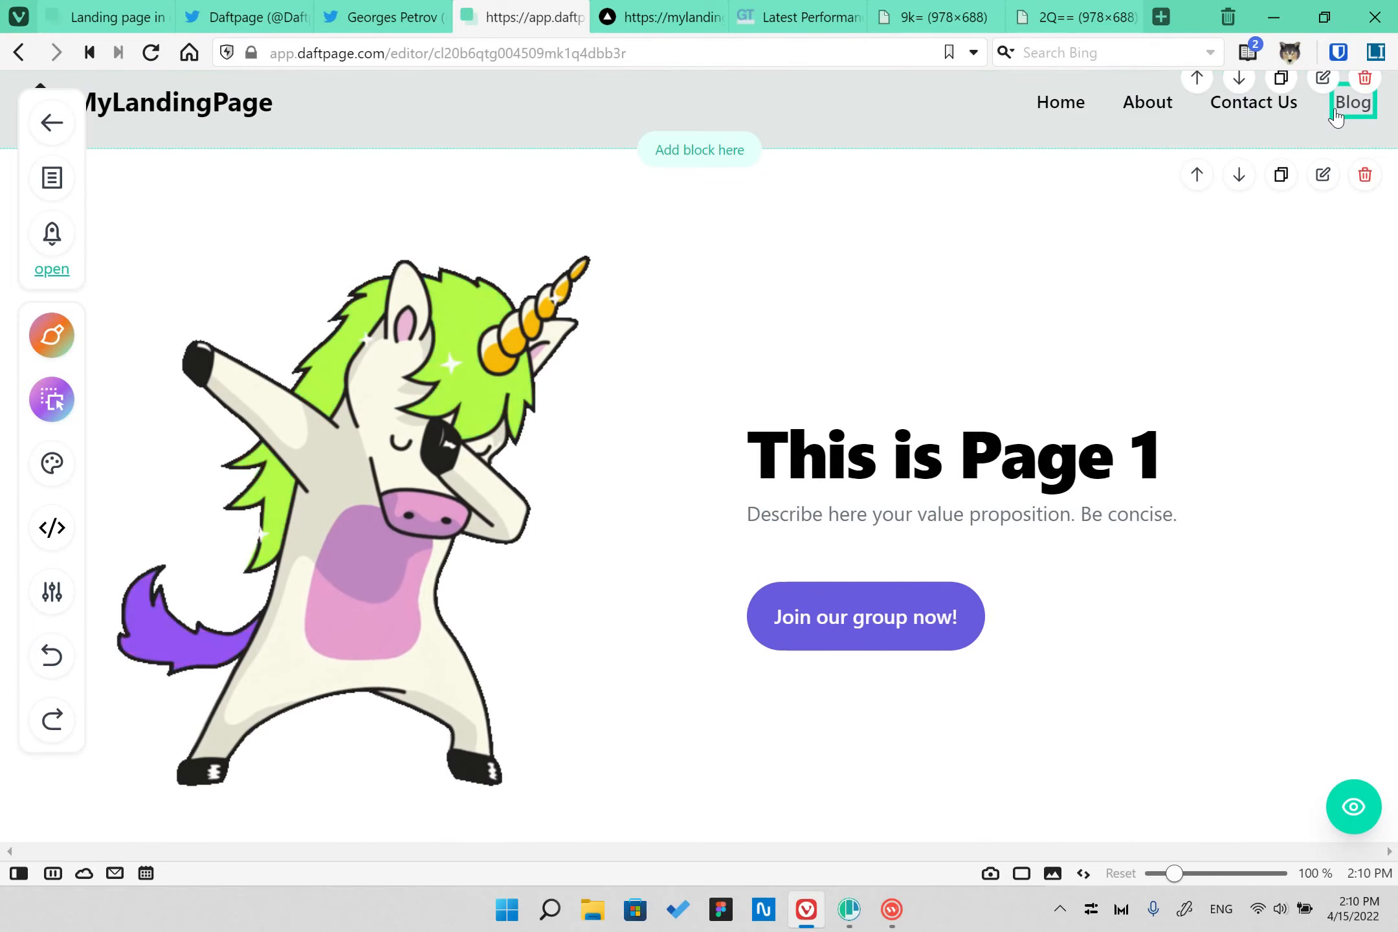
# - Create a blog for MyLandingPage and start a post titled "This is blog post 1 on my new website"
pyautogui.click(52, 122)
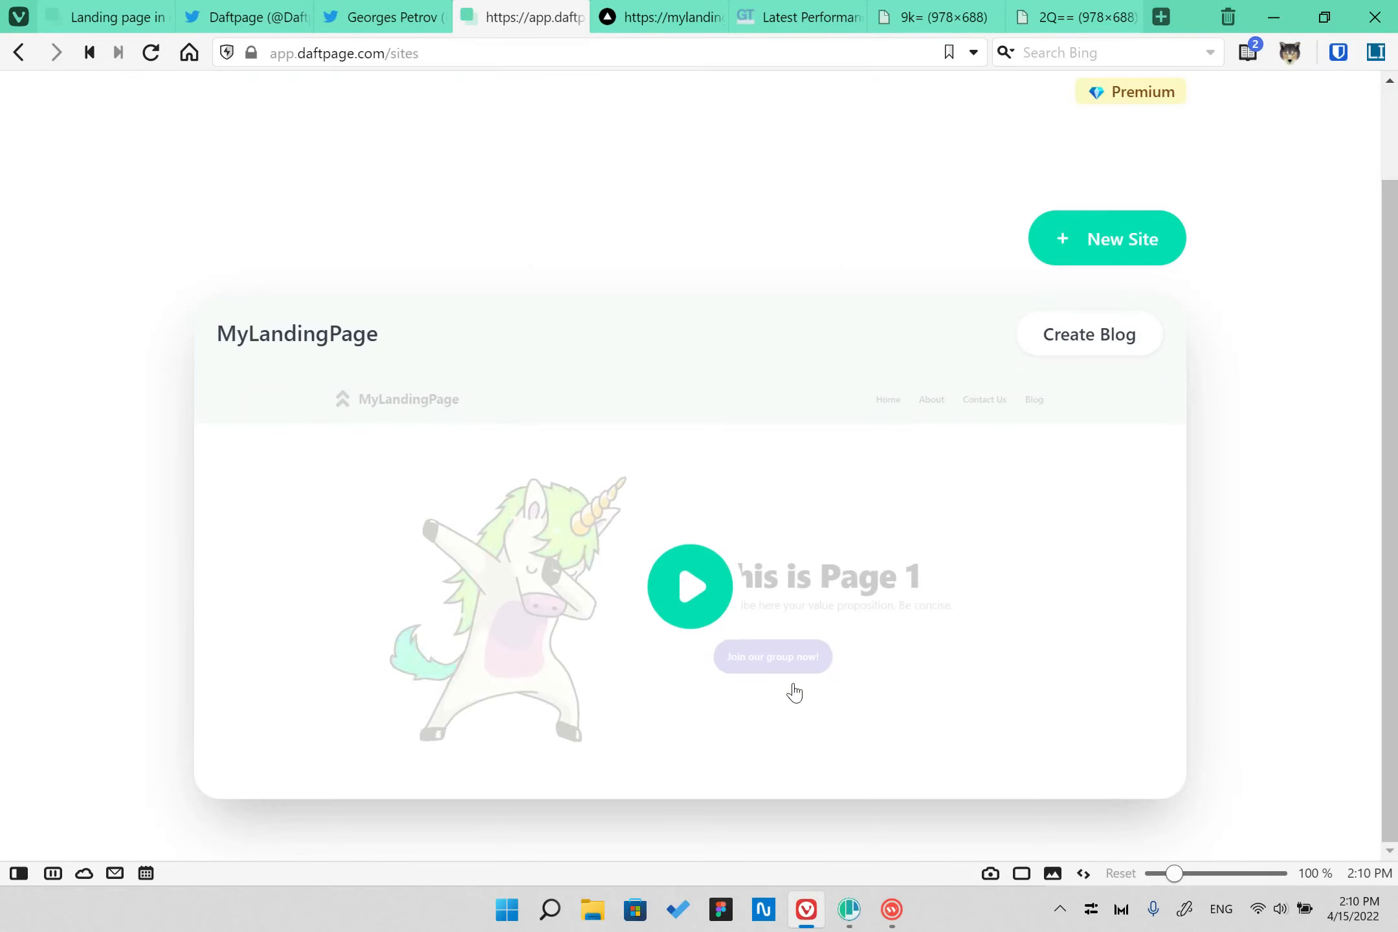
pyautogui.click(1094, 354)
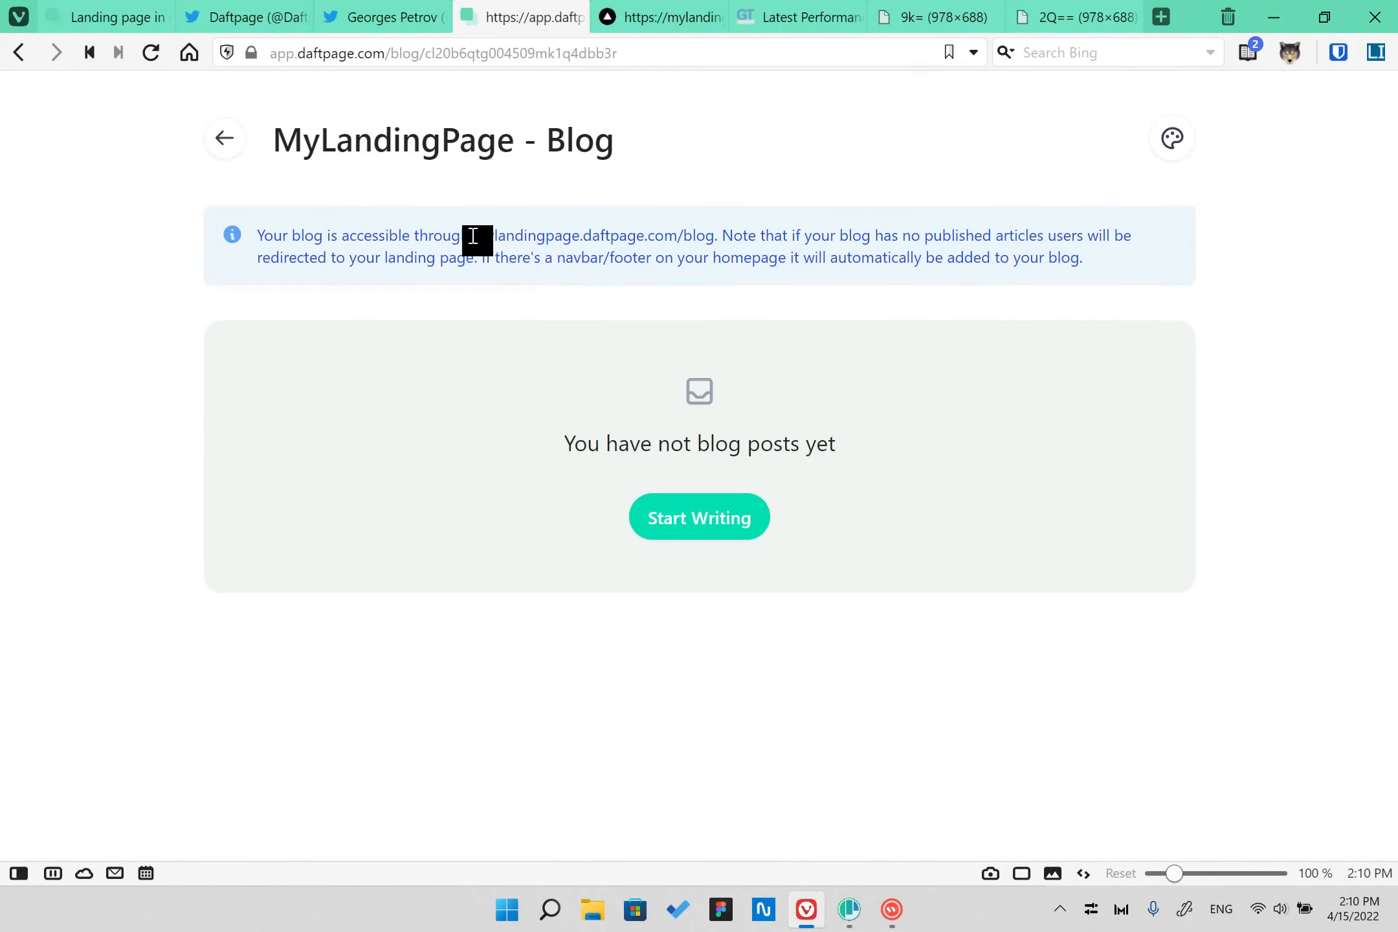
pyautogui.rightClick(689, 237)
pyautogui.click(717, 254)
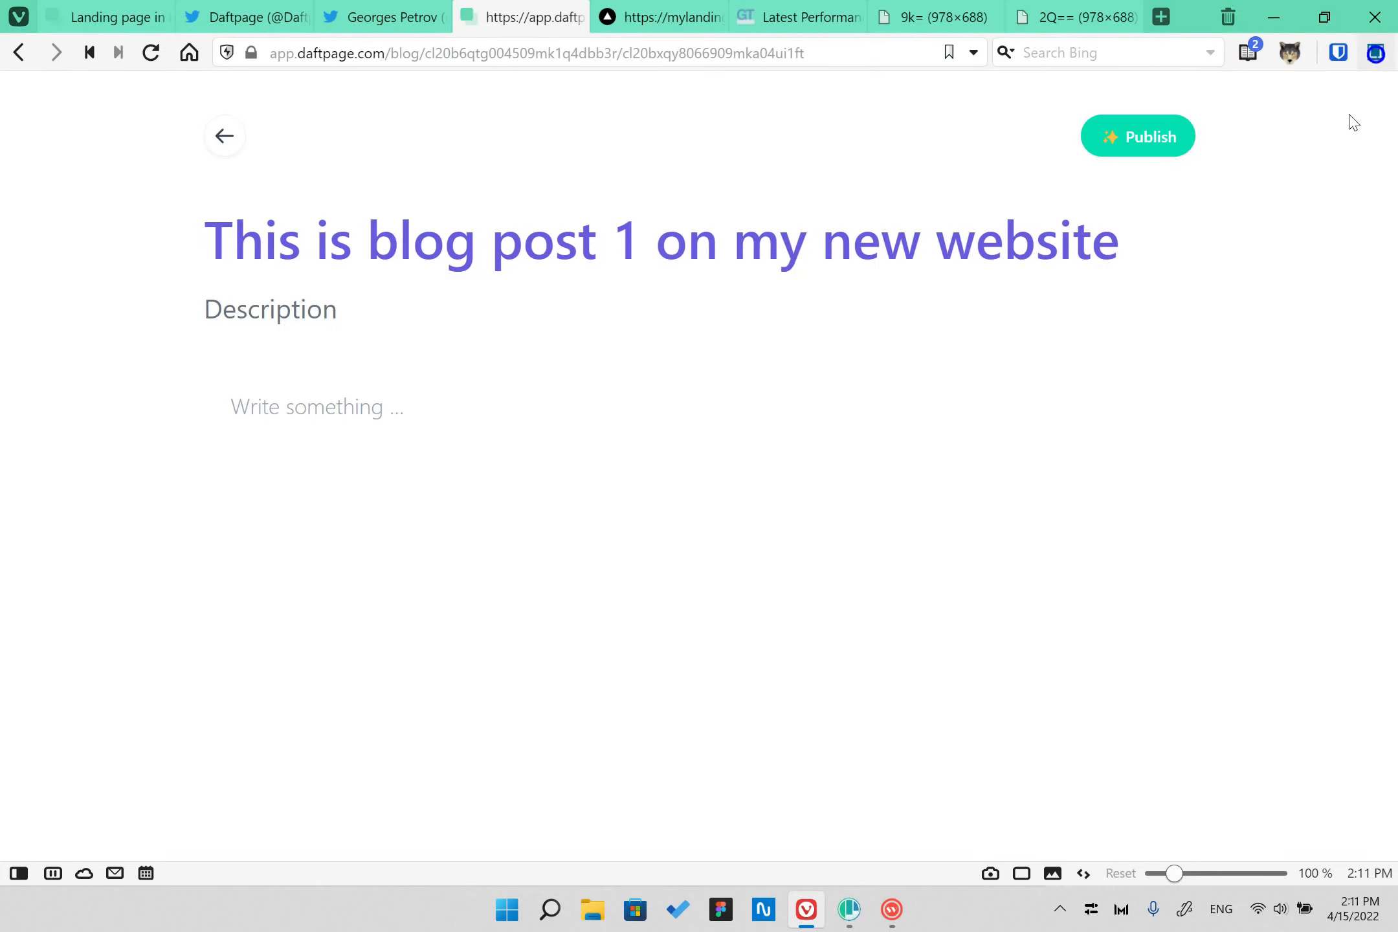
# - Generate one placeholder paragraph with one sentence and paste it as the blog post's description
pyautogui.click(1375, 52)
pyautogui.click(864, 114)
pyautogui.click(894, 138)
pyautogui.click(1062, 114)
pyautogui.click(1048, 138)
pyautogui.hotkey('ctrl', 'a')
pyautogui.click(264, 298)
# - Generate five placeholder paragraphs with nine sentences each and paste them into the blog post's body
pyautogui.click(1376, 53)
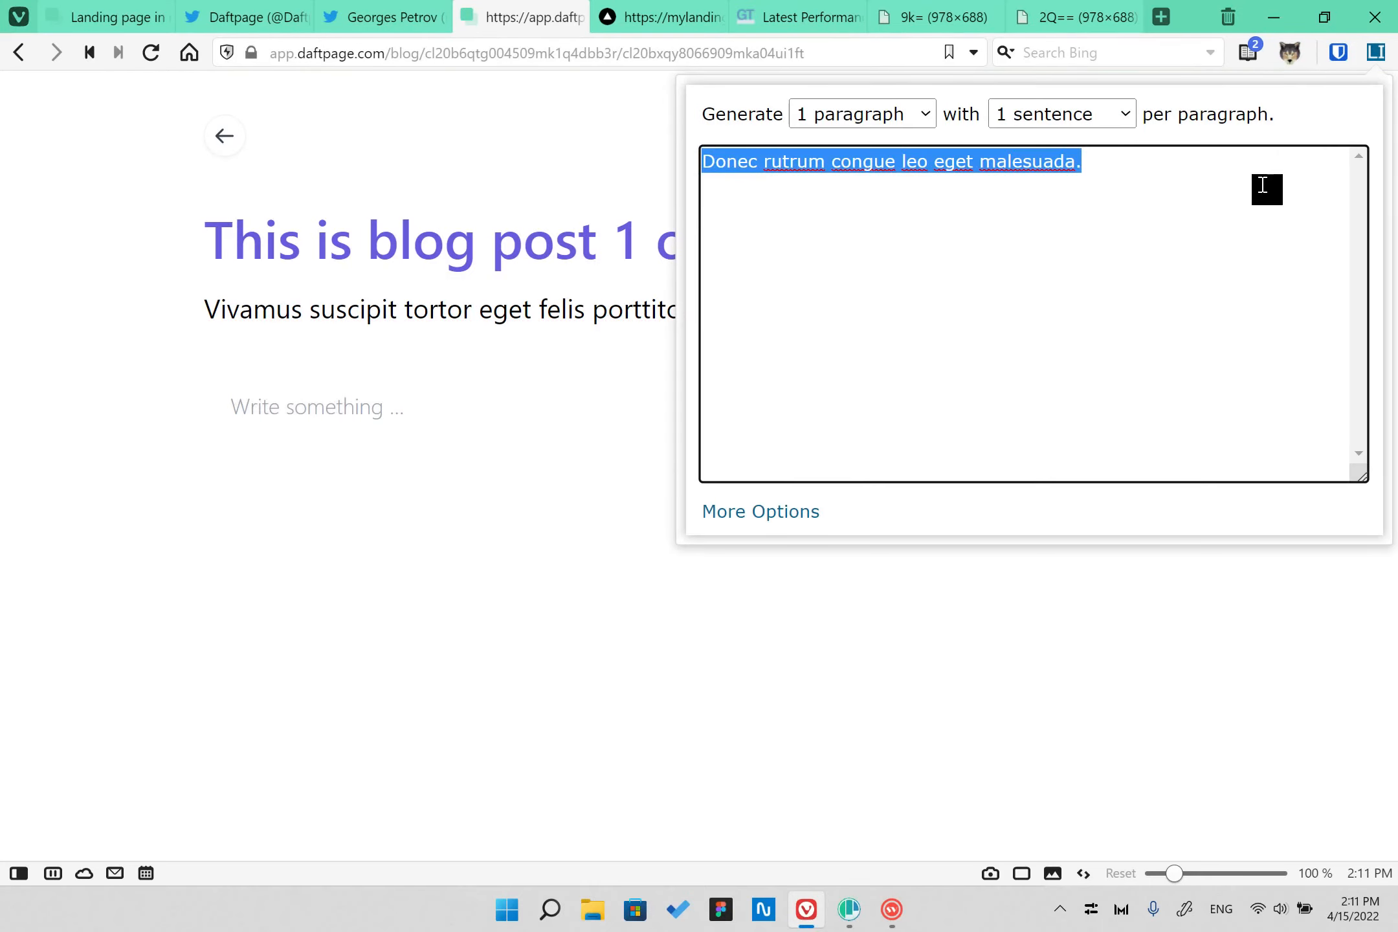
pyautogui.click(864, 114)
pyautogui.click(861, 226)
pyautogui.click(1068, 115)
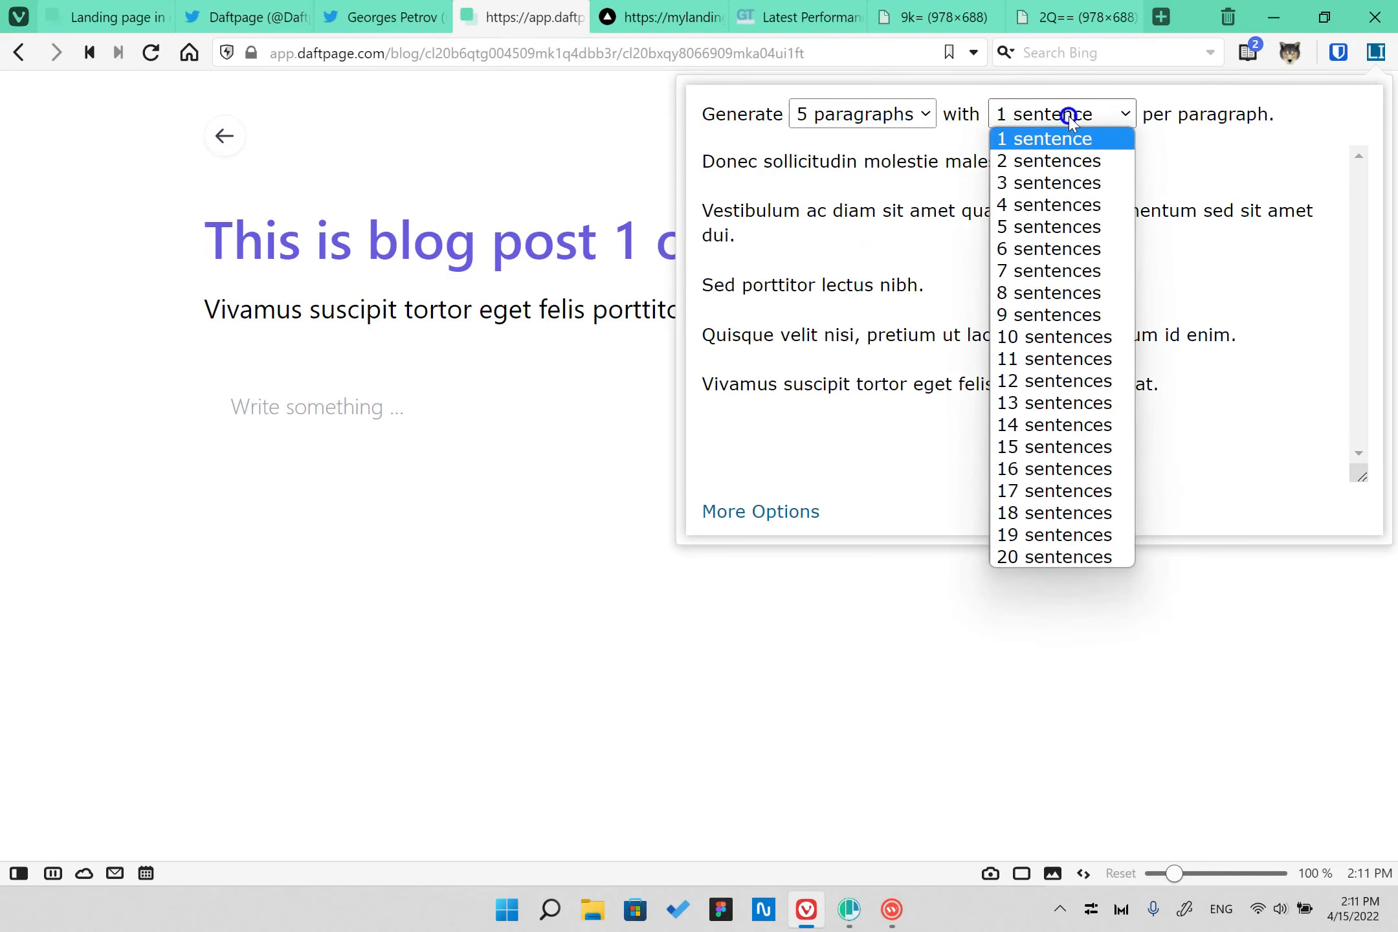
pyautogui.click(1065, 315)
pyautogui.hotkey('ctrl', 'a')
pyautogui.click(971, 358)
pyautogui.hotkey('ctrl', 'a')
pyautogui.rightClick(945, 382)
pyautogui.click(723, 523)
pyautogui.click(569, 418)
pyautogui.hotkey('ctrl', 'v')
pyautogui.scroll(-3, 752, 422)
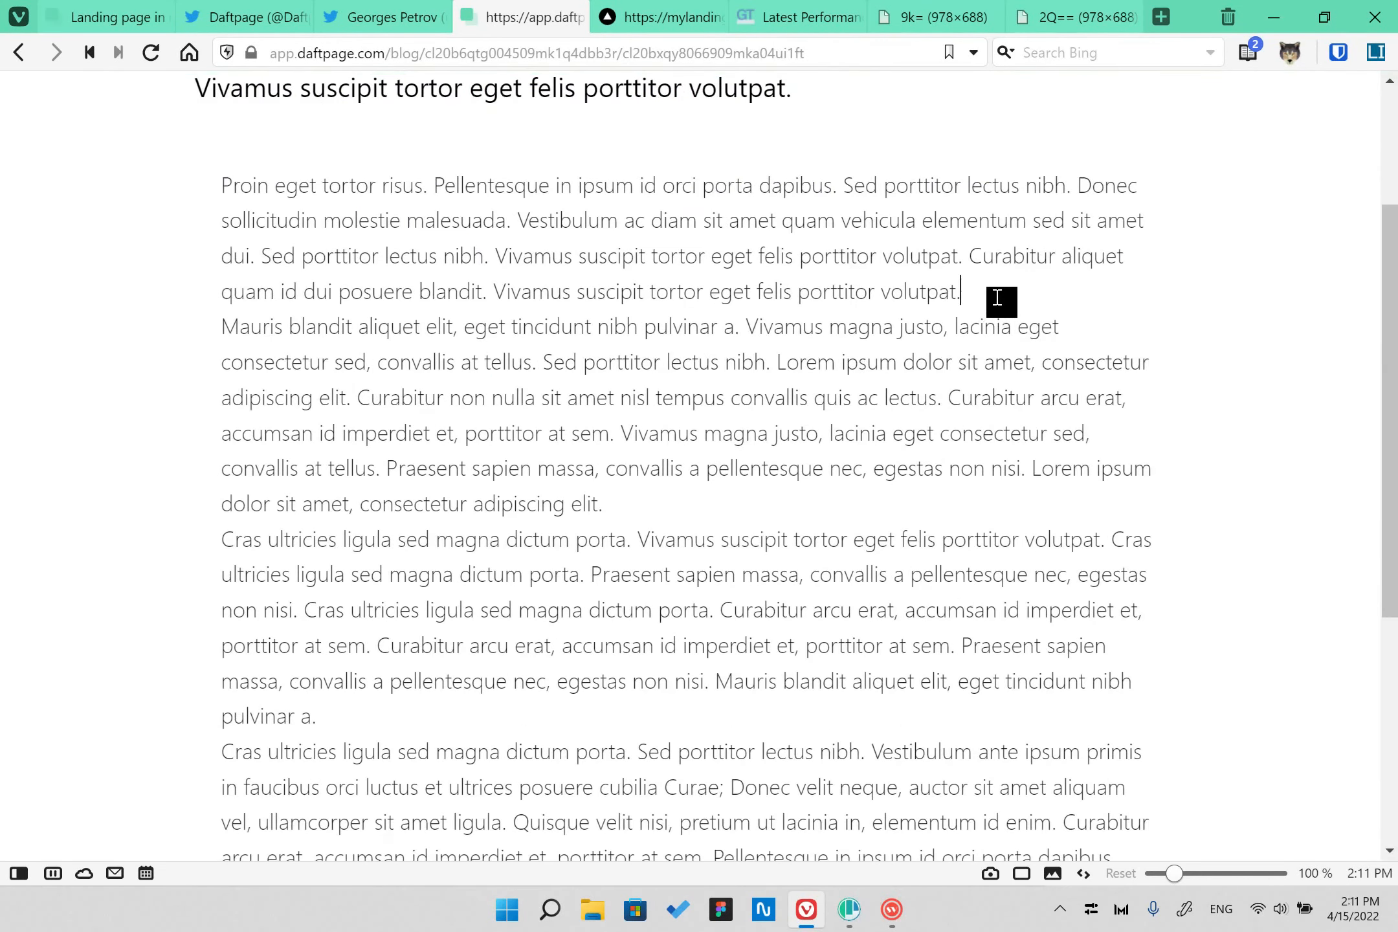
# - Search Giphy for "cloud" and insert the blue cloud image below the post's first body paragraph
pyautogui.click(1002, 301)
pyautogui.press('Return')
pyautogui.click(256, 334)
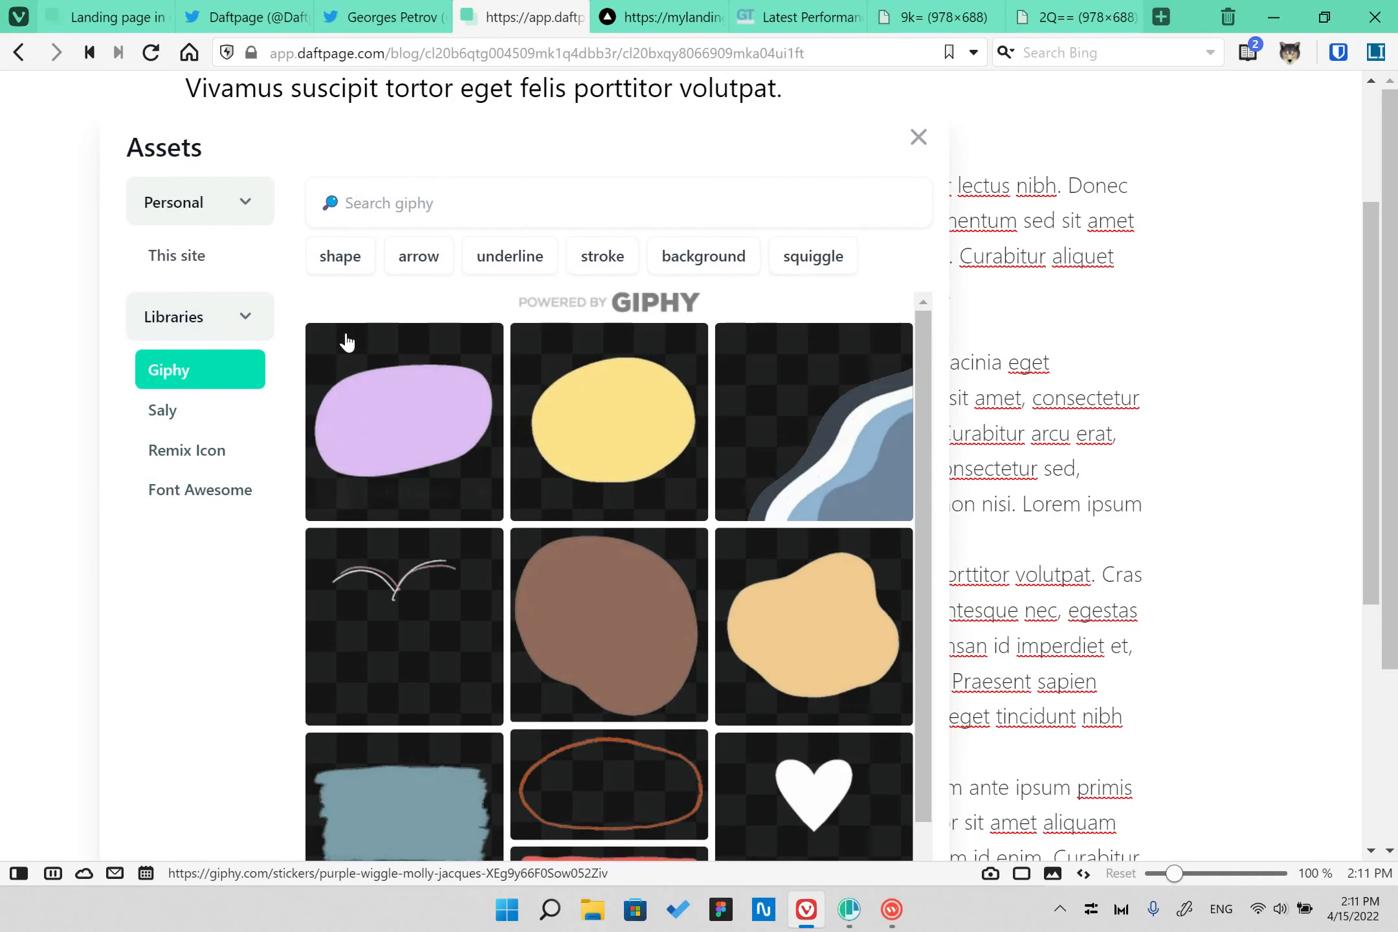
pyautogui.click(418, 216)
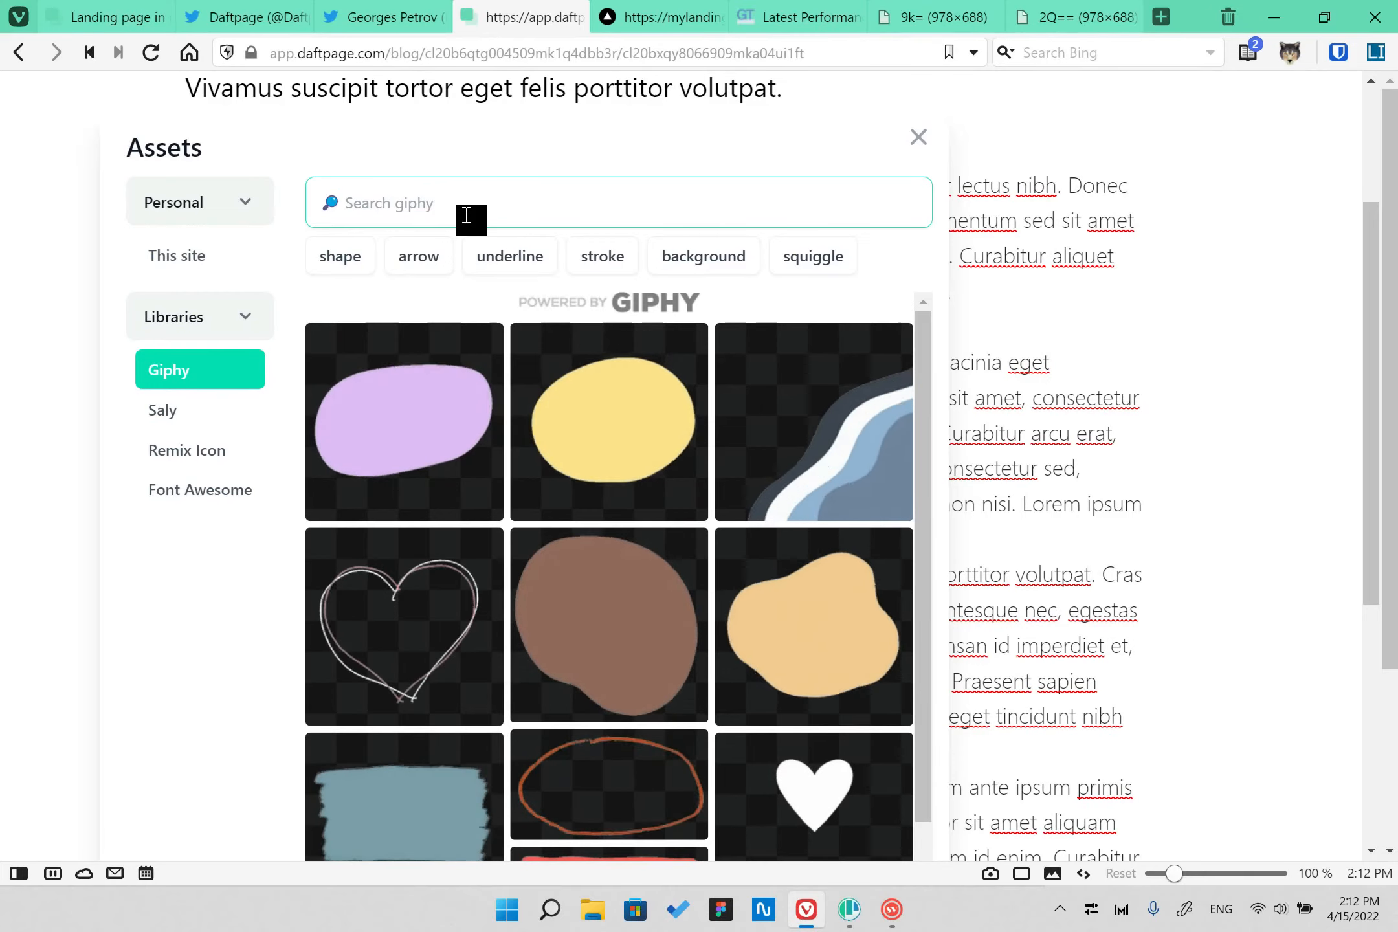
pyautogui.write('cloud')
pyautogui.scroll(-2, 718, 400)
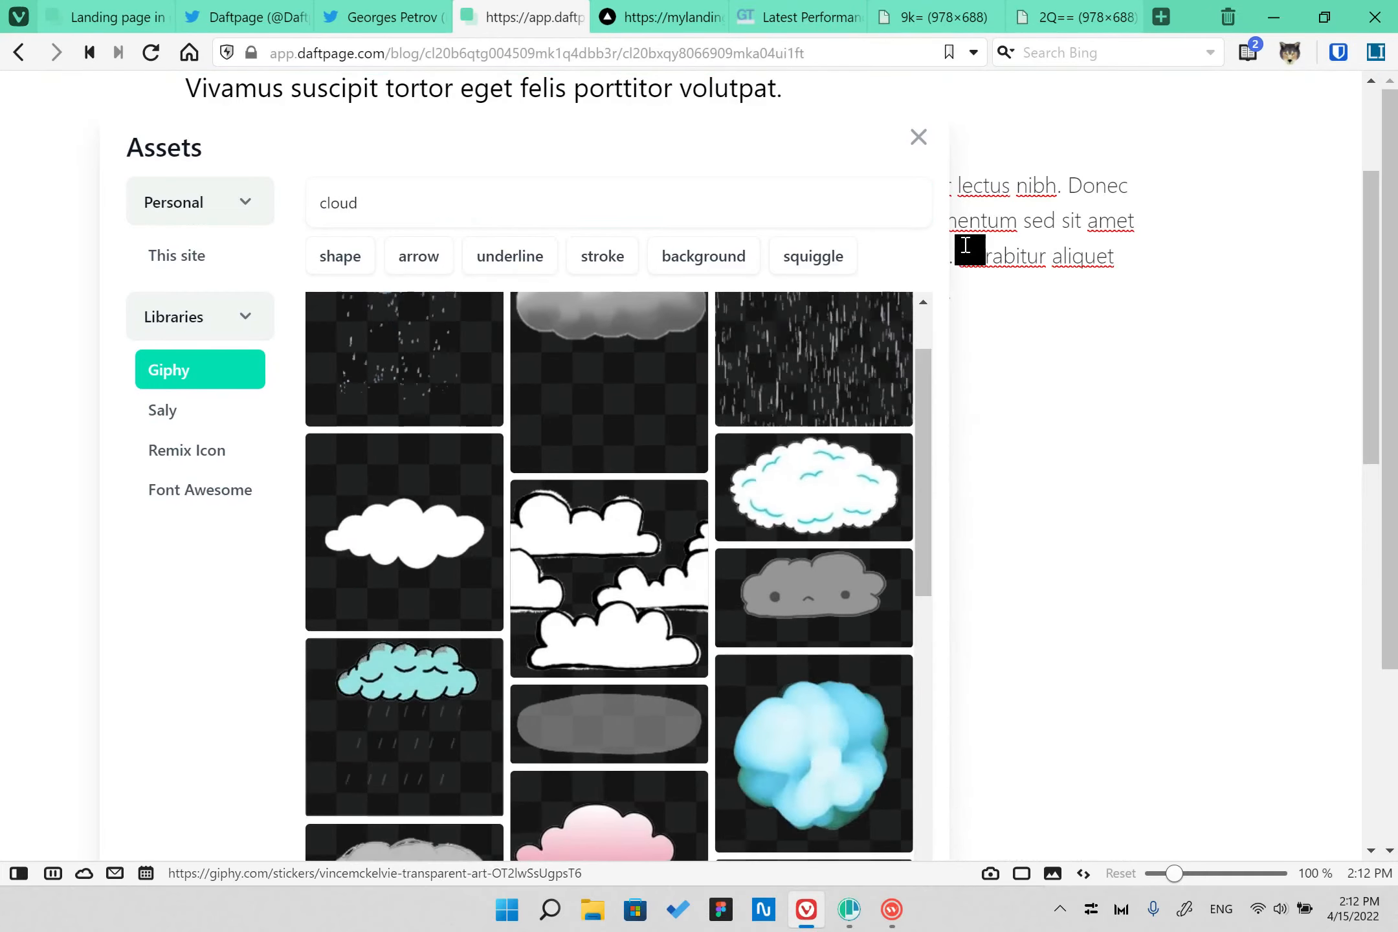
pyautogui.click(816, 729)
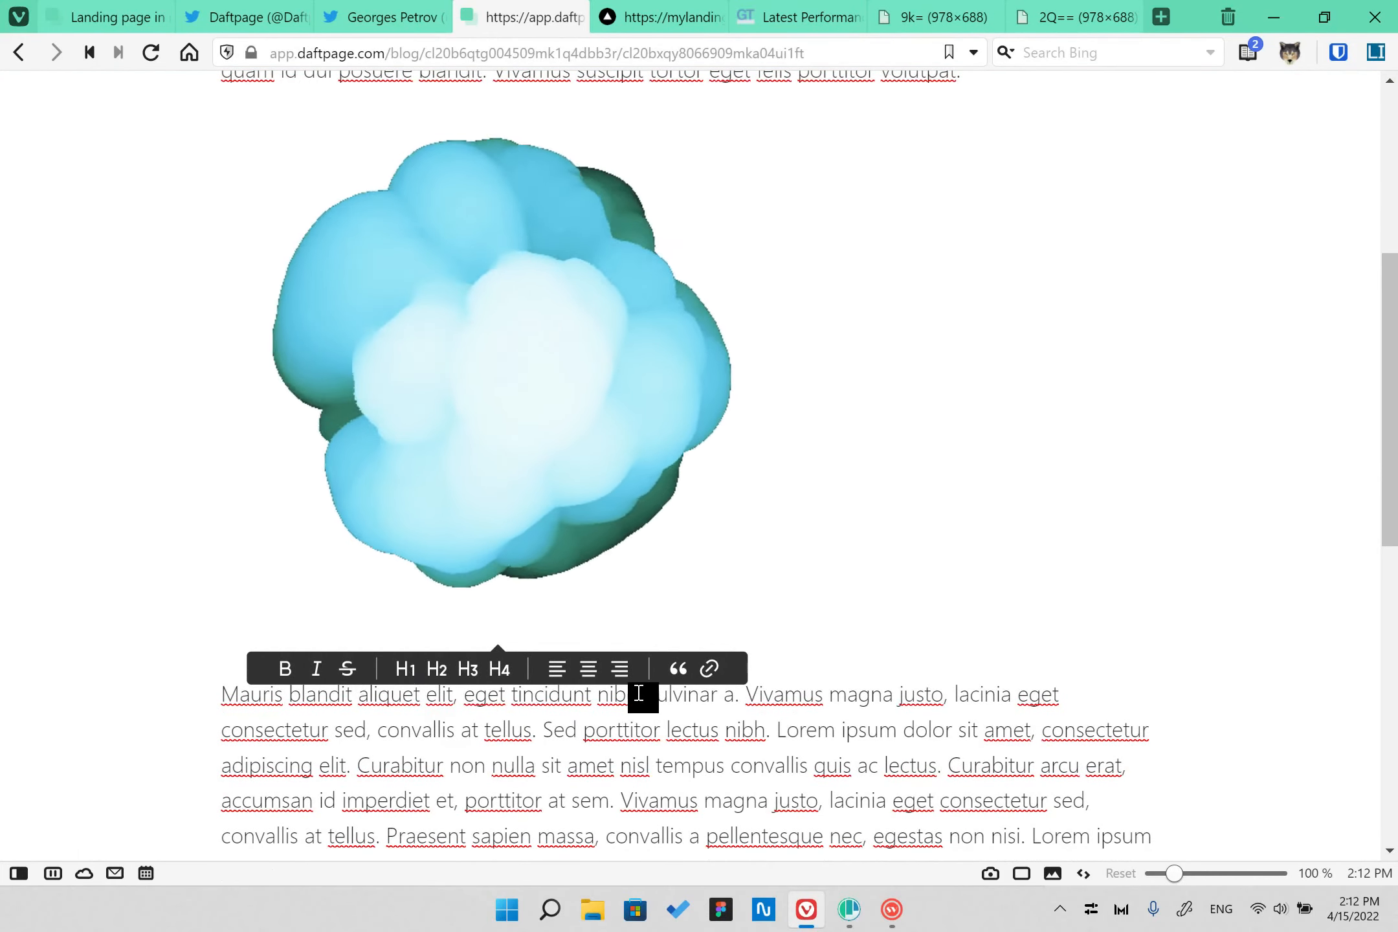
# - Format the post's fourth body paragraph, the one before "Donec rutrum congue leo eget malesuada", as a block quote
pyautogui.scroll(3, 501, 375)
pyautogui.scroll(-2, 647, 362)
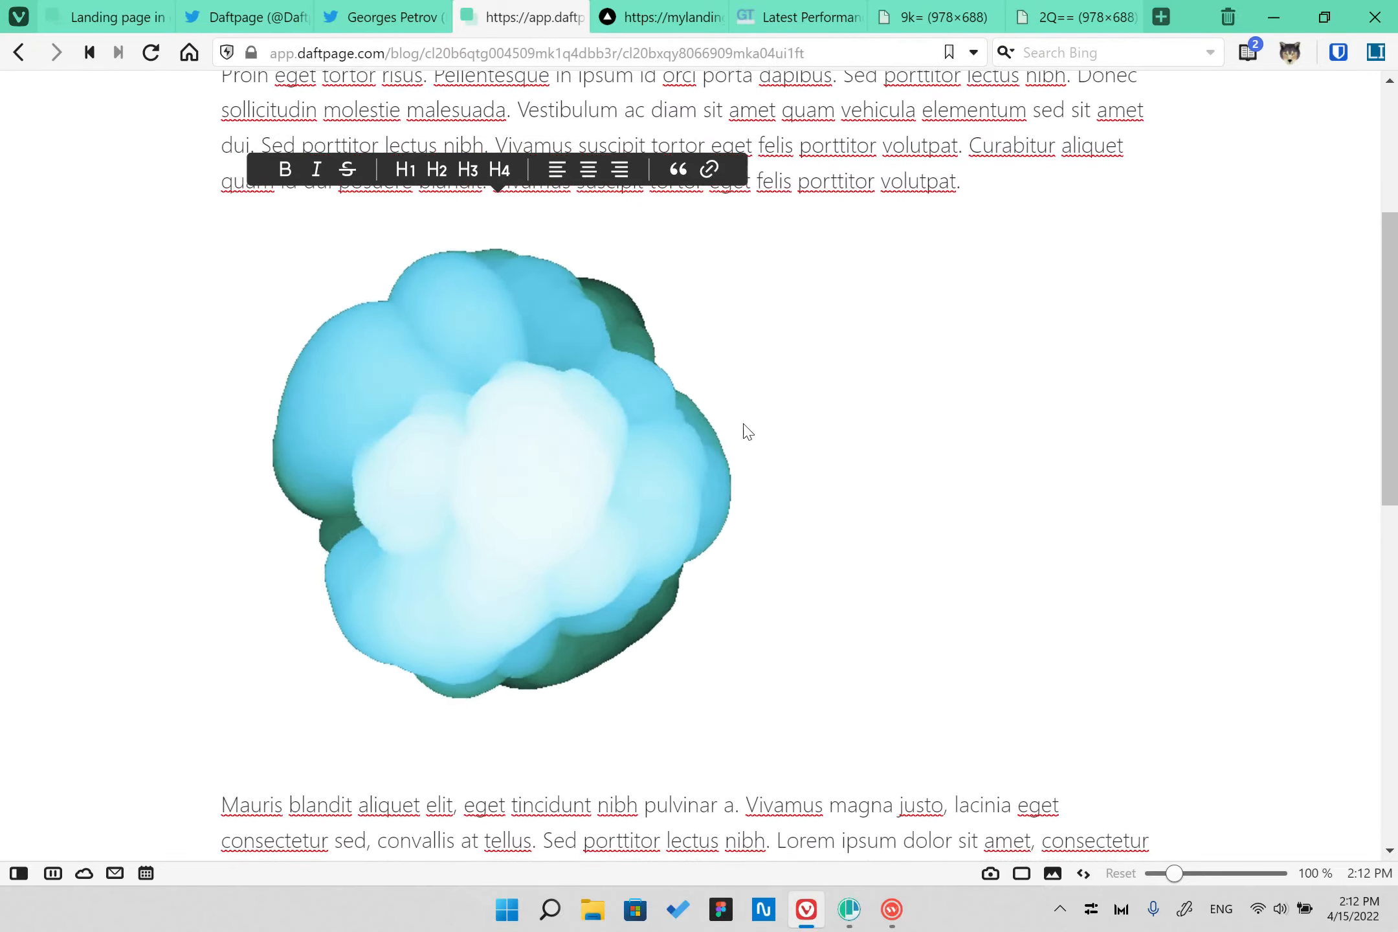
pyautogui.scroll(5, 862, 339)
pyautogui.scroll(-15, 861, 340)
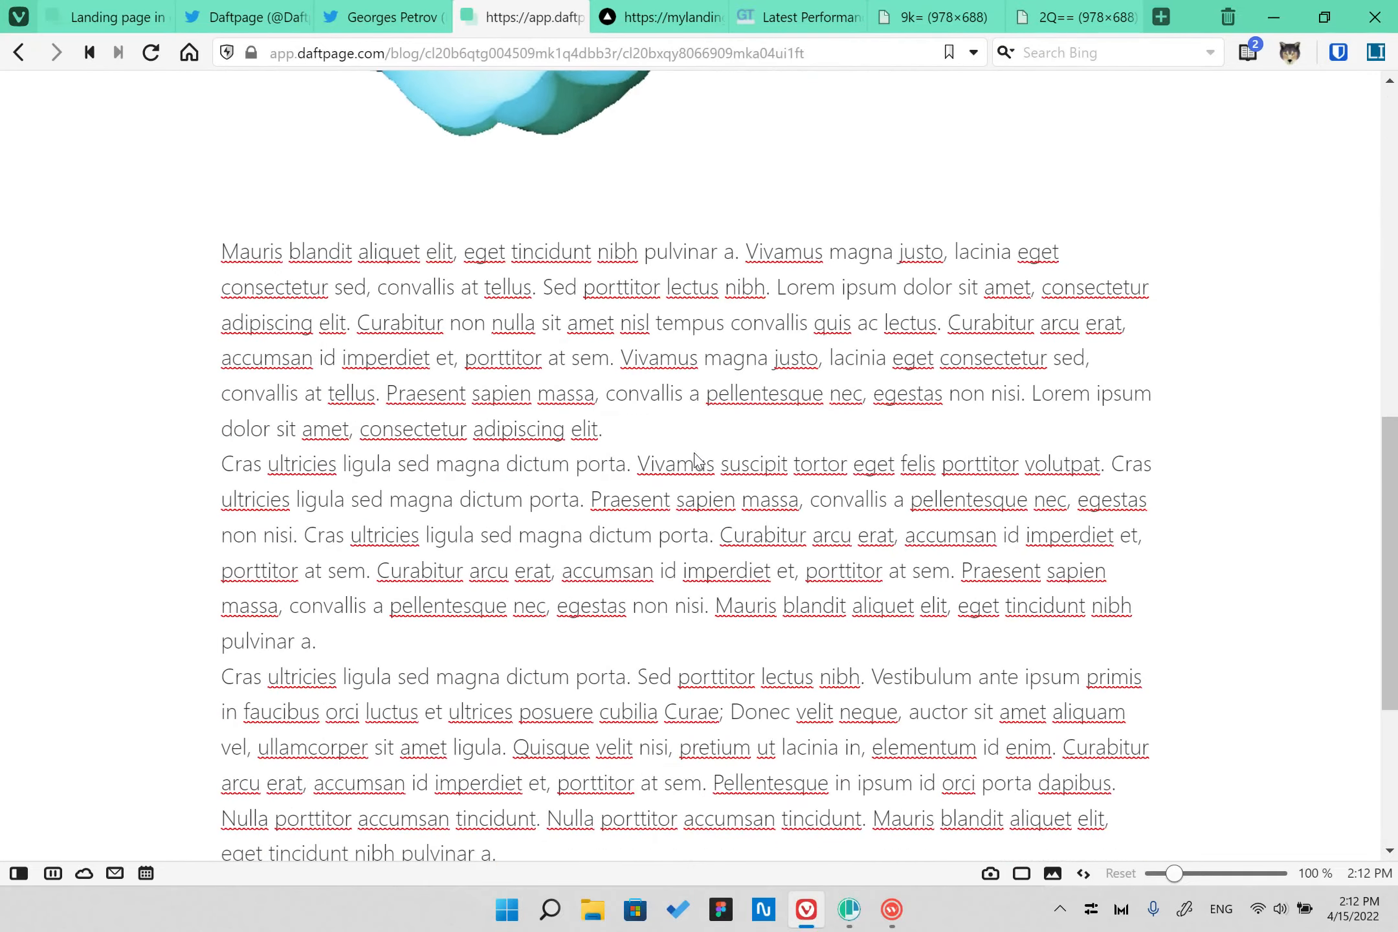
pyautogui.moveTo(533, 499); pyautogui.dragTo(221, 322)
pyautogui.click(540, 279)
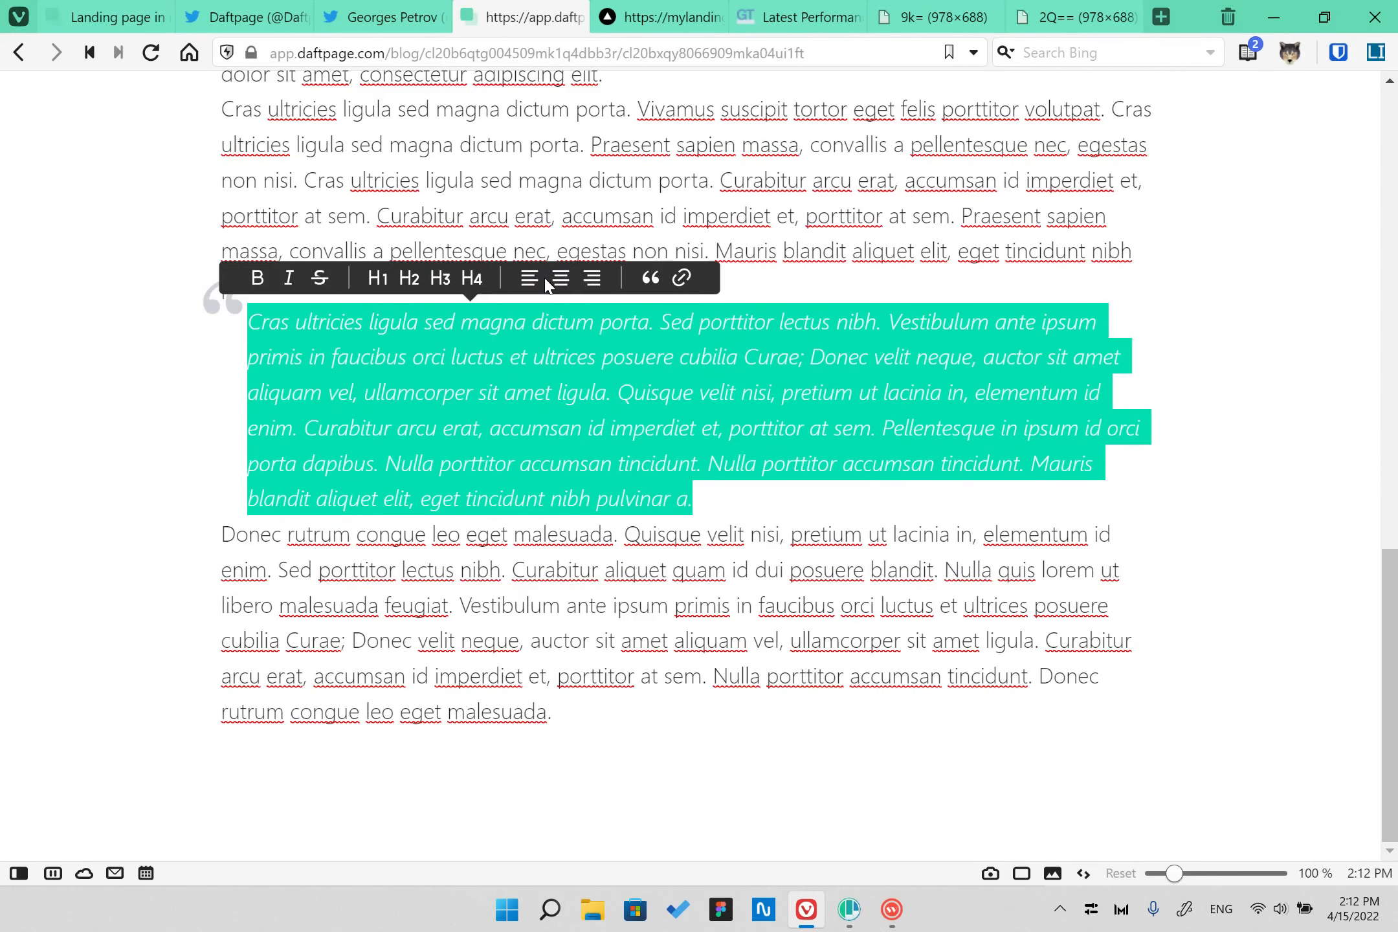
# - Insert an empty code block between the post's second and third body paragraphs, before "Cras ultricies ligula sed magna dictum porta. Vivamus suscipit"
pyautogui.scroll(3, 762, 500)
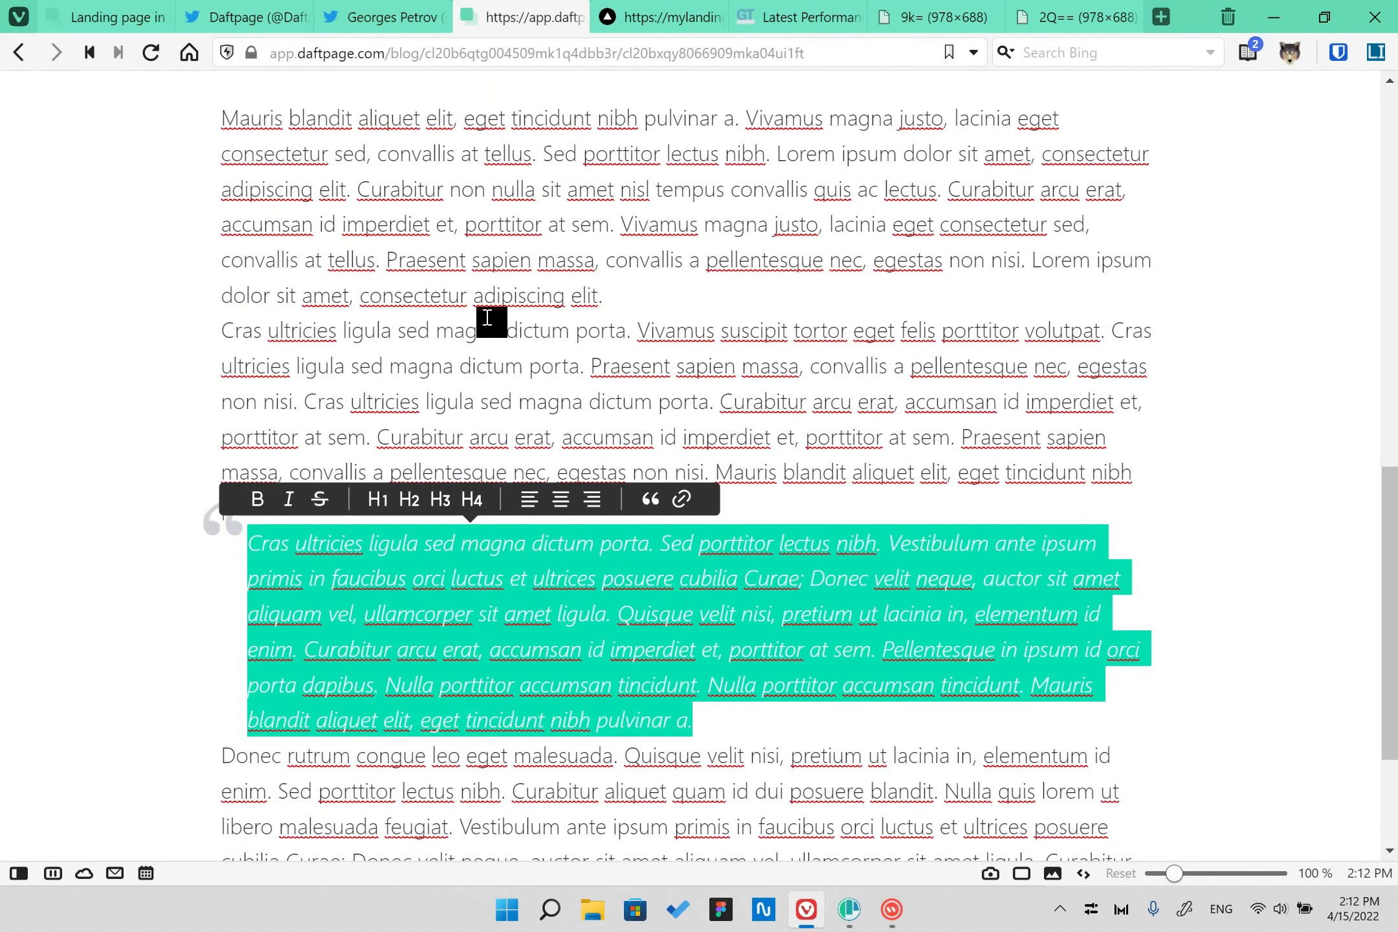
pyautogui.click(642, 287)
pyautogui.press('Return')
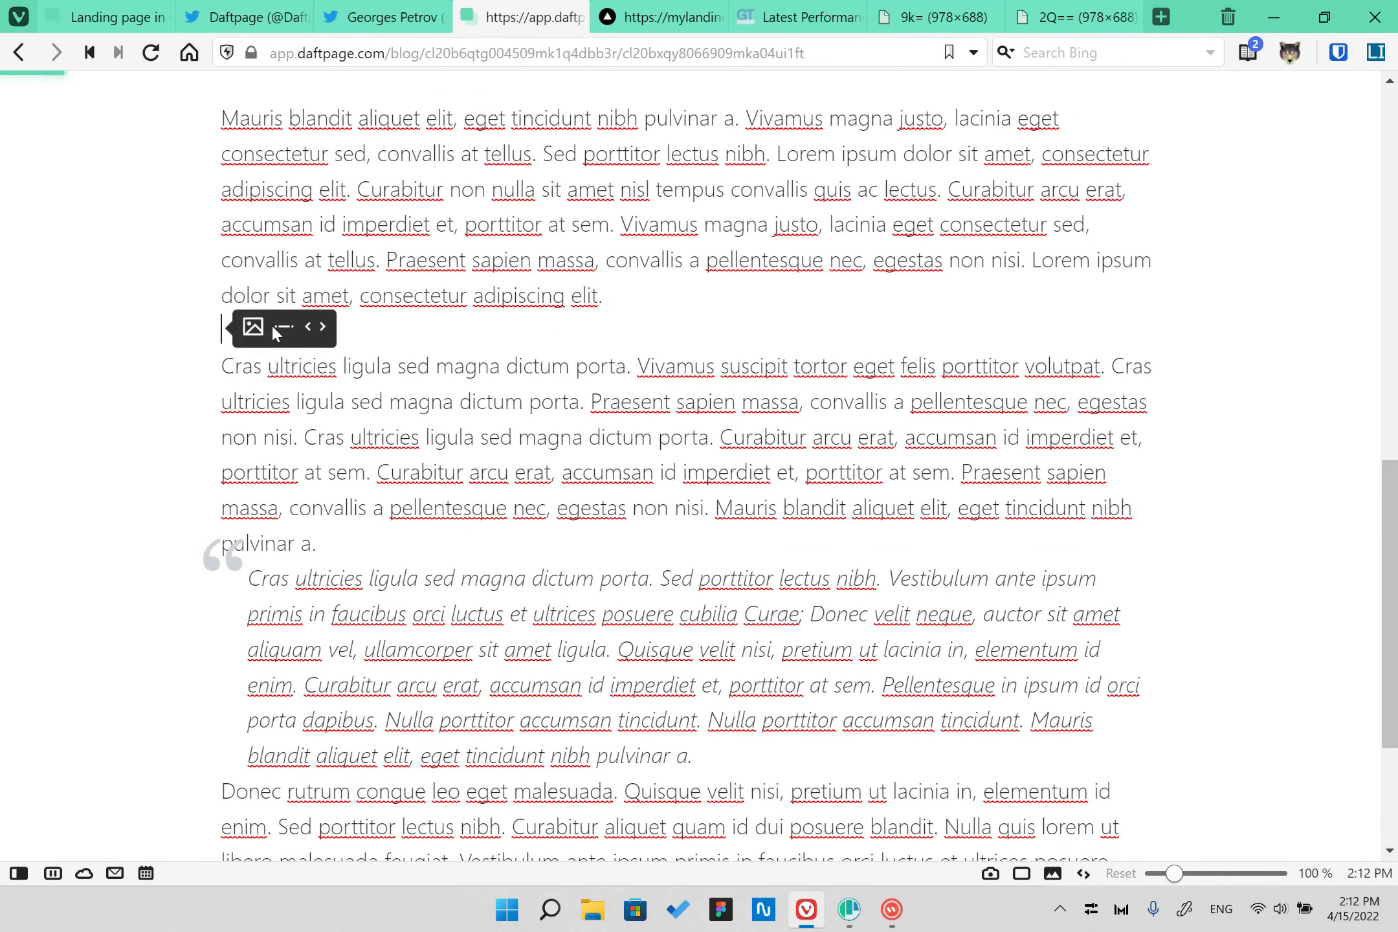
pyautogui.click(312, 329)
# - Generate one placeholder paragraph with two sentences and paste it into the new code block
pyautogui.click(1375, 53)
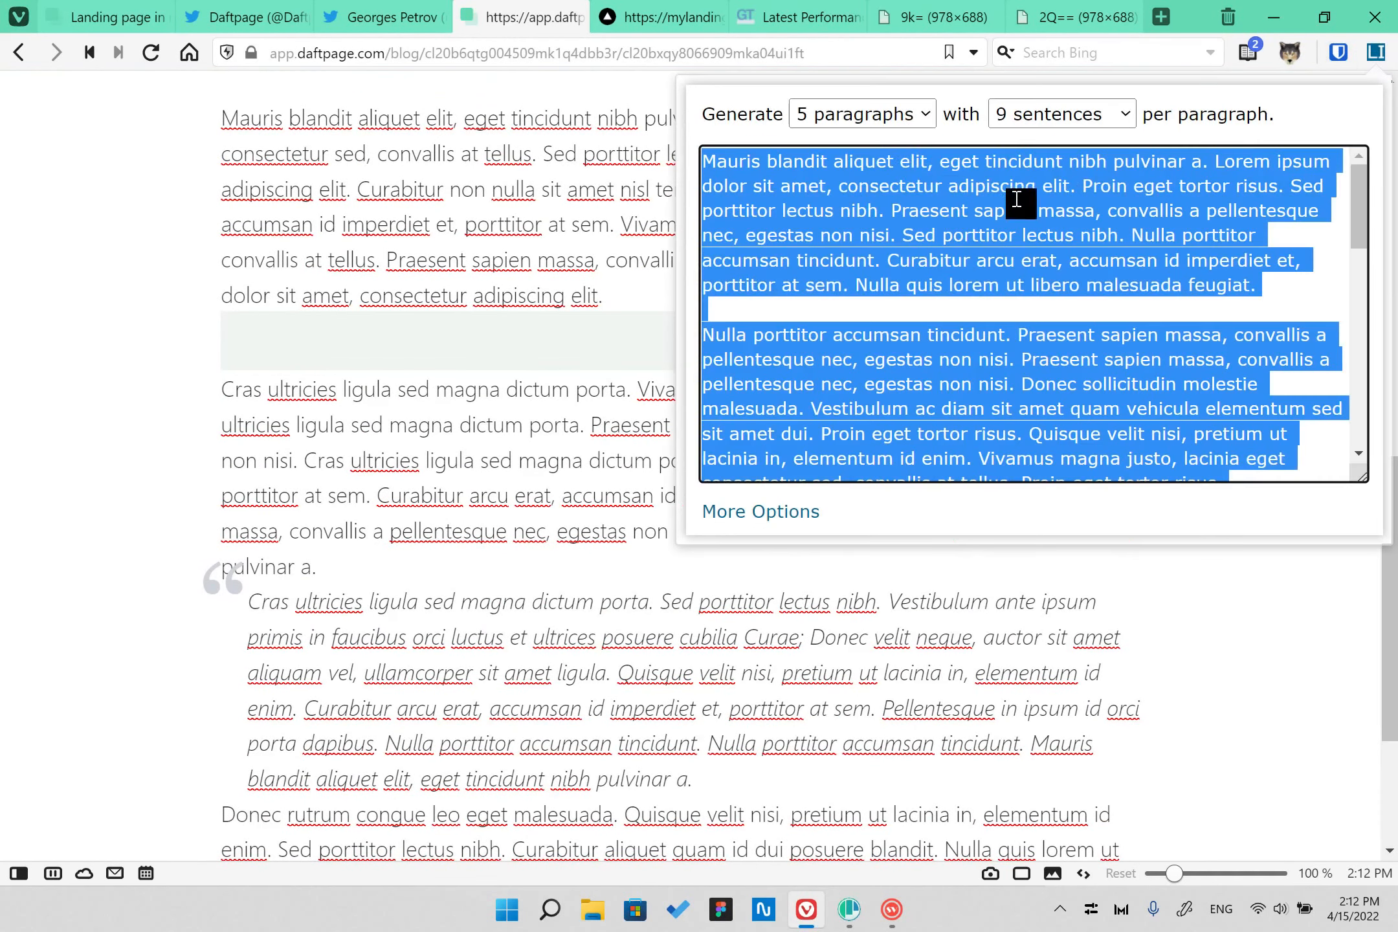
pyautogui.click(871, 115)
pyautogui.click(881, 144)
pyautogui.click(1062, 115)
pyautogui.click(1046, 153)
pyautogui.click(487, 350)
pyautogui.hotkey('ctrl', 'v')
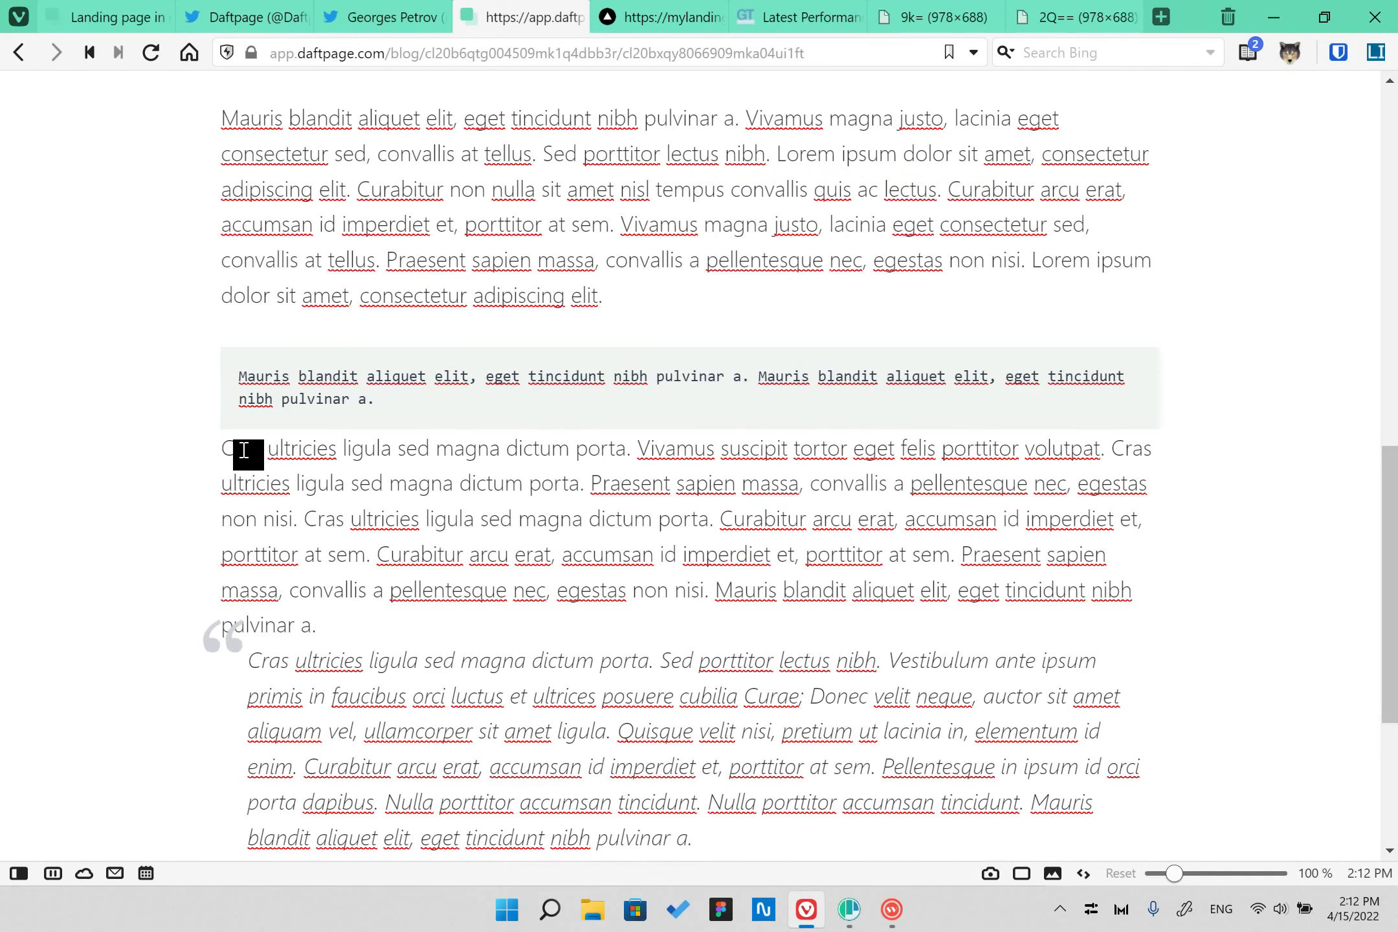
pyautogui.press('Return')
# - Review the first blog post, publish it and return to the blog's post list
pyautogui.scroll(10, 515, 397)
pyautogui.scroll(-9, 777, 377)
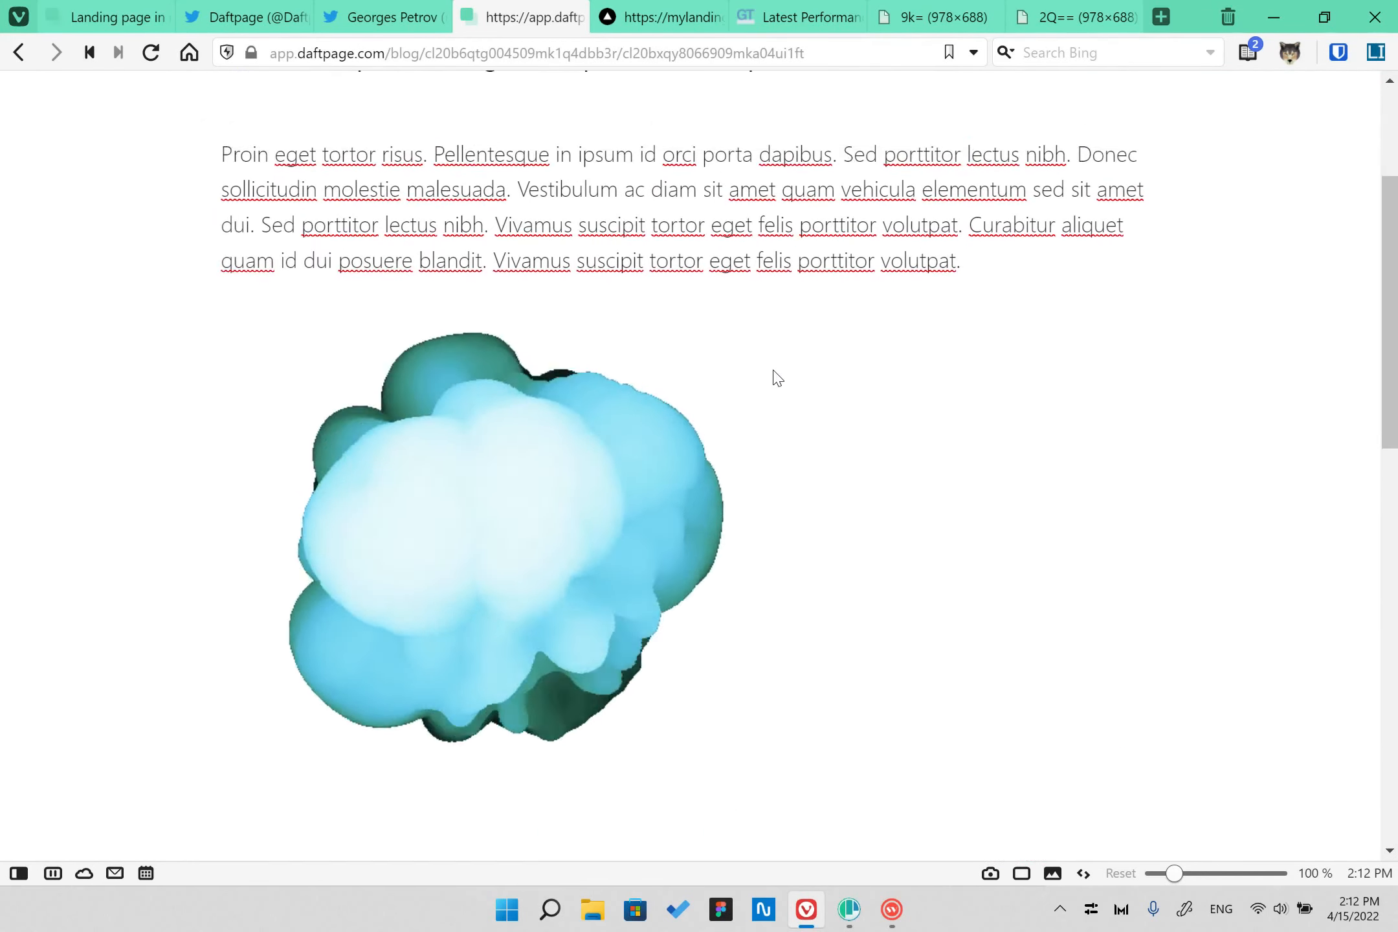
pyautogui.scroll(-5, 688, 409)
pyautogui.scroll(15, 703, 516)
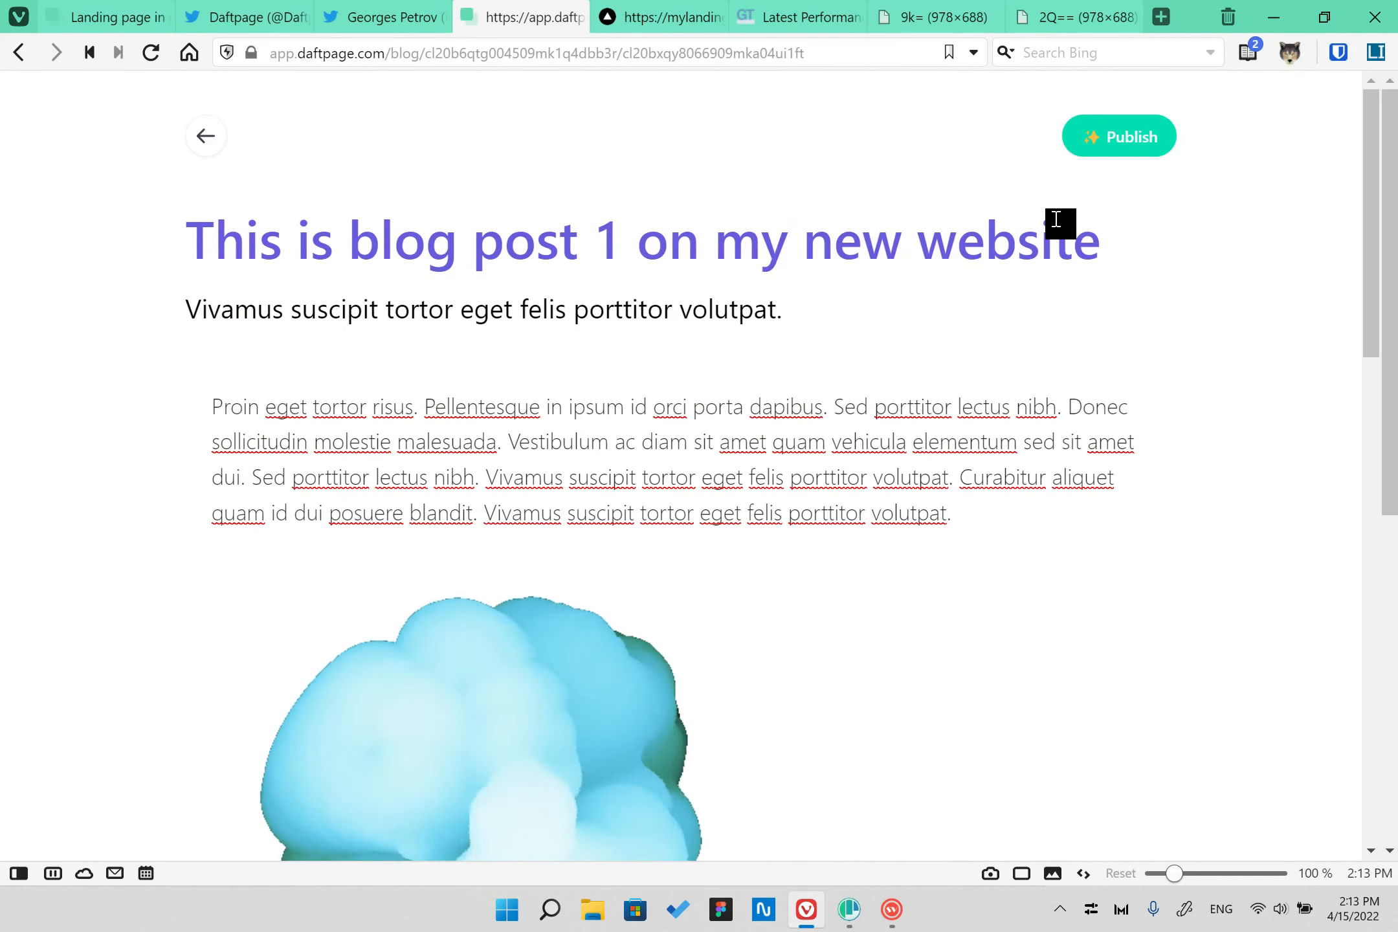
pyautogui.click(1129, 136)
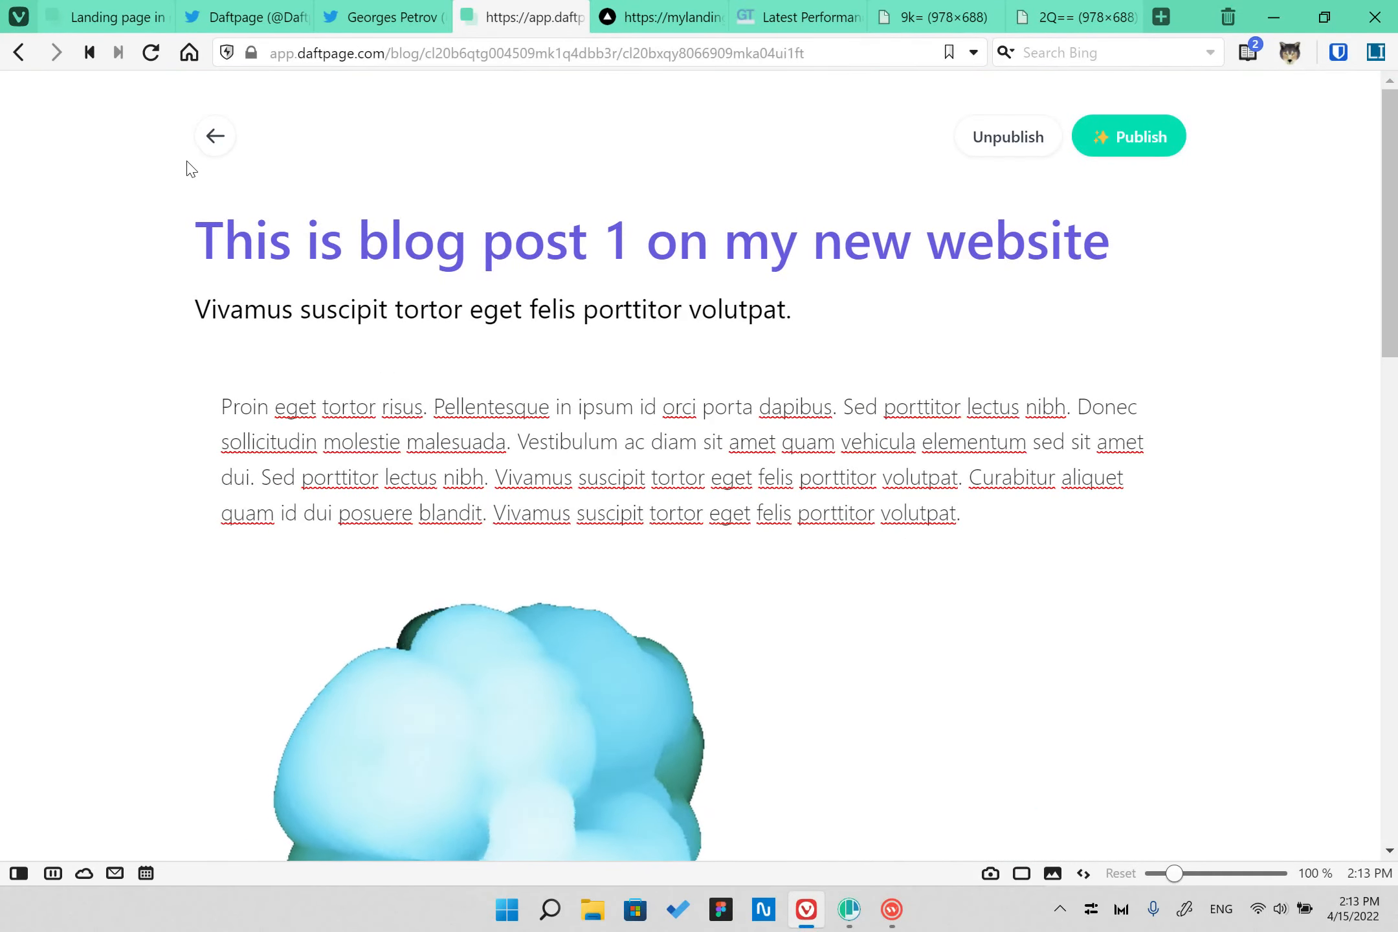
pyautogui.click(216, 138)
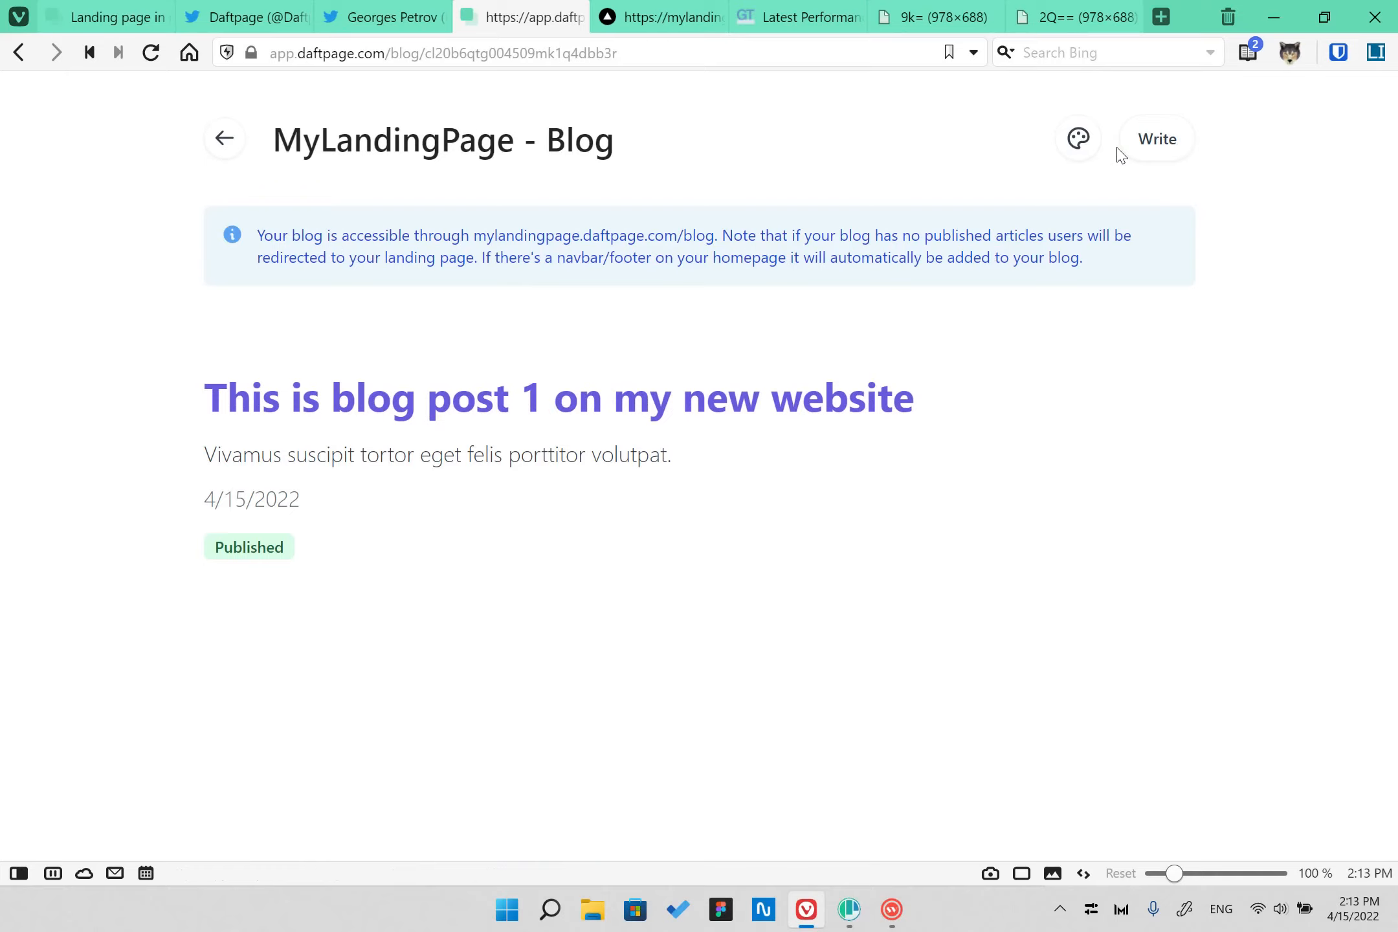
# - Start a new post titled "This is the second blog post on my website" and paste one generated placeholder sentence as its description
pyautogui.click(1158, 139)
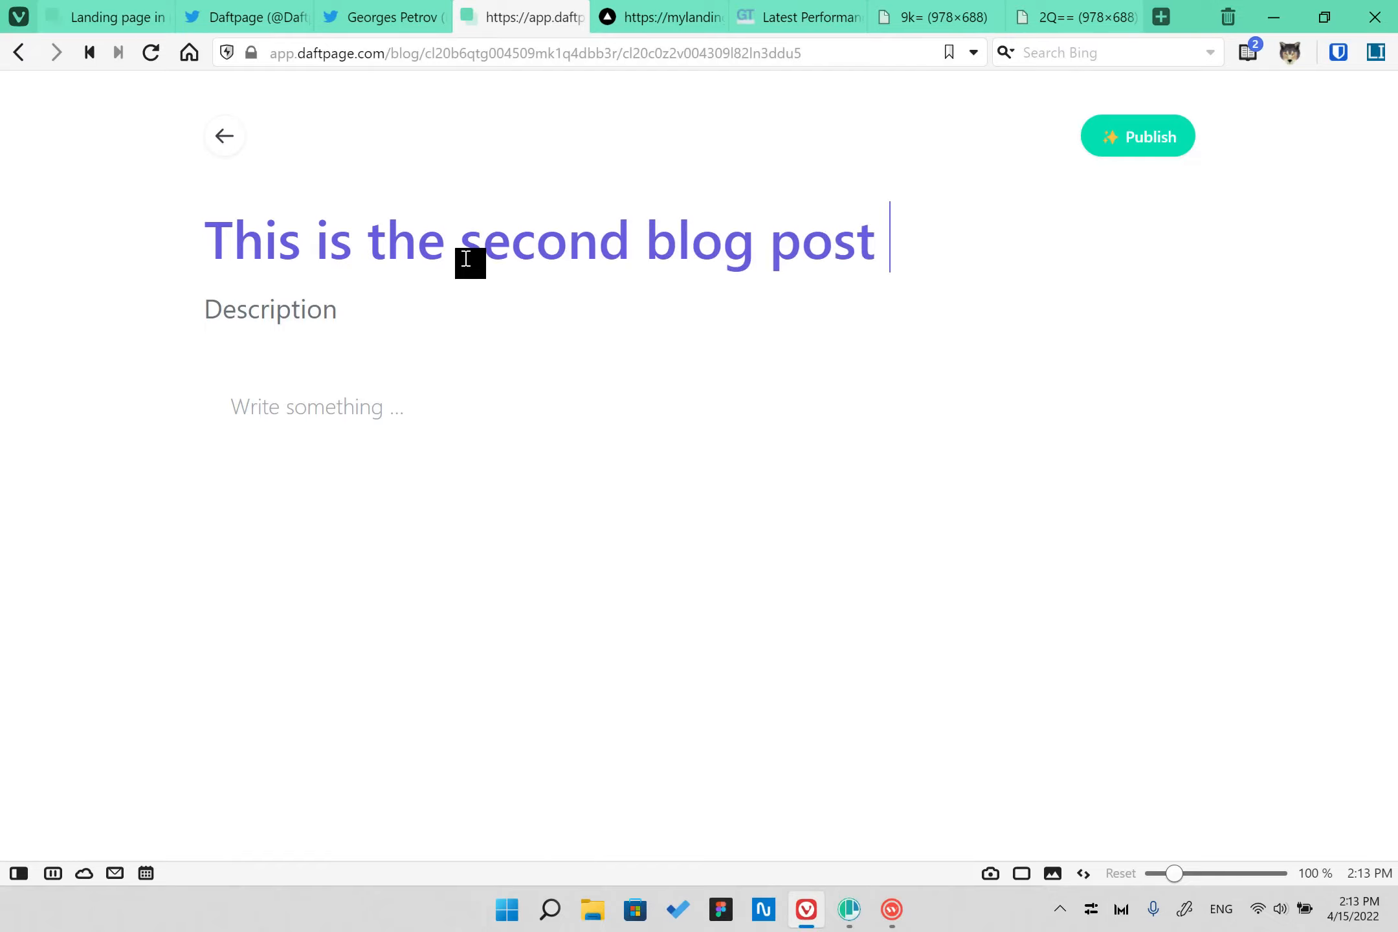
pyautogui.write('ite')
pyautogui.click(265, 309)
pyautogui.click(1376, 52)
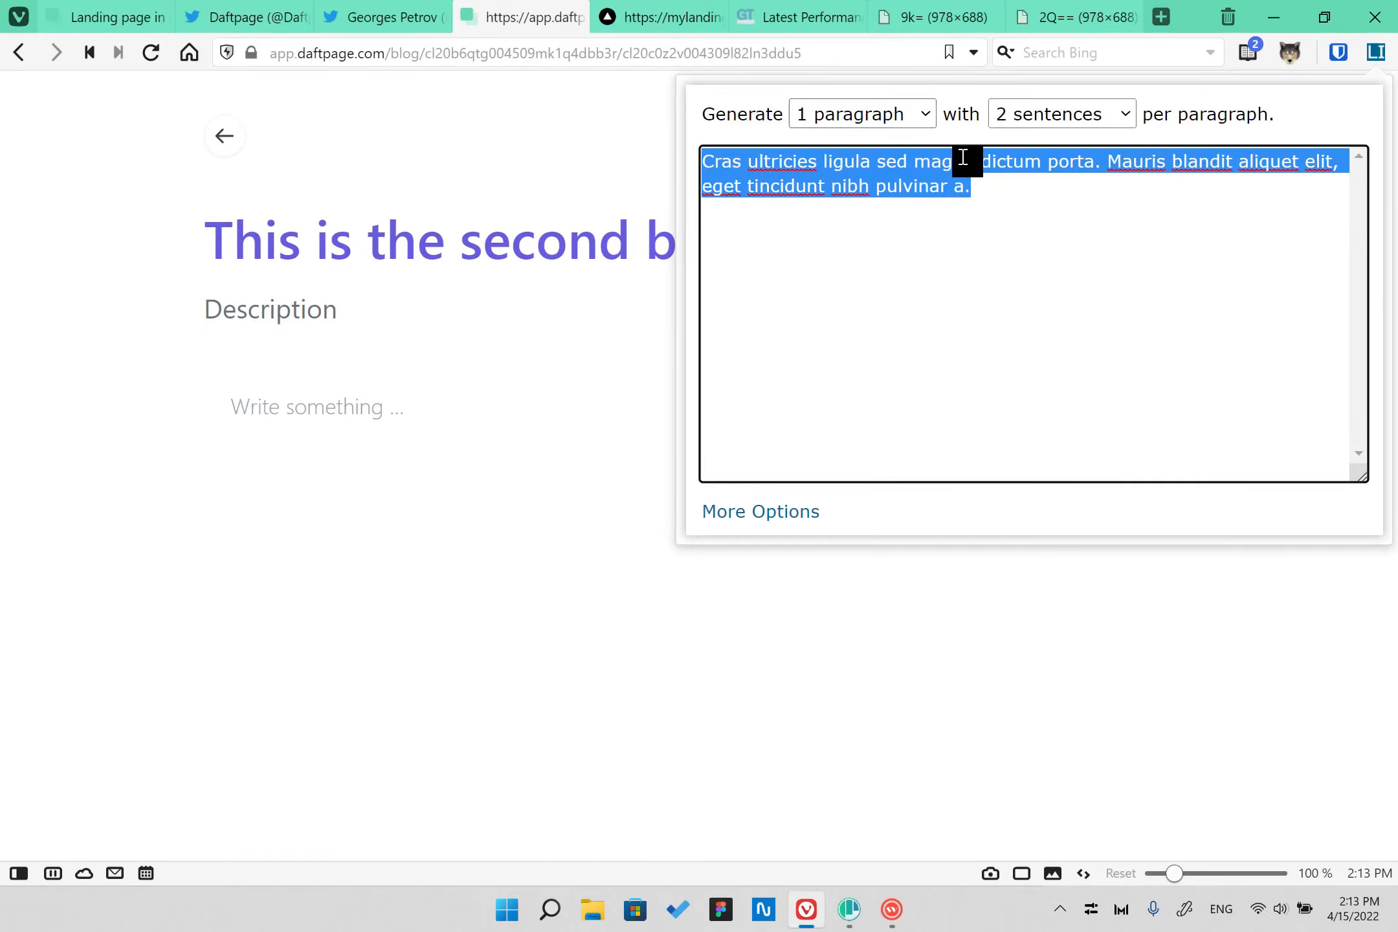
pyautogui.click(1116, 128)
pyautogui.click(1108, 160)
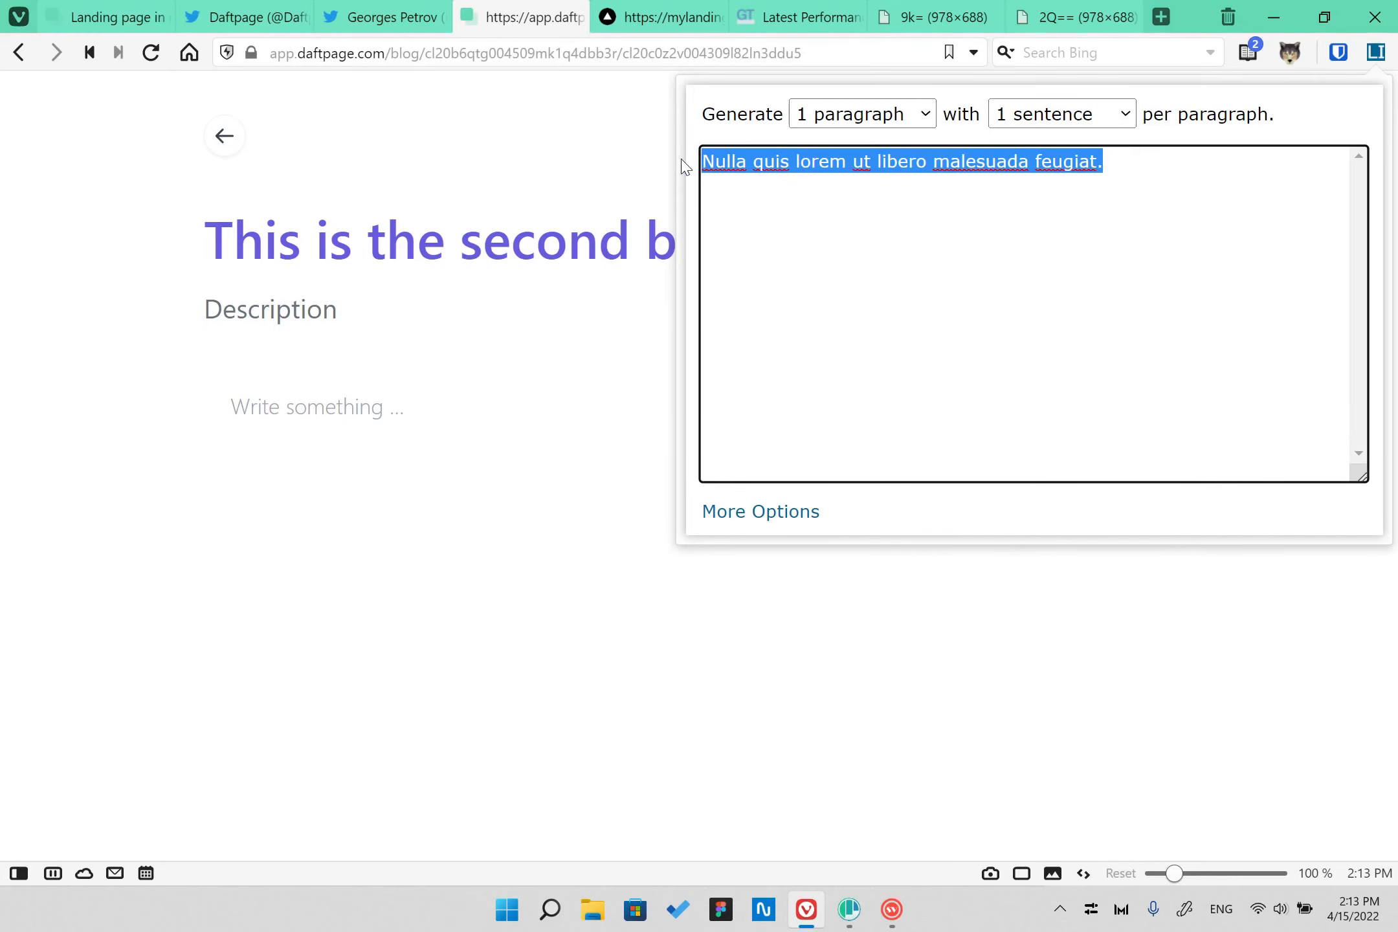
pyautogui.click(380, 298)
# - Generate five placeholder paragraphs with nine sentences each and paste them into the second post's body
pyautogui.click(1376, 52)
pyautogui.click(861, 114)
pyautogui.click(841, 224)
pyautogui.click(1061, 114)
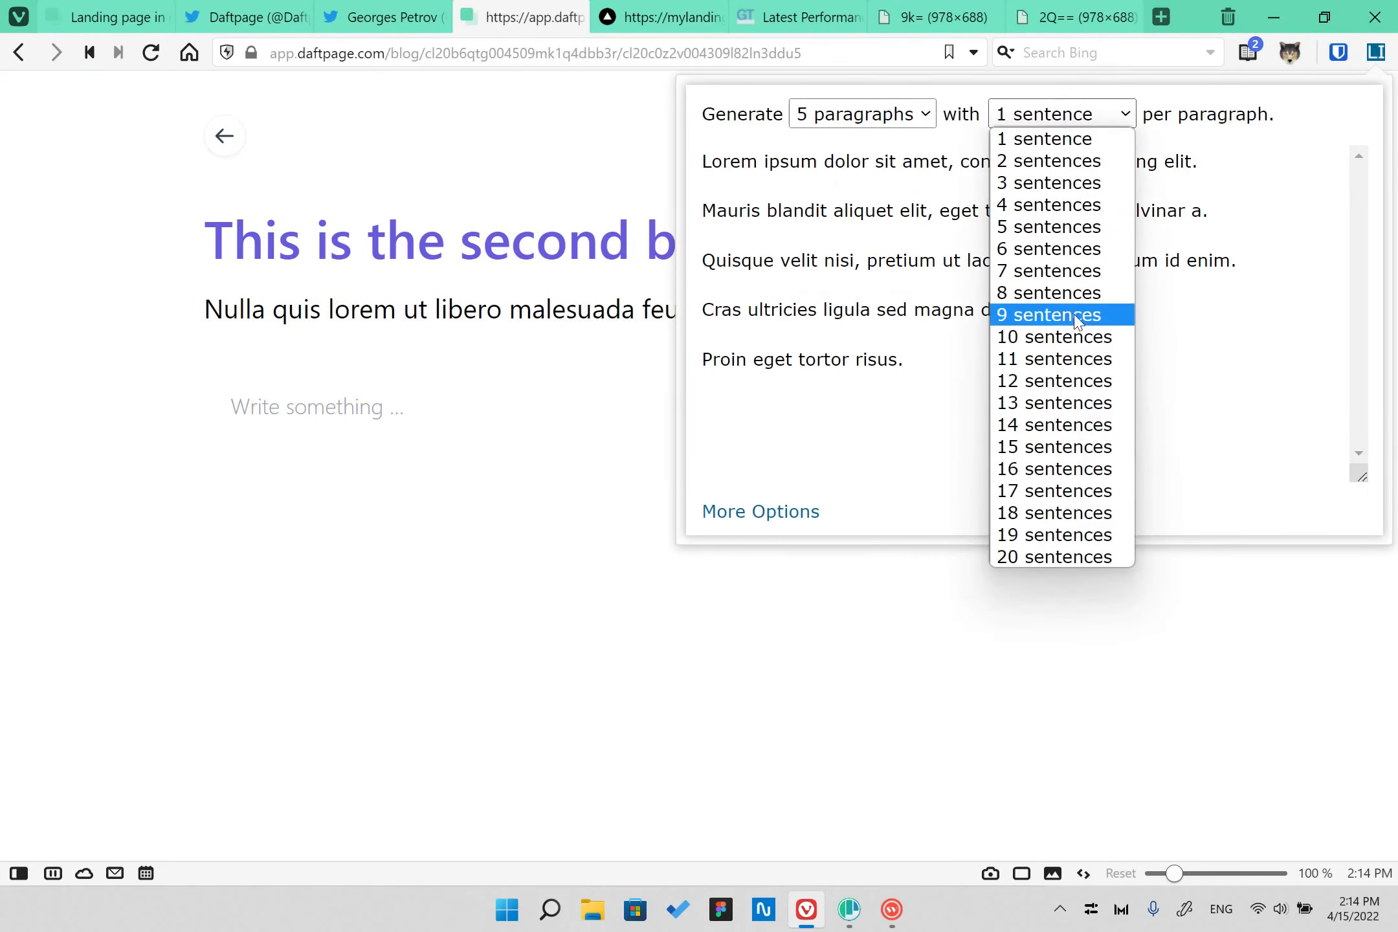
pyautogui.click(1062, 312)
pyautogui.click(846, 249)
pyautogui.hotkey('ctrl', 'c')
pyautogui.click(424, 418)
pyautogui.hotkey('ctrl', 'v')
# - Search Giphy for "puppy" and insert the golden puppy image above the body paragraph starting "Vestibulum ac diam sit amet quam vehicula"
pyautogui.scroll(3, 382, 557)
pyautogui.press('Return')
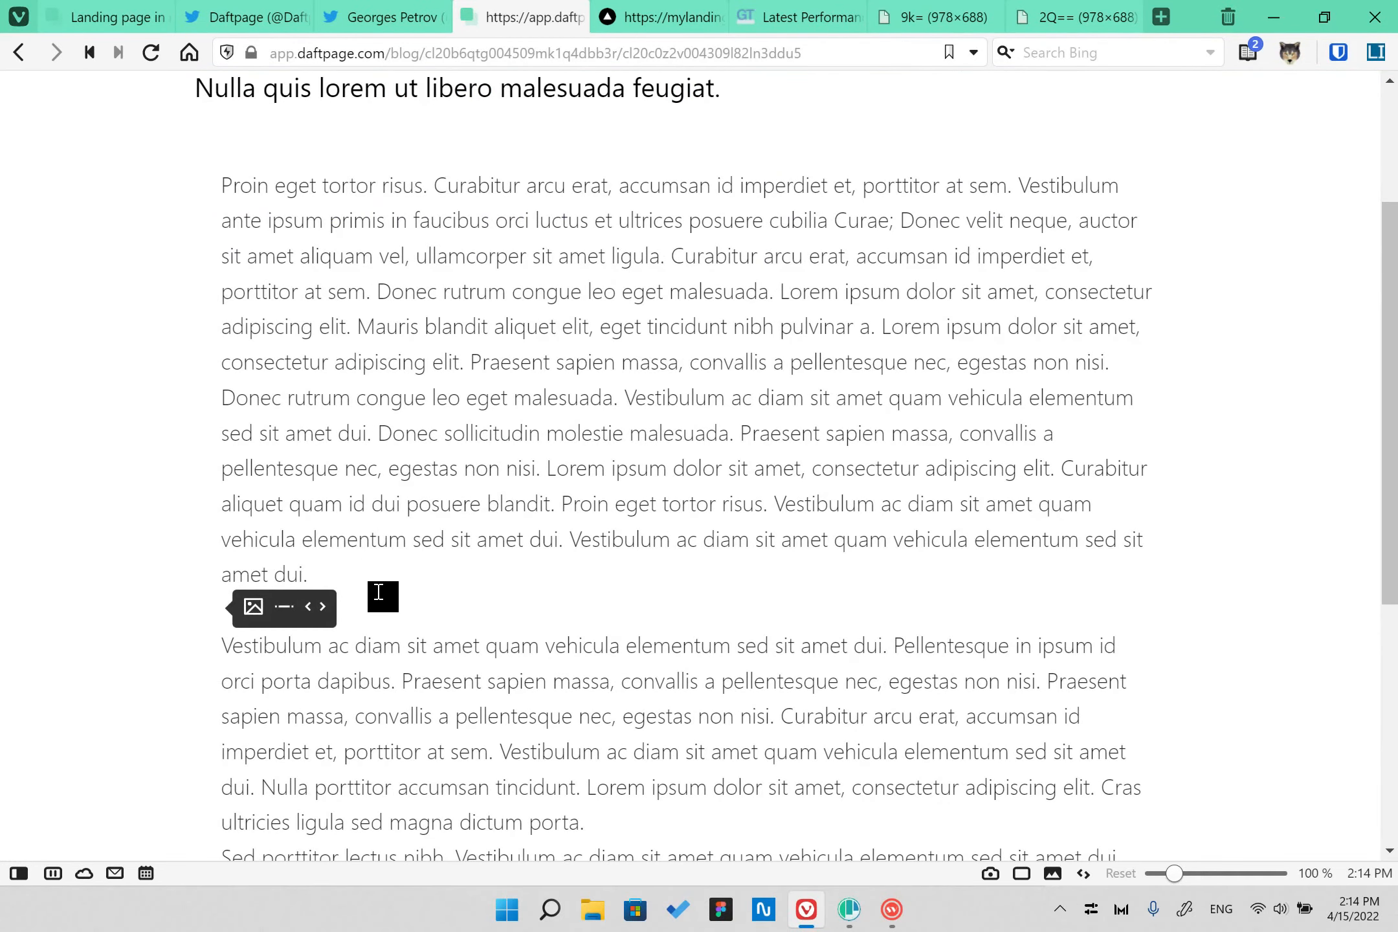
pyautogui.click(243, 611)
pyautogui.write('puppy')
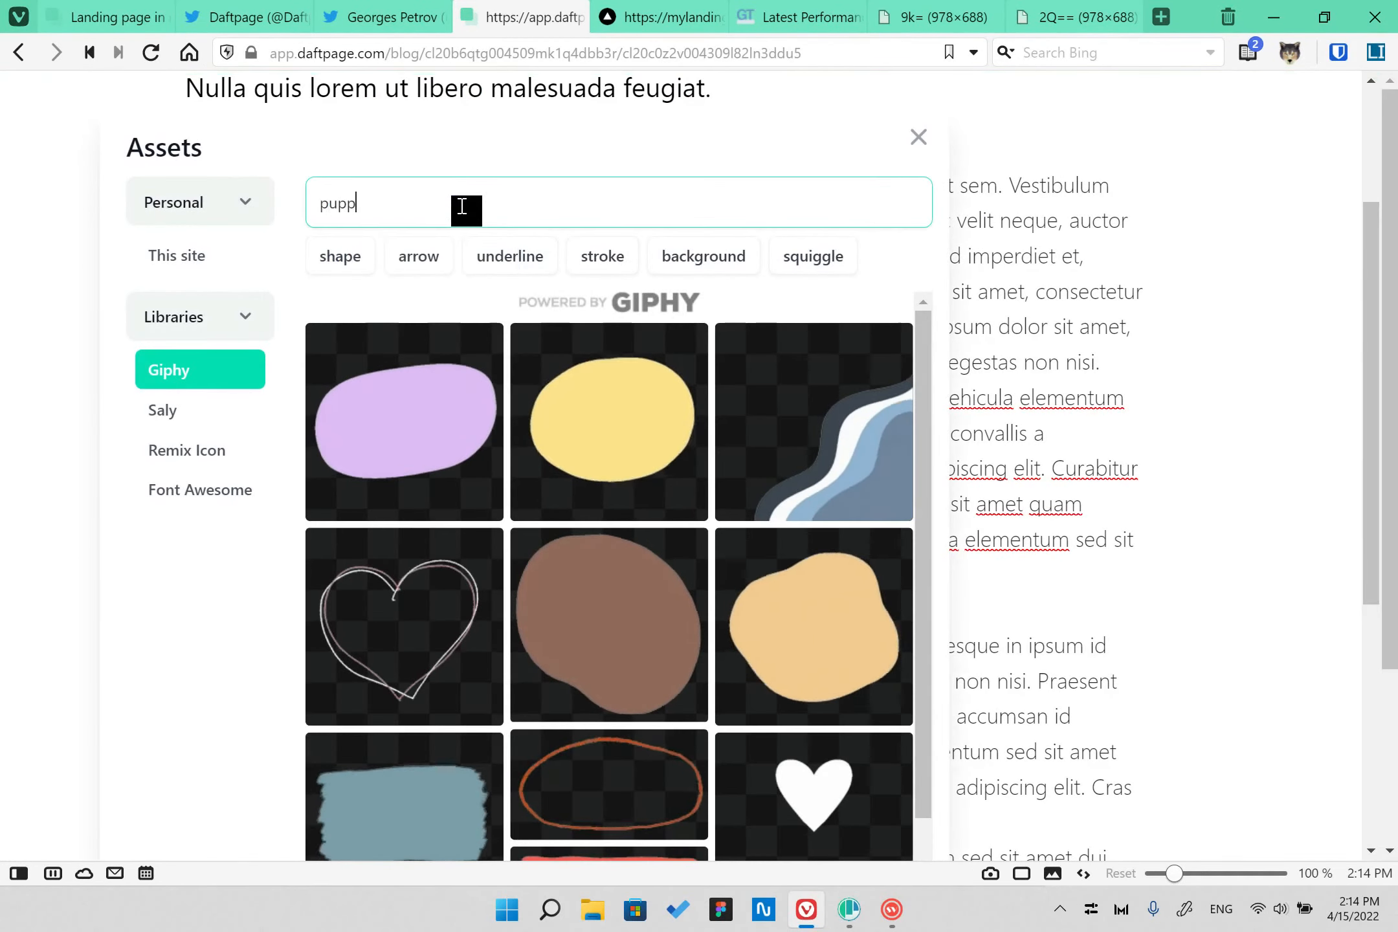
pyautogui.click(615, 413)
pyautogui.click(922, 138)
pyautogui.scroll(-6, 986, 415)
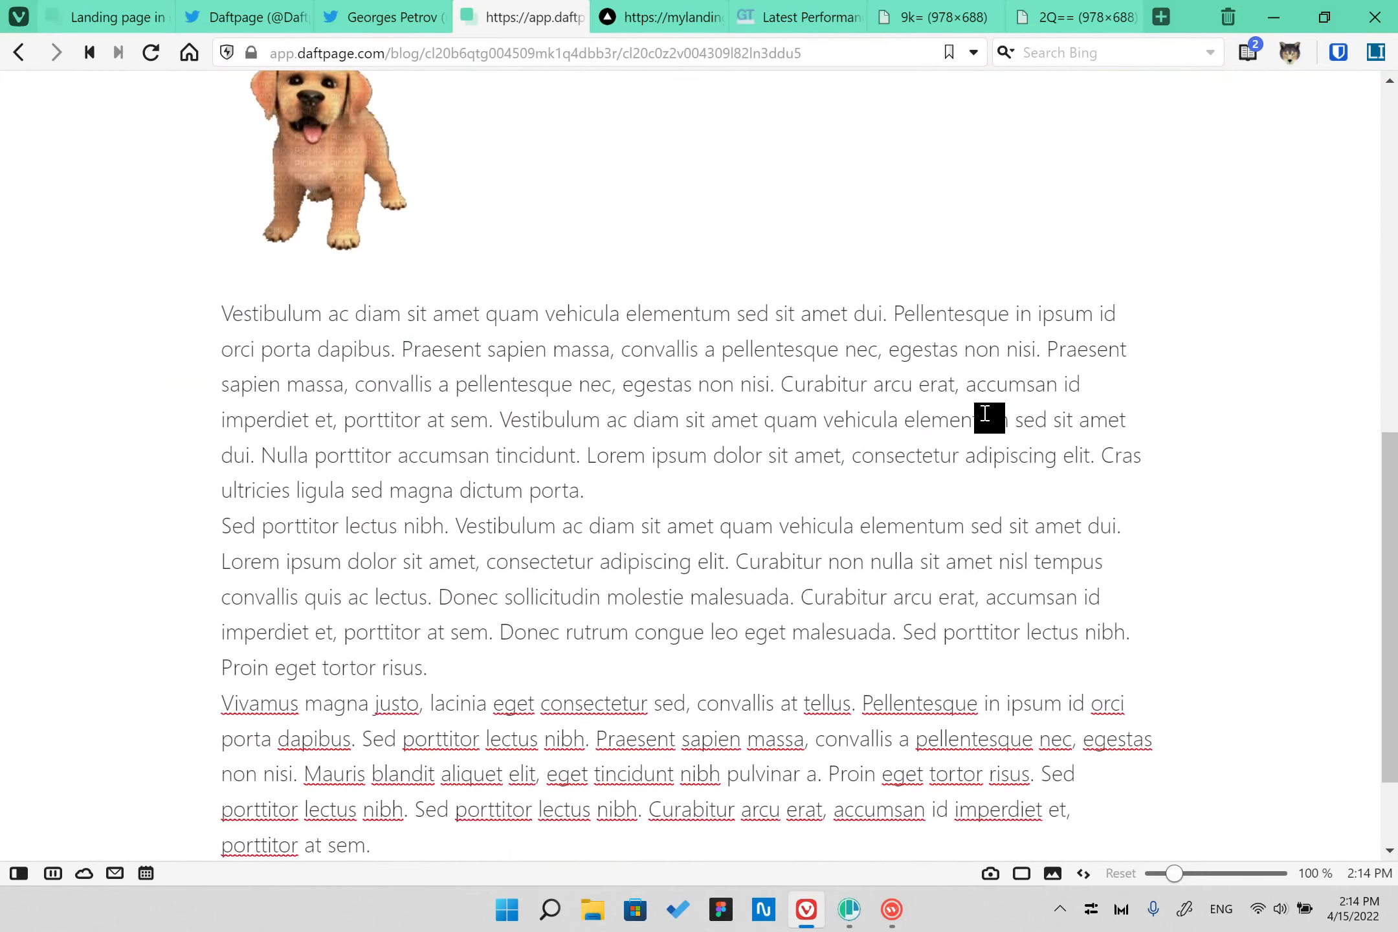
# - Publish the second blog post and copy the blog address mylandingpage.daftpage.com/blog from the notice above the post list
pyautogui.scroll(8, 986, 415)
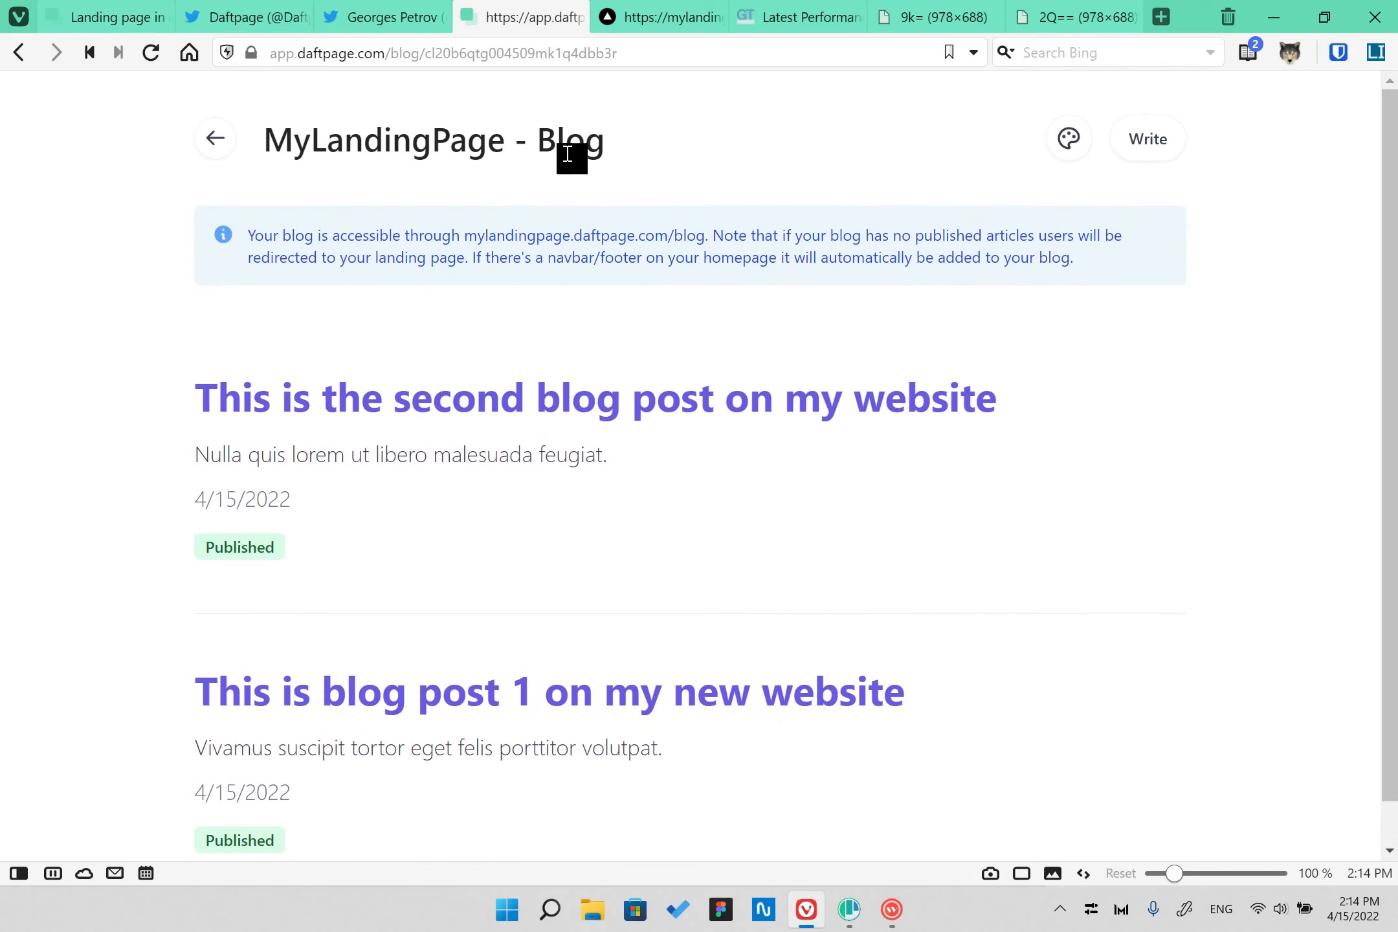
pyautogui.rightClick(704, 237)
pyautogui.click(740, 259)
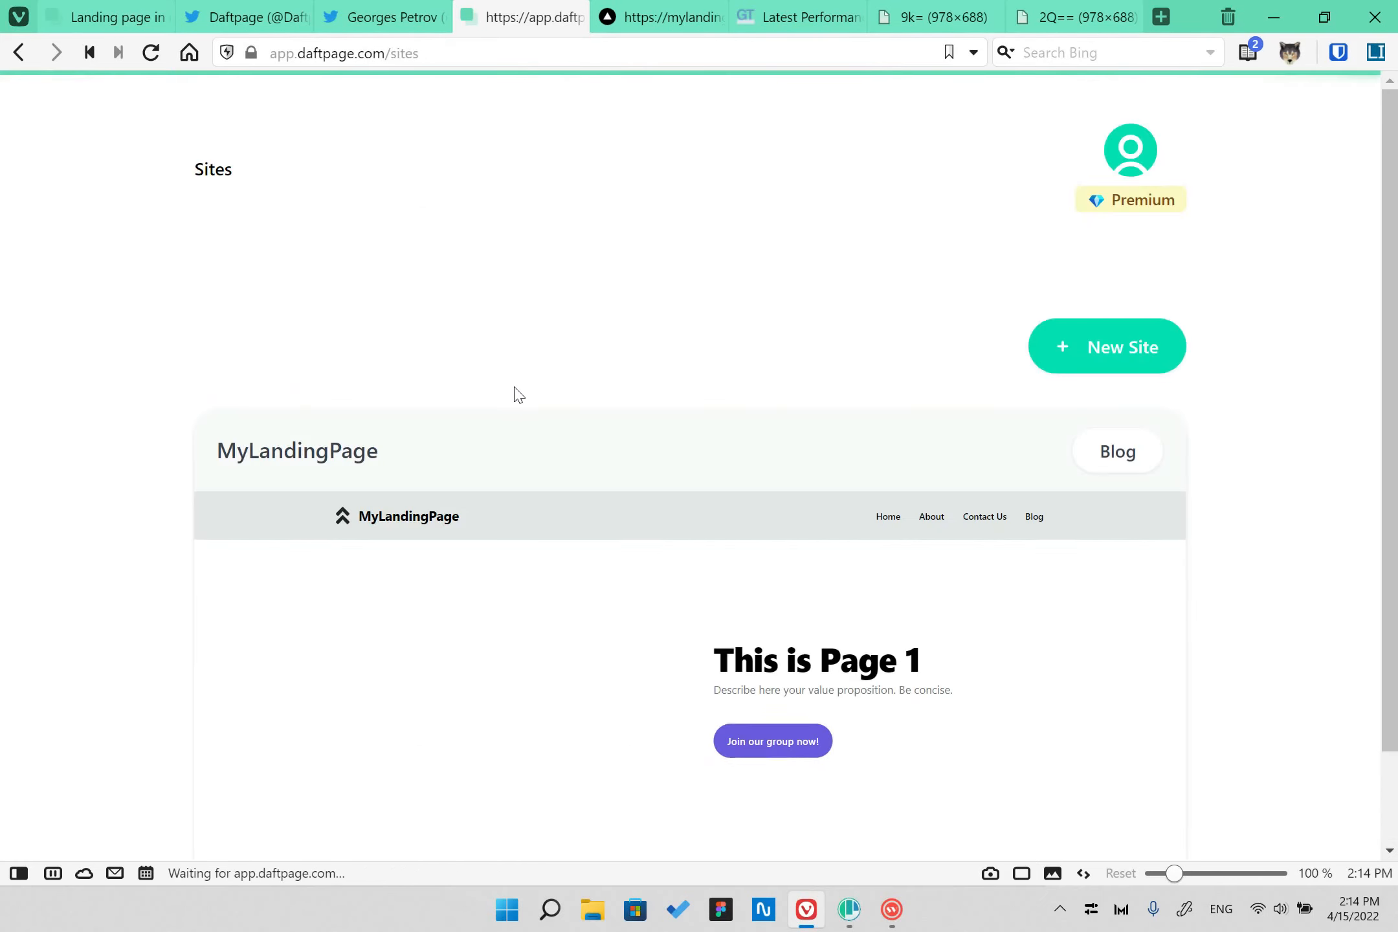
# - Open MyLandingPage in the editor, set the navigation bar's Blog link to the URL mylandingpage.daftpage.com/blog and publish the site
pyautogui.scroll(-2, 792, 533)
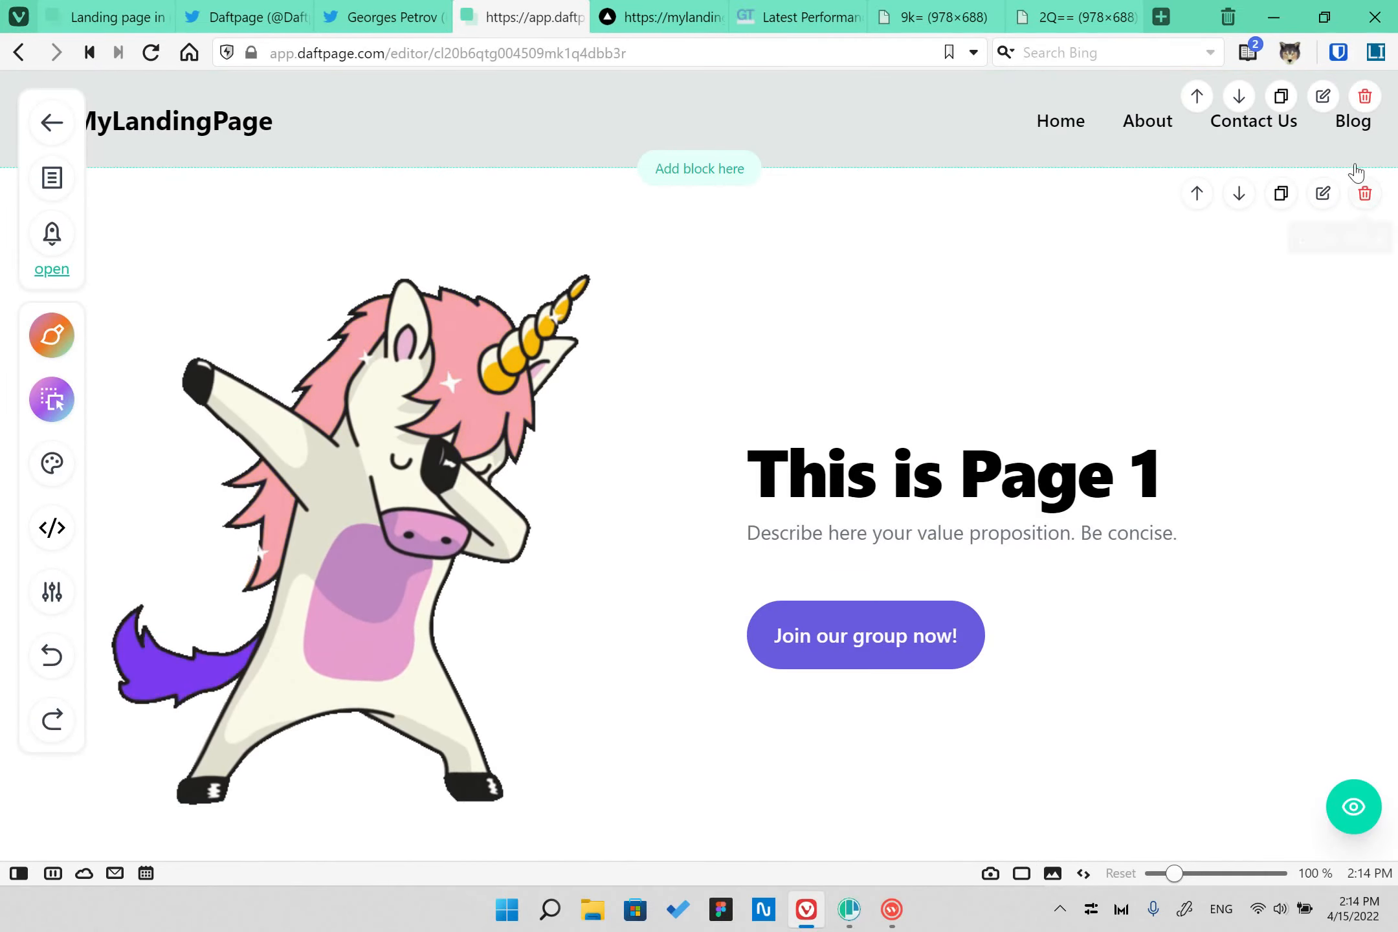
pyautogui.click(1323, 96)
pyautogui.click(134, 406)
pyautogui.scroll(-2, 146, 703)
pyautogui.click(143, 707)
pyautogui.scroll(-5, 158, 712)
pyautogui.click(141, 620)
pyautogui.hotkey('ctrl', 'v')
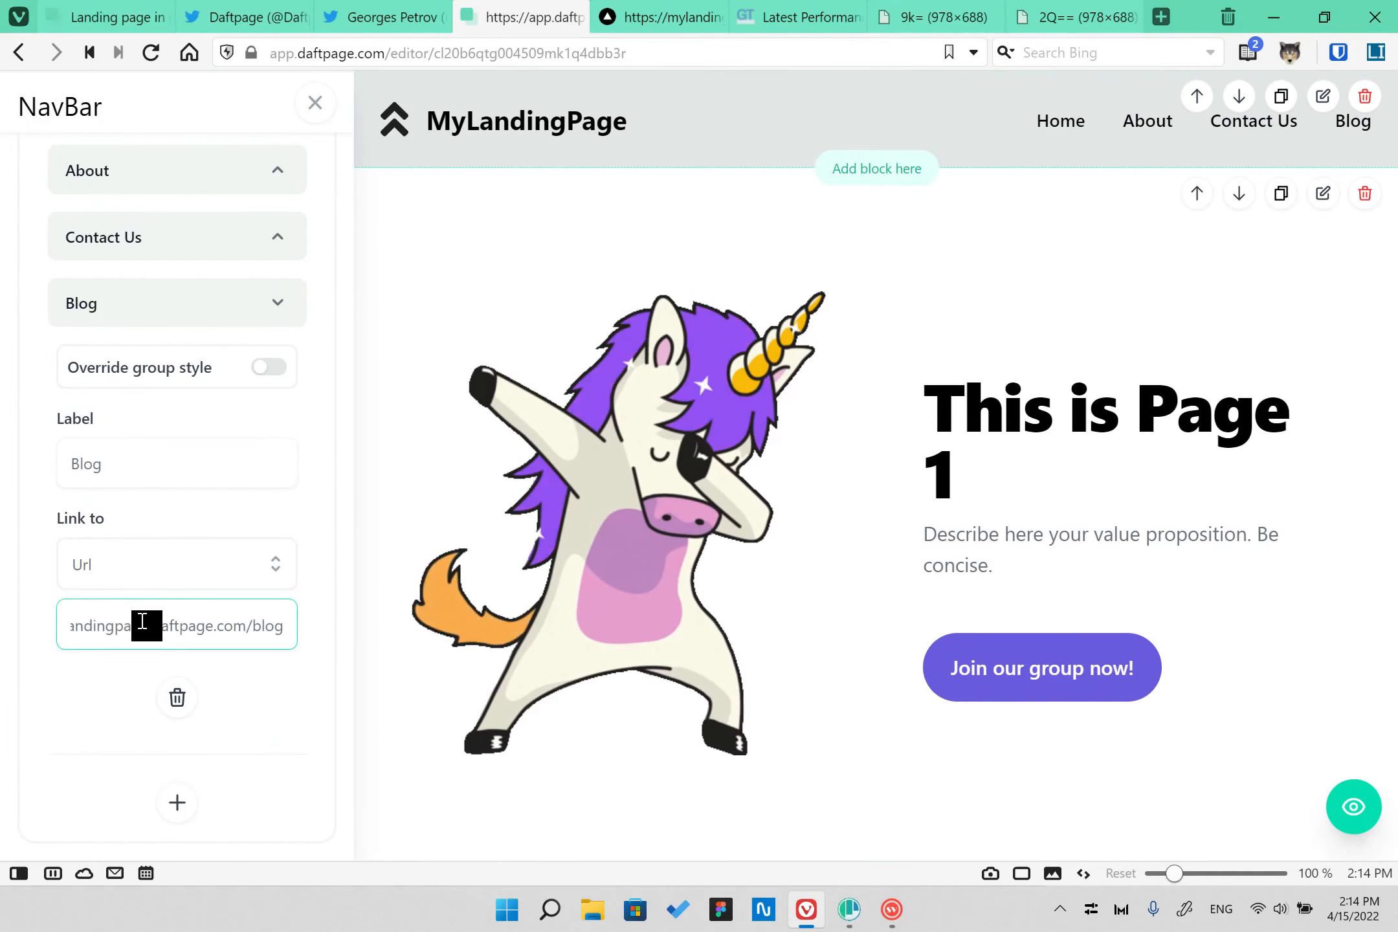
pyautogui.click(241, 696)
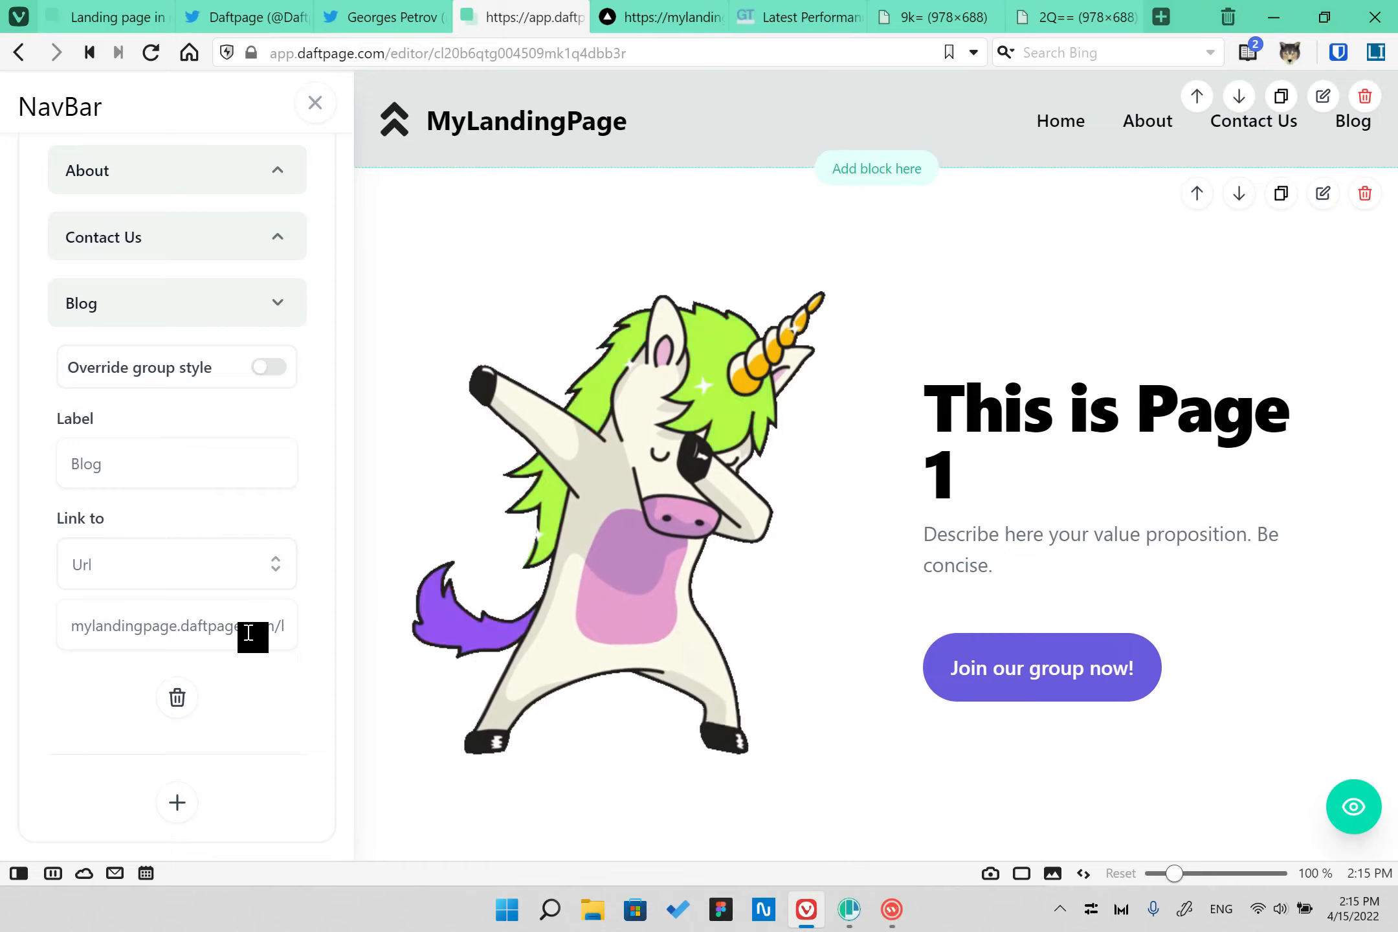
pyautogui.click(315, 103)
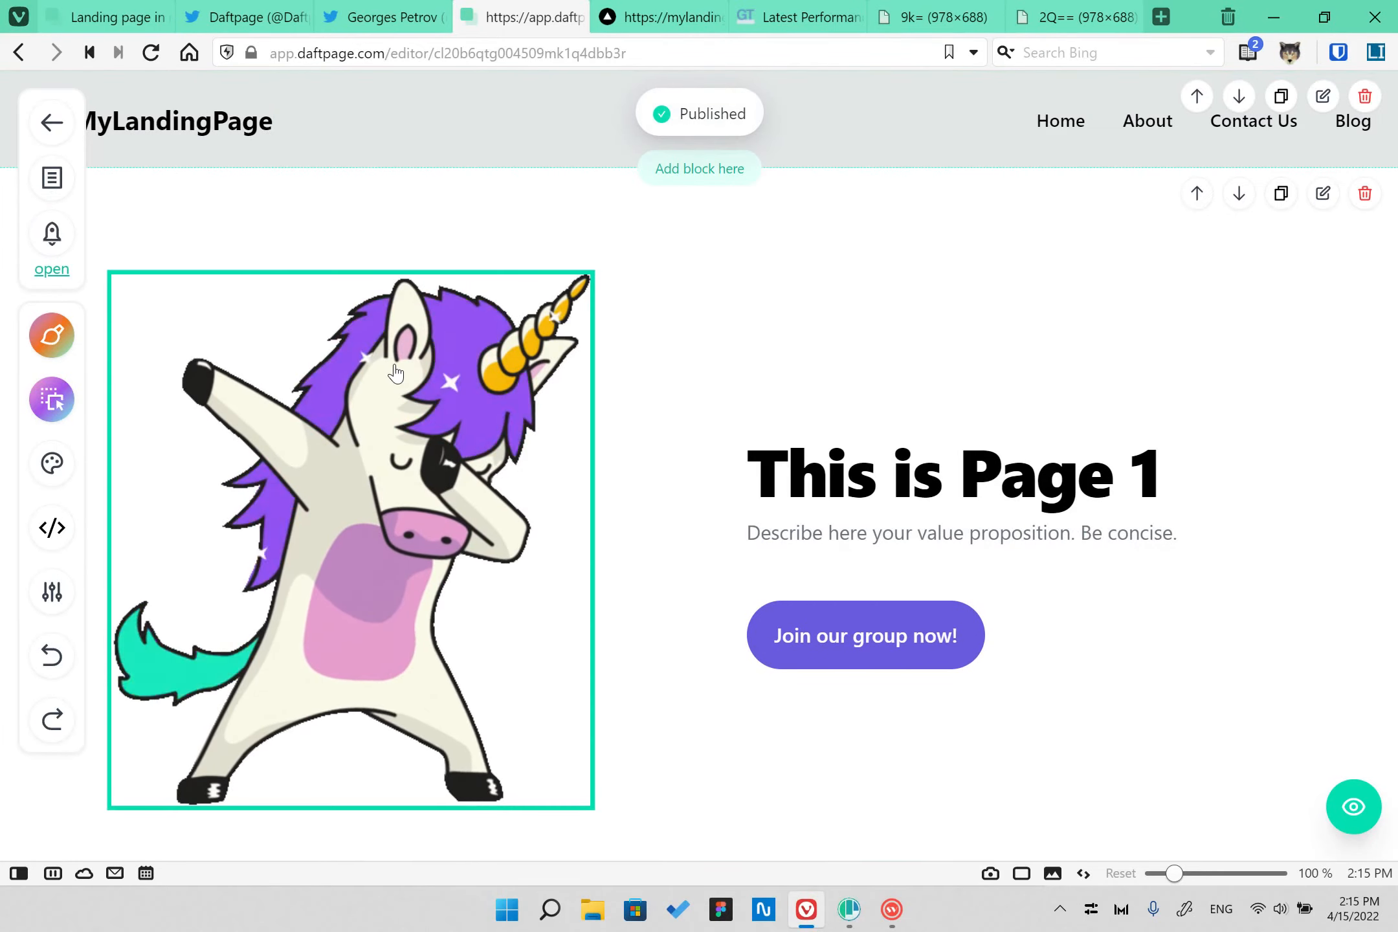
# - Open the published site, look through the home page and test its Blog navigation link
pyautogui.click(52, 269)
pyautogui.scroll(-10, 749, 619)
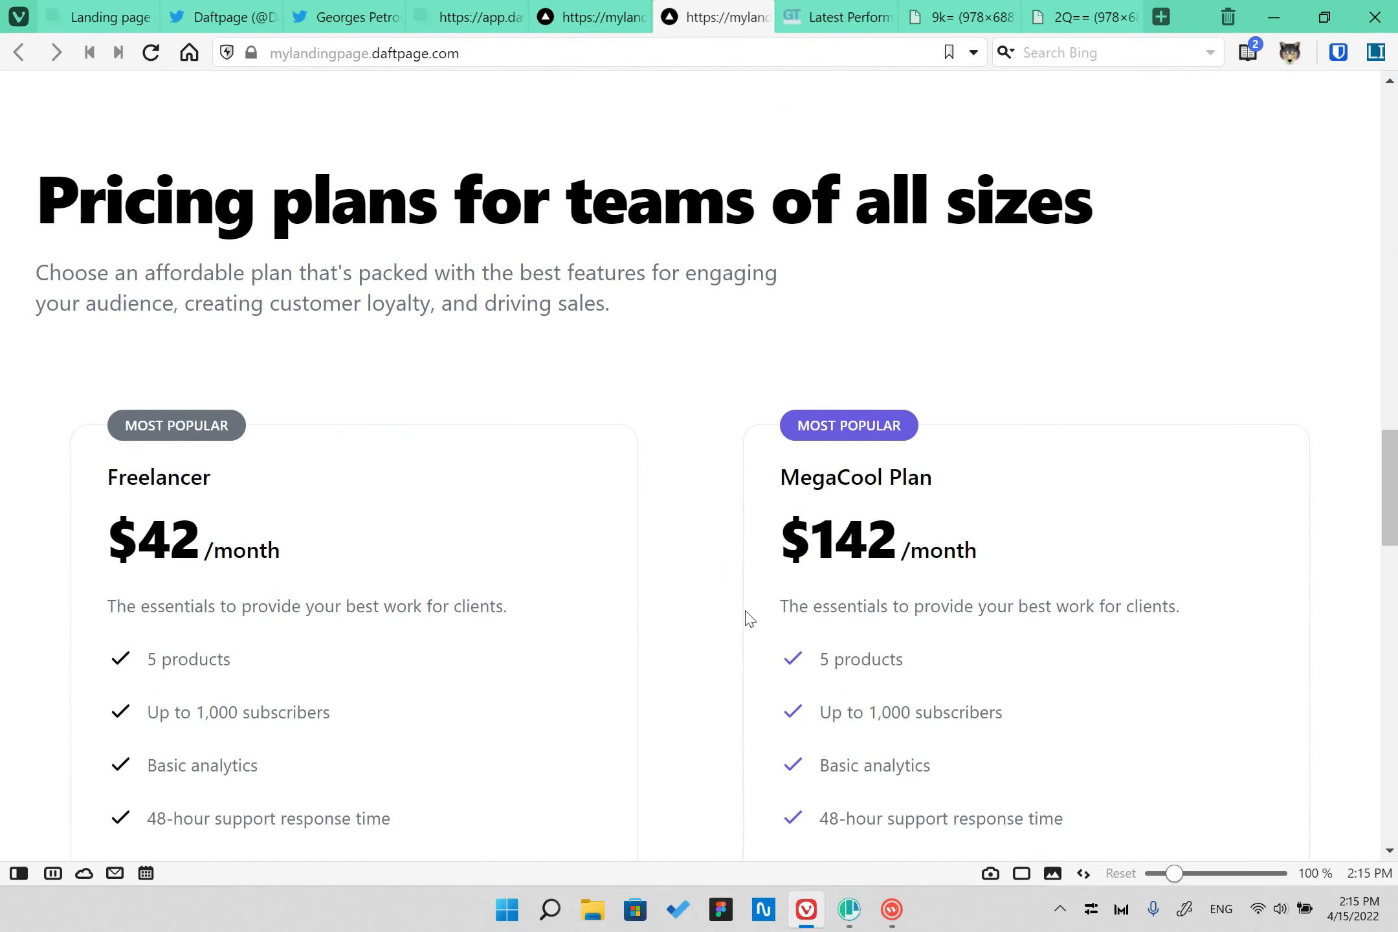
pyautogui.scroll(6, 747, 613)
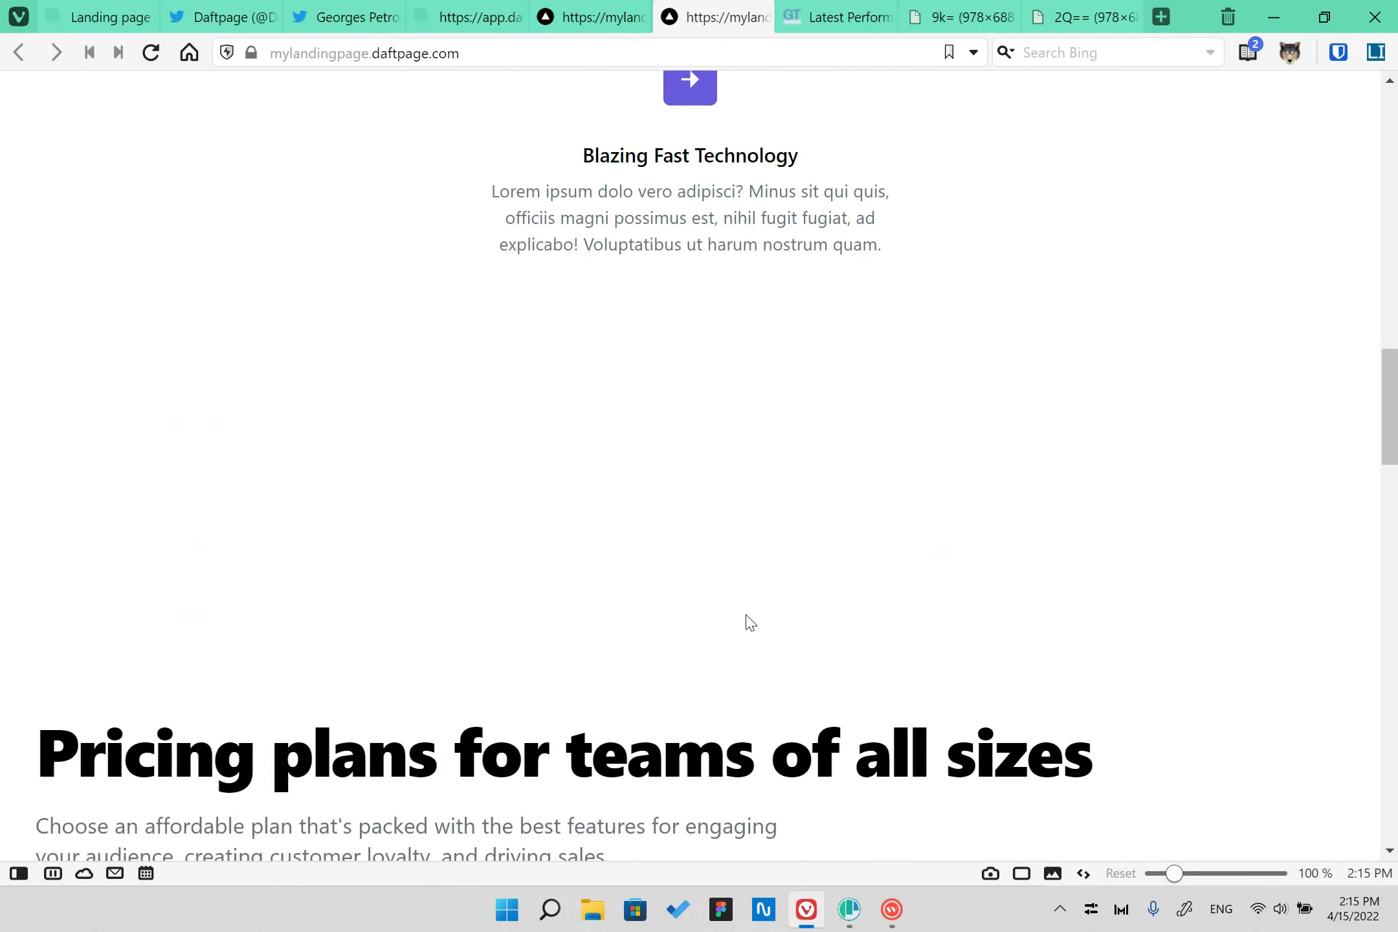
pyautogui.scroll(-8, 776, 518)
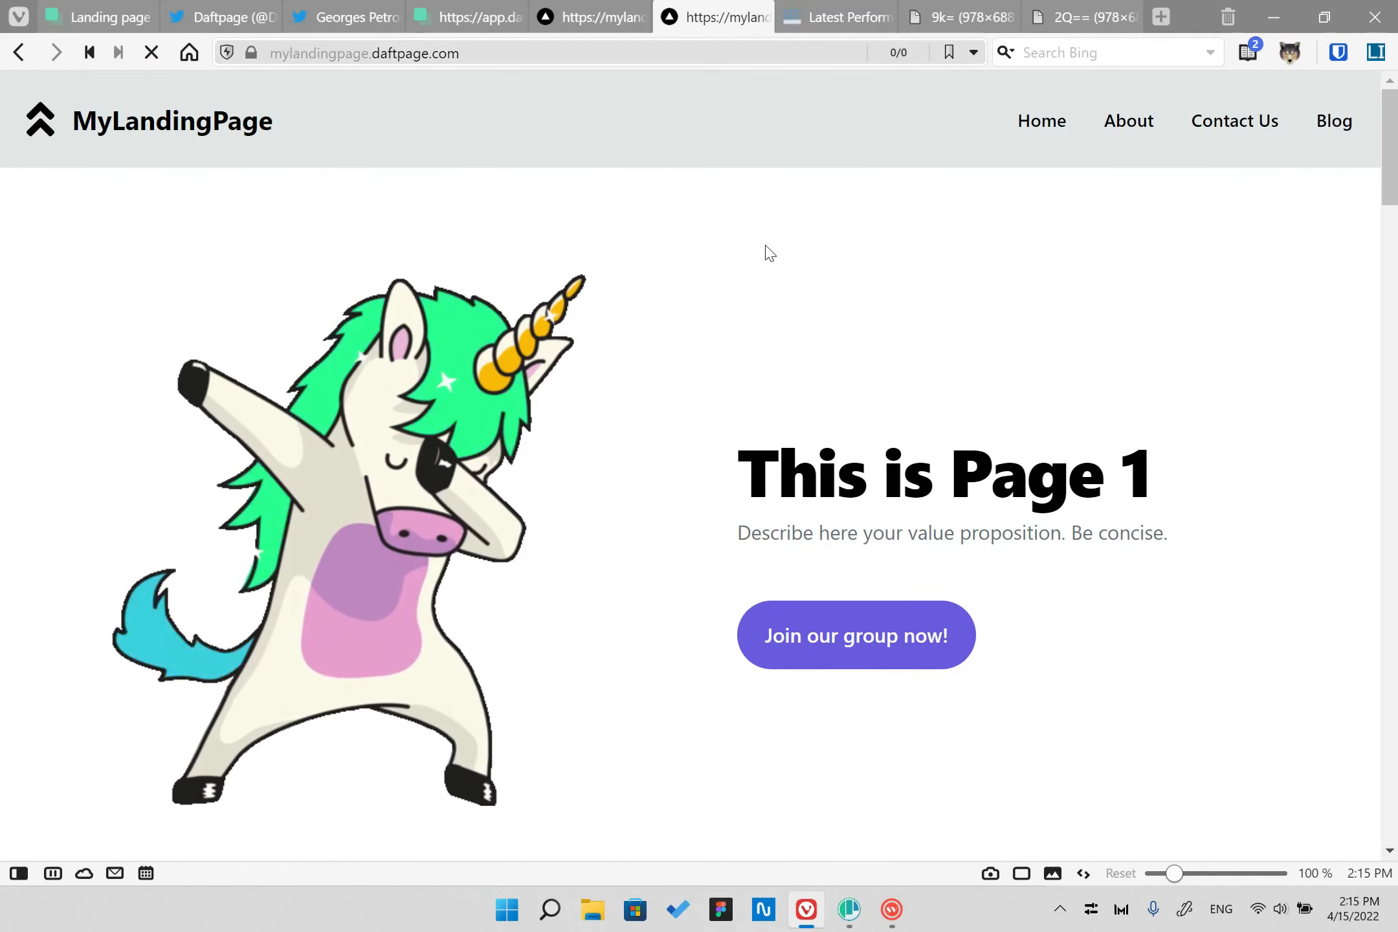
pyautogui.click(1334, 126)
# - Load mylandingpage.daftpage.com/blog directly and refresh it to view the published posts
pyautogui.rightClick(533, 55)
pyautogui.click(649, 259)
pyautogui.scroll(-2, 703, 366)
pyautogui.scroll(-1, 701, 363)
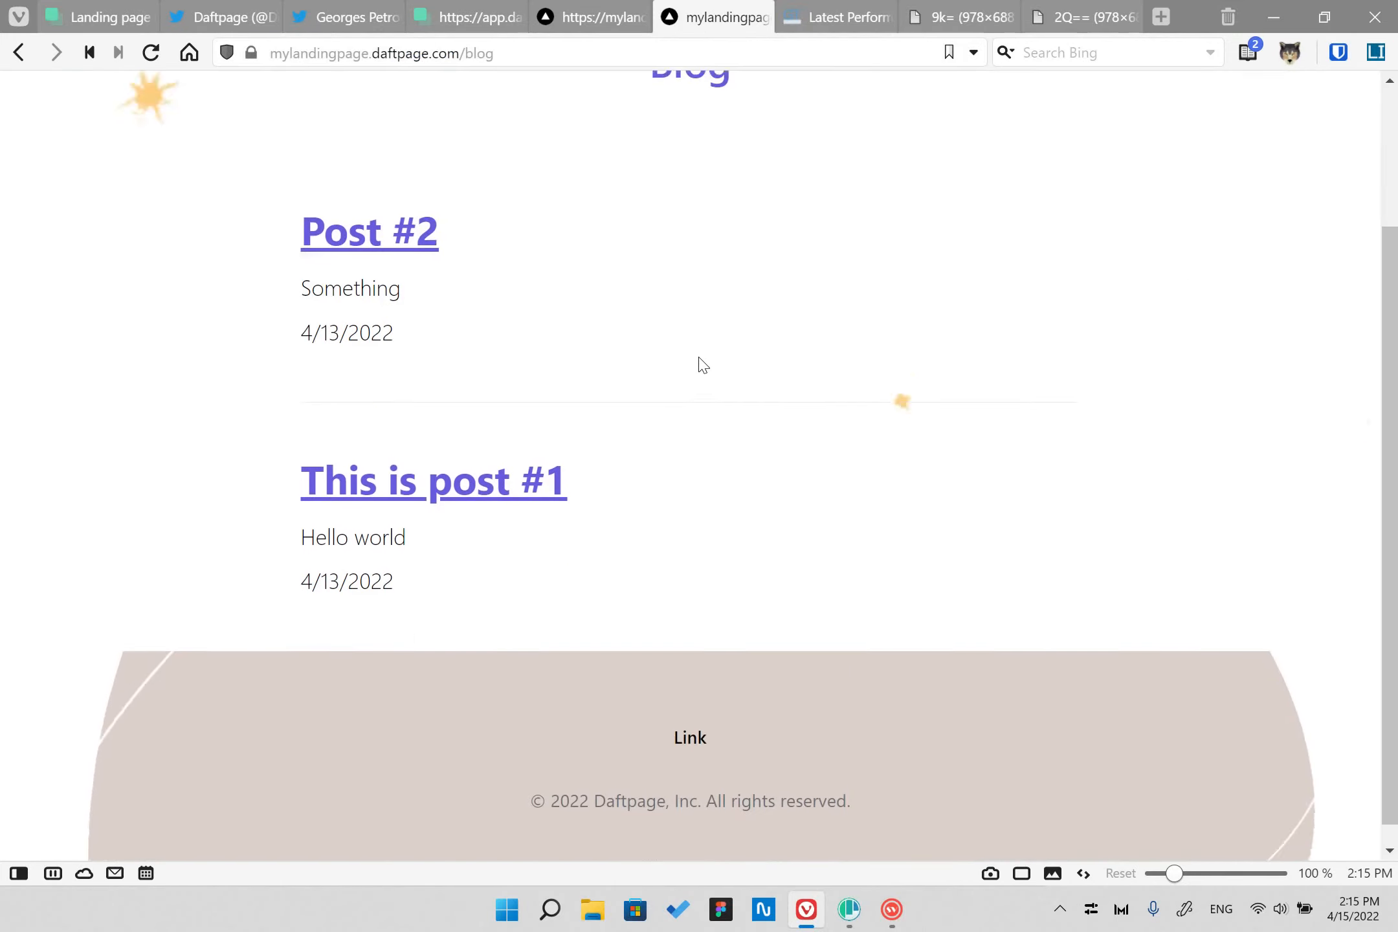
pyautogui.press('F5')
pyautogui.scroll(3, 701, 362)
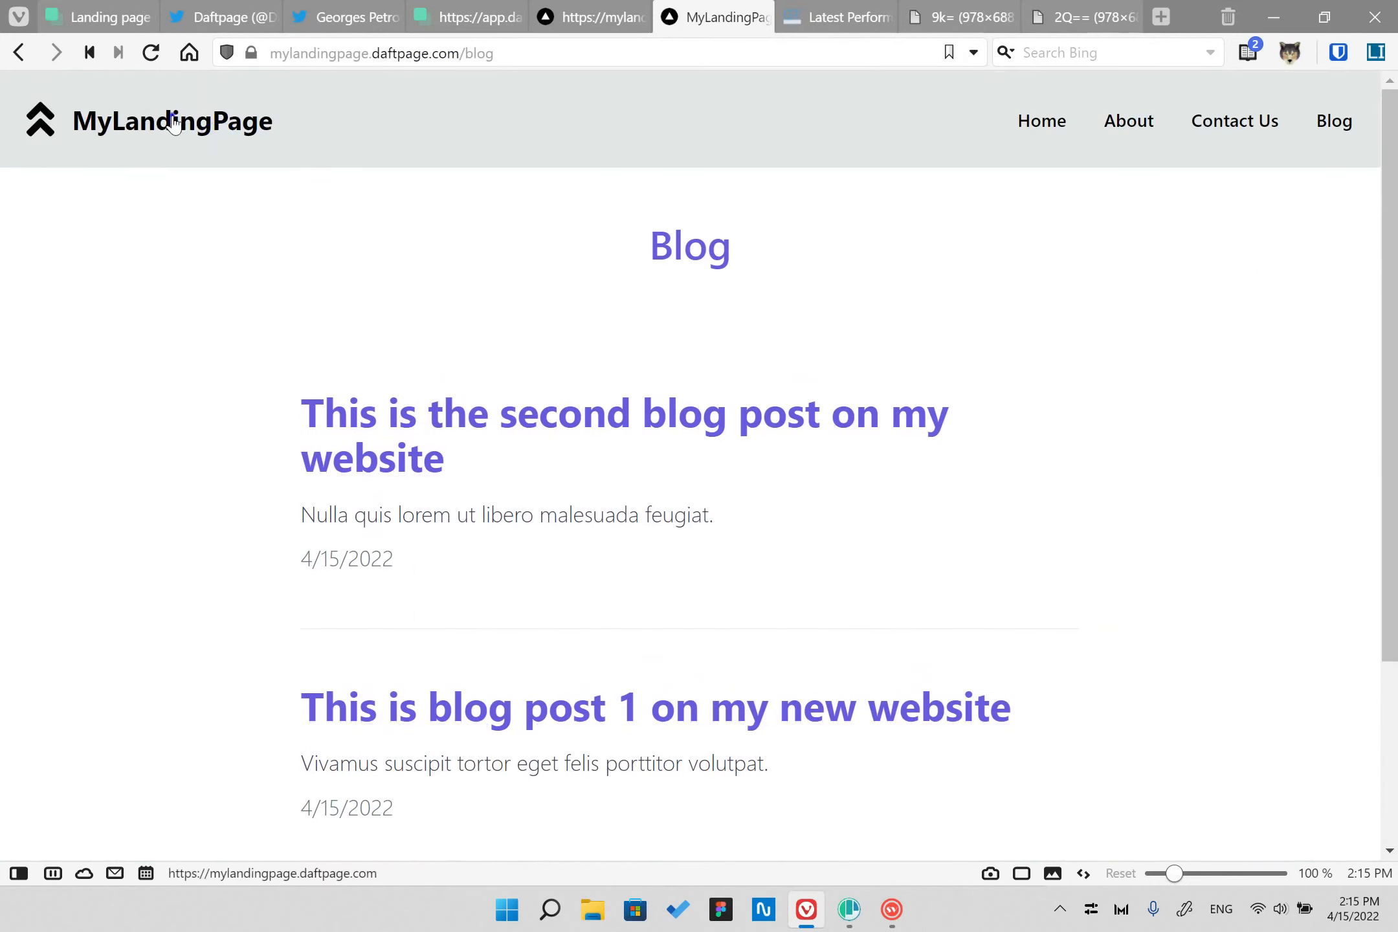
# - Retest the Blog link from the blog page, close the extra tab and go back to the live home page
pyautogui.click(1335, 124)
pyautogui.hotkey('ctrl', 'w')
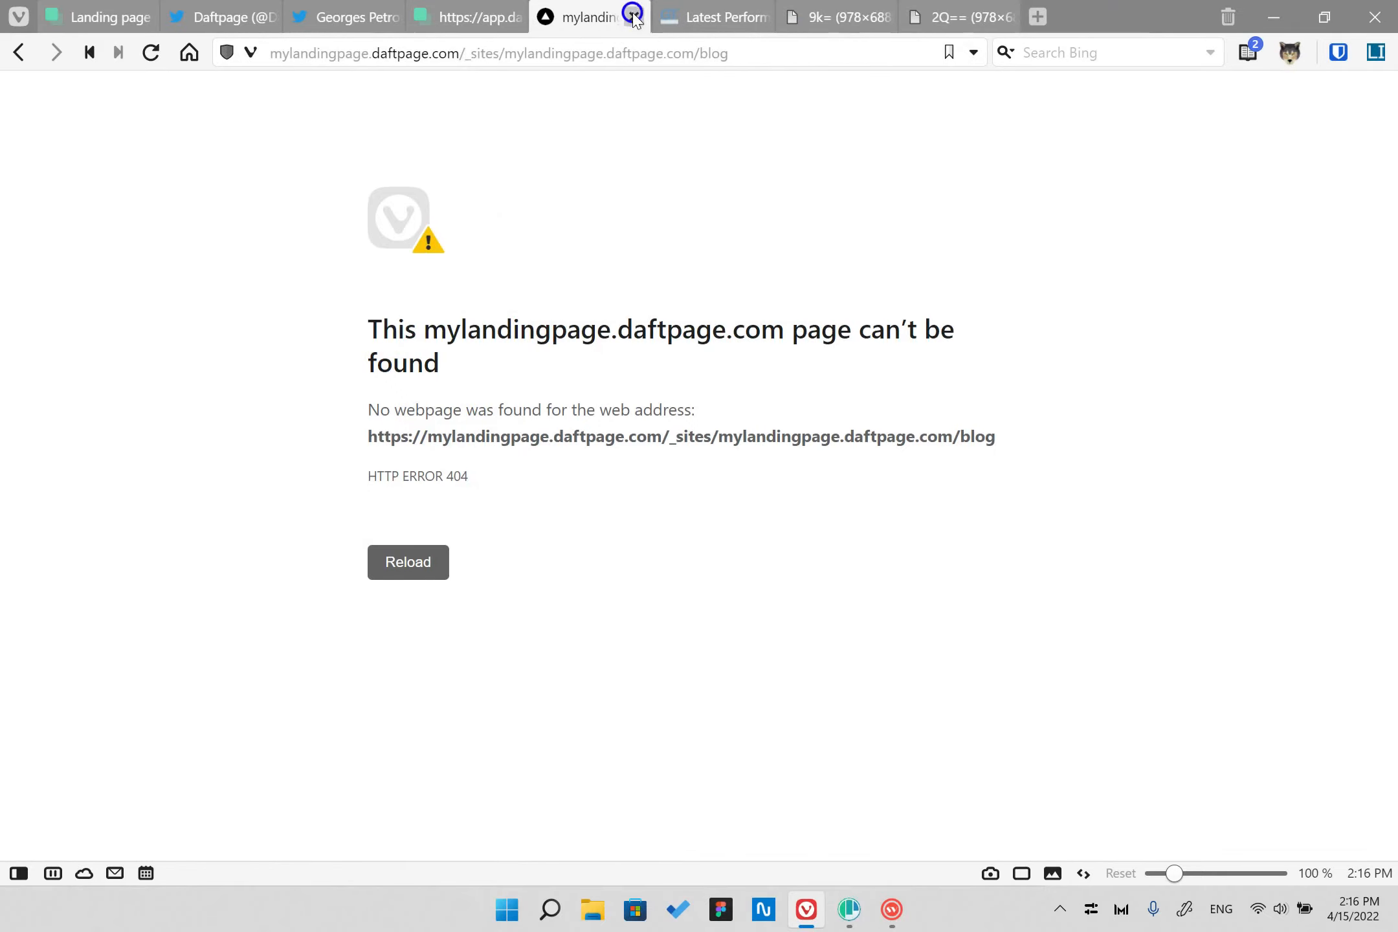
pyautogui.hotkey('ctrl', 'w')
pyautogui.scroll(6, 176, 498)
pyautogui.click(316, 103)
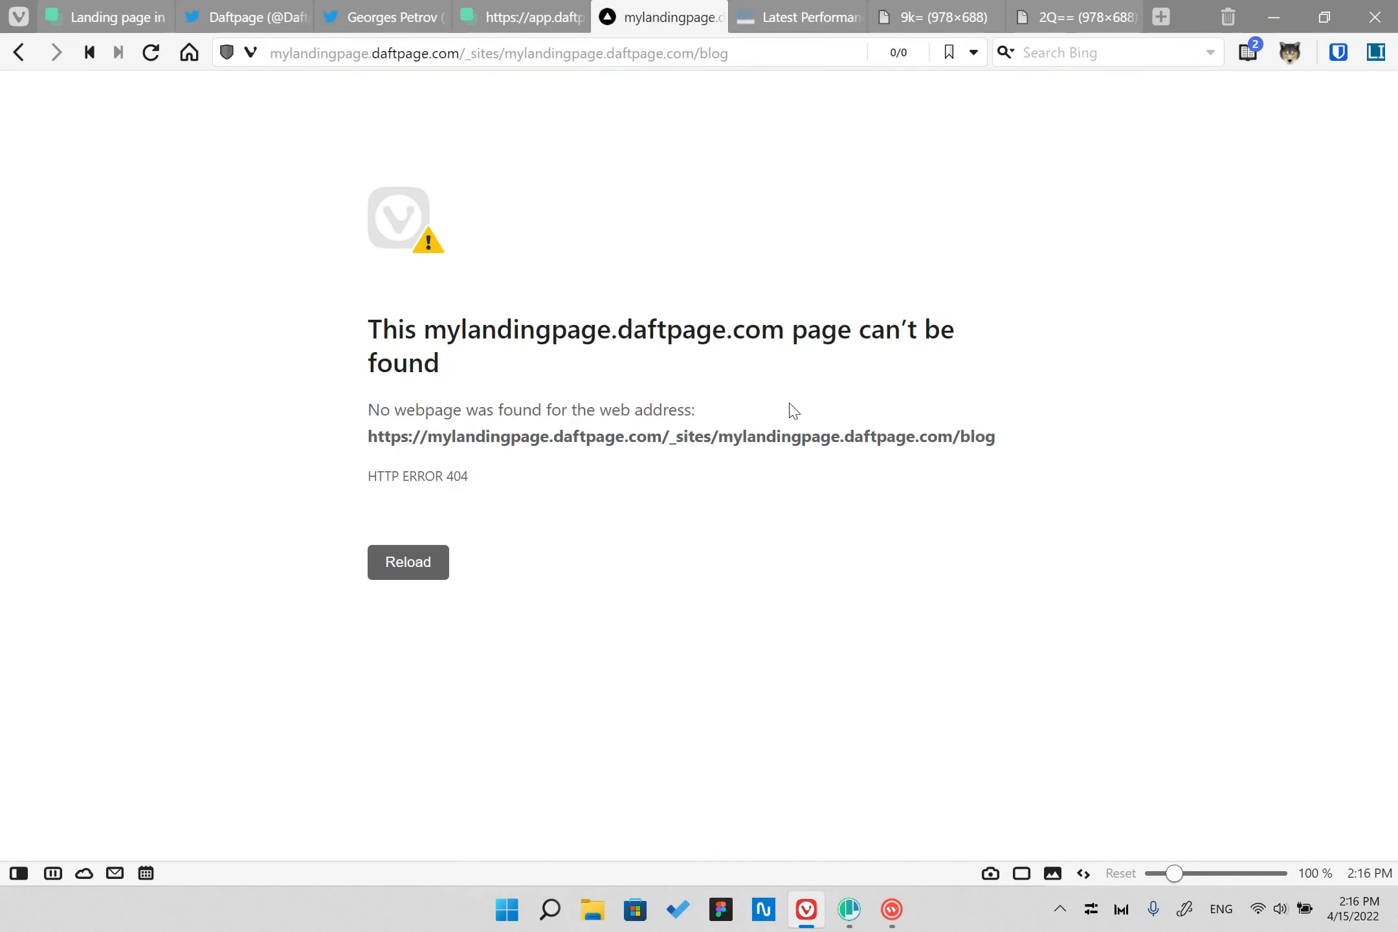
pyautogui.hotkey('alt', 'Left')
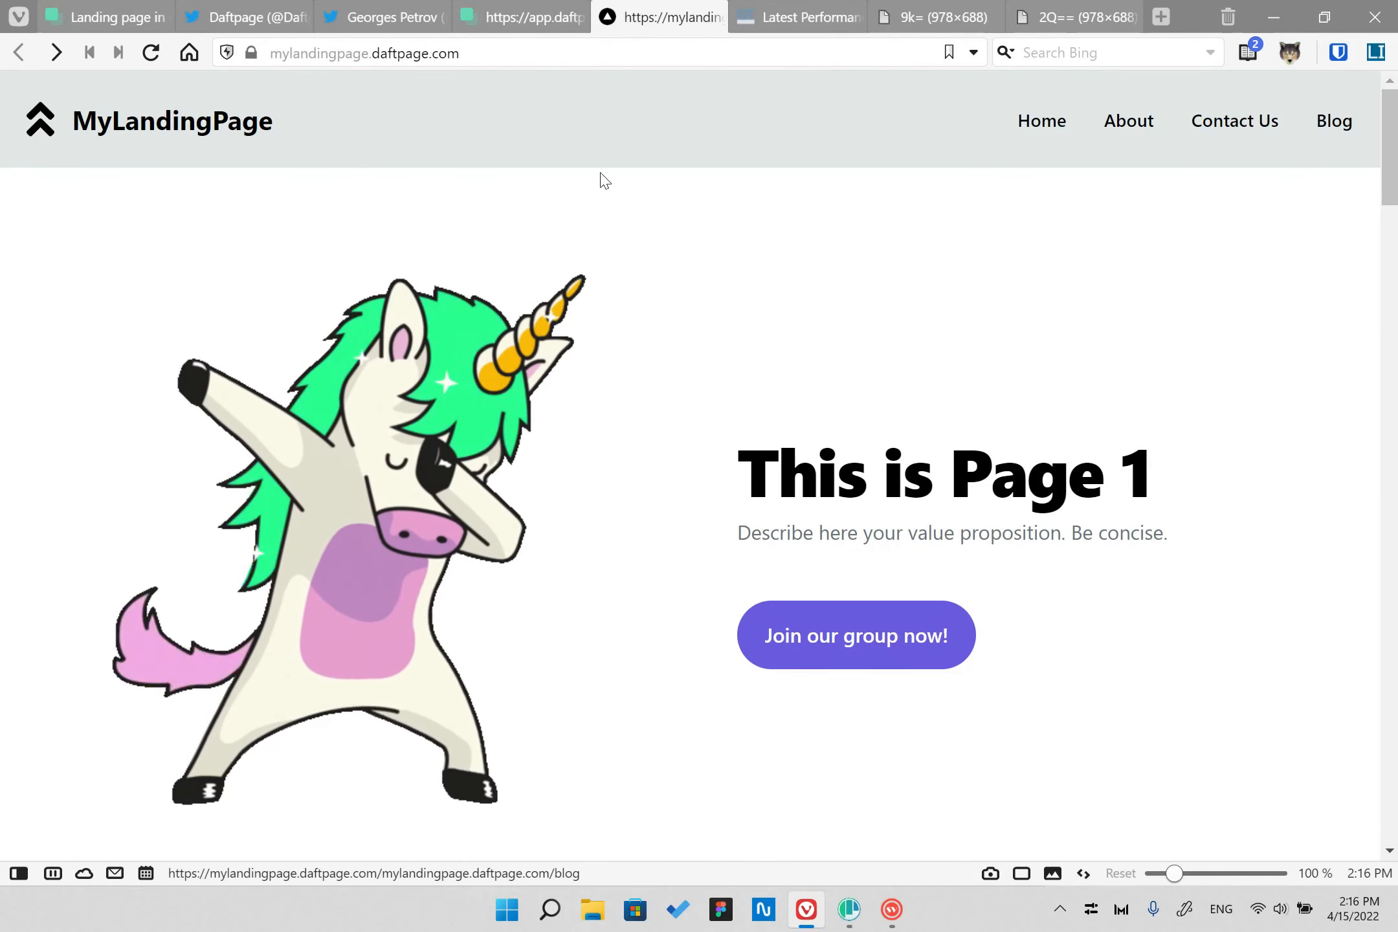
# - Copy the live site's full address and load it with /blog appended
pyautogui.rightClick(536, 52)
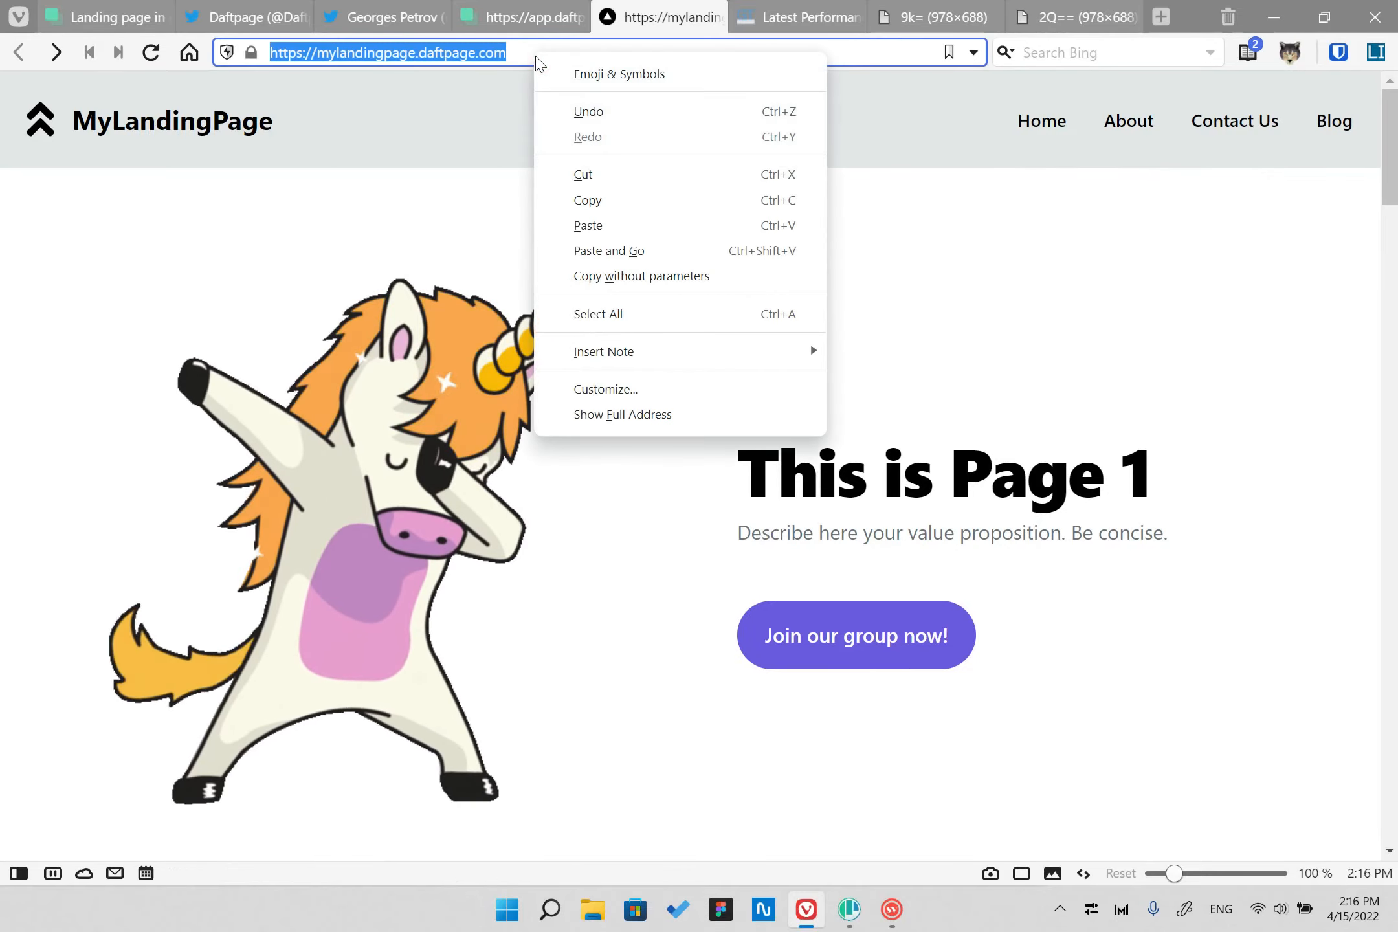
pyautogui.click(655, 276)
pyautogui.rightClick(387, 57)
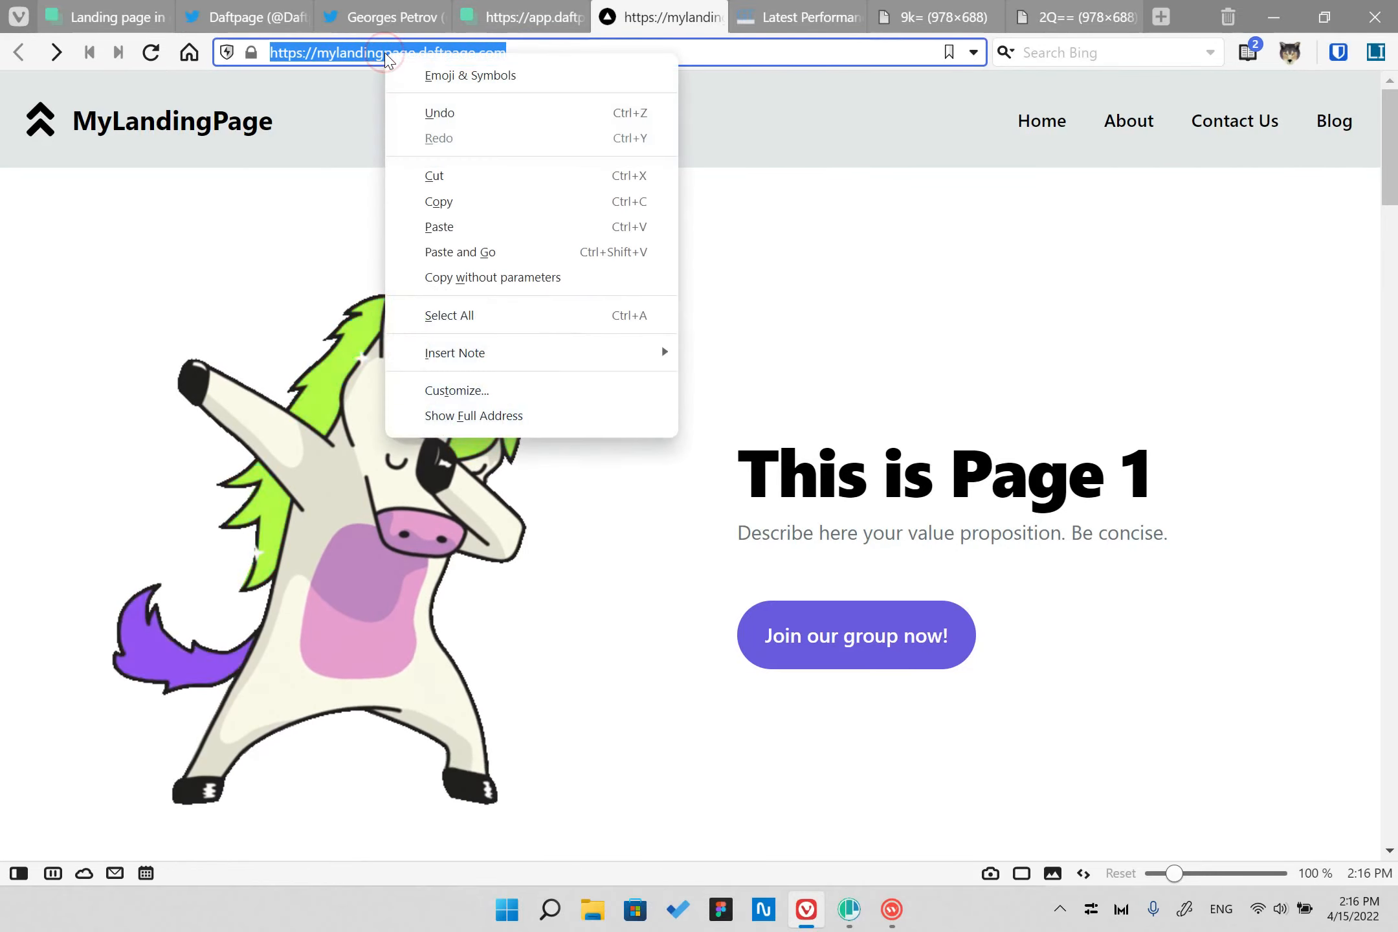
pyautogui.click(494, 252)
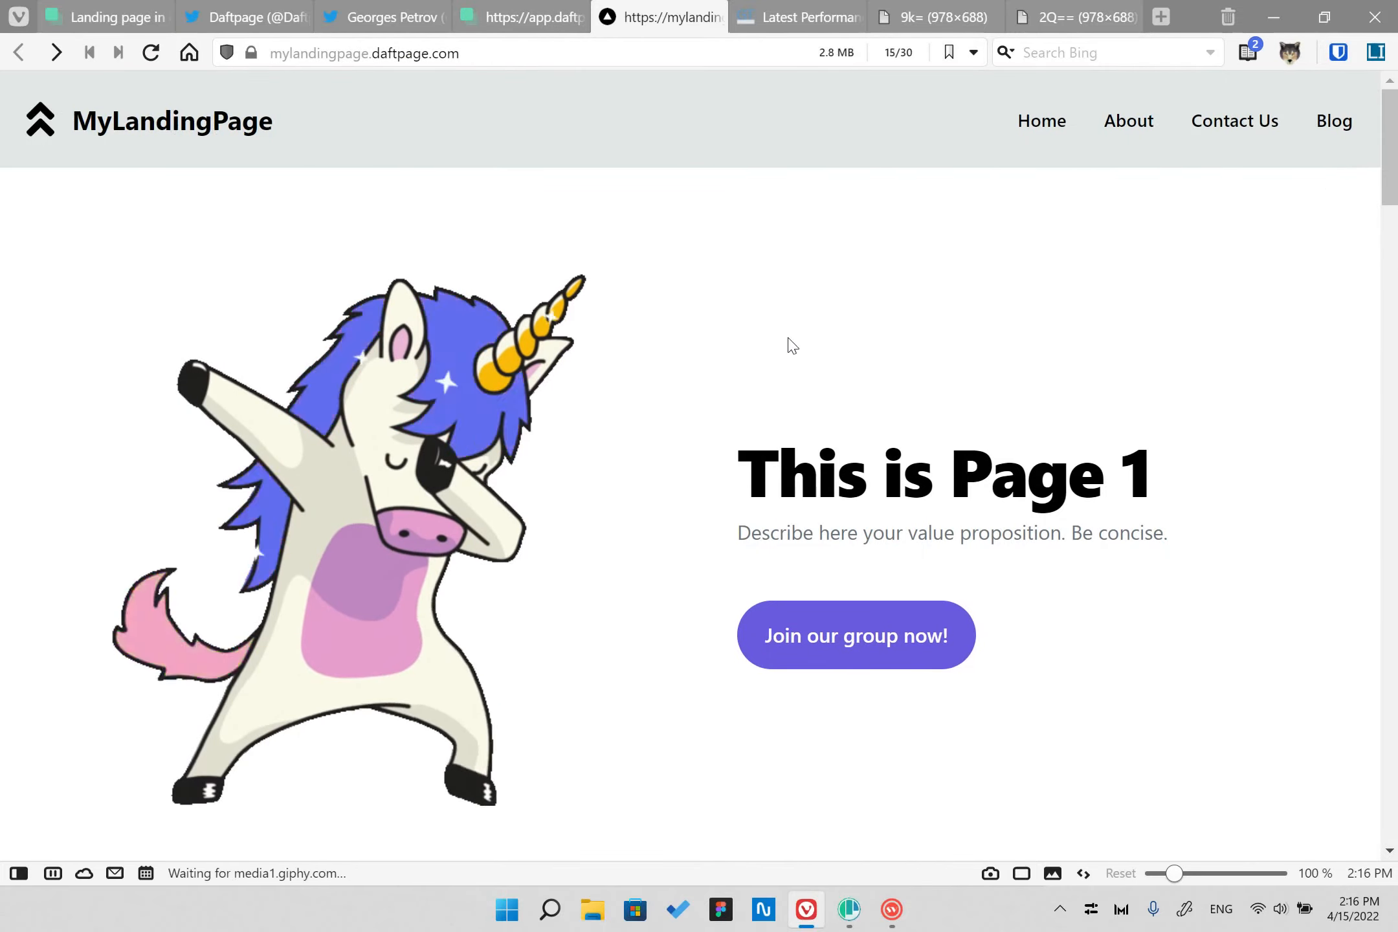
pyautogui.write('/blog')
pyautogui.press('Return')
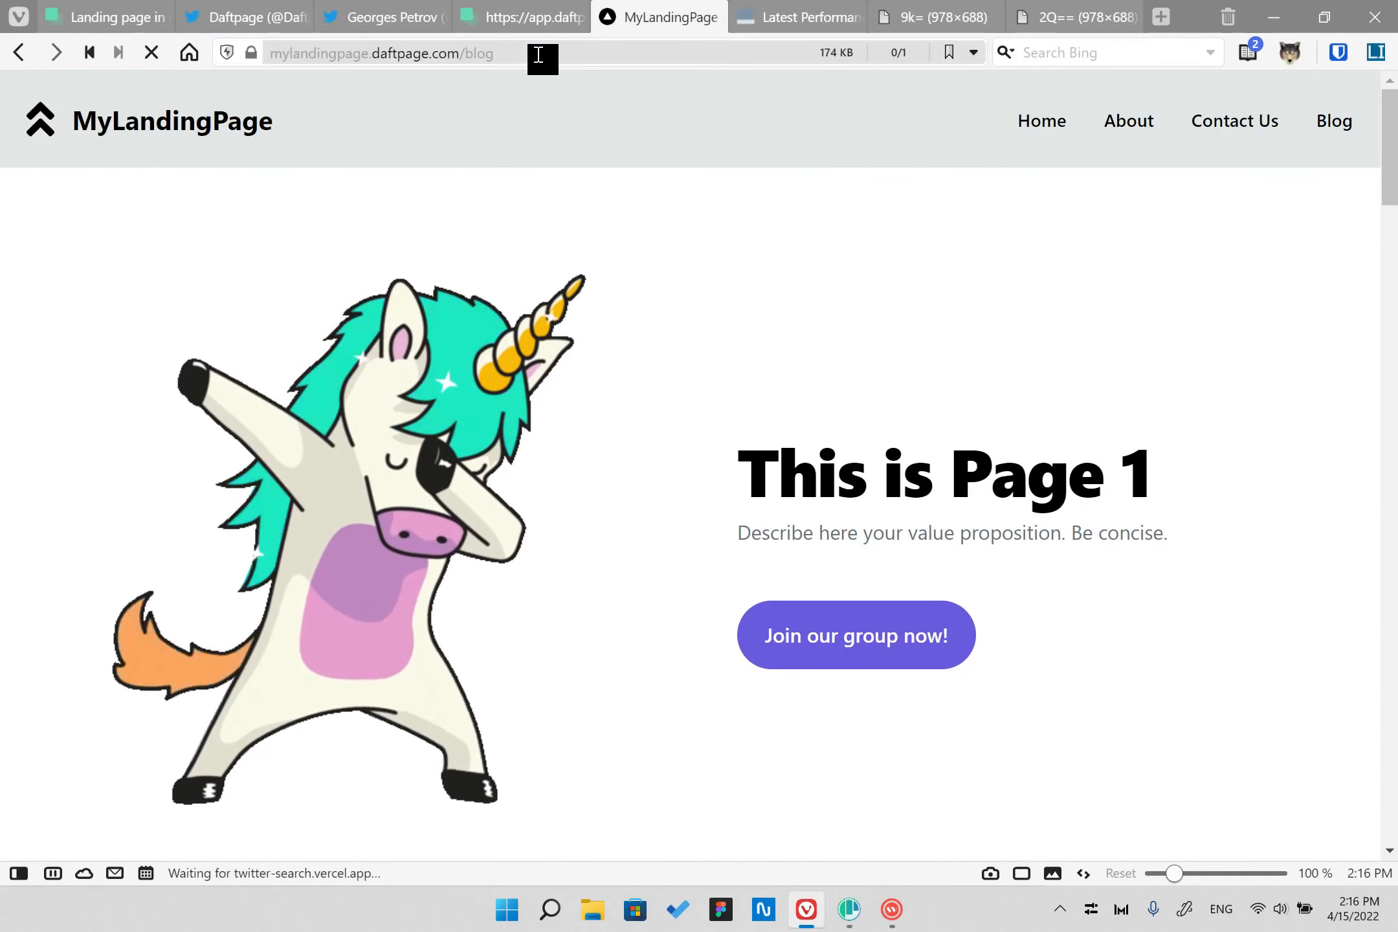
pyautogui.click(522, 17)
pyautogui.click(169, 688)
pyautogui.scroll(-5, 169, 688)
pyautogui.tripleClick(156, 629)
pyautogui.write('https://mylandingpage.daftpage.com/blog')
pyautogui.click(316, 102)
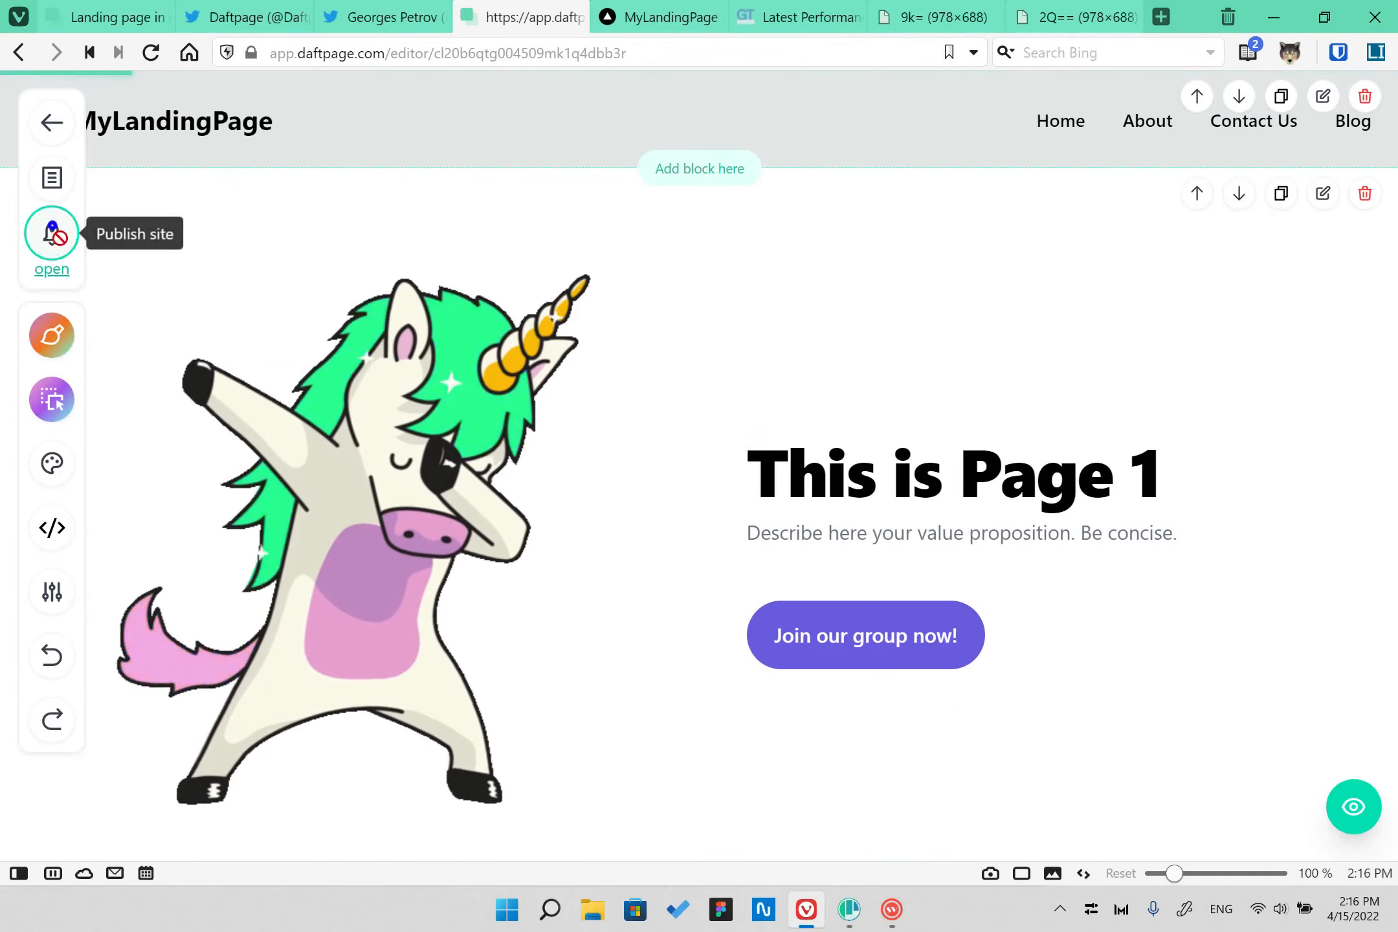
pyautogui.click(53, 233)
# - Replace the old preview tab with the newly published site and check its Blog link
pyautogui.click(679, 22)
pyautogui.click(707, 21)
pyautogui.click(54, 269)
pyautogui.click(1335, 121)
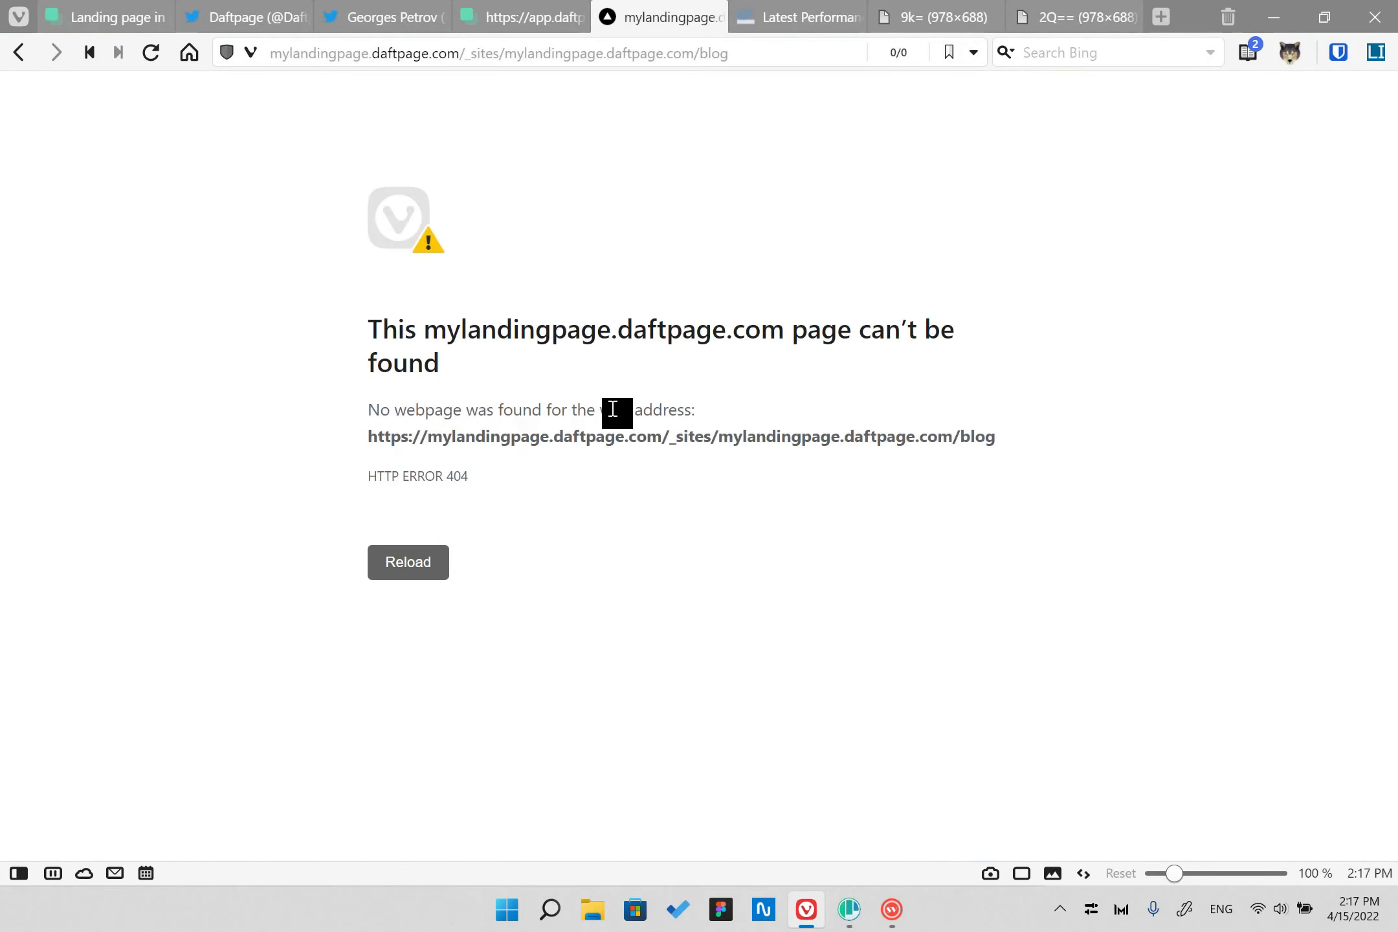
# - Close the blog error tab and open the URL field of the navigation bar's Blog link for editing
pyautogui.click(704, 24)
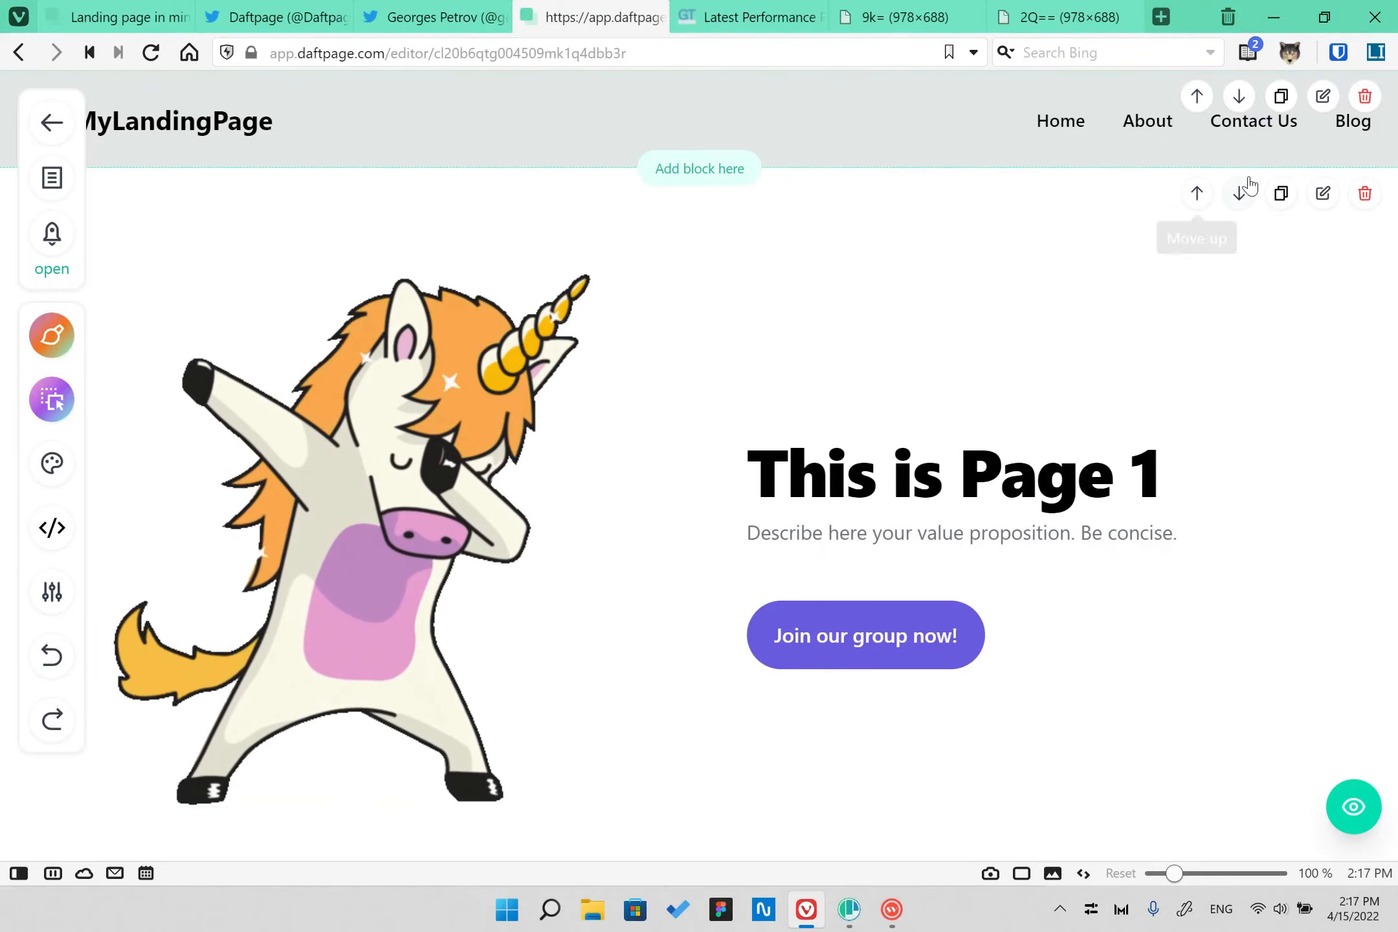
pyautogui.click(1323, 96)
pyautogui.click(171, 396)
pyautogui.click(156, 702)
pyautogui.scroll(-5, 203, 624)
pyautogui.click(213, 623)
pyautogui.click(203, 563)
pyautogui.click(183, 705)
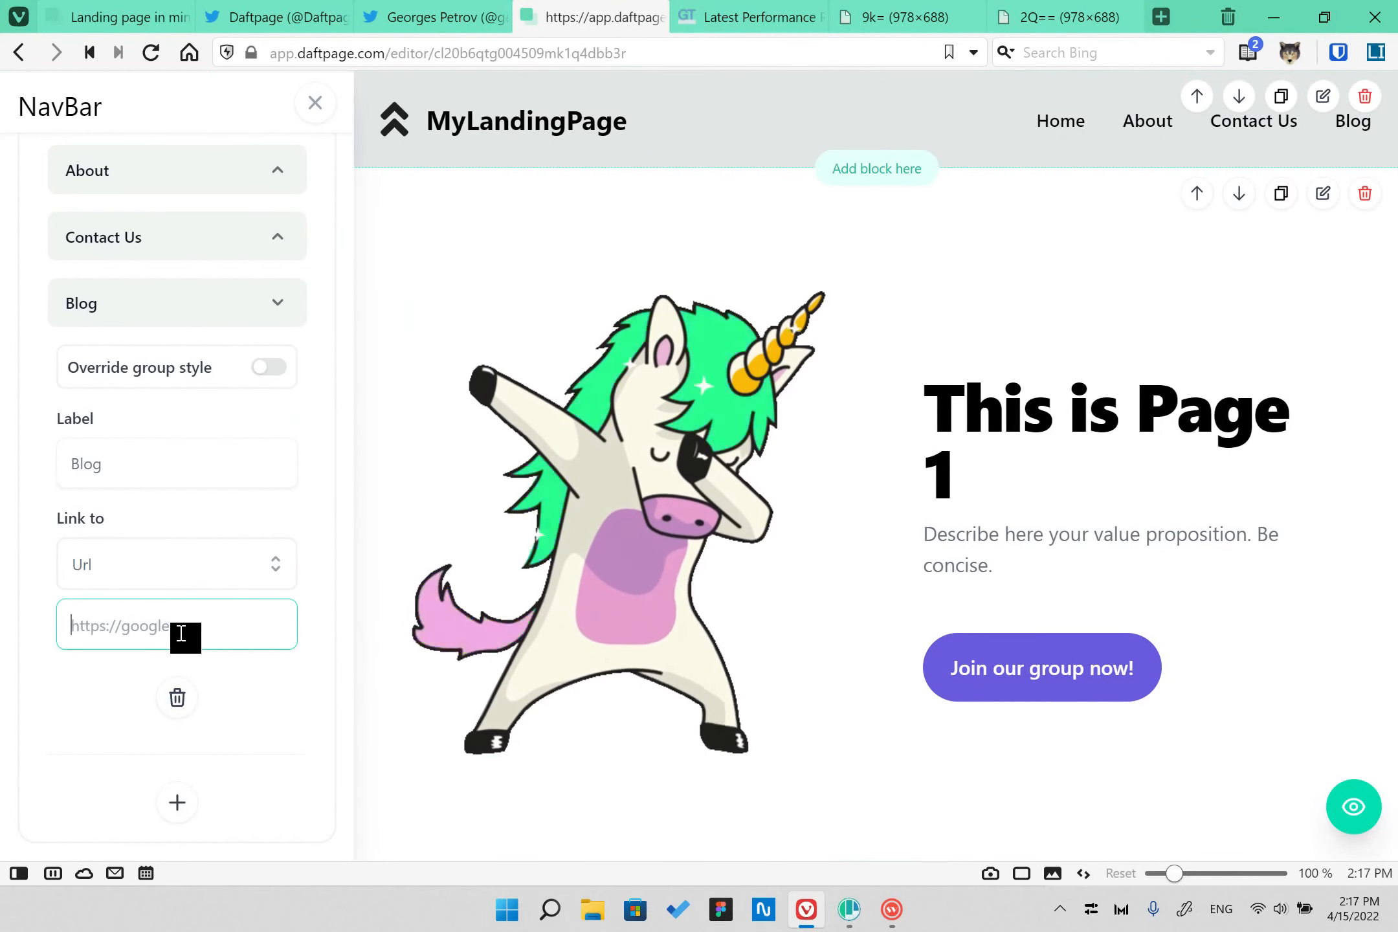
# - Close the navigation bar settings, publish the site and test the Blog link on the live version
pyautogui.click(316, 102)
pyautogui.click(43, 233)
pyautogui.click(47, 269)
pyautogui.click(1353, 121)
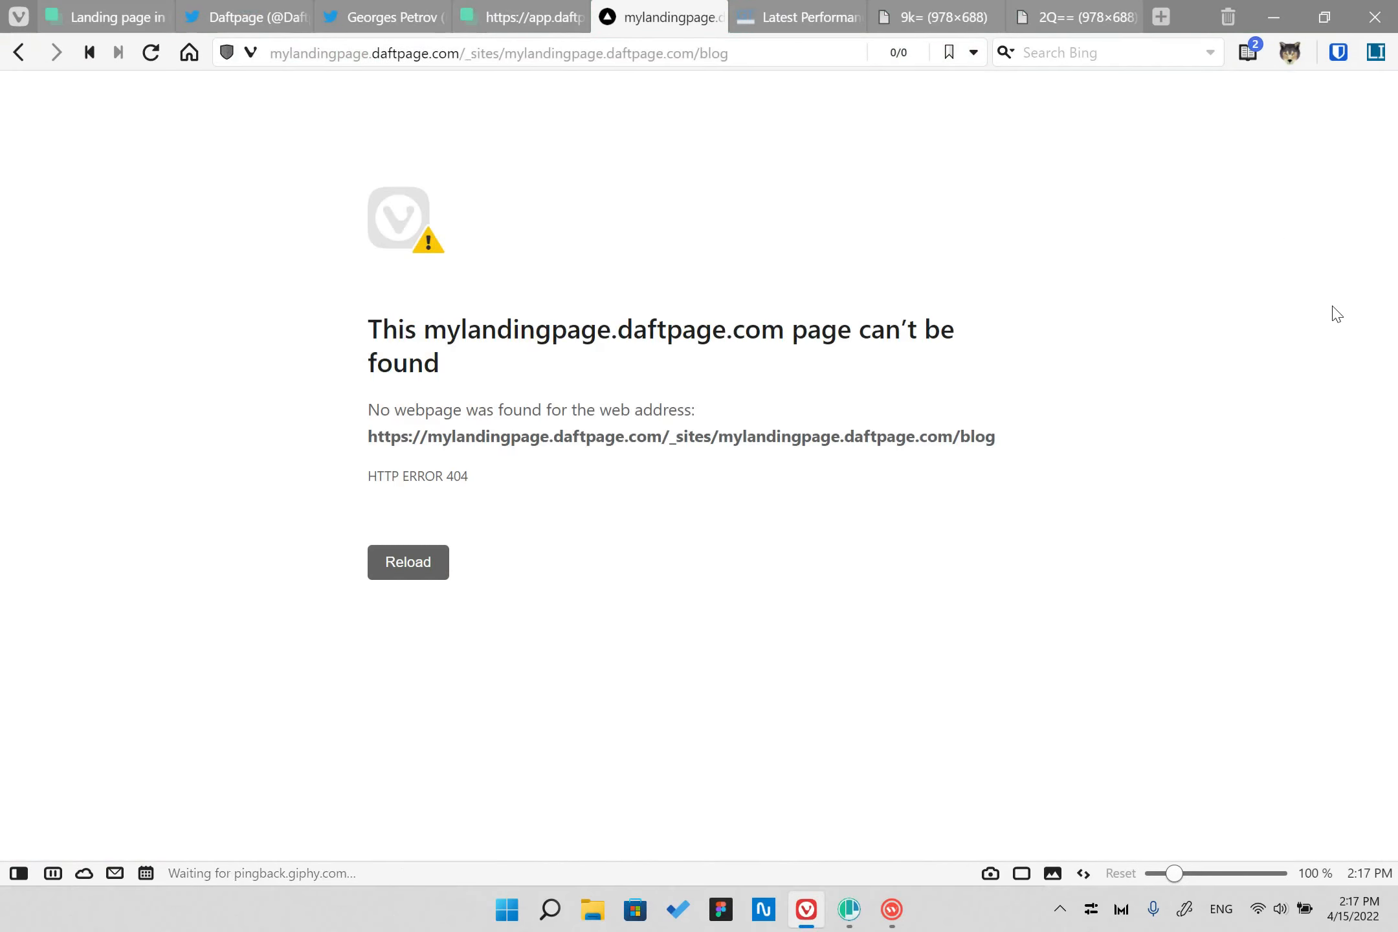
# - Replace the unicorn in the "This is Page 1" block with the Saly illustration of a walking figure and turn off Invert X
pyautogui.hotkey('ctrl', 'w')
pyautogui.scroll(-2, 955, 578)
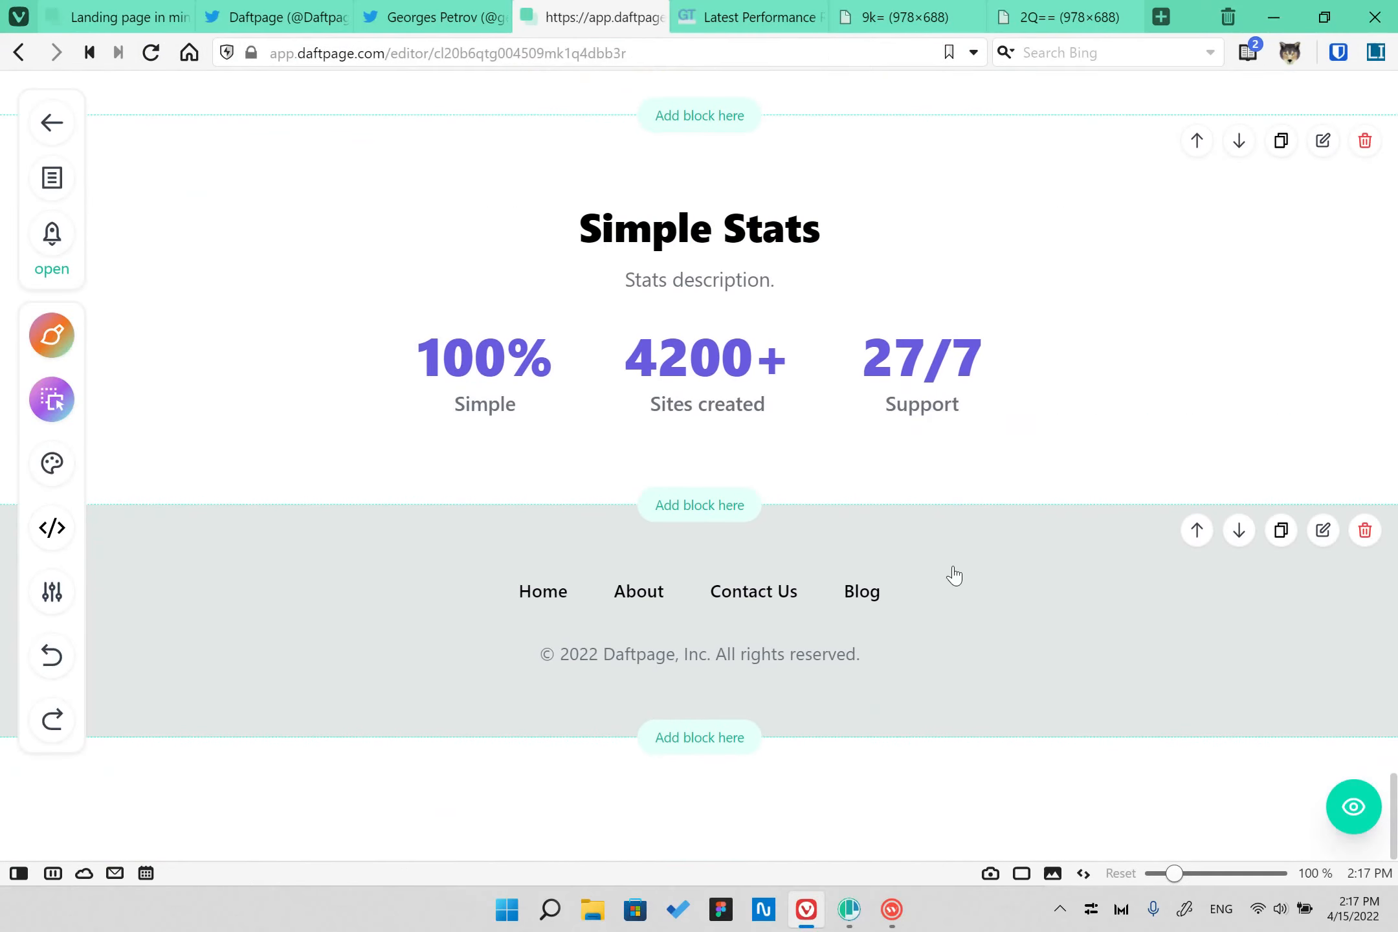
pyautogui.scroll(10, 955, 647)
pyautogui.scroll(15, 954, 573)
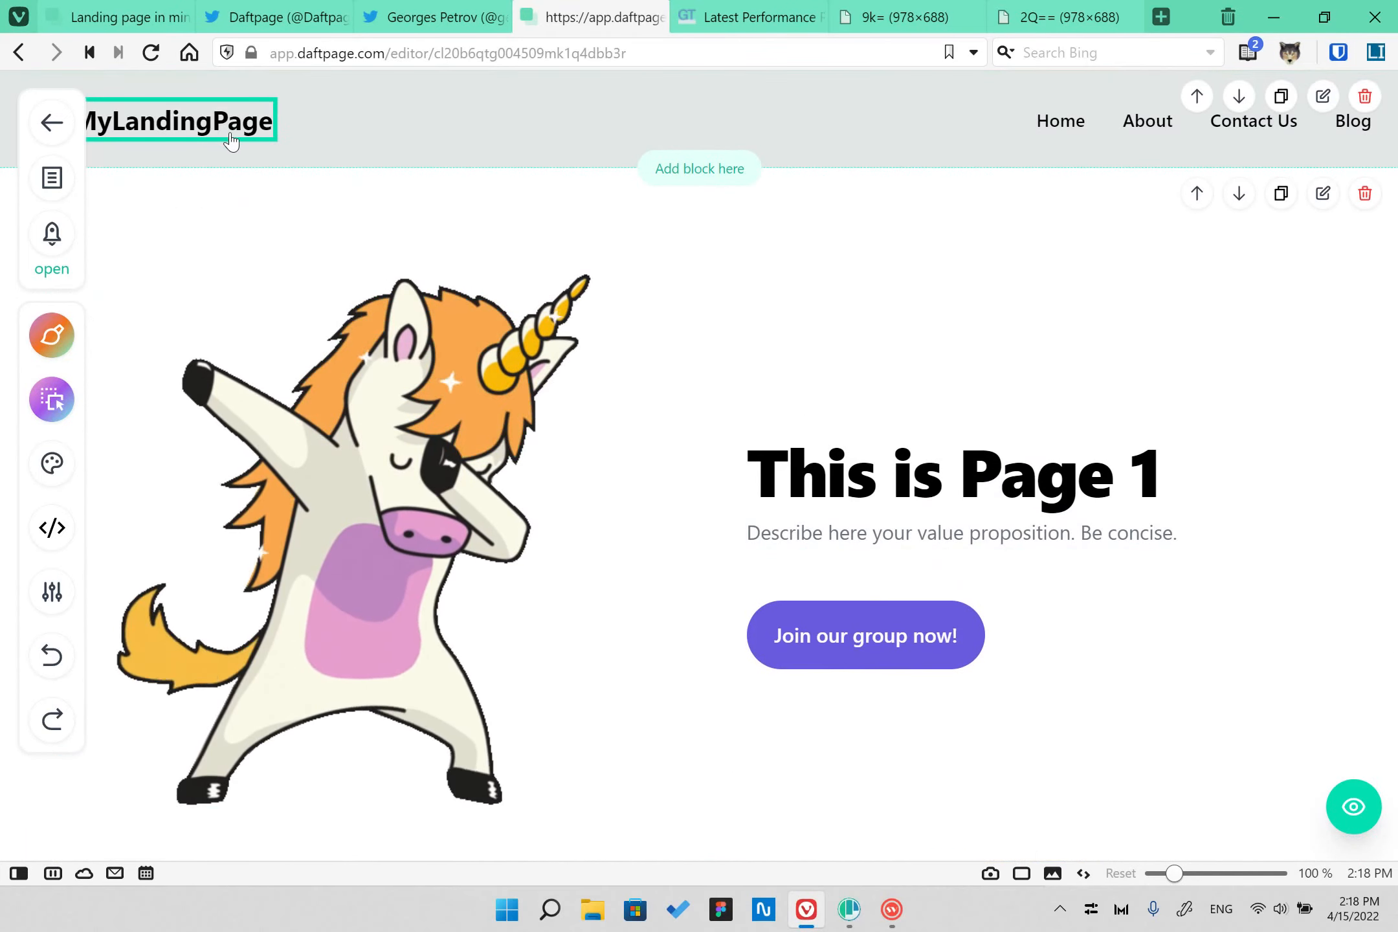
pyautogui.scroll(-2, 645, 467)
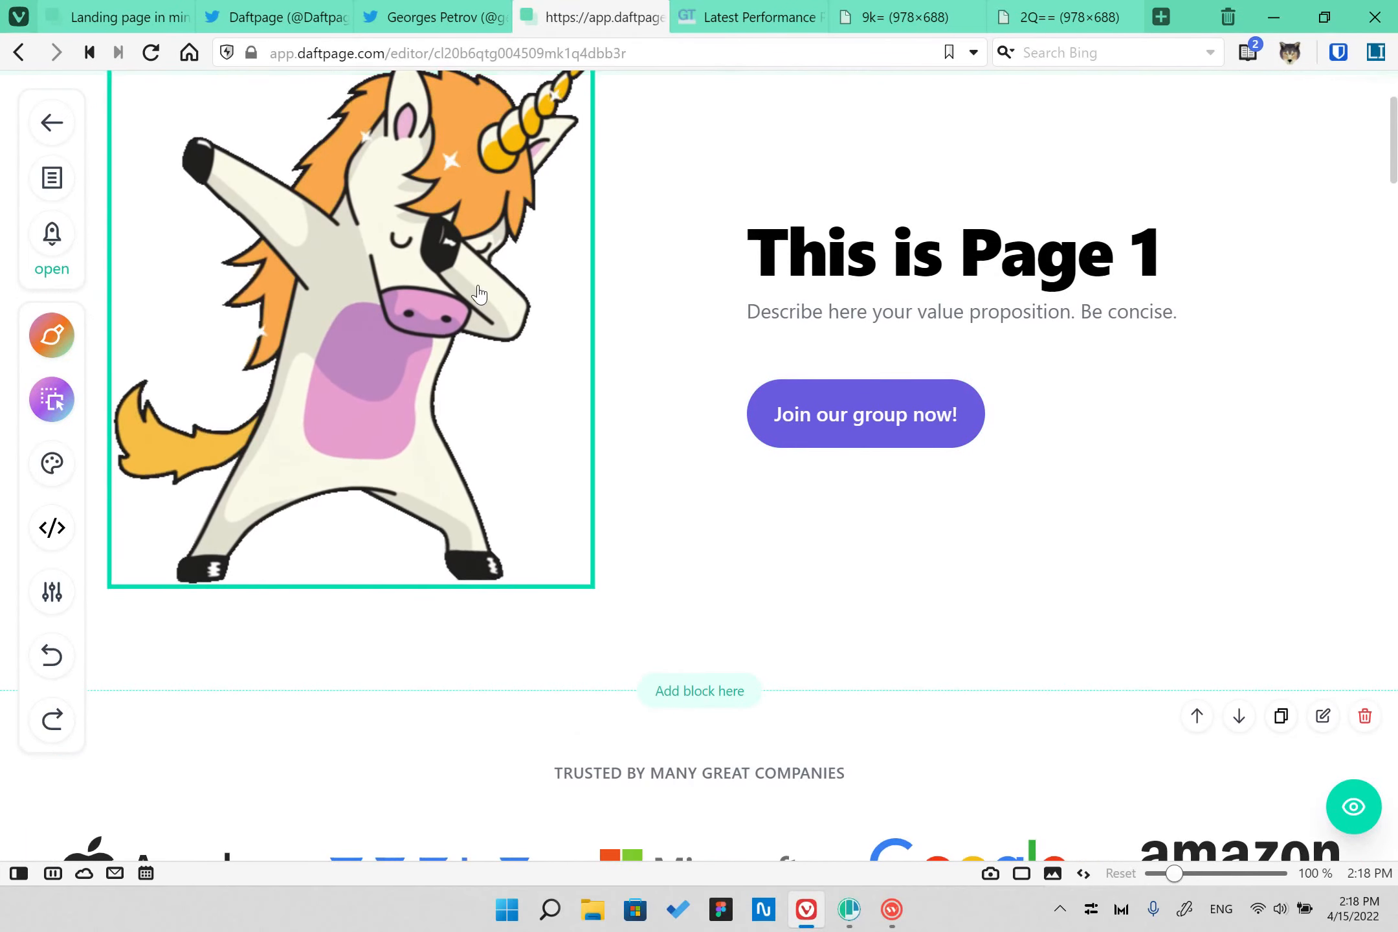
pyautogui.click(654, 404)
pyautogui.click(147, 523)
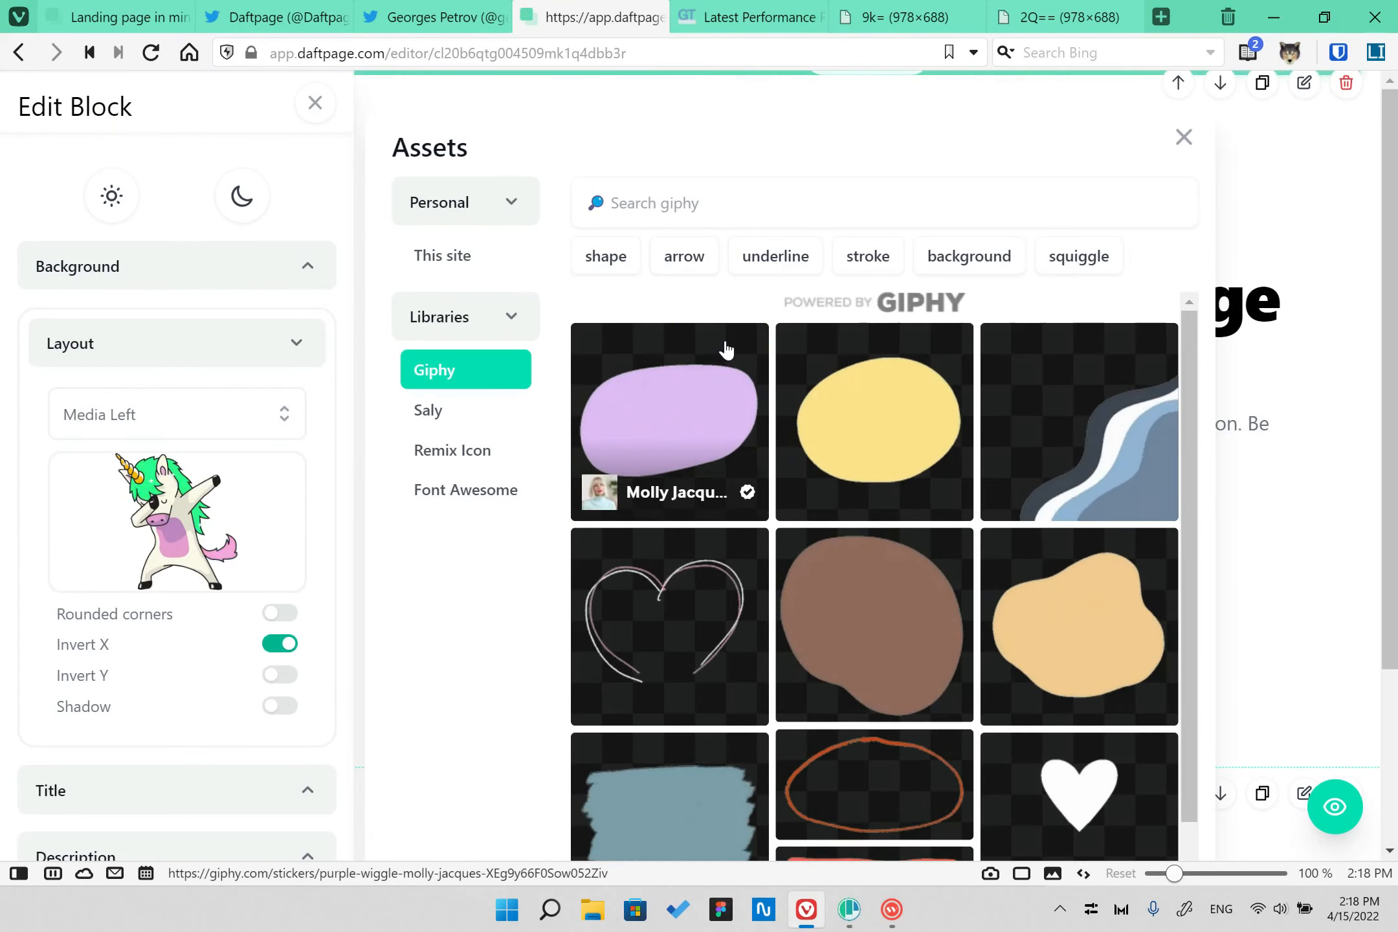
pyautogui.click(509, 409)
pyautogui.click(1184, 136)
pyautogui.click(280, 641)
pyautogui.click(315, 100)
# - Publish the site with the new hero image and open its live version
pyautogui.click(50, 178)
pyautogui.click(54, 230)
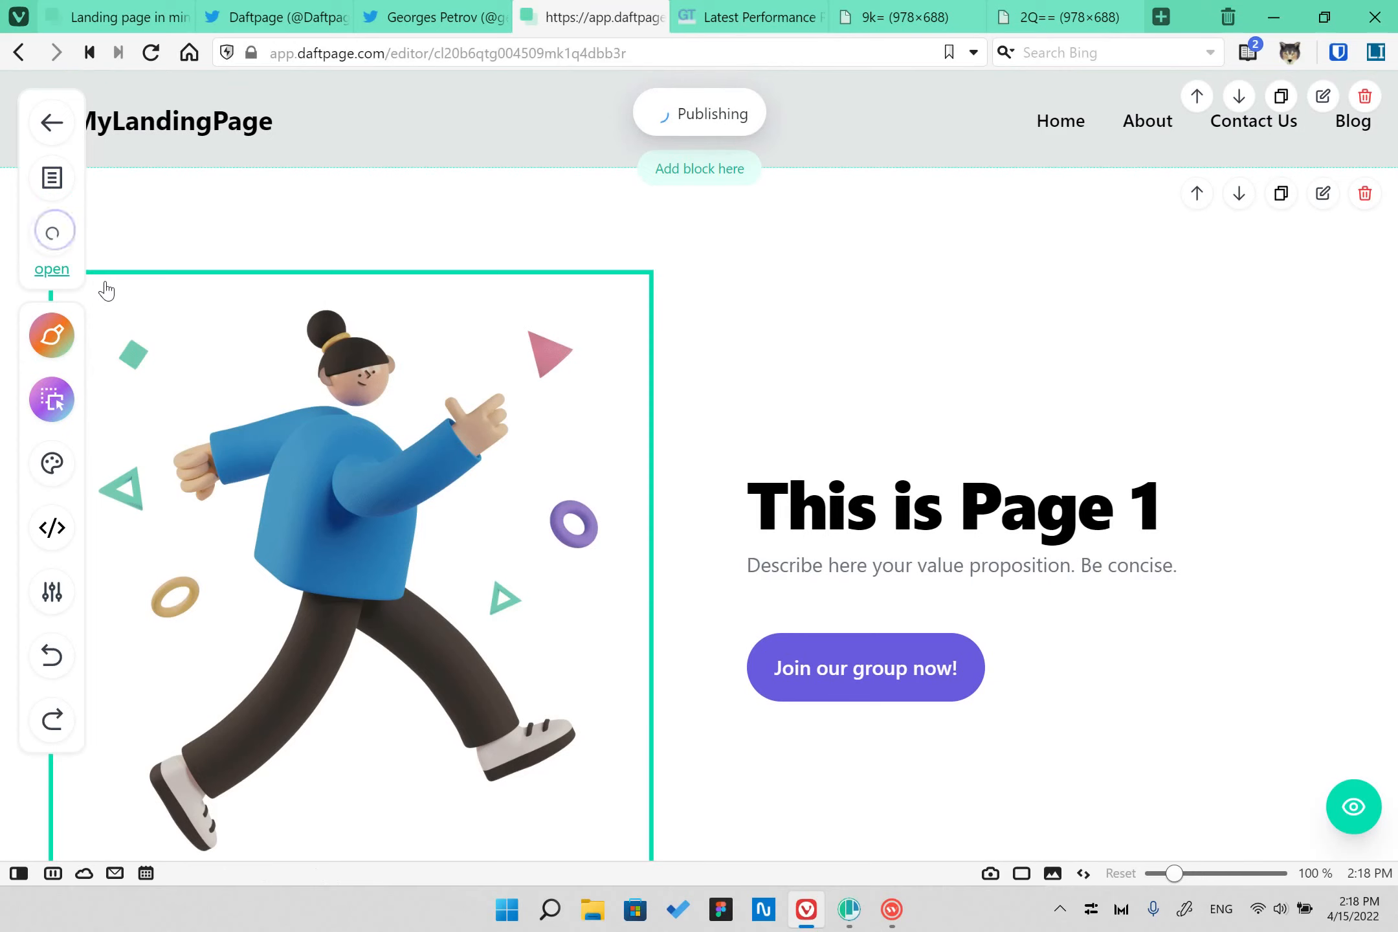
pyautogui.click(58, 271)
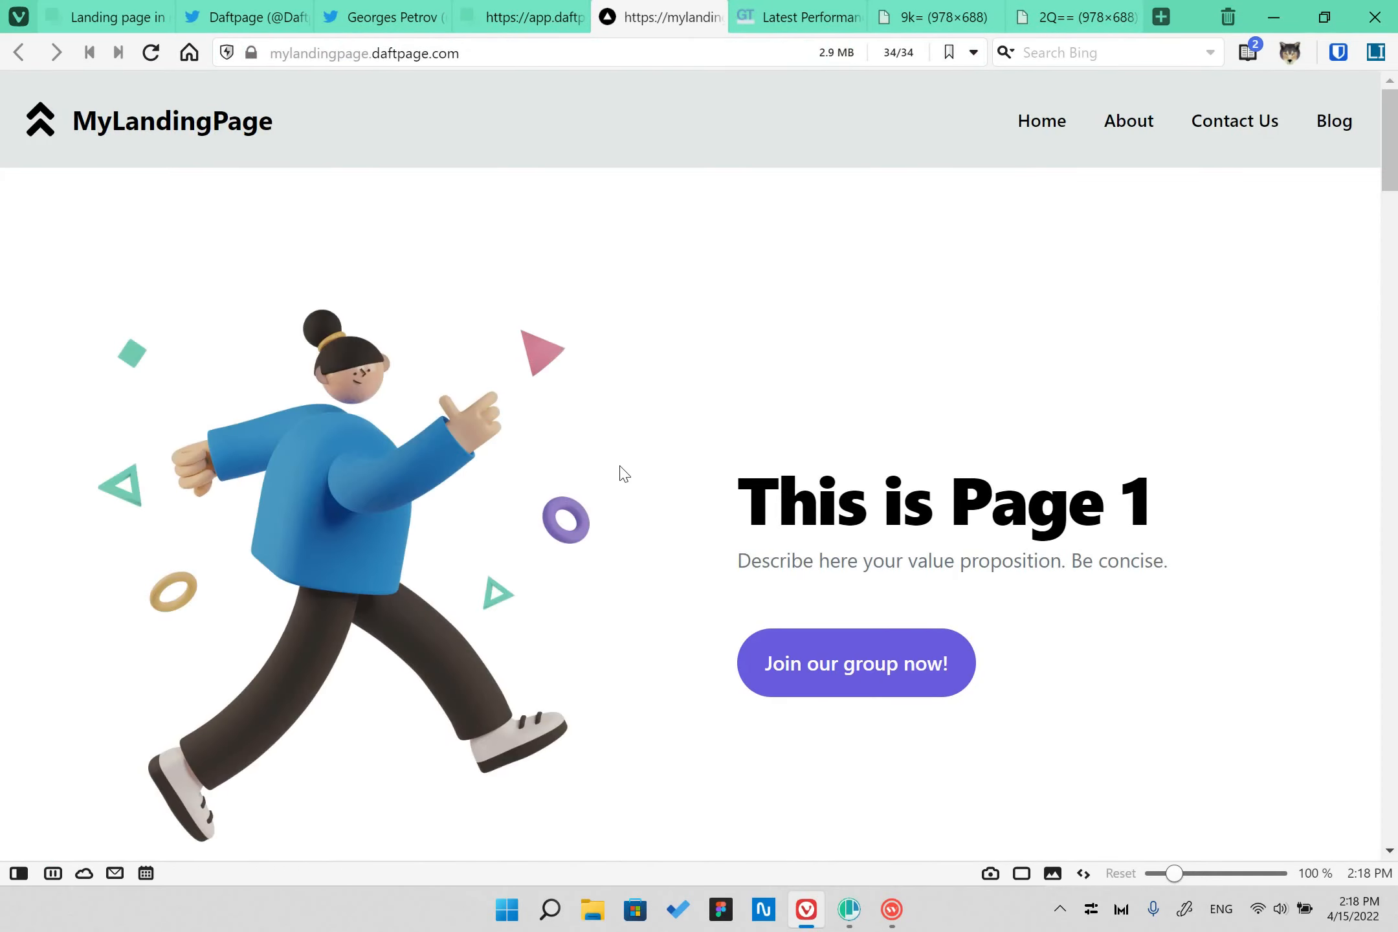
# - Review the live home page's hero, company logos and embedded tweets, and return to its start
pyautogui.scroll(-5, 623, 488)
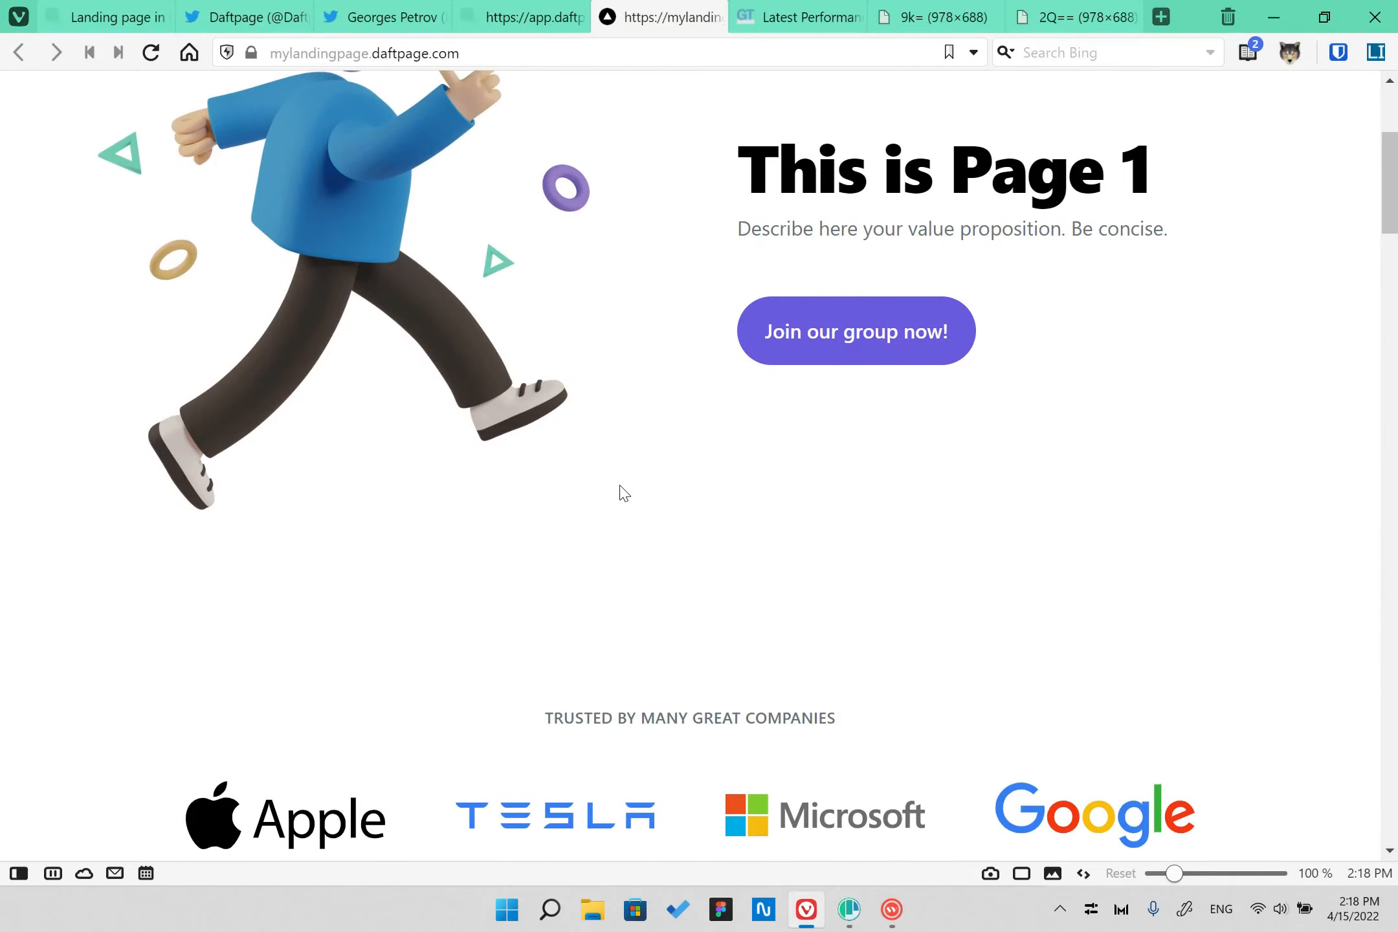
pyautogui.scroll(3, 907, 511)
pyautogui.scroll(-20, 1087, 527)
pyautogui.moveTo(1389, 771); pyautogui.dragTo(1392, 424)
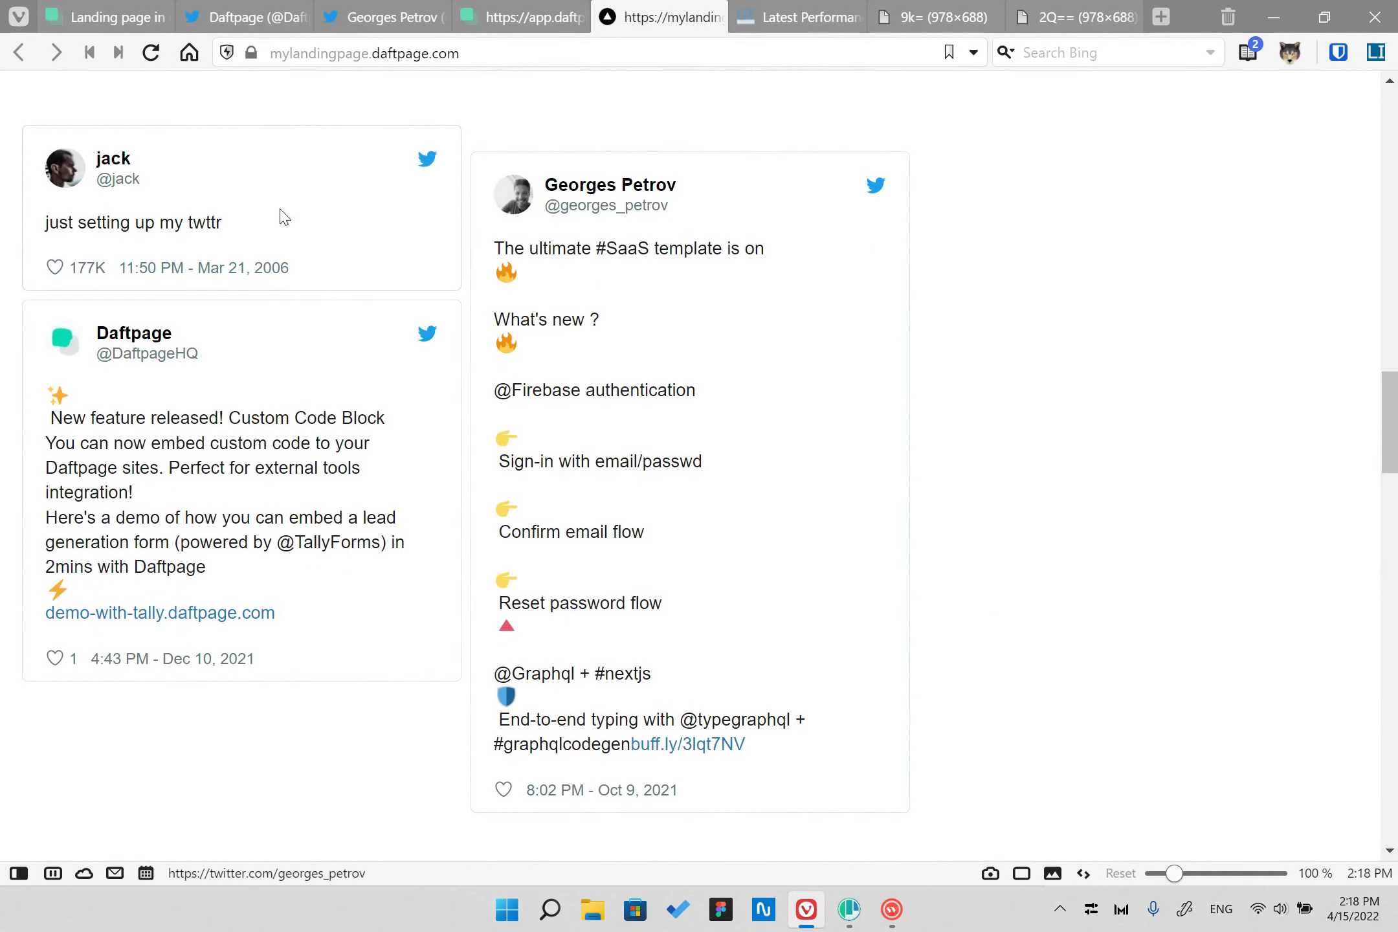
pyautogui.scroll(-5, 1194, 364)
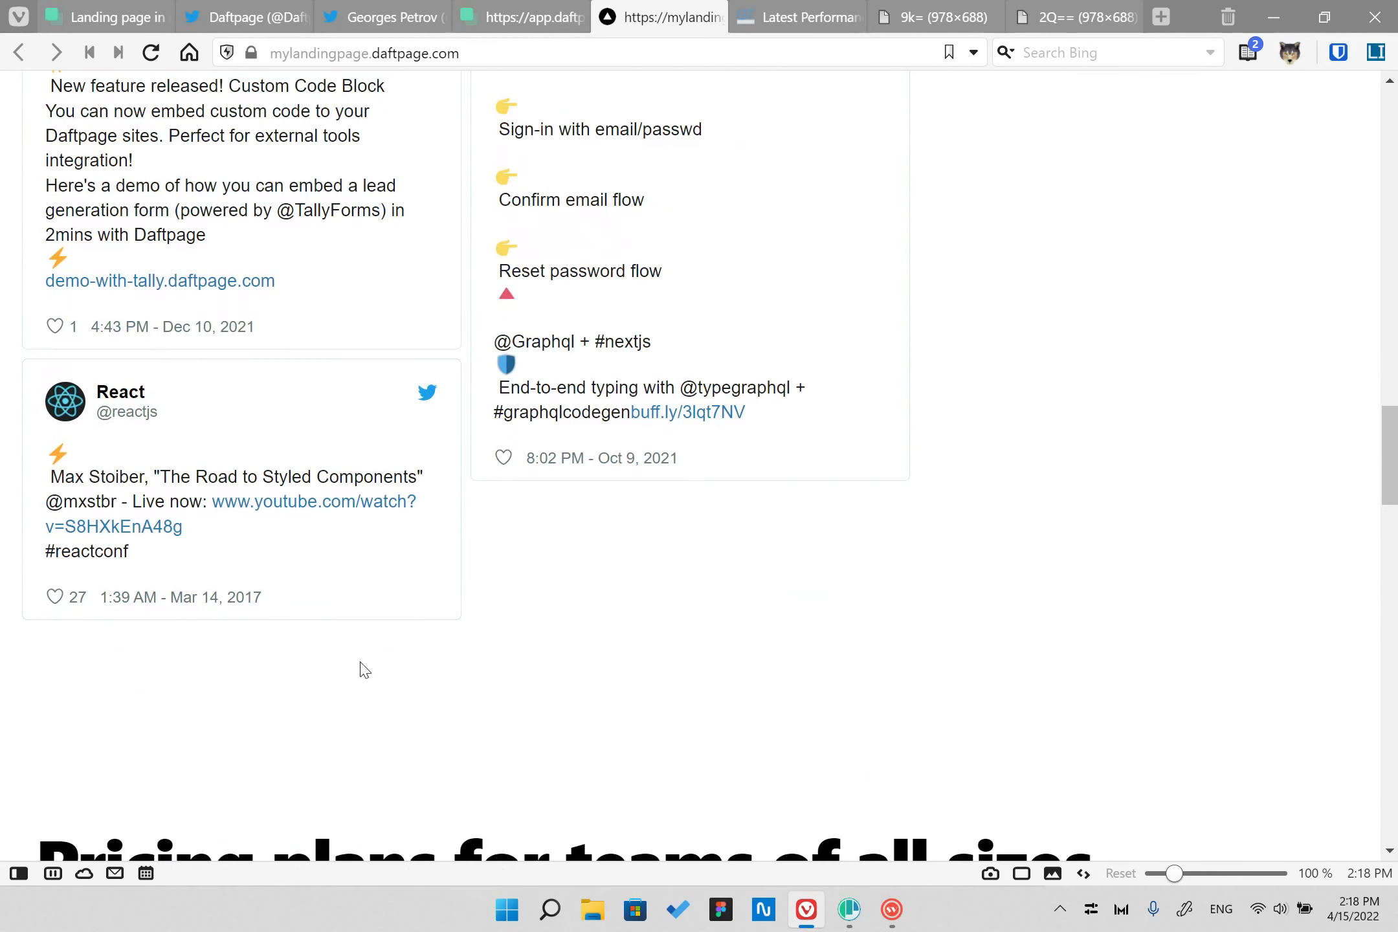
pyautogui.scroll(10, 640, 514)
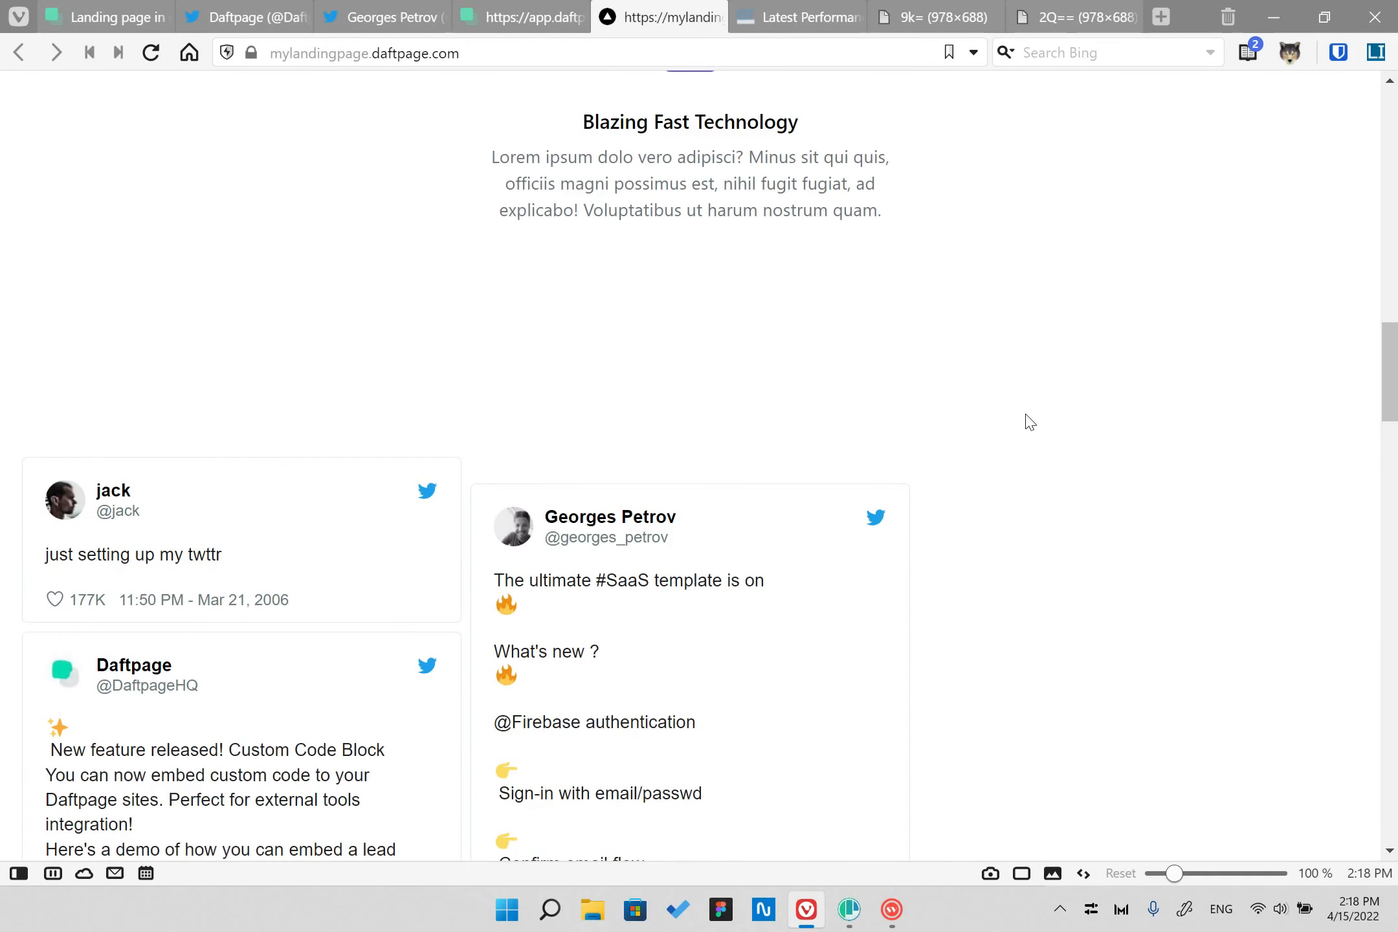
pyautogui.moveTo(1391, 371); pyautogui.dragTo(1384, 112)
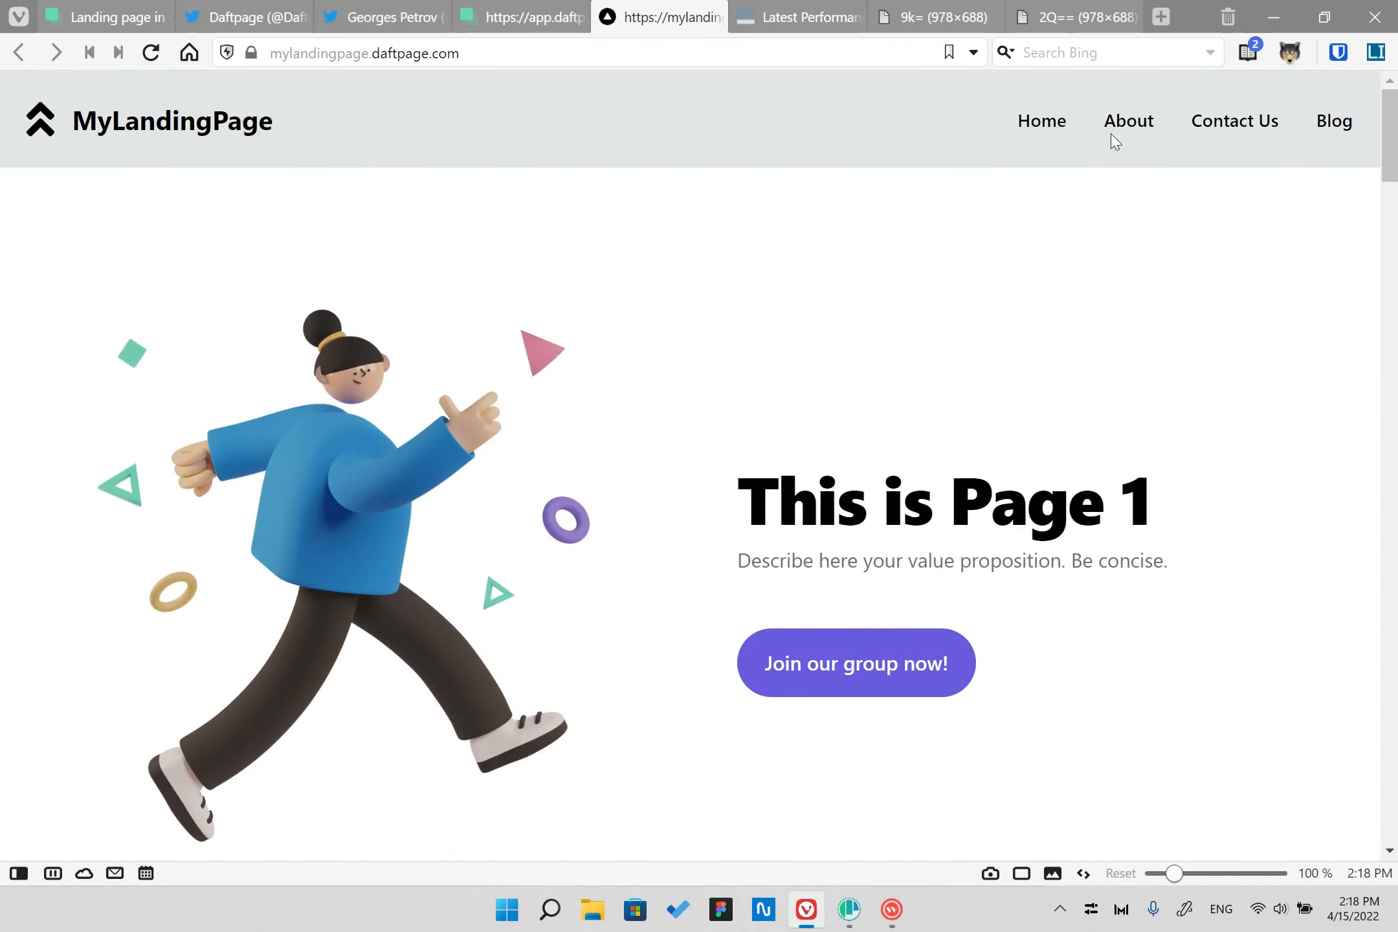
# - Open the live site's About page and look through its content
pyautogui.click(1115, 136)
pyautogui.scroll(-4, 624, 462)
pyautogui.scroll(4, 627, 462)
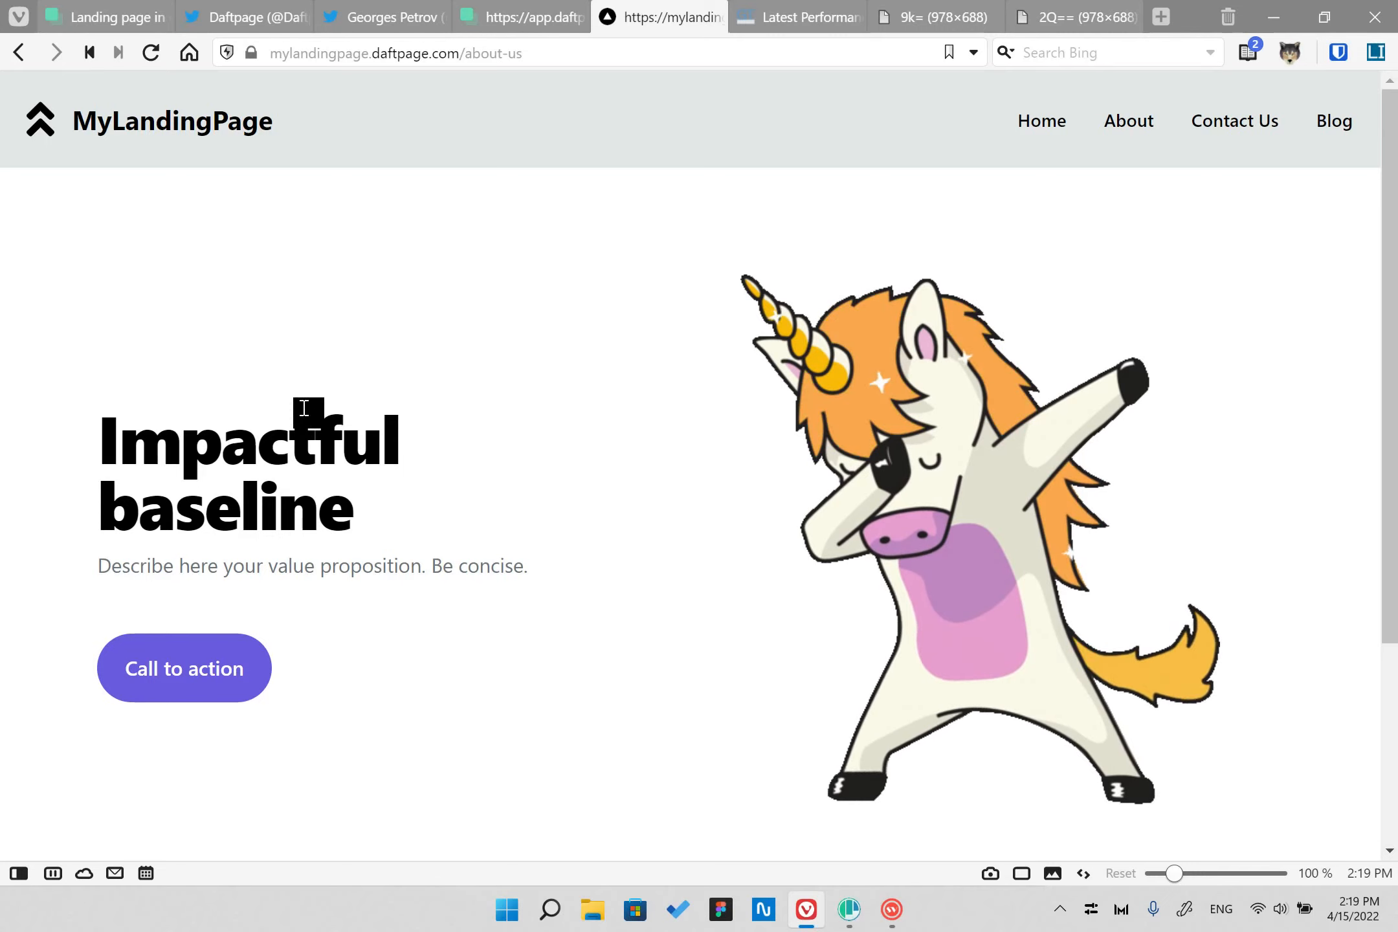
pyautogui.click(799, 43)
pyautogui.click(798, 17)
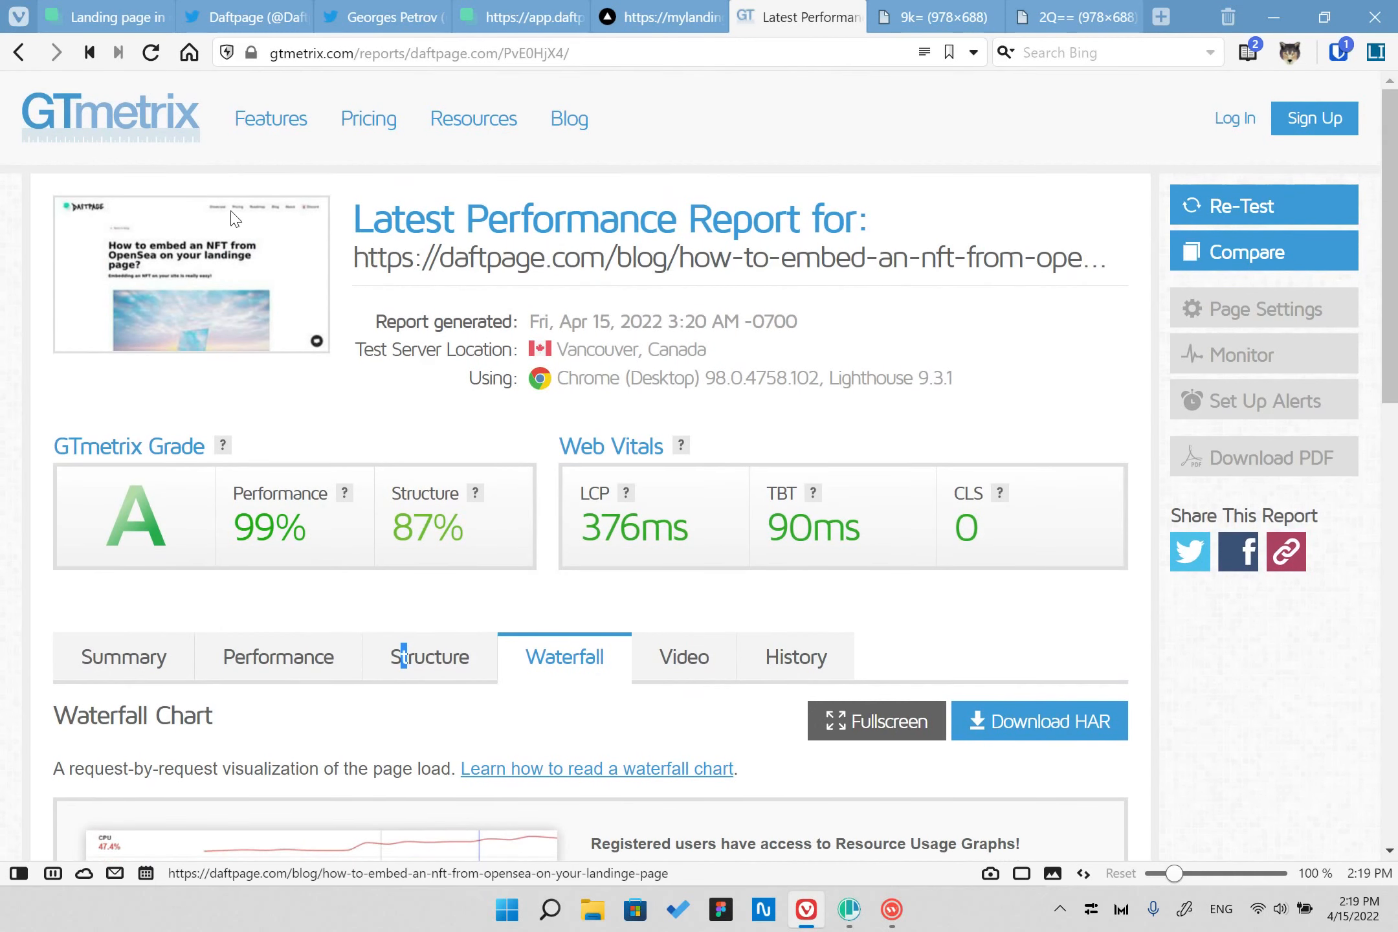
pyautogui.click(102, 132)
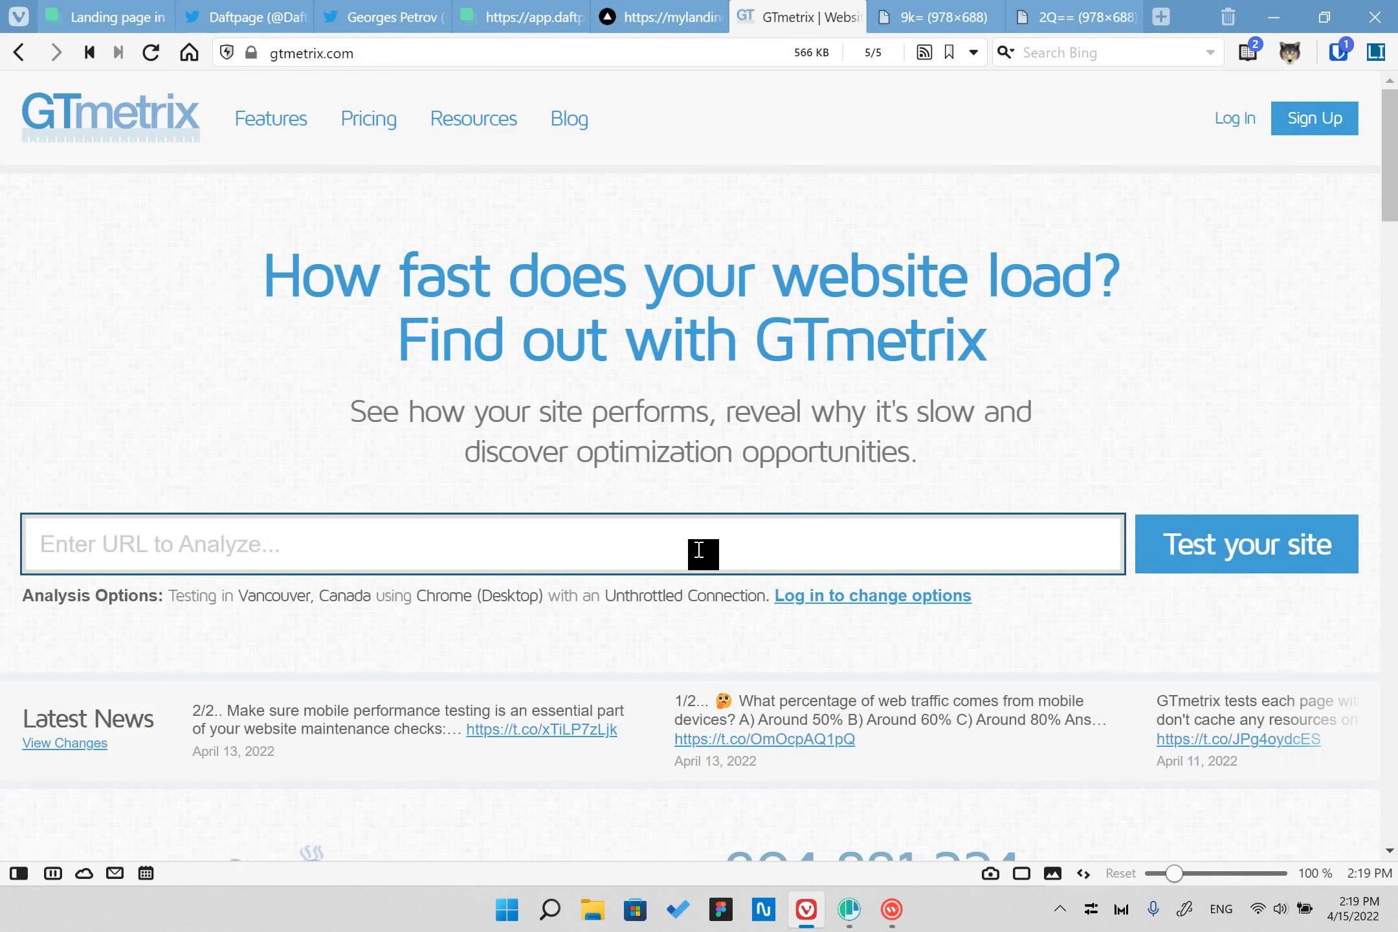
pyautogui.click(699, 550)
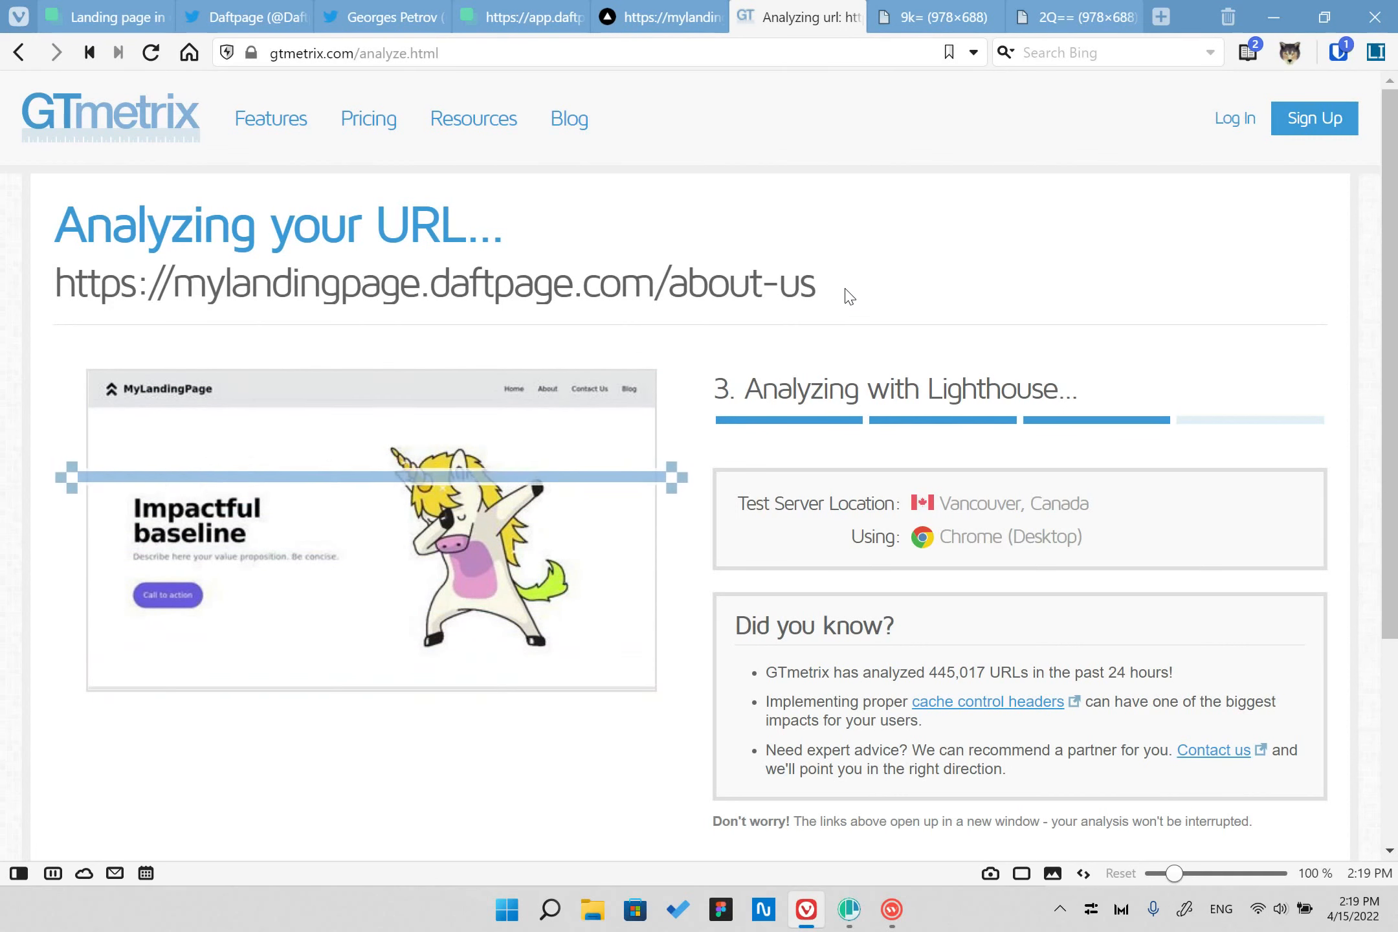
pyautogui.scroll(-2, 769, 356)
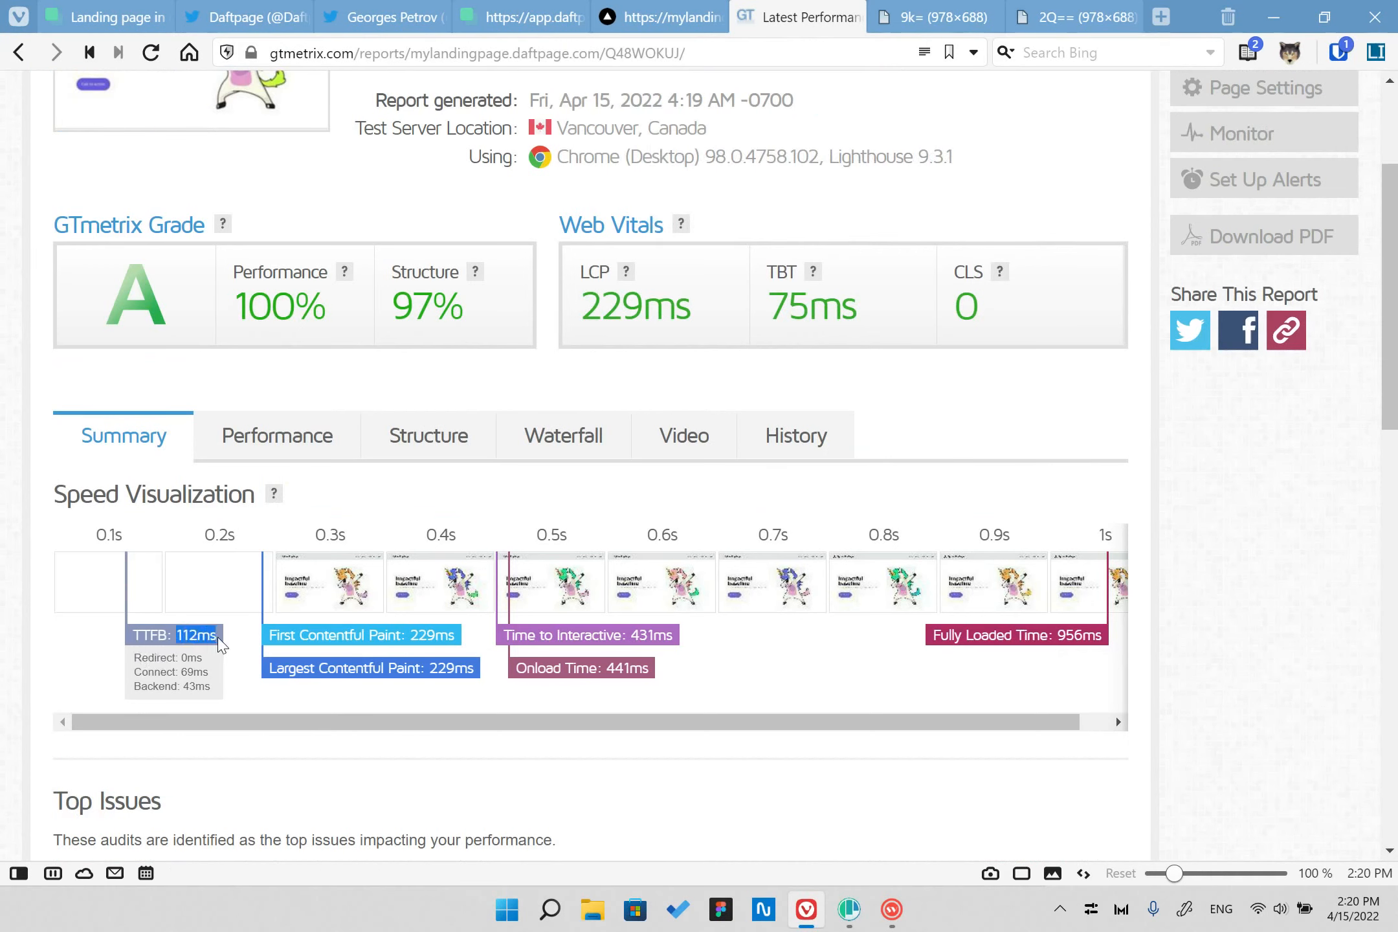
pyautogui.moveTo(399, 728); pyautogui.dragTo(822, 733)
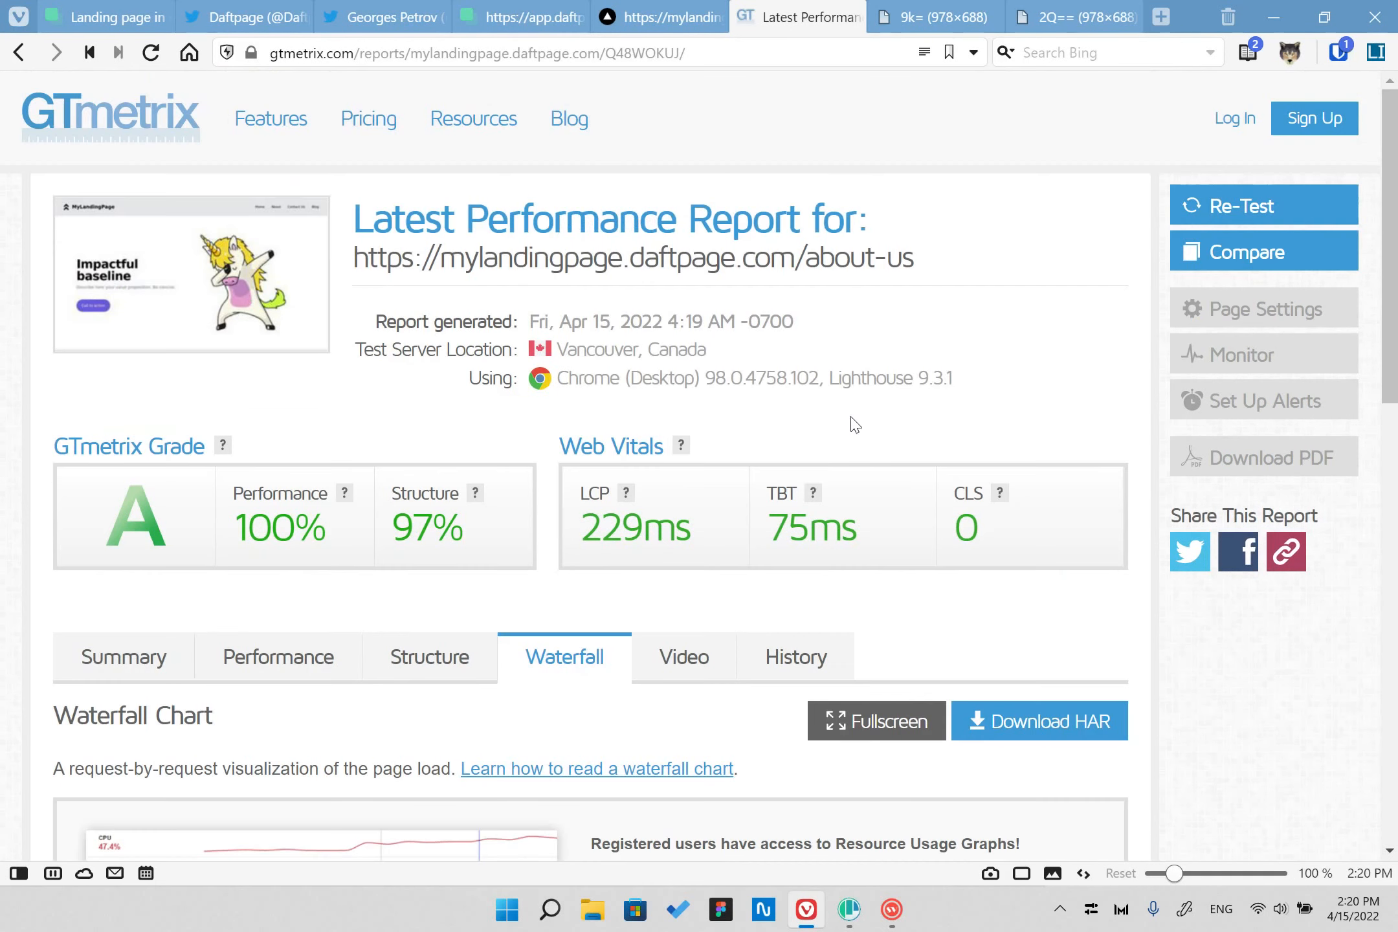
# - Return to the live About page and review the Pros note in the DaftPage notes folder beside it
pyautogui.click(646, 23)
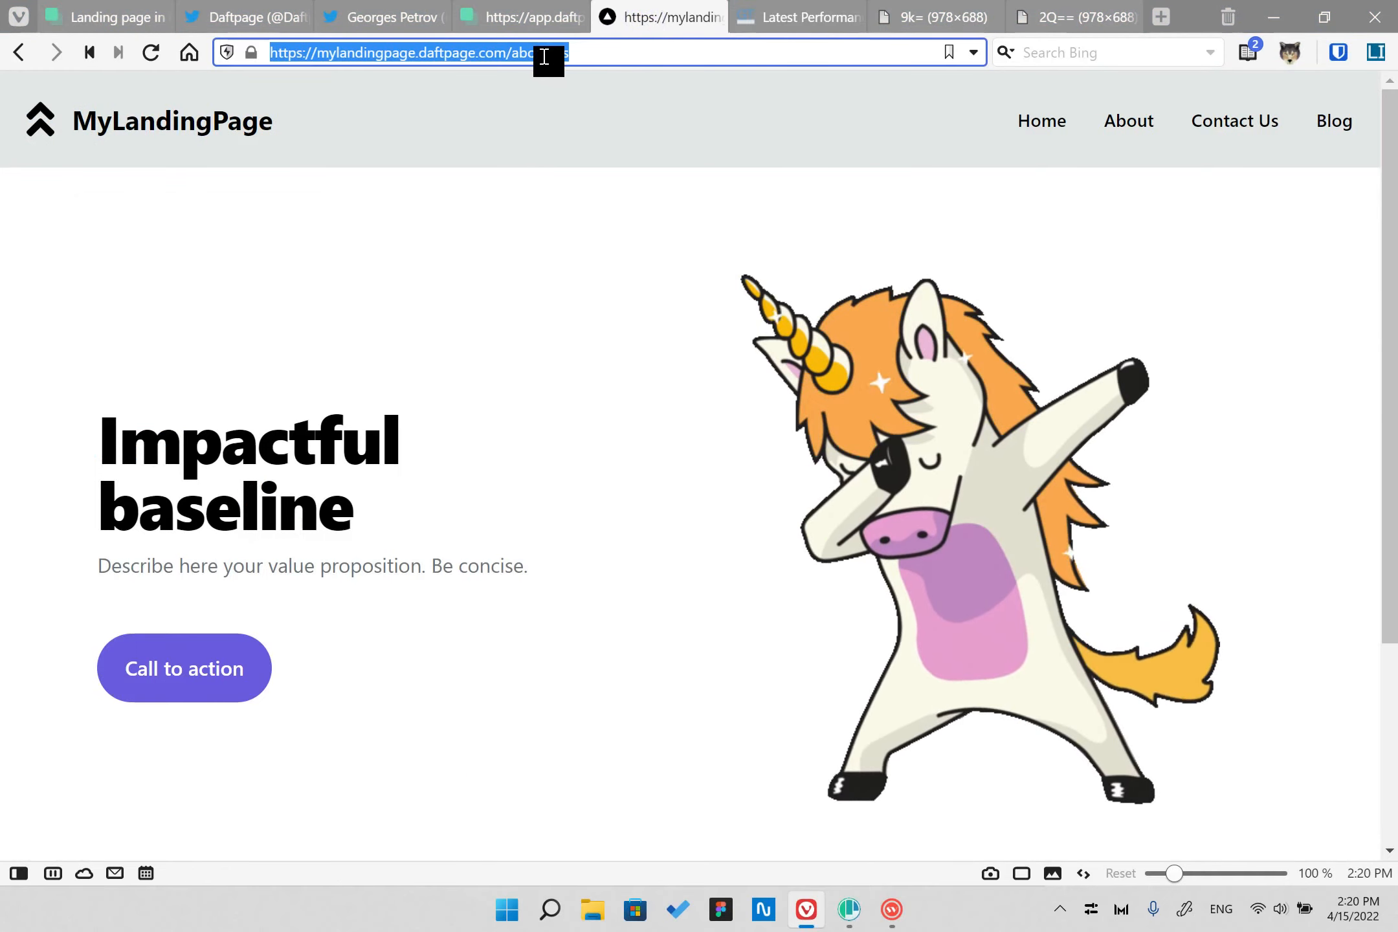
pyautogui.click(19, 874)
pyautogui.click(184, 291)
pyautogui.moveTo(266, 638); pyautogui.dragTo(261, 657)
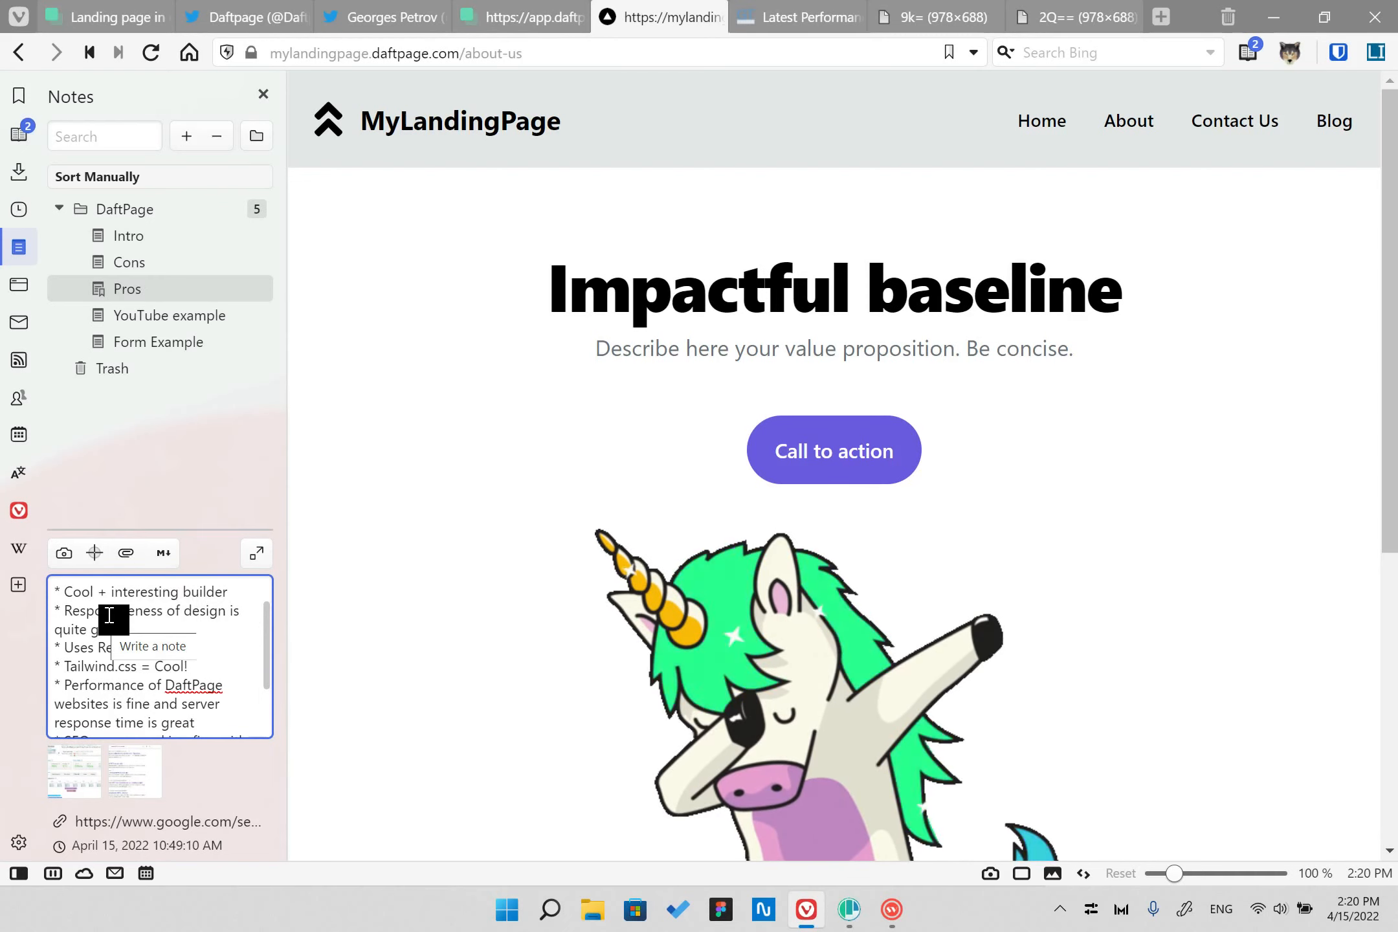
pyautogui.moveTo(149, 620); pyautogui.dragTo(148, 619)
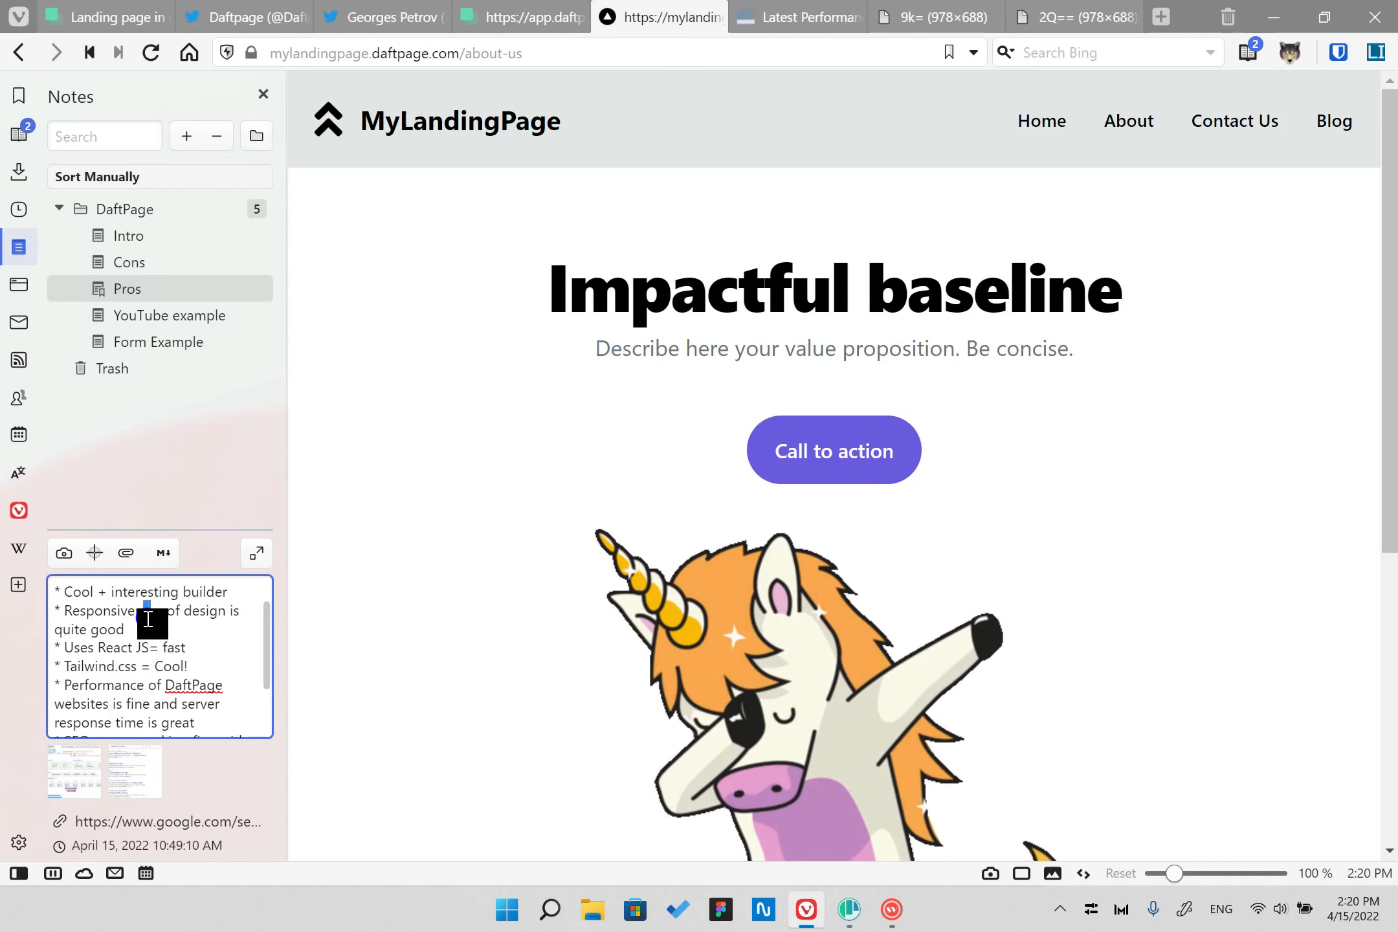
# - Load the About page's address in Polypane and generate preview panes from the site's CSS breakpoints
pyautogui.click(584, 49)
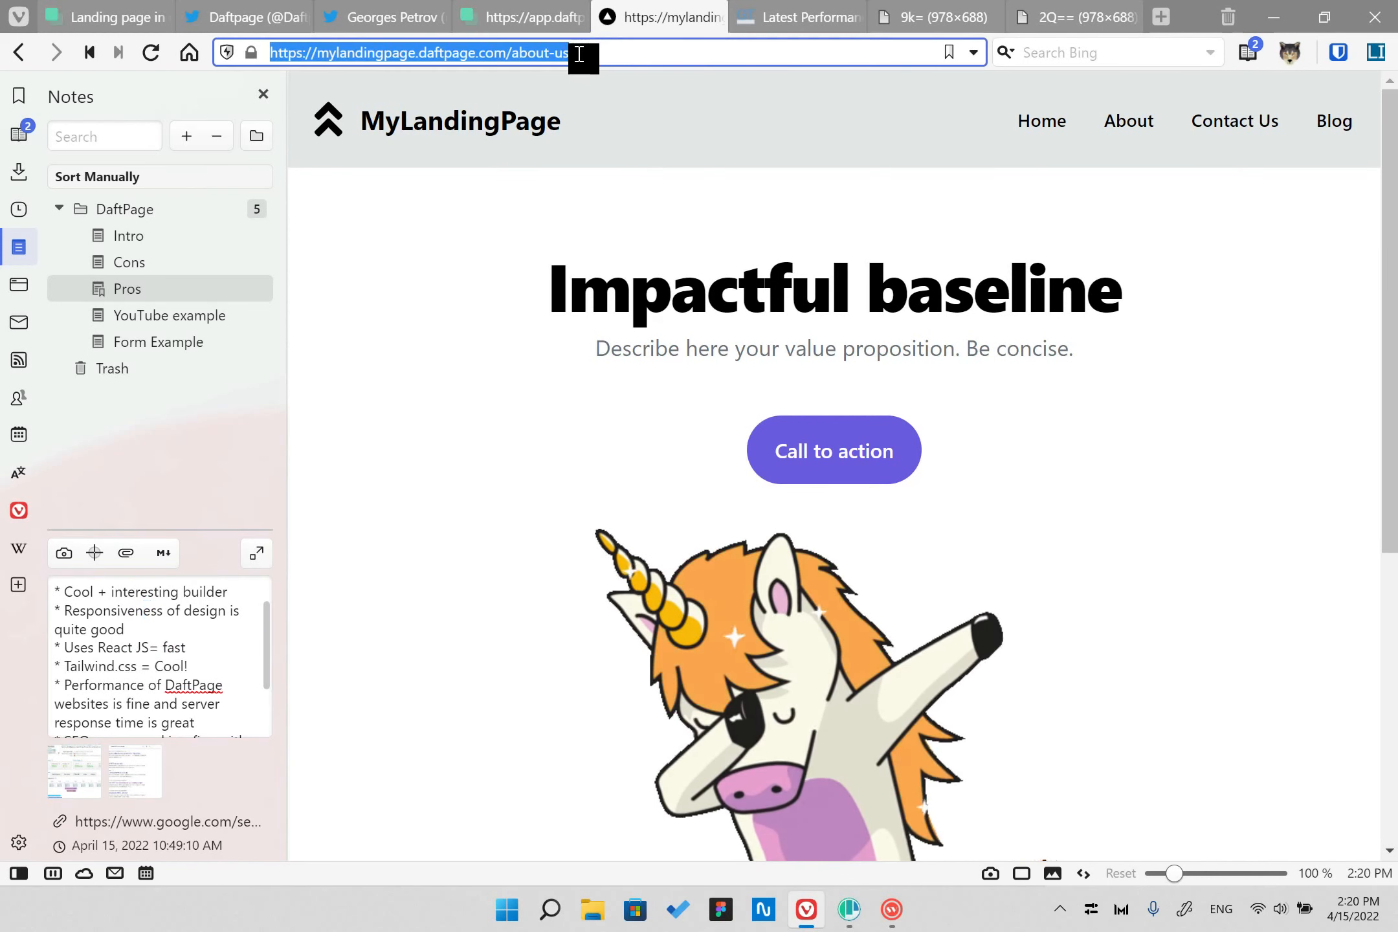
pyautogui.hotkey('alt', 'Tab')
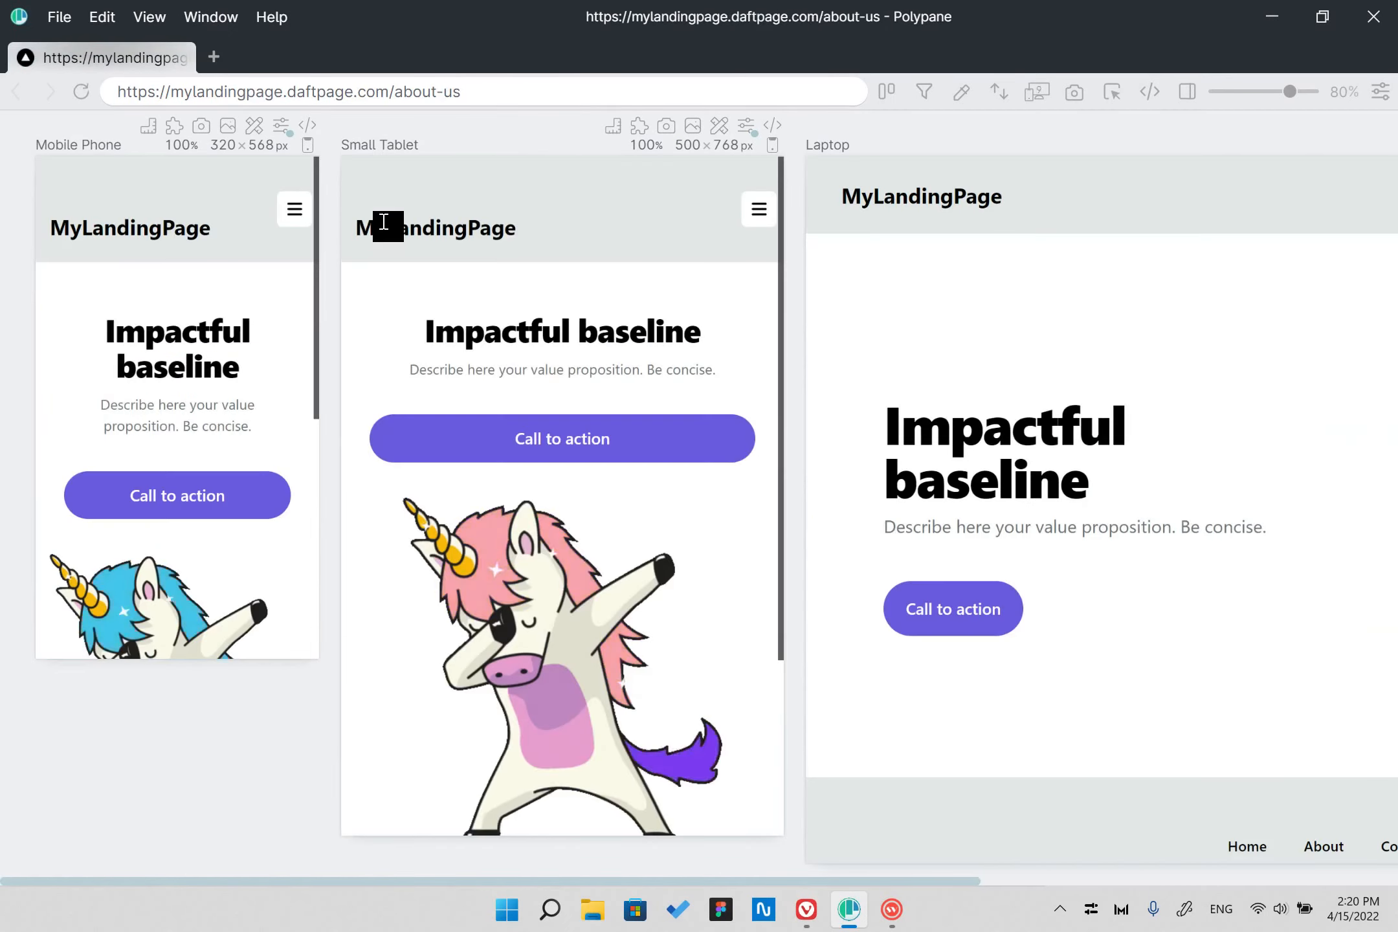
pyautogui.moveTo(820, 882)
pyautogui.mouseDown()
pyautogui.moveTo(1325, 905)
pyautogui.moveTo(822, 882)
pyautogui.mouseUp()
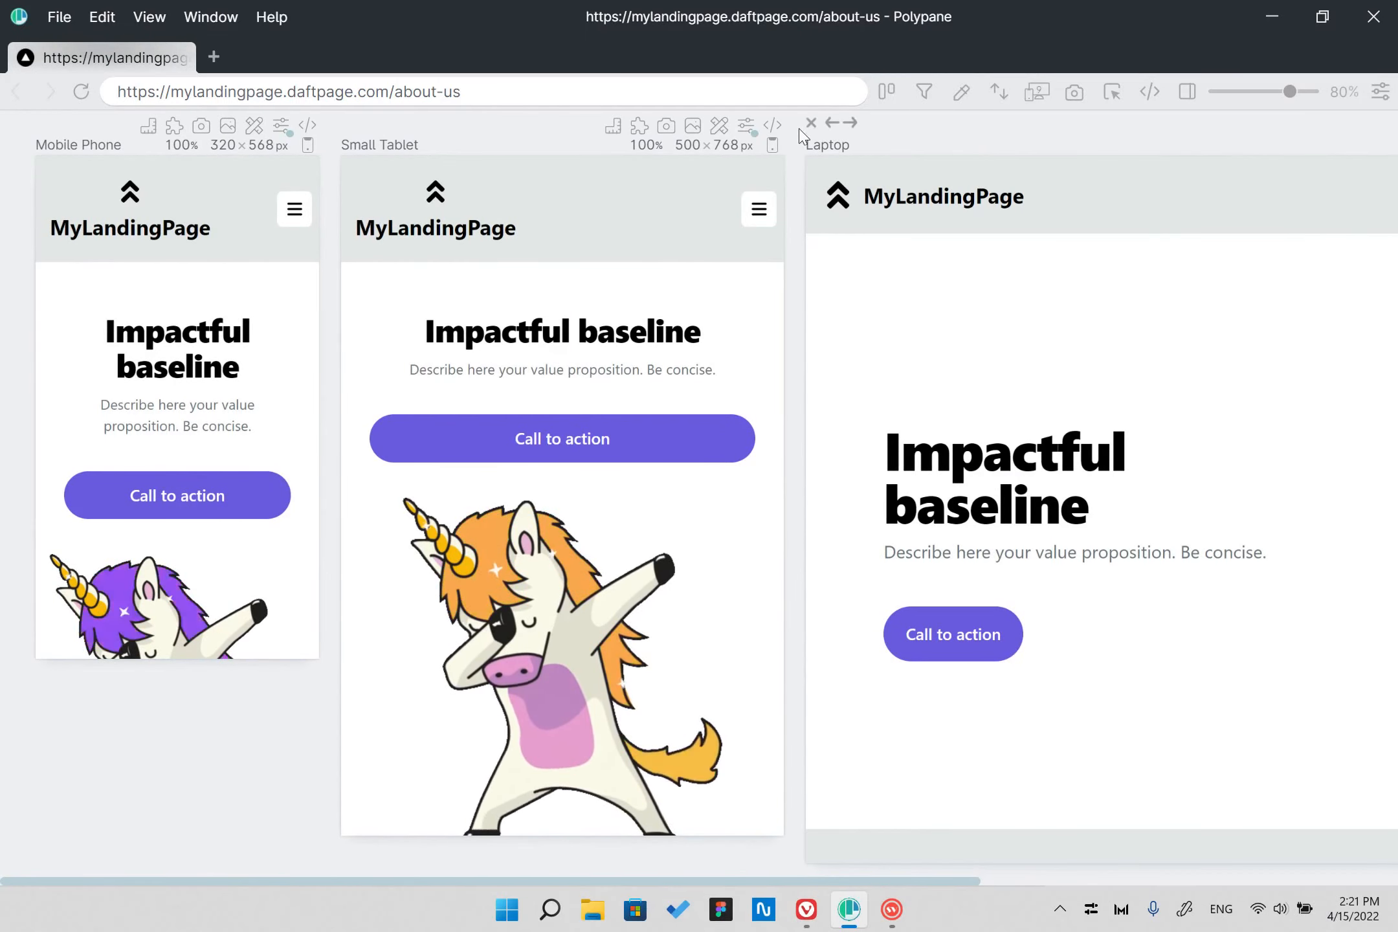
pyautogui.click(884, 90)
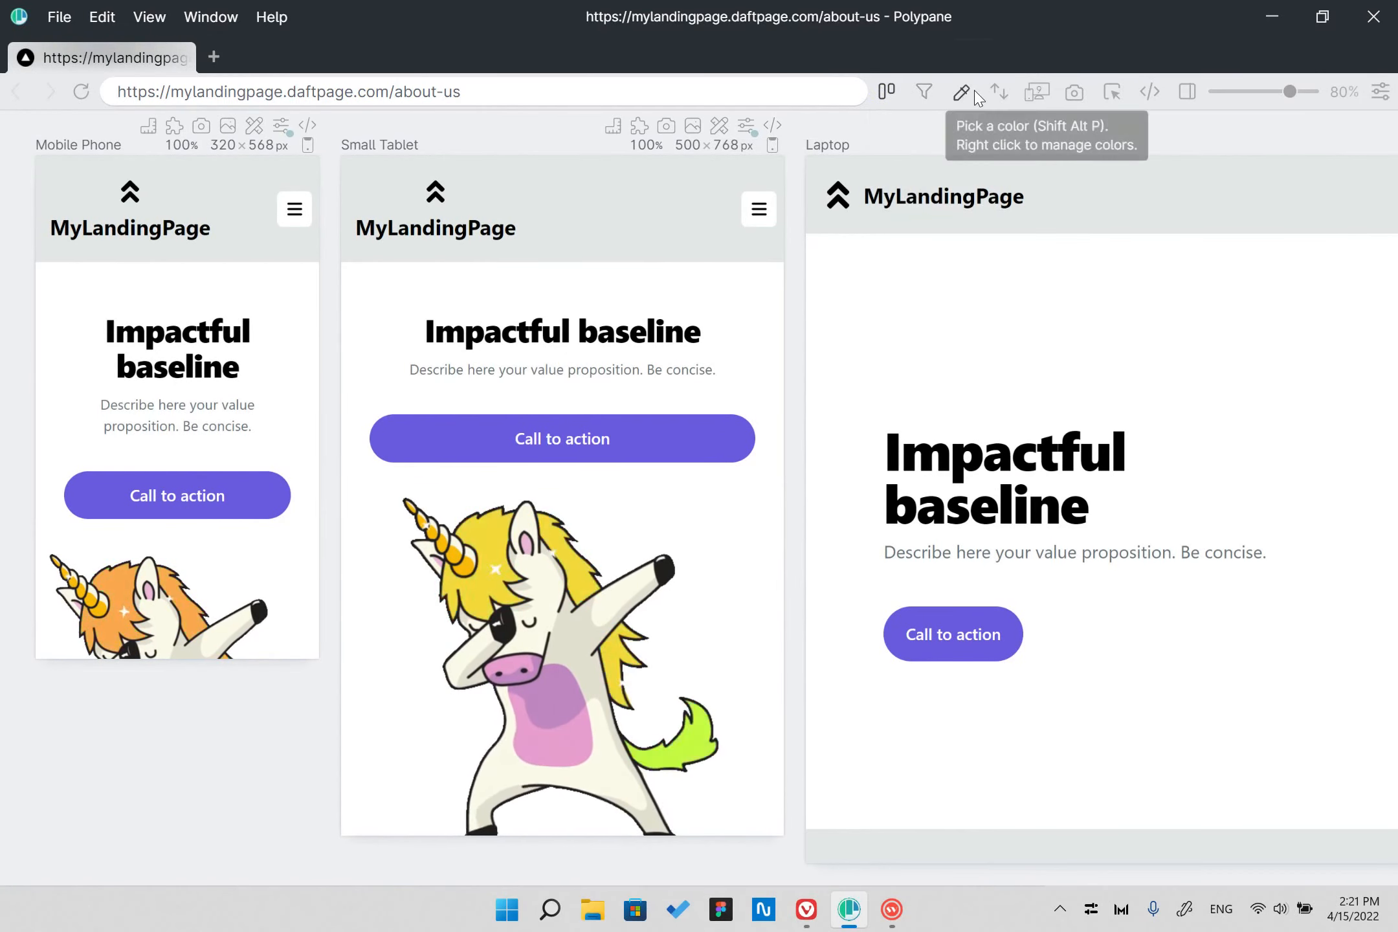
pyautogui.click(1039, 92)
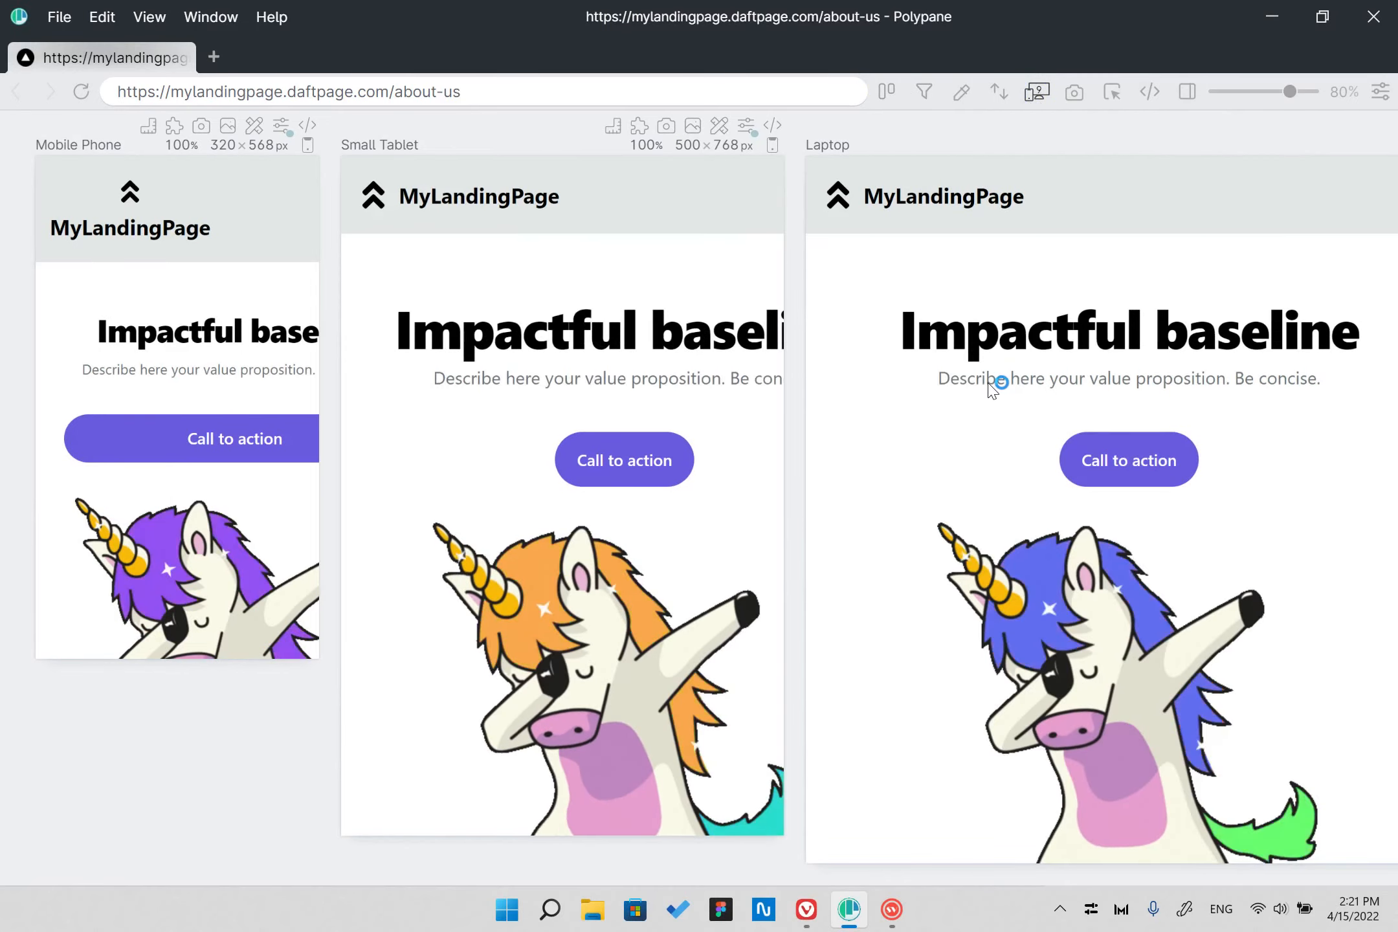
# - Examine the home page's responsive layout in the 450, 640 and 730 px breakpoint panes, including the pricing and testimonial sections
pyautogui.hscroll(5, 940, 639)
pyautogui.moveTo(547, 881); pyautogui.dragTo(170, 848)
pyautogui.scroll(-4, 278, 436)
pyautogui.scroll(4, 278, 436)
pyautogui.scroll(-3, 996, 455)
pyautogui.scroll(-20, 327, 451)
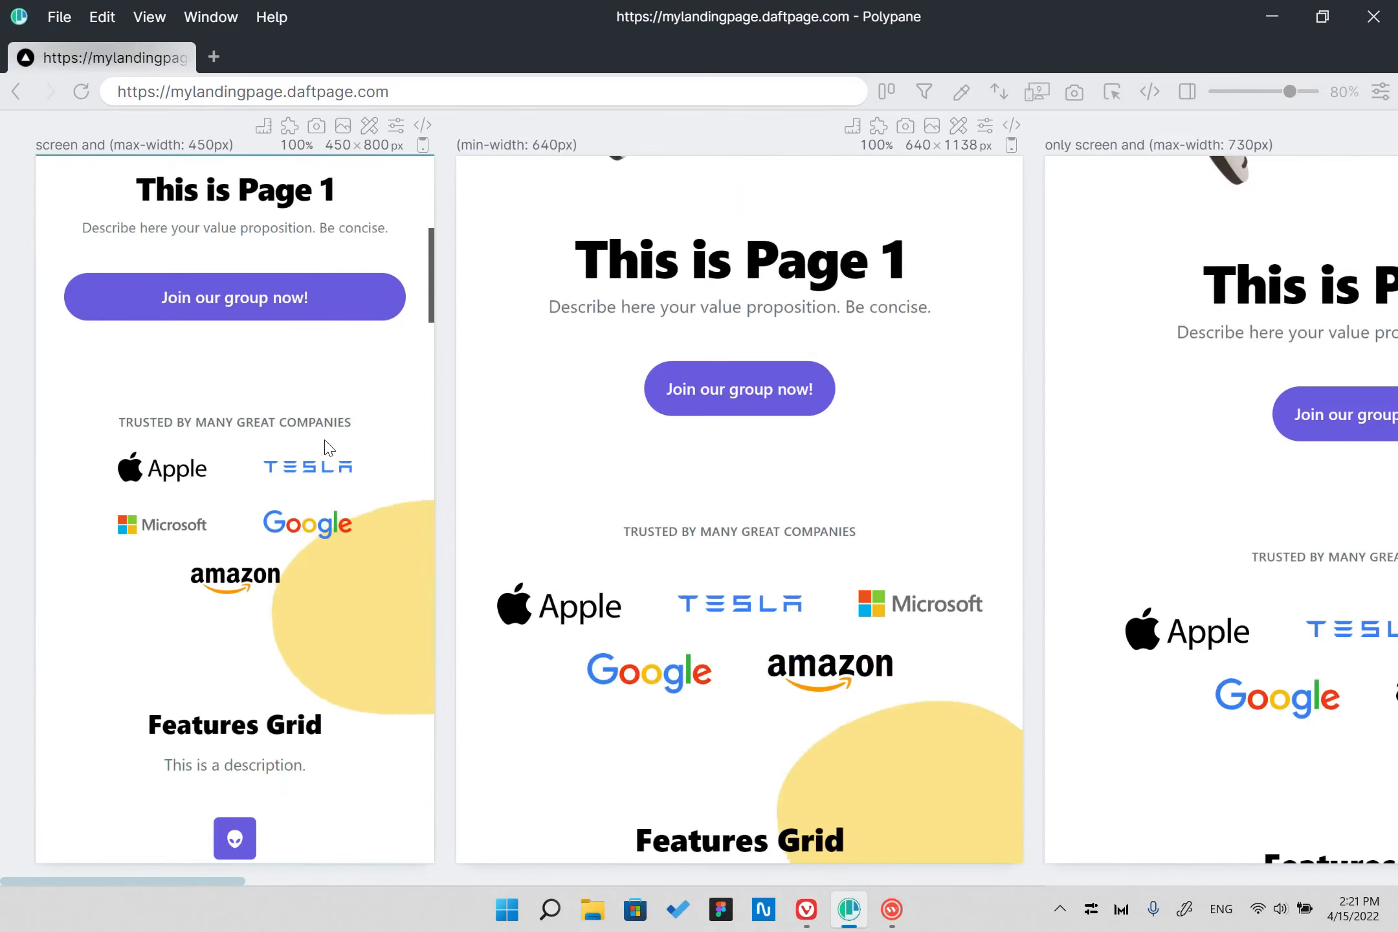
pyautogui.scroll(-10, 344, 473)
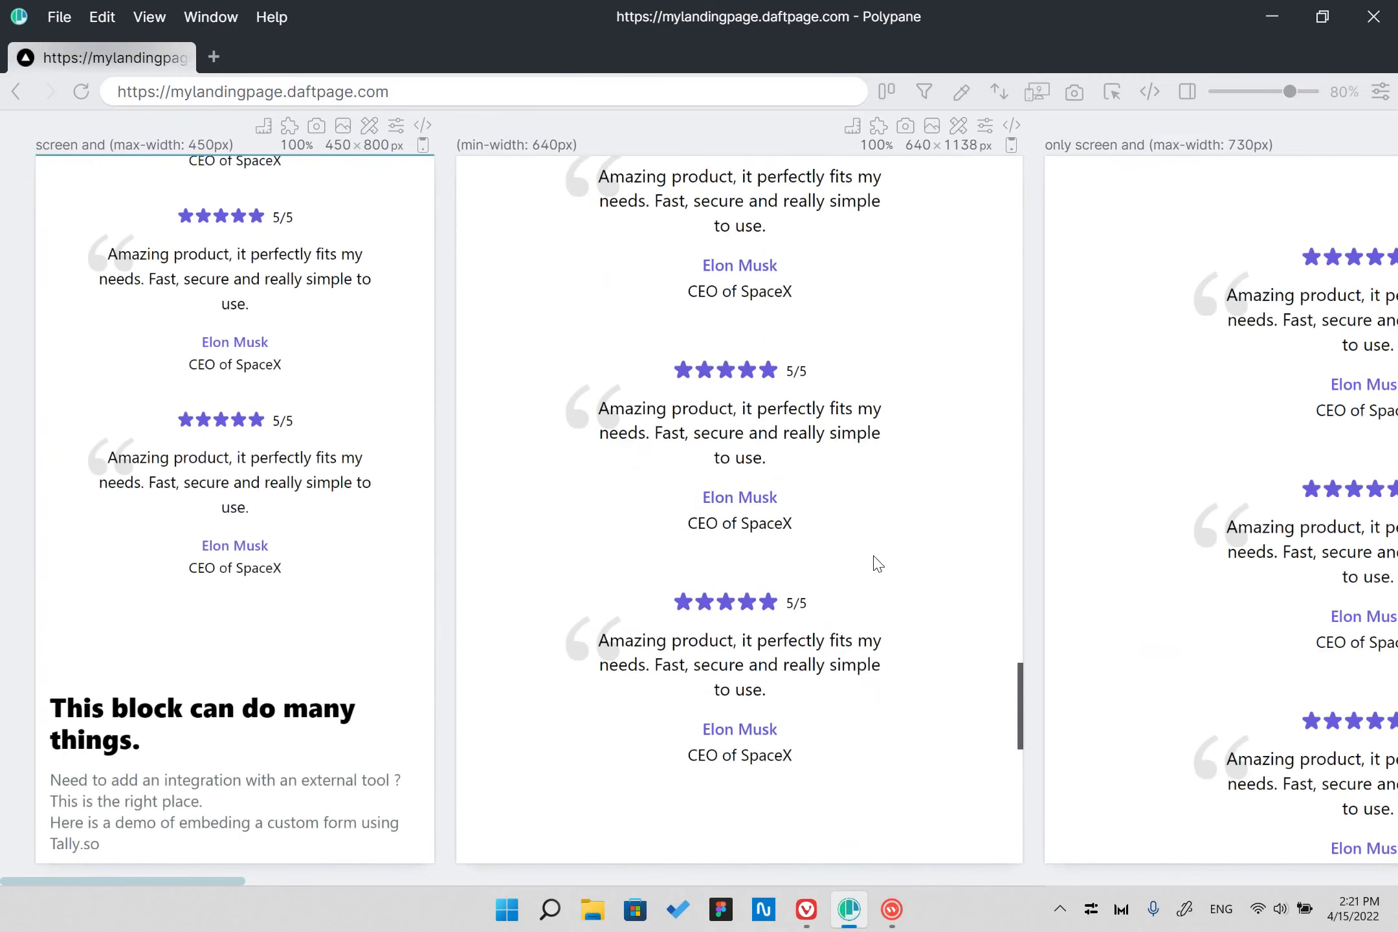
pyautogui.scroll(10, 880, 569)
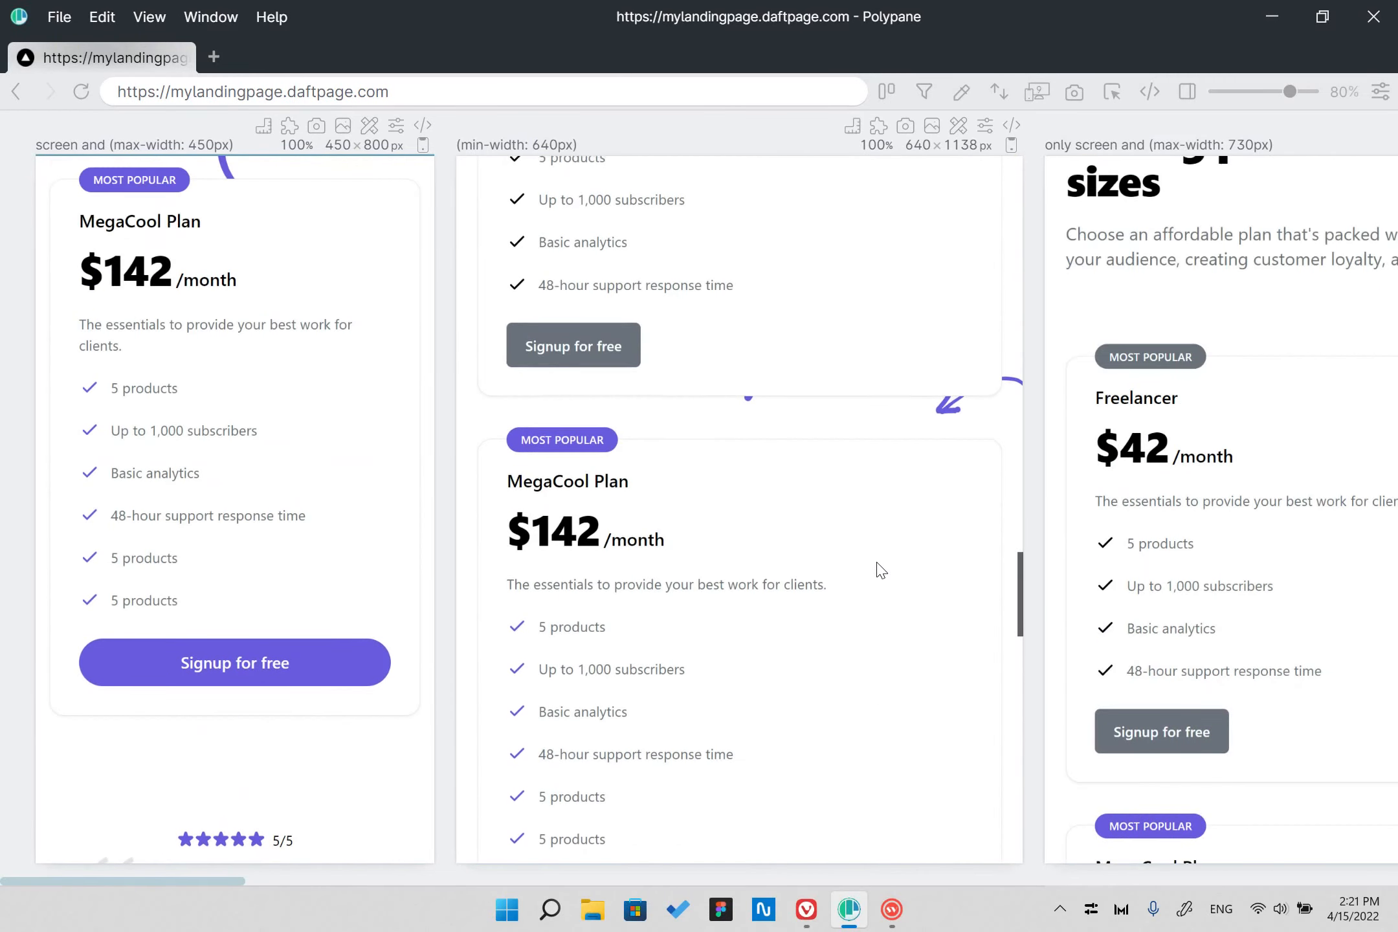
pyautogui.scroll(5, 374, 489)
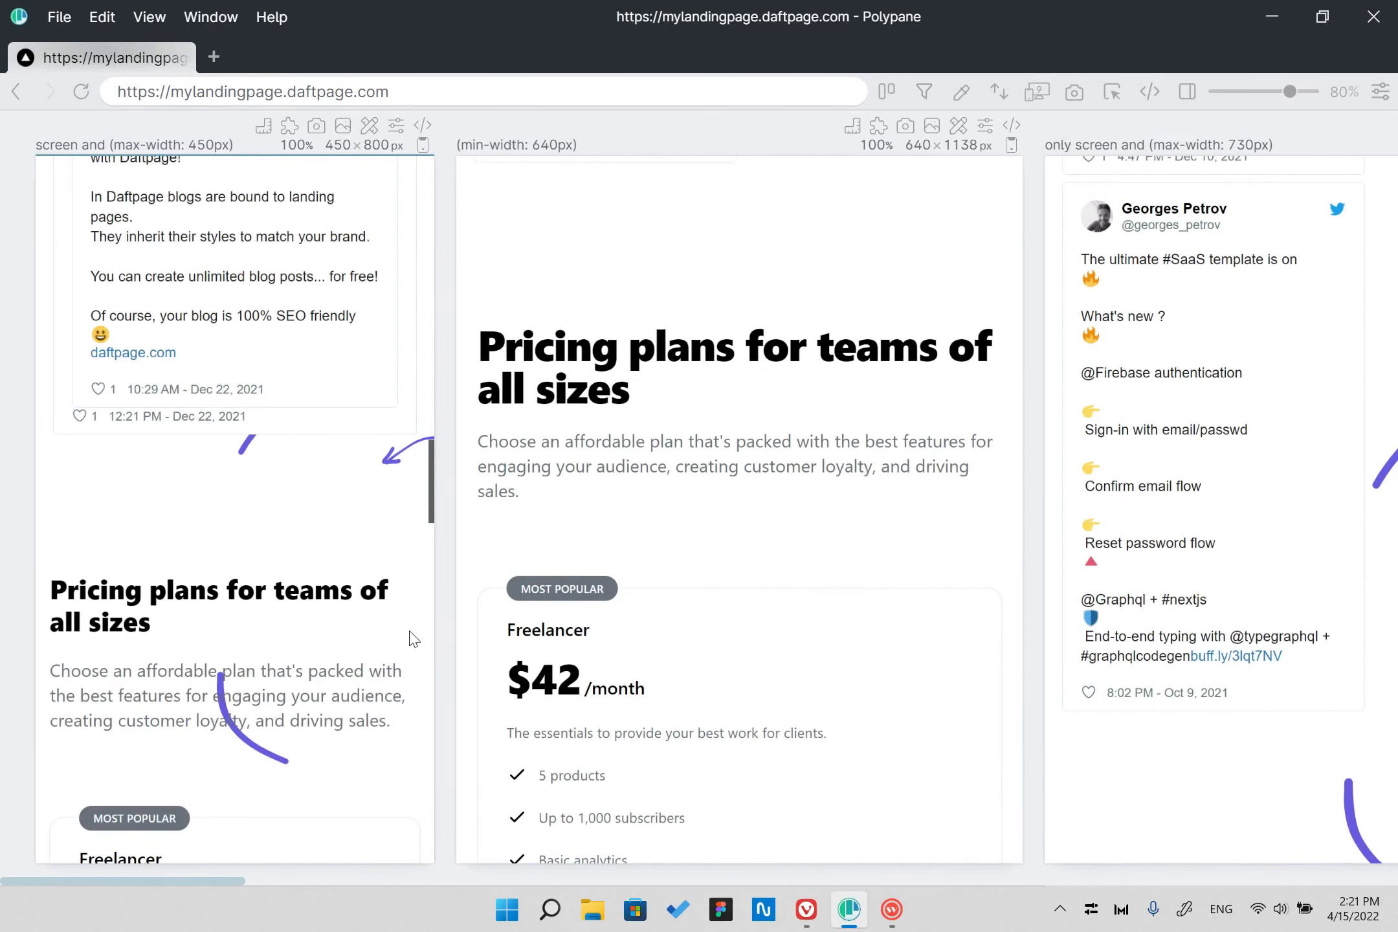
pyautogui.scroll(-3, 945, 673)
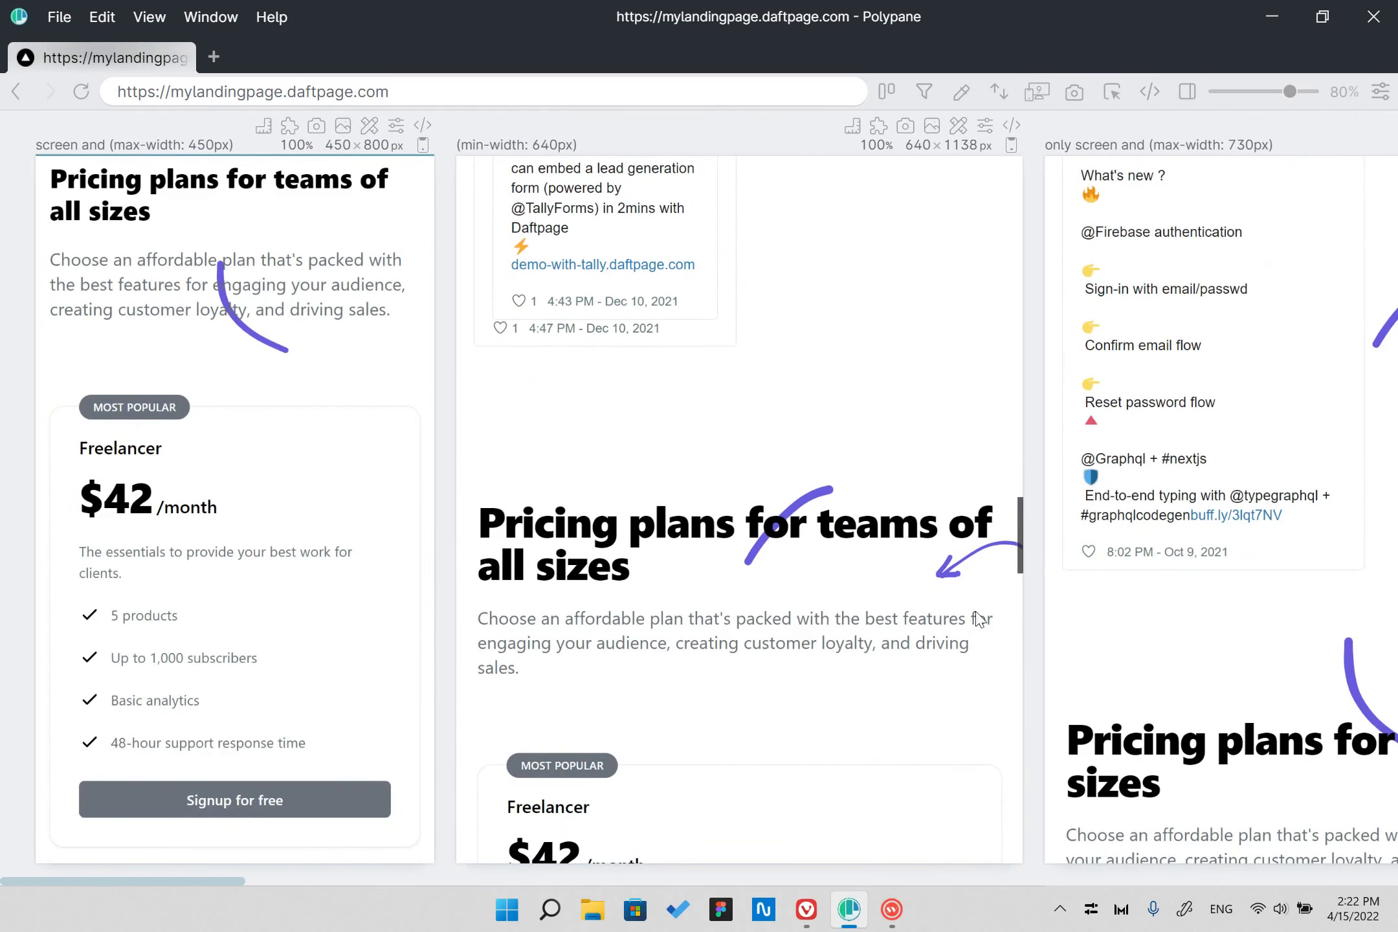
# - Examine the home page's tweets, testimonials and drawings in the 1024 px minimum-width pane
pyautogui.moveTo(237, 879); pyautogui.dragTo(786, 896)
pyautogui.scroll(12, 798, 603)
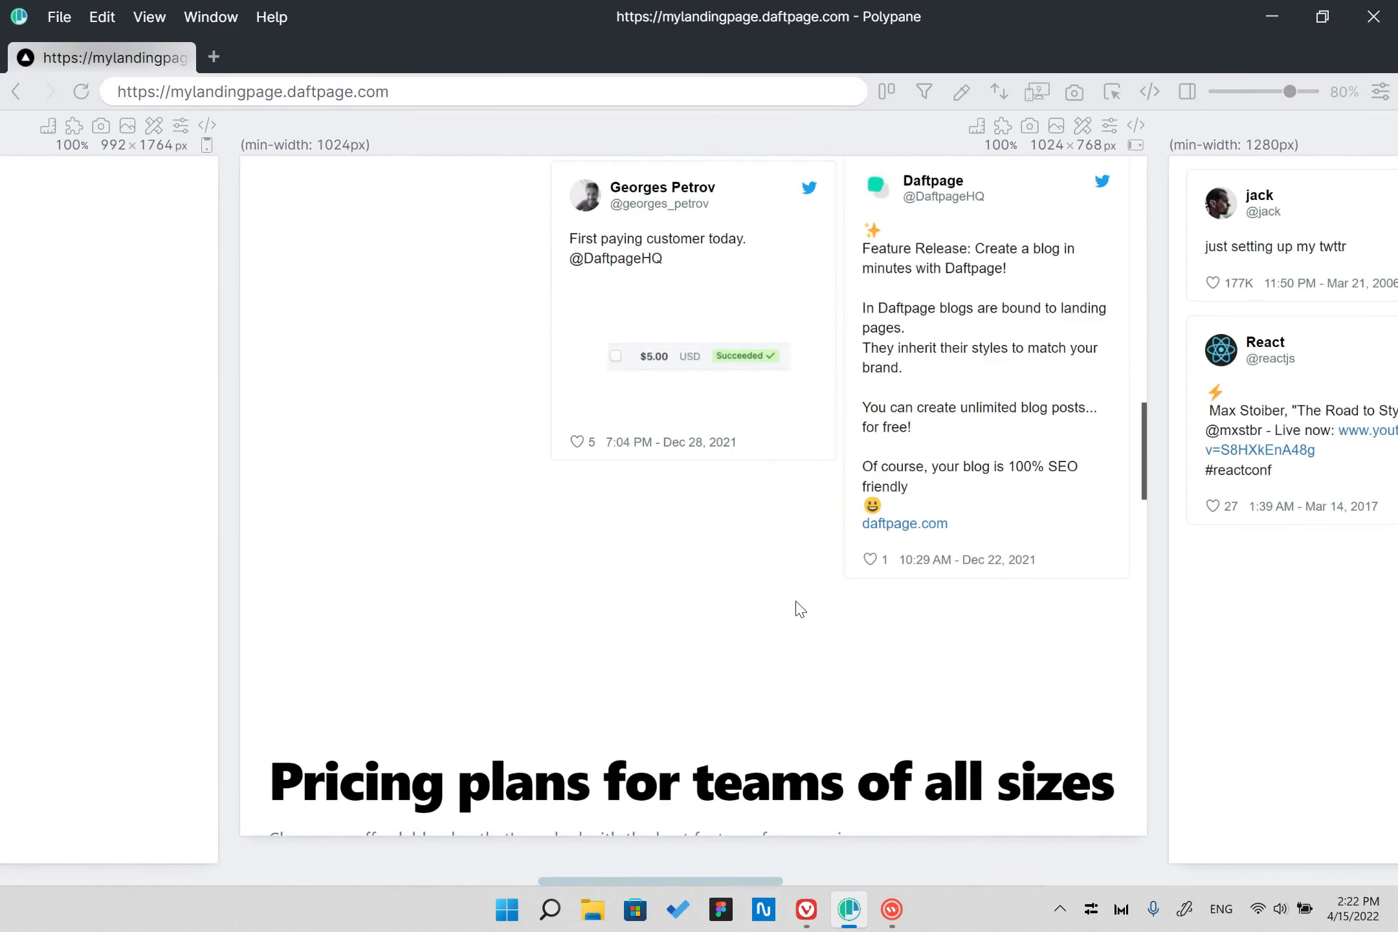
pyautogui.scroll(-14, 800, 599)
pyautogui.scroll(-15, 803, 606)
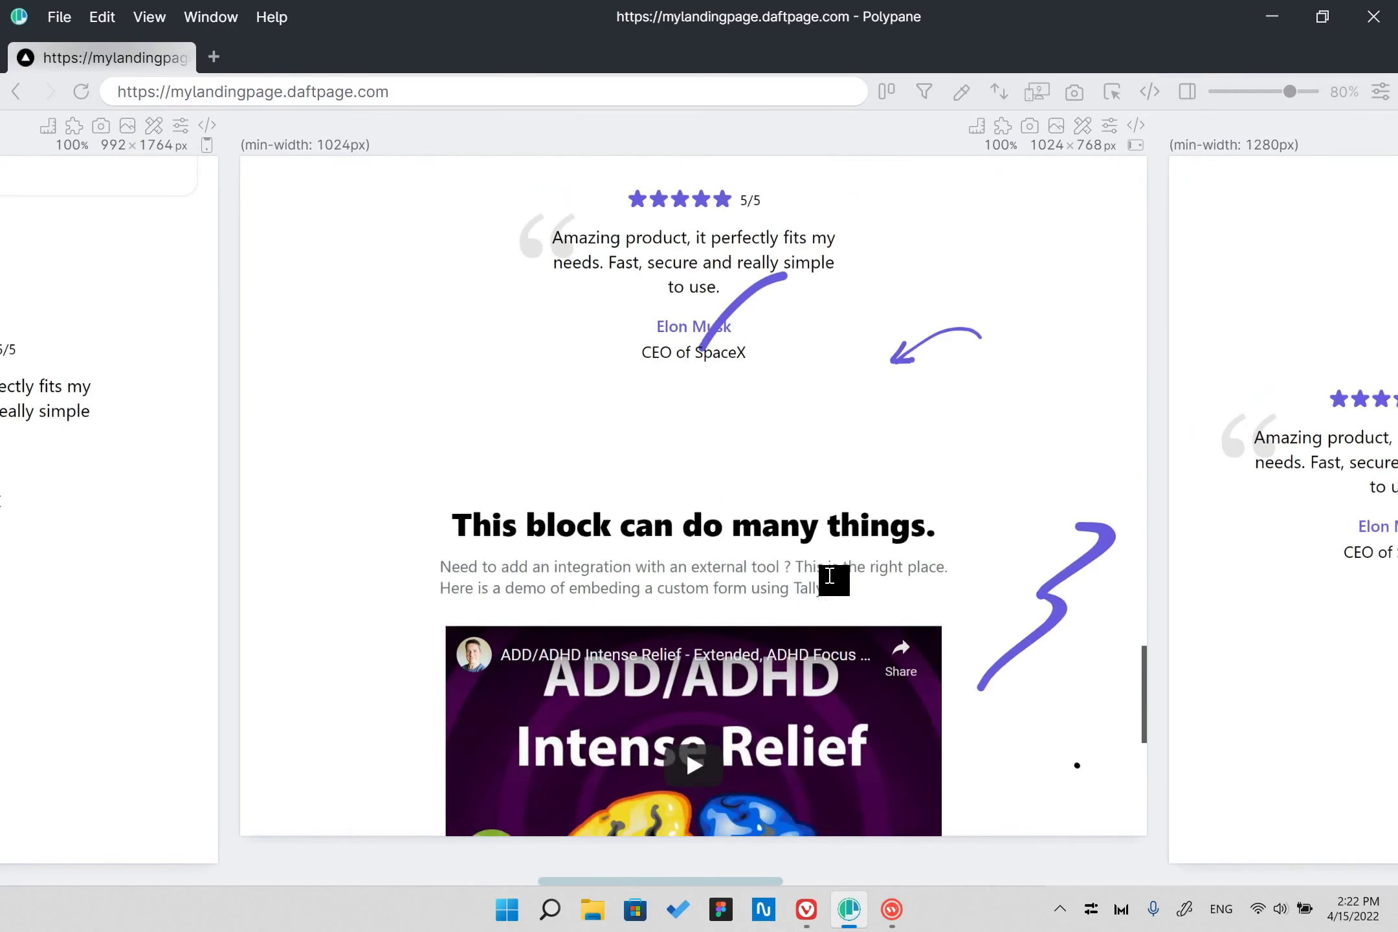
# - Examine the home page's testimonials, hero, video and stats sections in the 1300 px and 1536 px minimum-width panes
pyautogui.moveTo(719, 879); pyautogui.dragTo(1106, 896)
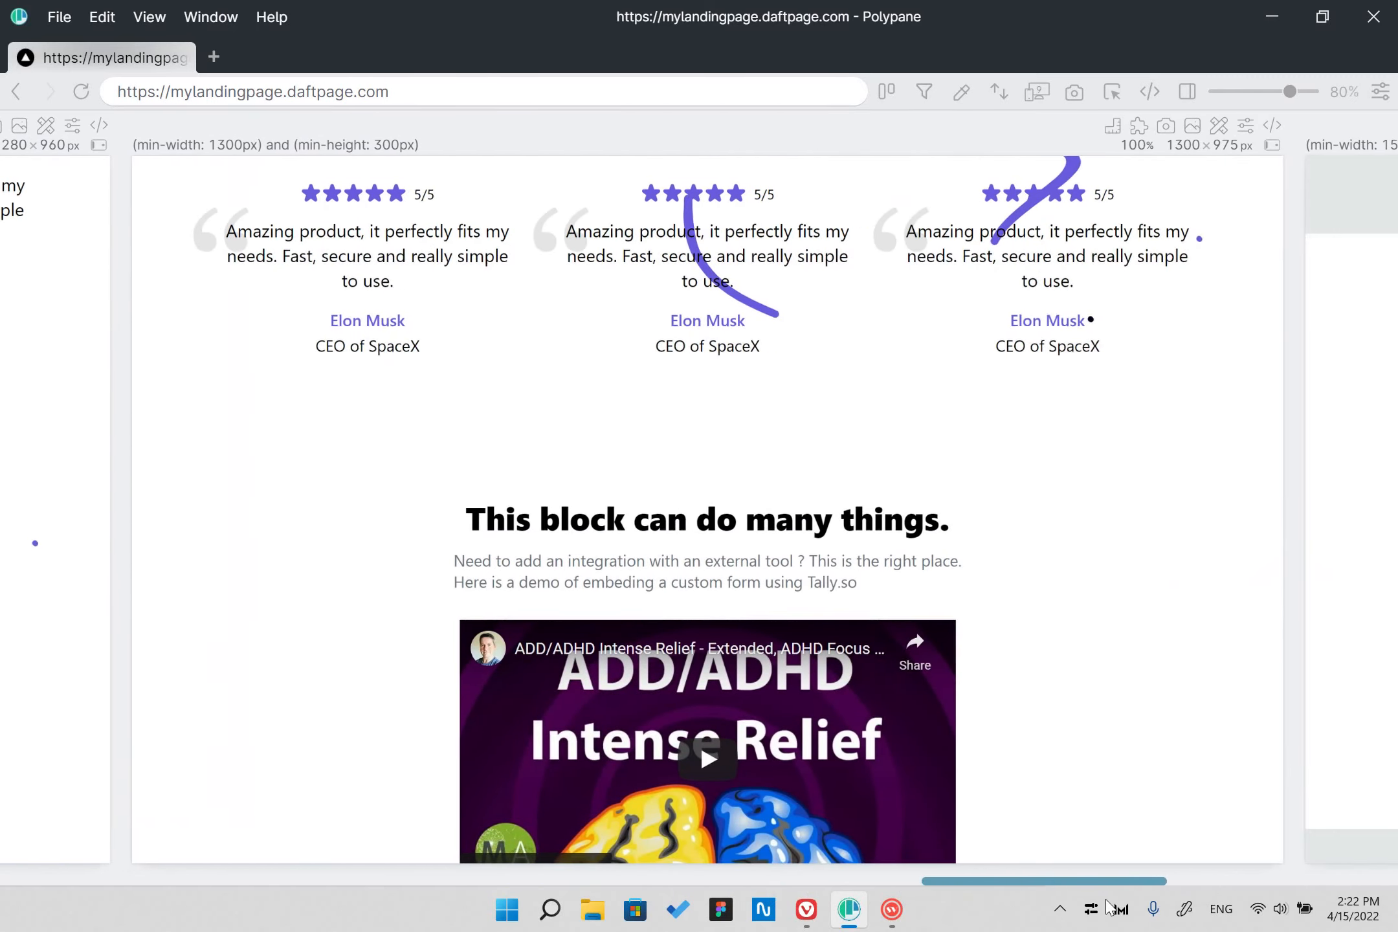
pyautogui.scroll(-9, 1087, 861)
pyautogui.scroll(20, 1049, 491)
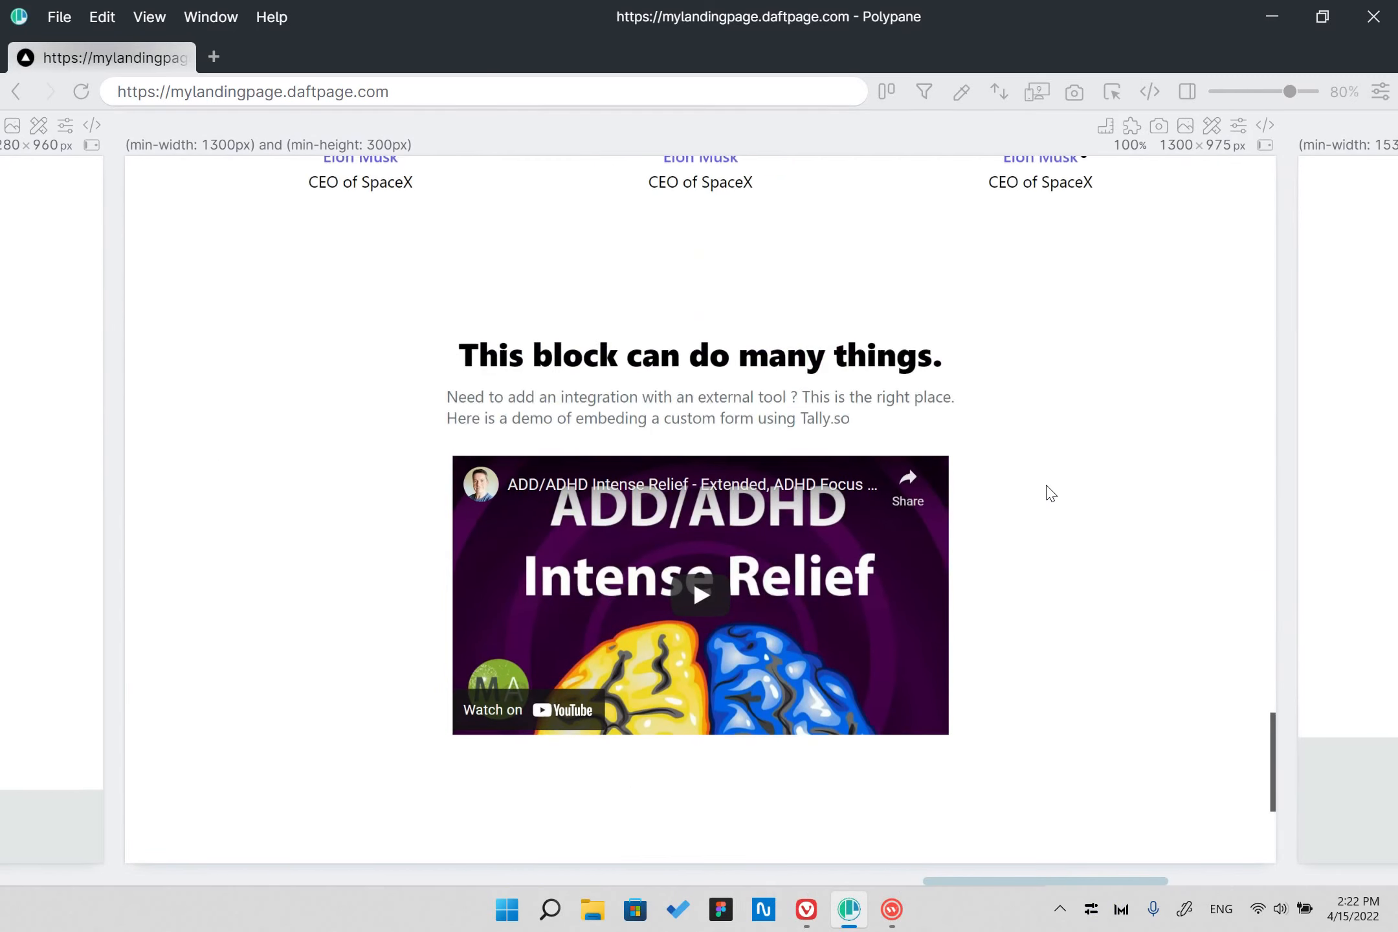
pyautogui.scroll(10, 1049, 491)
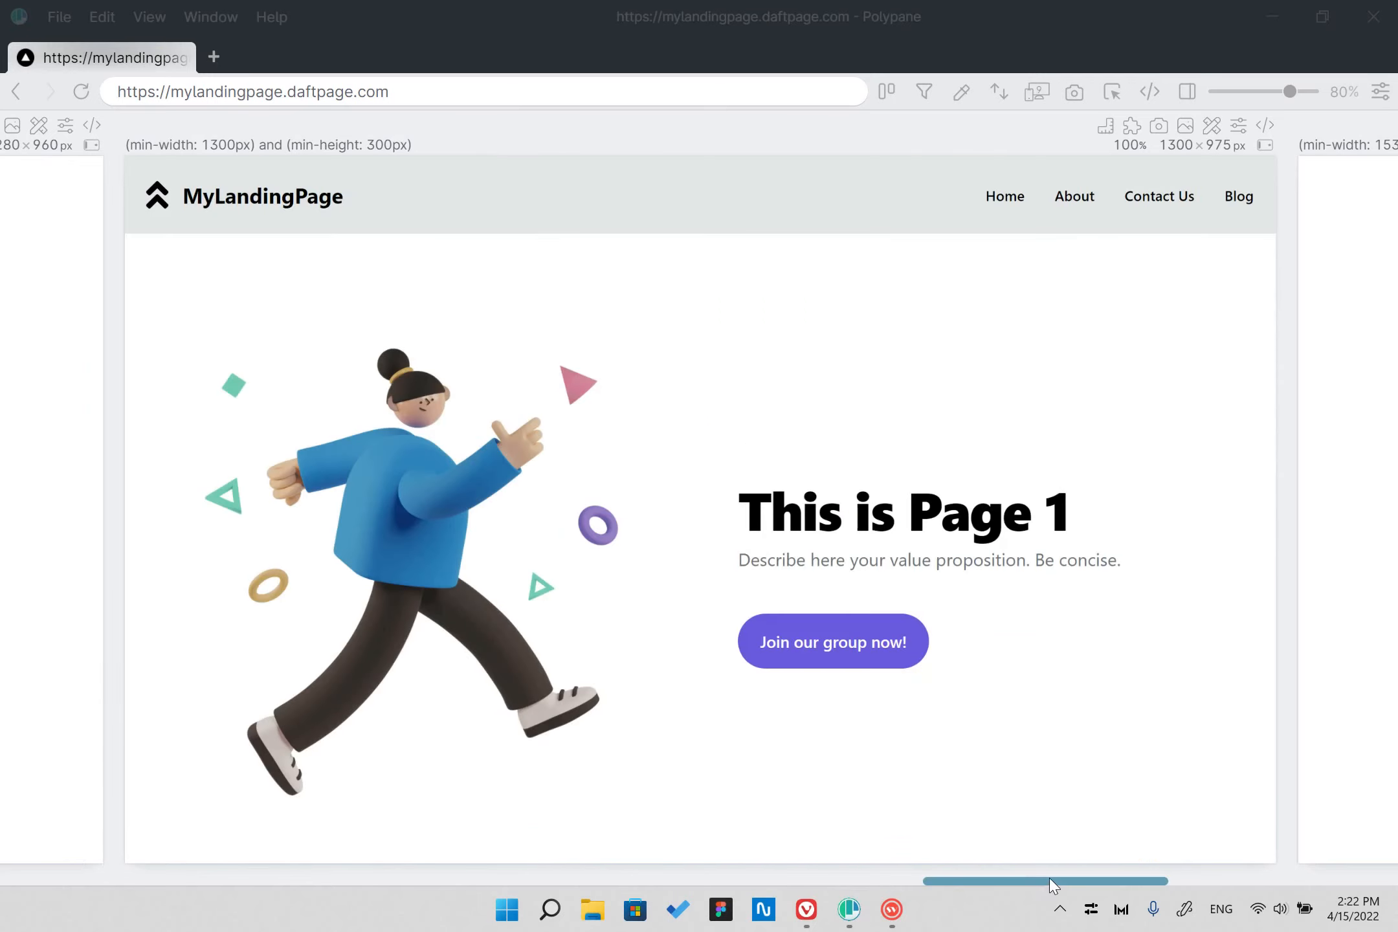
pyautogui.click(1177, 890)
pyautogui.scroll(-10, 1159, 564)
pyautogui.scroll(-15, 1162, 565)
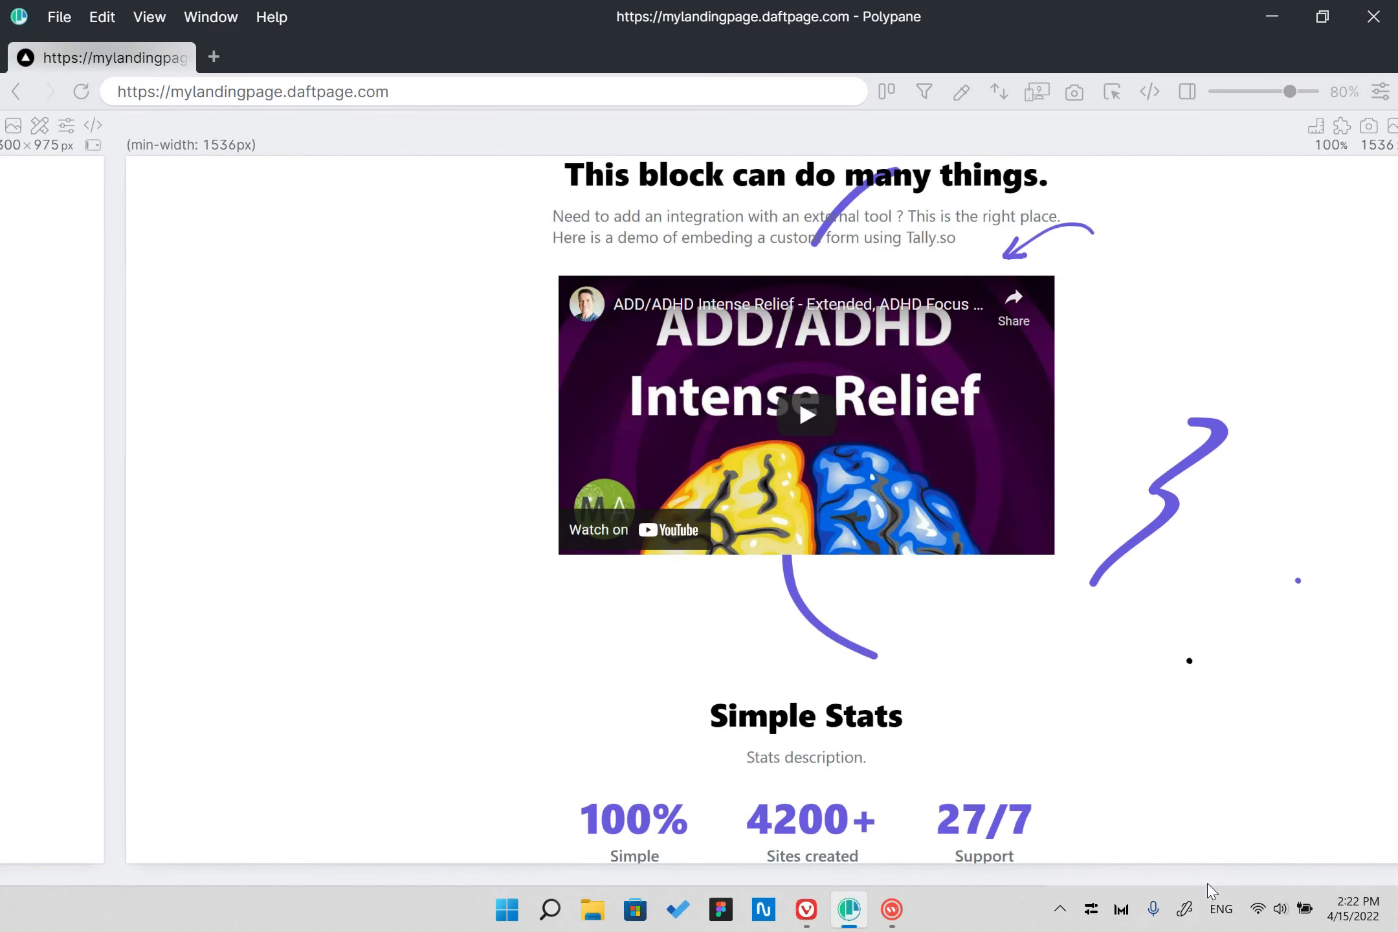
# - Compare the whole home page, from hero to footer, across the 450, 640 and 730 px breakpoint panes
pyautogui.moveTo(1211, 883); pyautogui.dragTo(81, 883)
pyautogui.scroll(20, 349, 453)
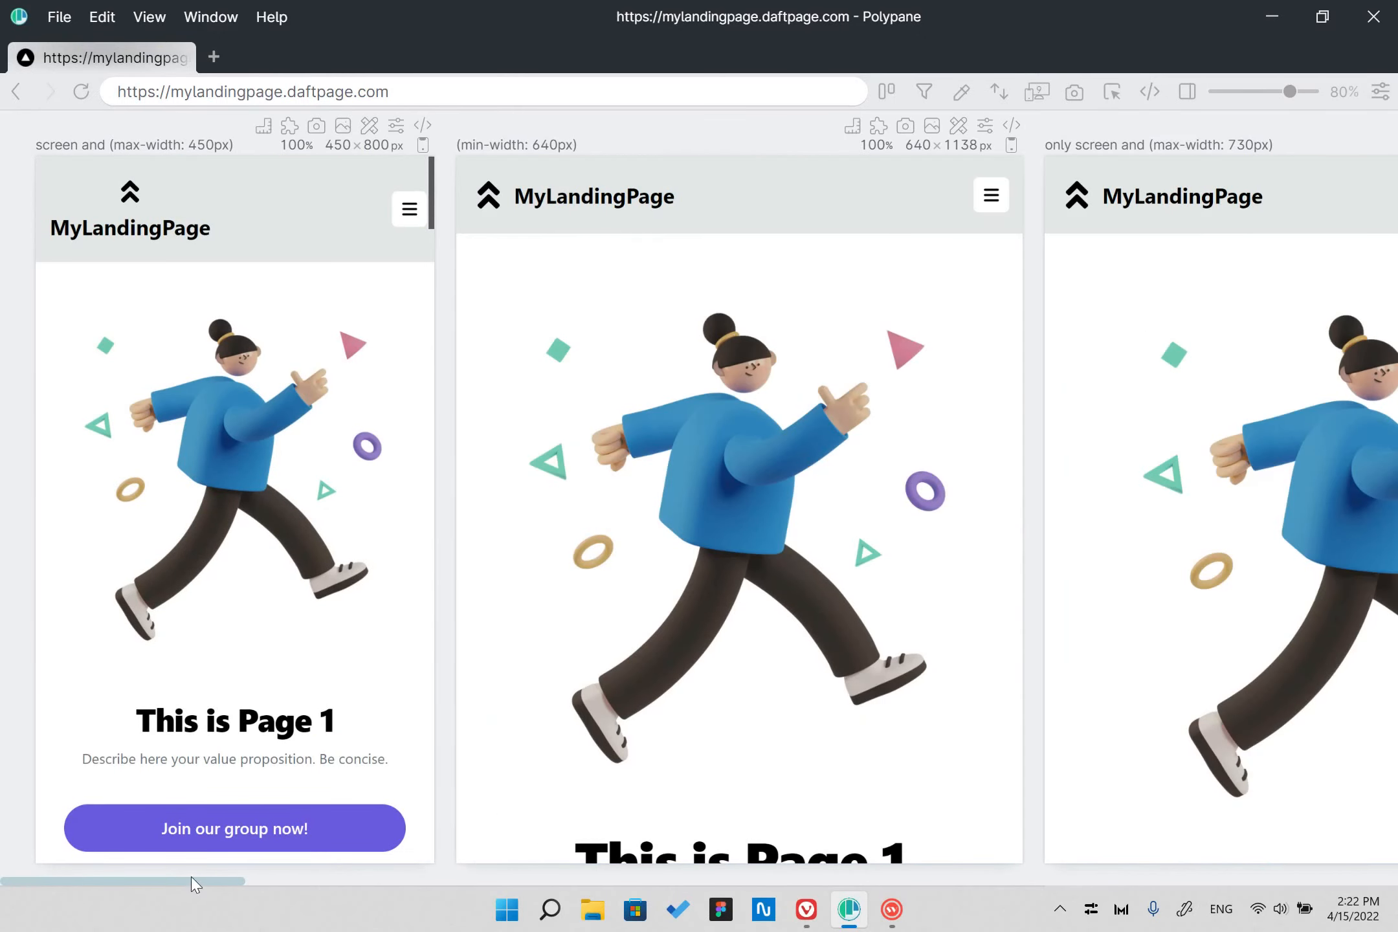
pyautogui.moveTo(194, 886); pyautogui.dragTo(126, 795)
pyautogui.scroll(-15, 718, 577)
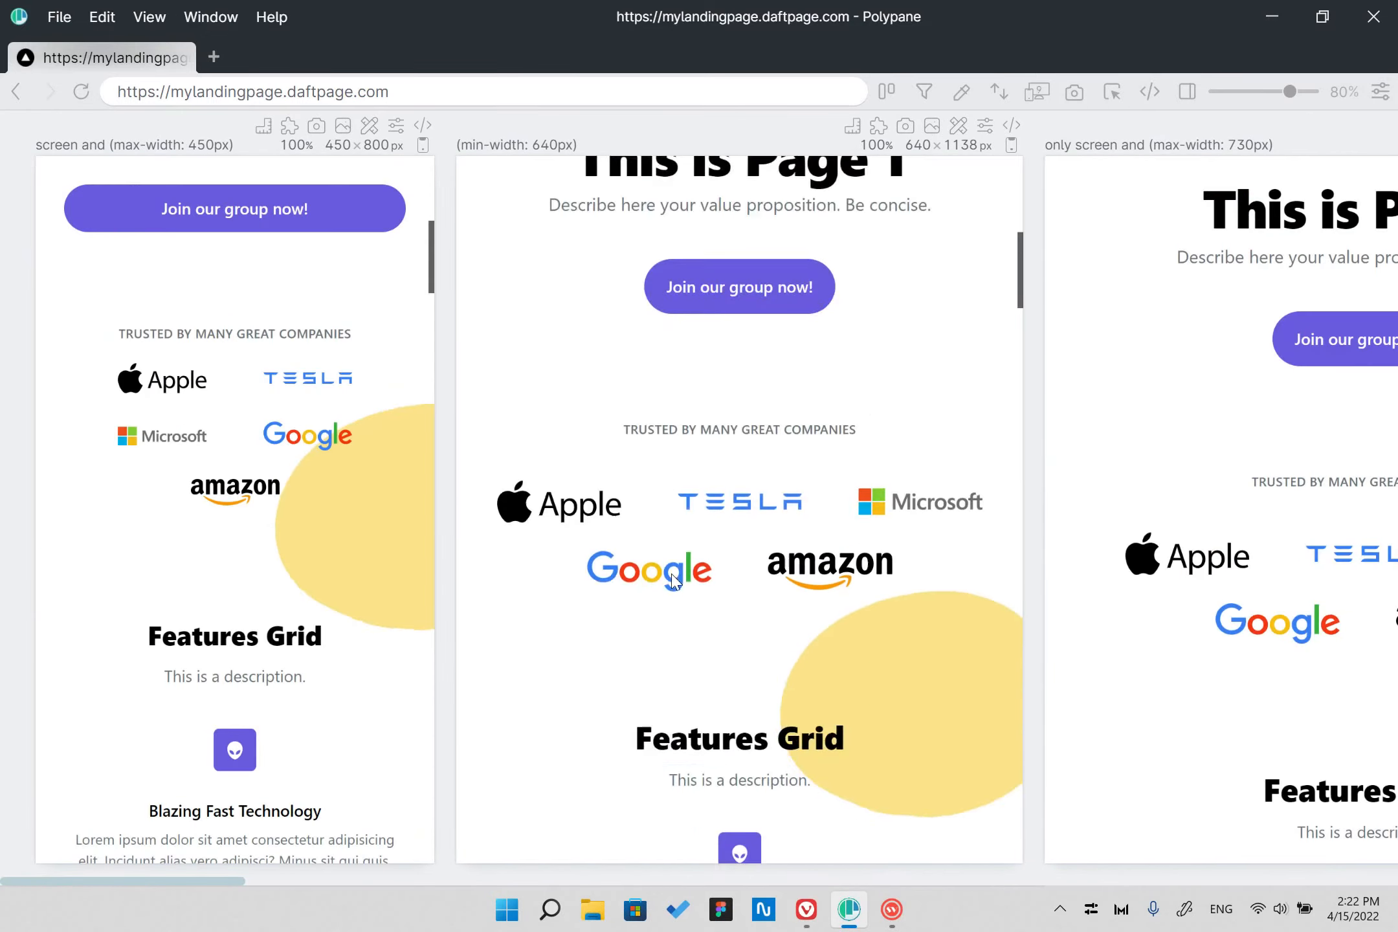
pyautogui.scroll(-20, 736, 591)
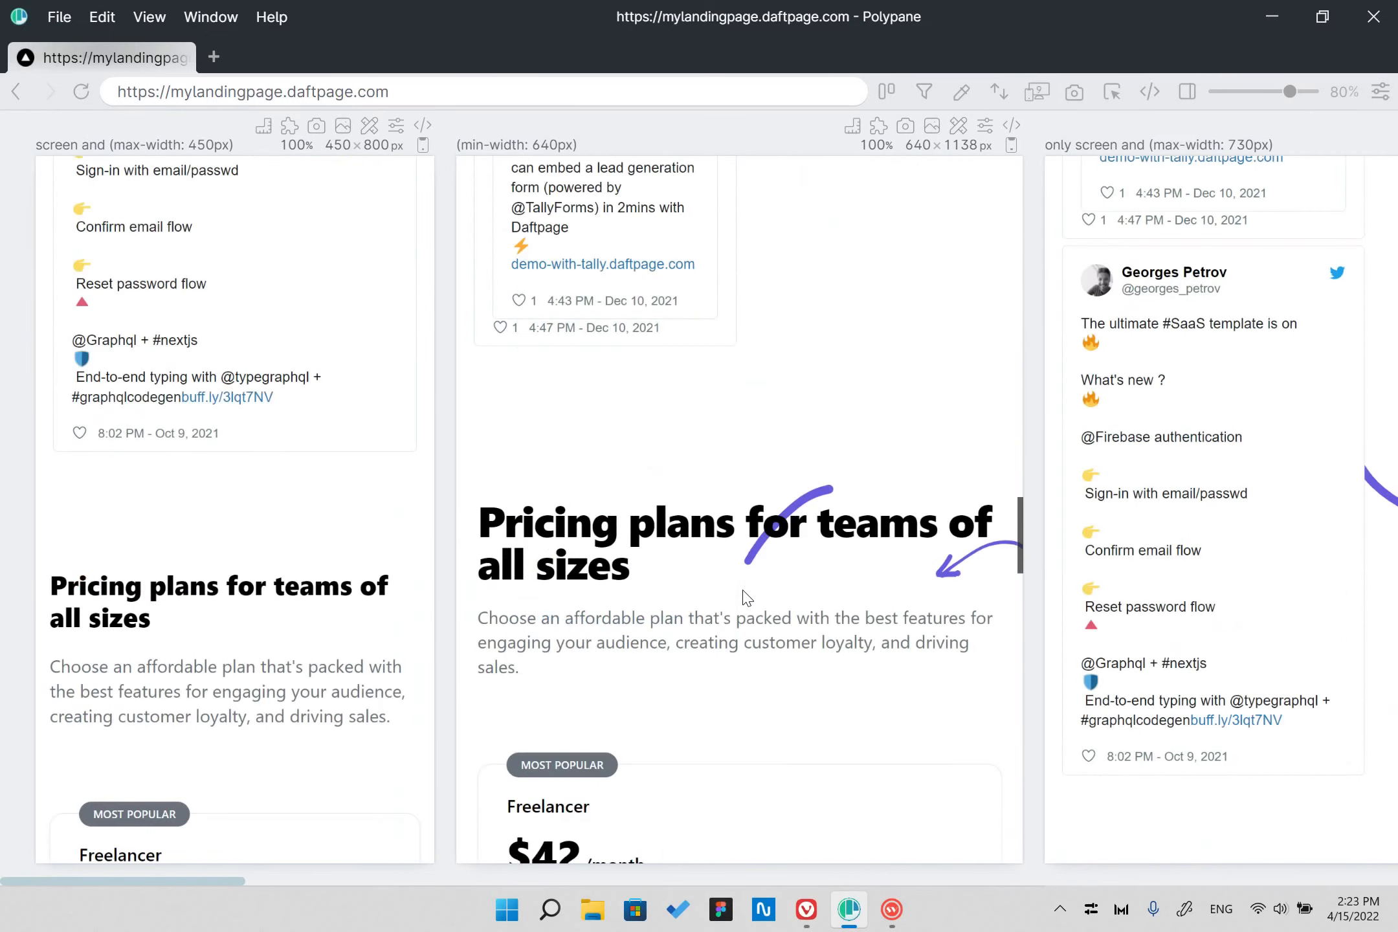
pyautogui.scroll(-8, 770, 637)
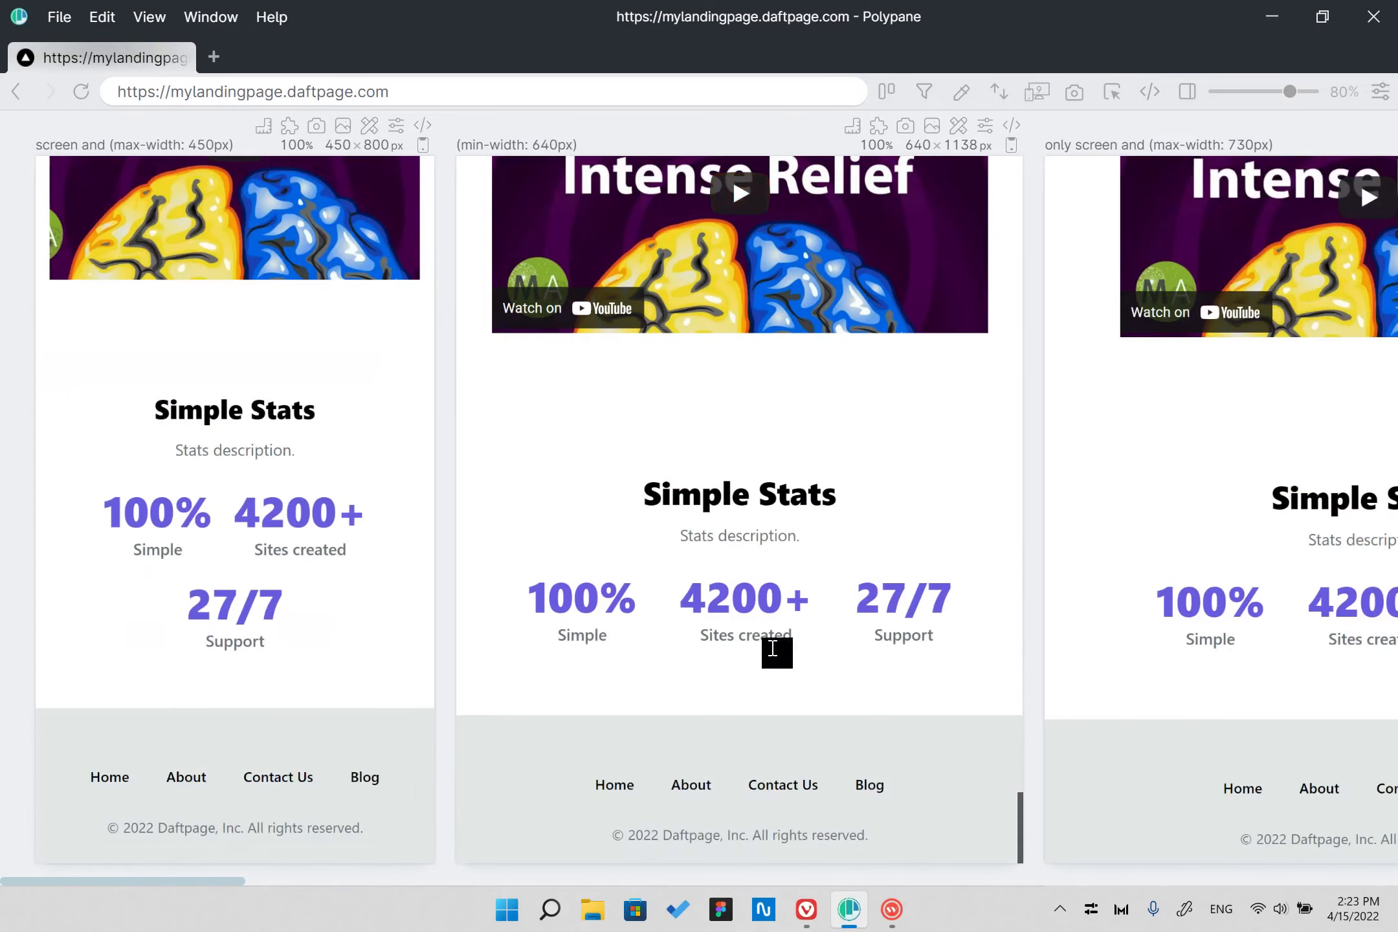
pyautogui.scroll(18, 774, 653)
pyautogui.scroll(20, 776, 655)
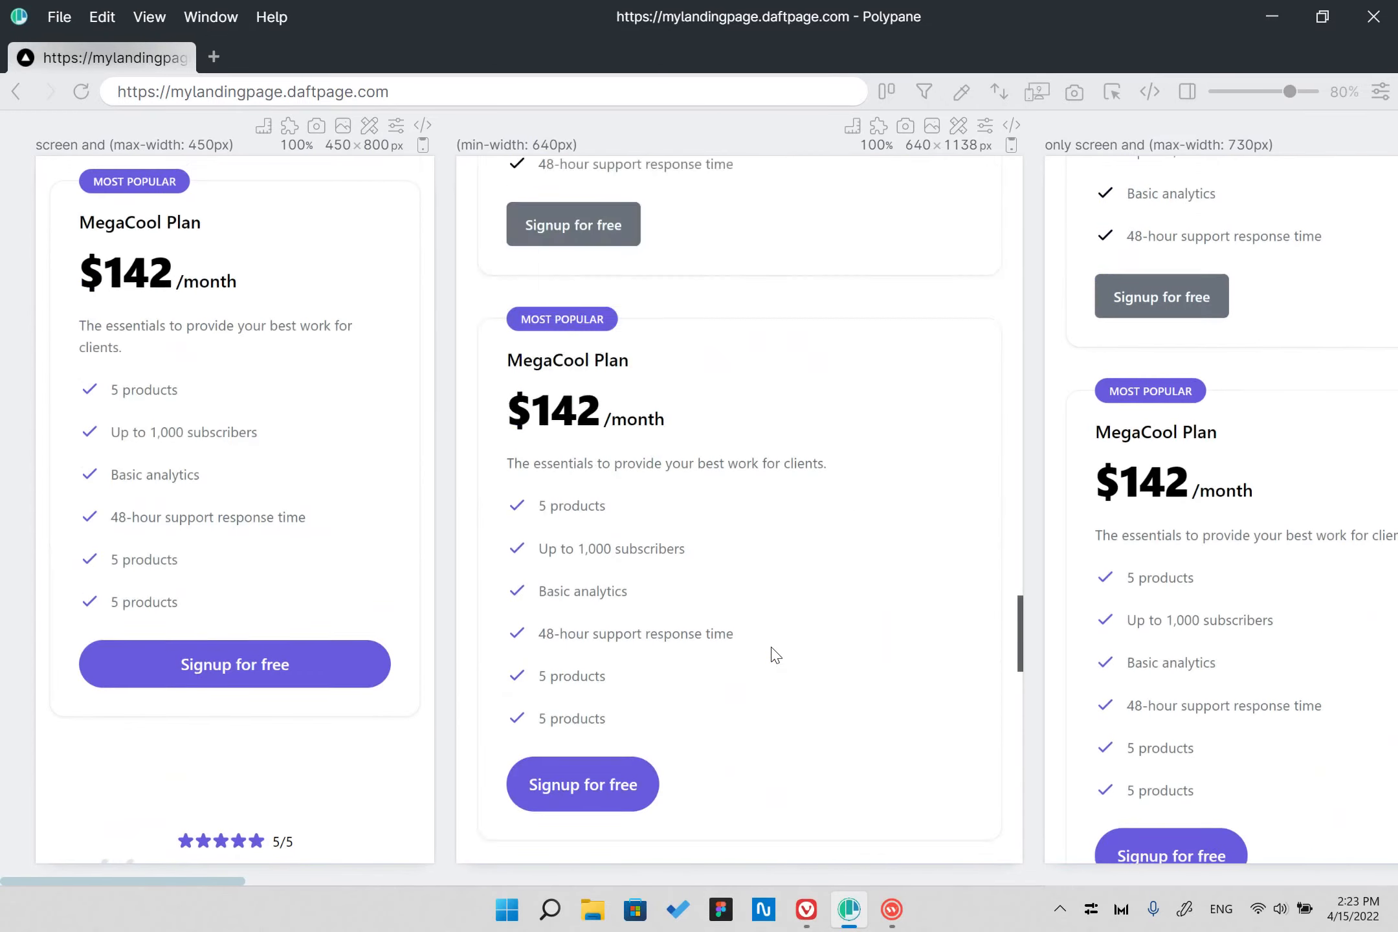
pyautogui.scroll(2, 776, 655)
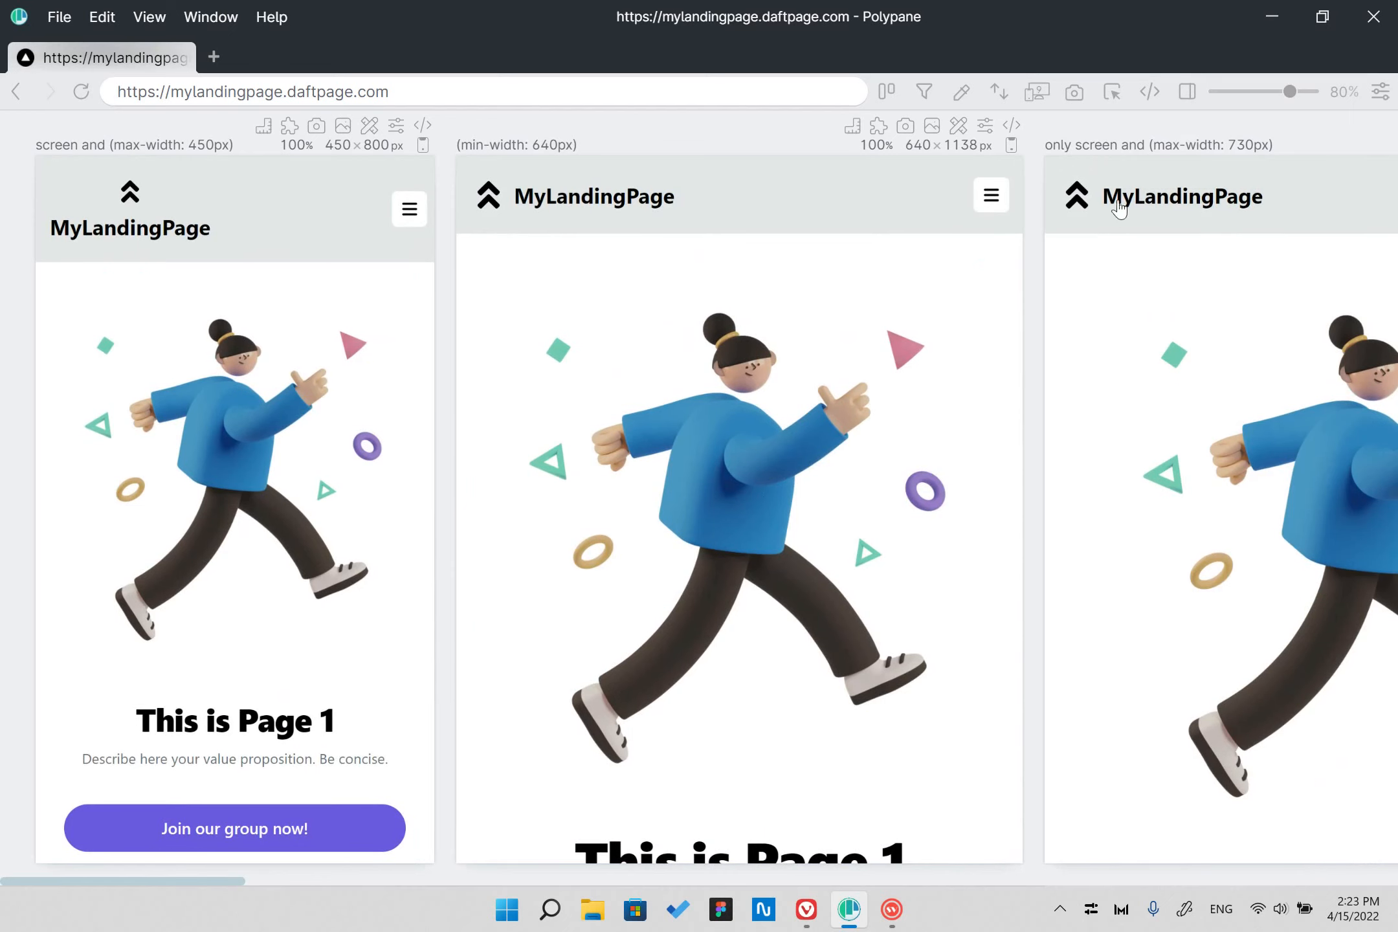
# - Switch back to the browser and highlight the line about SEO ranking in the Pros note
pyautogui.click(1271, 17)
pyautogui.click(153, 668)
pyautogui.scroll(-2, 108, 645)
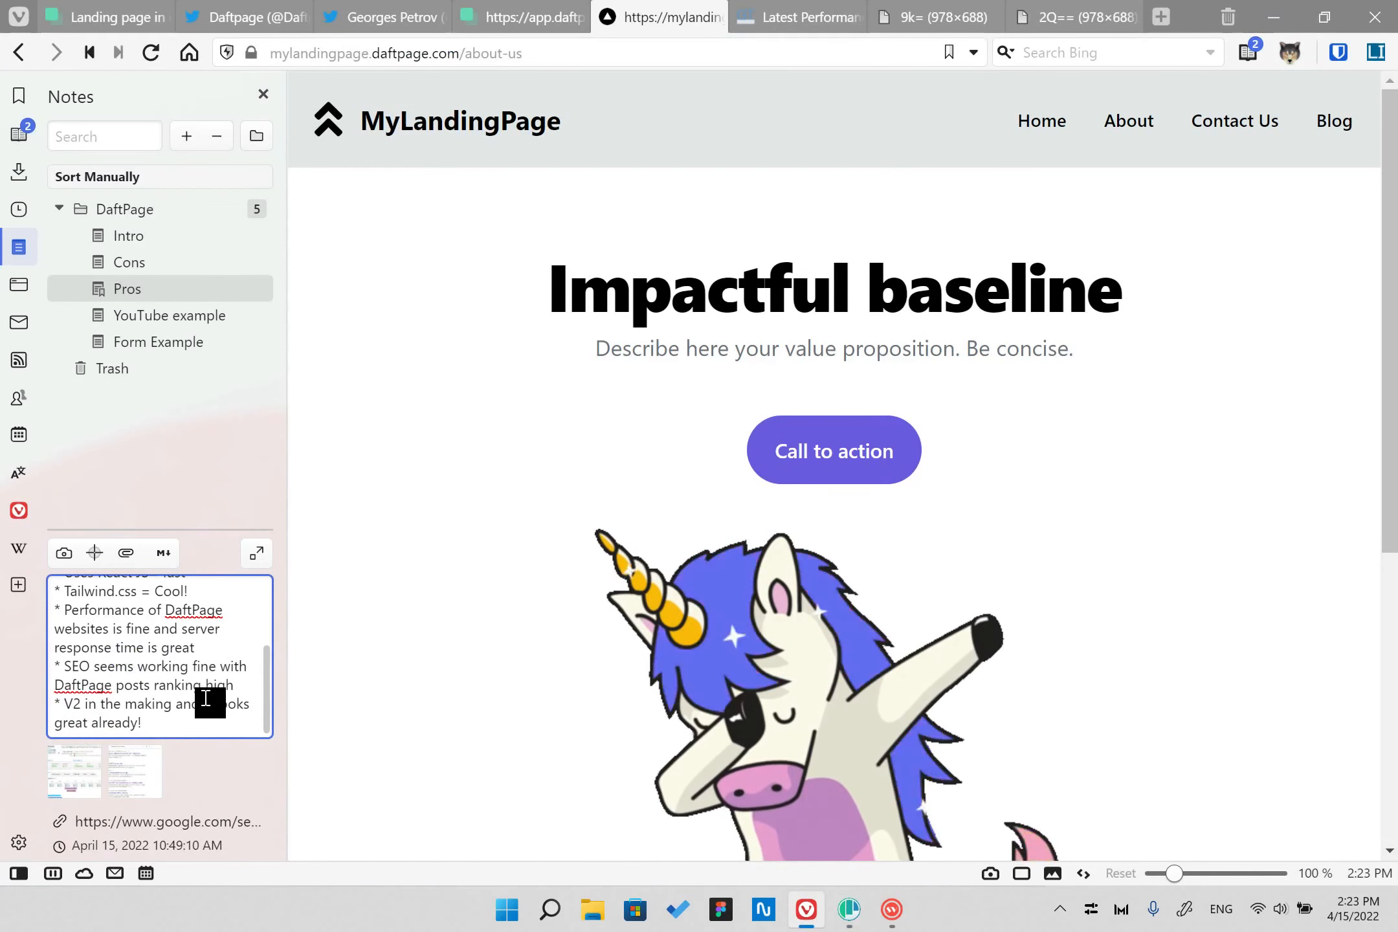
pyautogui.moveTo(72, 666); pyautogui.dragTo(234, 686)
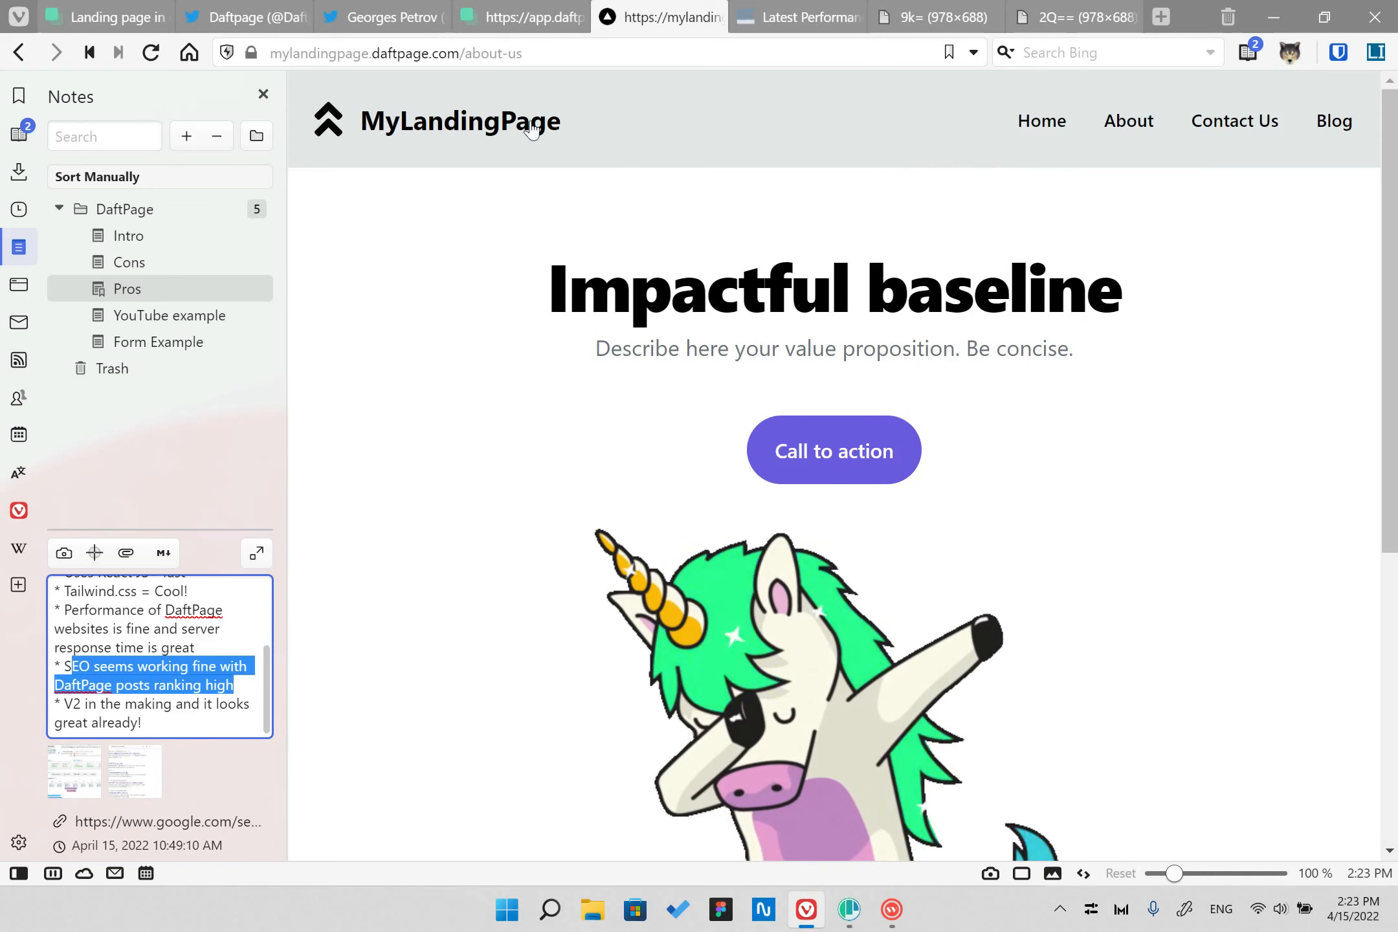
# - Read Daftpage's blog post about embedding an OpenSea NFT and view the Pros note's screenshot of the Google results
pyautogui.click(120, 16)
pyautogui.scroll(15, 1042, 322)
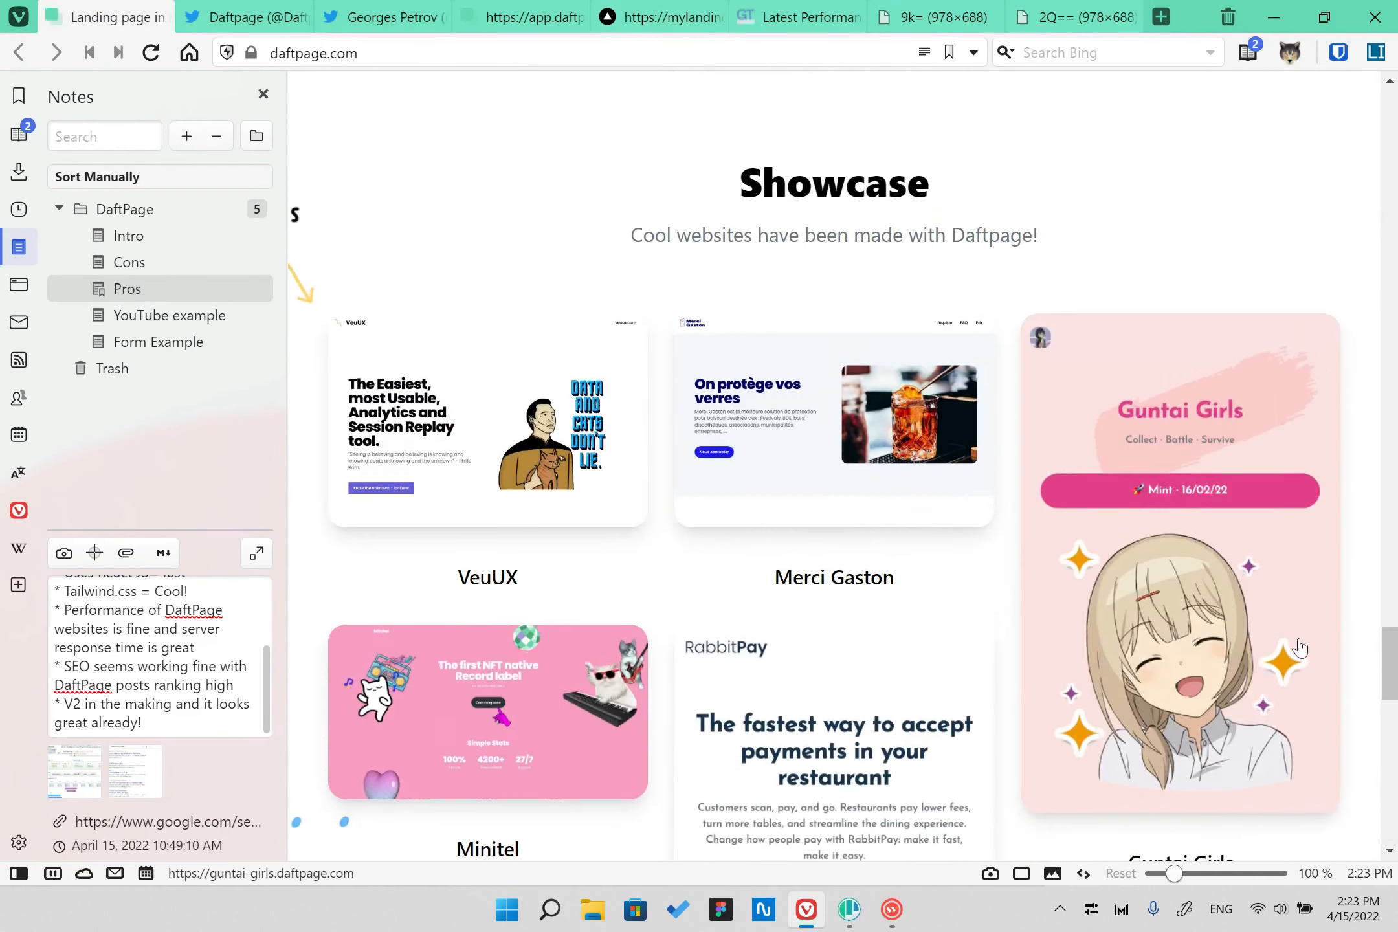
pyautogui.scroll(10, 1288, 643)
pyautogui.click(1114, 119)
pyautogui.scroll(-3, 1107, 287)
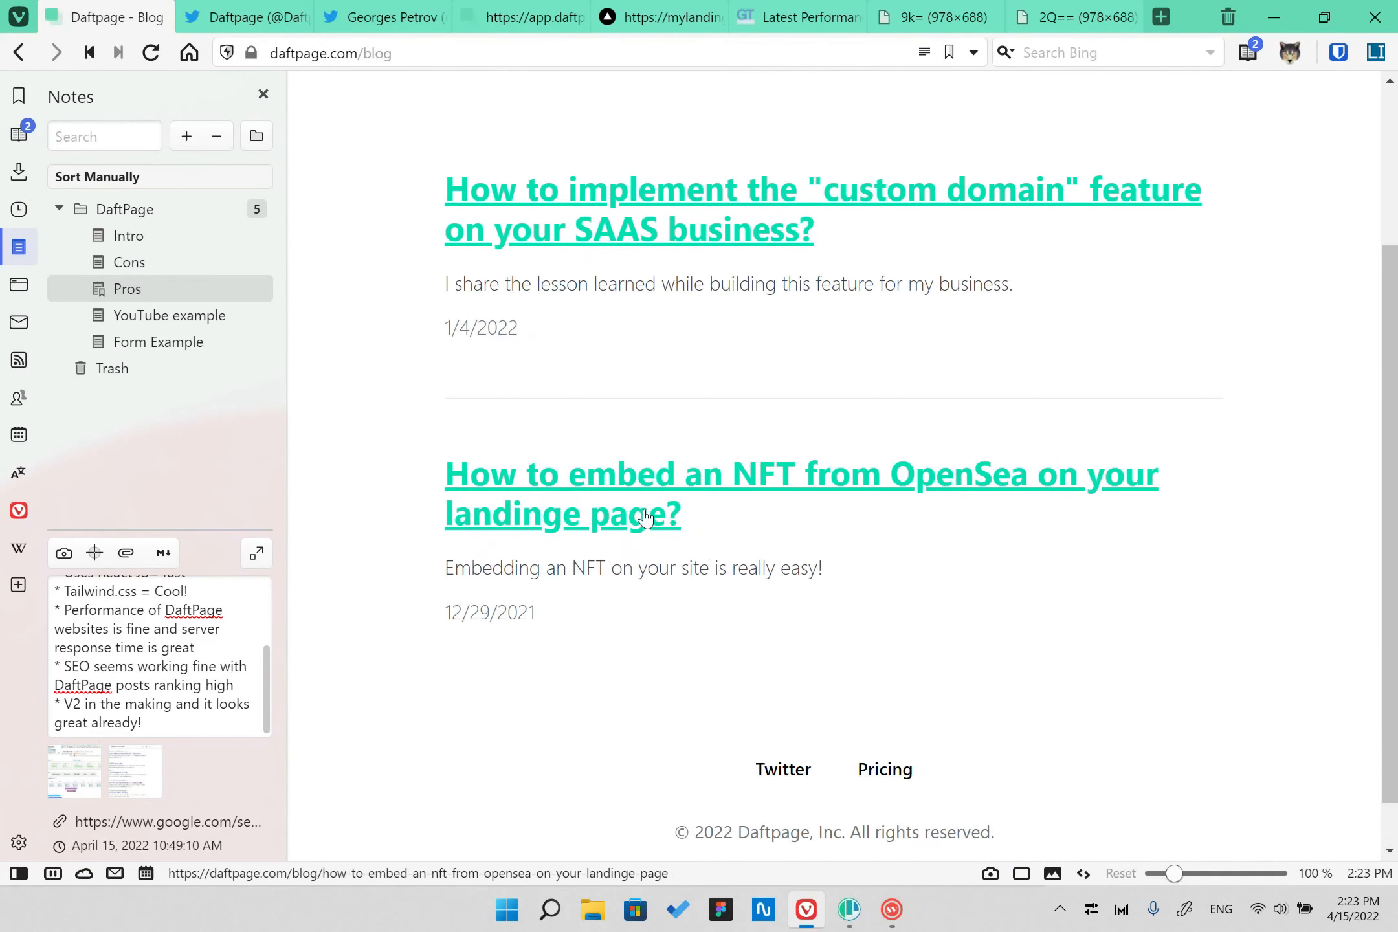
pyautogui.click(625, 483)
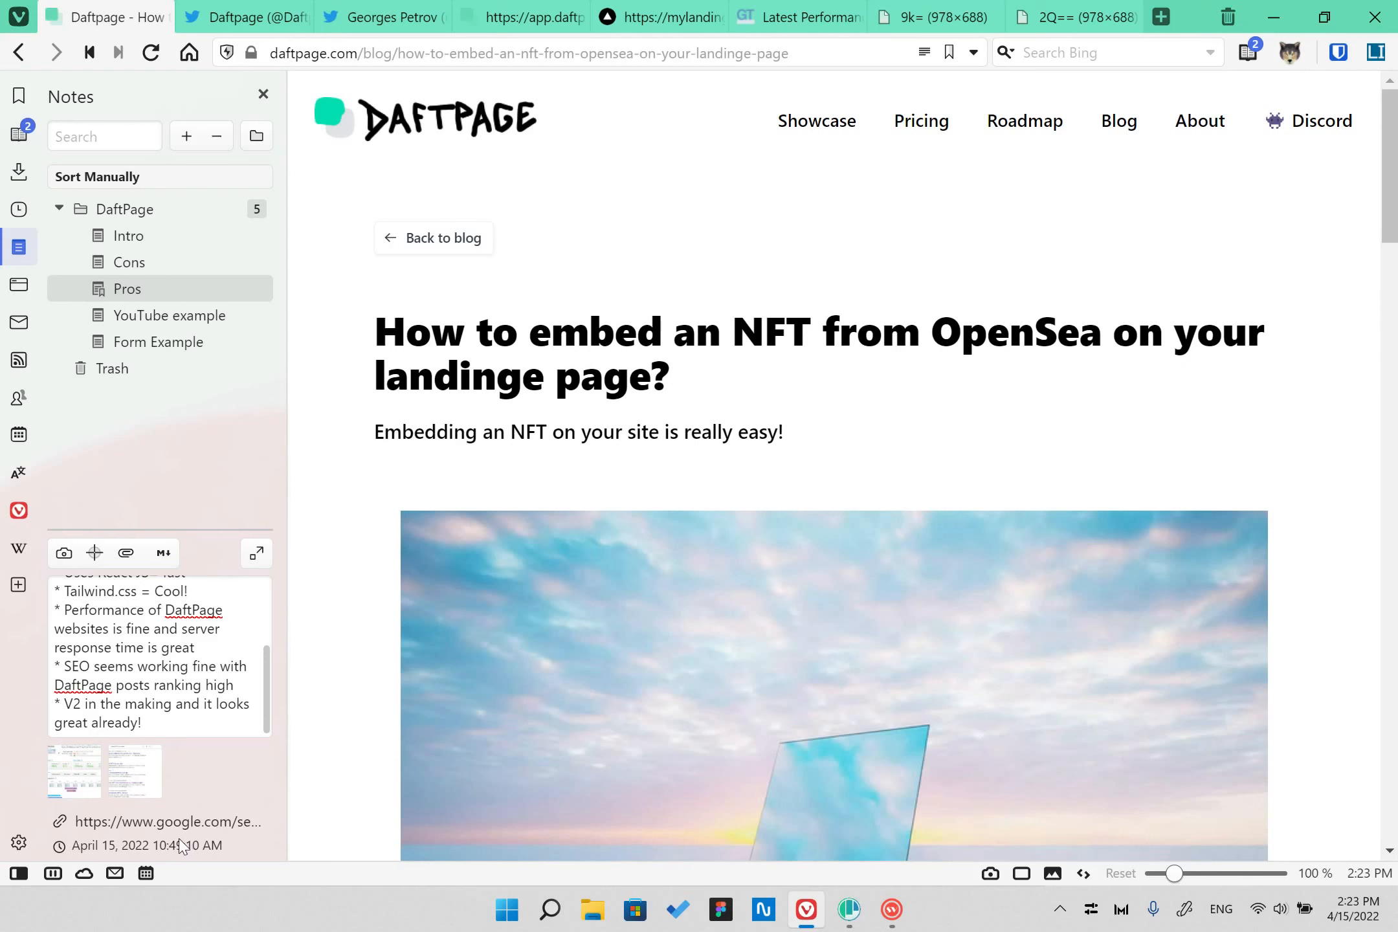
pyautogui.click(132, 774)
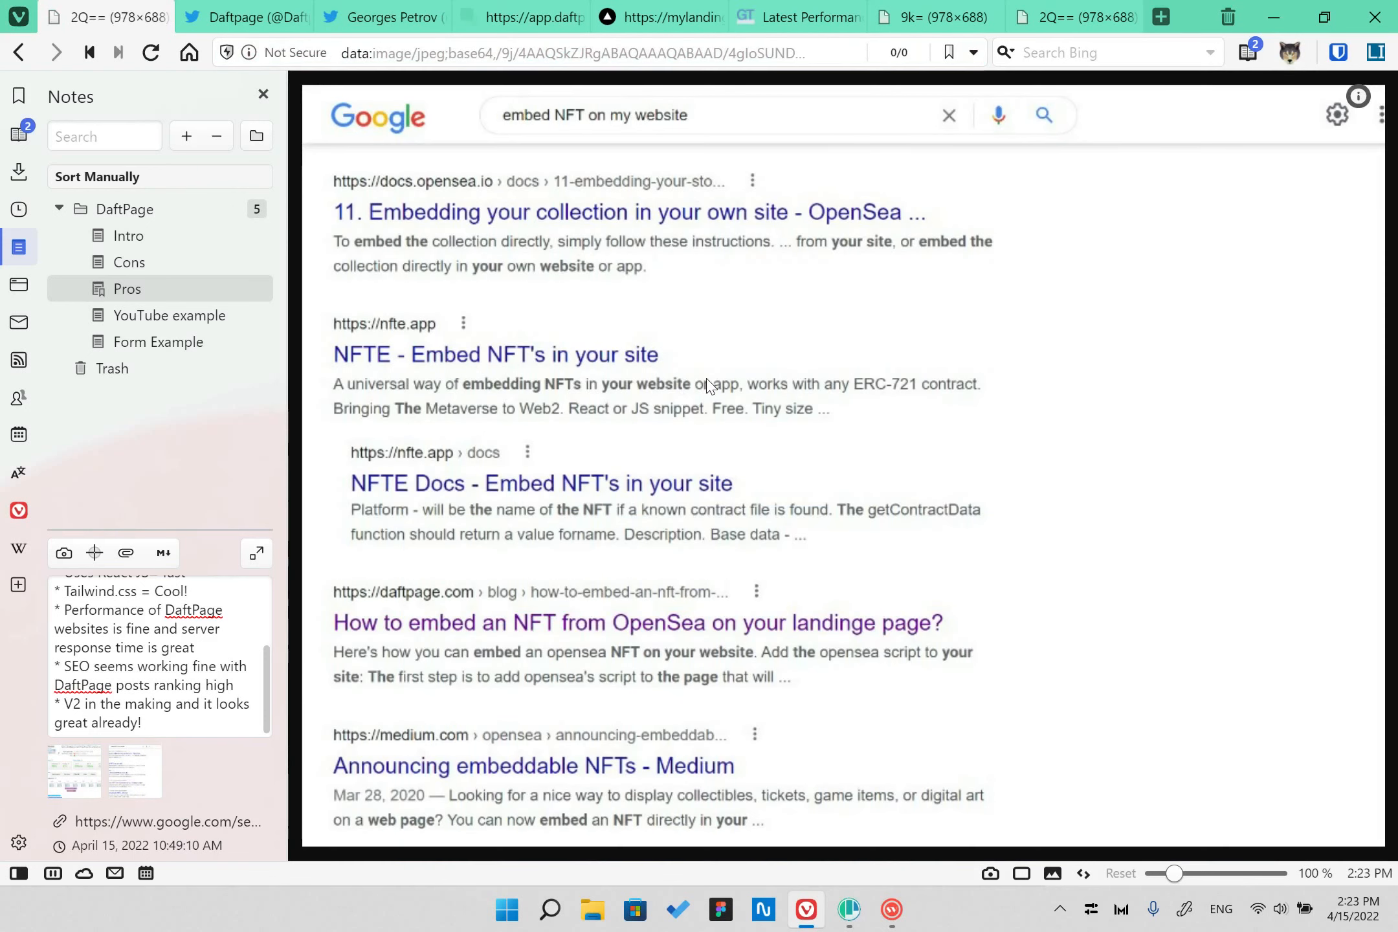
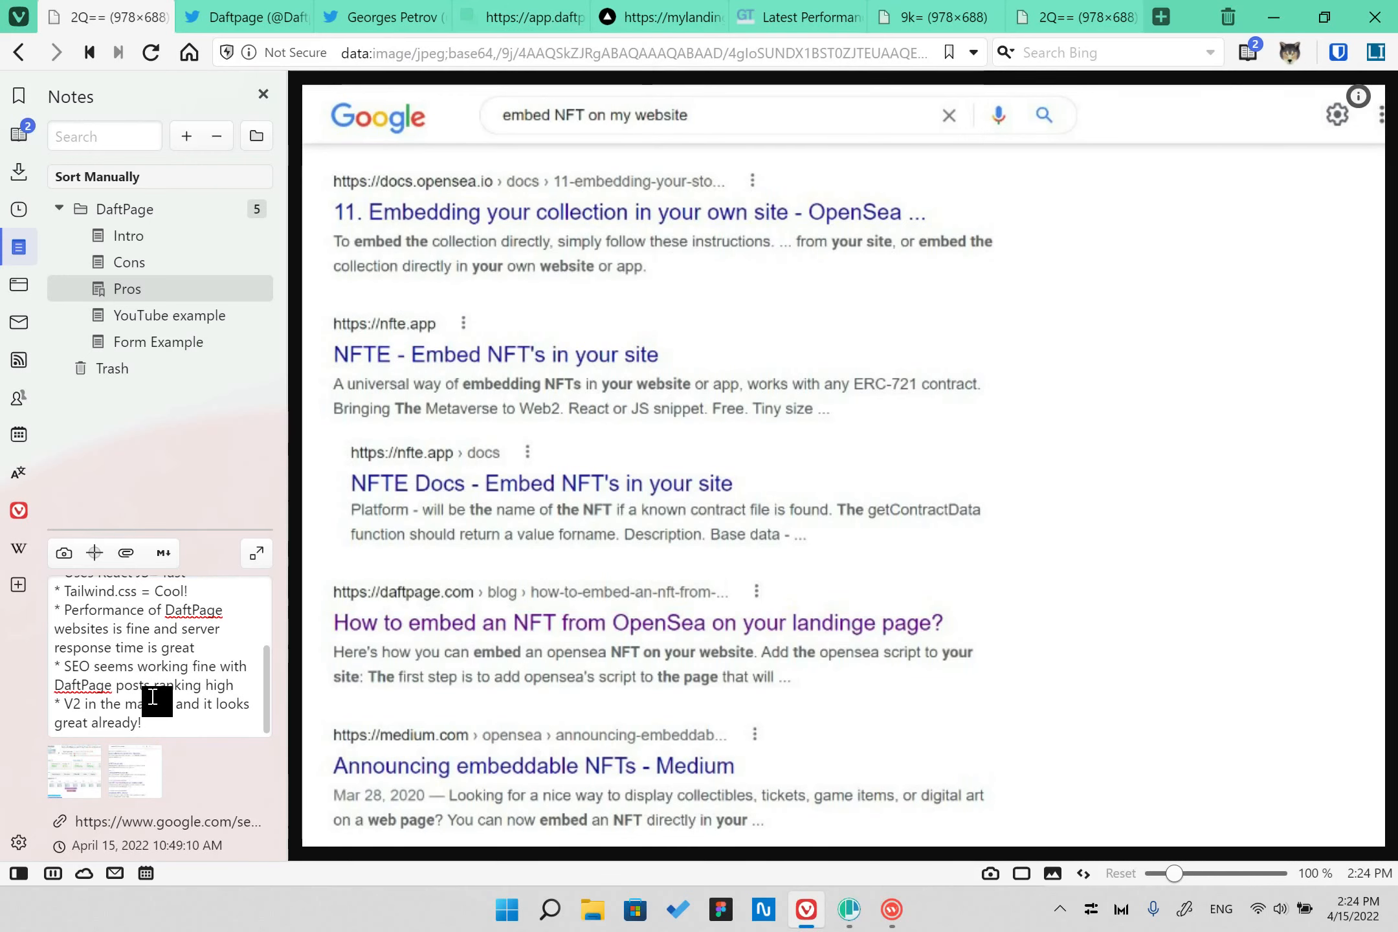
# - Return to the Daftpage editor and review the Cons note beside the home page's hero and logos blocks
pyautogui.click(514, 13)
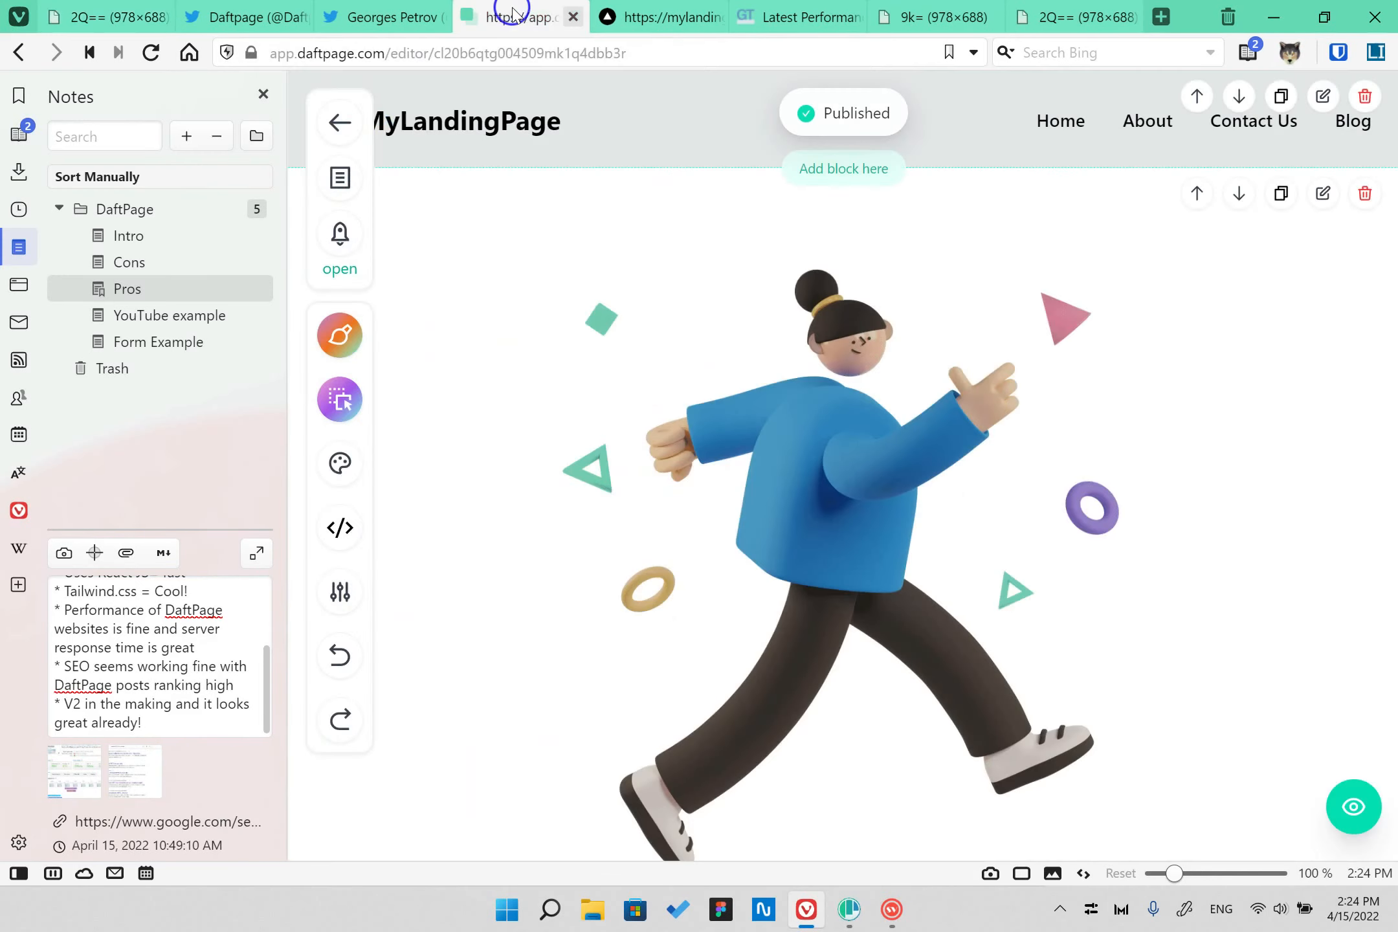
pyautogui.click(172, 269)
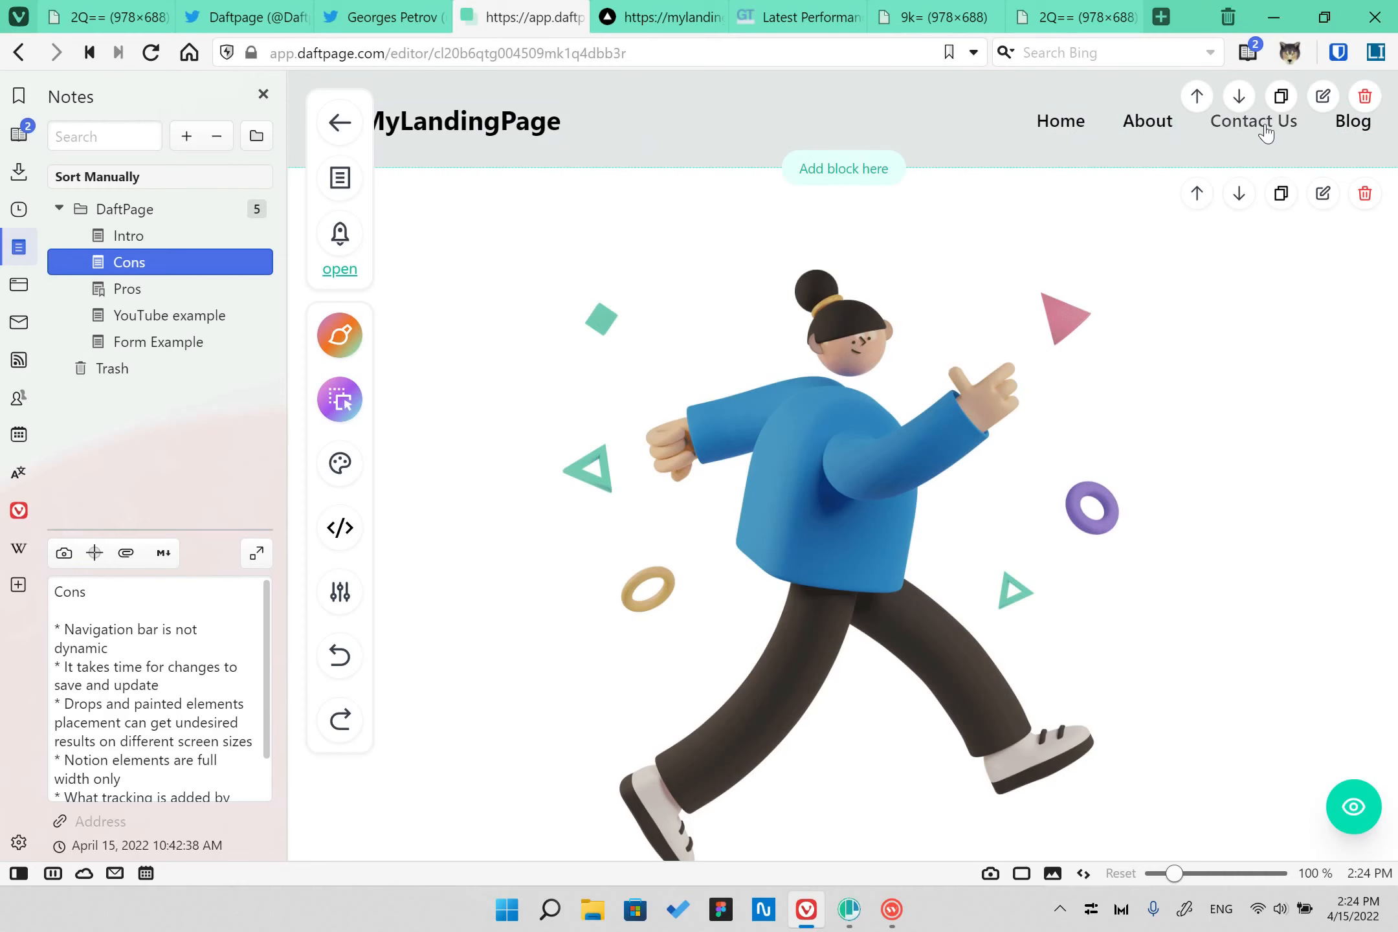
pyautogui.scroll(-1, 130, 679)
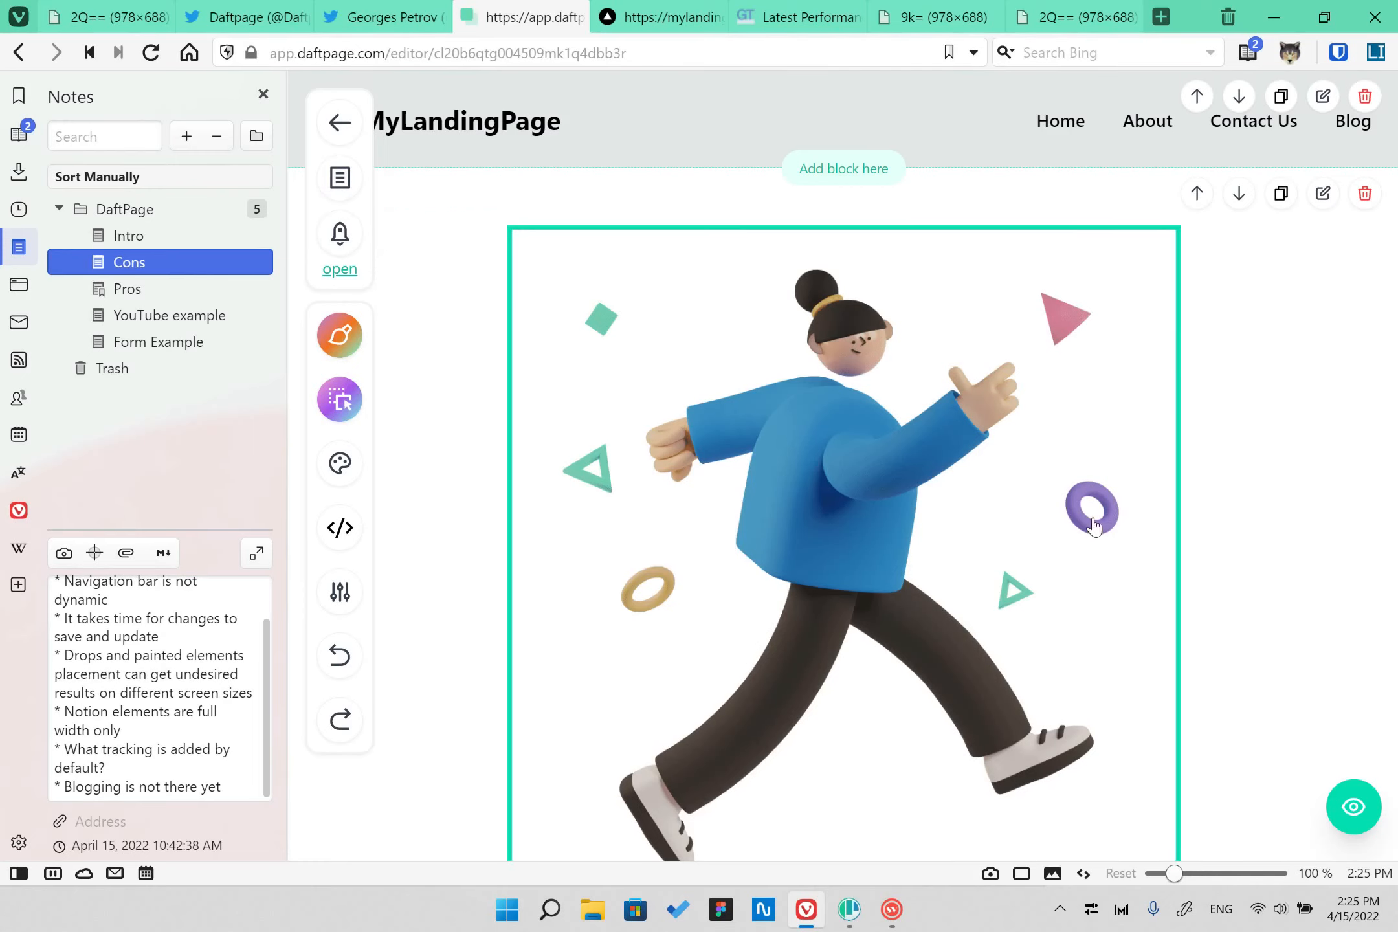
pyautogui.scroll(-8, 587, 683)
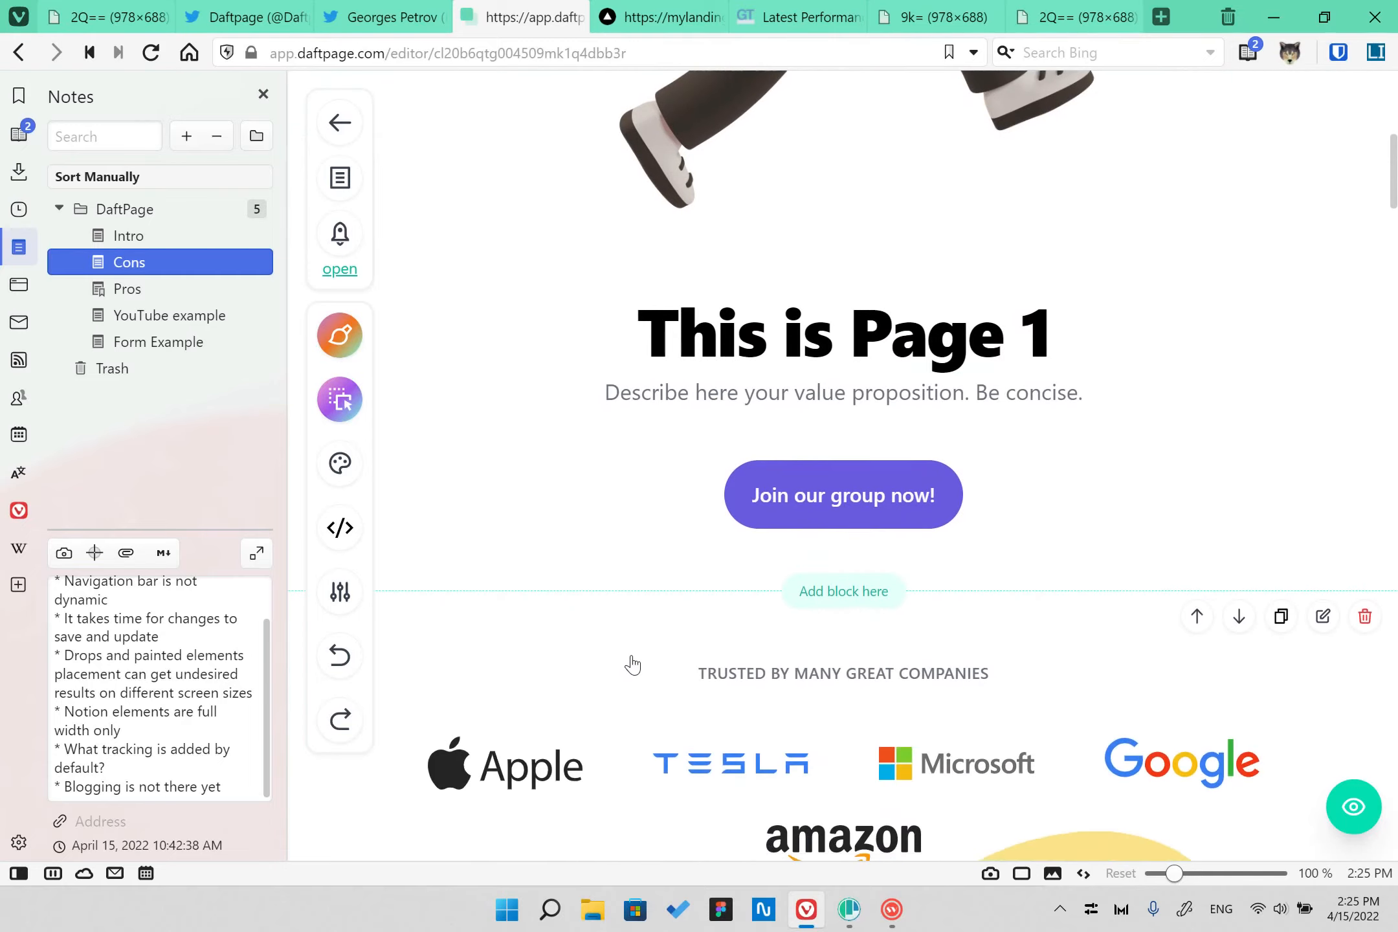
pyautogui.scroll(4, 627, 663)
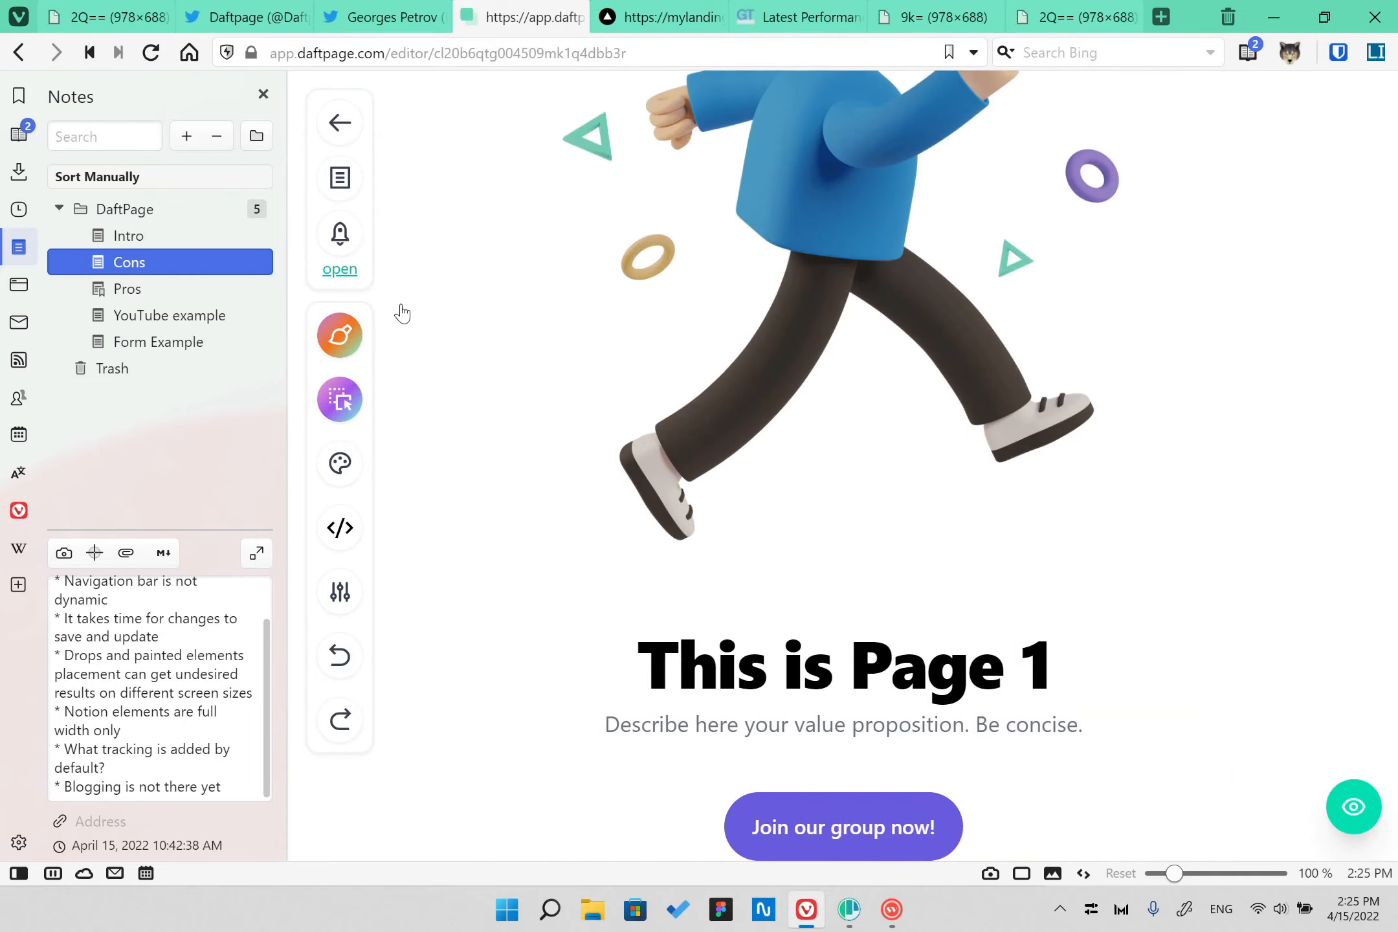
pyautogui.scroll(1, 981, 484)
# - Glance at the breakpoint panes in Polypane, return to the browser and highlight Notion in the Cons note
pyautogui.click(844, 909)
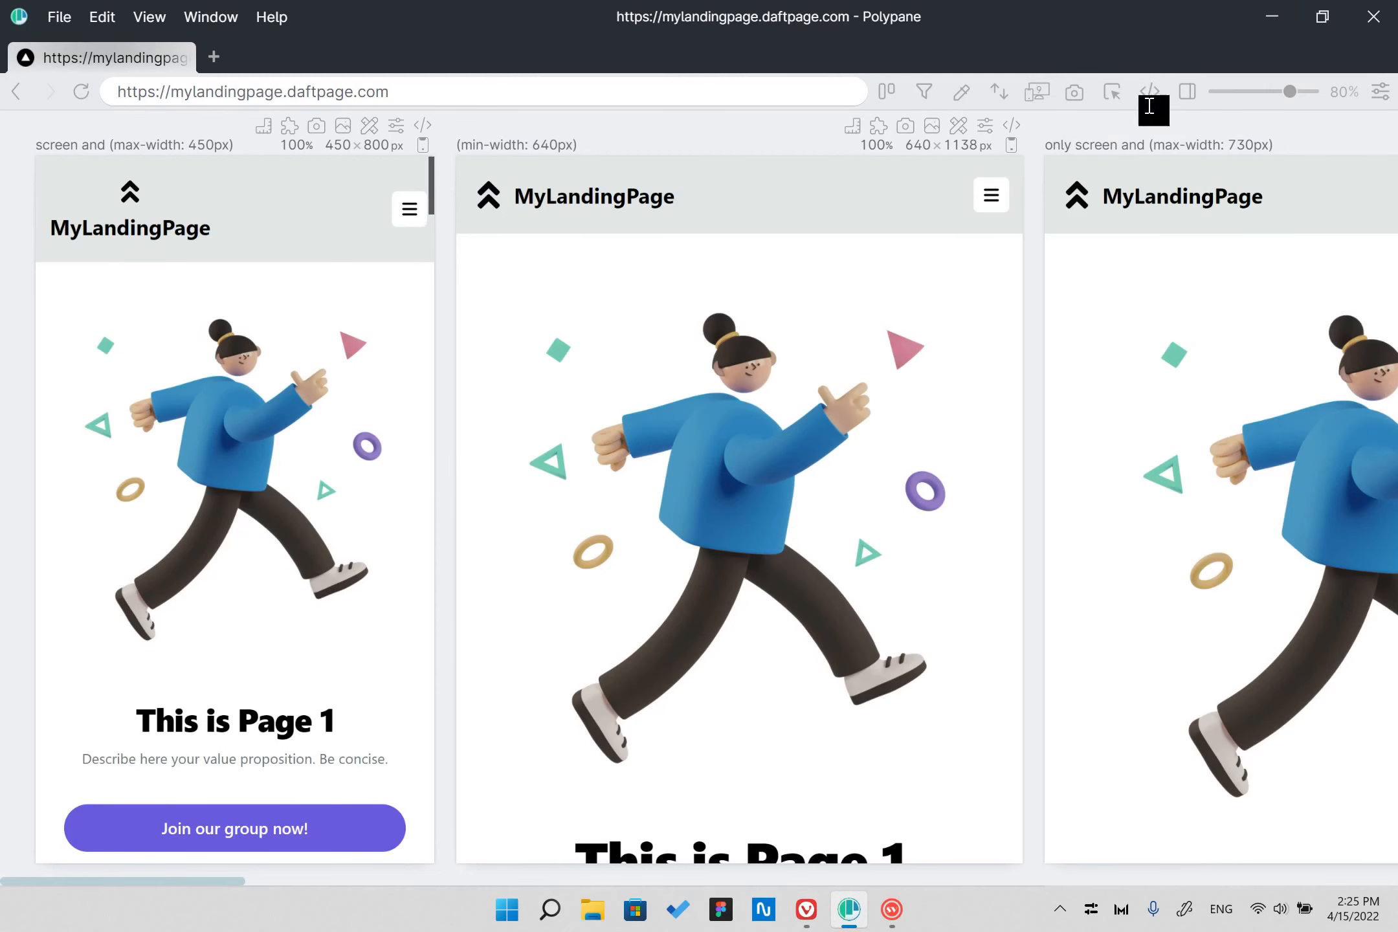
pyautogui.click(1272, 17)
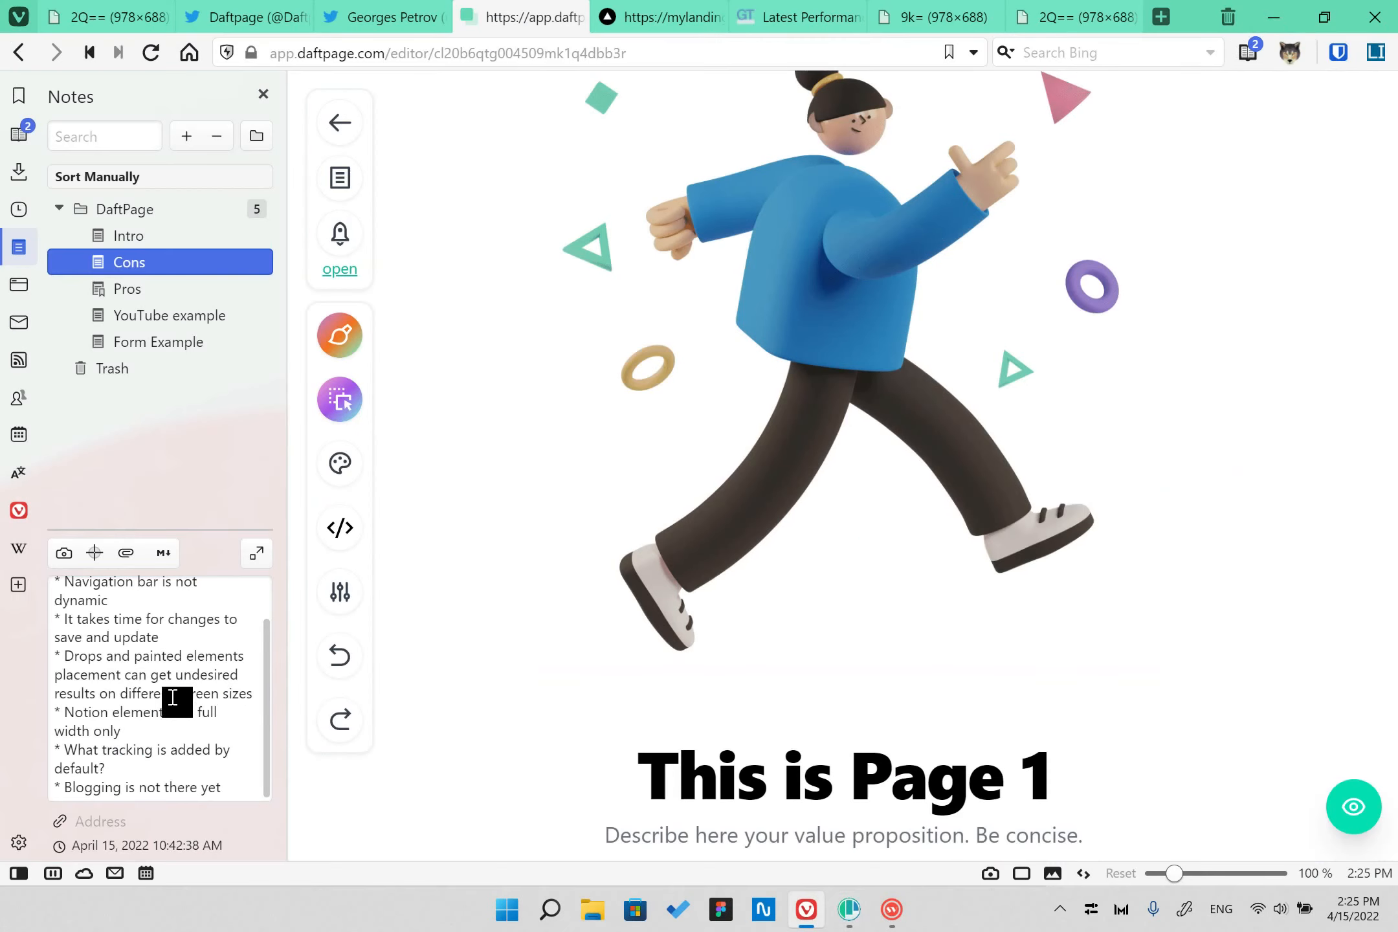
pyautogui.scroll(2, 798, 541)
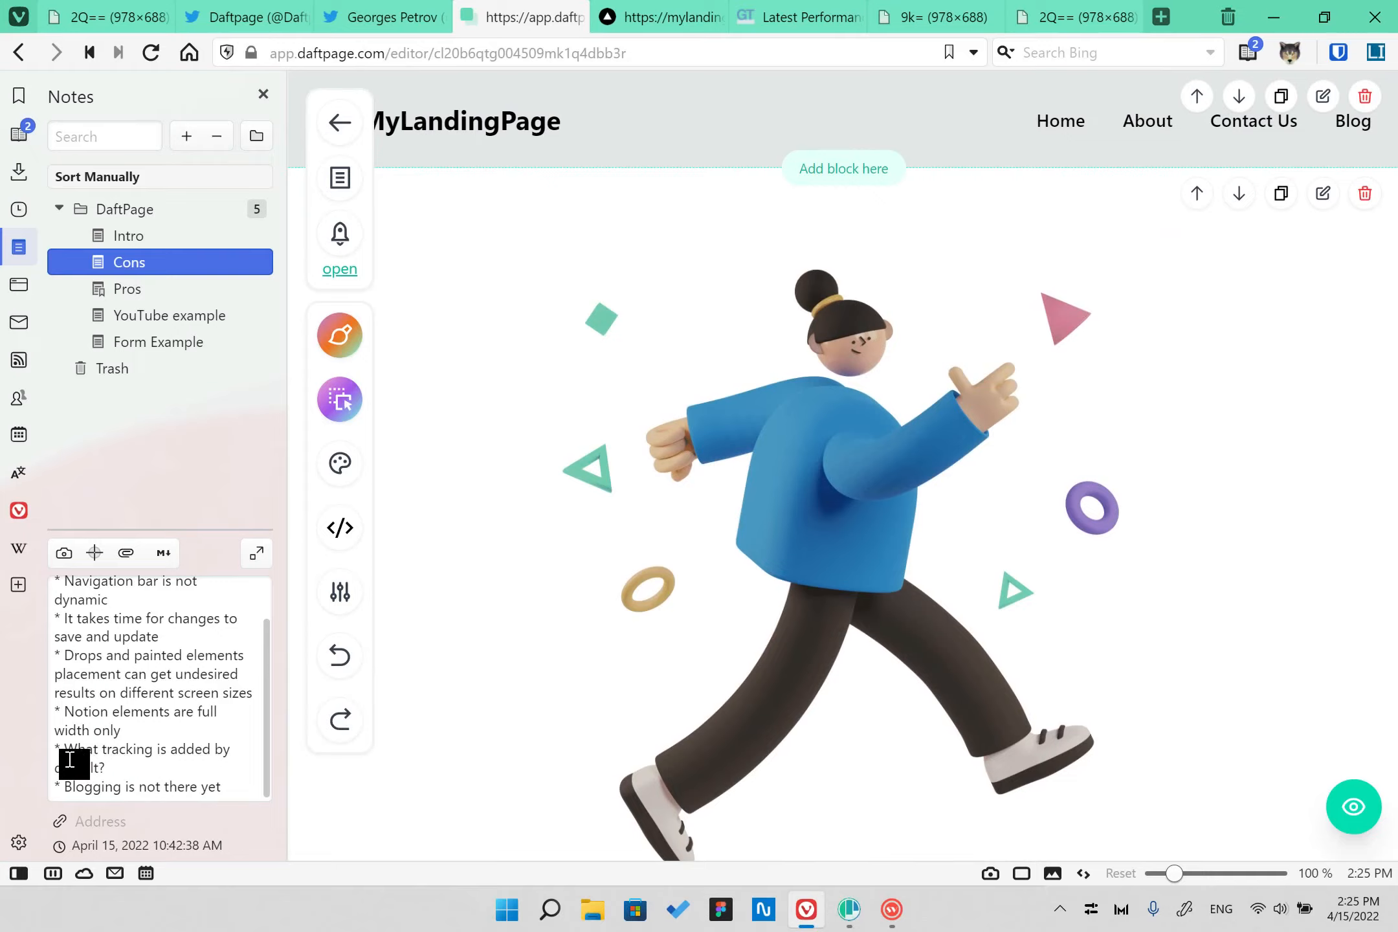
pyautogui.doubleClick(76, 718)
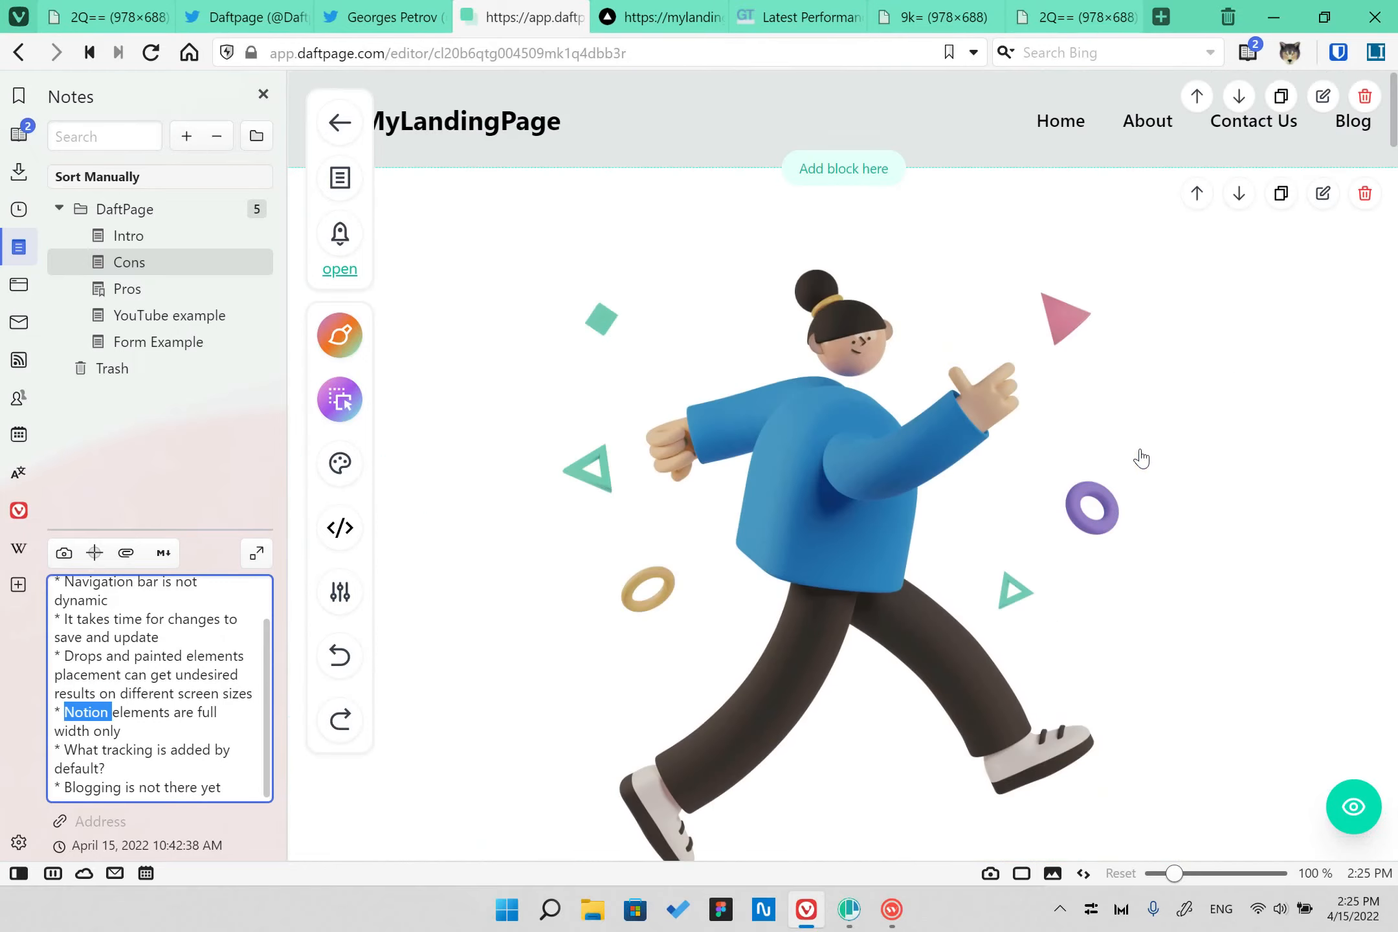
# - Close the notes, delete the tweets grid block above the pricing section, and add a Notion block in its place
pyautogui.click(263, 95)
pyautogui.scroll(-20, 926, 448)
pyautogui.scroll(10, 948, 453)
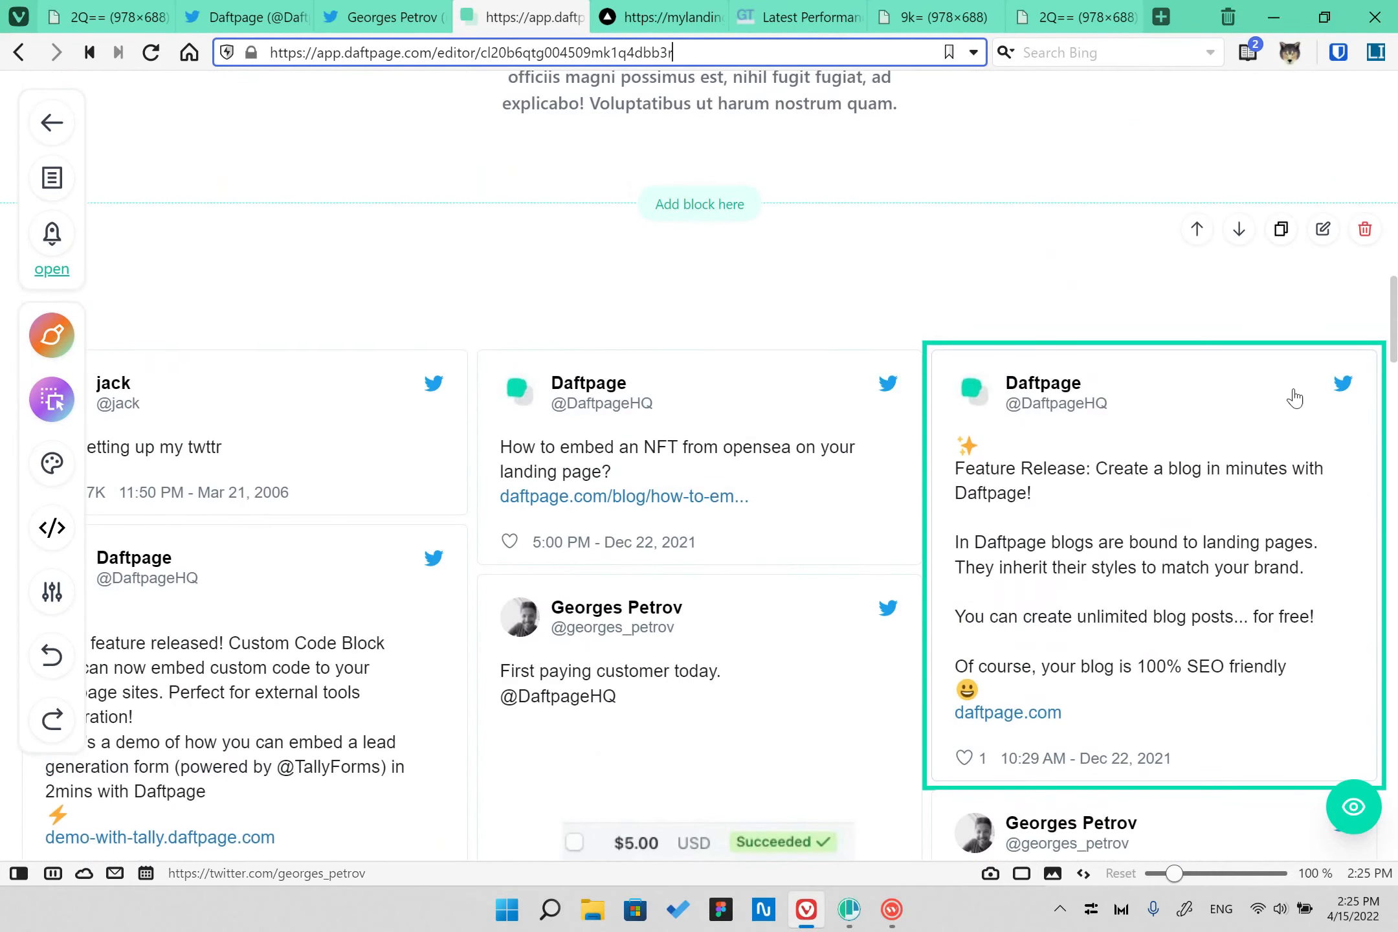
pyautogui.click(1366, 229)
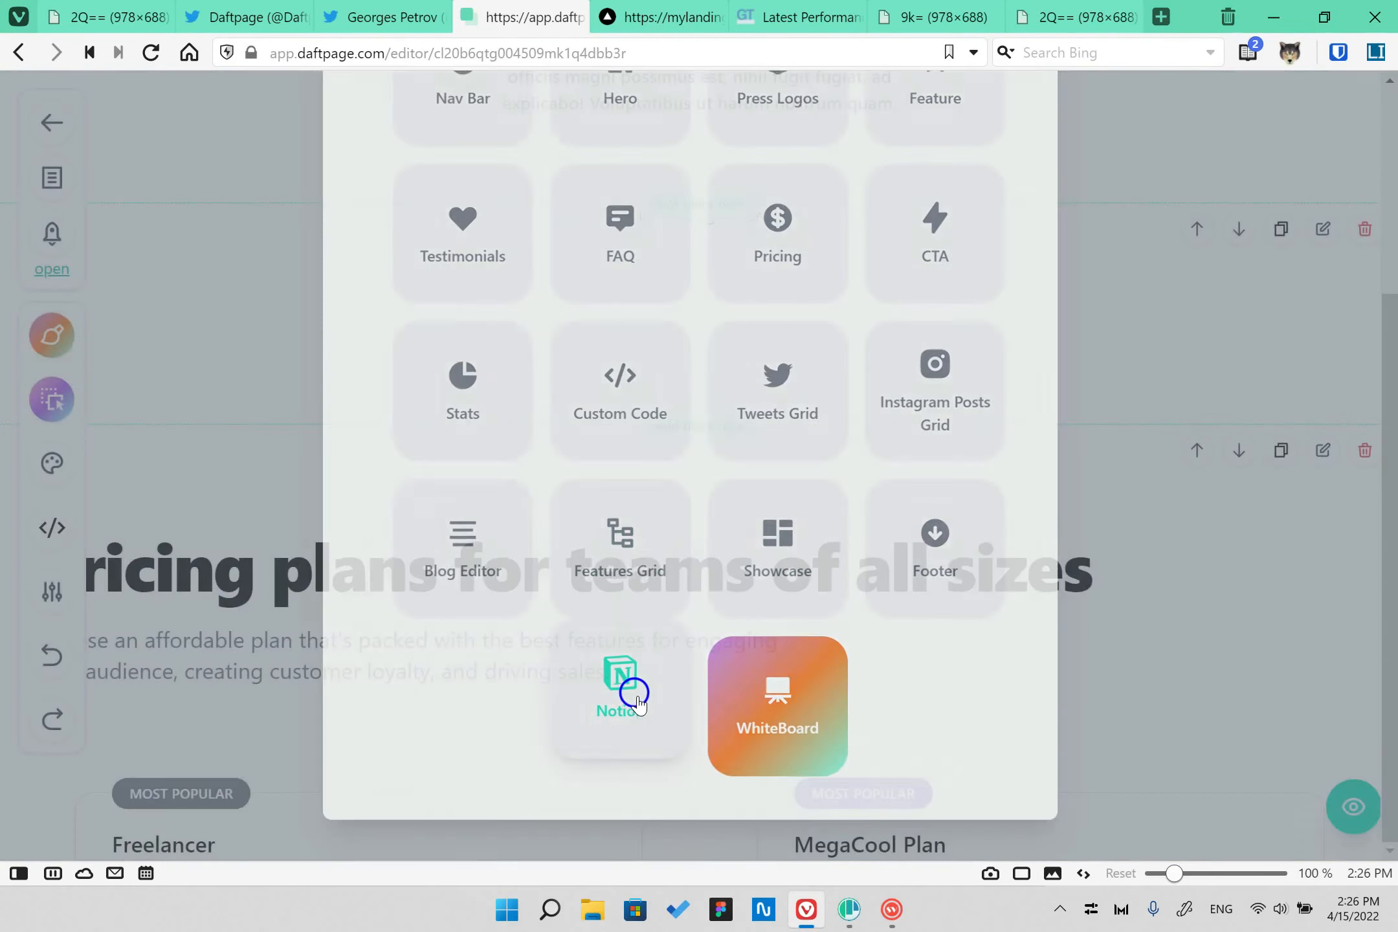
pyautogui.click(631, 689)
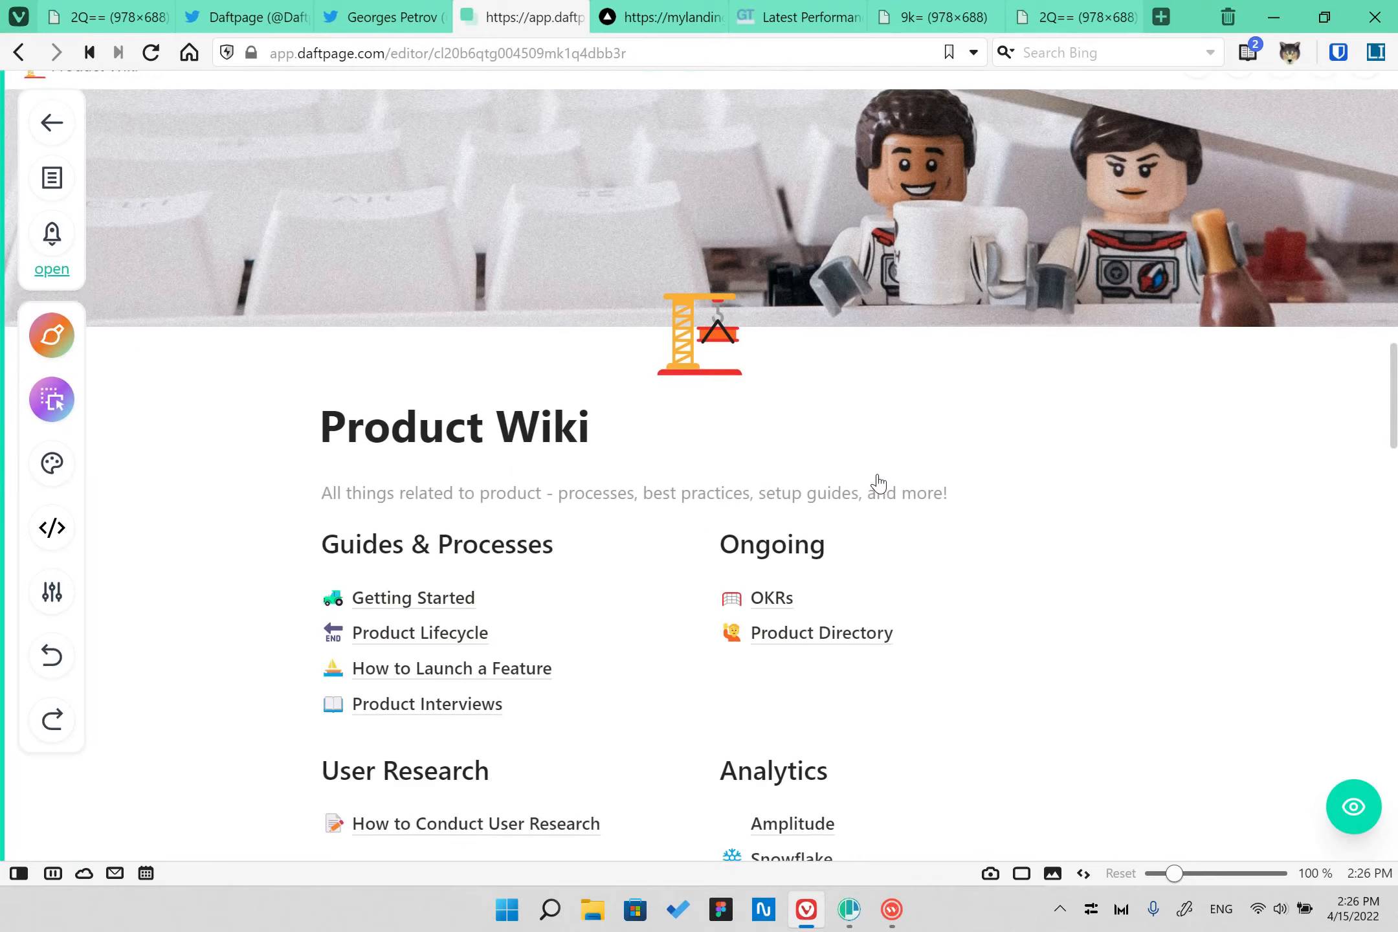
pyautogui.scroll(-5, 826, 487)
pyautogui.scroll(5, 758, 508)
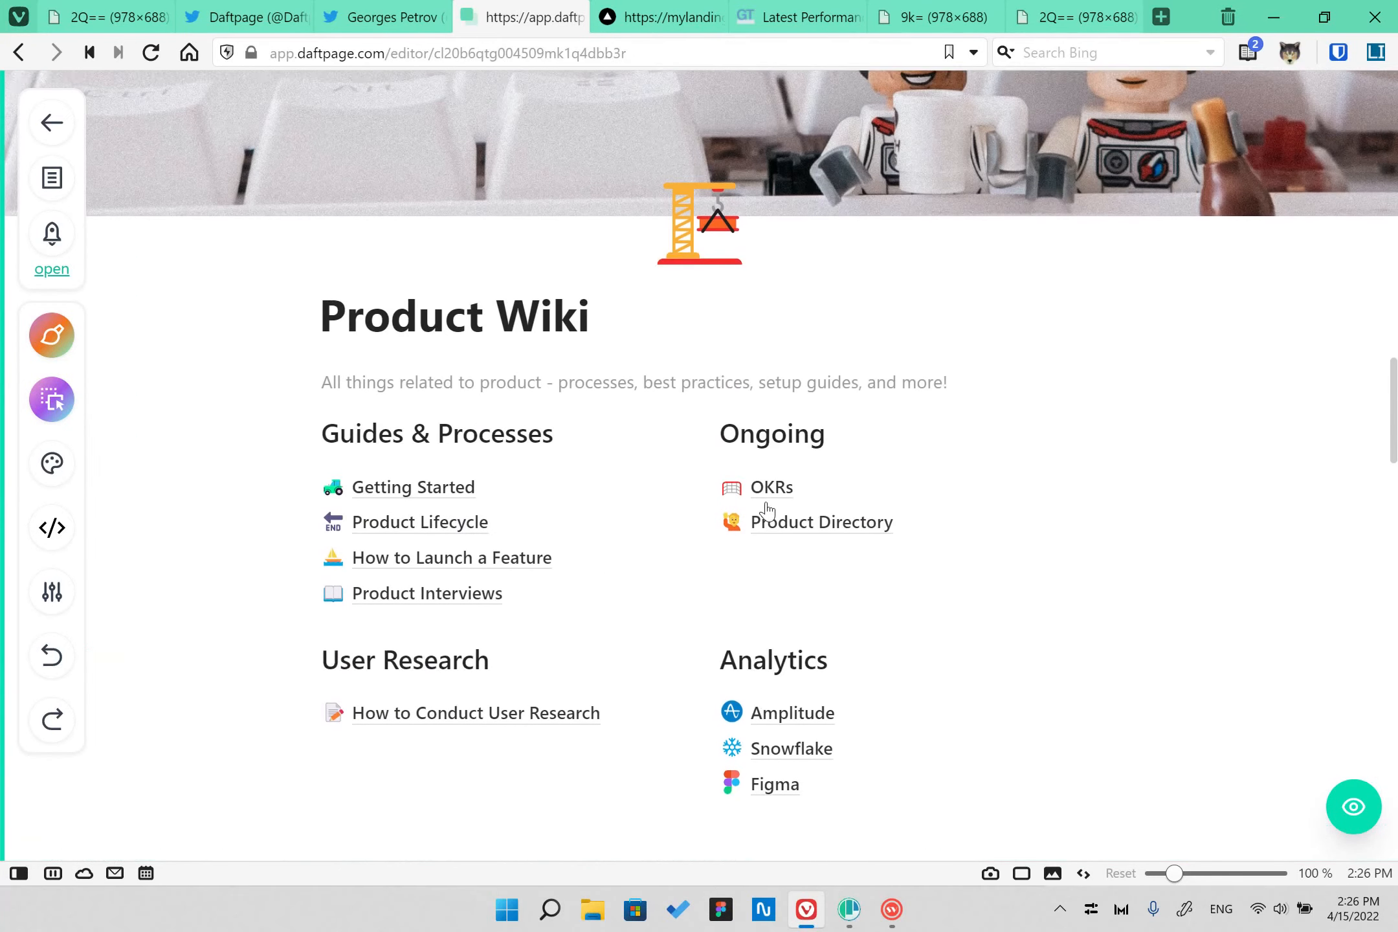
pyautogui.scroll(3, 738, 552)
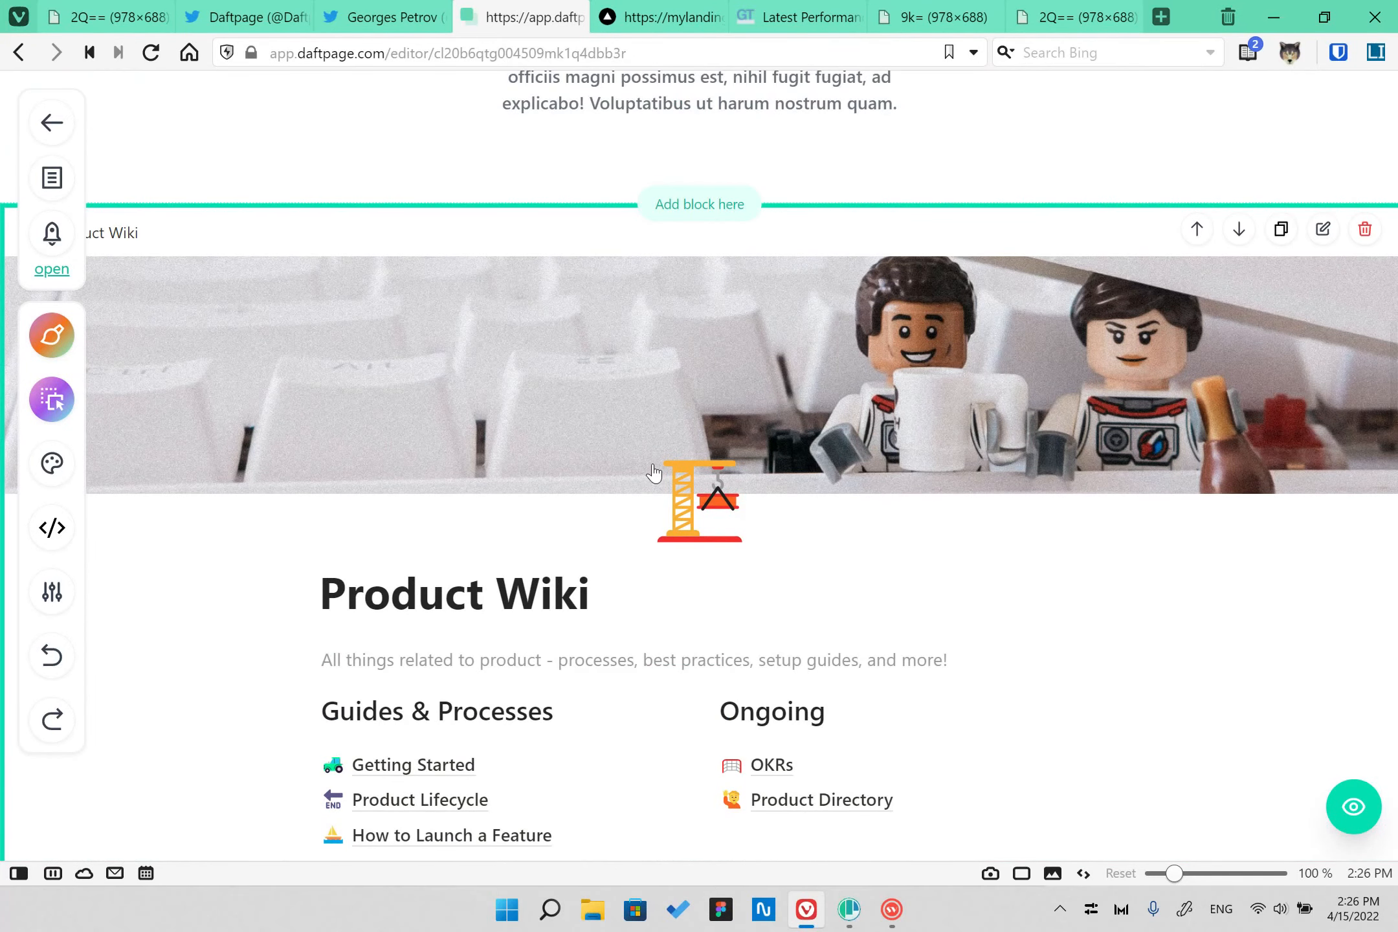
pyautogui.scroll(-2, 654, 473)
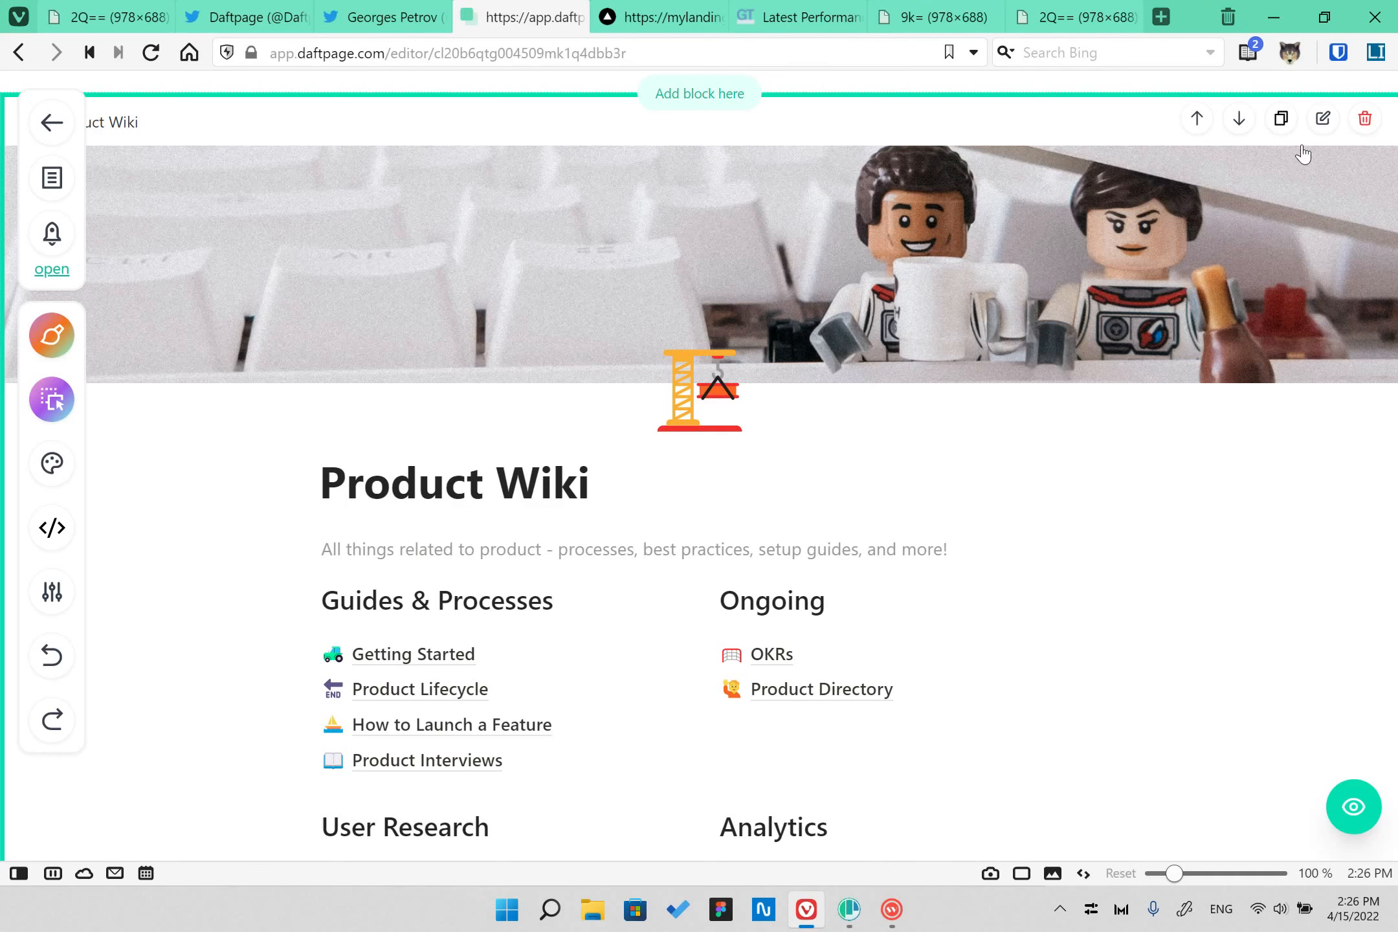
# - Open the Notion block's settings, try it with Full Page off, and turn Full Page back on
pyautogui.click(1323, 119)
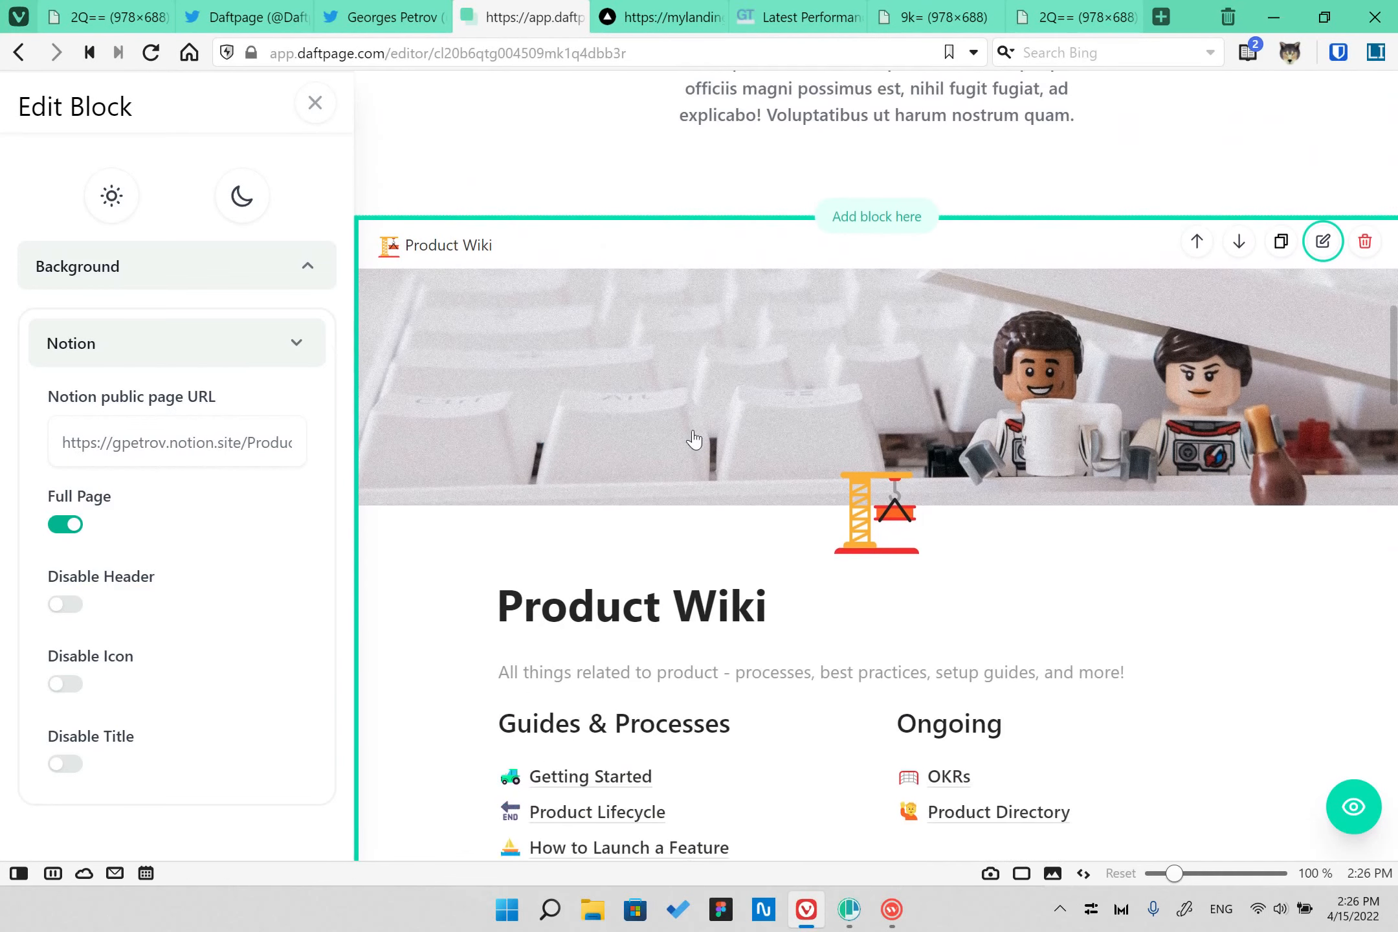
pyautogui.click(70, 525)
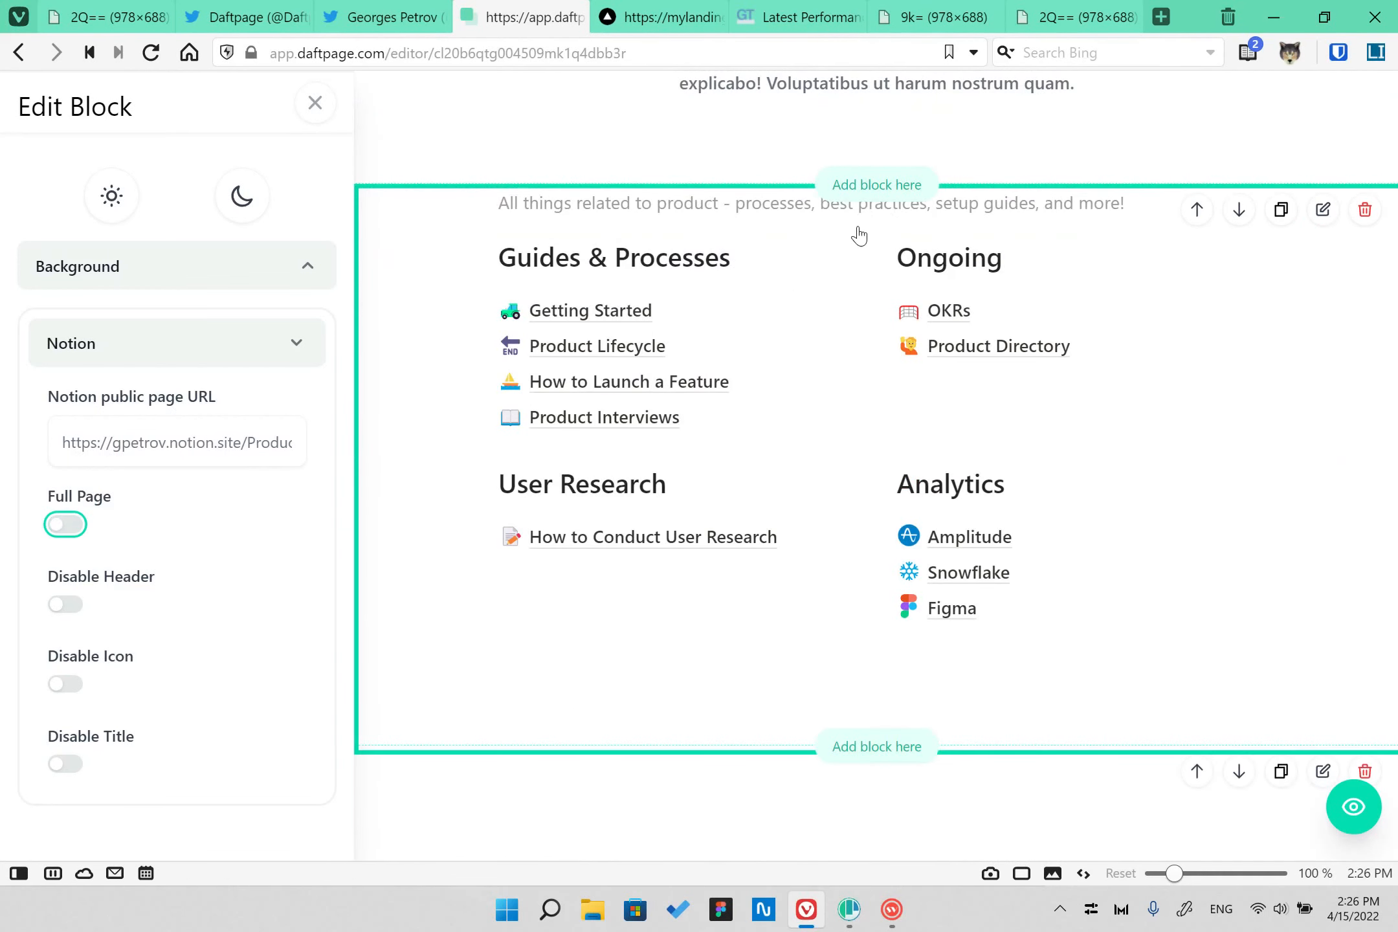
pyautogui.click(68, 525)
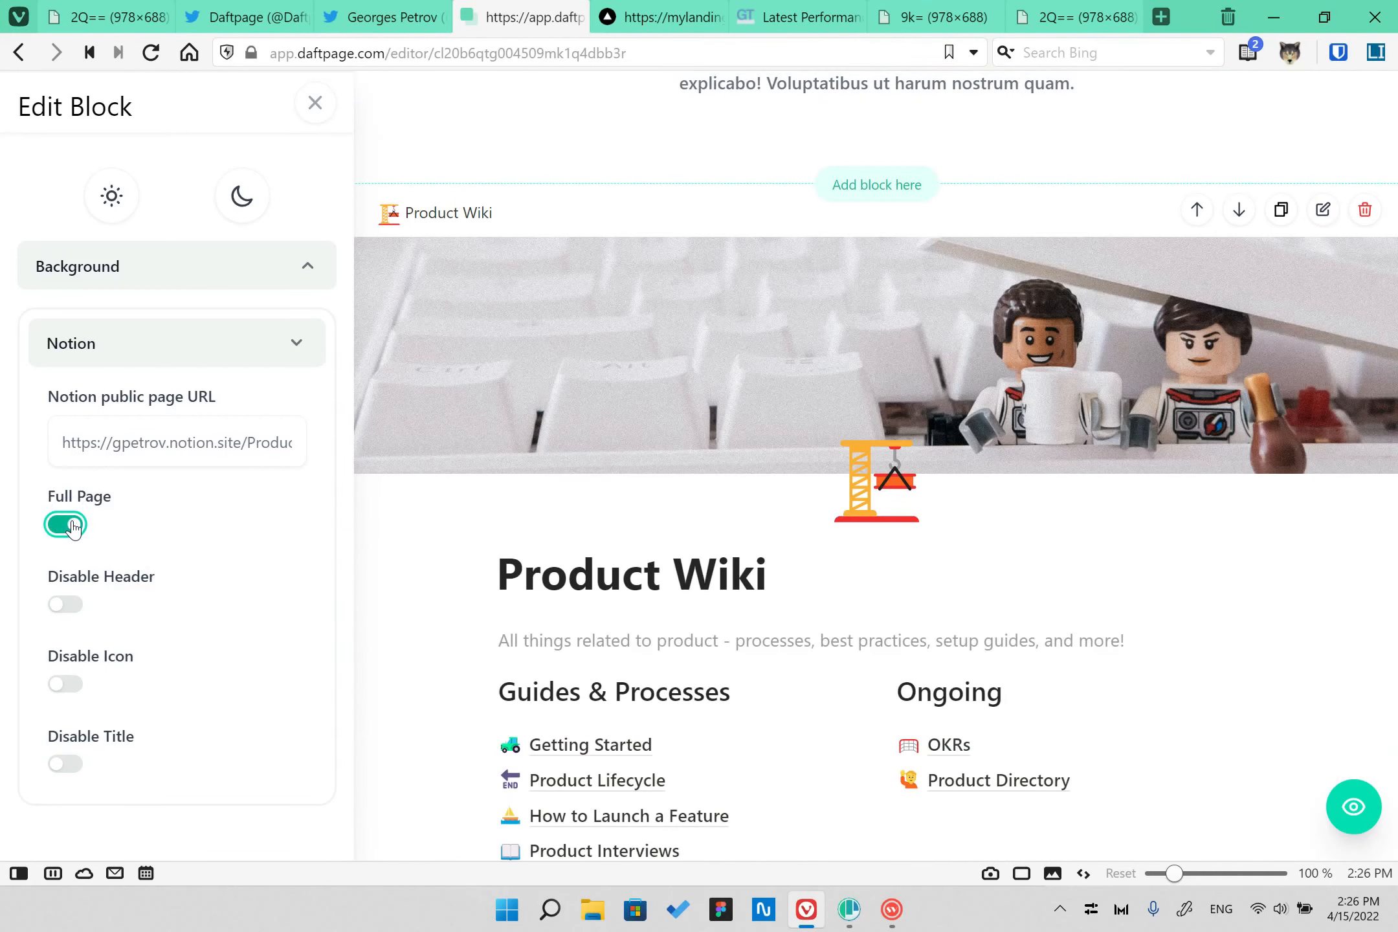
# - Try the Notion block's display options, turn on Disable Header with Full Page kept on, and close the block settings
pyautogui.click(70, 525)
pyautogui.click(70, 525)
pyautogui.click(67, 766)
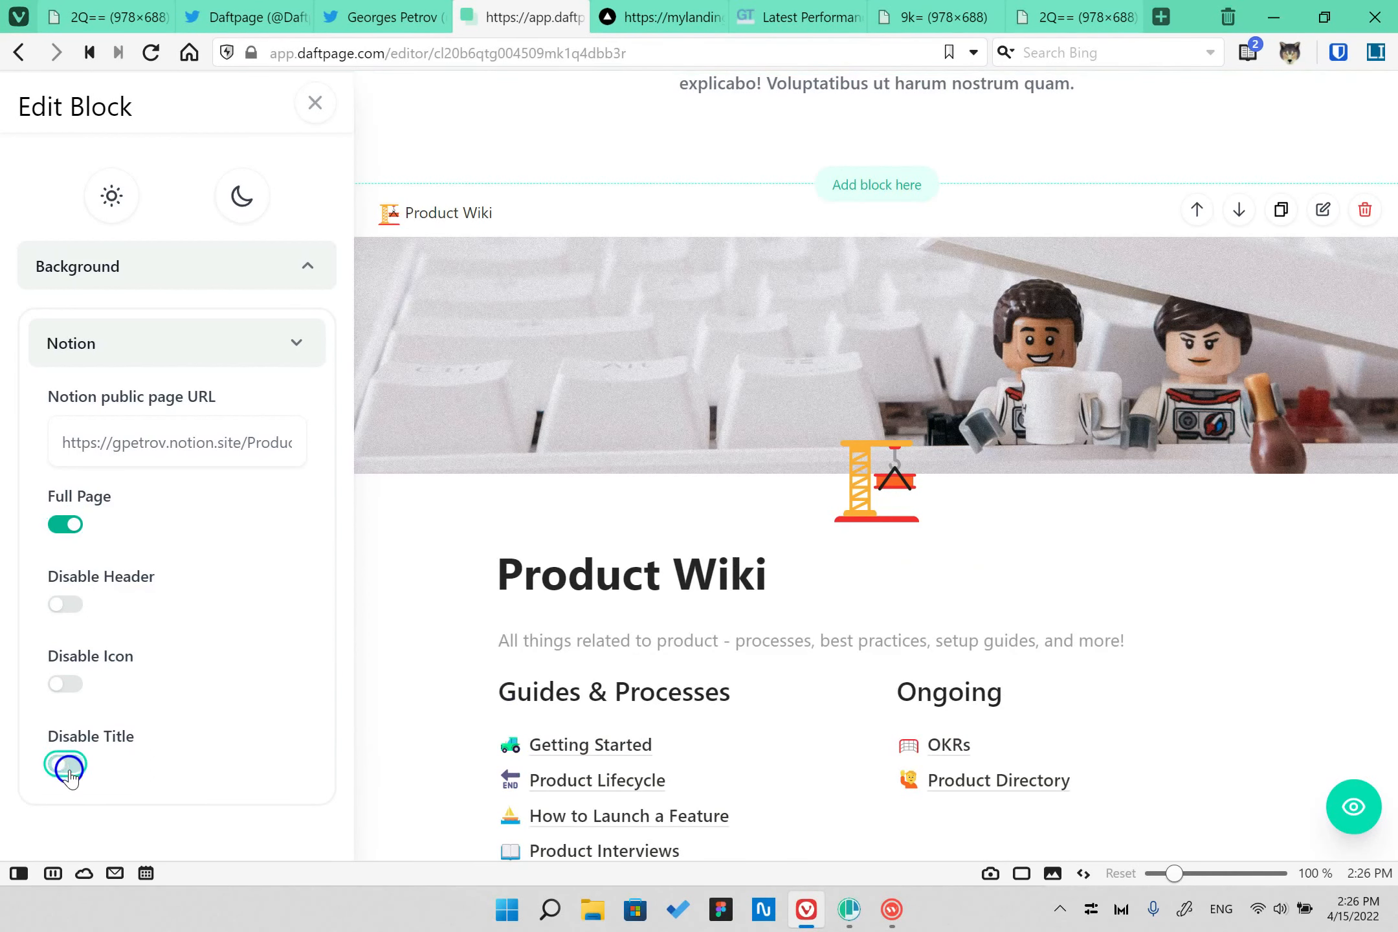
pyautogui.click(63, 686)
pyautogui.click(66, 605)
pyautogui.scroll(4, 1105, 414)
pyautogui.scroll(5, 1105, 415)
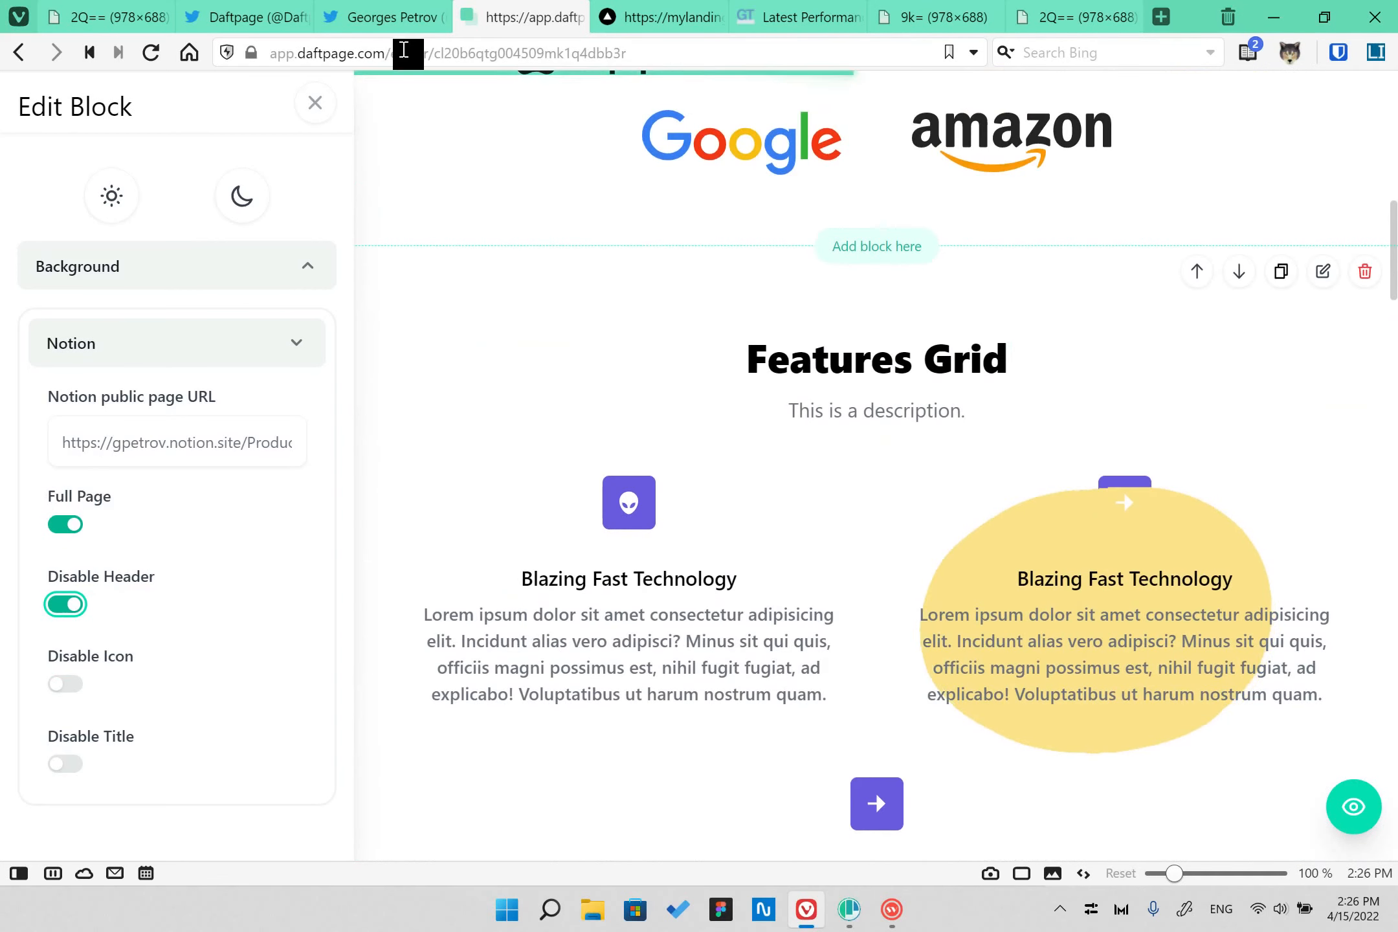
pyautogui.click(315, 102)
# - Reopen the Notion block's settings to check its options and close them again
pyautogui.scroll(-8, 1257, 481)
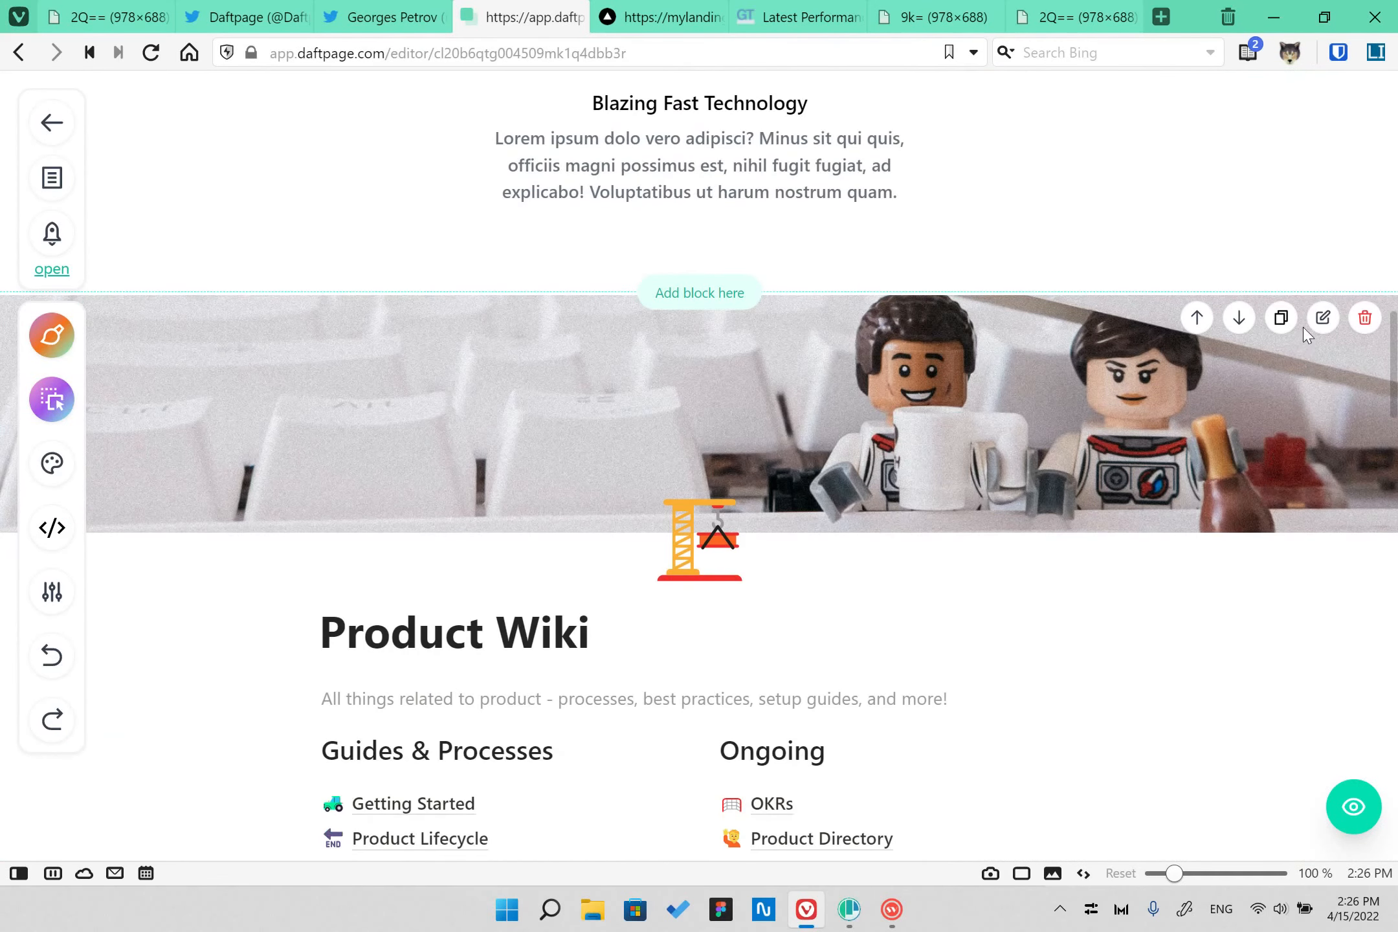
pyautogui.click(1323, 318)
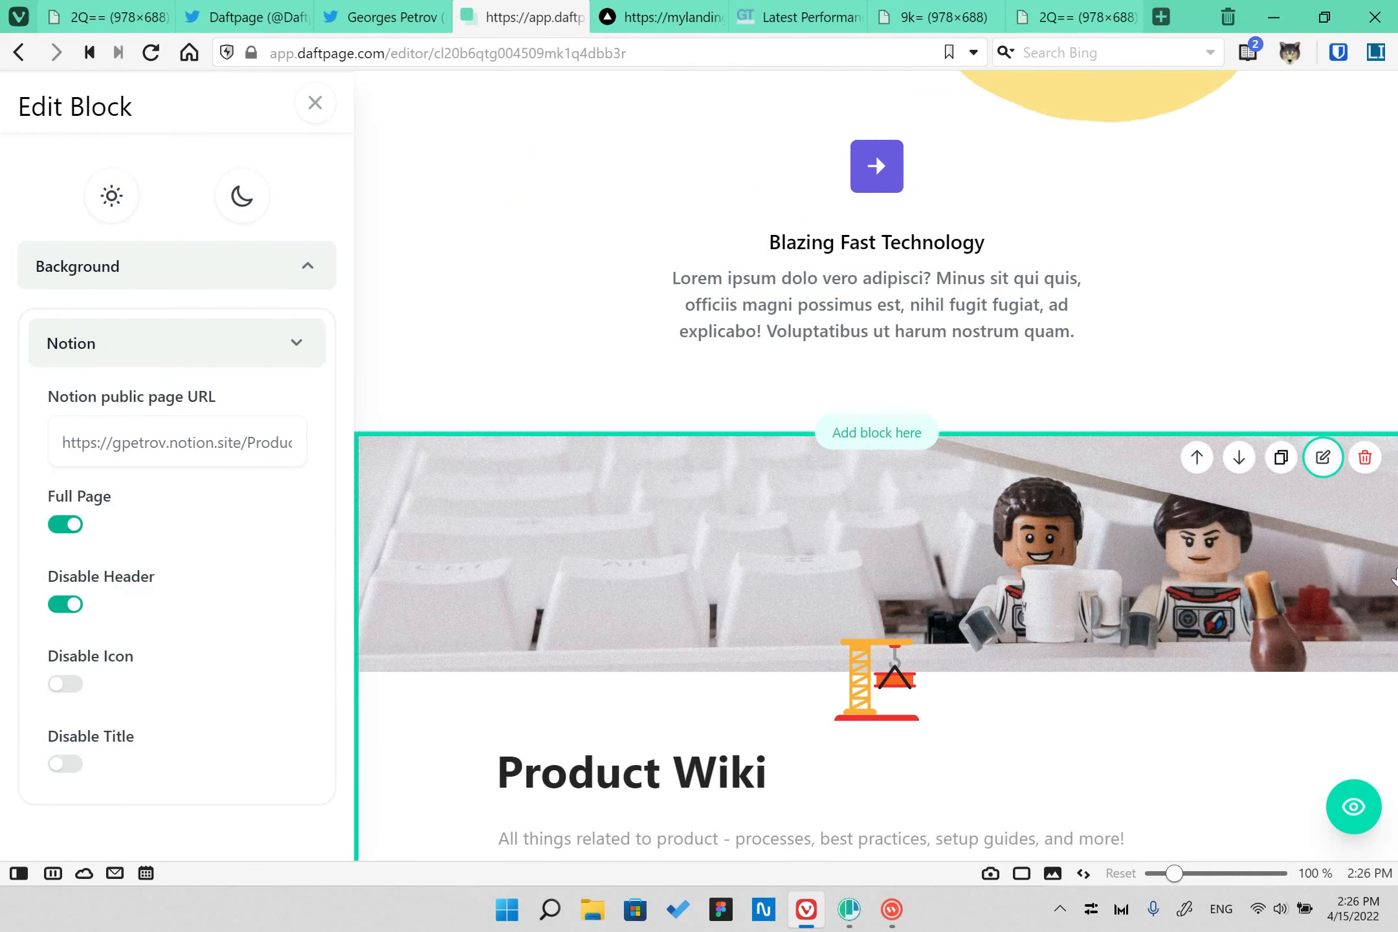
pyautogui.click(353, 457)
pyautogui.scroll(-10, 1285, 350)
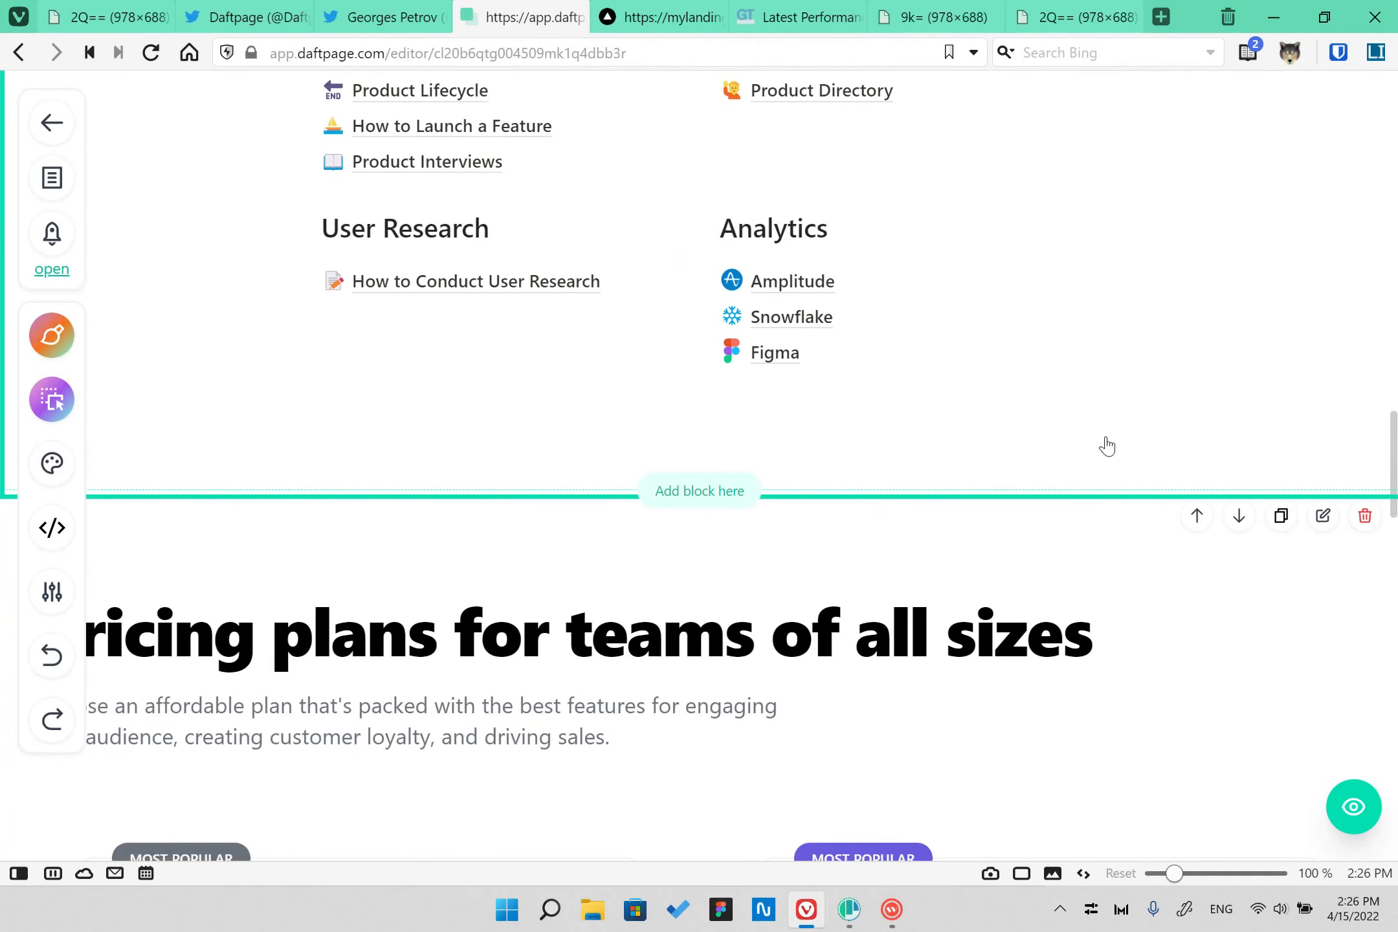
# - Examine the Notion block's cover image, icon, title and link columns between the features grid and pricing section
pyautogui.scroll(10, 1108, 446)
pyautogui.scroll(2, 1051, 424)
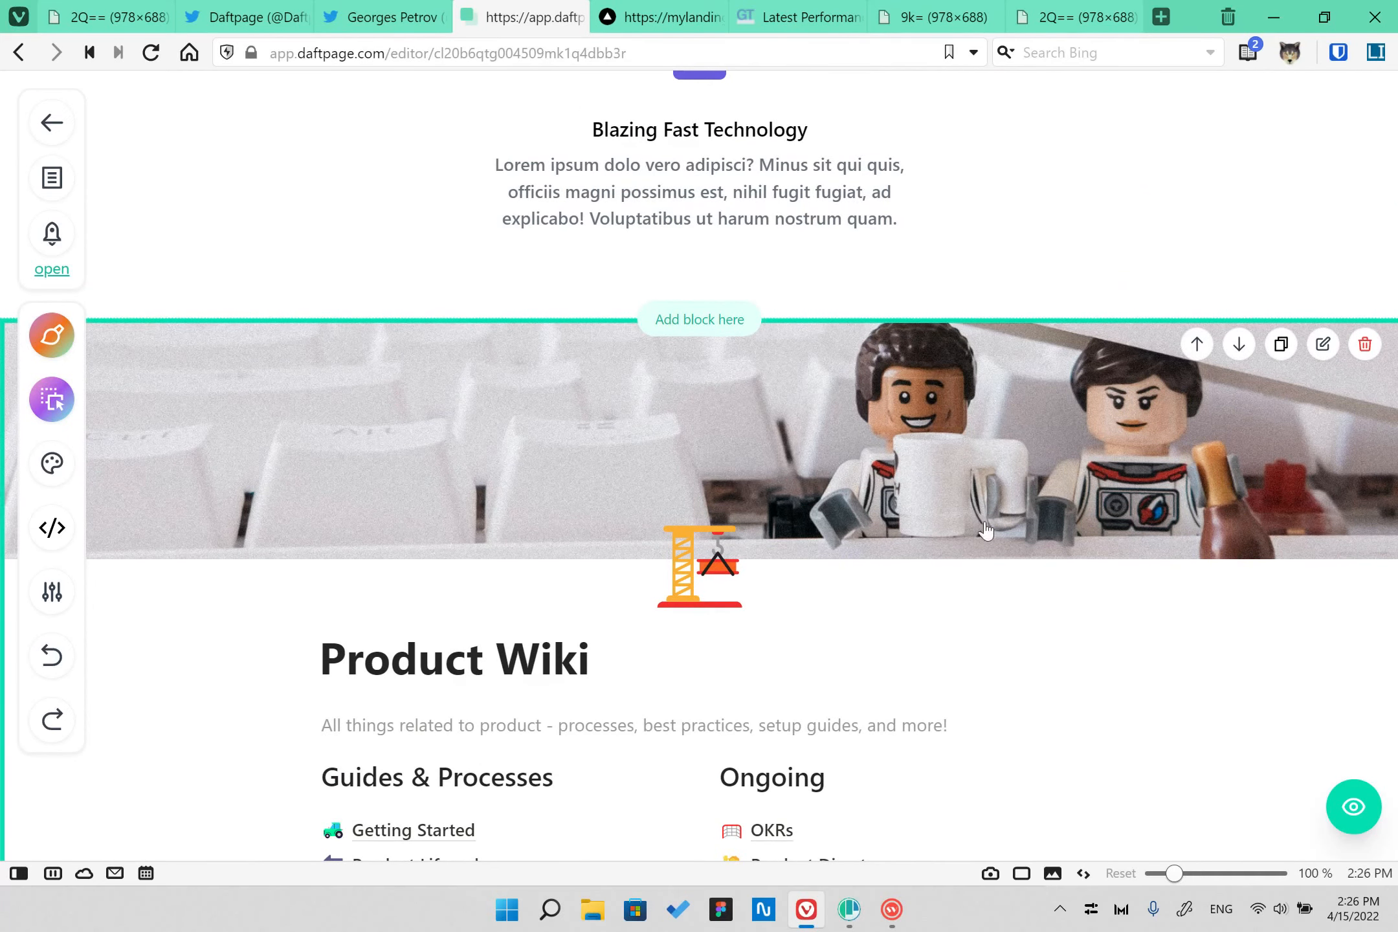
pyautogui.scroll(-5, 946, 519)
pyautogui.scroll(3, 936, 437)
pyautogui.scroll(-4, 676, 389)
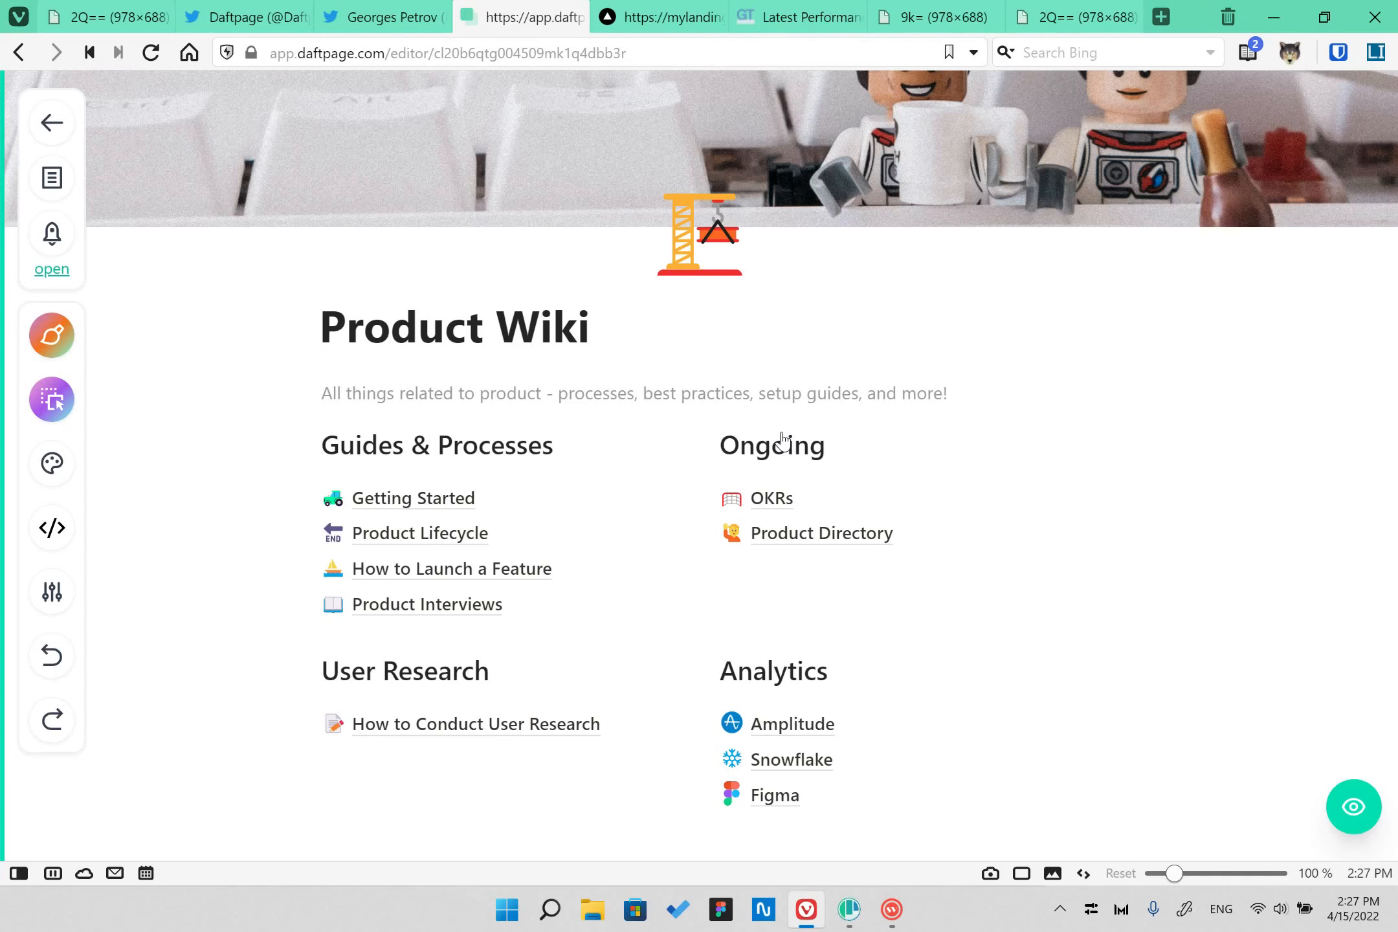
pyautogui.scroll(3, 1047, 461)
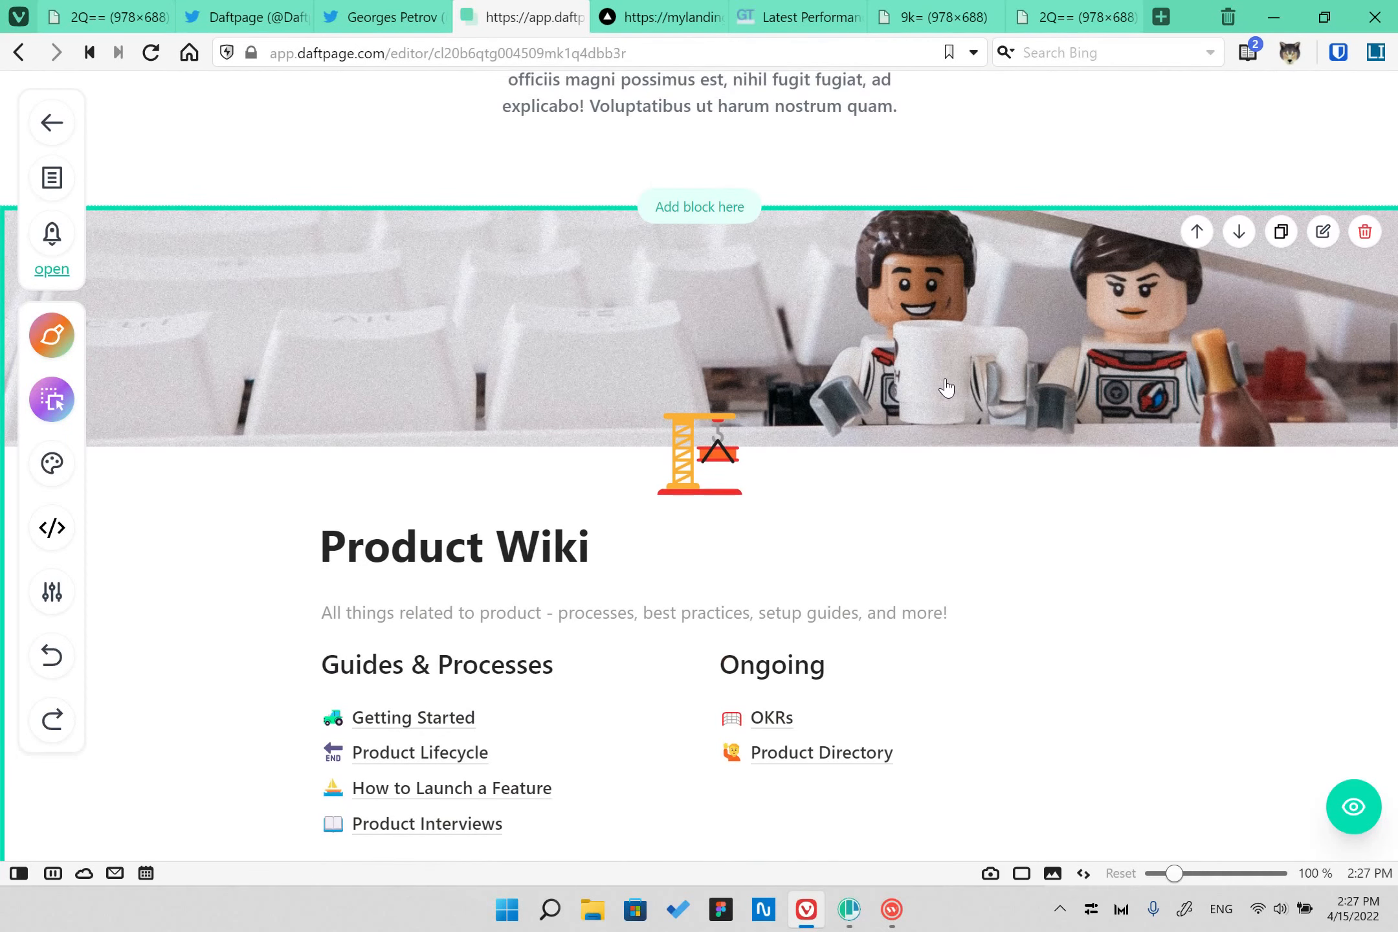
pyautogui.scroll(-2, 939, 382)
pyautogui.scroll(-2, 1021, 481)
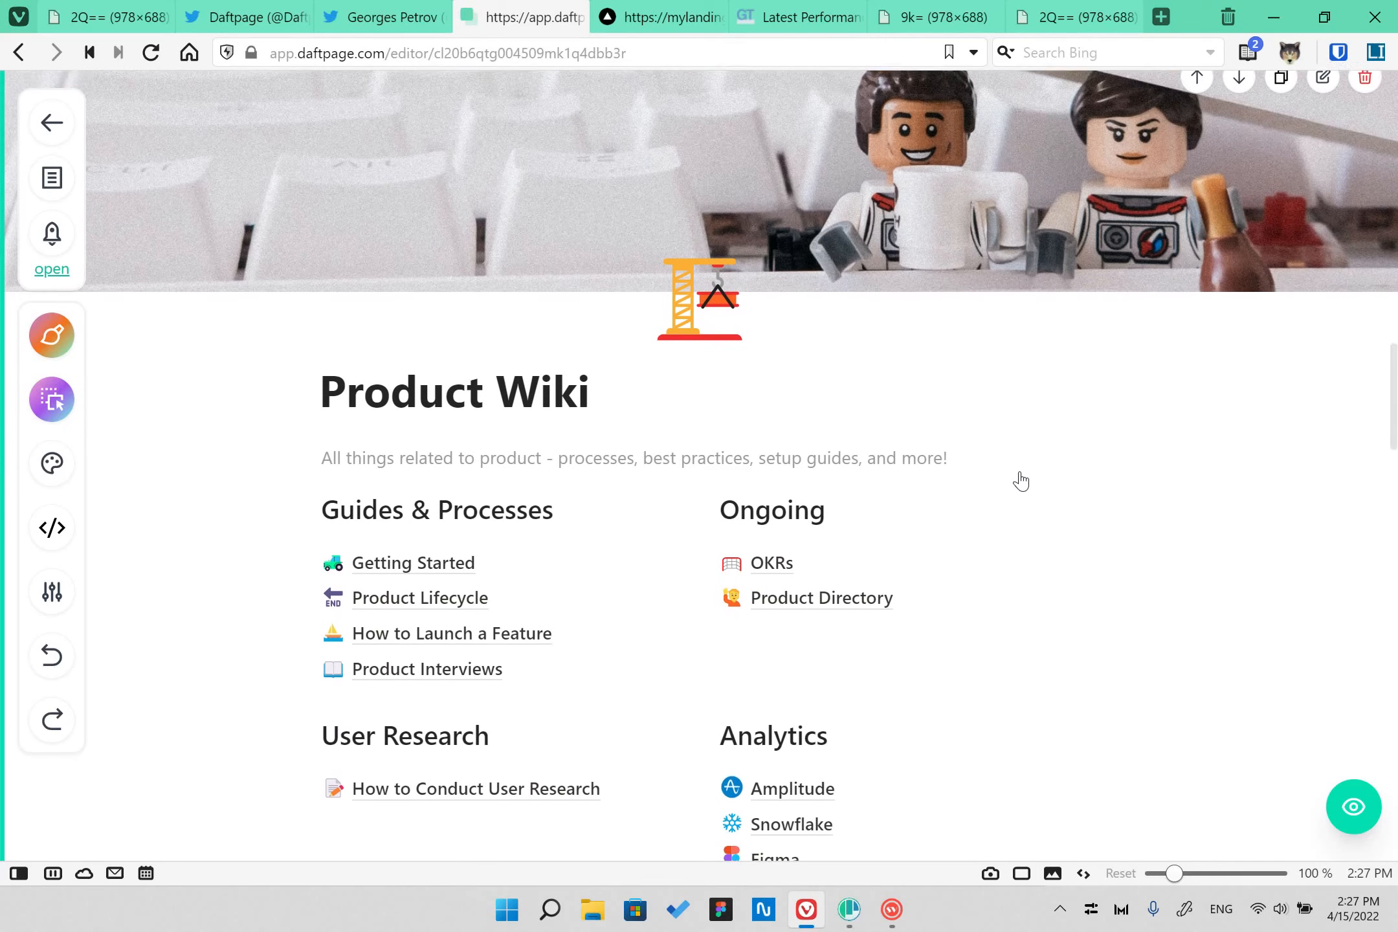
pyautogui.scroll(-2, 479, 453)
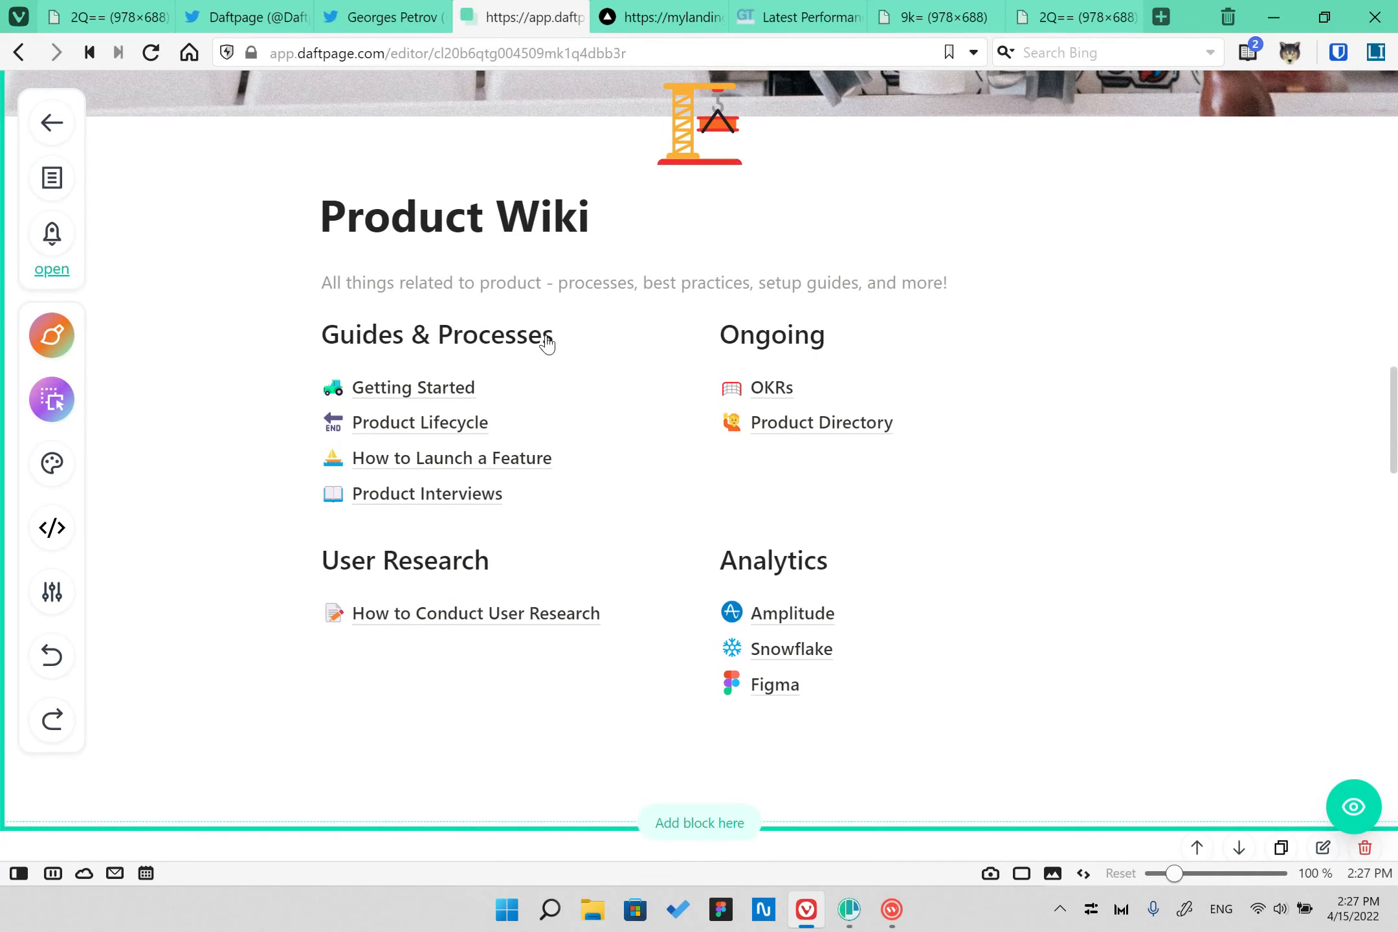
# - Publish the site, open its live page, reload Home and go to the Product Wiki Notion block
pyautogui.click(51, 234)
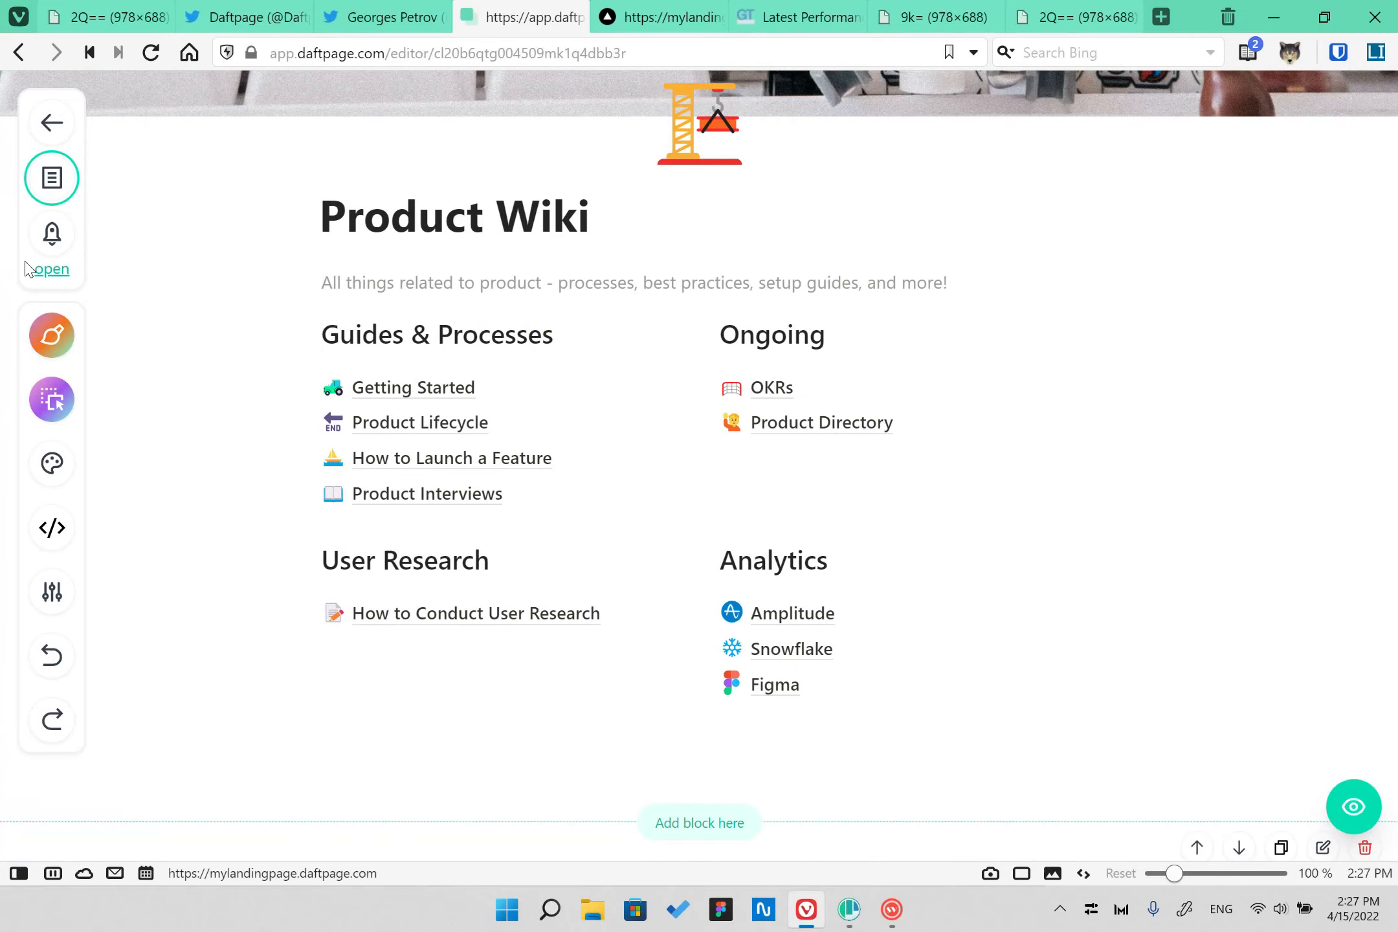
pyautogui.click(55, 274)
pyautogui.scroll(-15, 1083, 427)
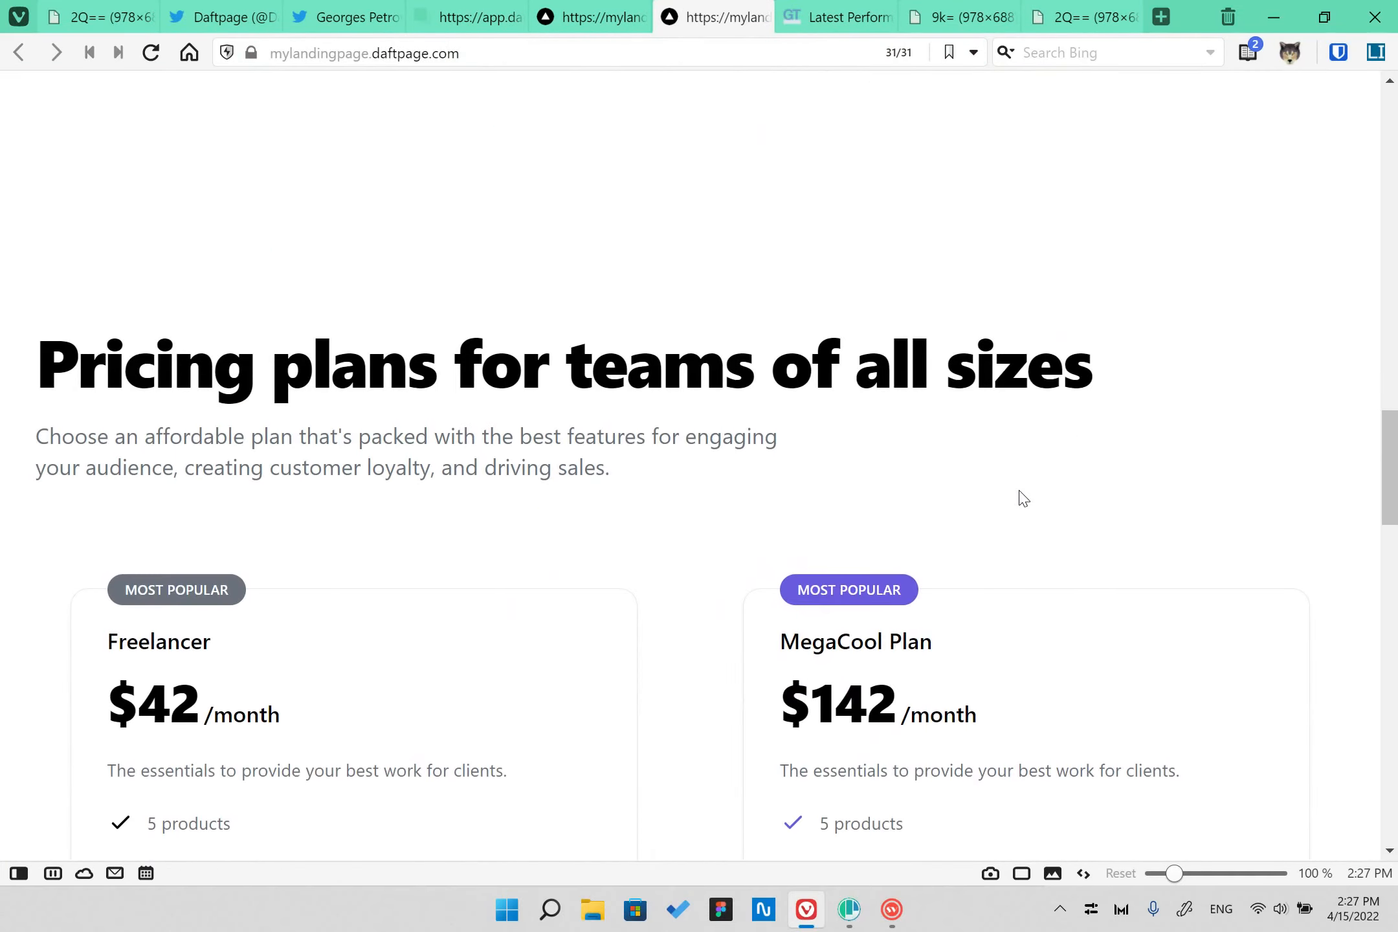
pyautogui.scroll(15, 1023, 515)
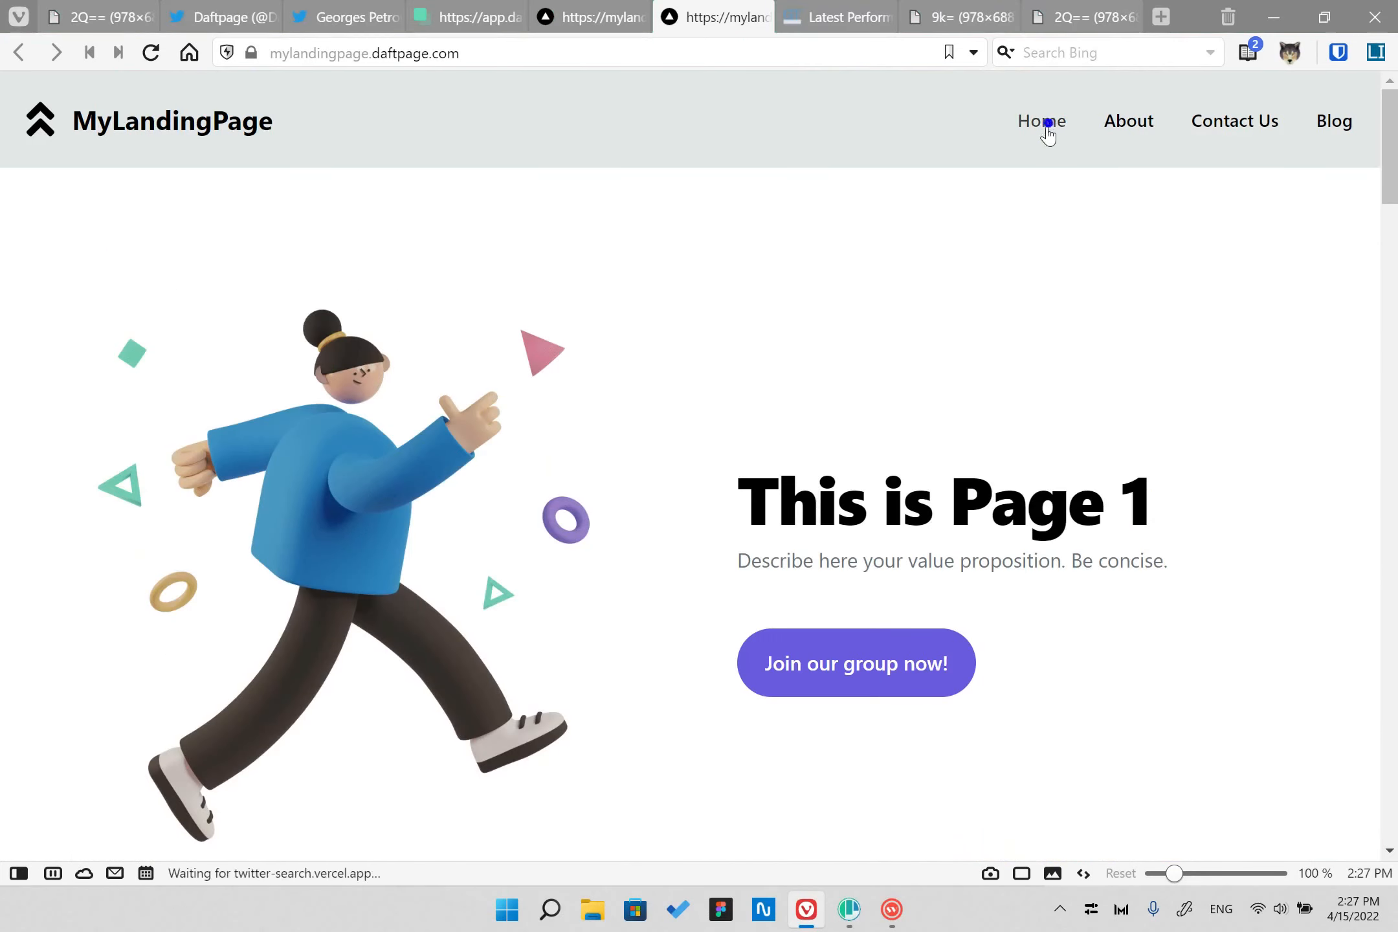
pyautogui.scroll(-15, 1111, 272)
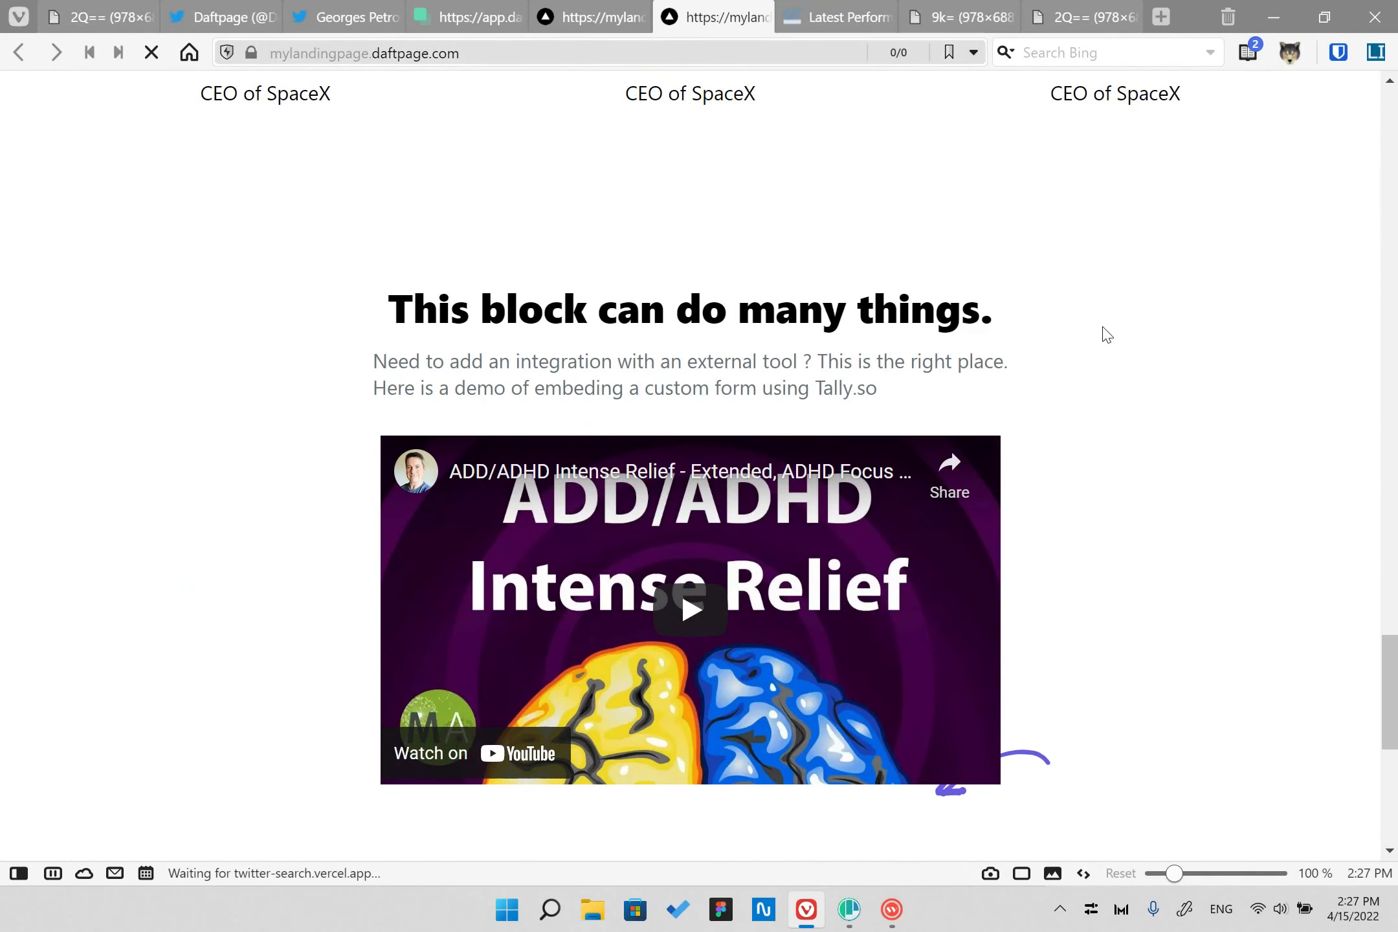
pyautogui.scroll(-10, 1105, 334)
pyautogui.scroll(2, 647, 259)
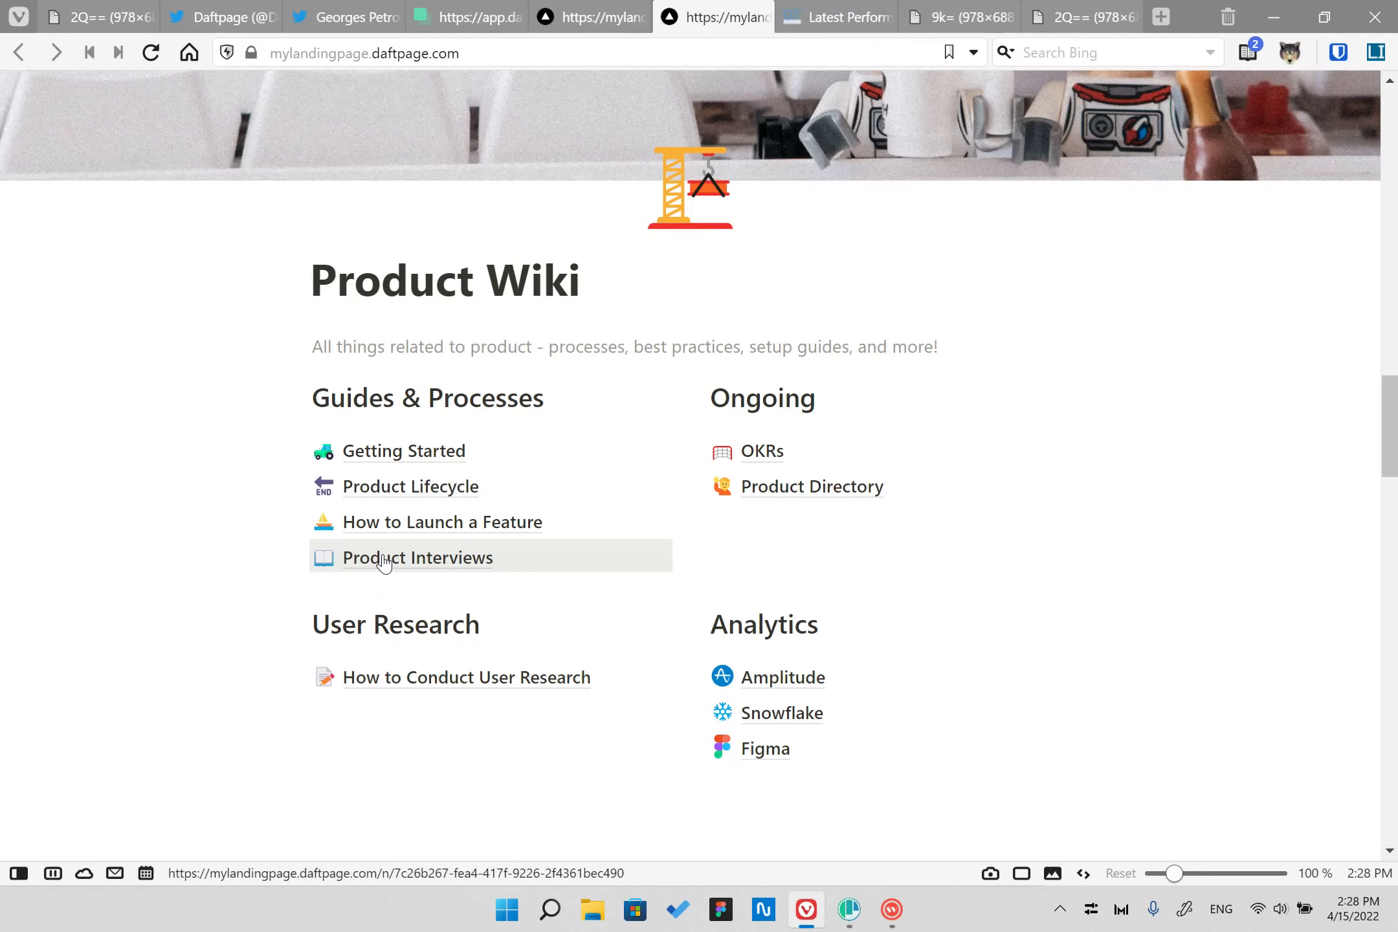
# - Check the link options for Product Interviews in the live Product Wiki, dismiss them and return to the page's hero
pyautogui.rightClick(384, 562)
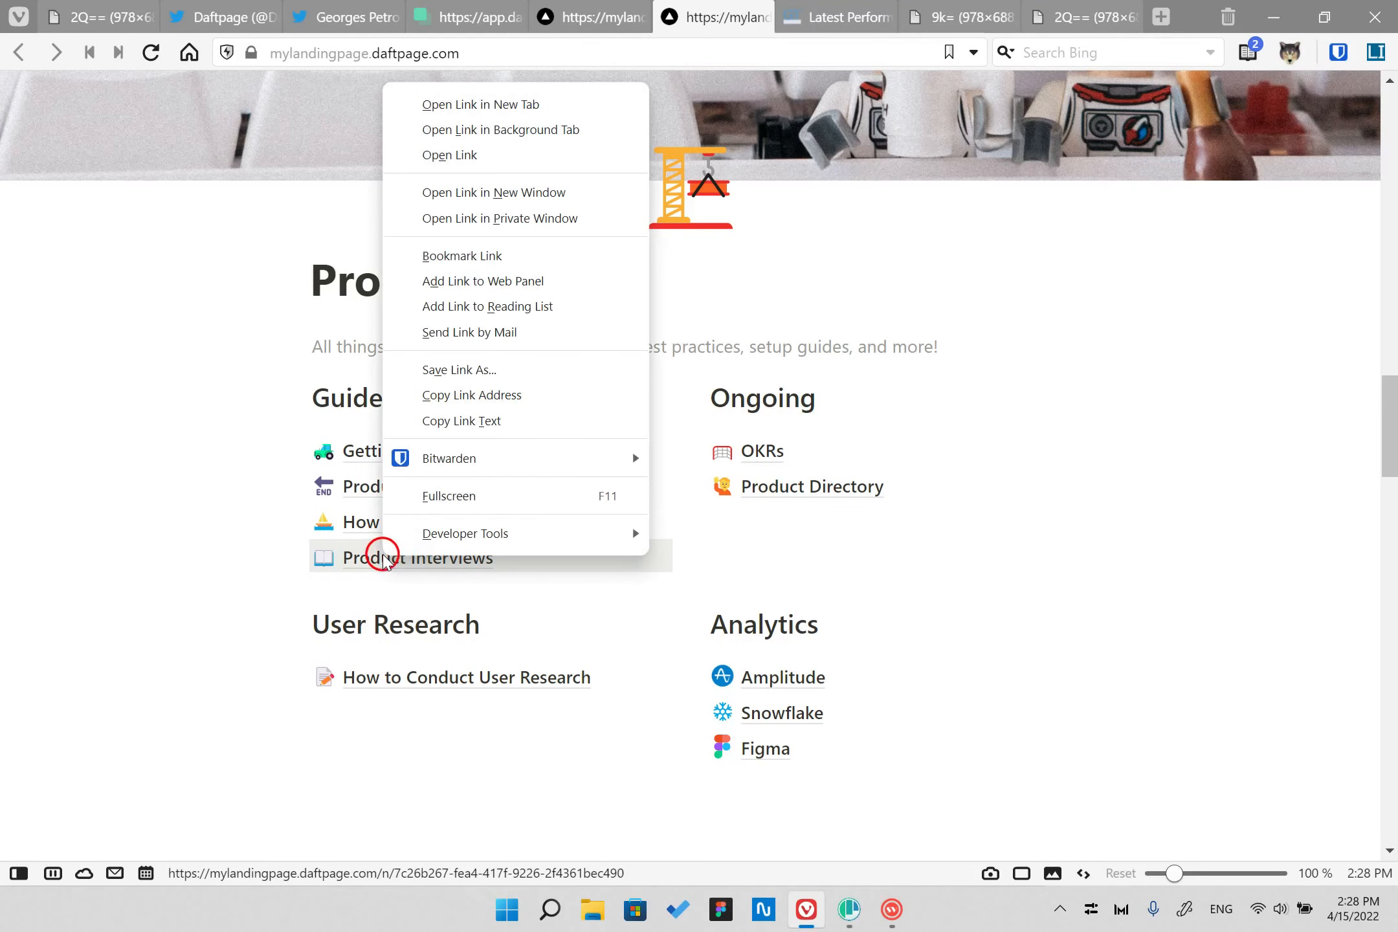
pyautogui.click(330, 384)
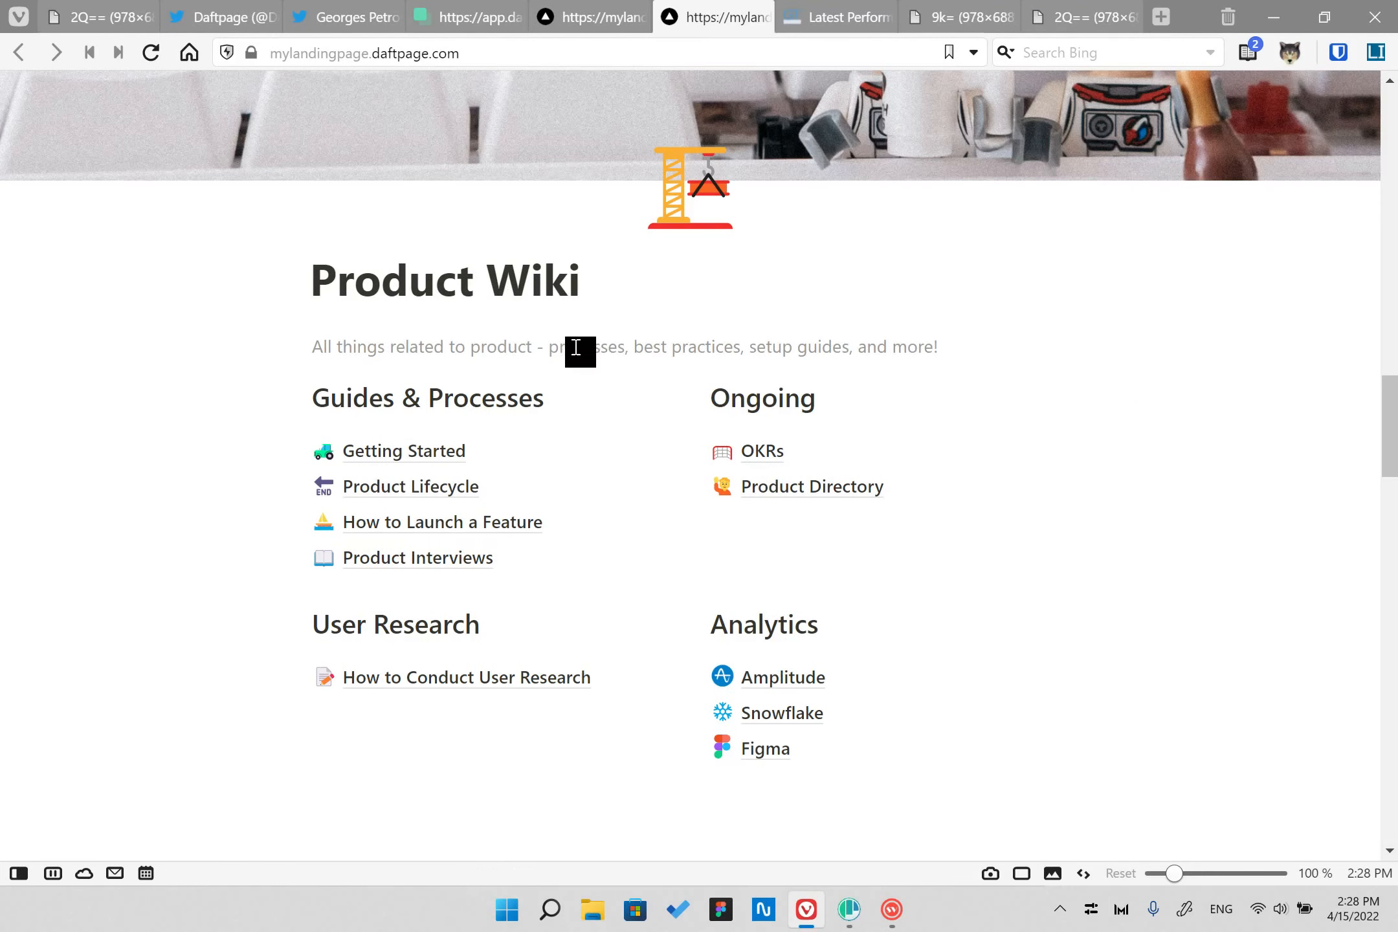
pyautogui.scroll(15, 899, 612)
pyautogui.scroll(10, 912, 612)
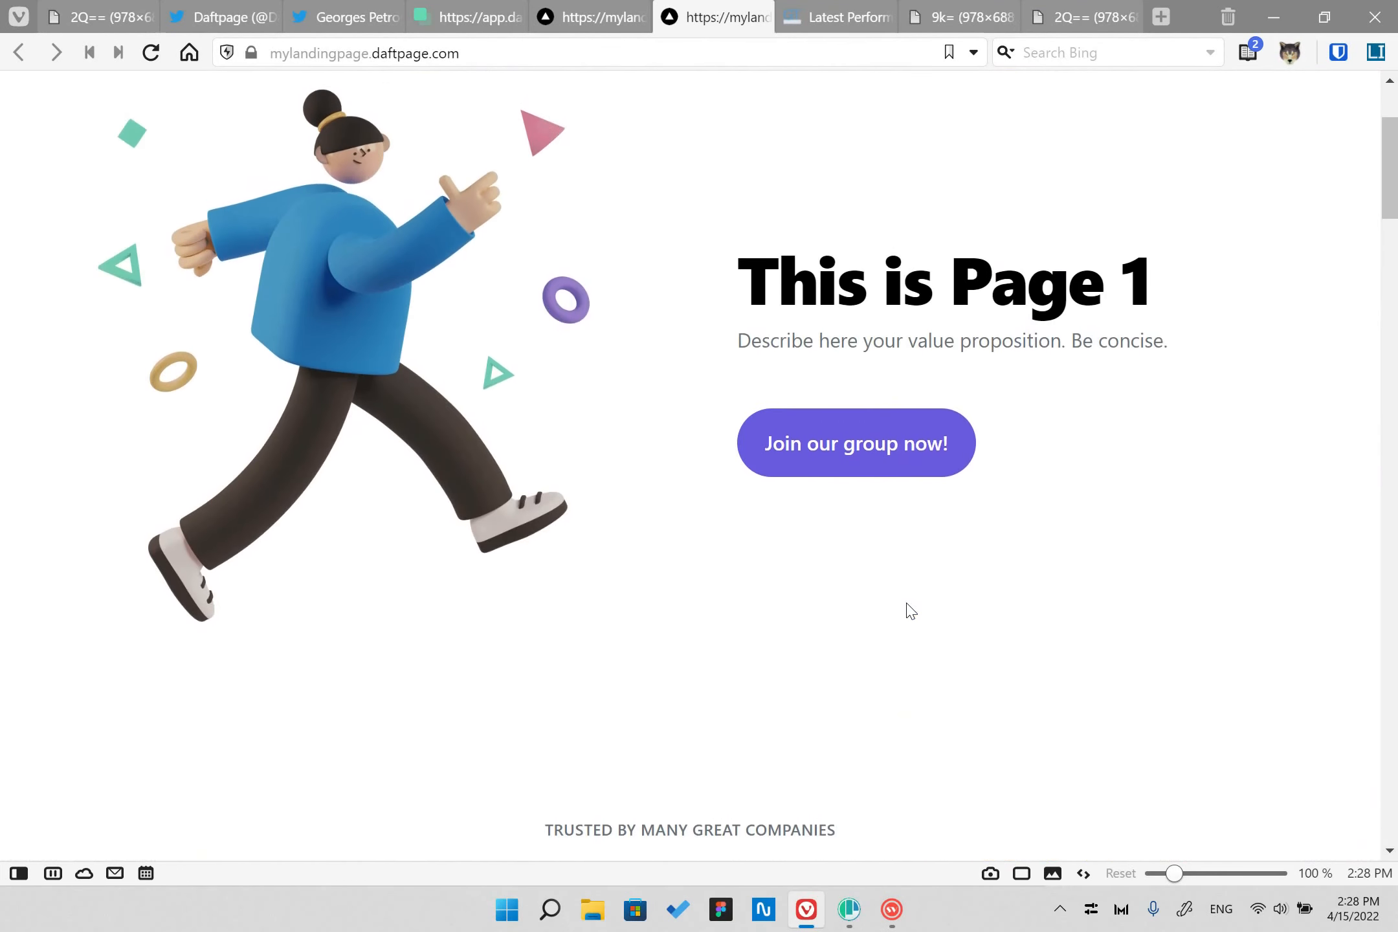
# - Return to the Daftpage Sites dashboard, open the roadmap's Feature Ideas page and look through the requested features
pyautogui.hotkey('ctrl', 'Tab')
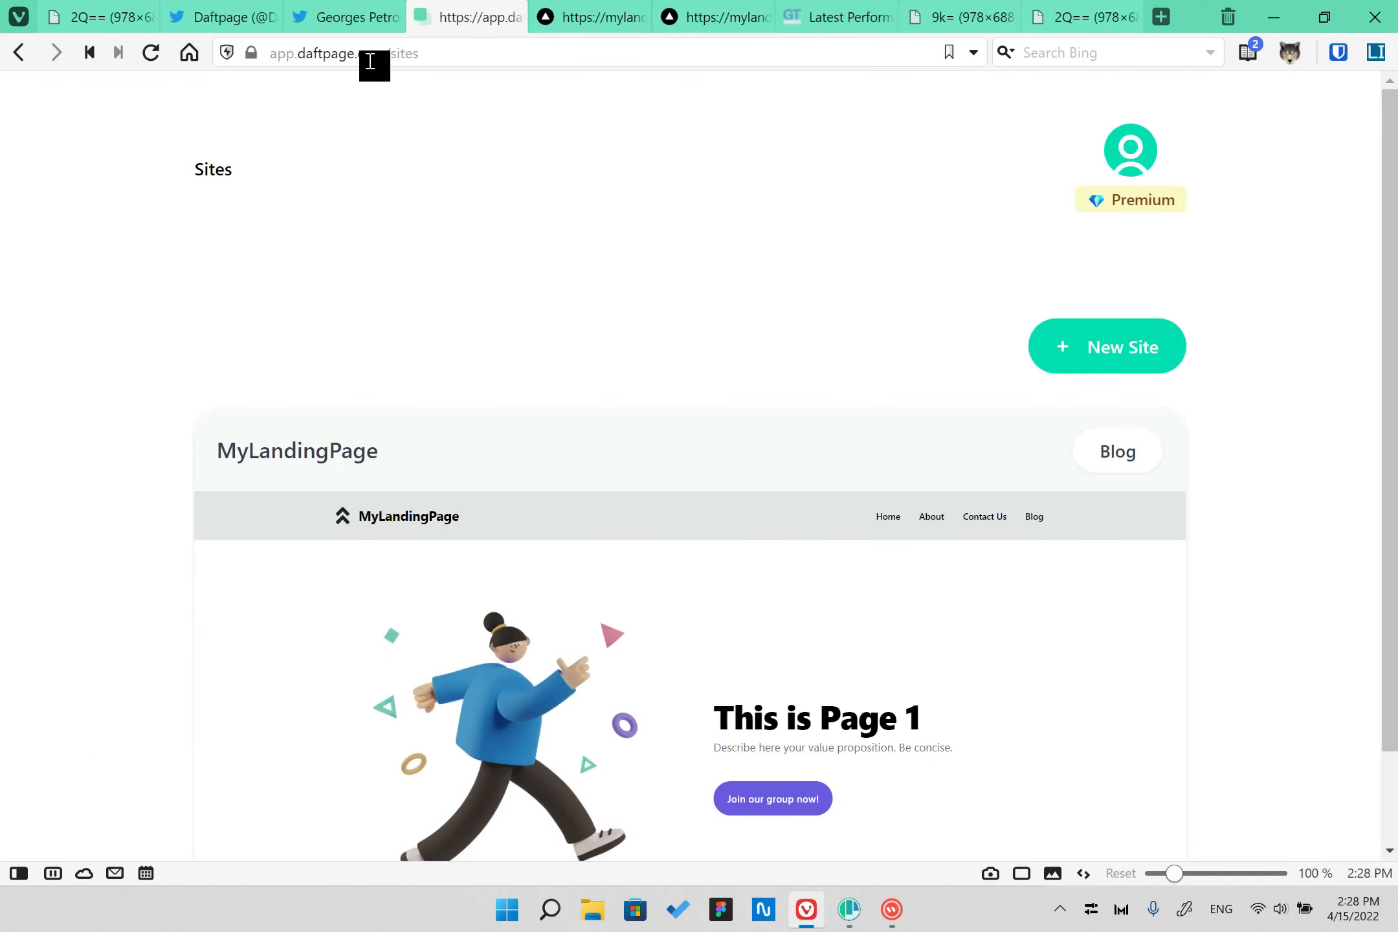
pyautogui.click(227, 18)
pyautogui.click(297, 553)
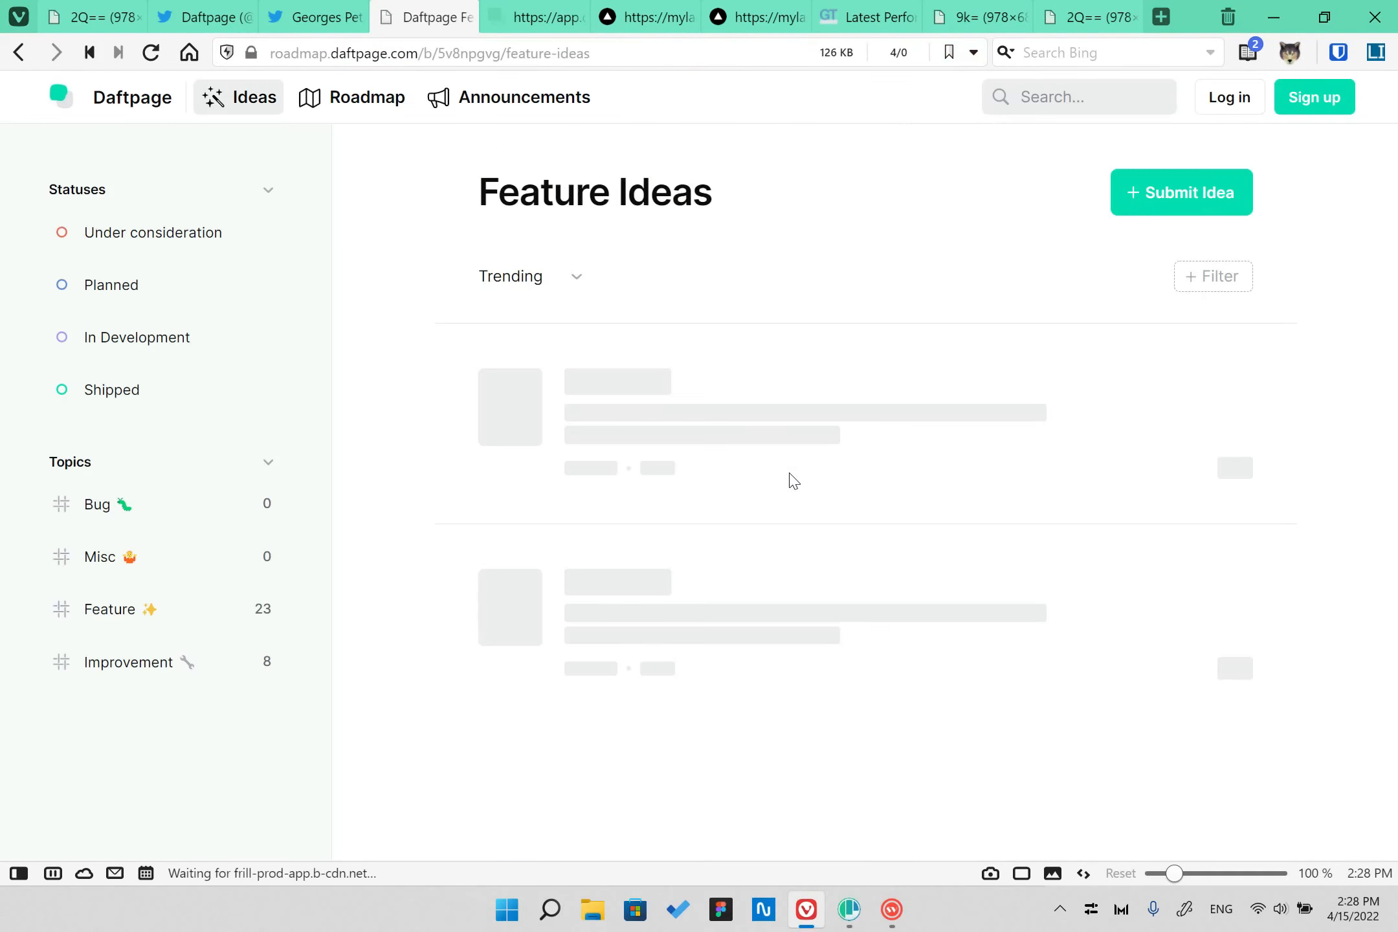
pyautogui.scroll(-5, 537, 509)
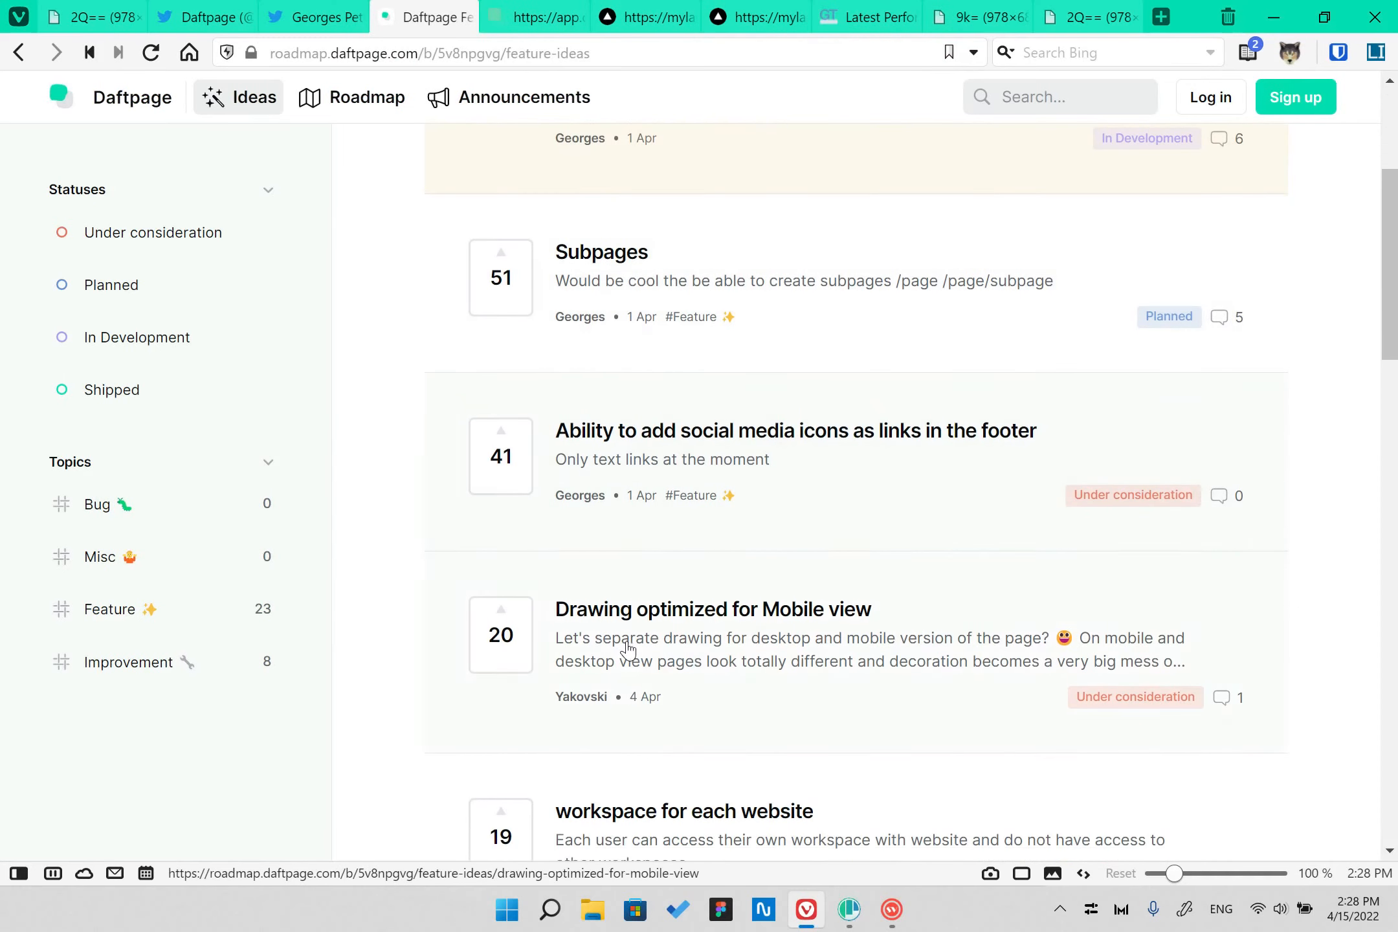
pyautogui.scroll(5, 706, 612)
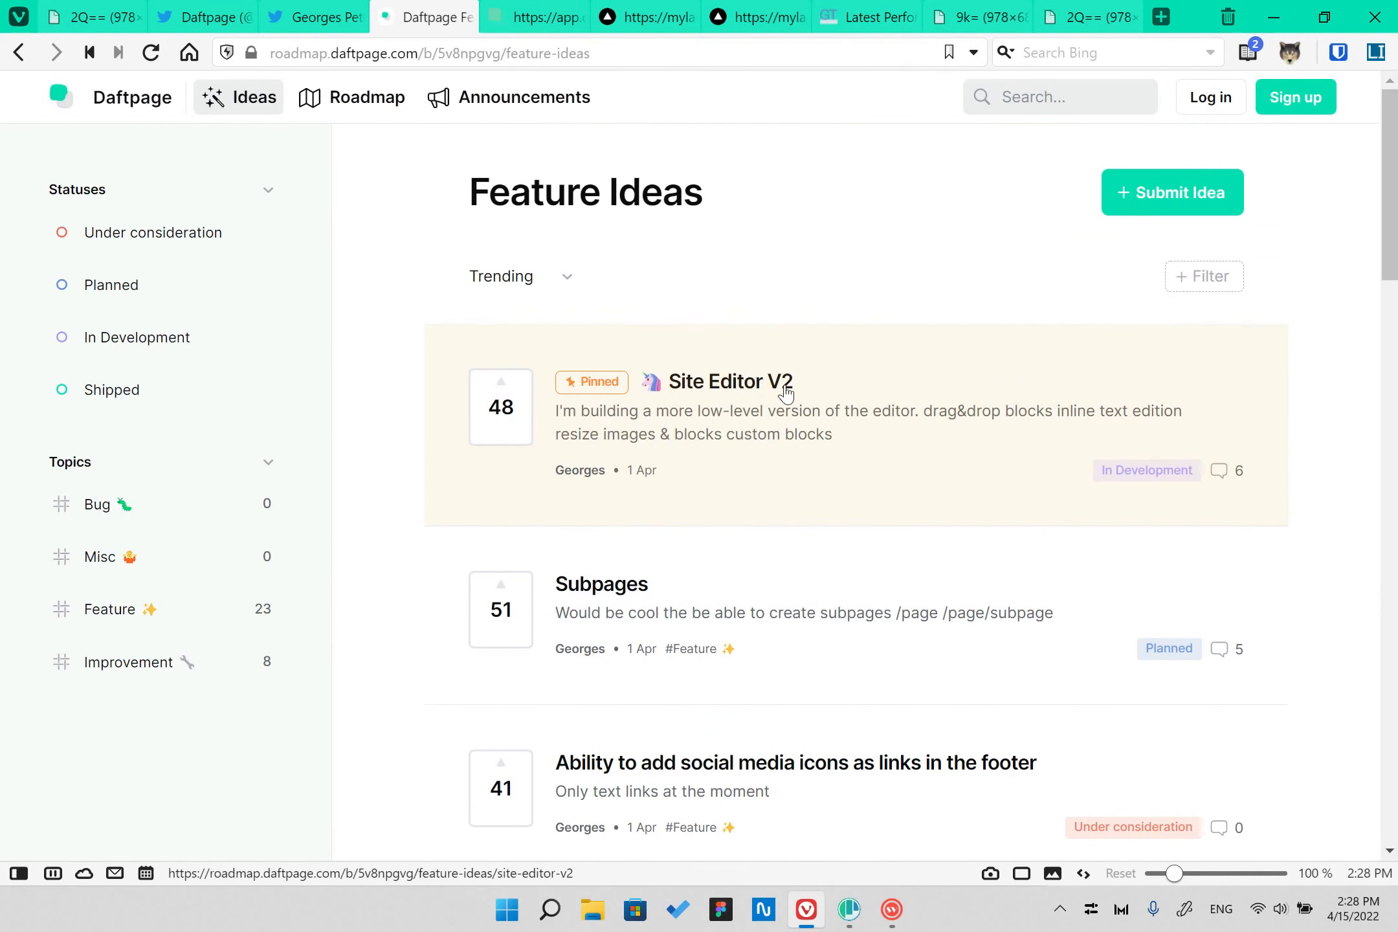
# - Show the notes beside the roadmap, check the Cons note, and review the Pros note through its last point
pyautogui.click(18, 874)
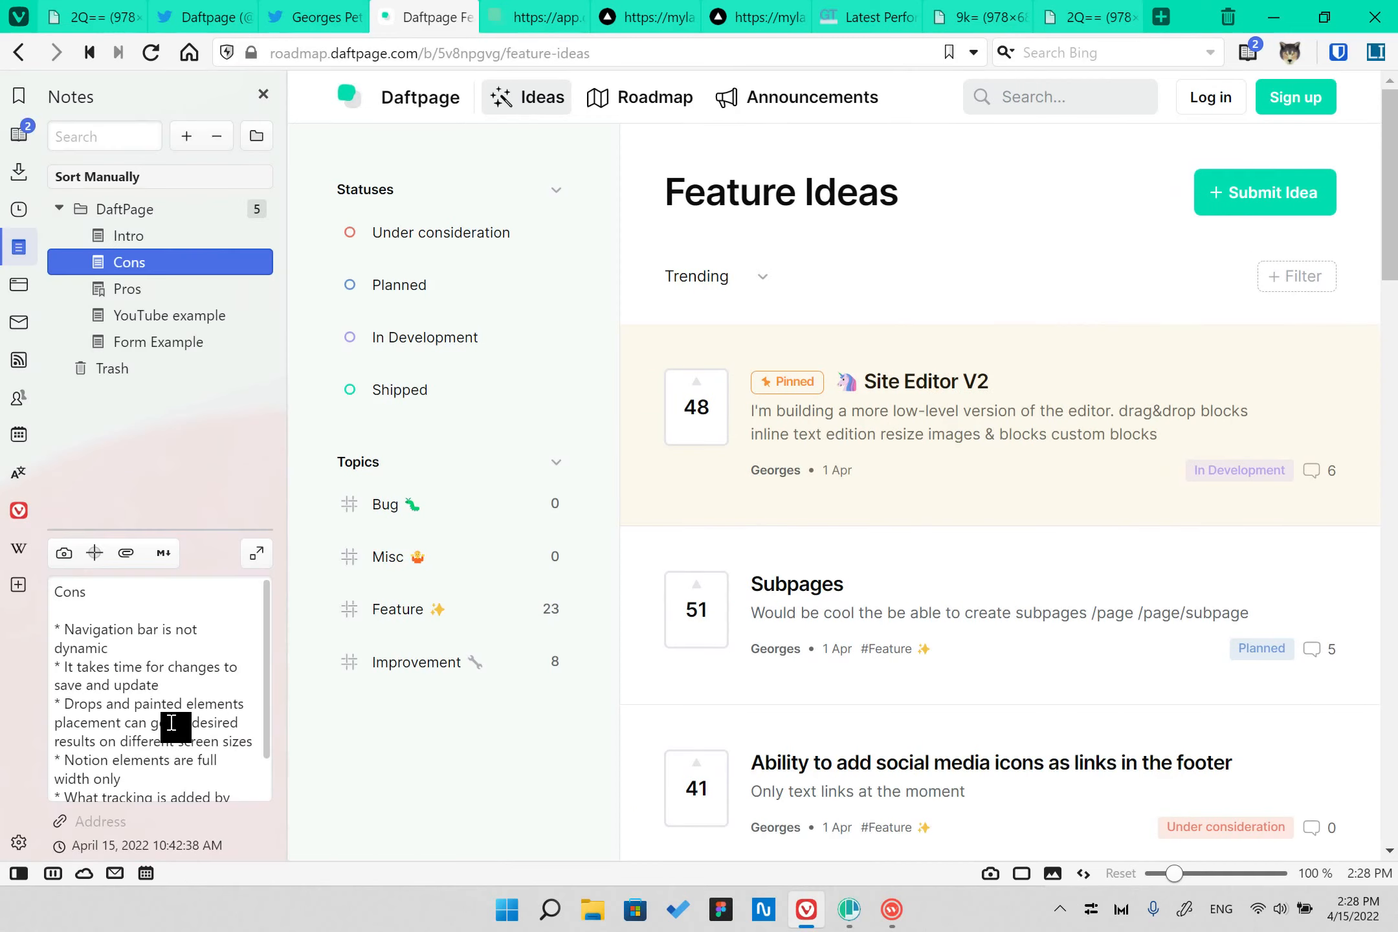
pyautogui.scroll(-1, 176, 723)
pyautogui.click(128, 290)
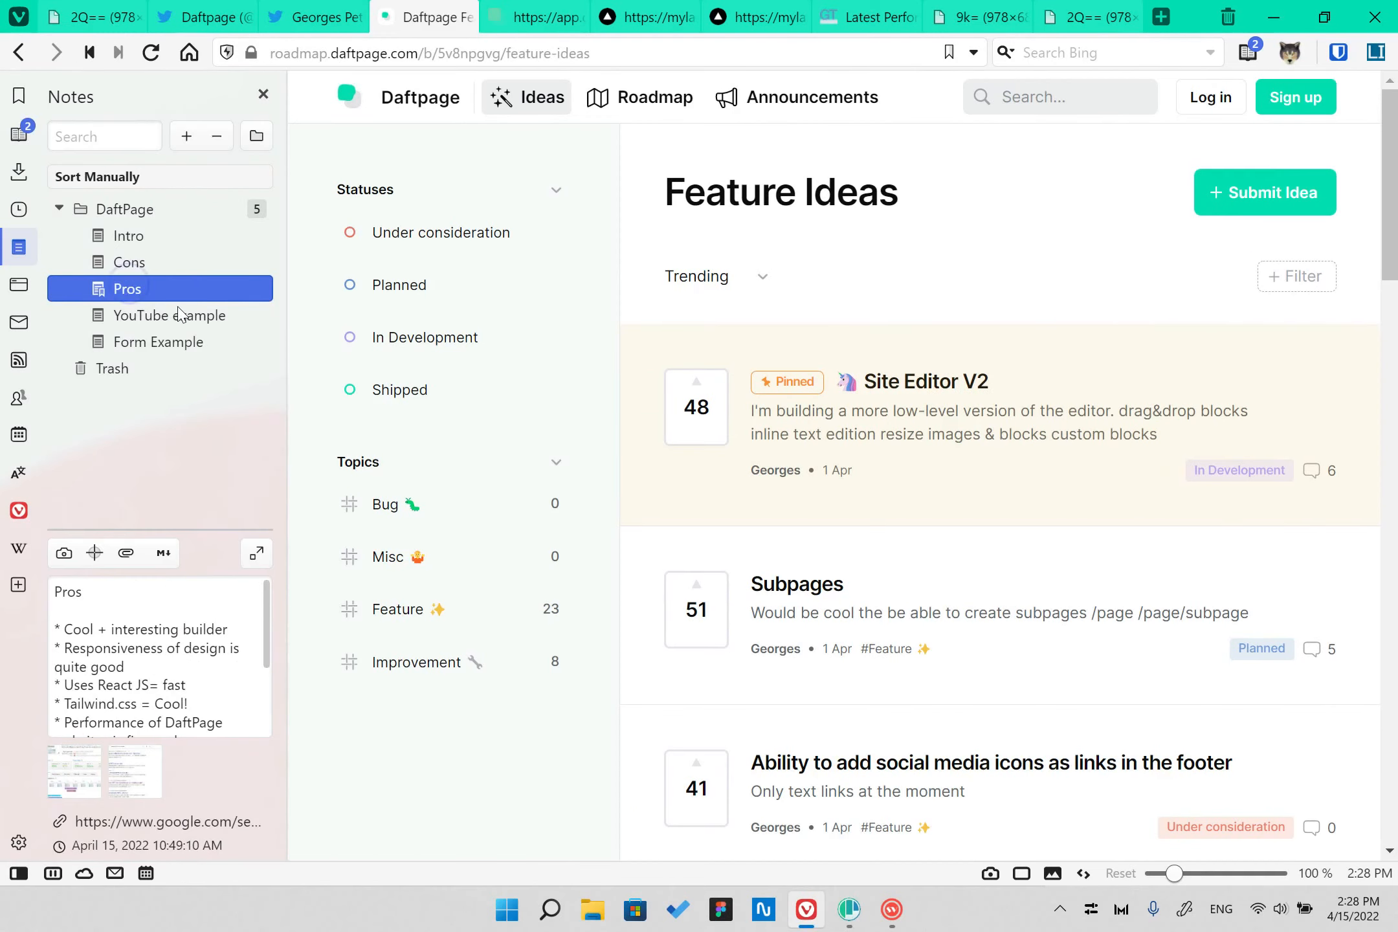
pyautogui.click(217, 729)
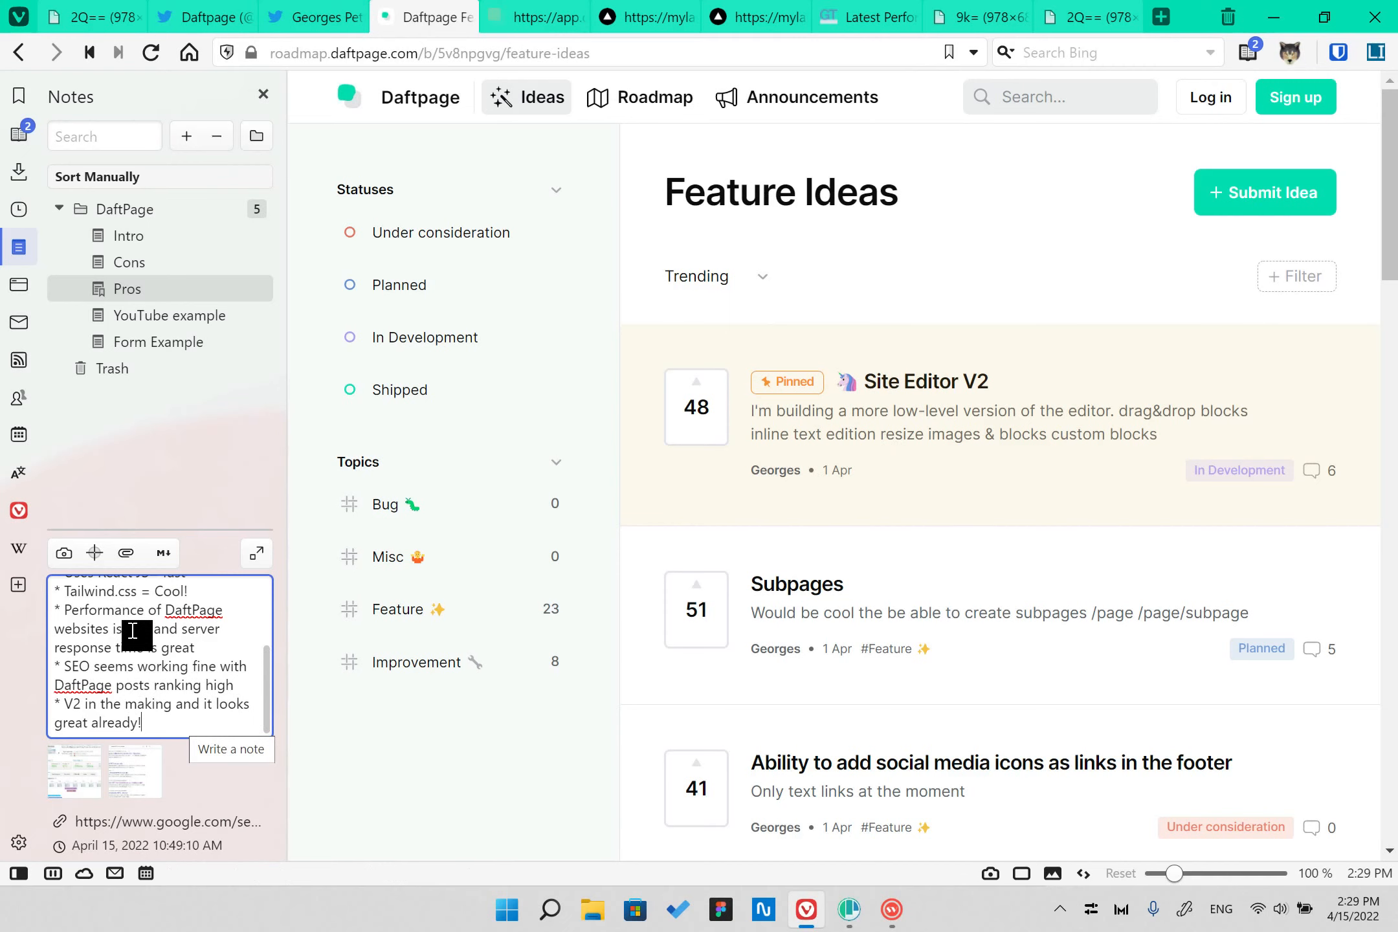
pyautogui.scroll(3, 140, 644)
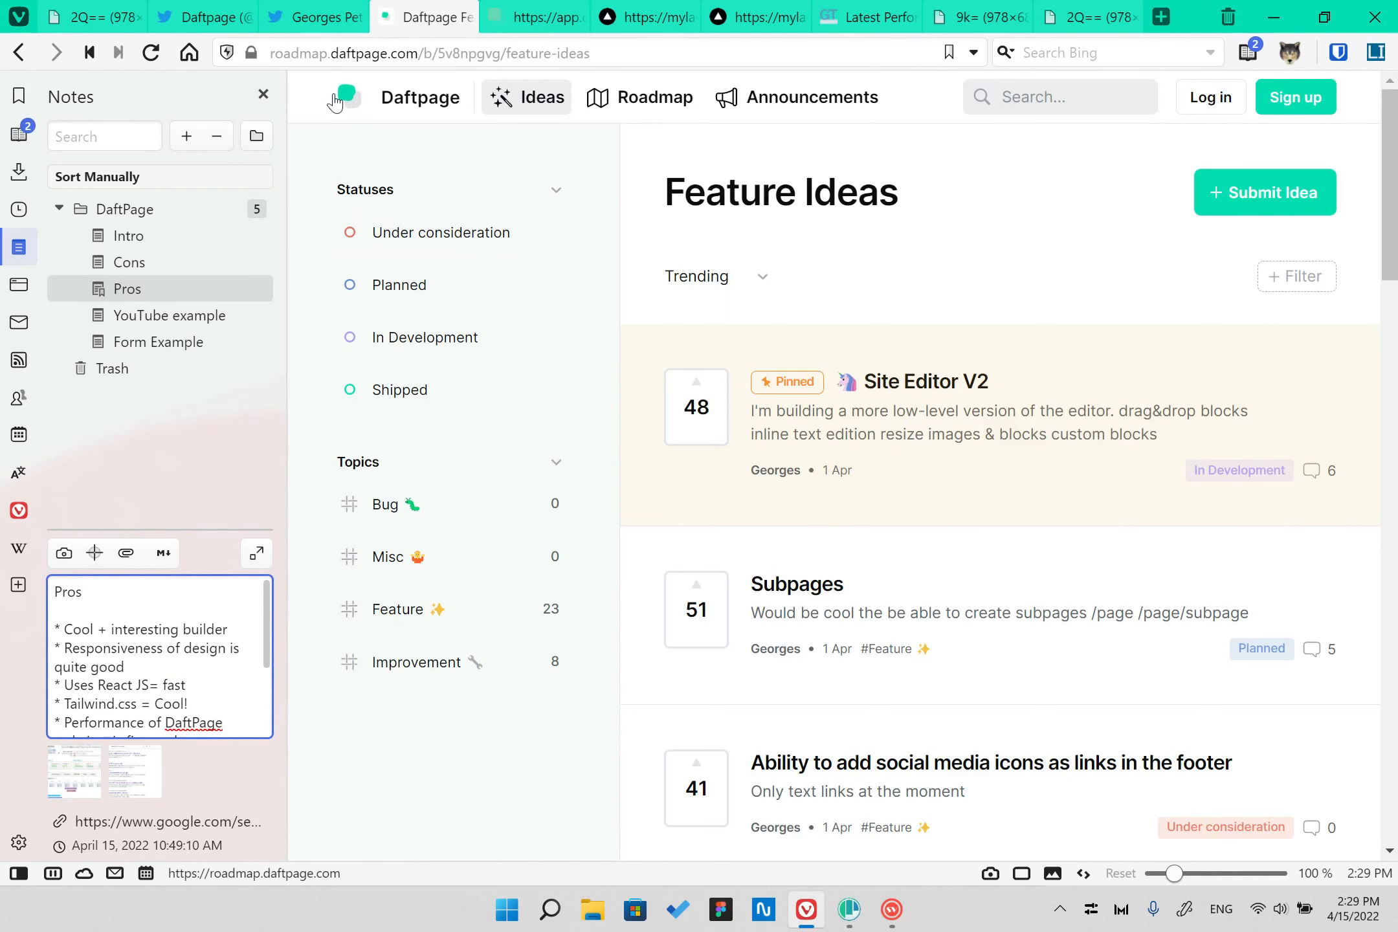